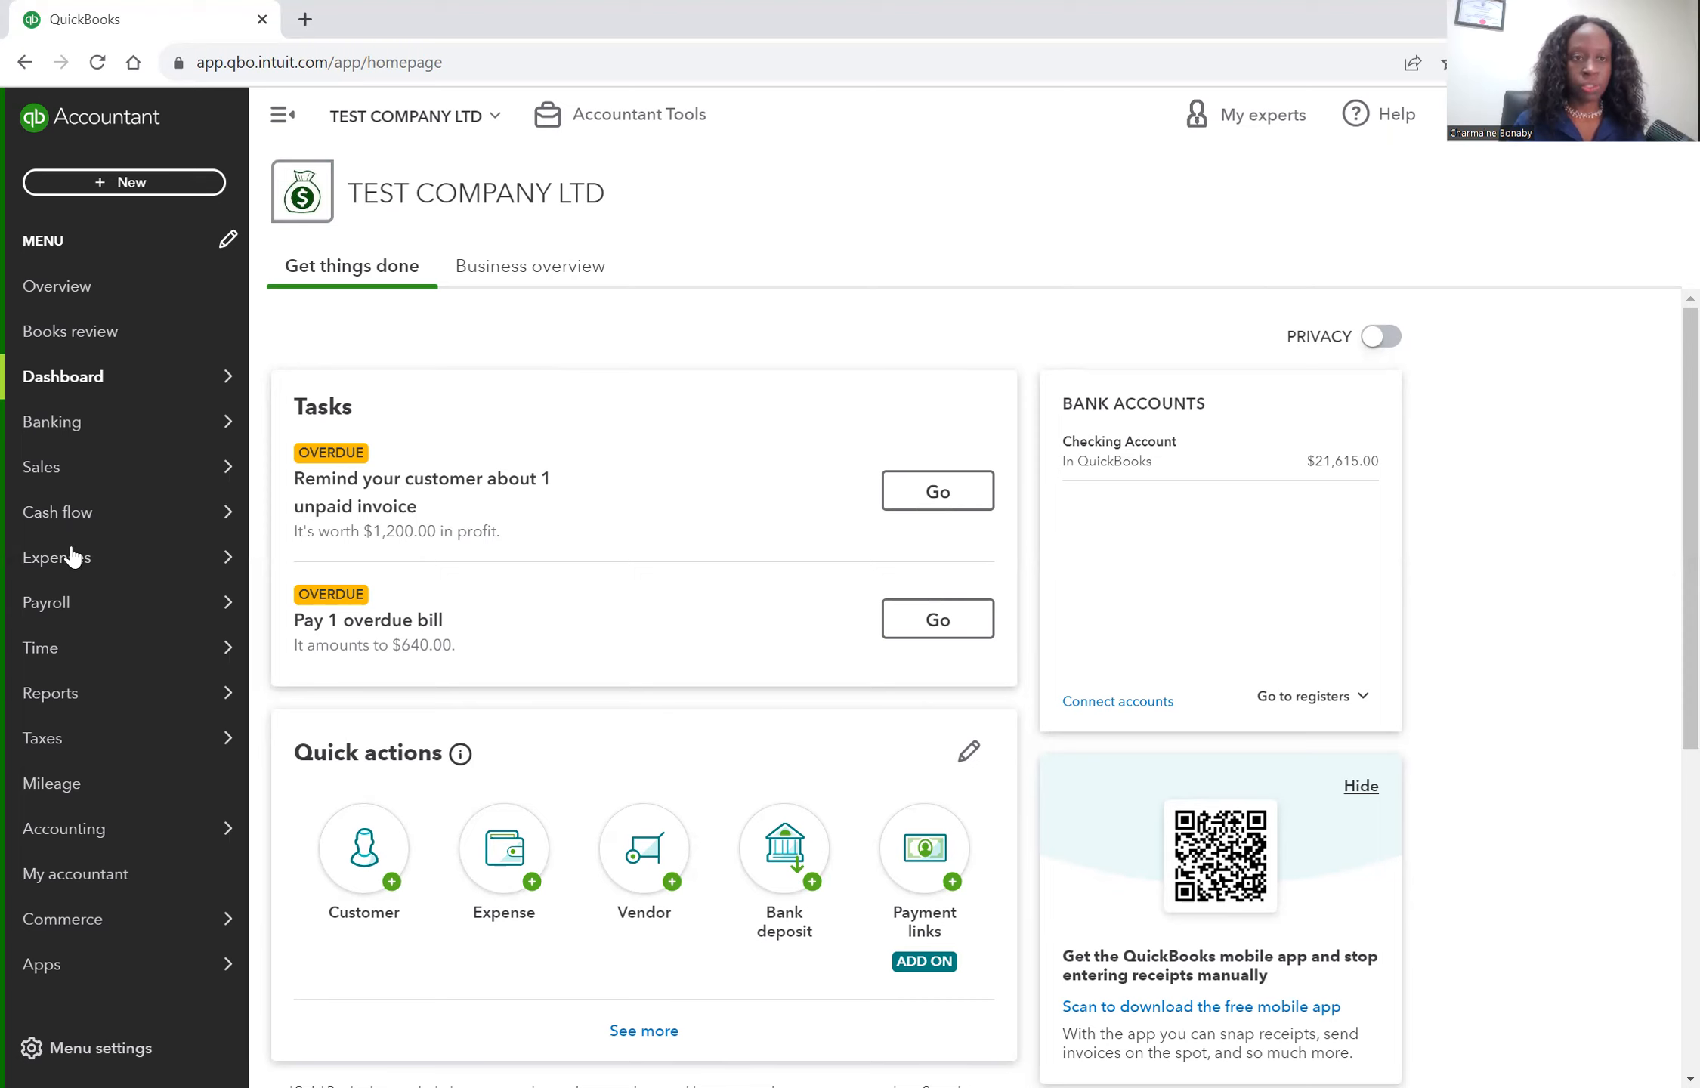
# Create a new vendor with the company name Super Value Food Store and save it.
pyautogui.moveTo(69, 557)
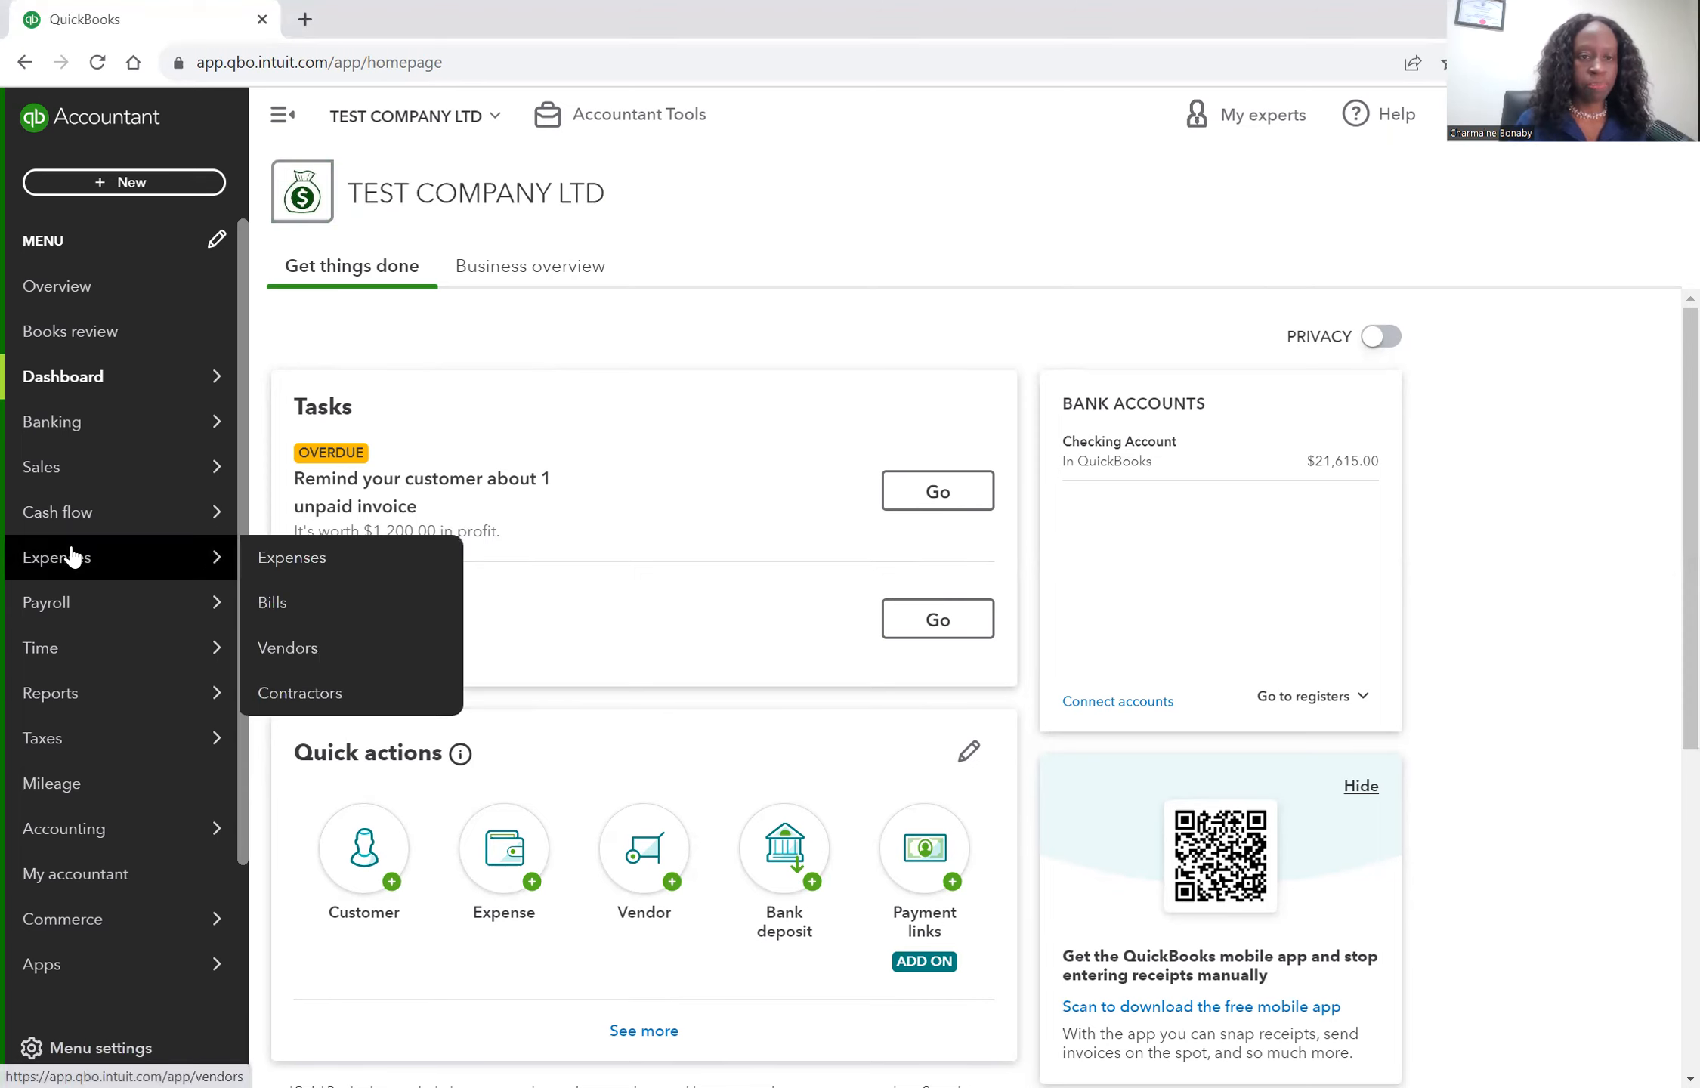
pyautogui.click(289, 651)
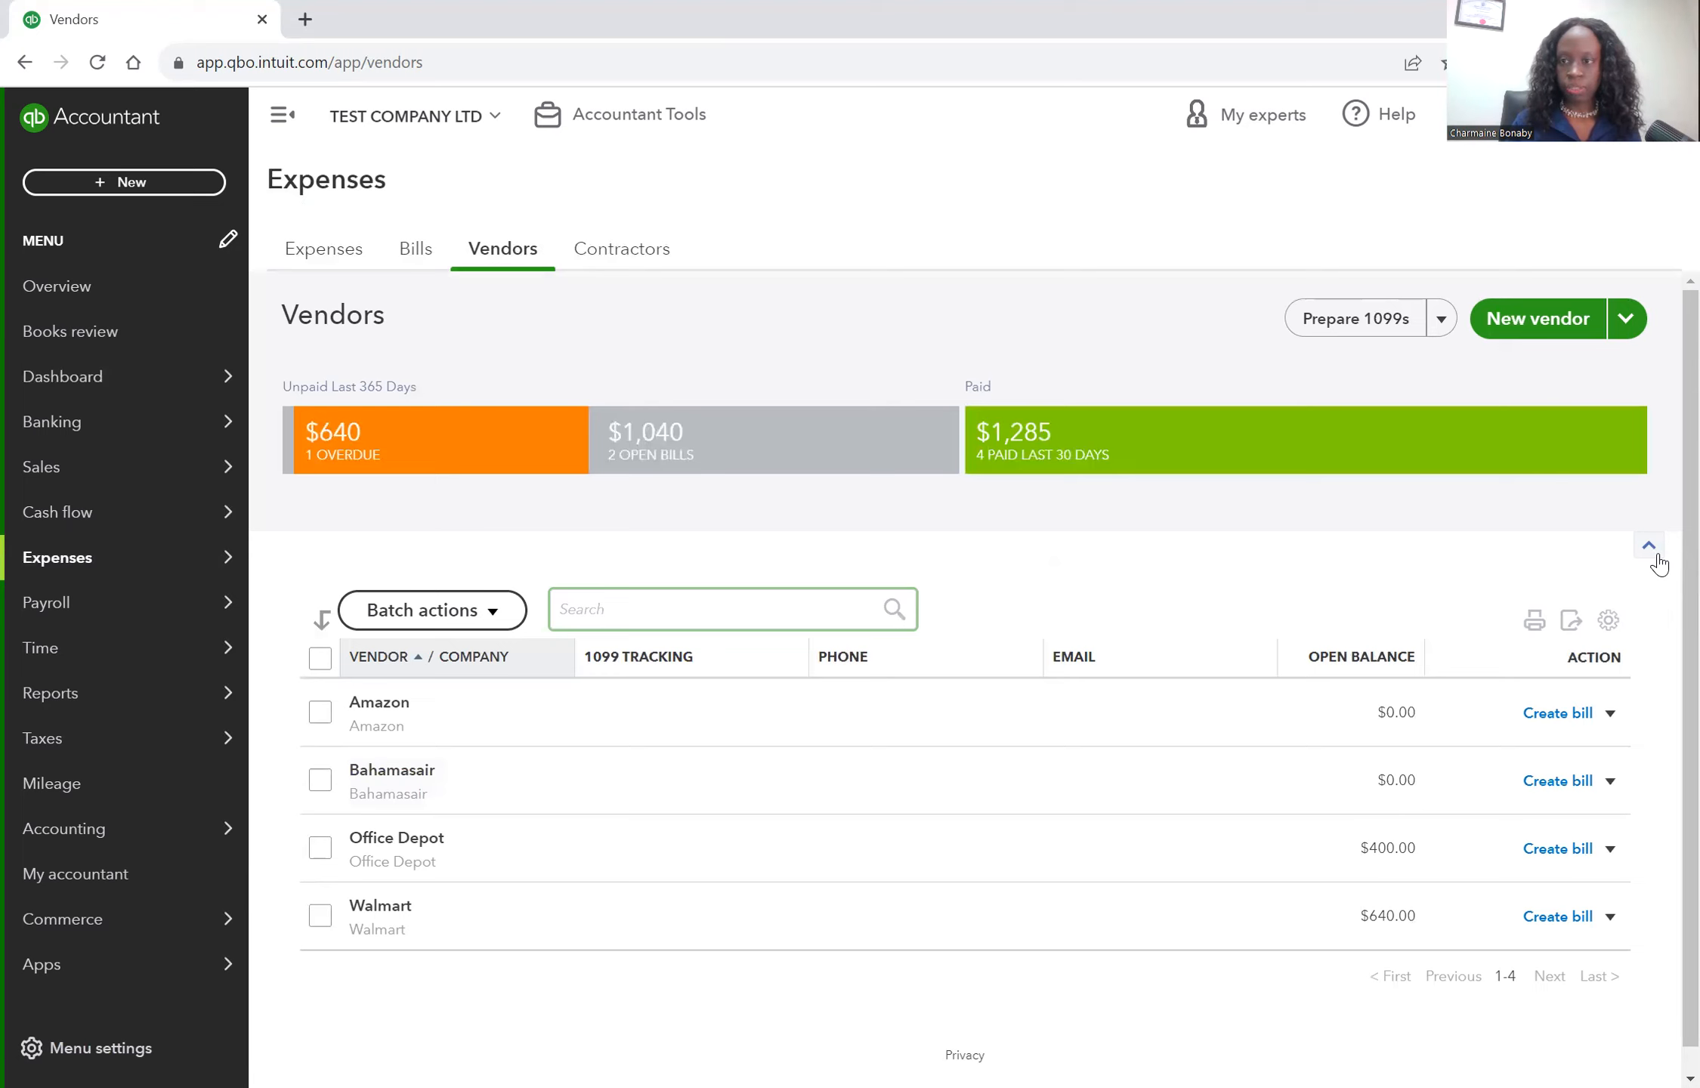
pyautogui.click(1538, 324)
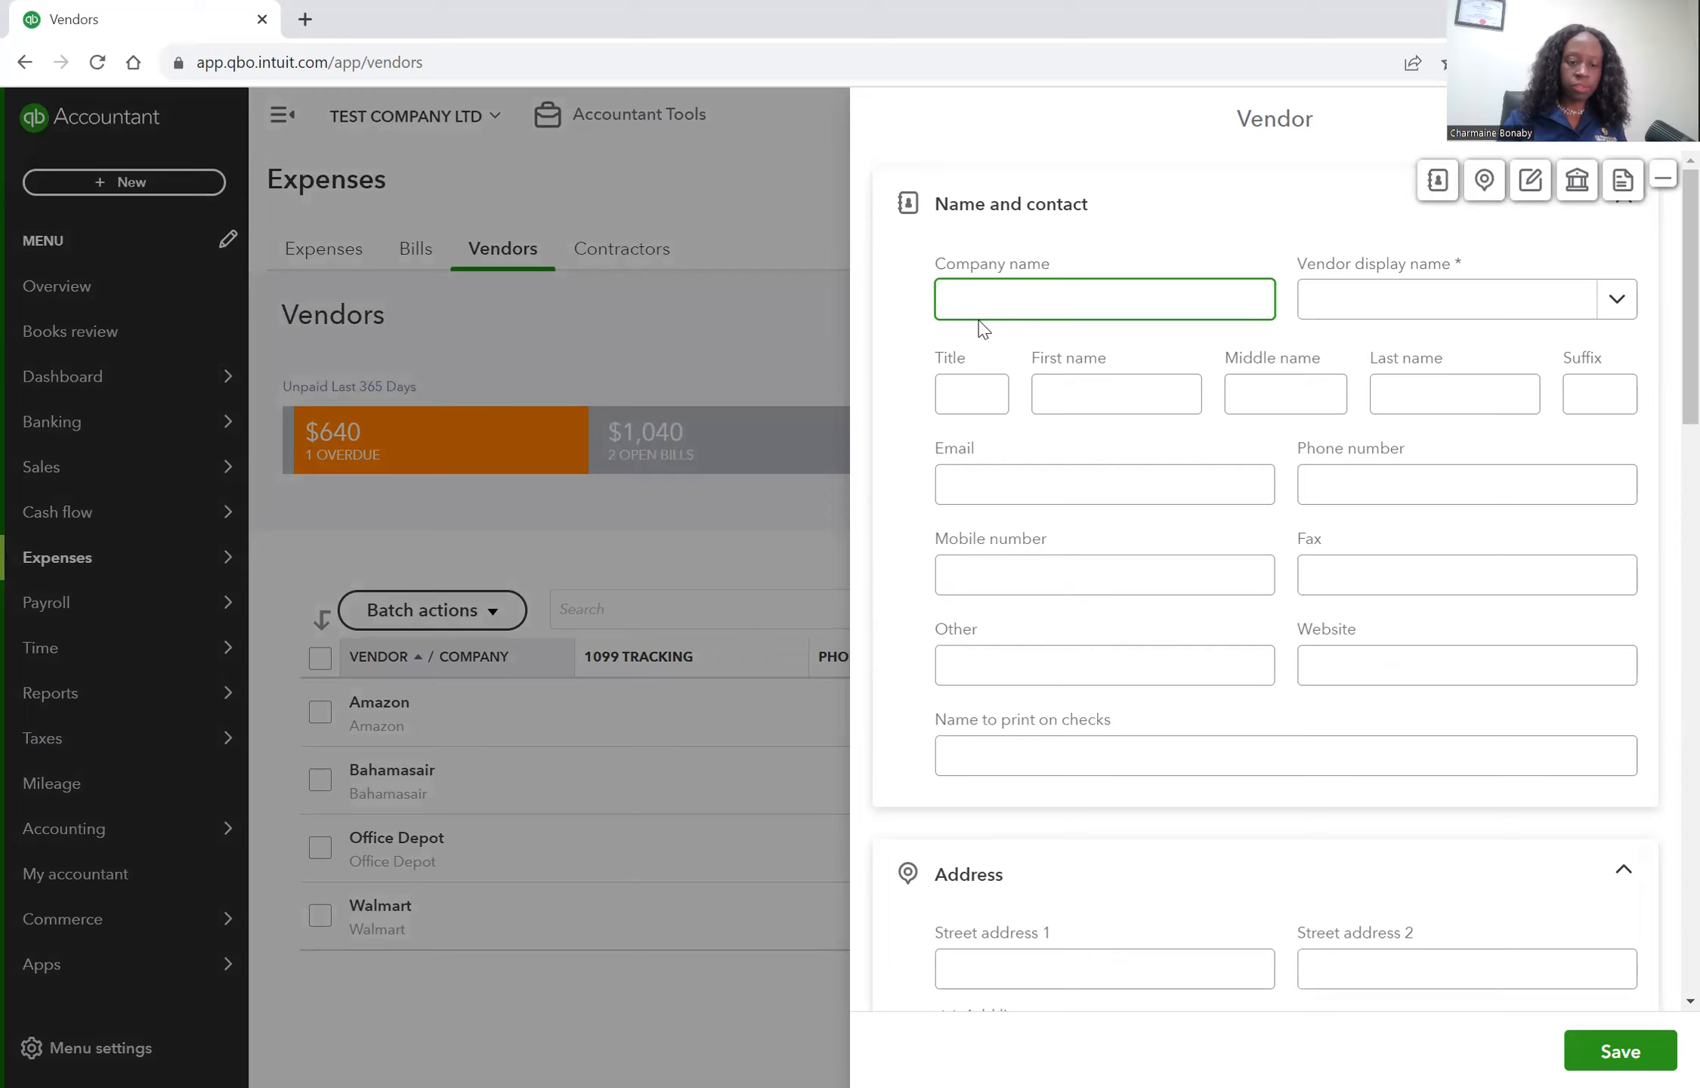
pyautogui.write('Super ')
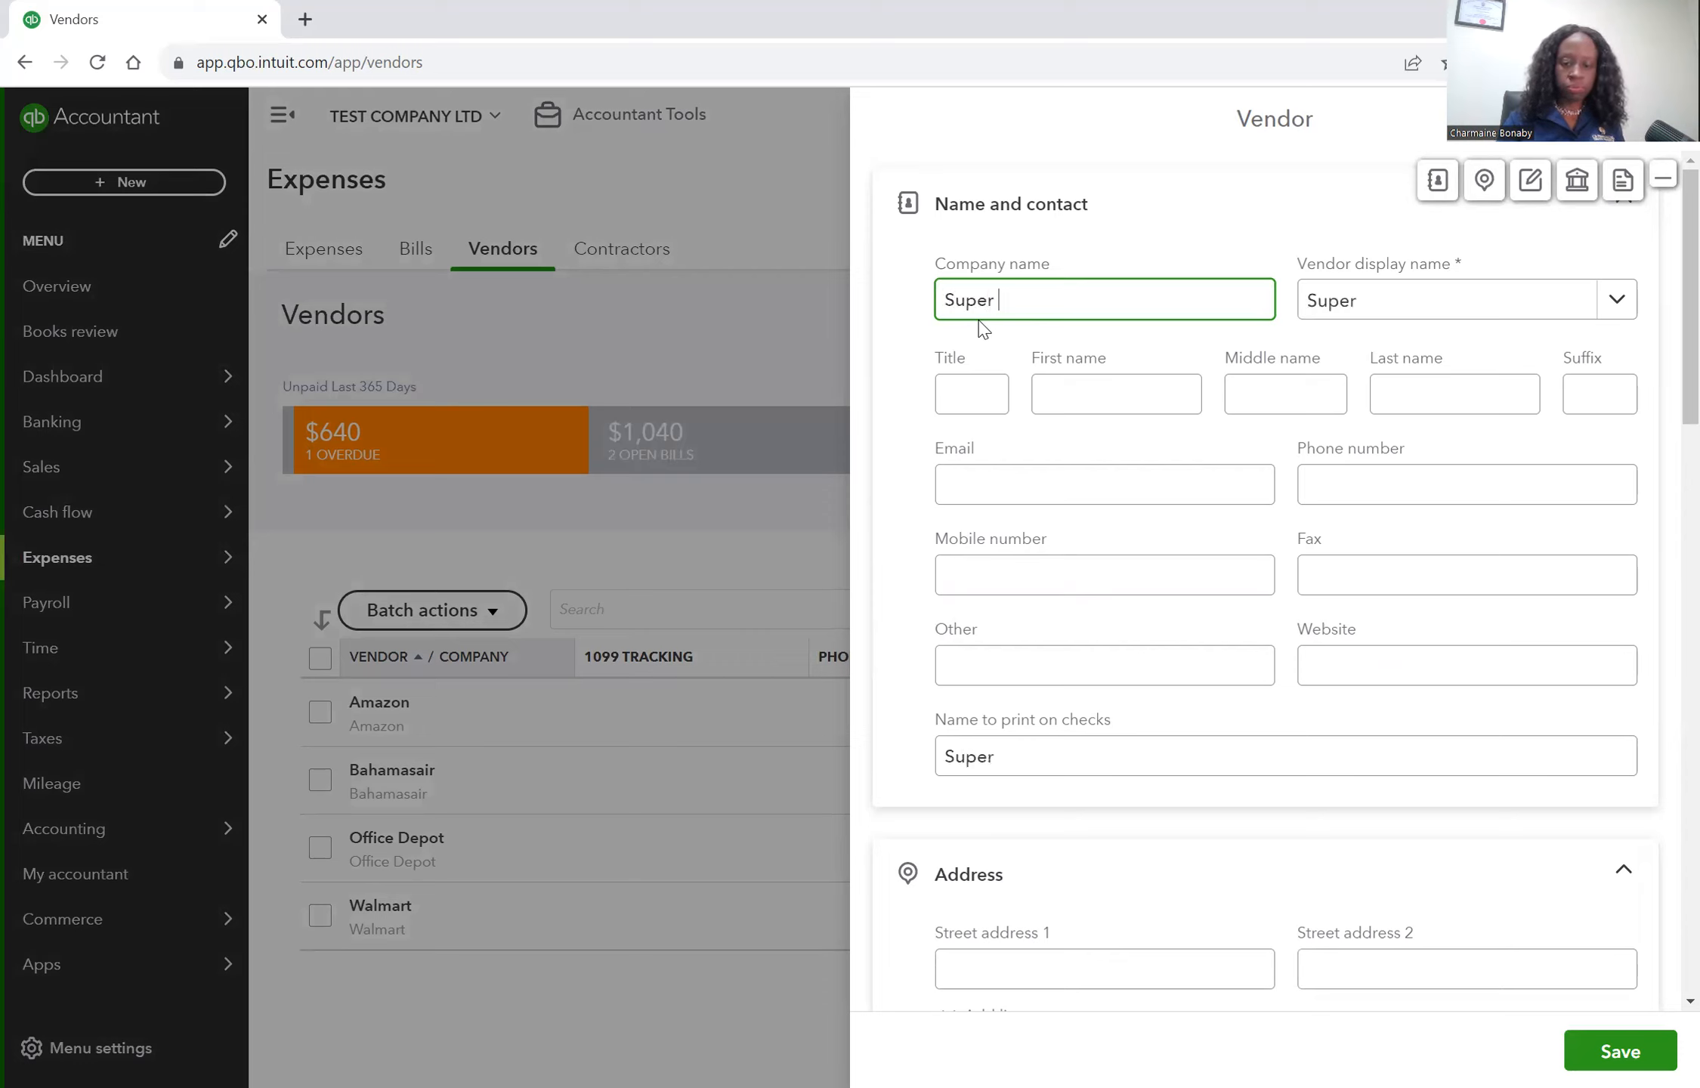
pyautogui.write('Value Fo')
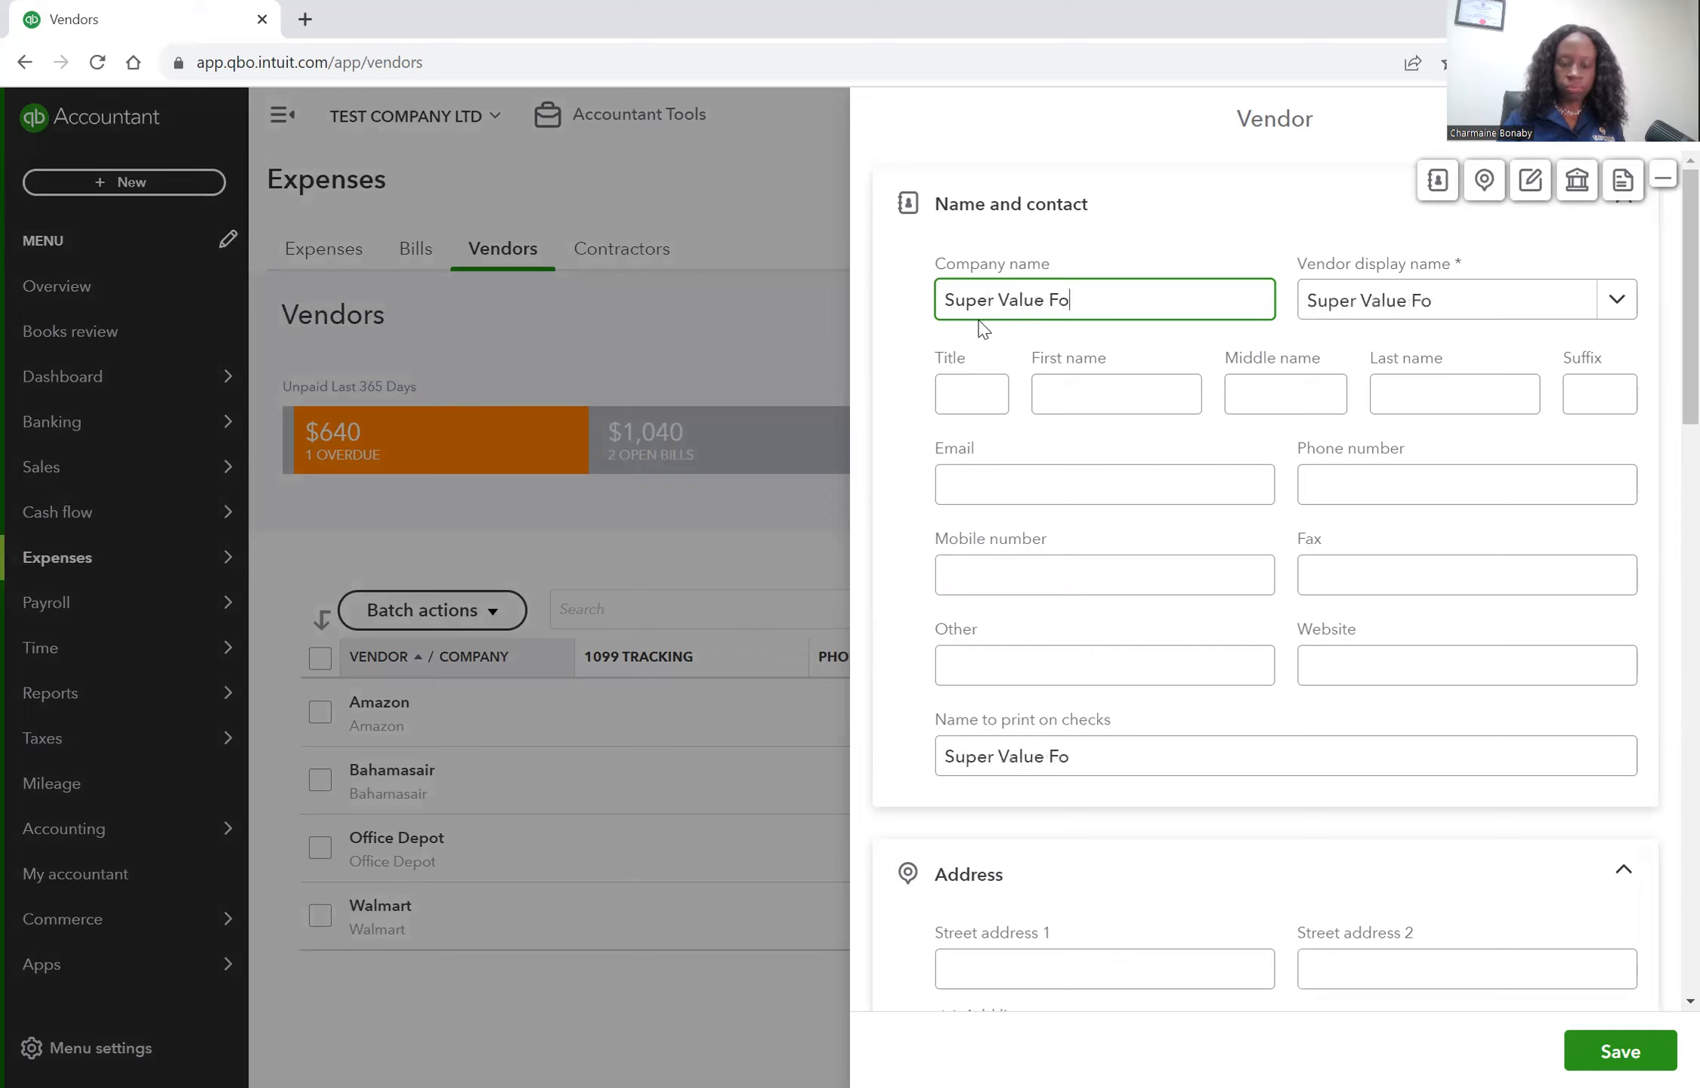
pyautogui.write('od Store')
pyautogui.press('Tab')
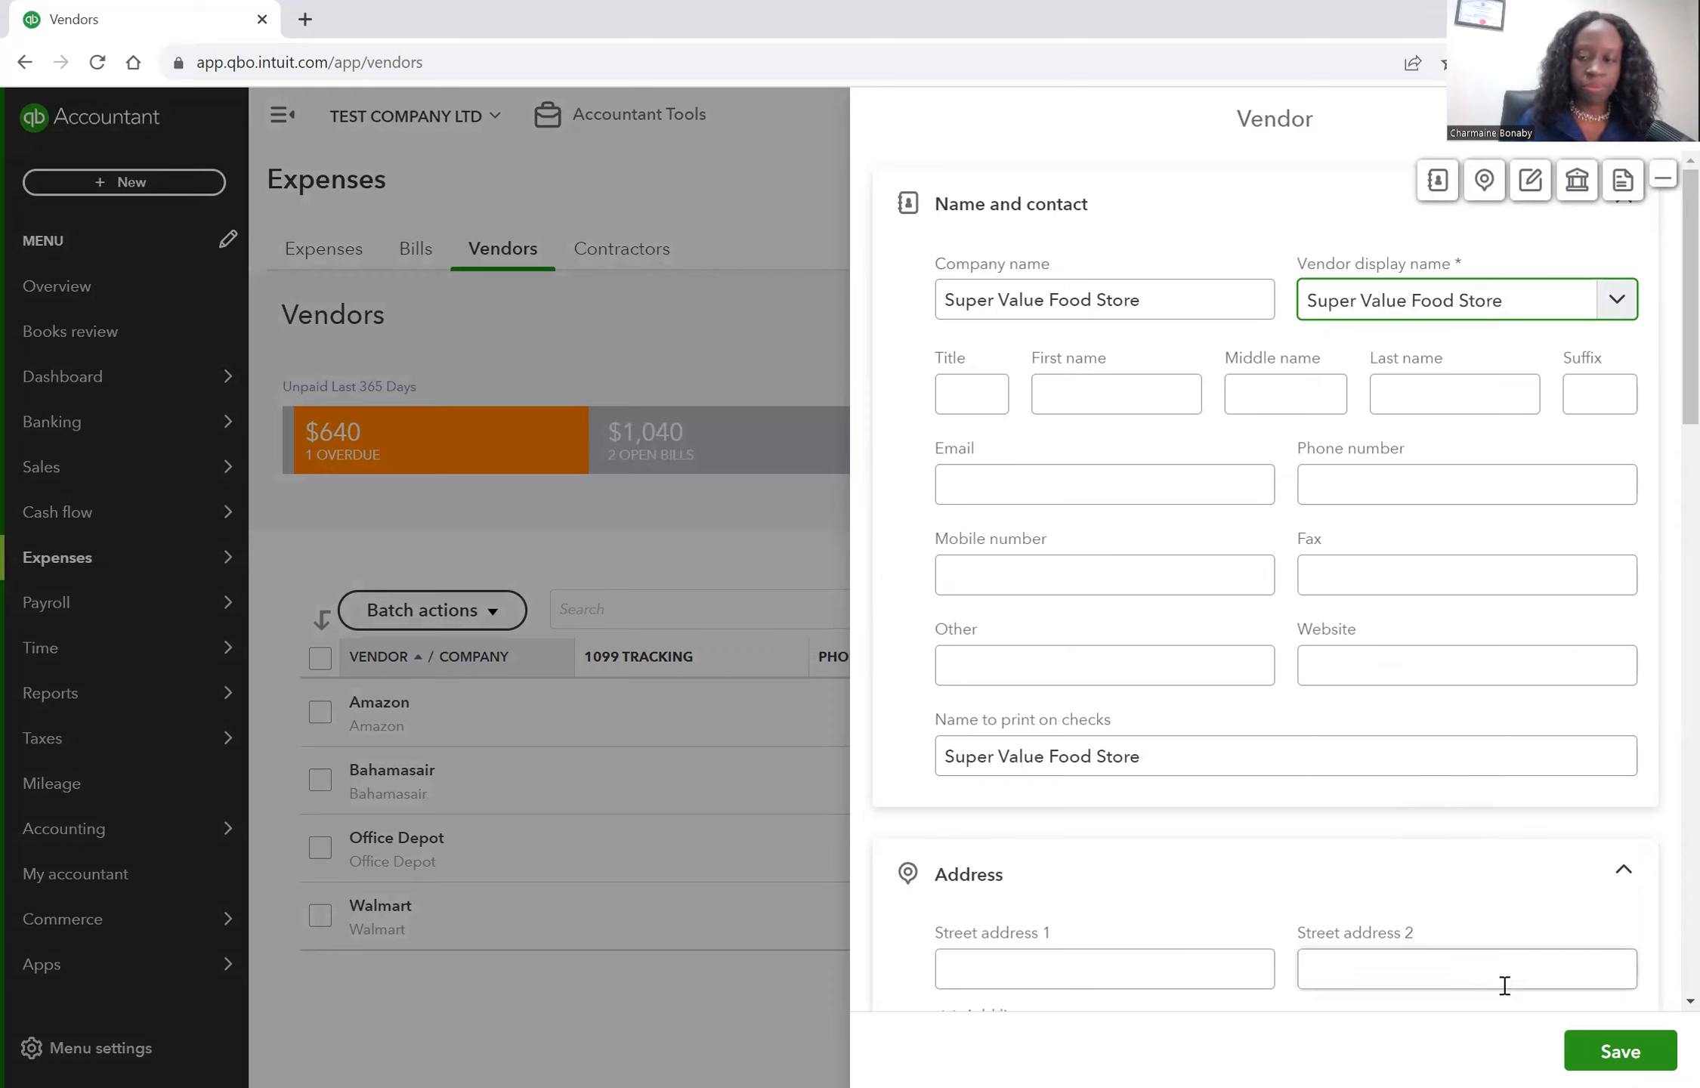
pyautogui.click(1609, 1057)
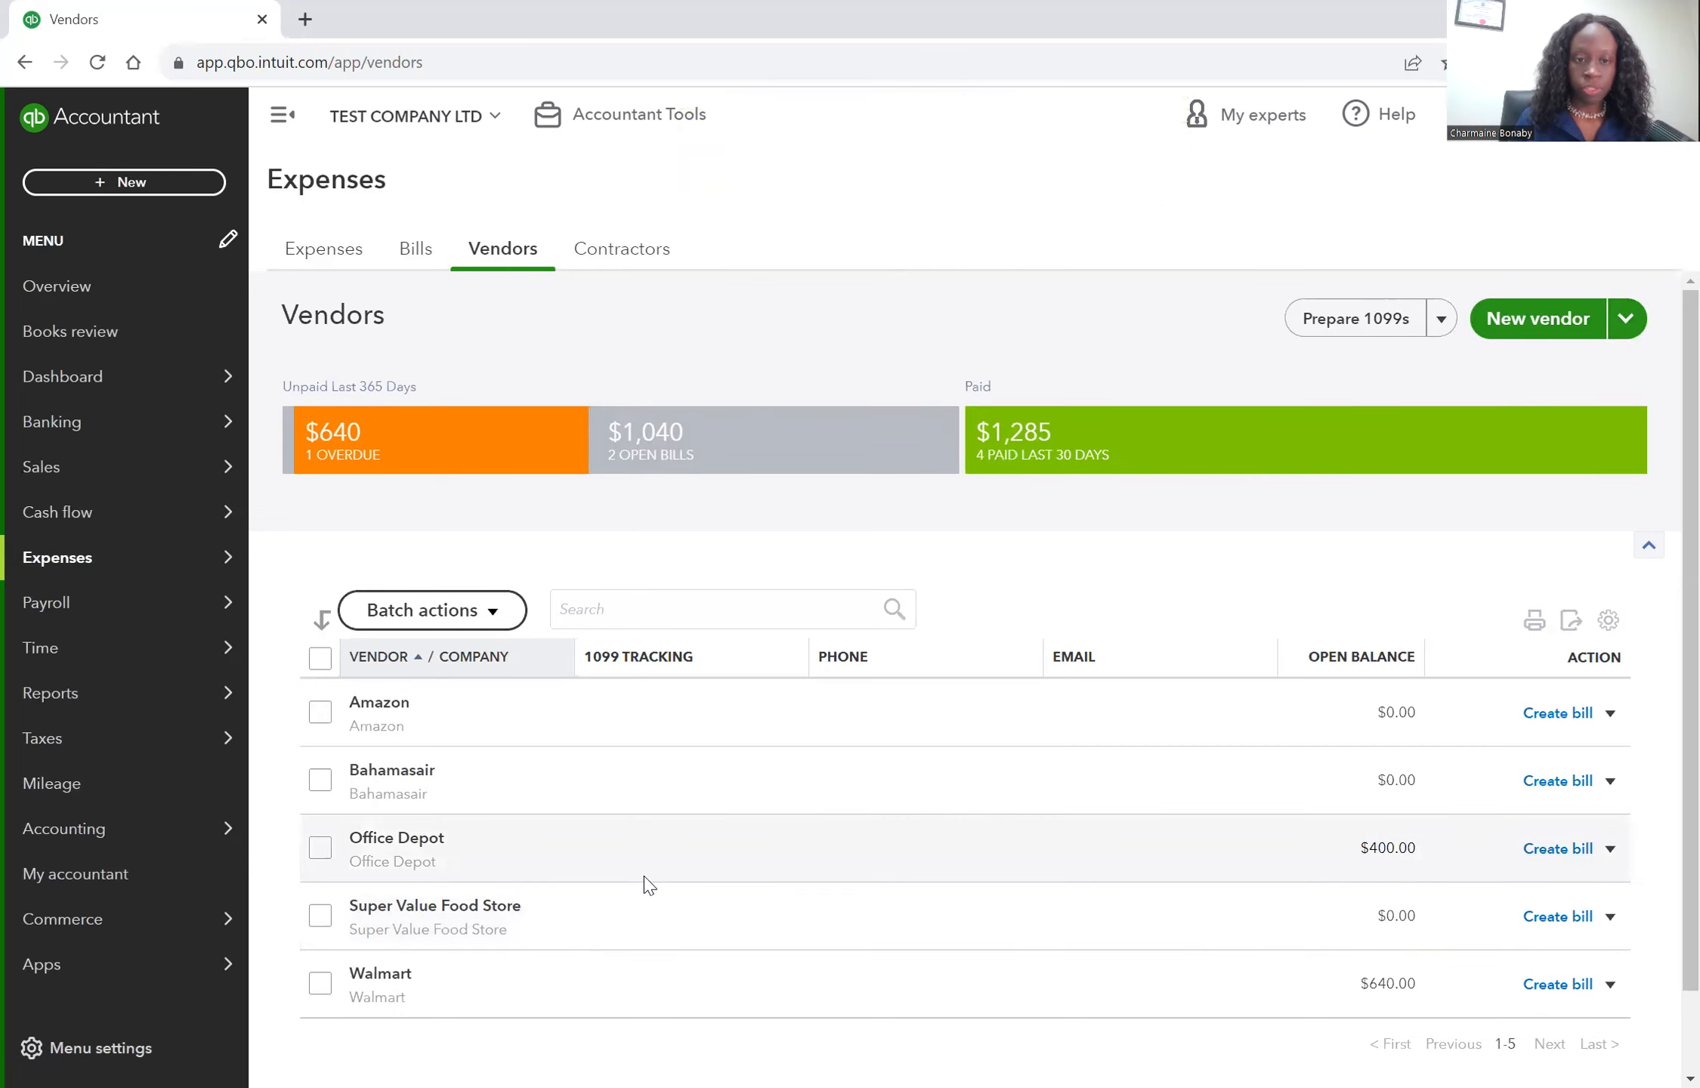
# Start a bill for Super Value Food Store and set its bill date to 08/27/2023.
pyautogui.click(1568, 922)
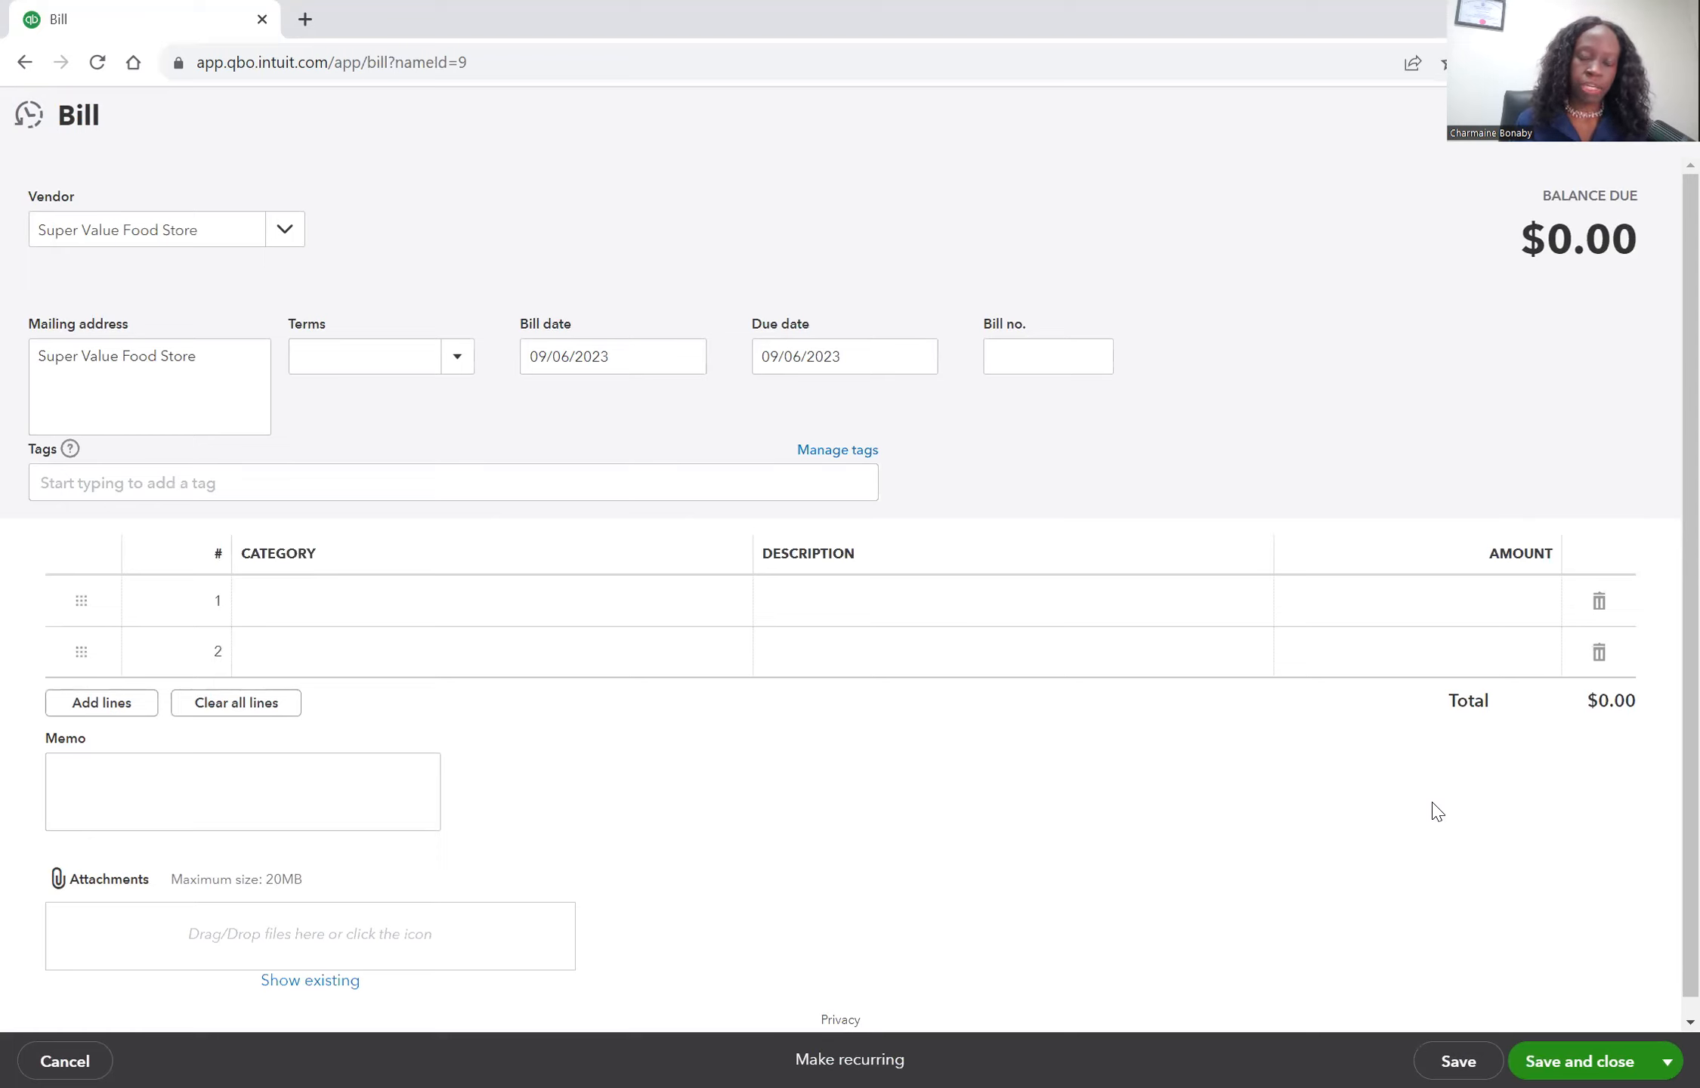
pyautogui.click(686, 357)
pyautogui.click(544, 416)
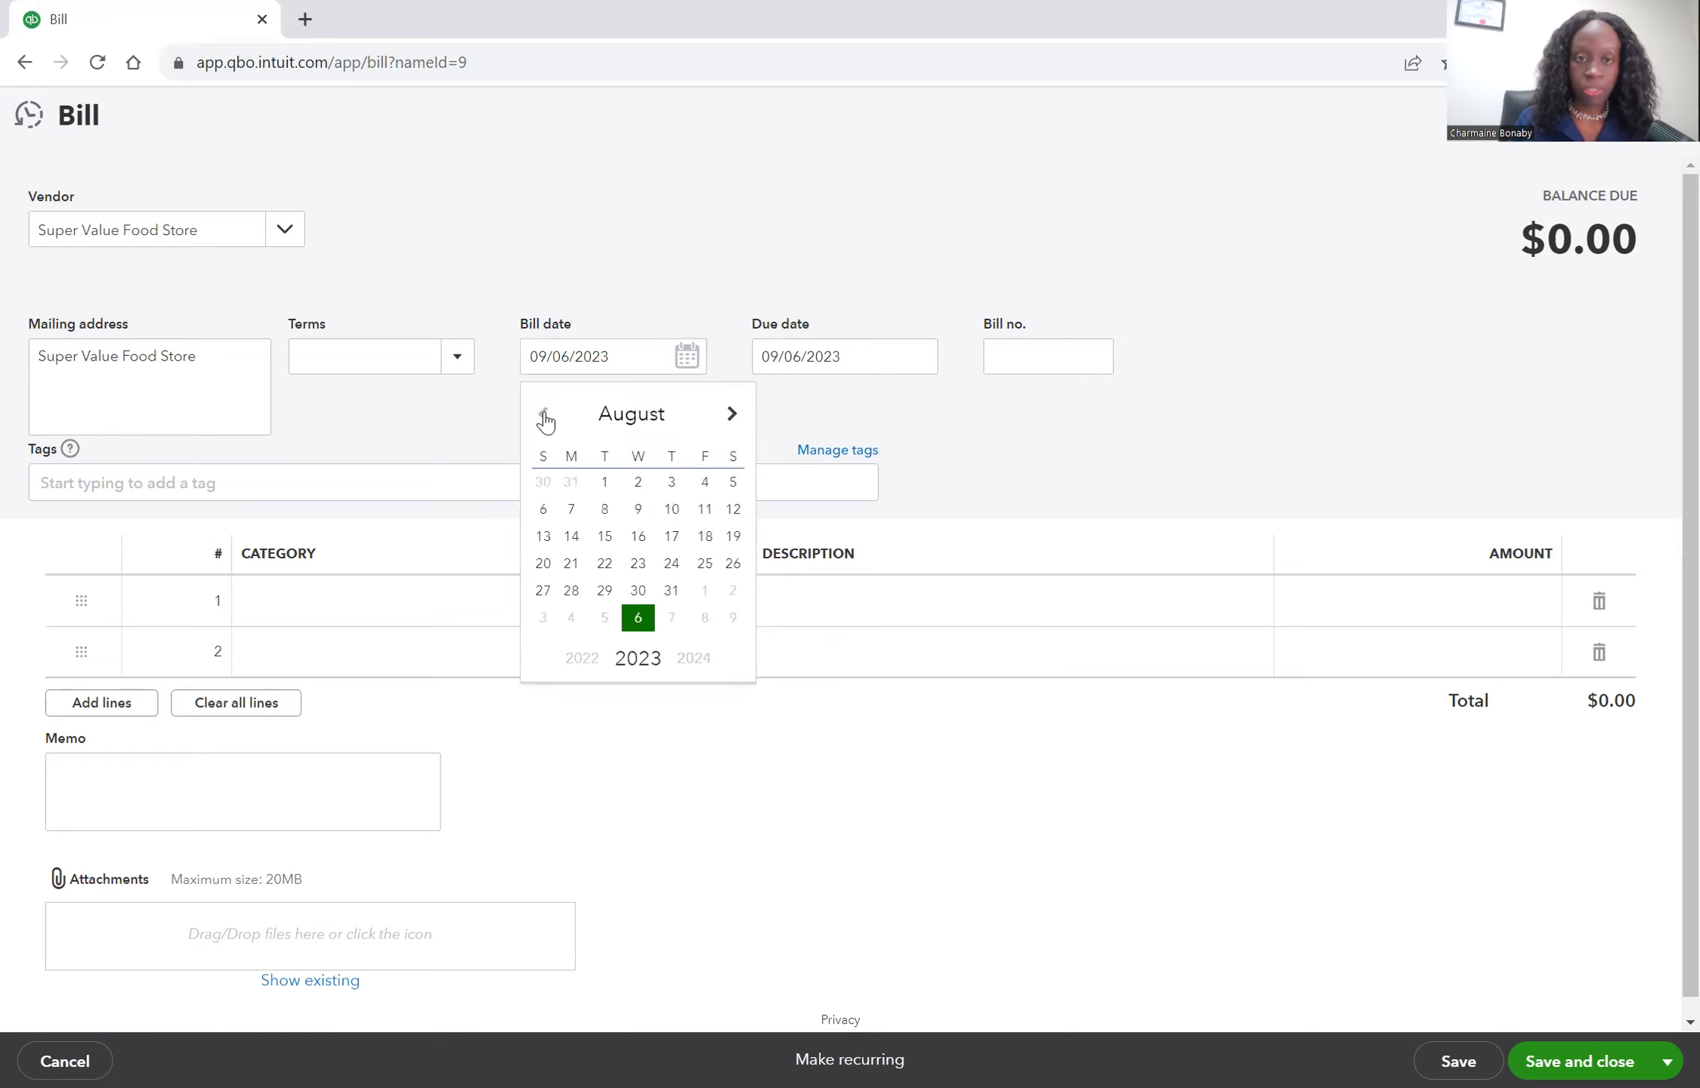
pyautogui.click(543, 597)
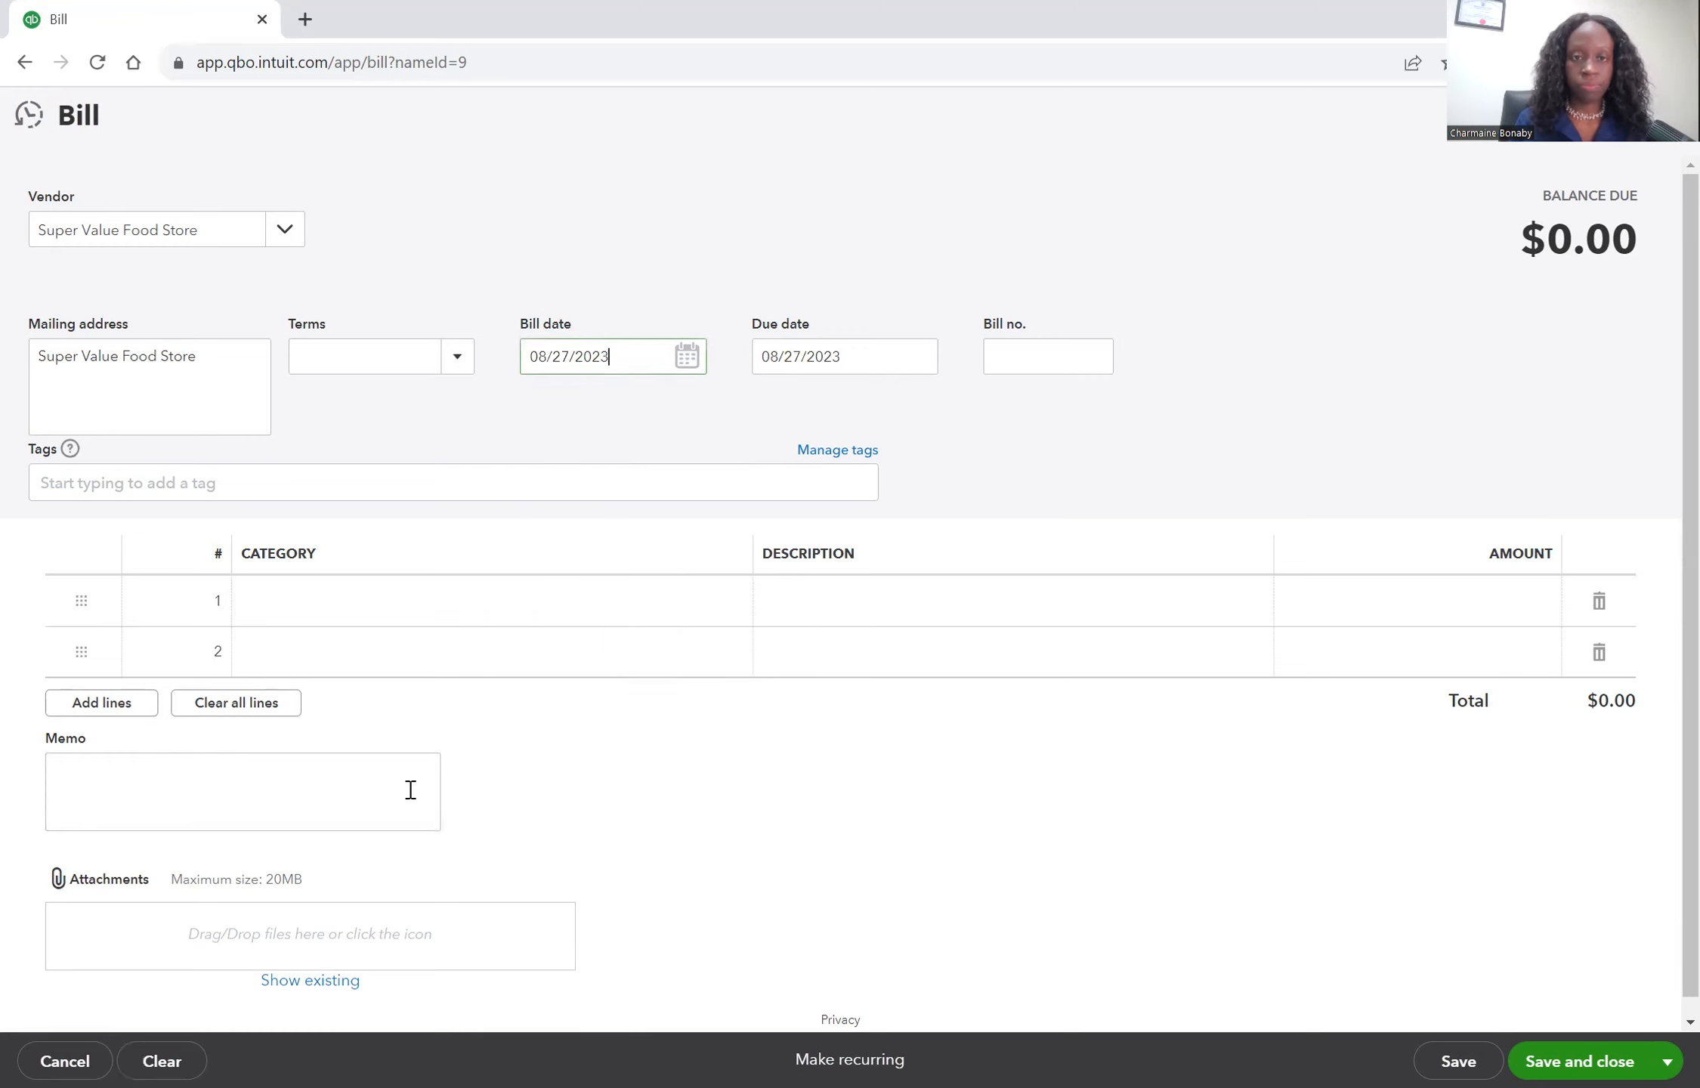
# Add a new category for the first bill line, choosing account type Expenses and detail type Entertainment Meals.
pyautogui.click(579, 612)
pyautogui.click(578, 609)
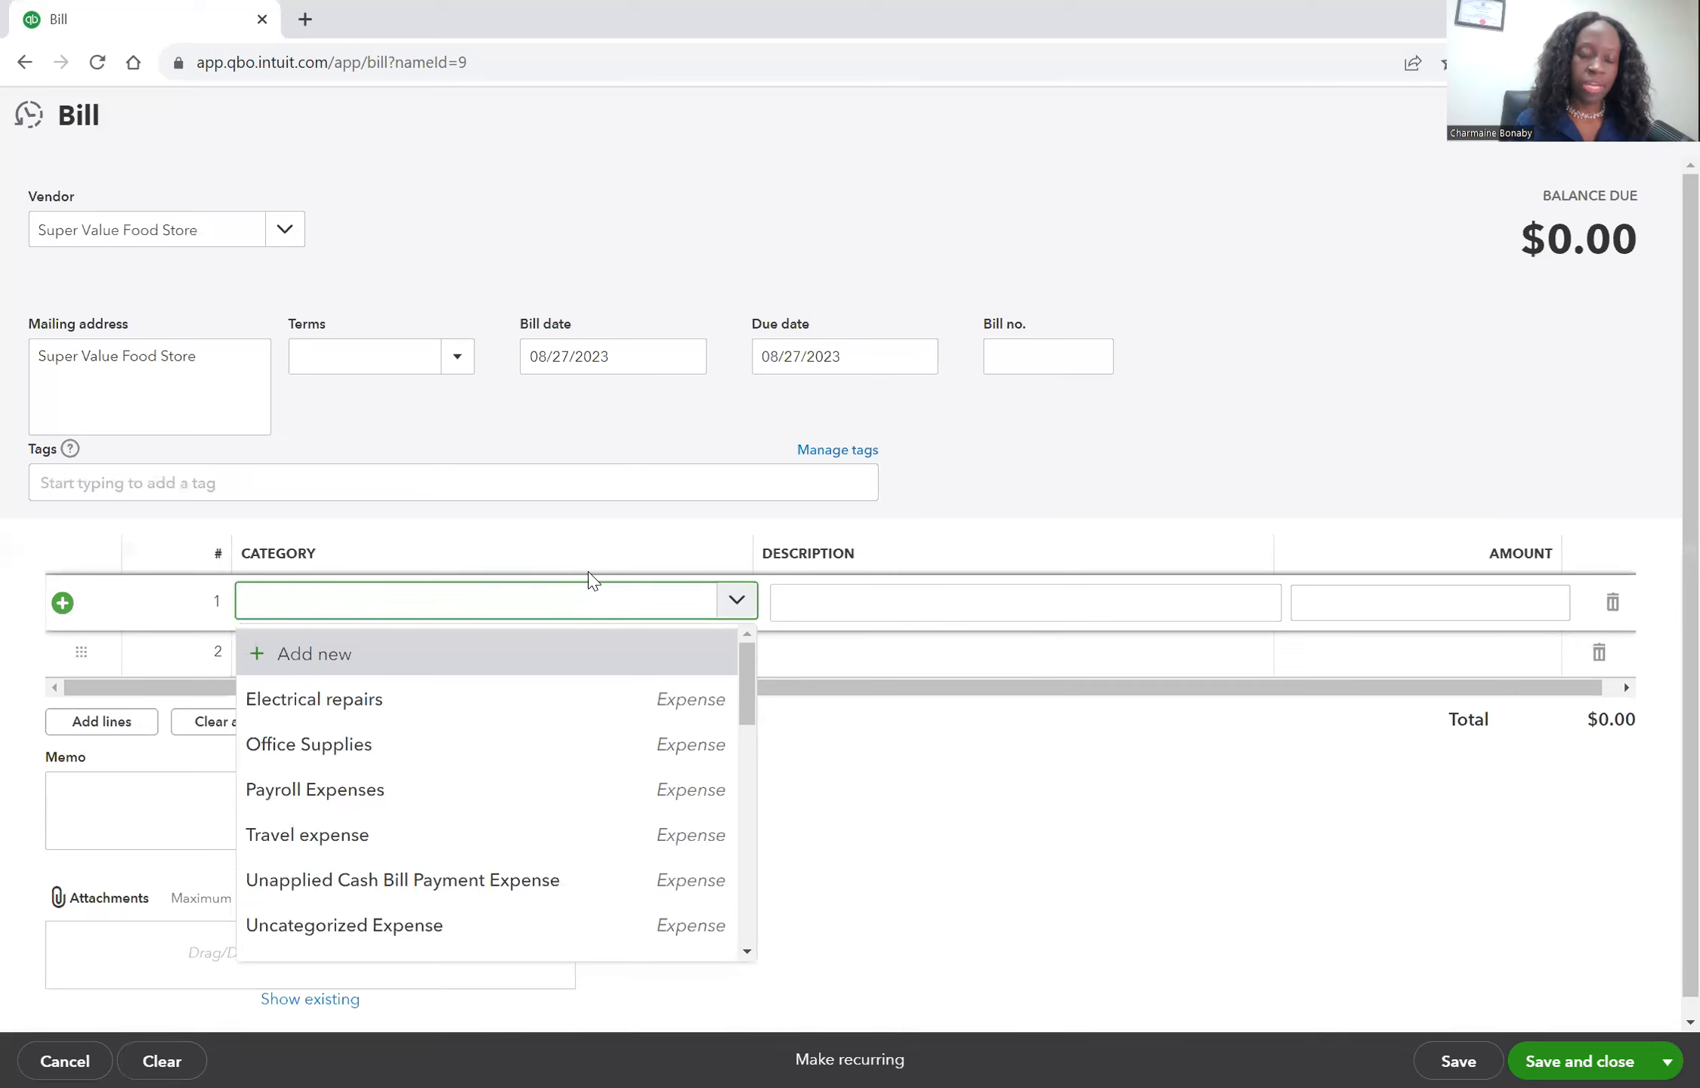
pyautogui.click(444, 663)
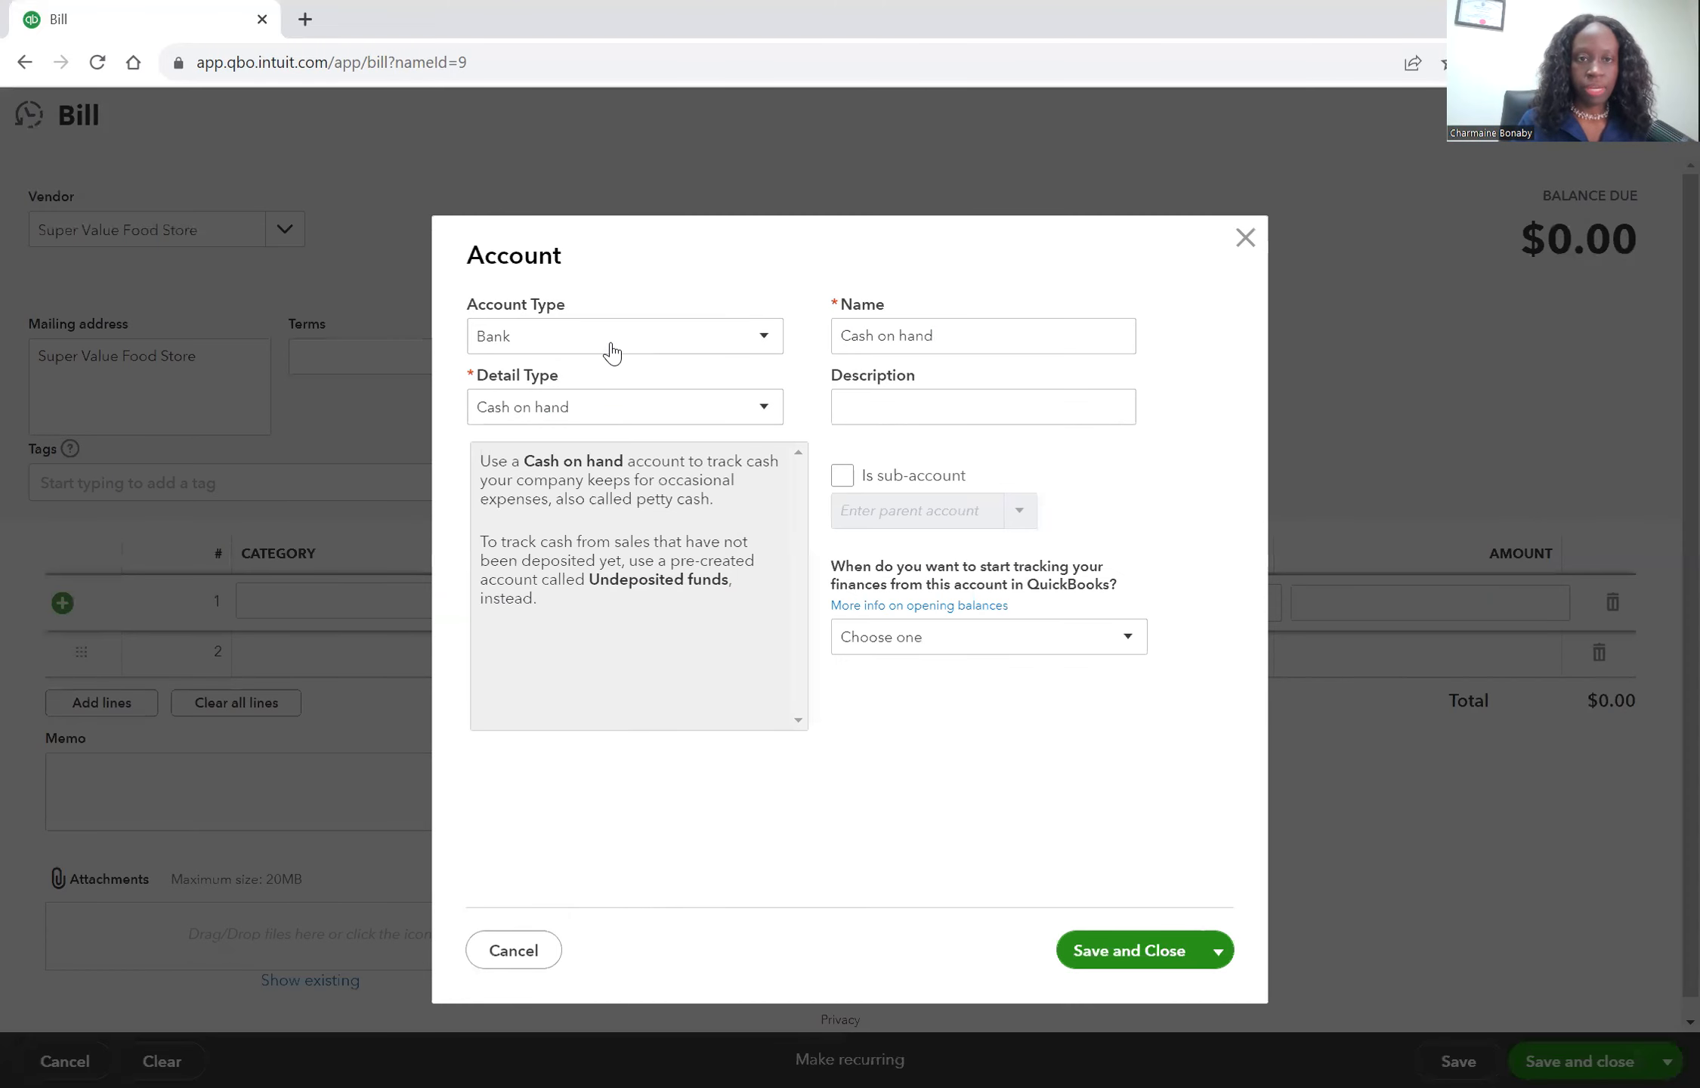
pyautogui.click(612, 350)
pyautogui.scroll(-2, 638, 542)
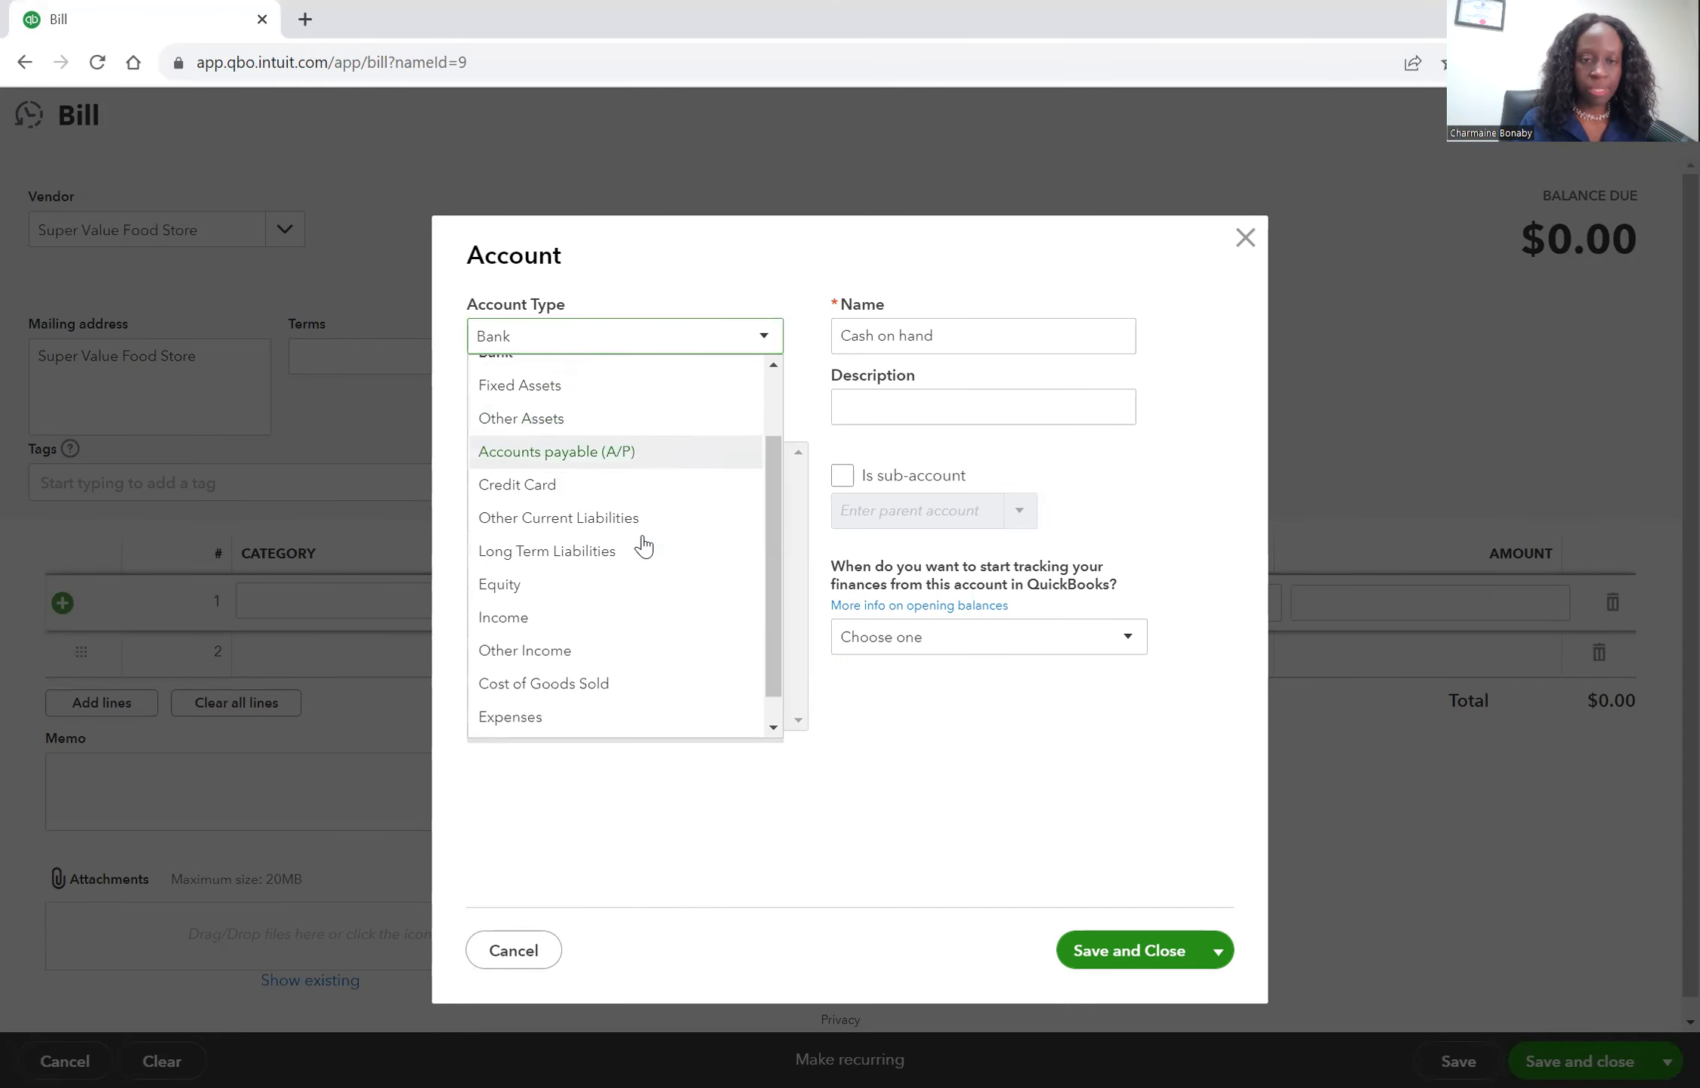
pyautogui.click(582, 684)
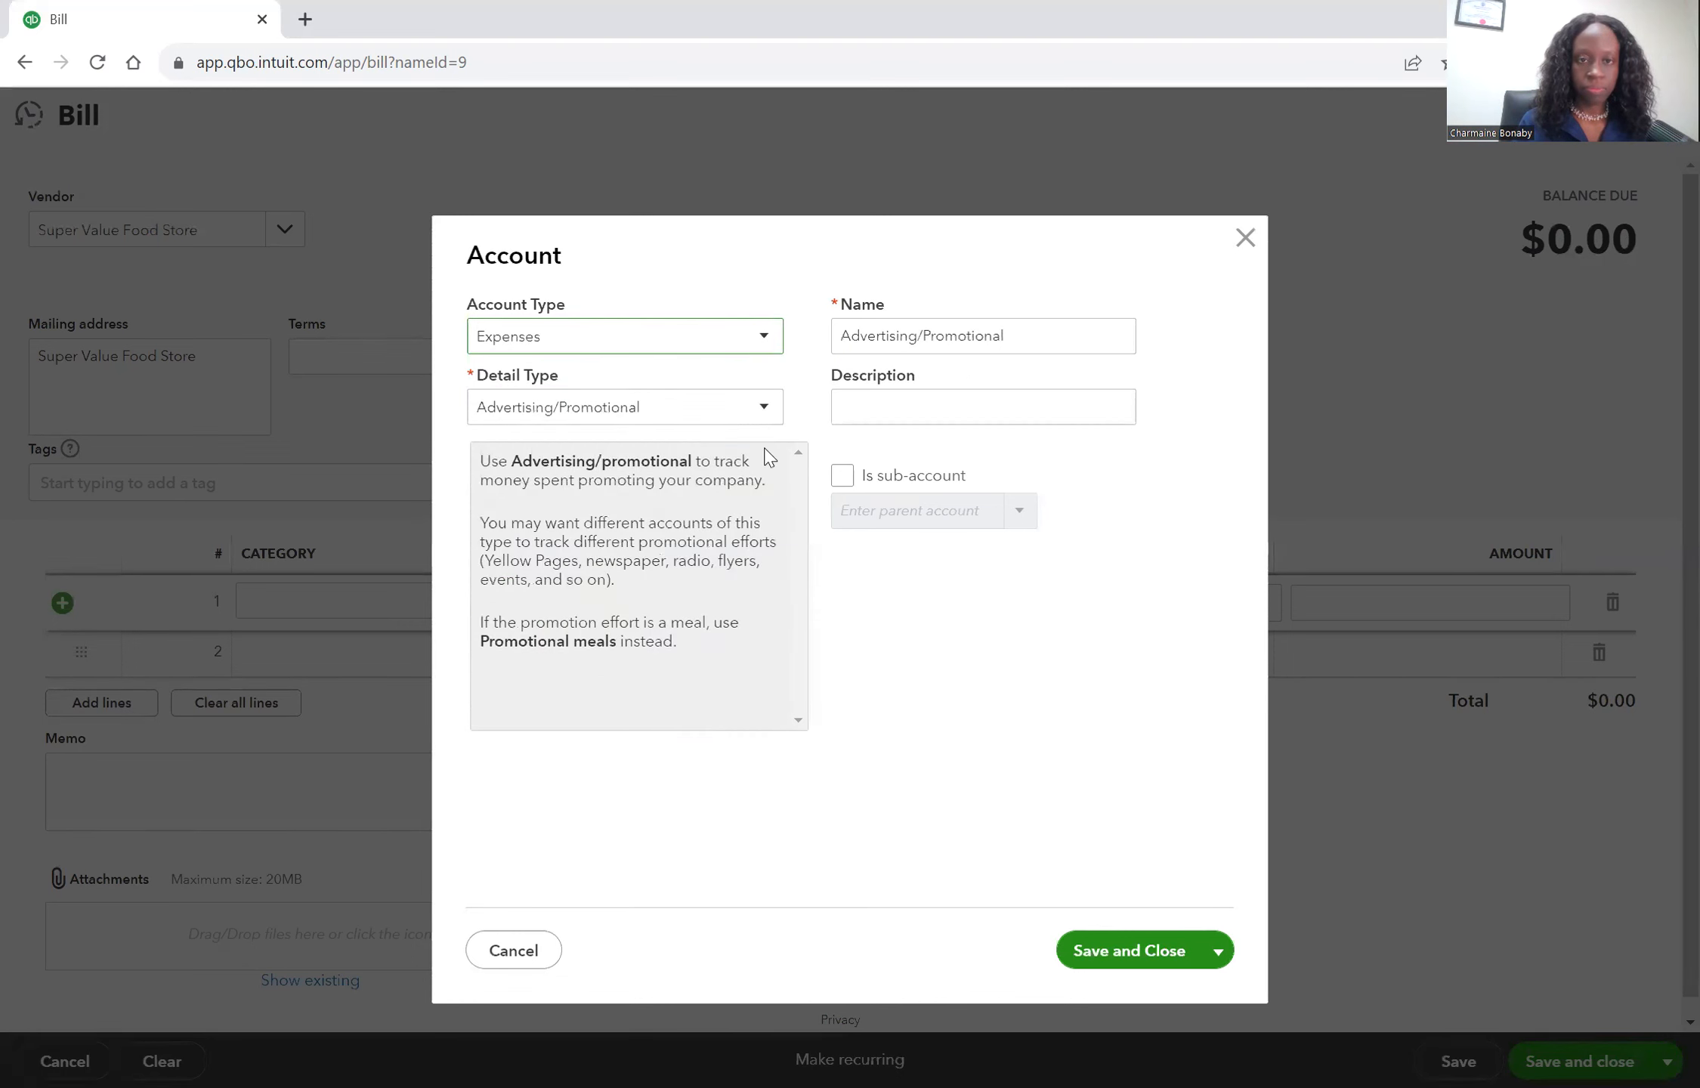
pyautogui.click(744, 414)
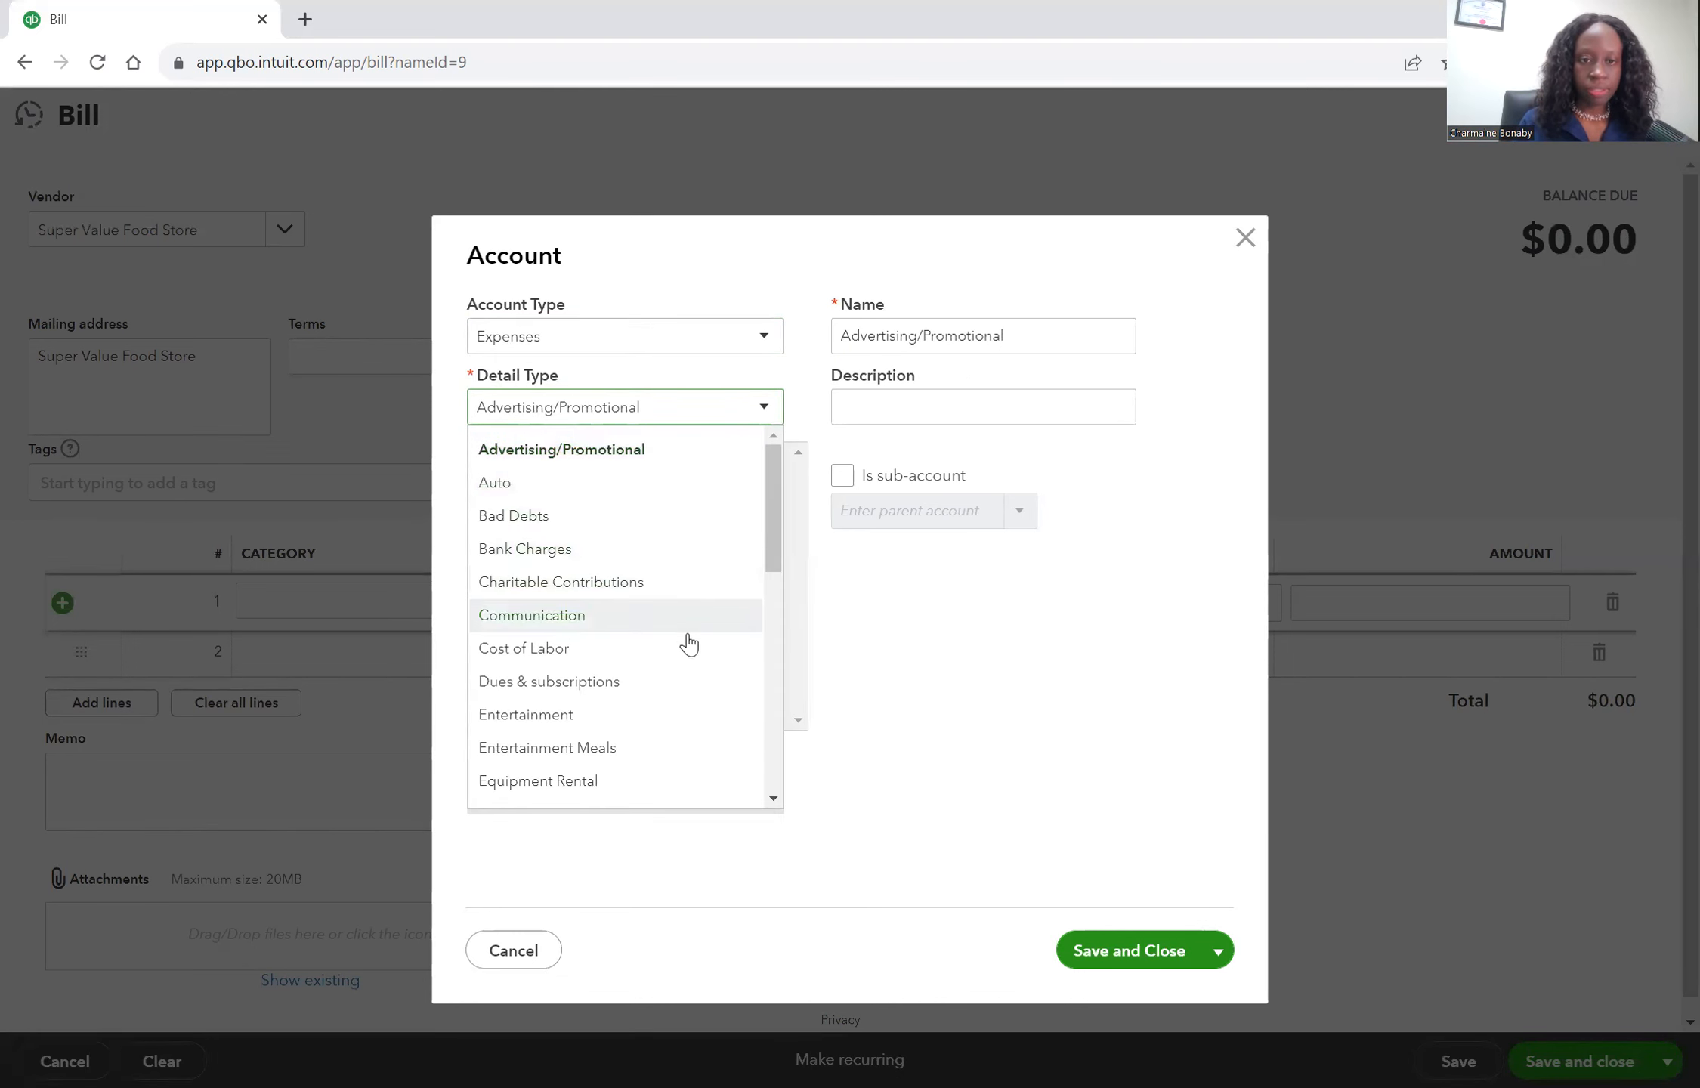
pyautogui.click(665, 749)
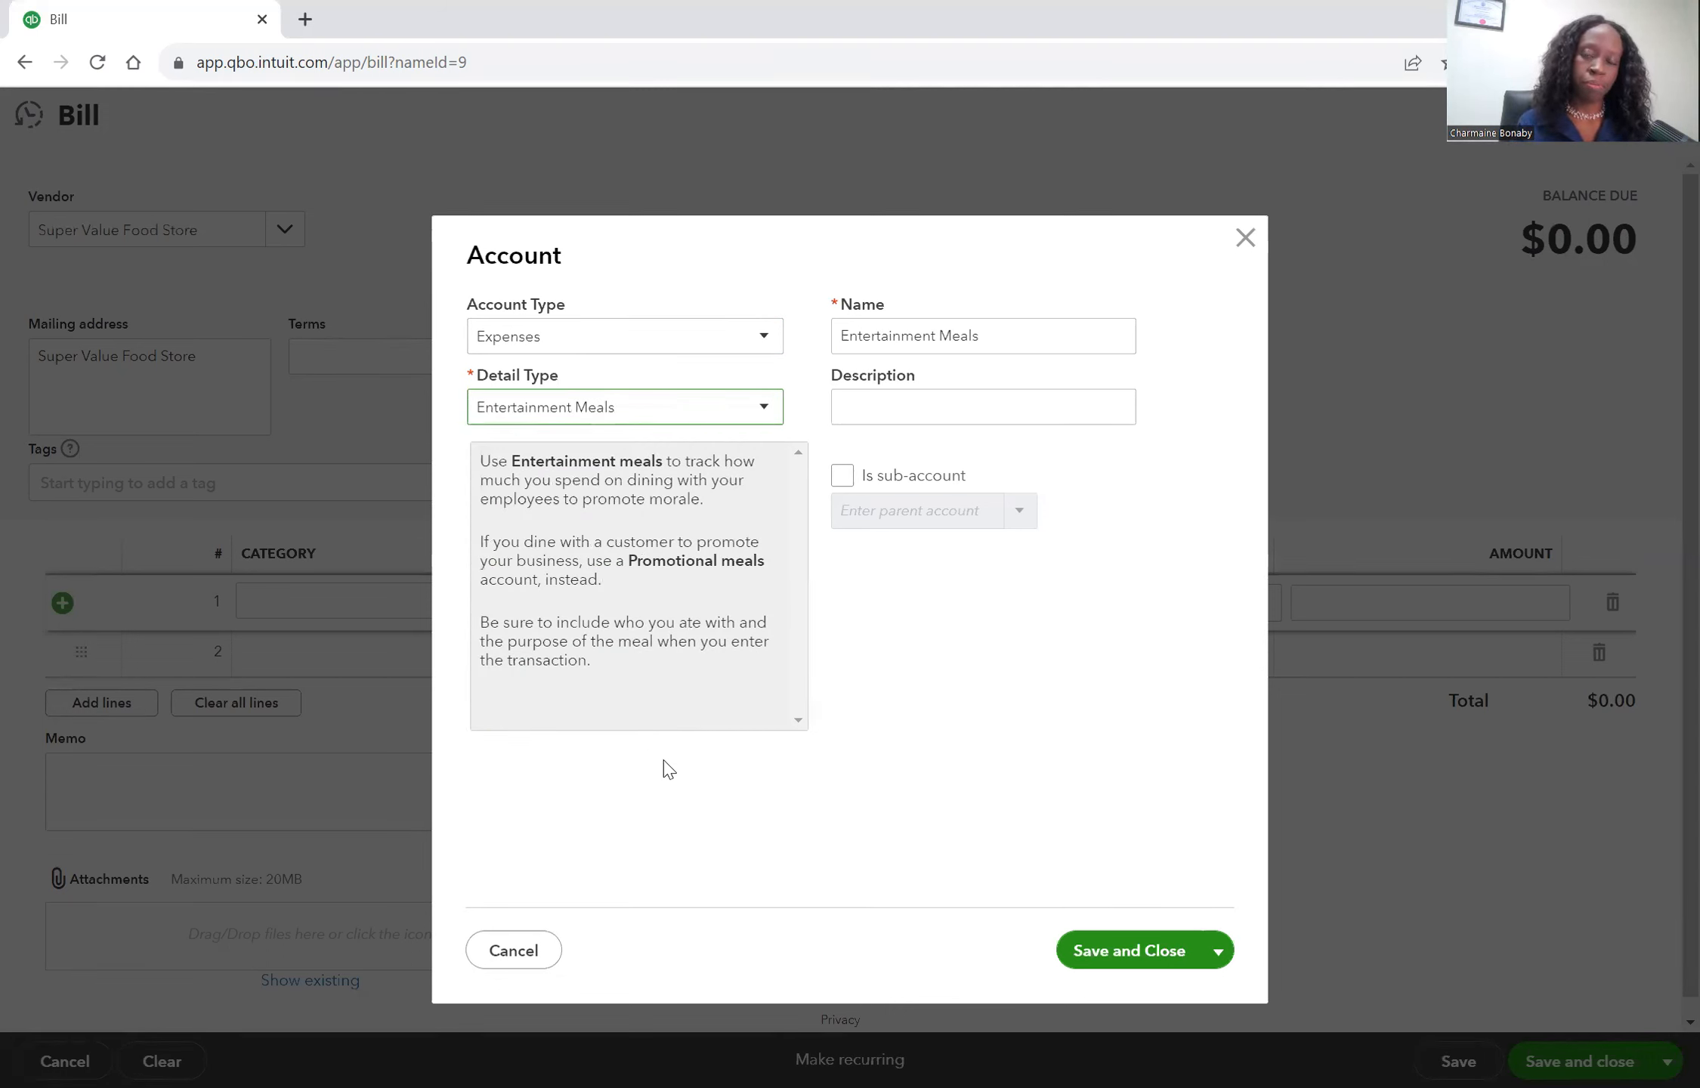
# Name the new expense account Staff Meals and save it.
pyautogui.click(1007, 334)
pyautogui.click(937, 336)
pyautogui.press('BackSpace')
pyautogui.press('BackSpace')
pyautogui.press('BackSpace')
pyautogui.press('BackSpace')
pyautogui.press('BackSpace')
pyautogui.press('BackSpace')
pyautogui.press('BackSpace')
pyautogui.press('BackSpace')
pyautogui.press('BackSpace')
pyautogui.press('BackSpace')
pyautogui.press('BackSpace')
pyautogui.press('BackSpace')
pyautogui.press('BackSpace')
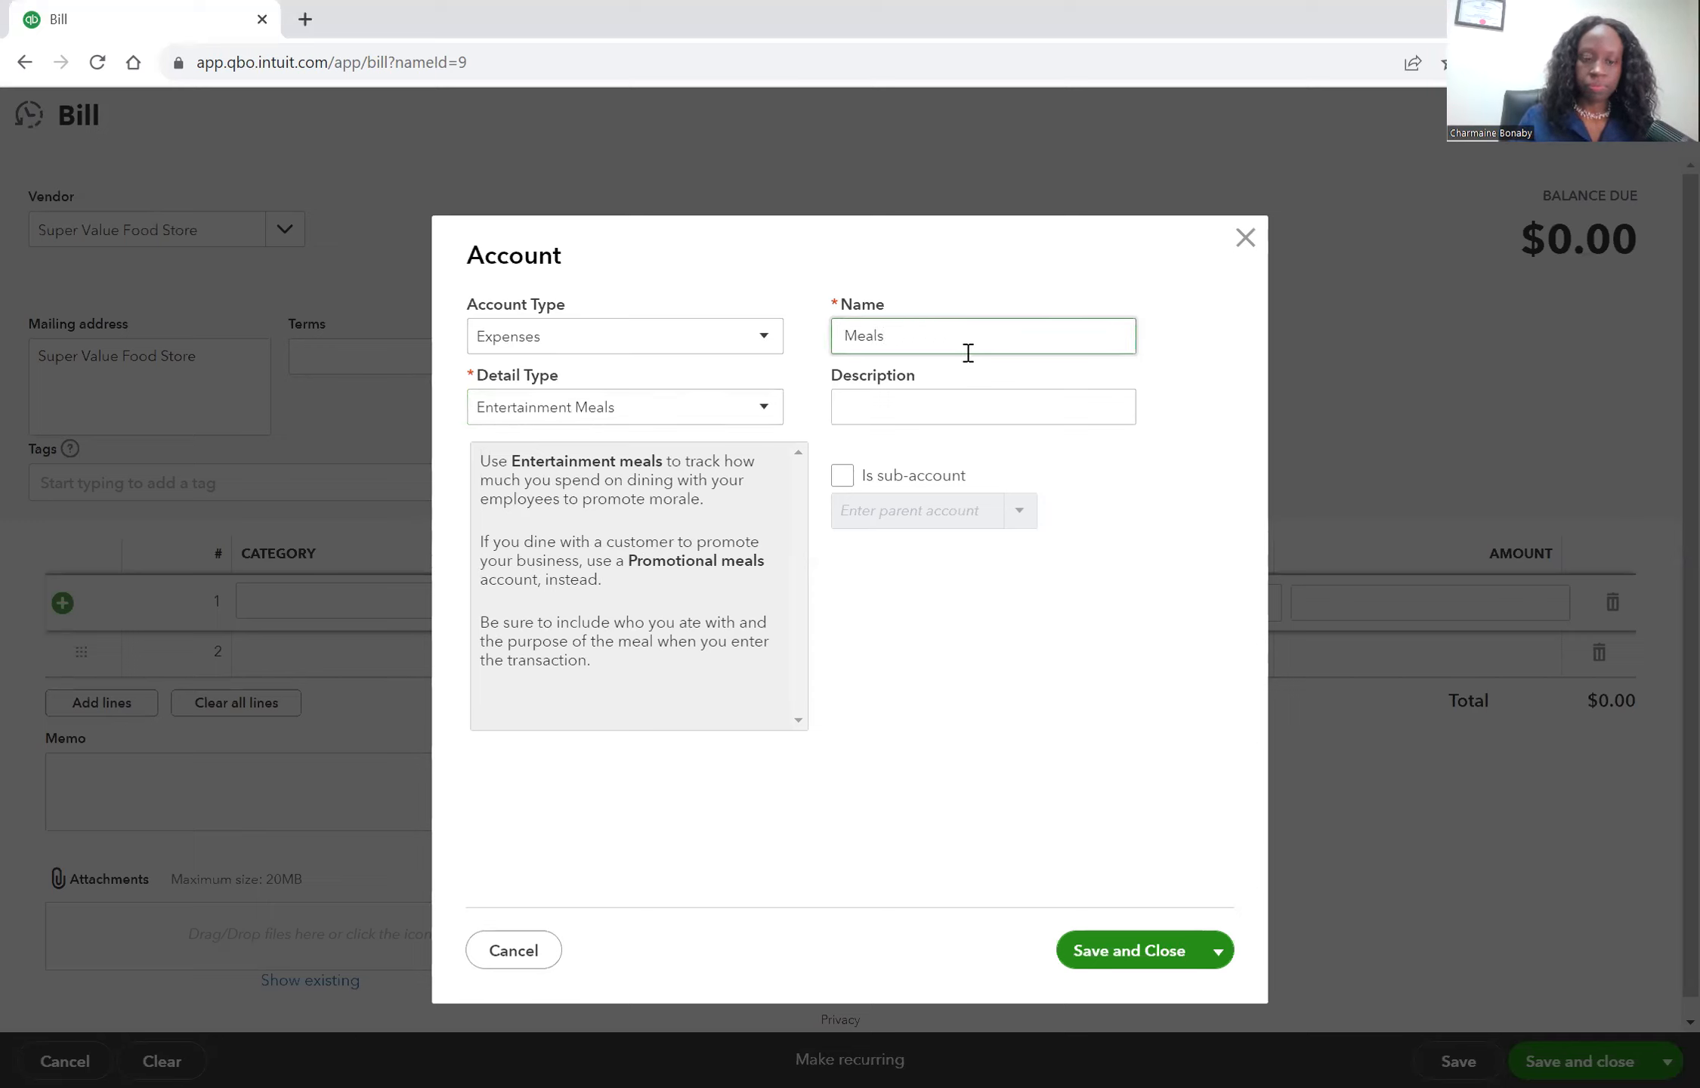
pyautogui.write('Staff')
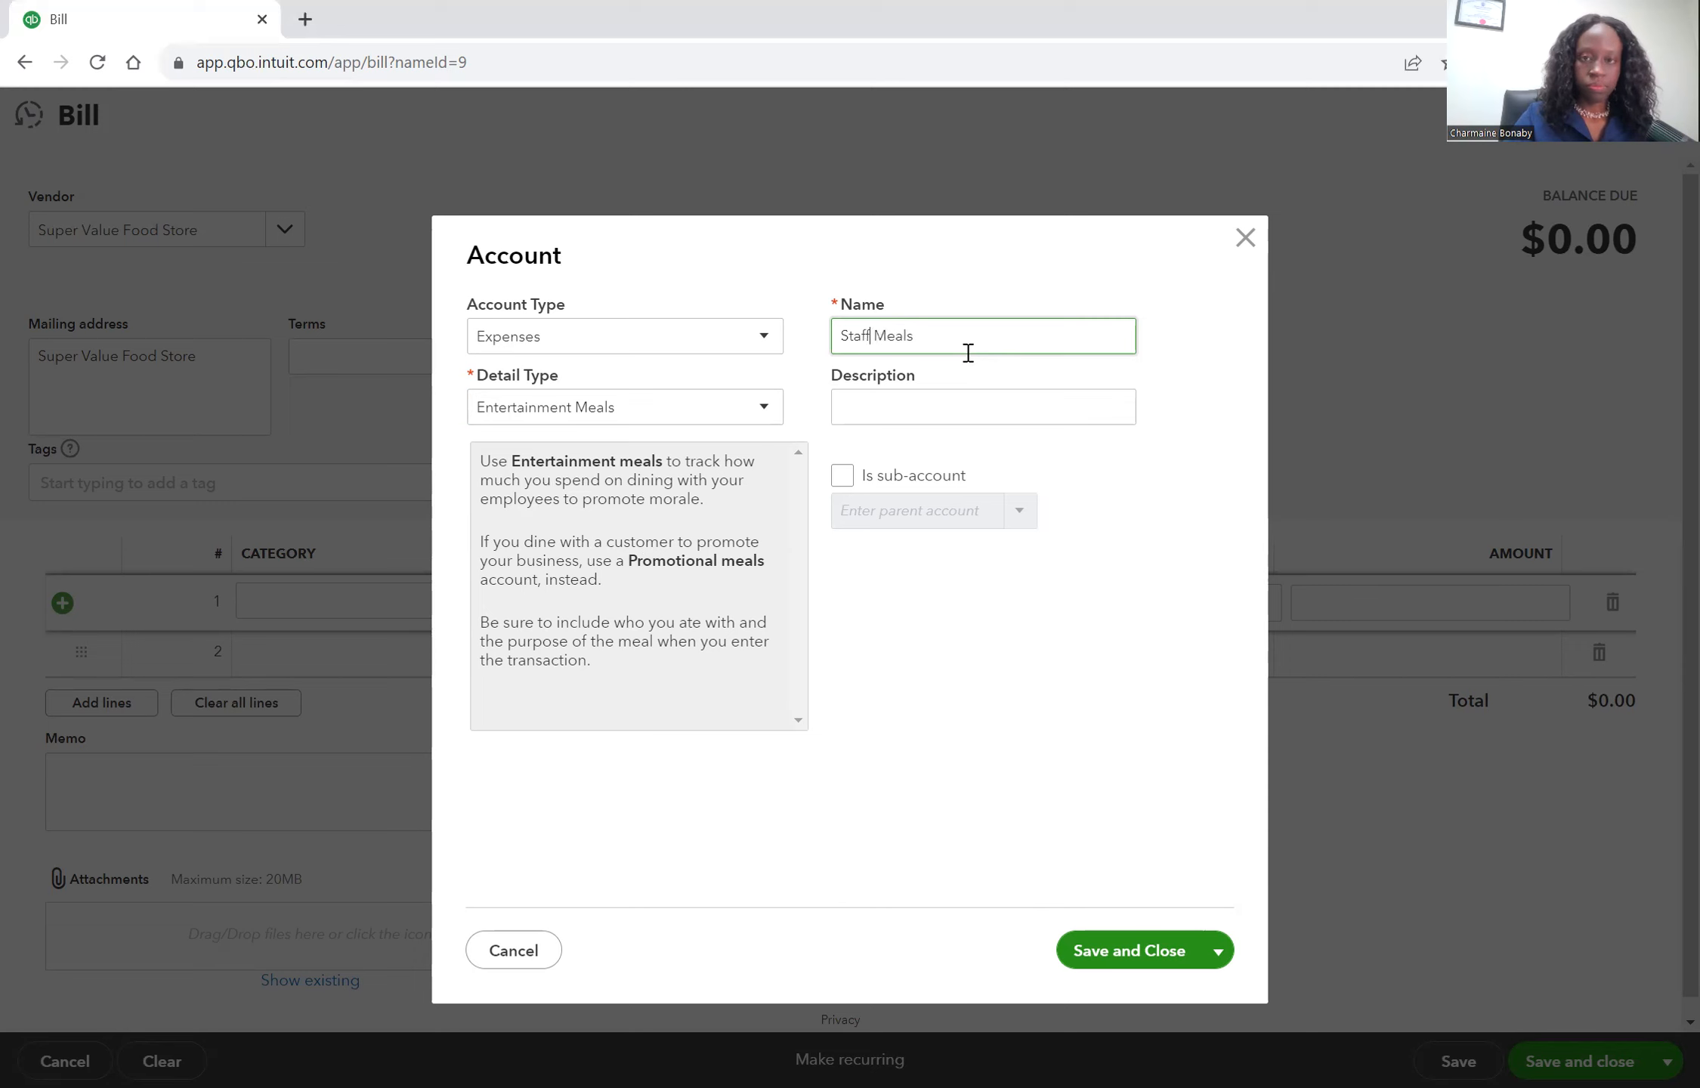
pyautogui.click(1149, 971)
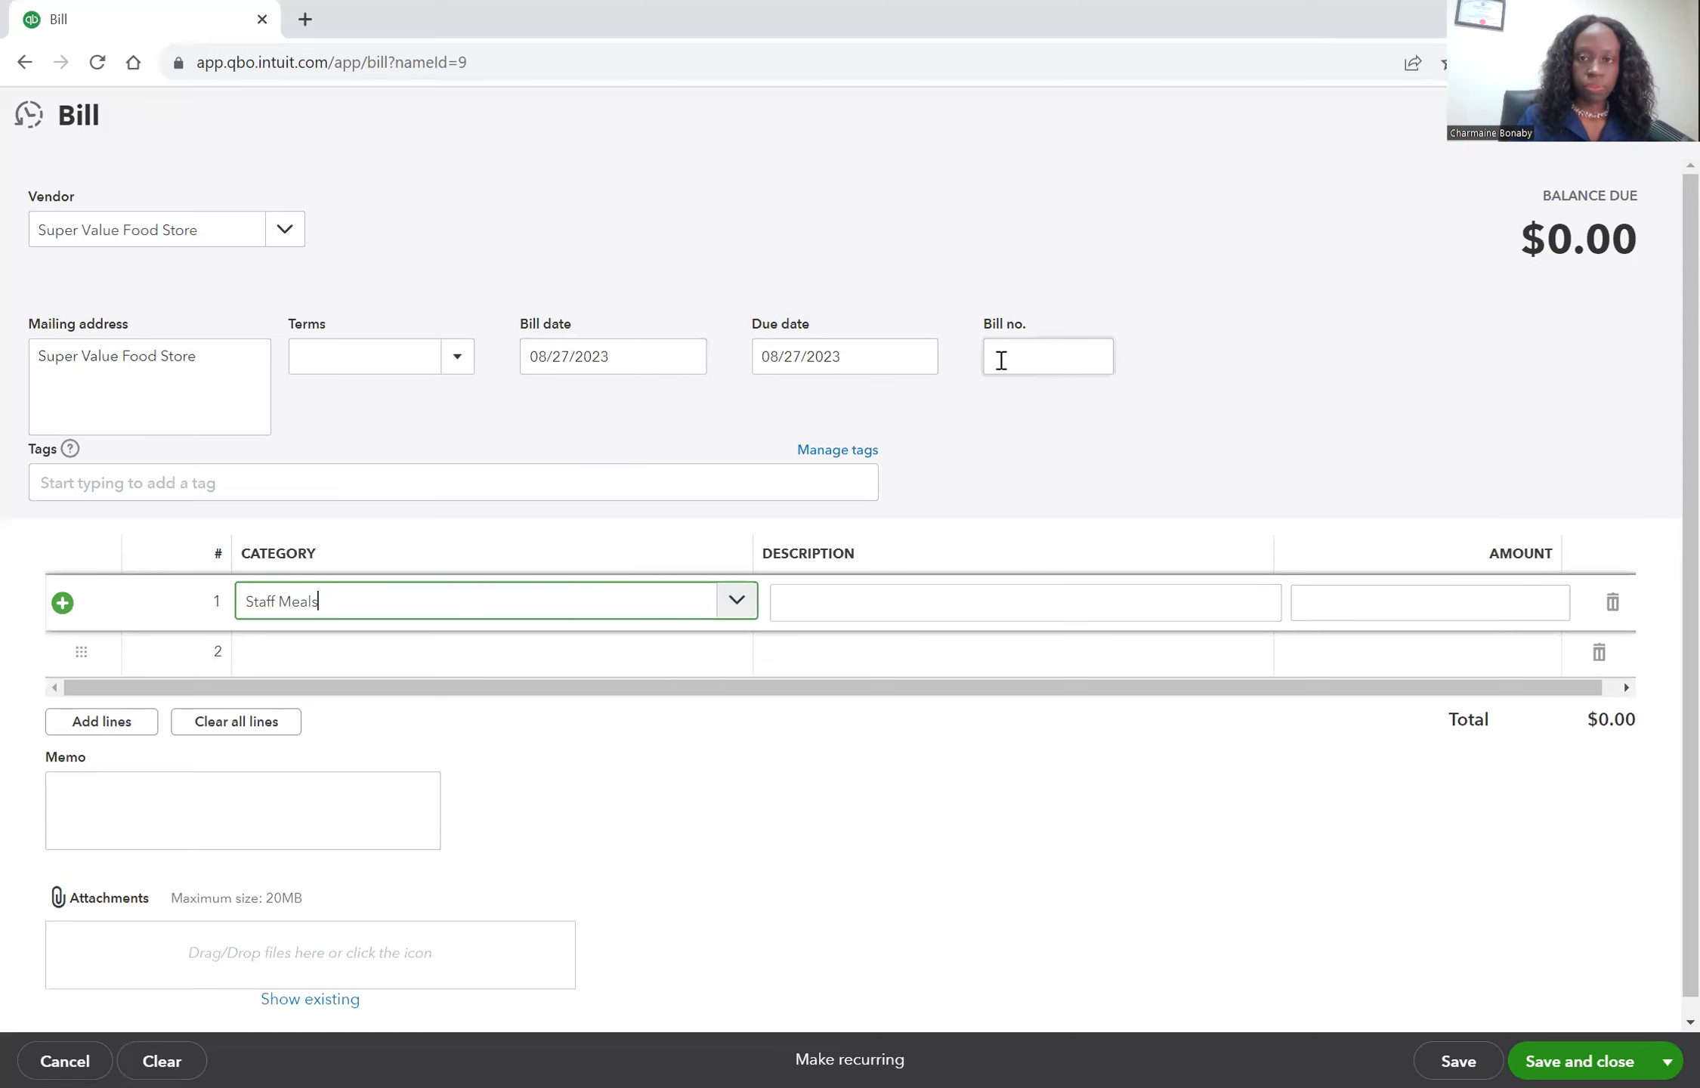
# Set the bill's terms to Net 30 and its bill number to 167.
pyautogui.click(456, 364)
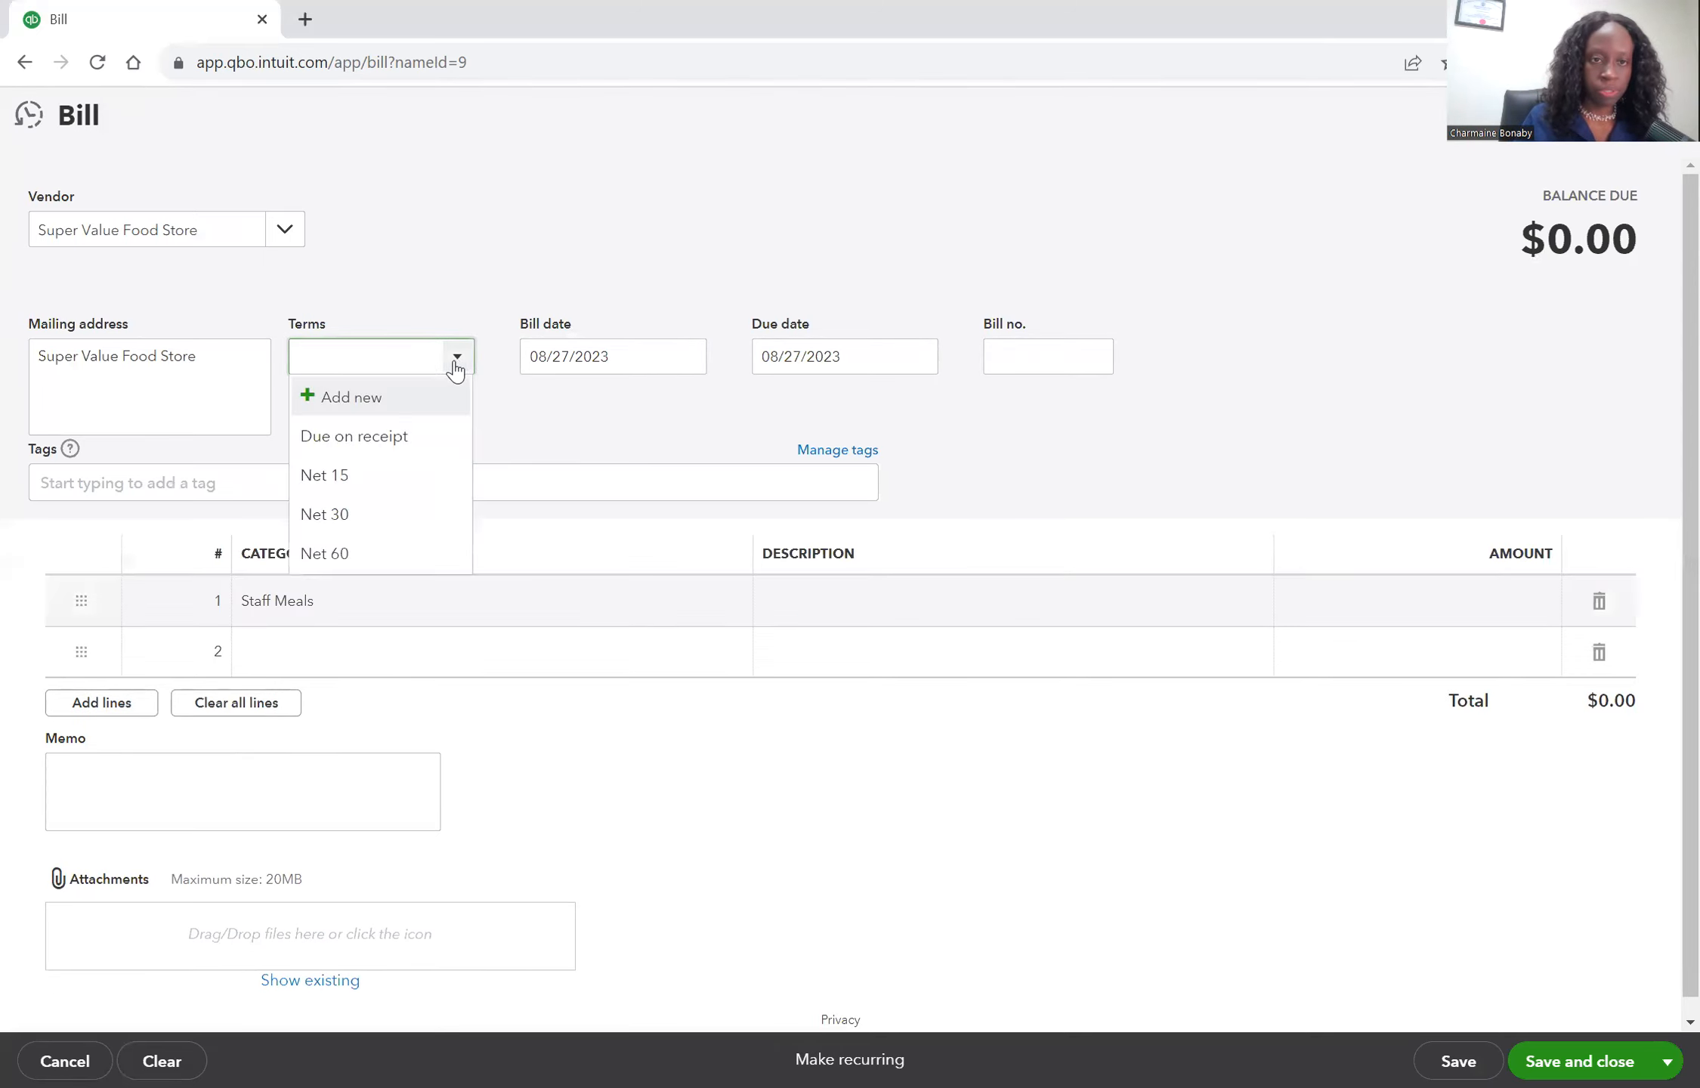
pyautogui.click(385, 515)
pyautogui.click(1081, 347)
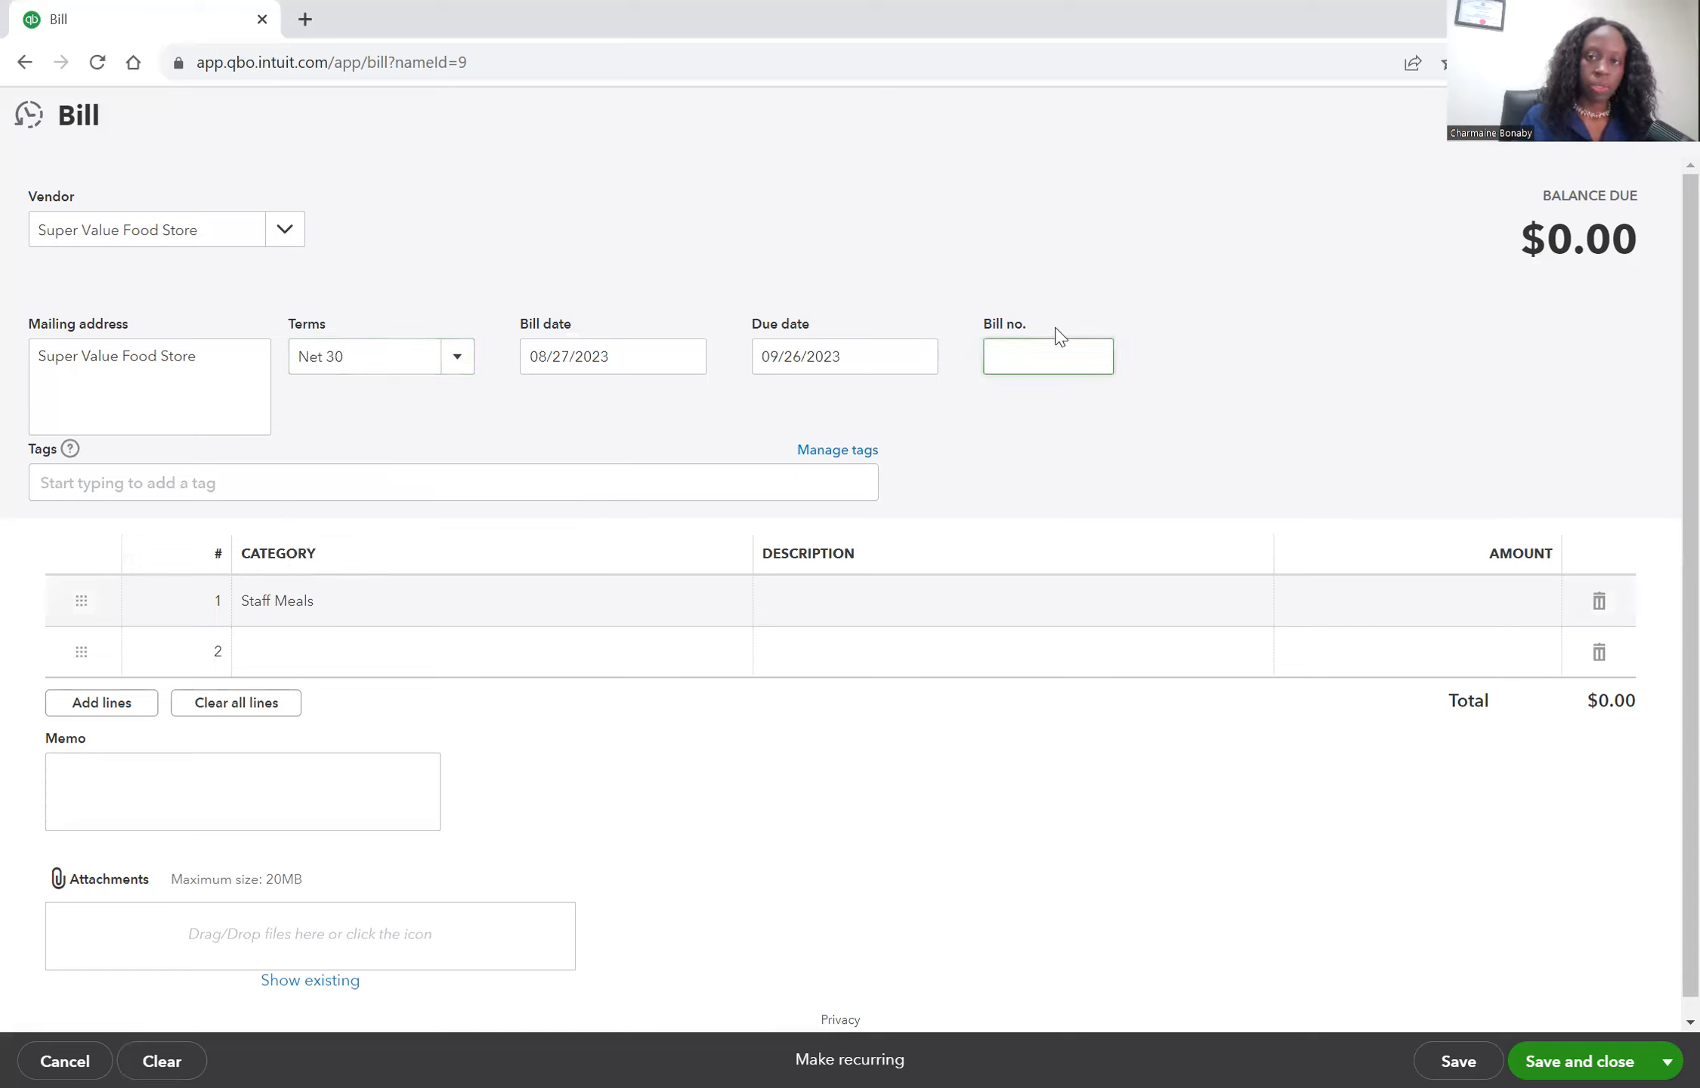
pyautogui.write('167')
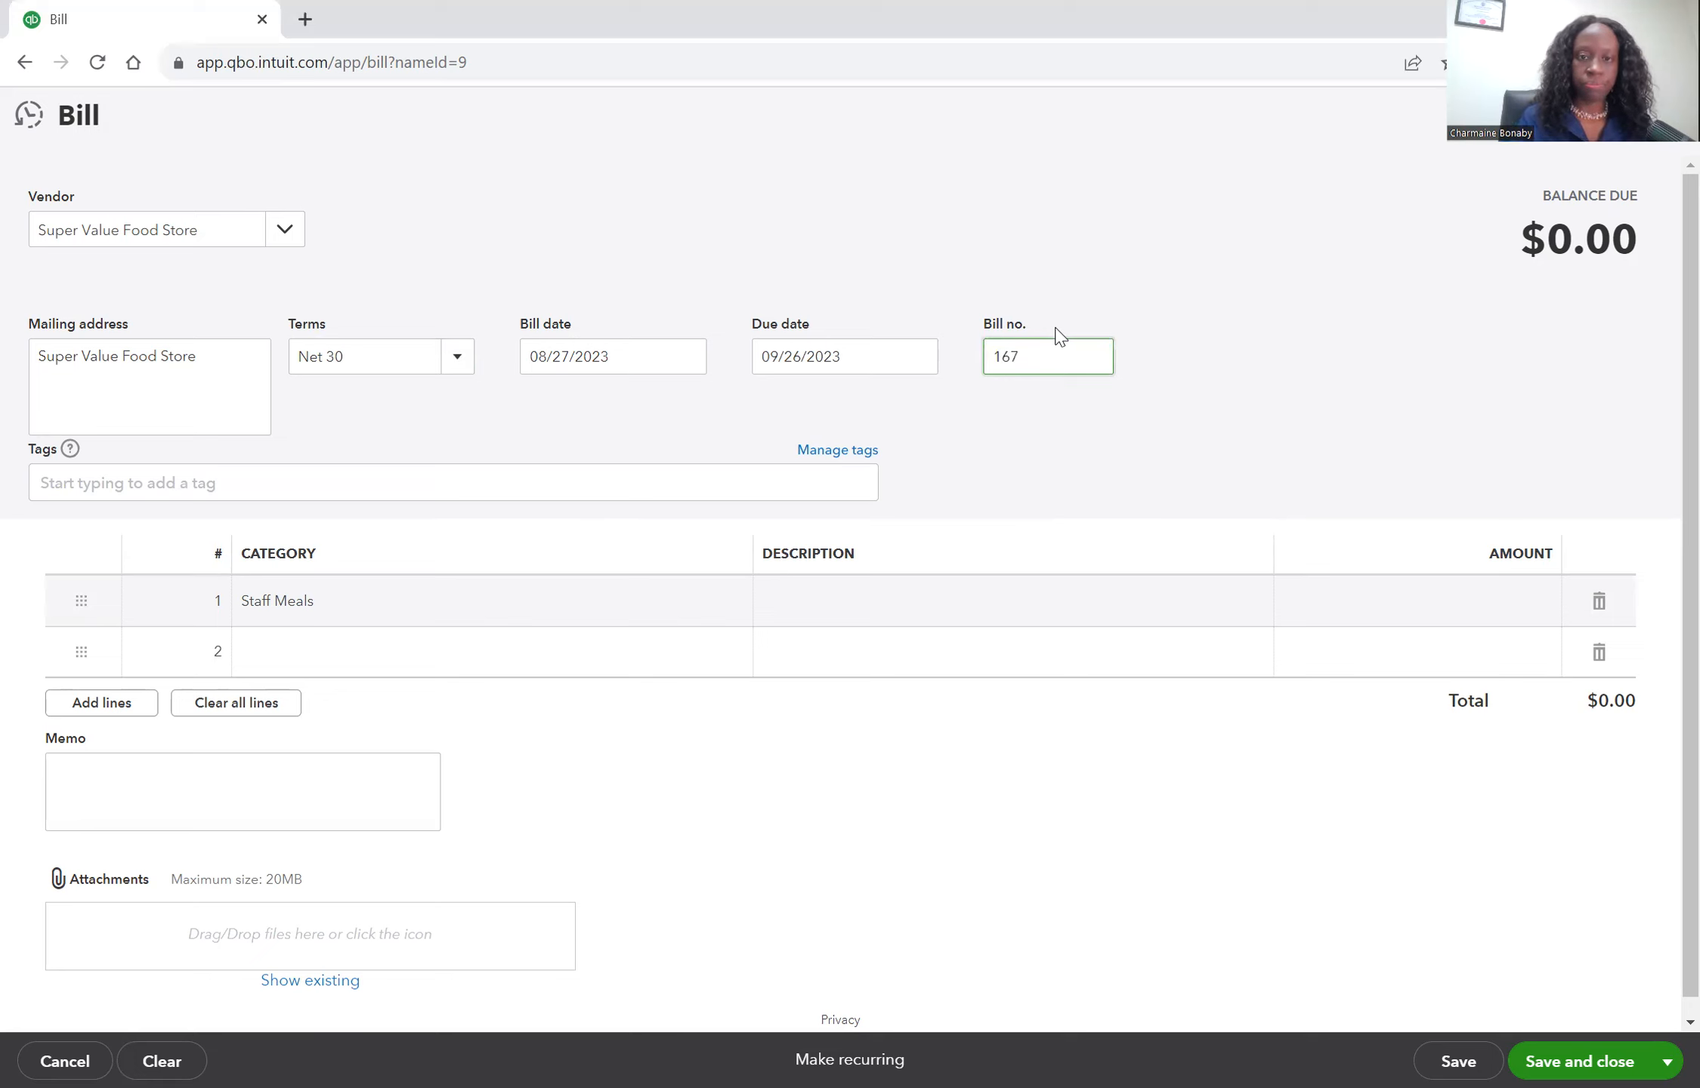
# Enter the line description lunch for staff party with amount 320, then save and close the bill.
pyautogui.click(879, 604)
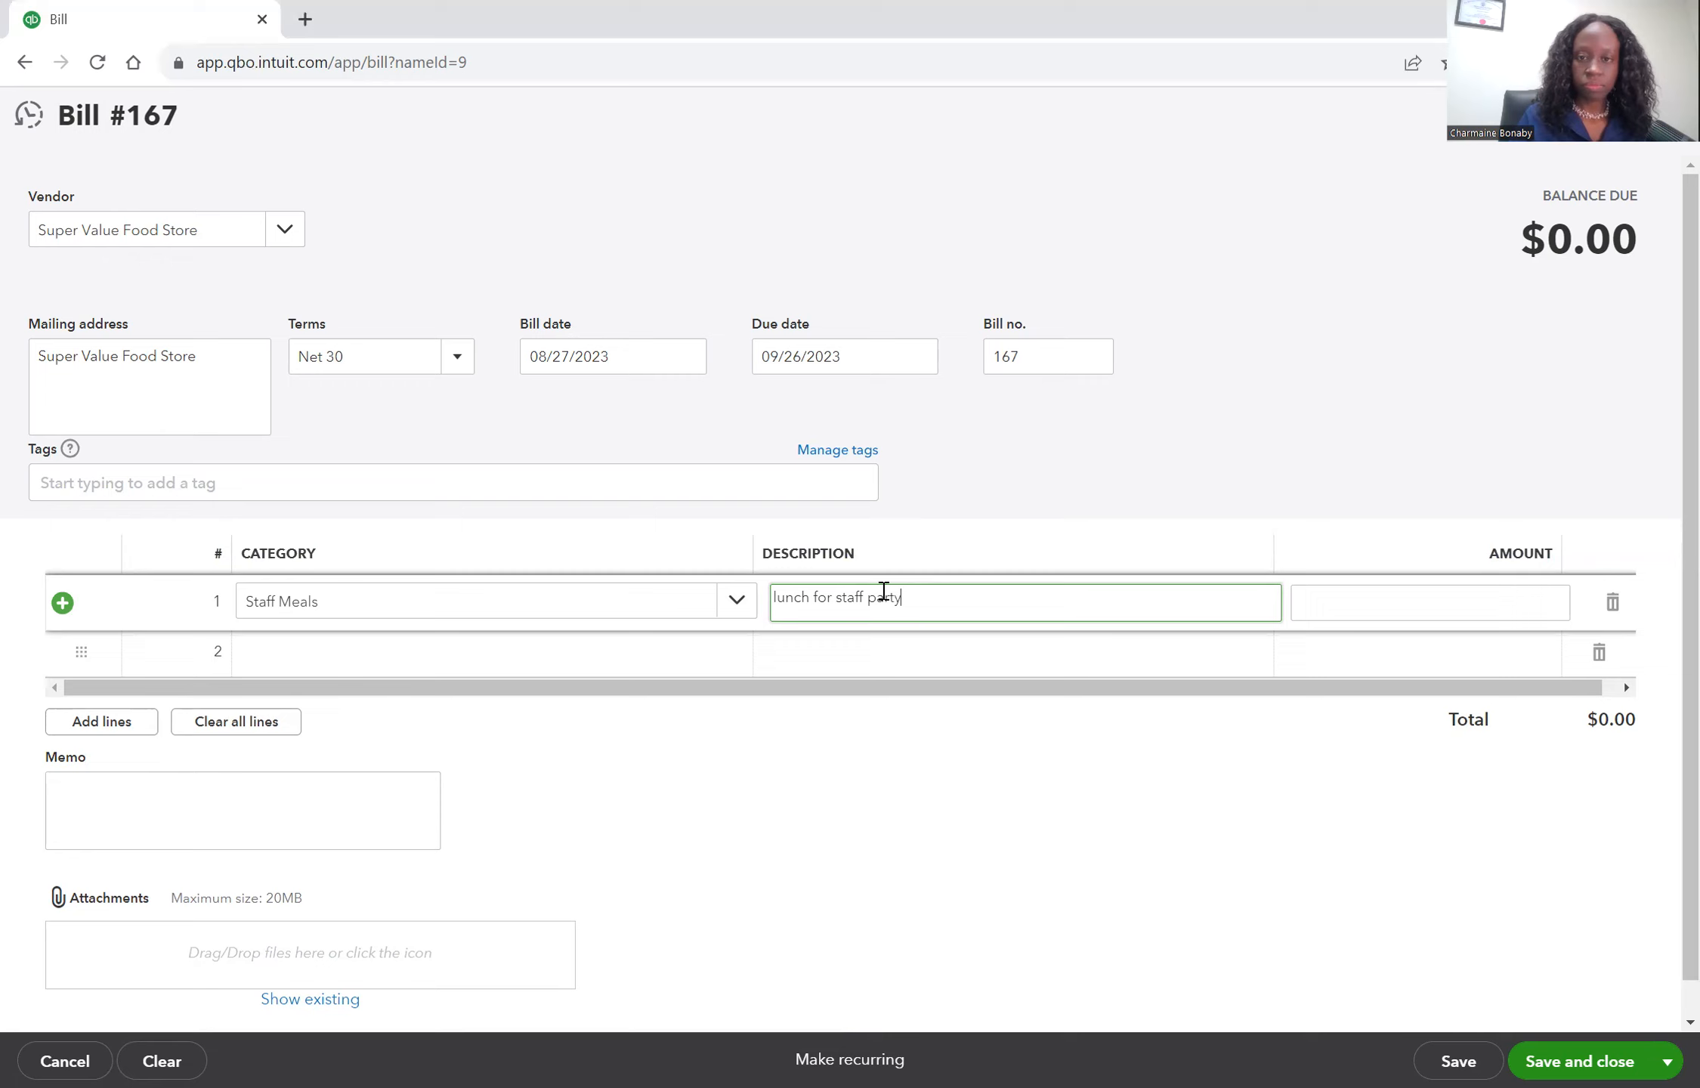
pyautogui.click(1415, 599)
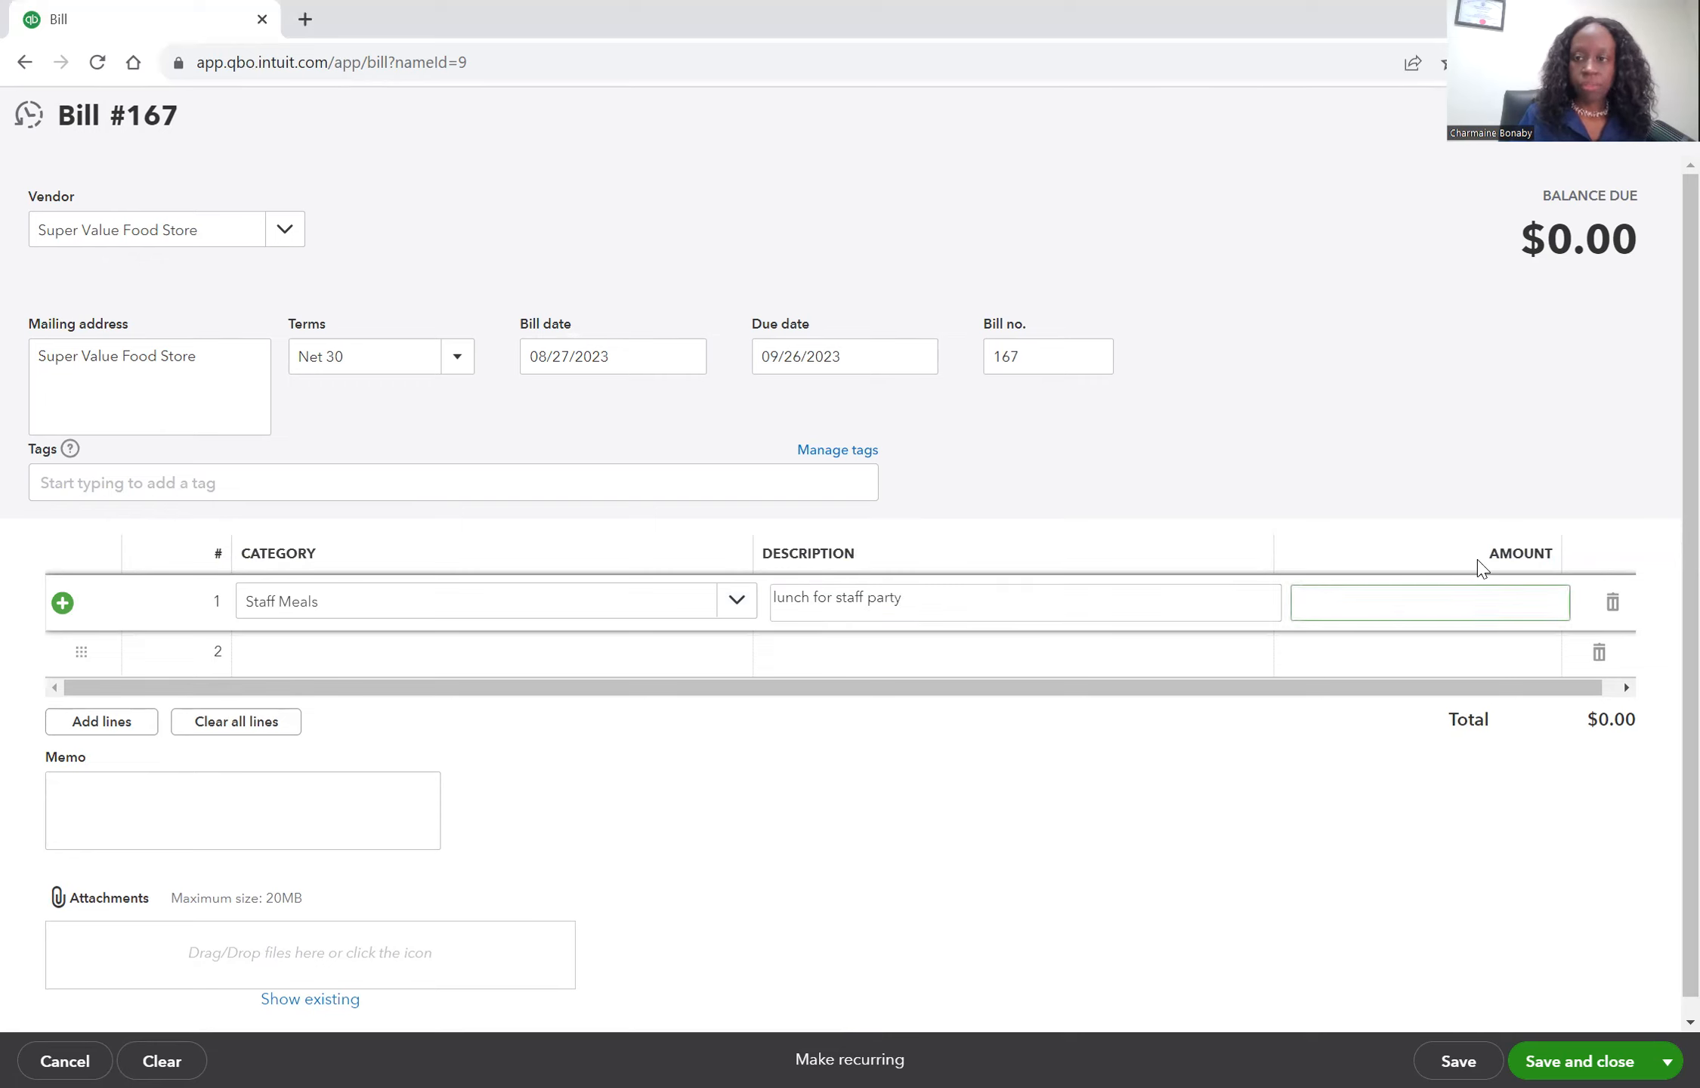
pyautogui.write('320')
pyautogui.press('Tab')
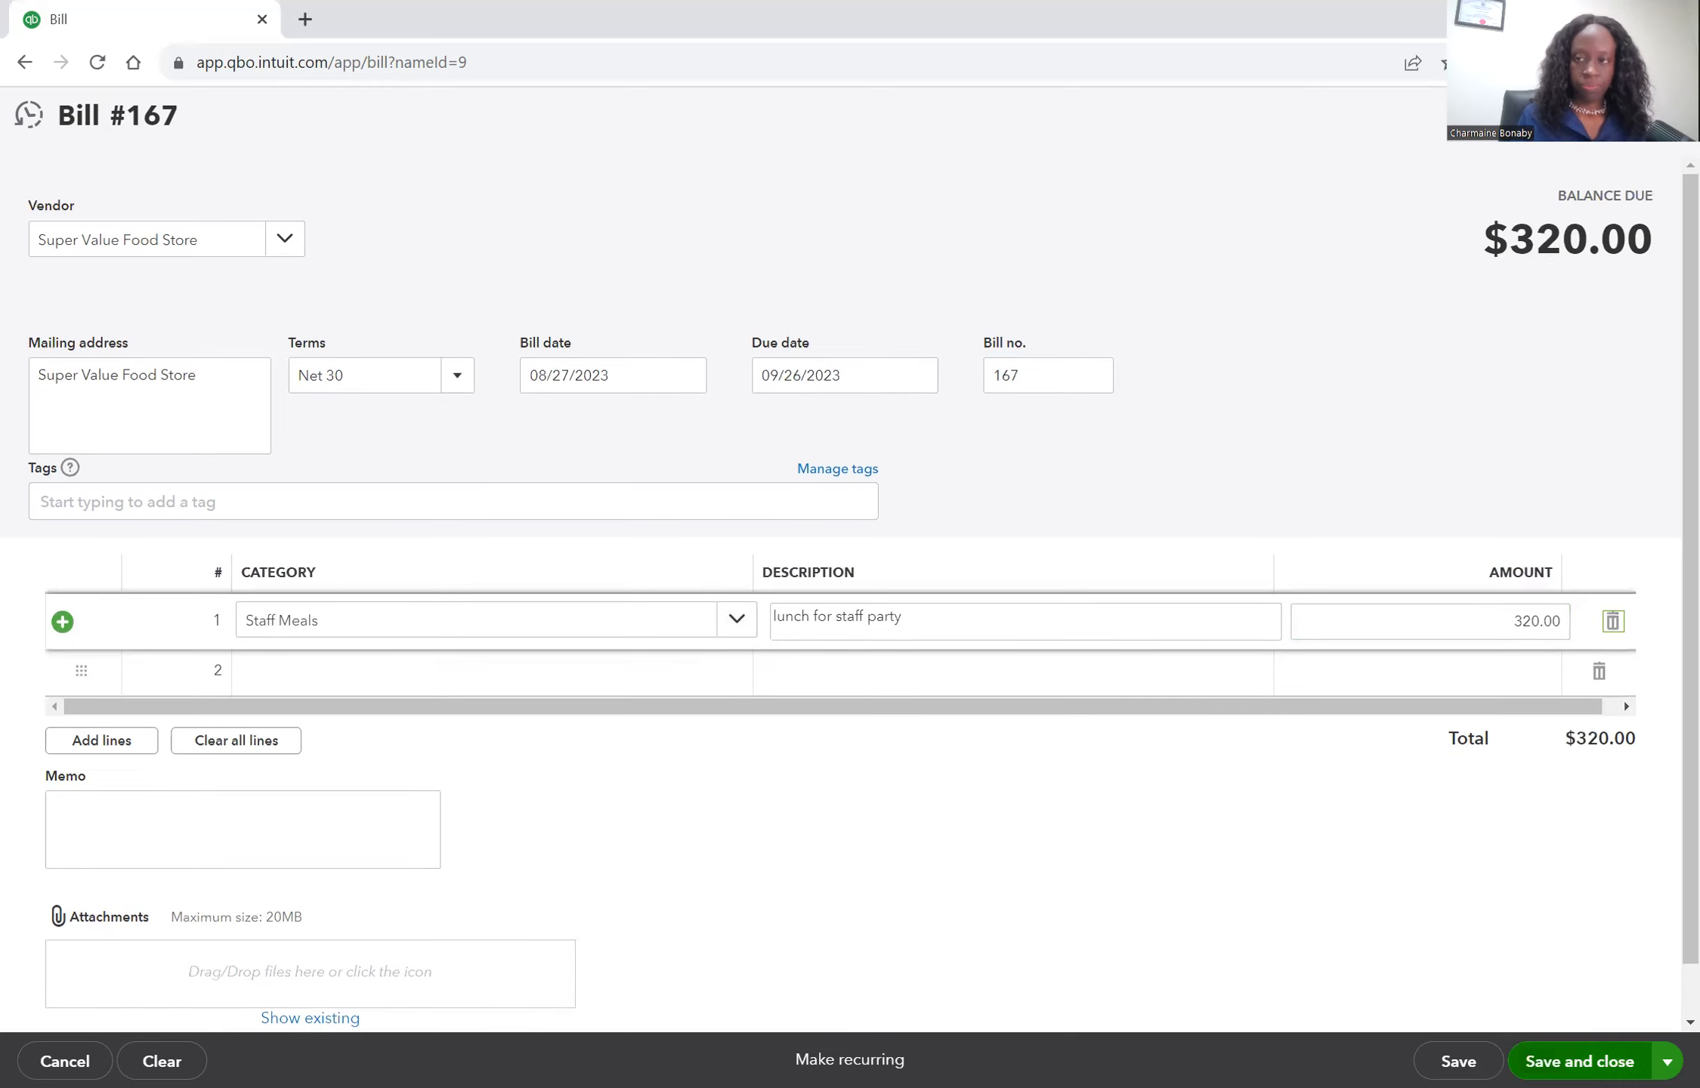
pyautogui.click(1118, 909)
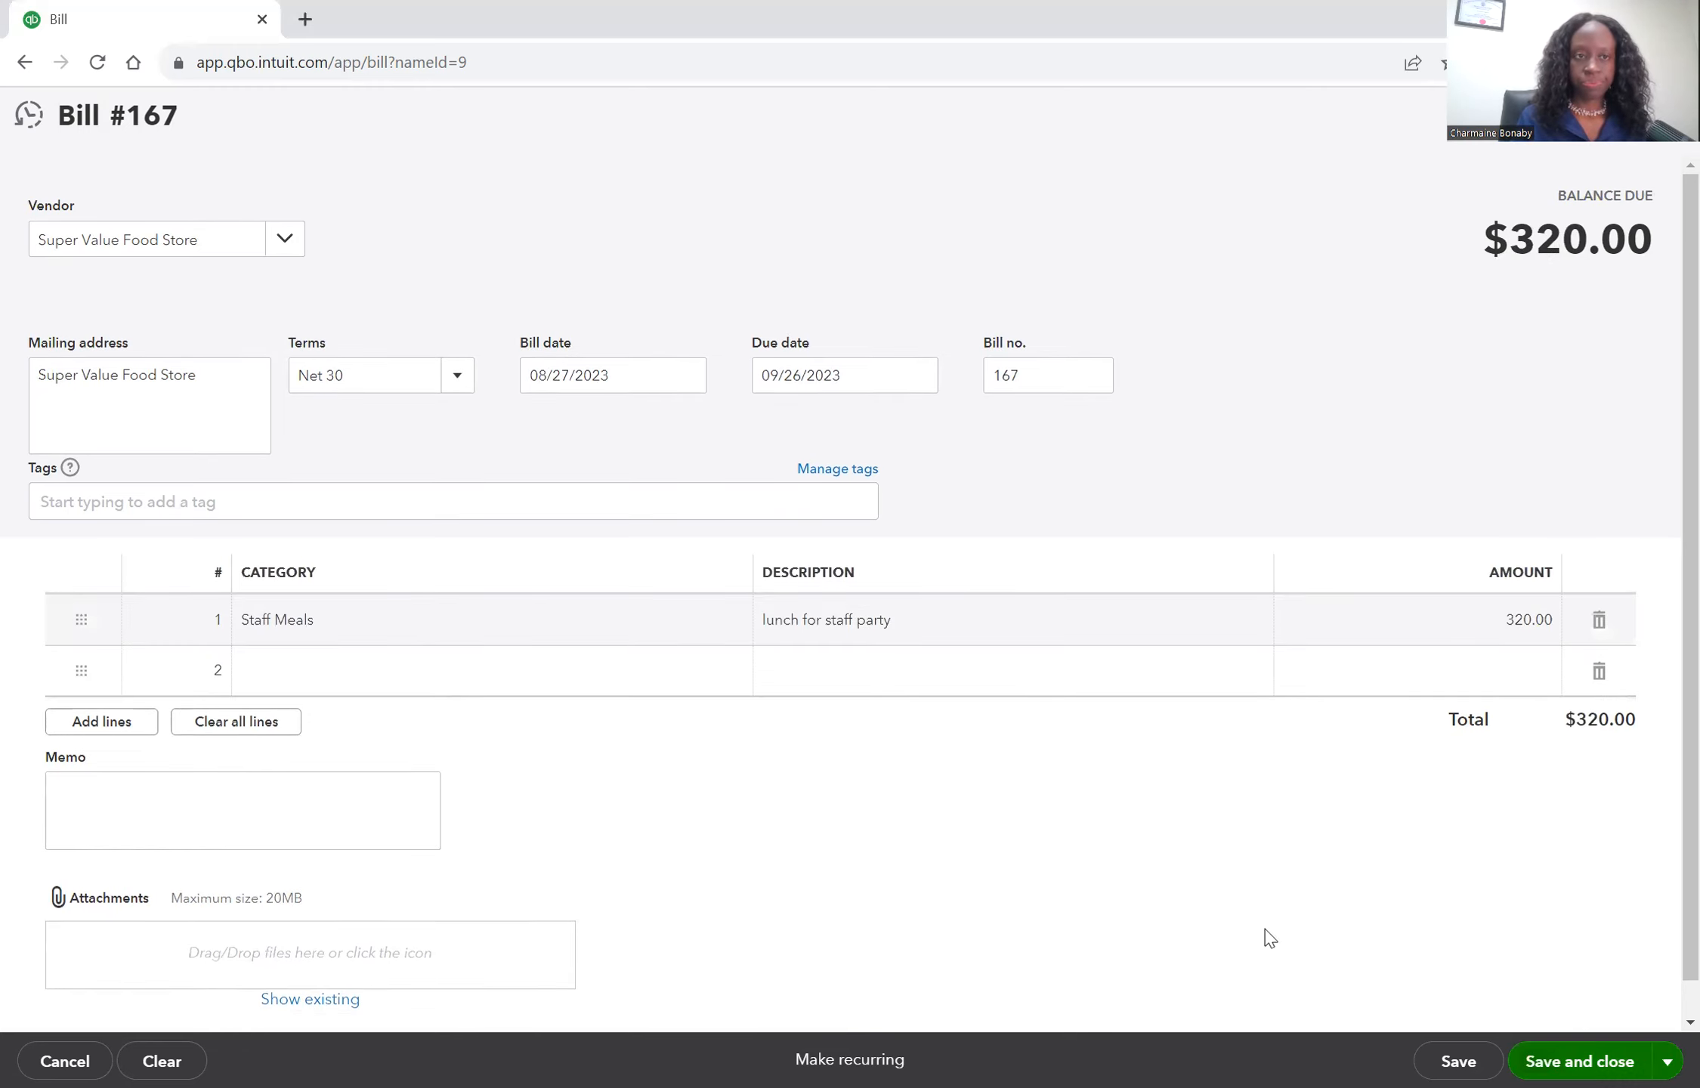
pyautogui.click(1596, 1058)
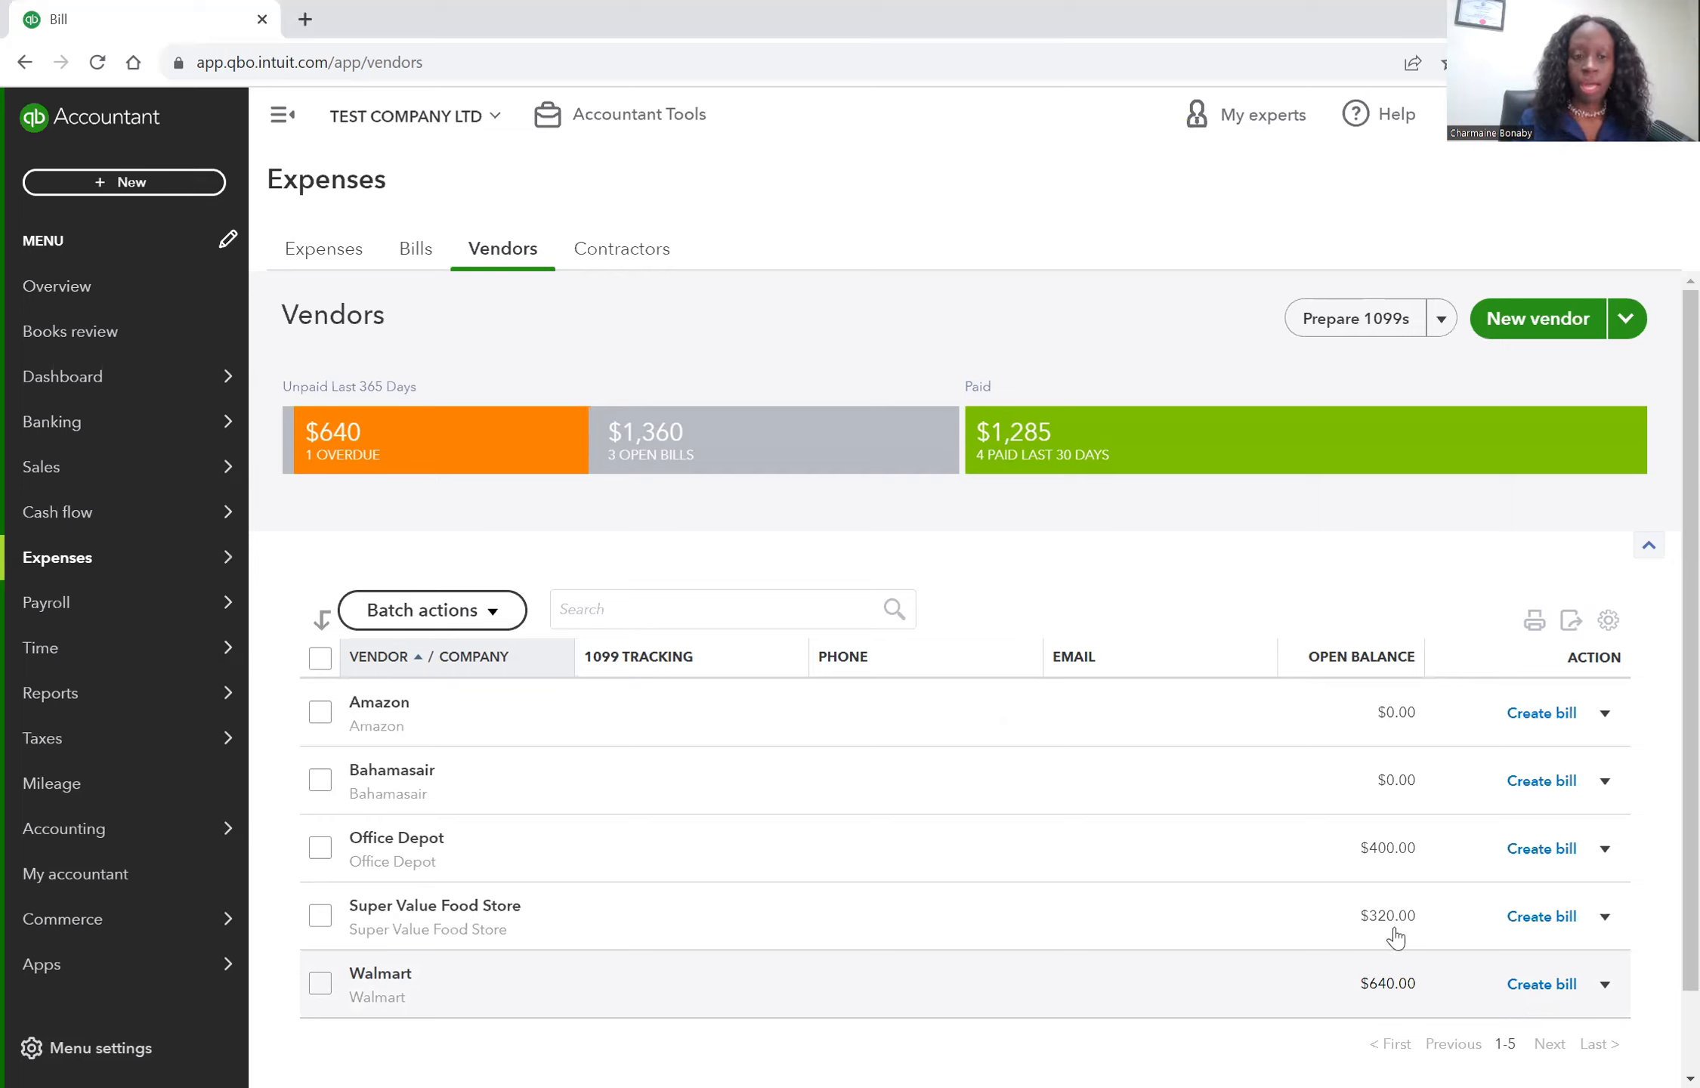
# Open Super Value Food Store's transactions and mark bill 167 as paid.
pyautogui.click(574, 922)
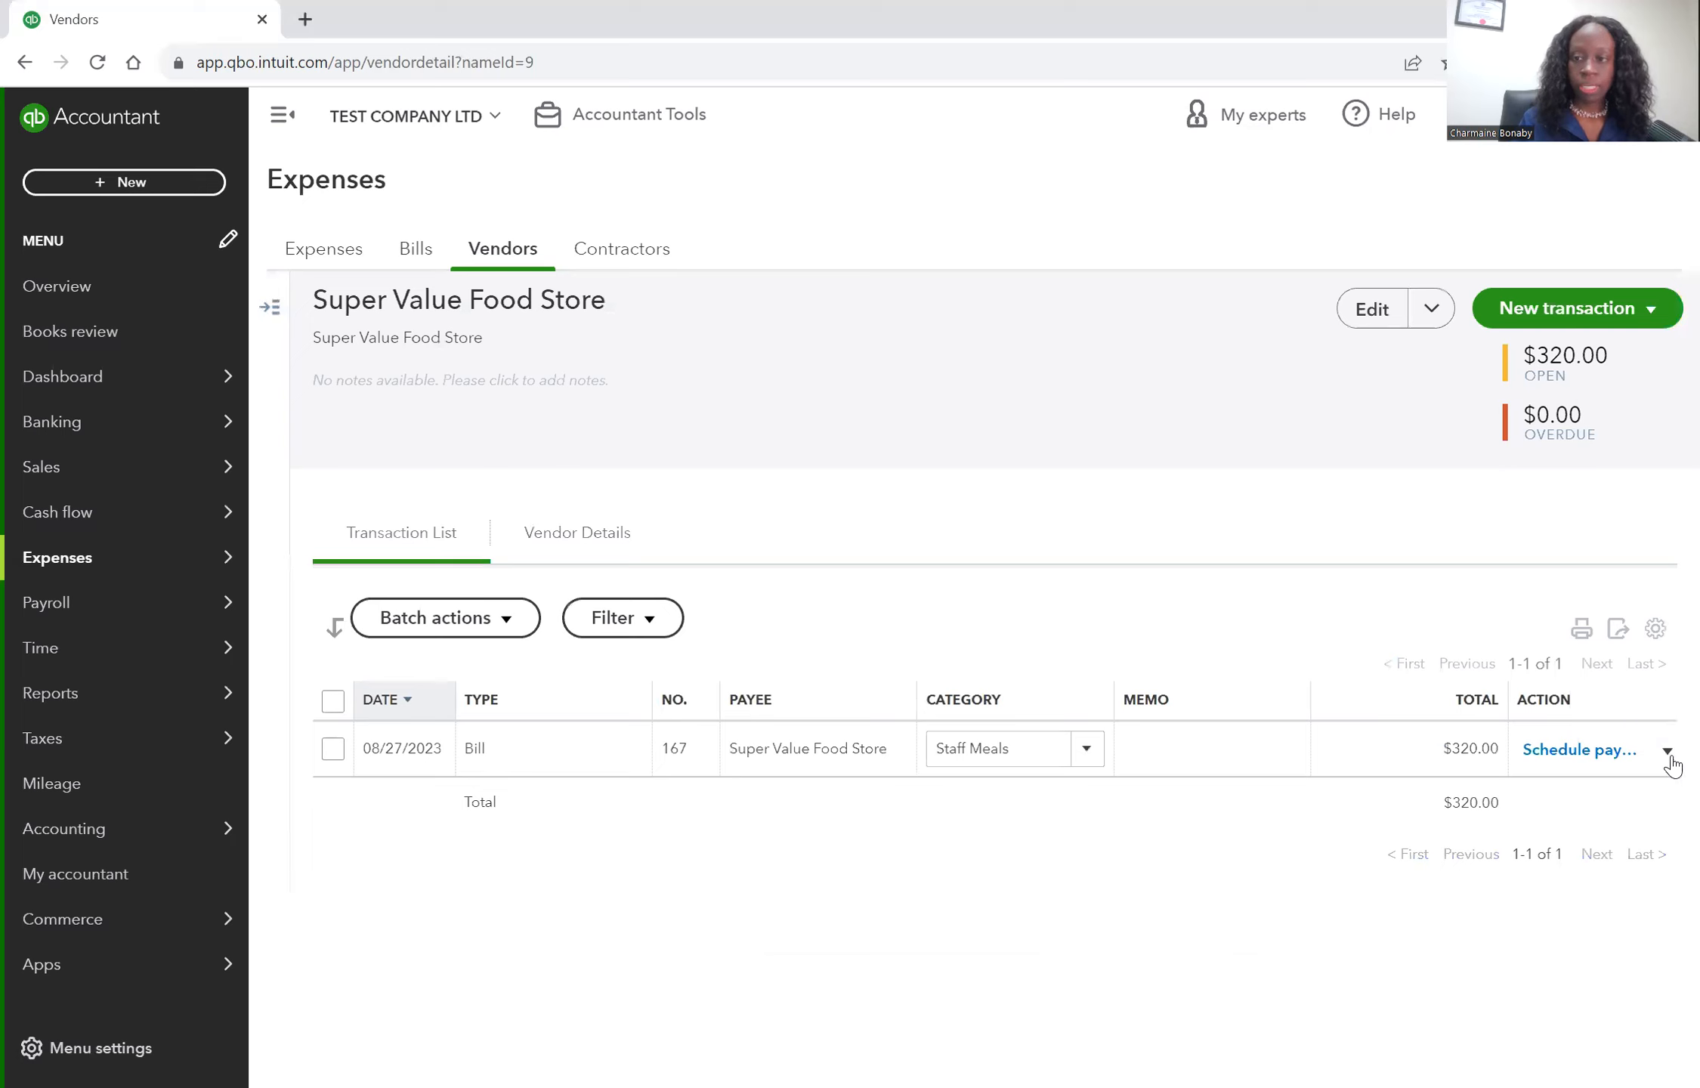
pyautogui.click(1666, 751)
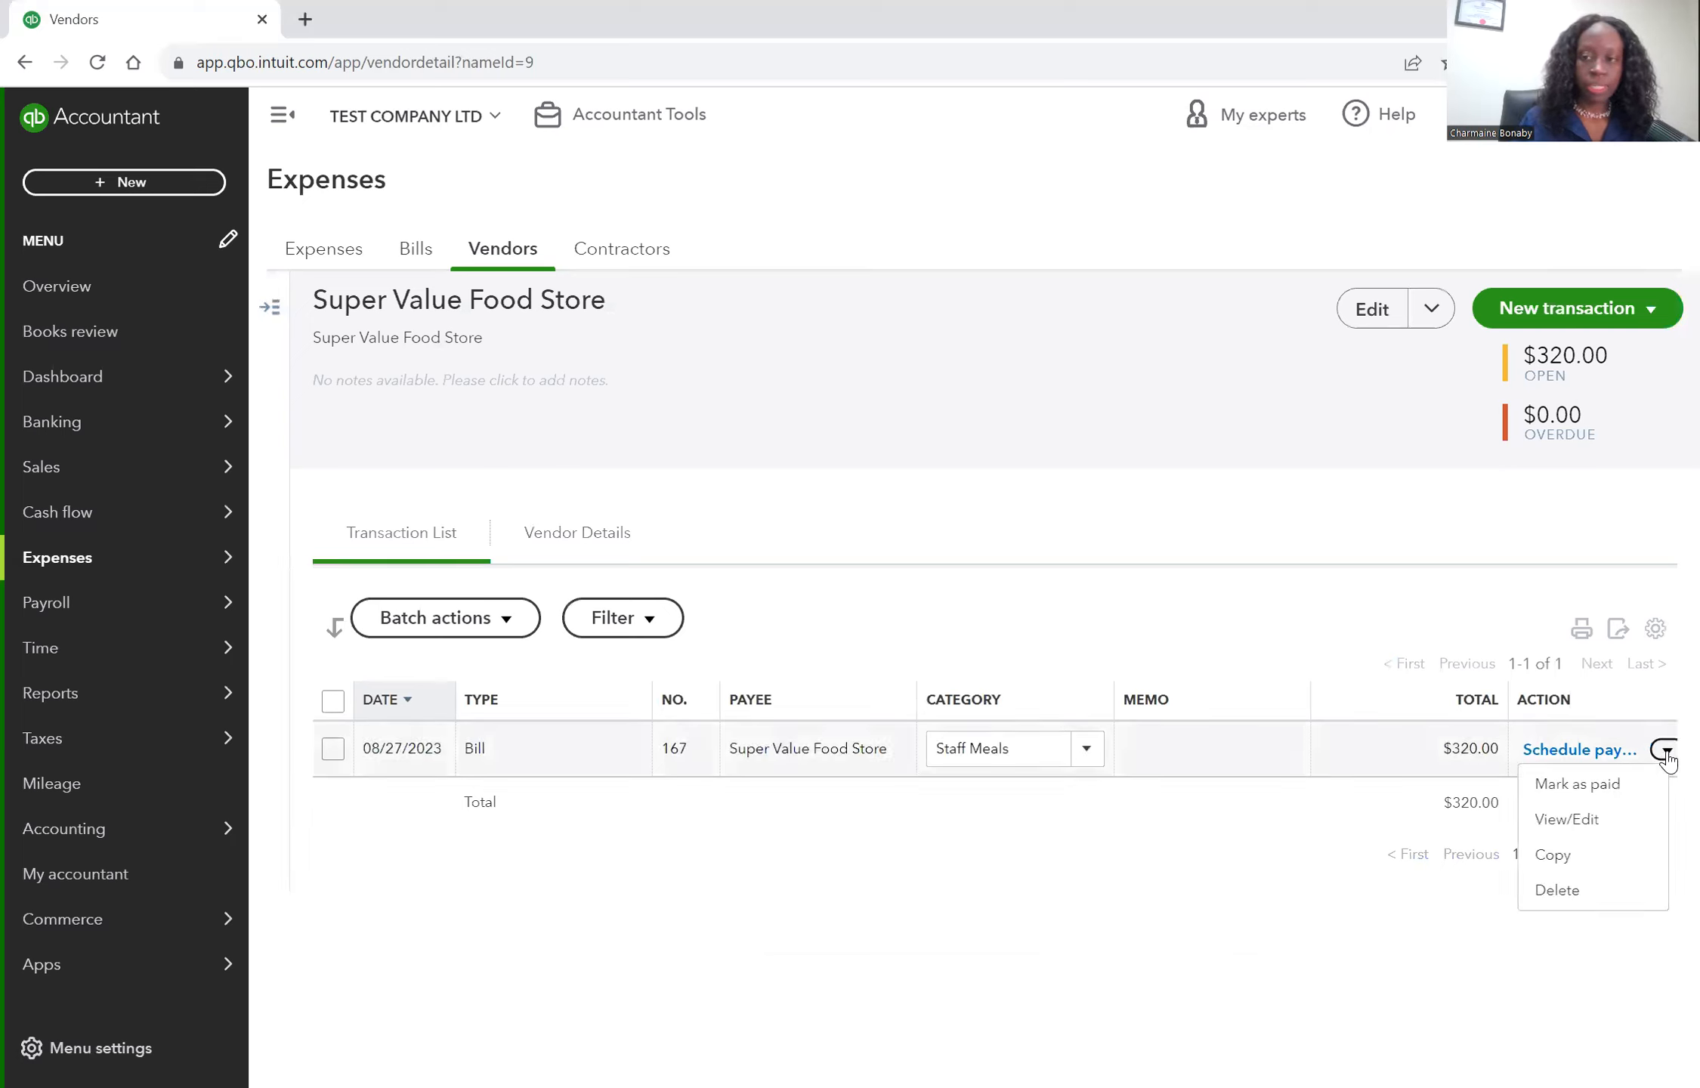
pyautogui.click(1632, 786)
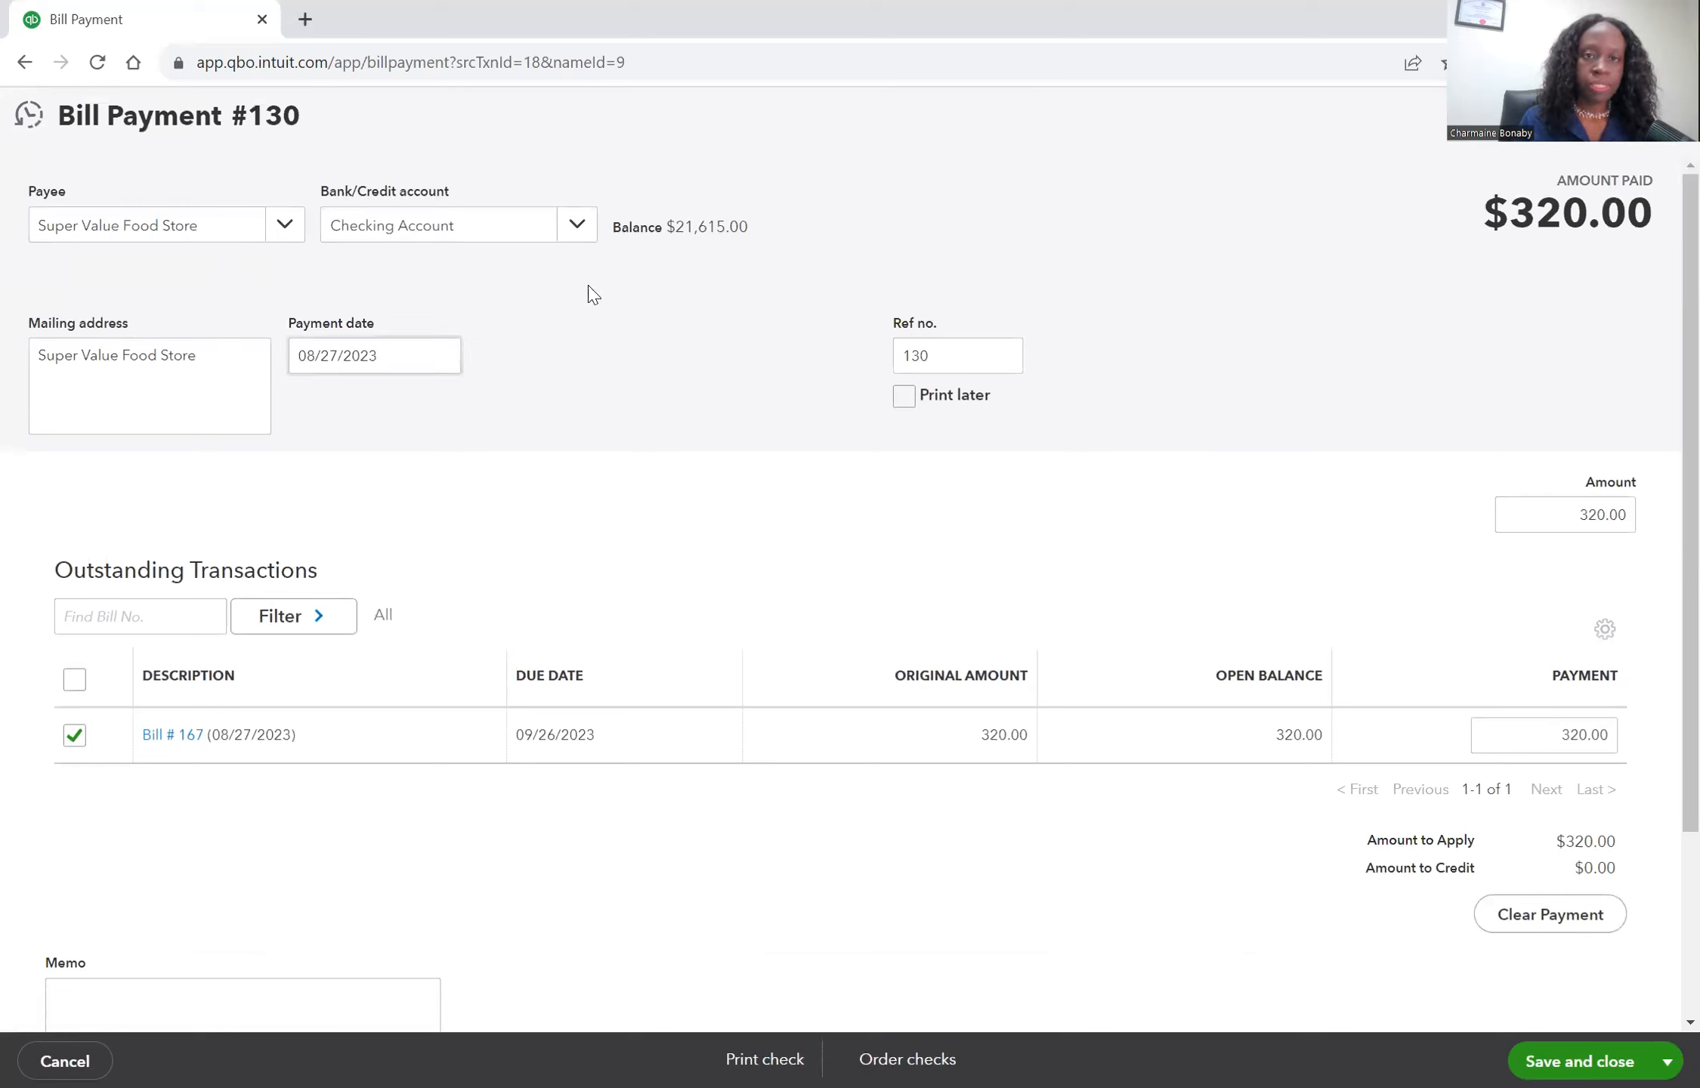
# Create a new Credit Card type account named Scotiabank Credit Card as the bill payment's account.
pyautogui.click(578, 230)
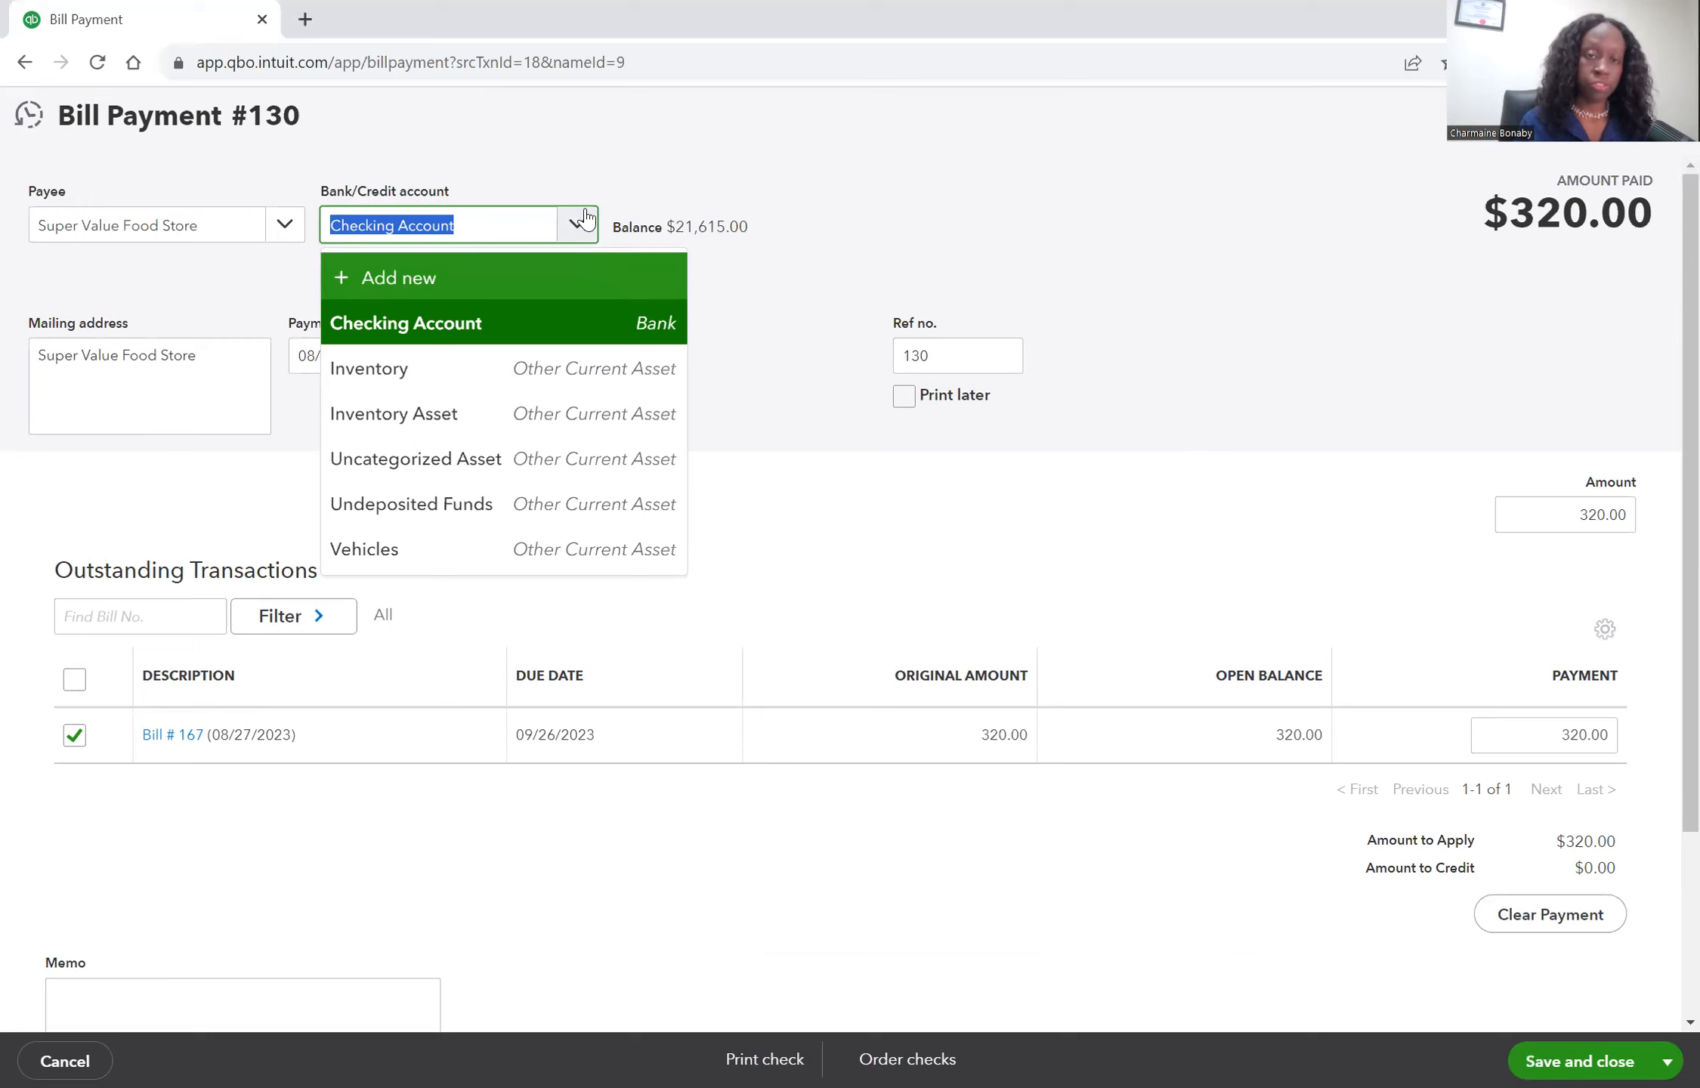
pyautogui.click(587, 281)
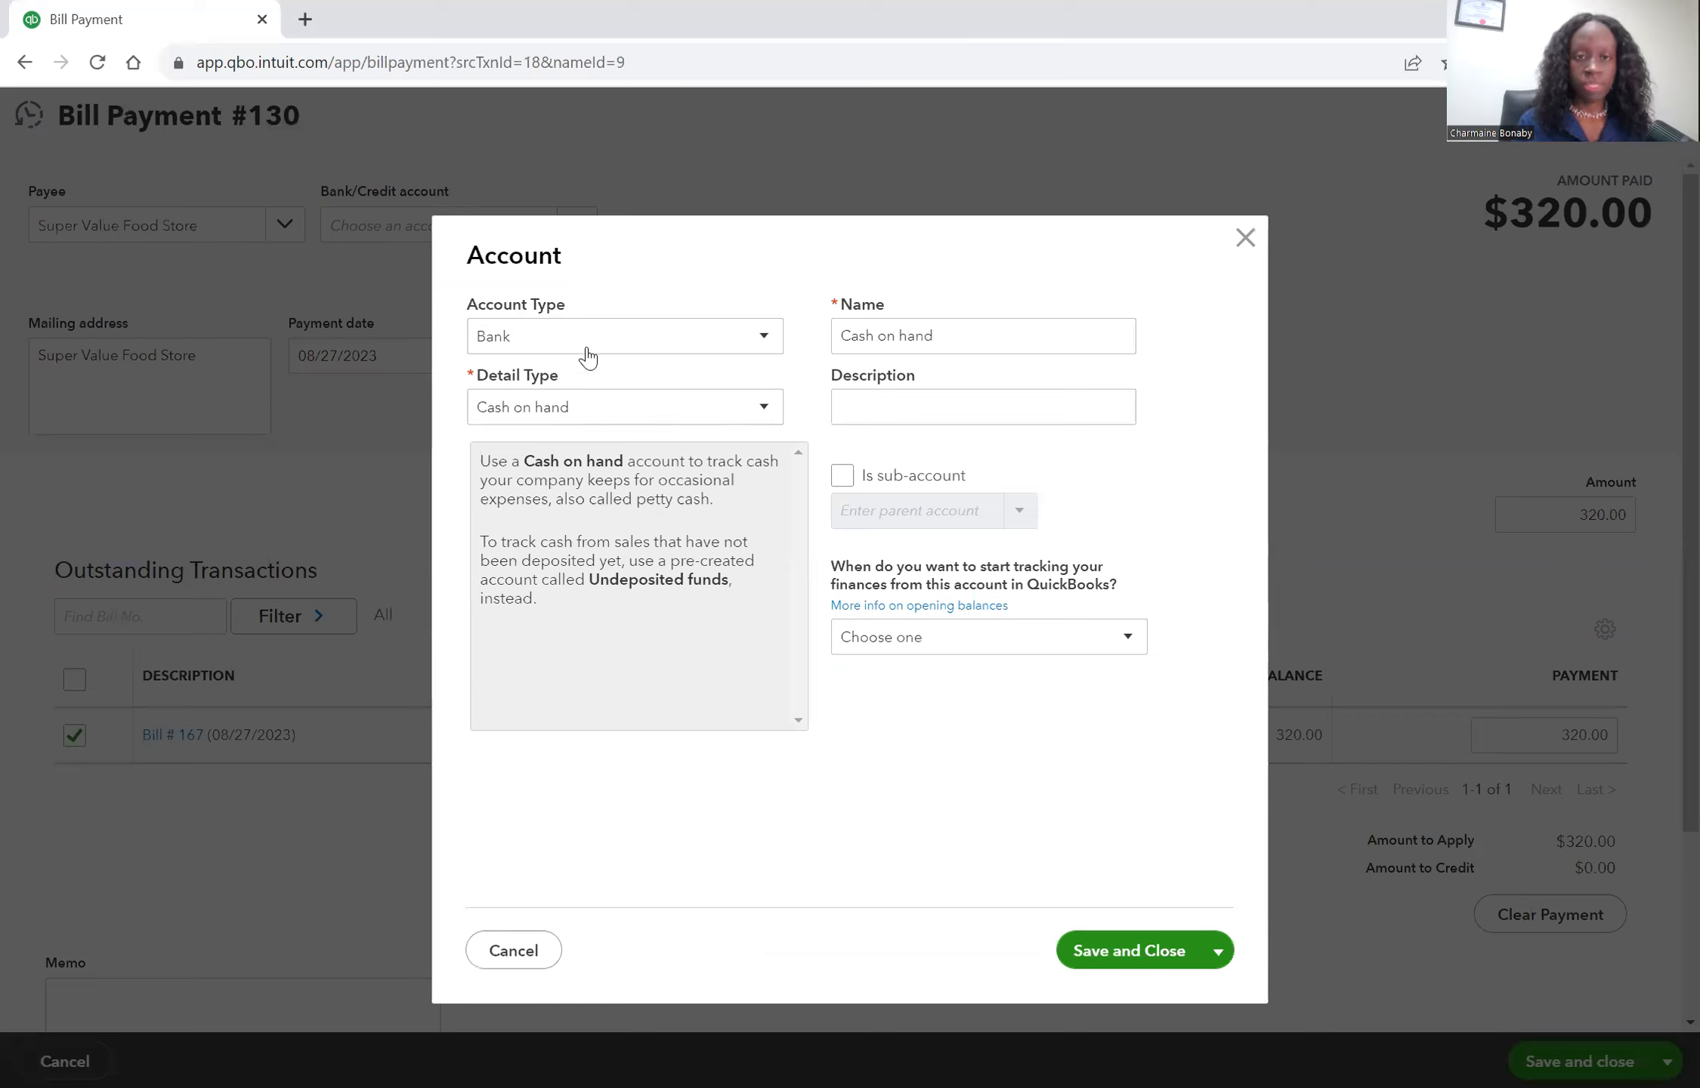
pyautogui.click(767, 339)
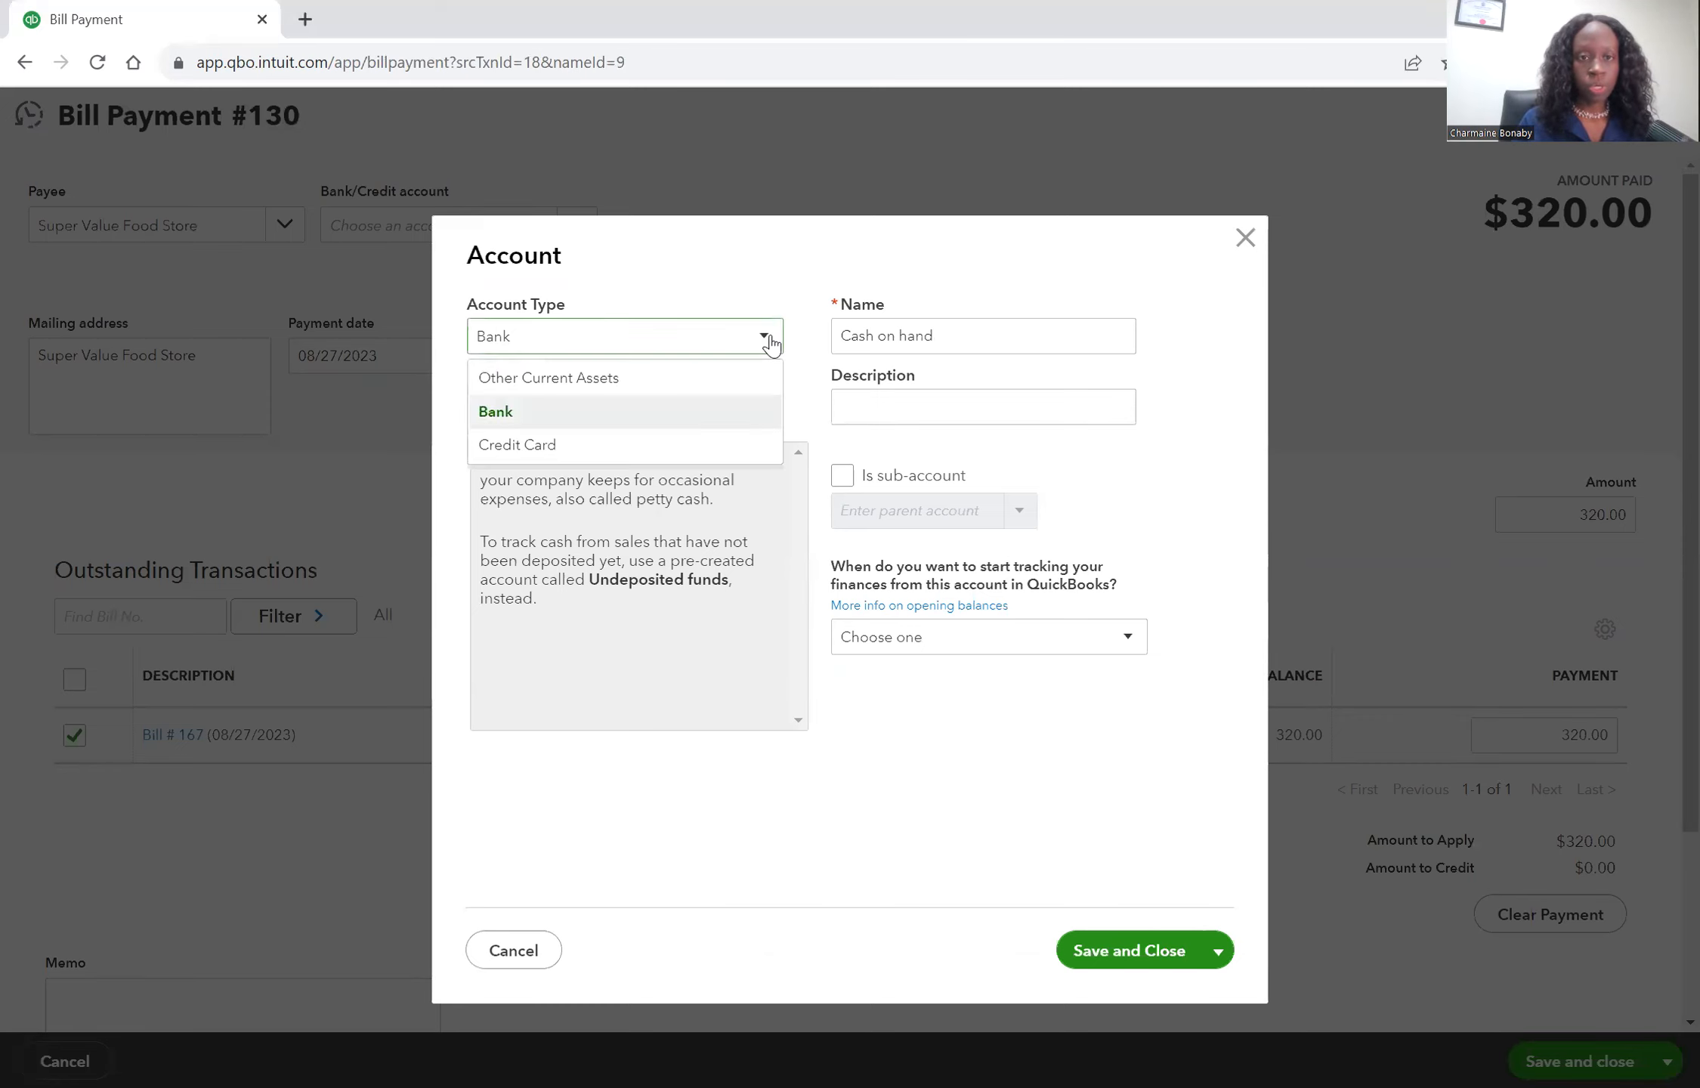
pyautogui.click(714, 446)
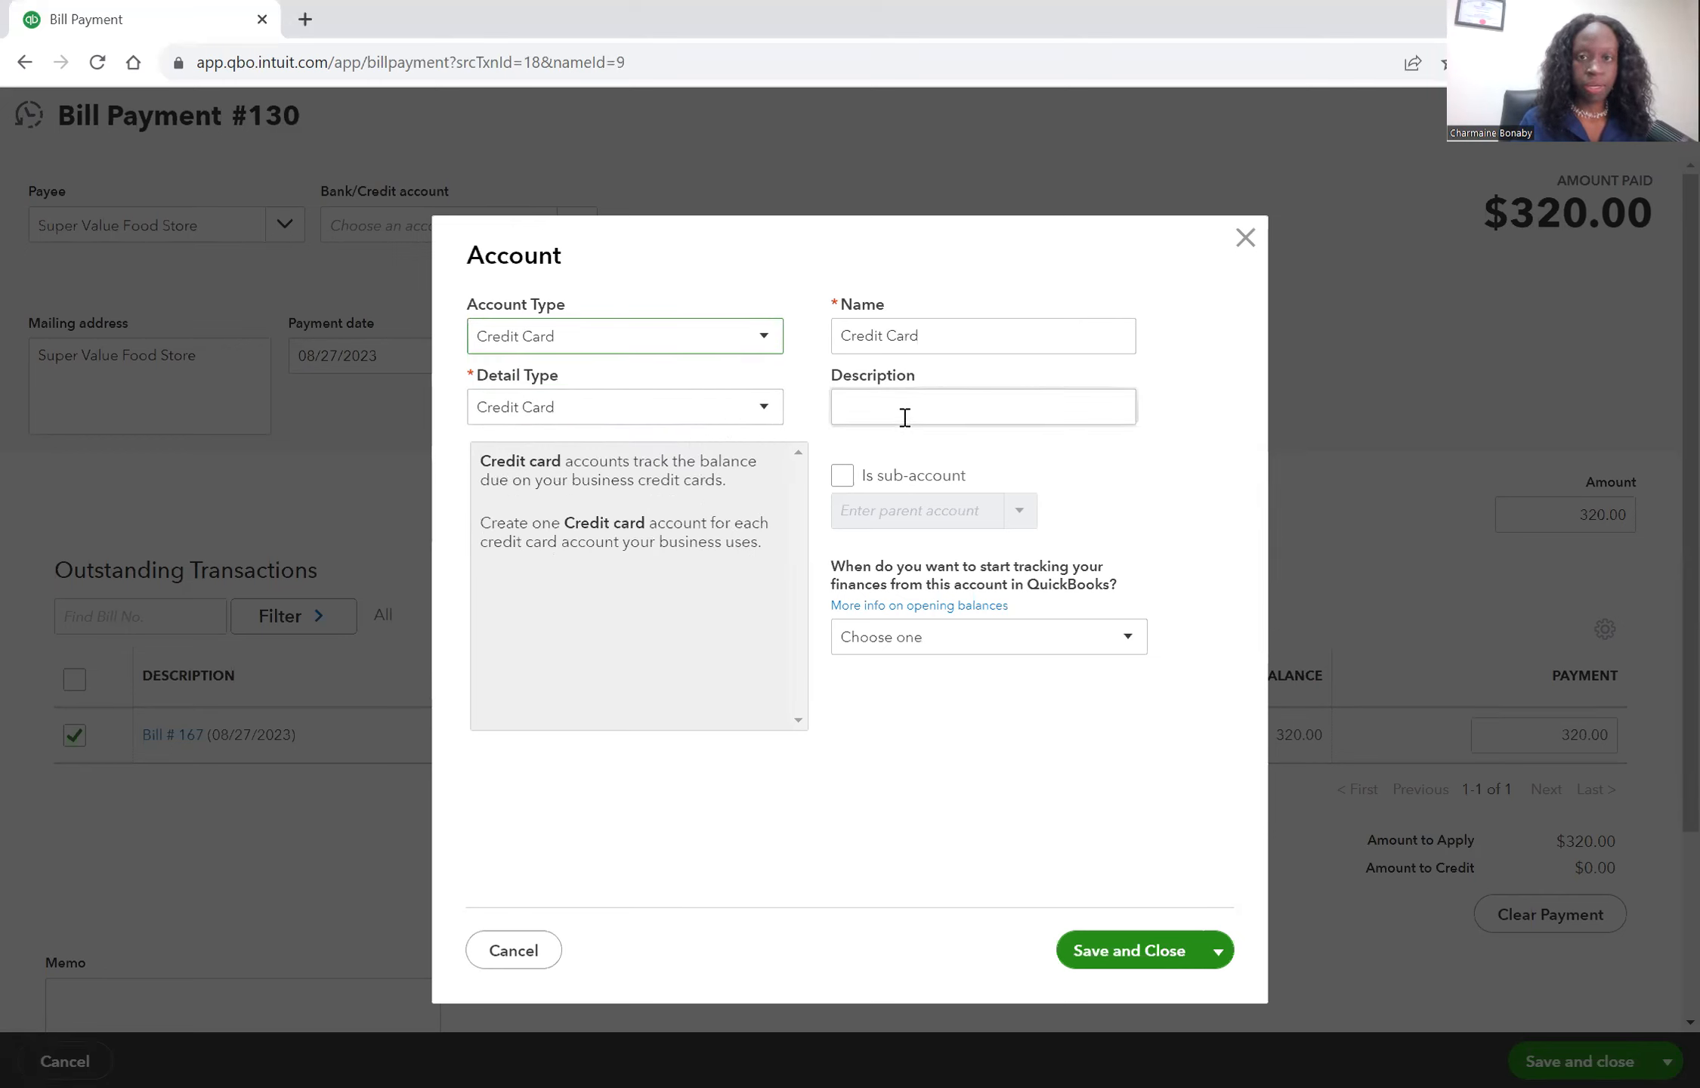
pyautogui.click(842, 336)
pyautogui.click(841, 334)
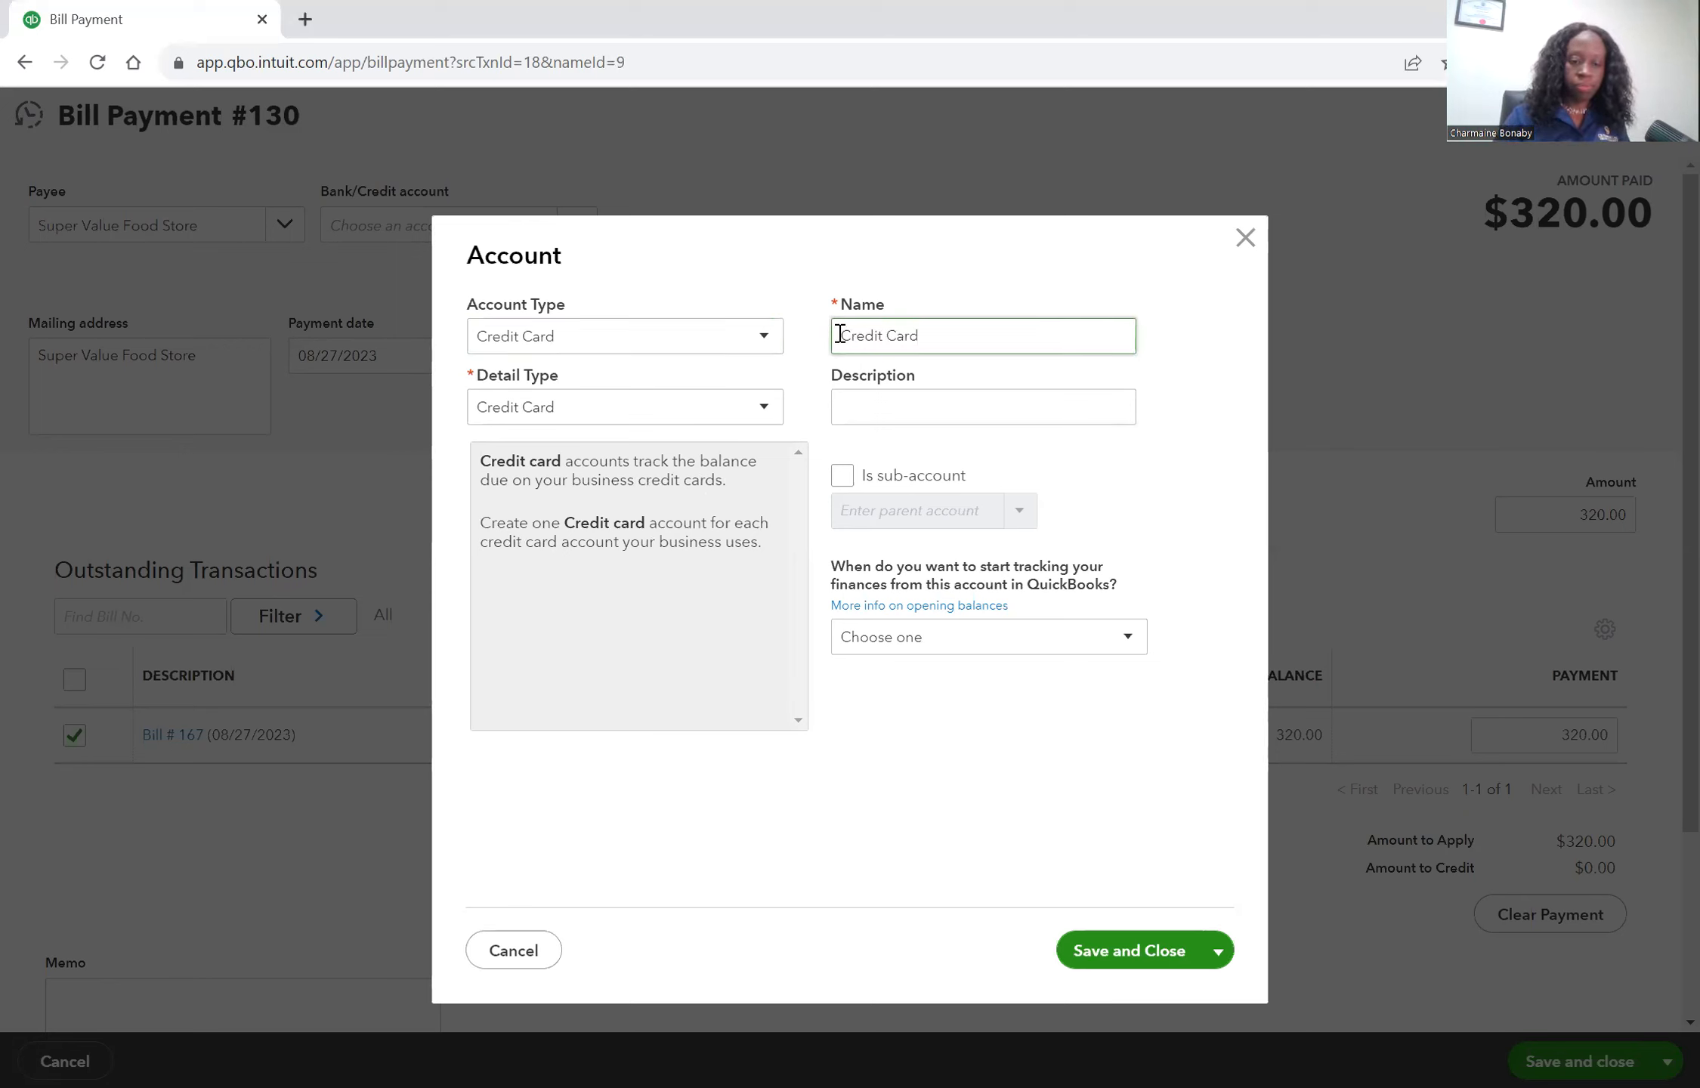
pyautogui.write('Sco')
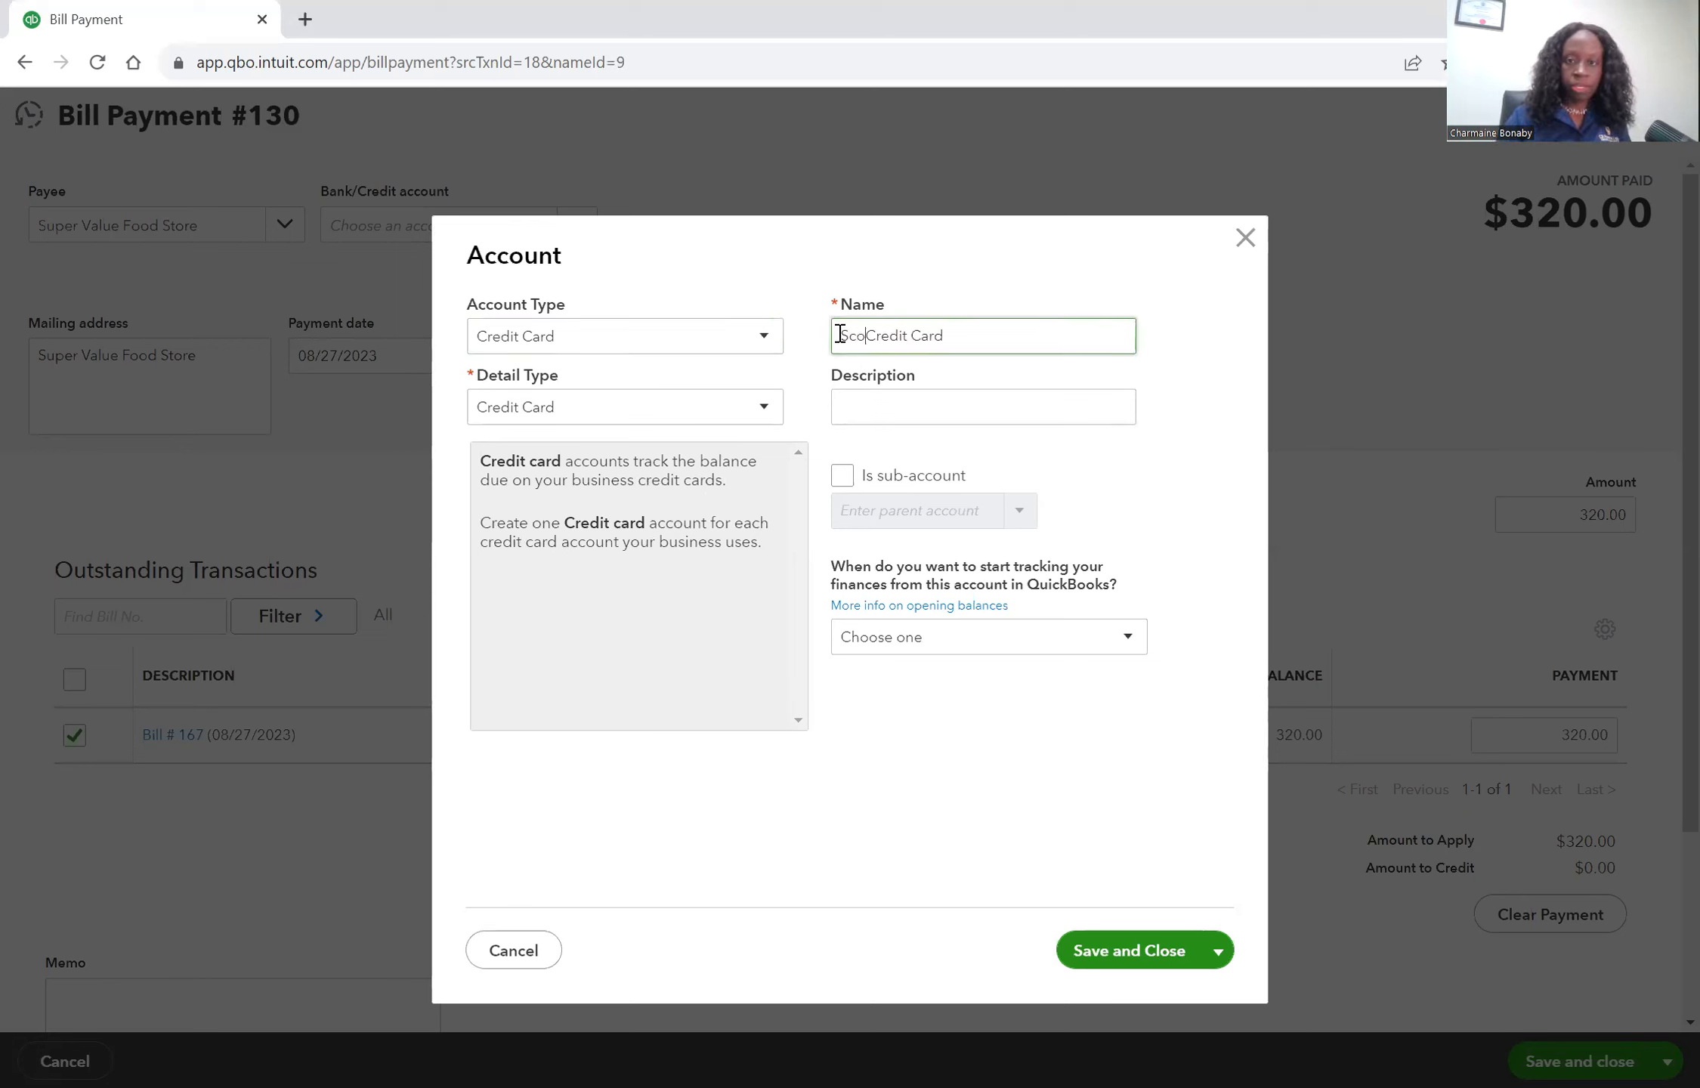
pyautogui.write('tiabank')
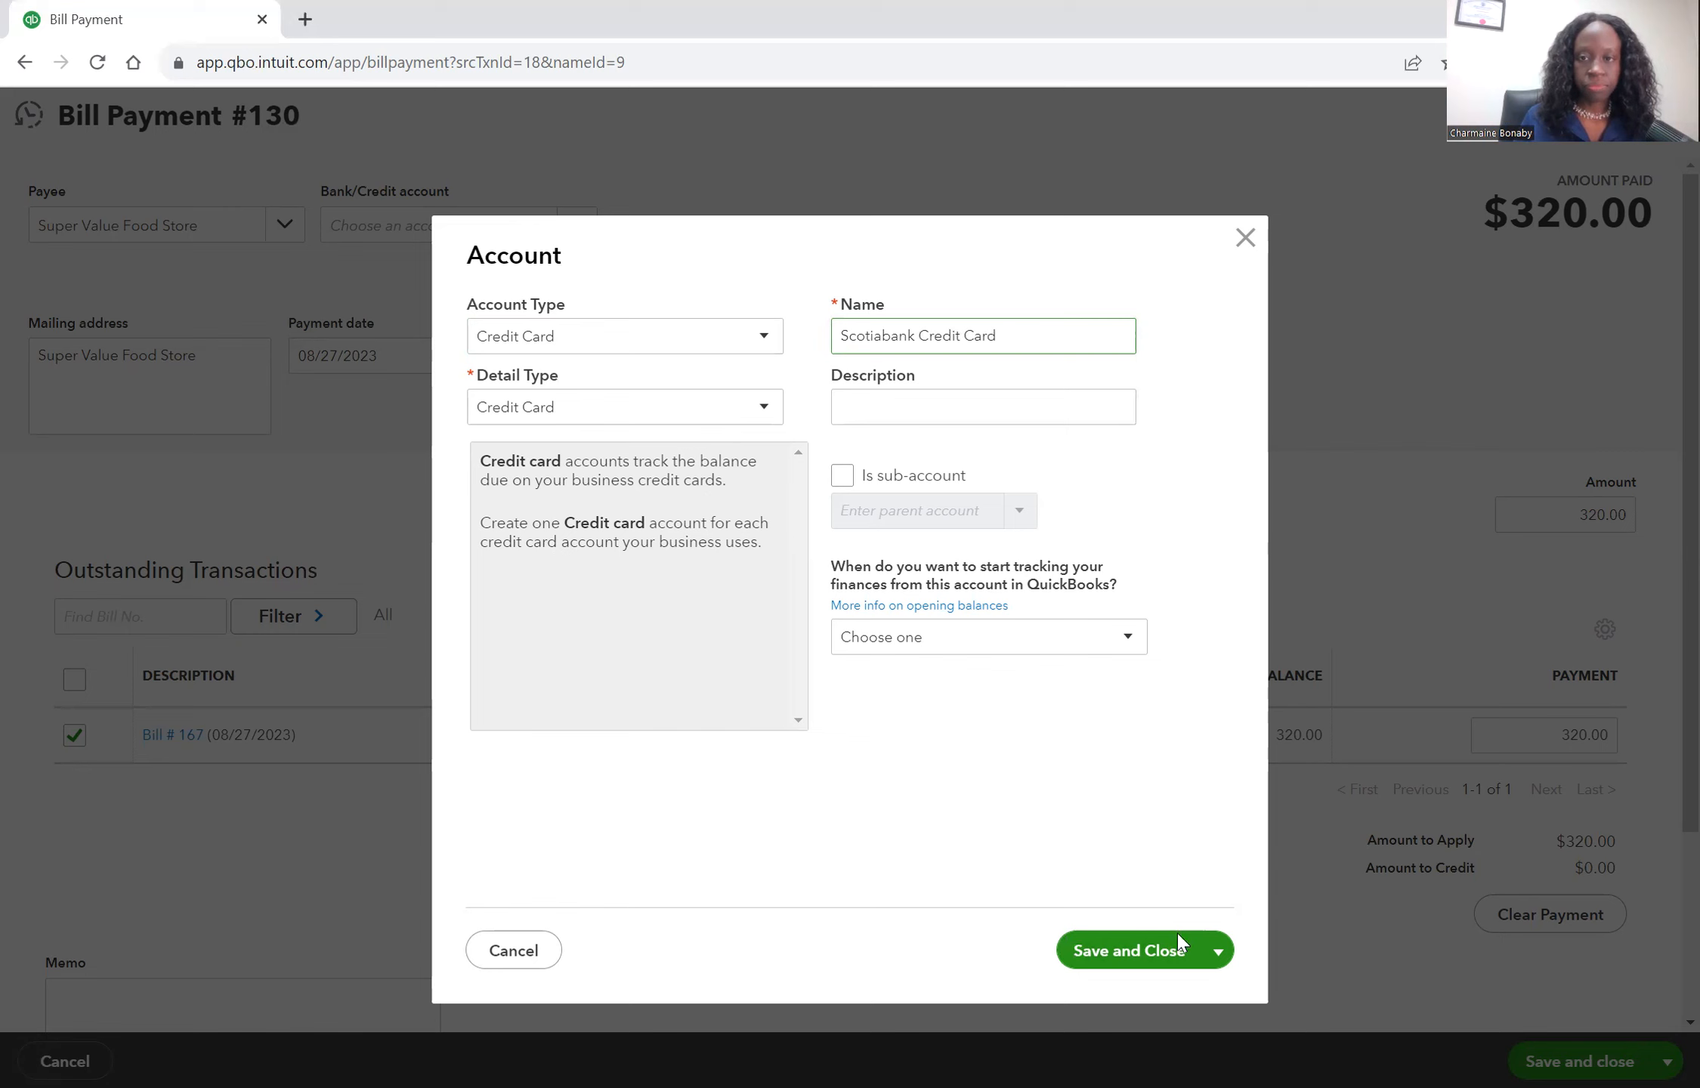
pyautogui.click(1149, 953)
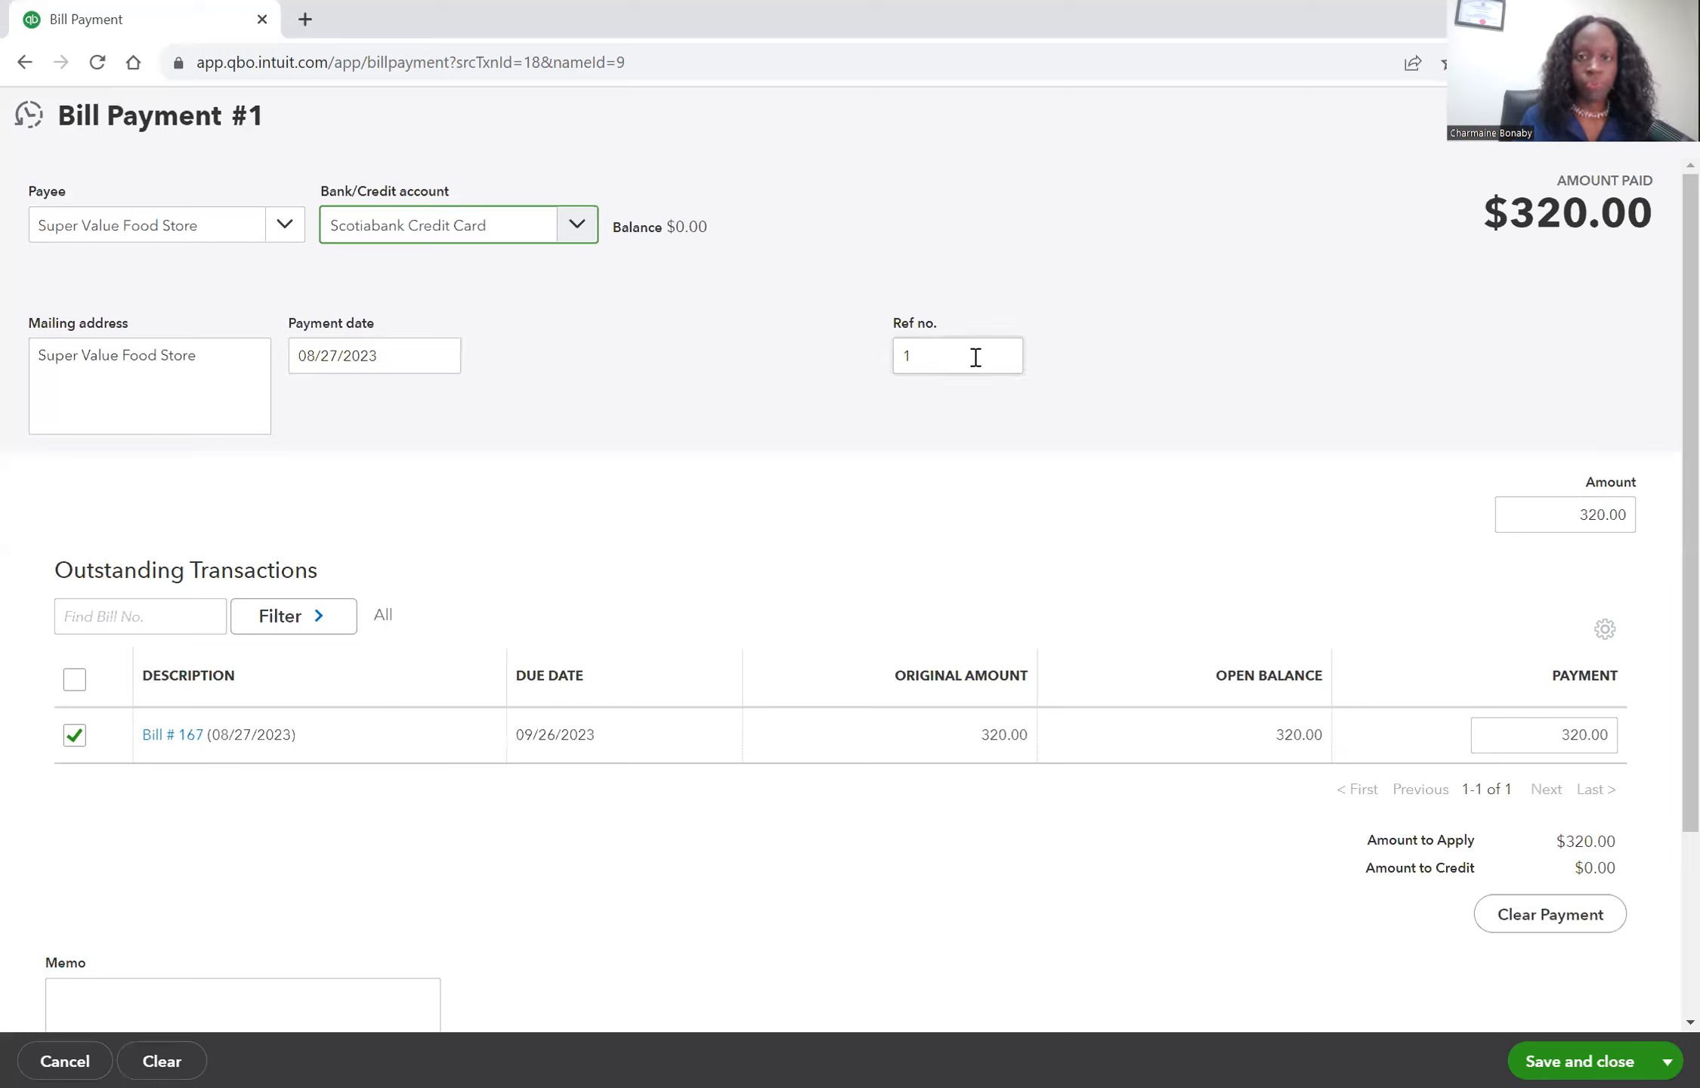
# Set the payment's reference number to cc pmt 08/27, then save and close the bill payment.
pyautogui.moveTo(975, 357); pyautogui.dragTo(898, 360)
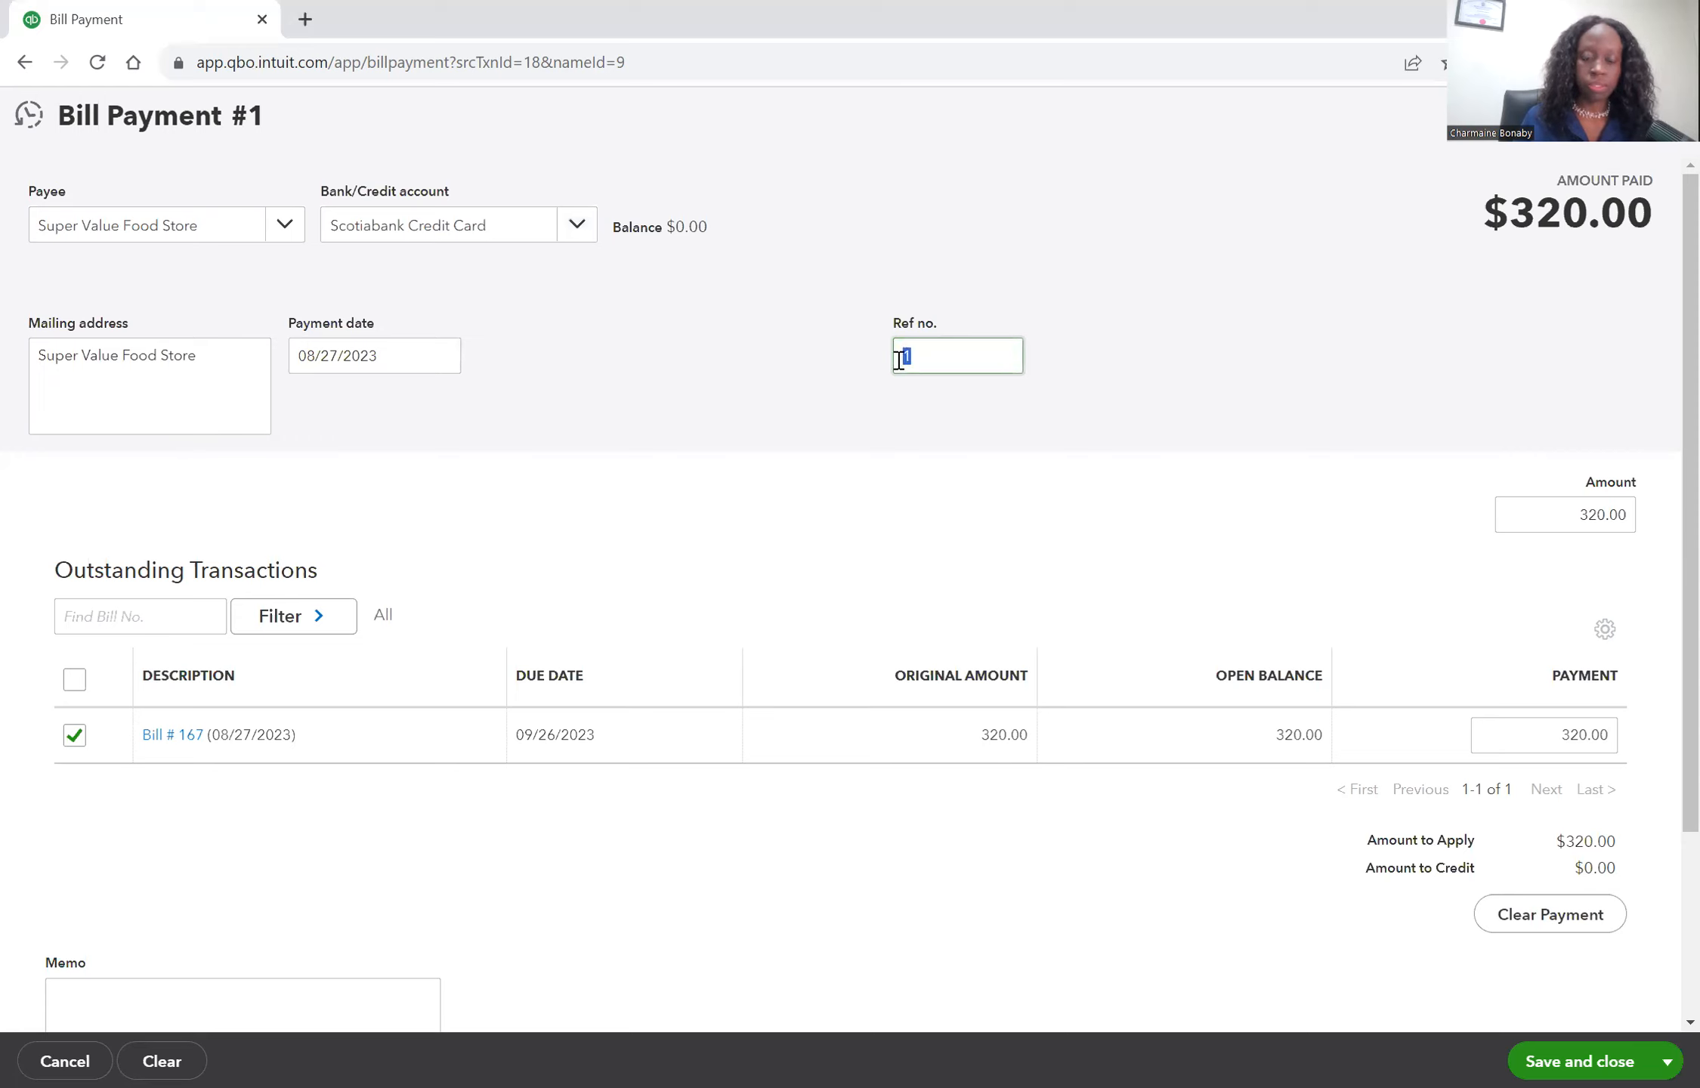
pyautogui.write('cc pmt')
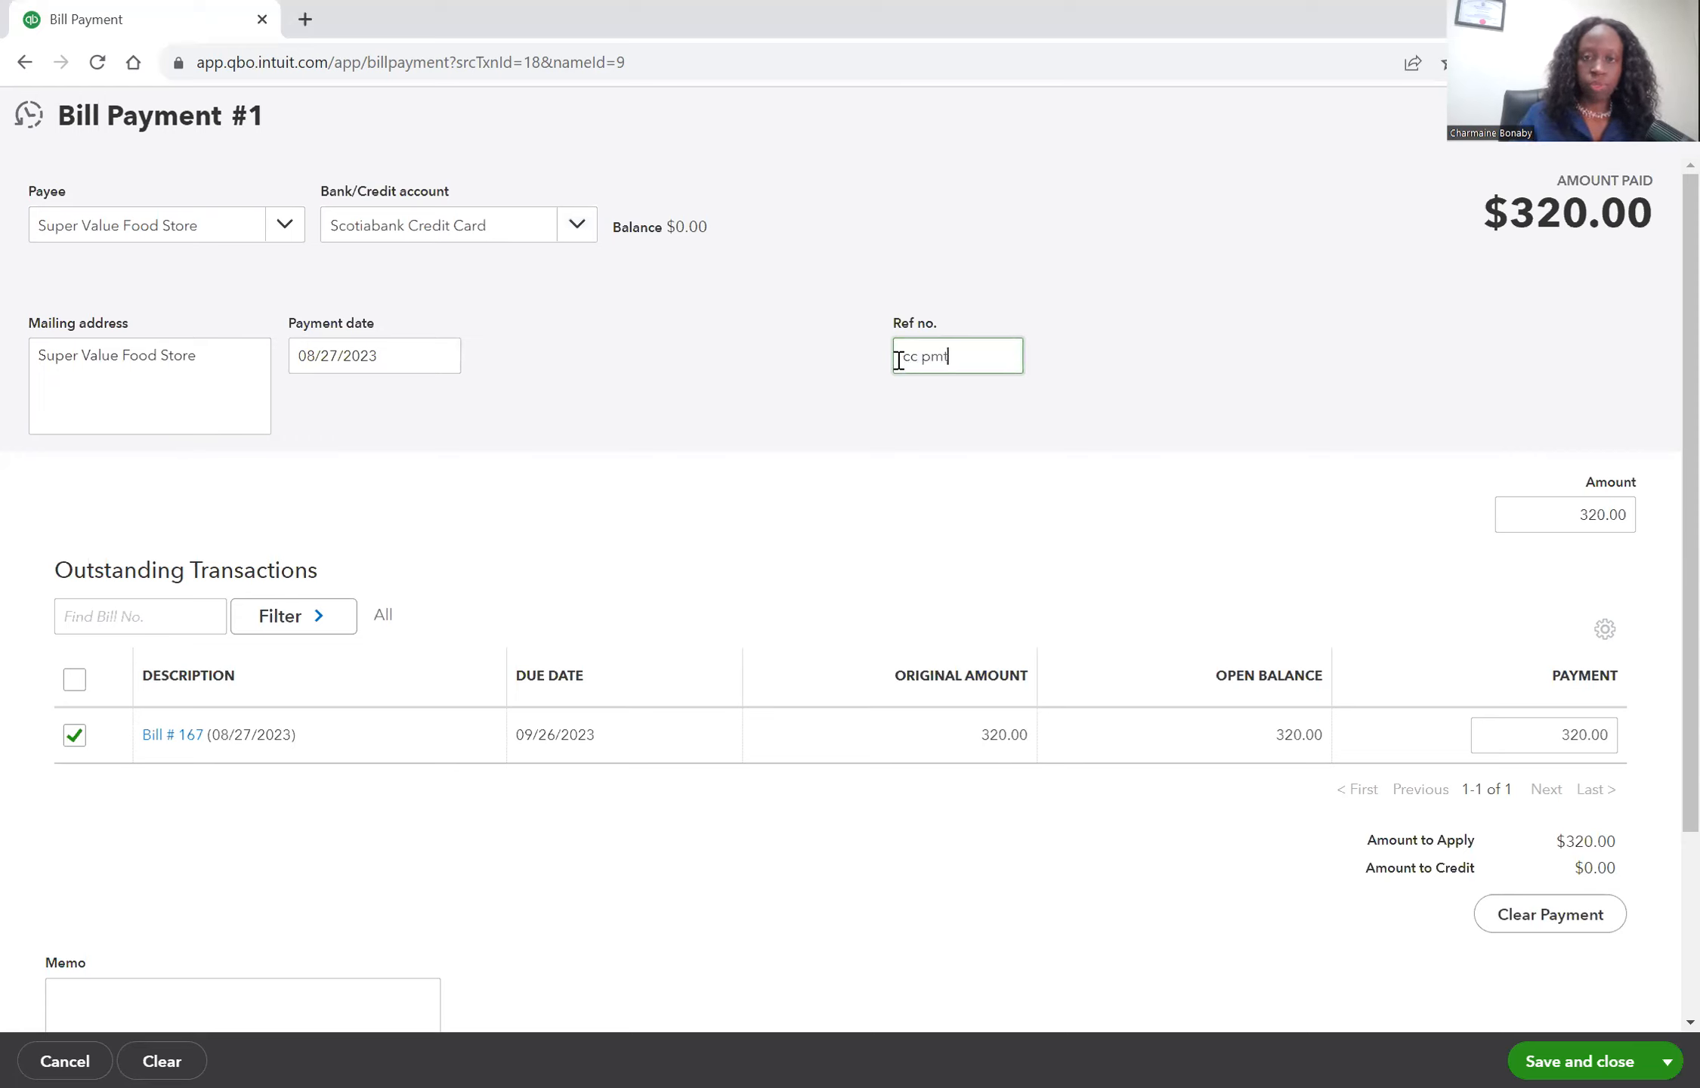
pyautogui.write(' 08/')
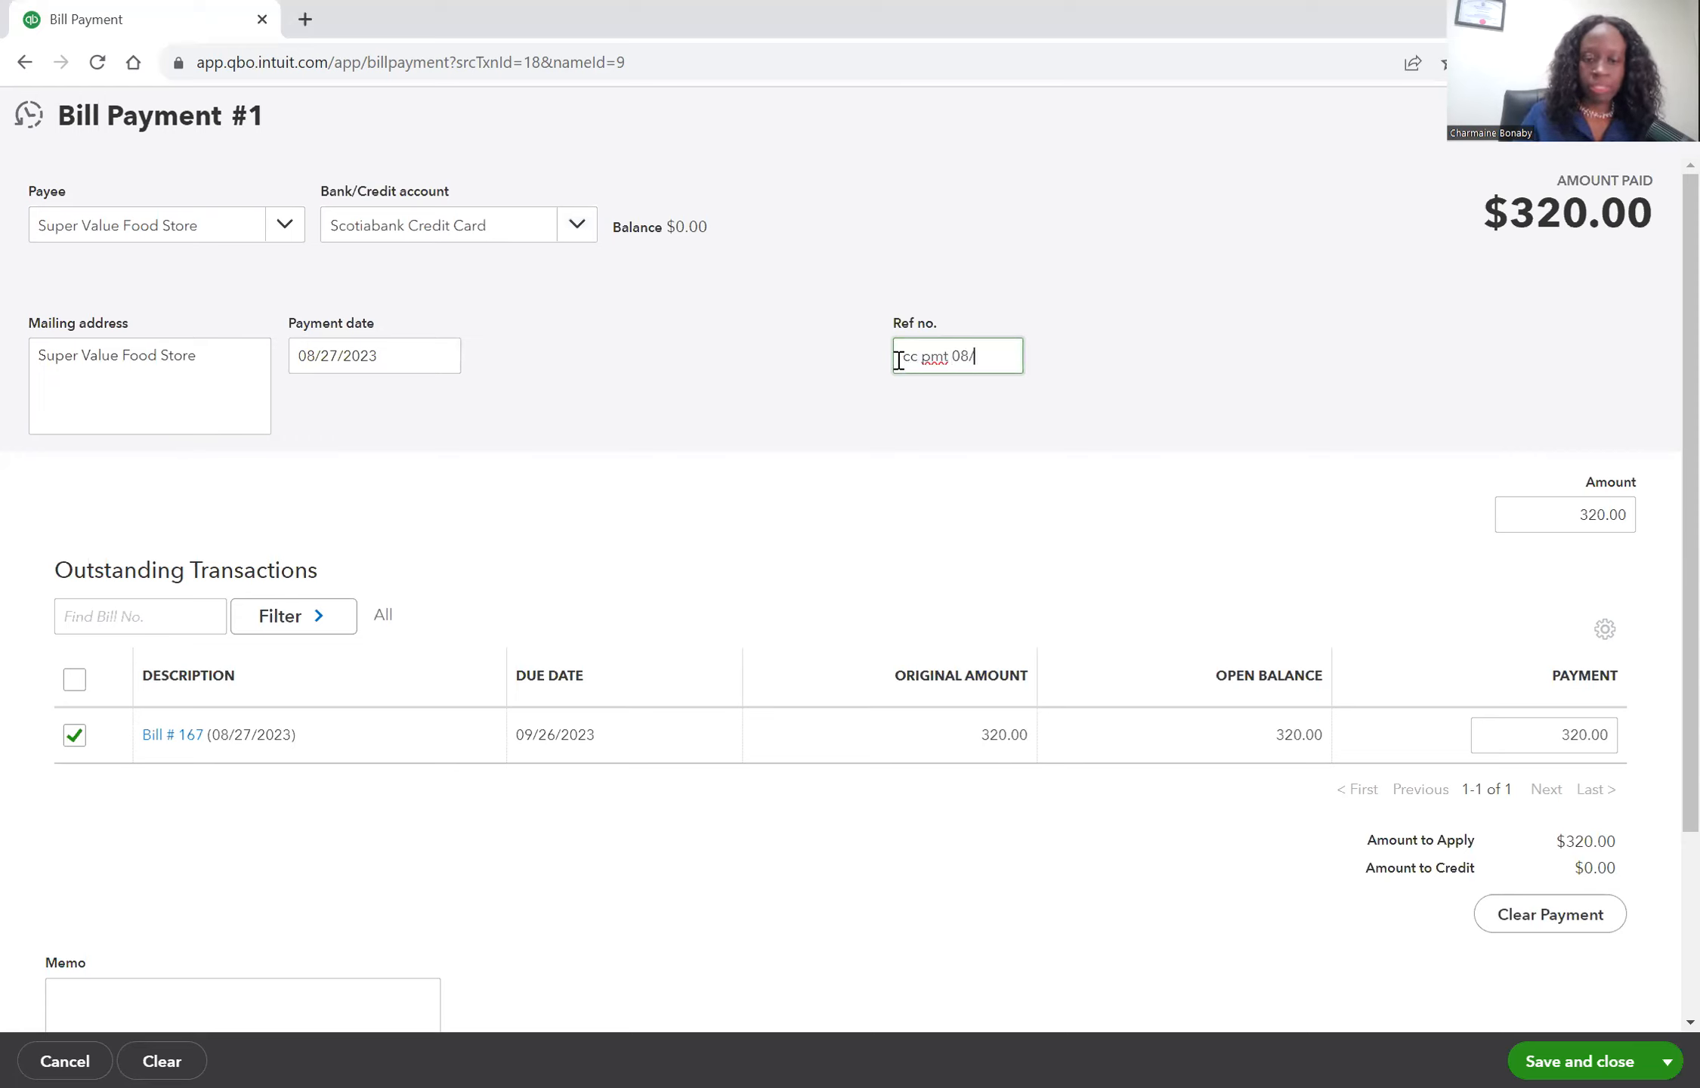
pyautogui.write('27')
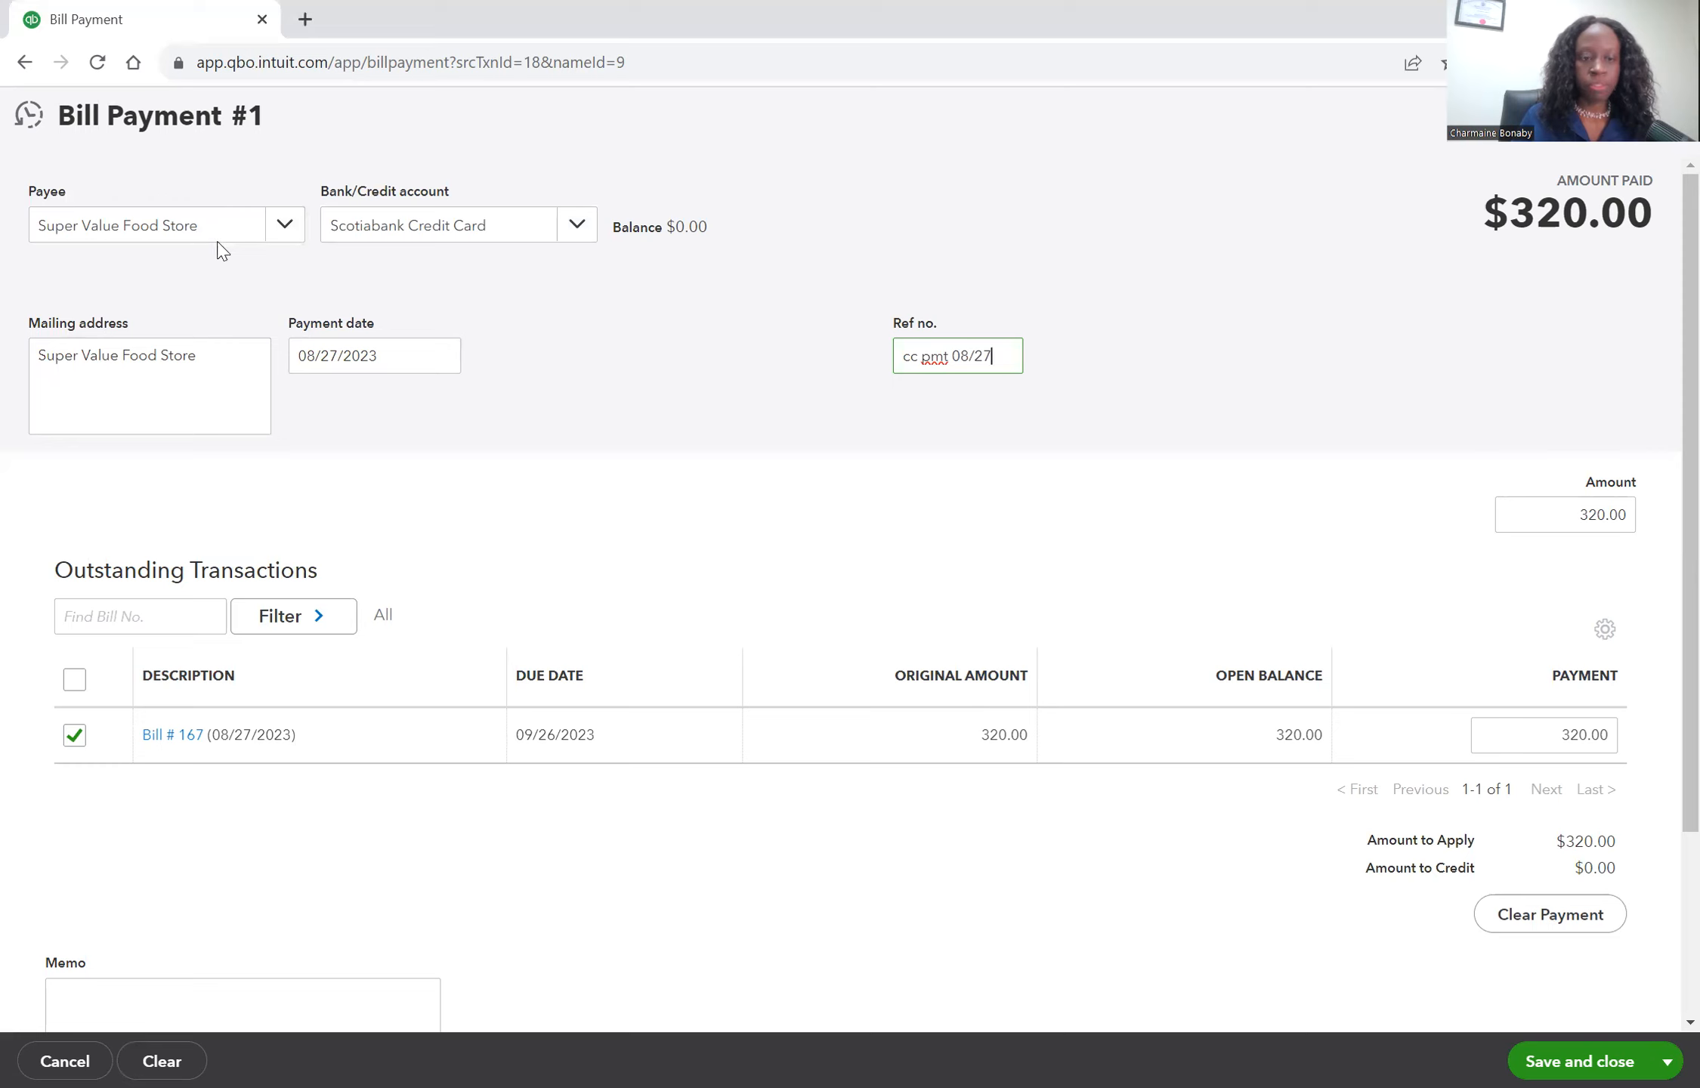
pyautogui.press('Tab')
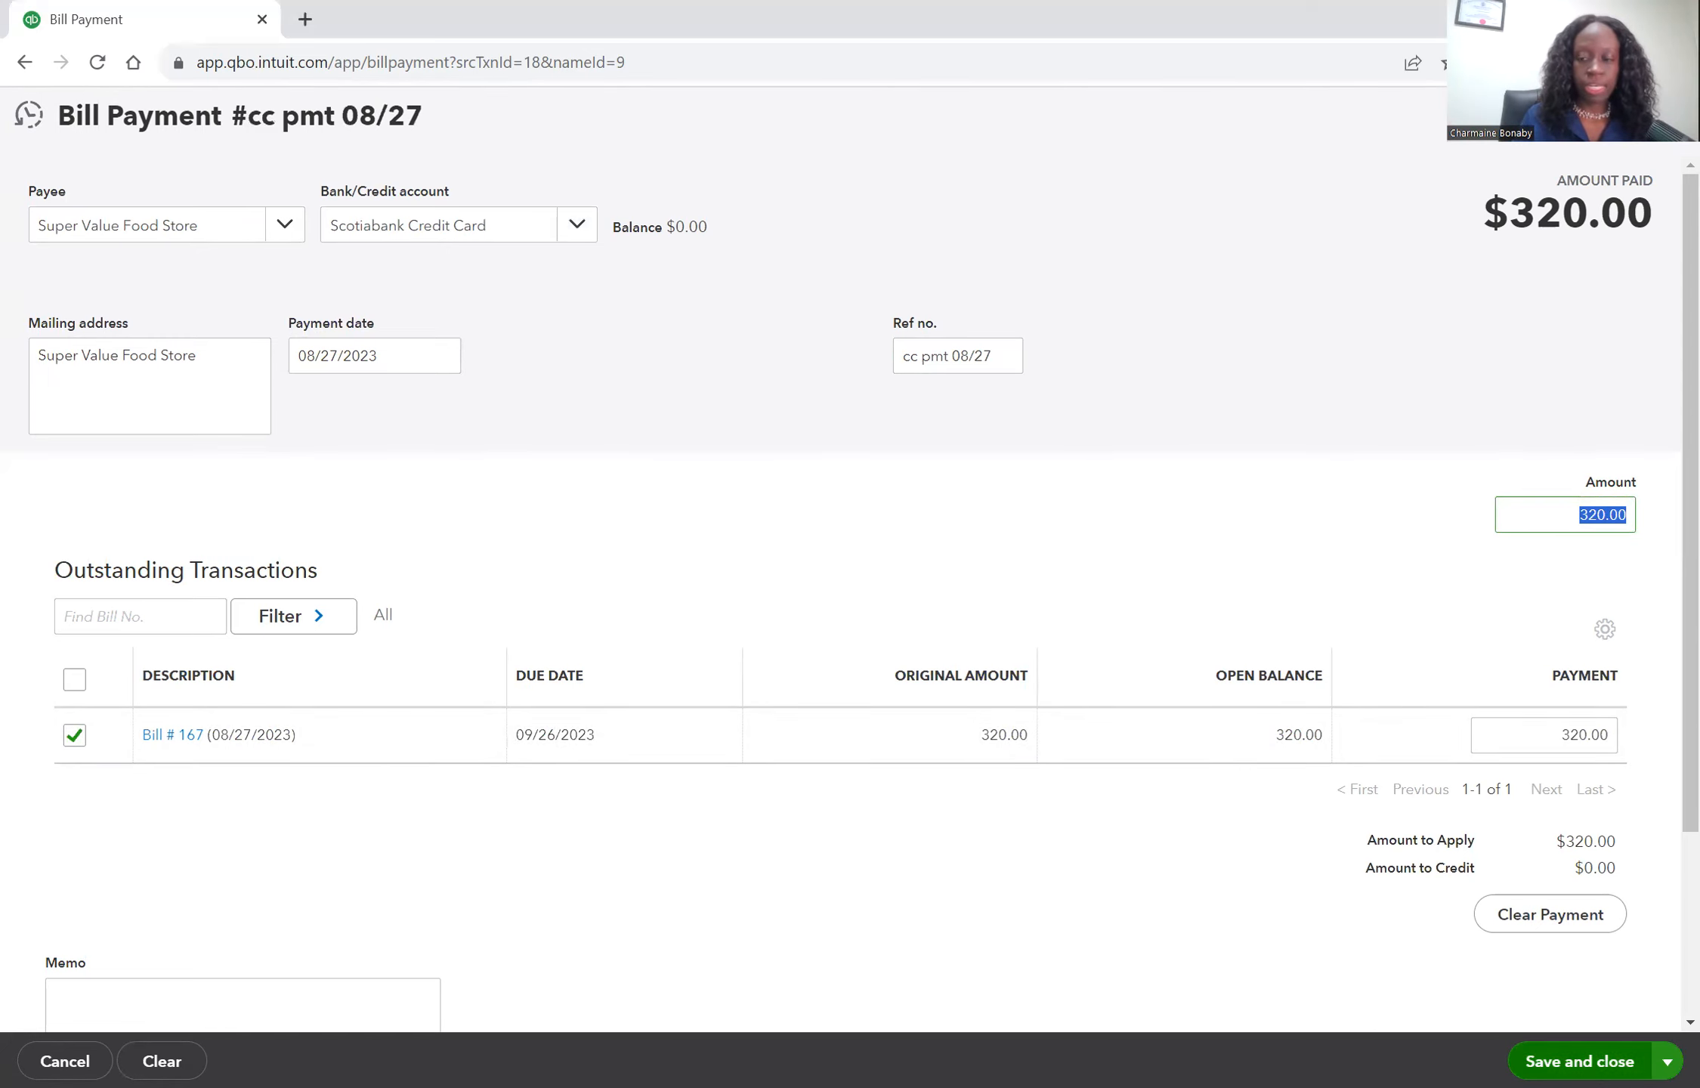
pyautogui.click(1579, 1062)
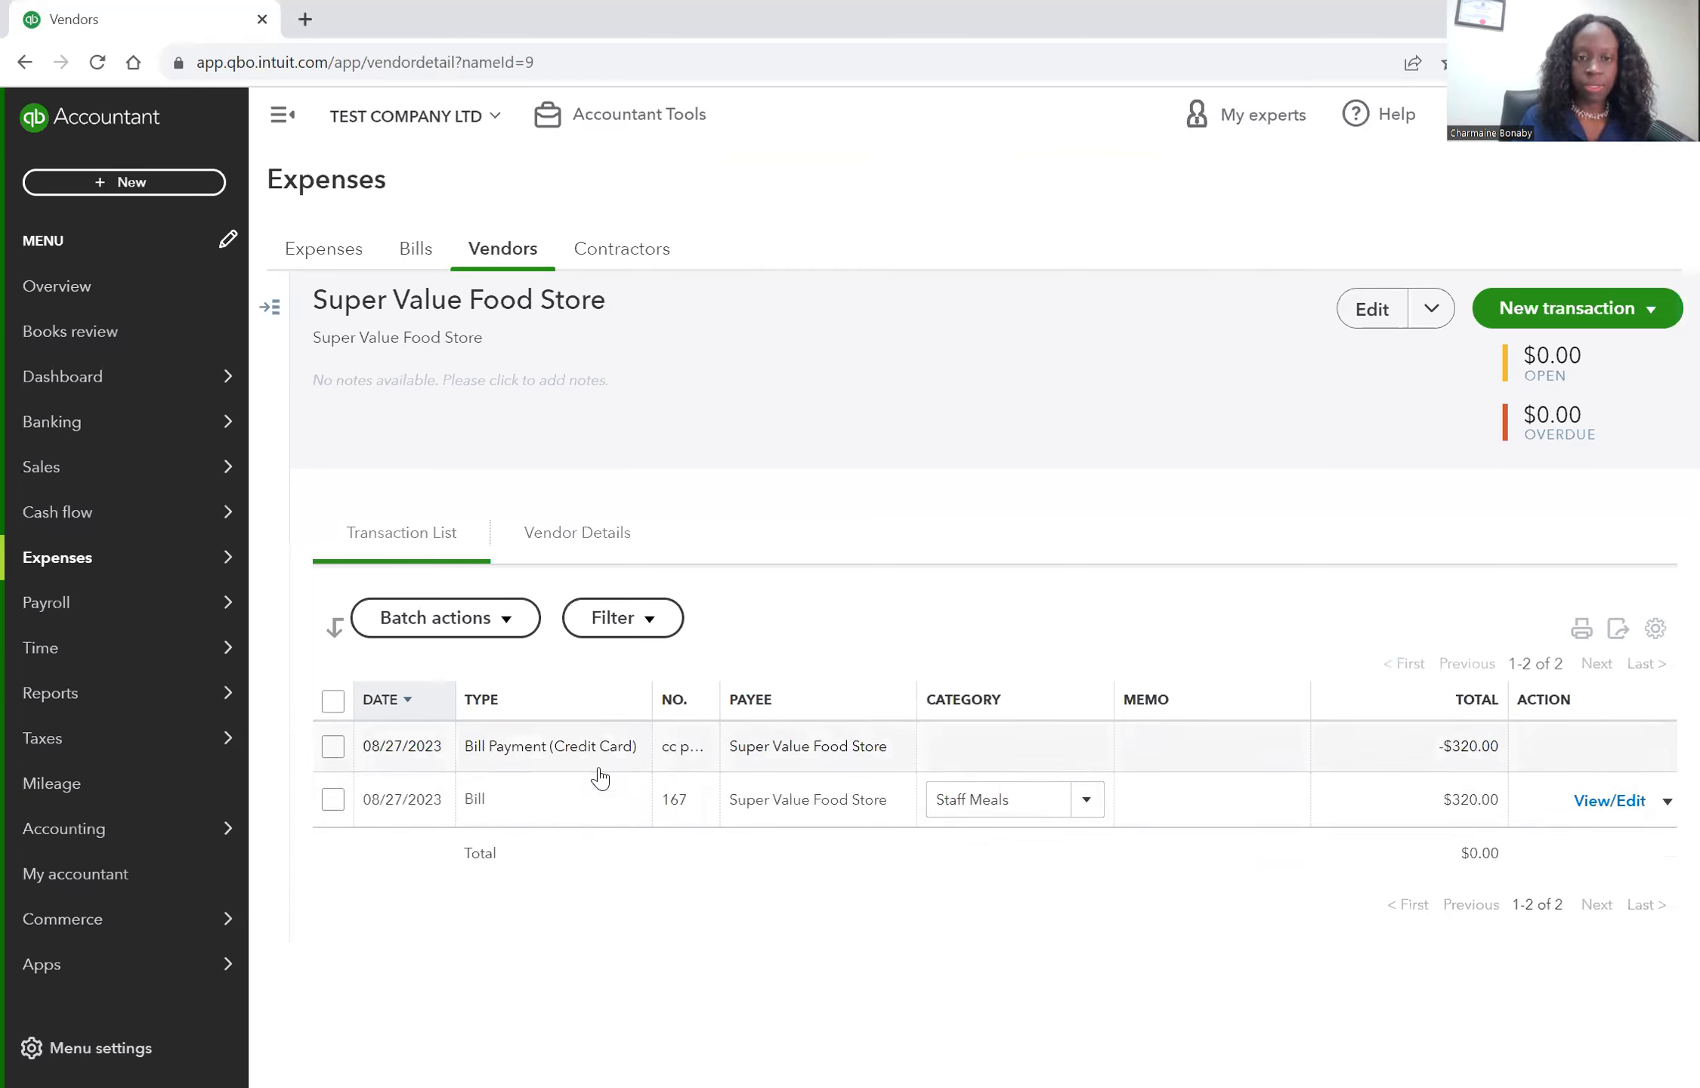
# Open bill 167 to review its payment status and the linked credit card payment, then close it.
pyautogui.click(614, 802)
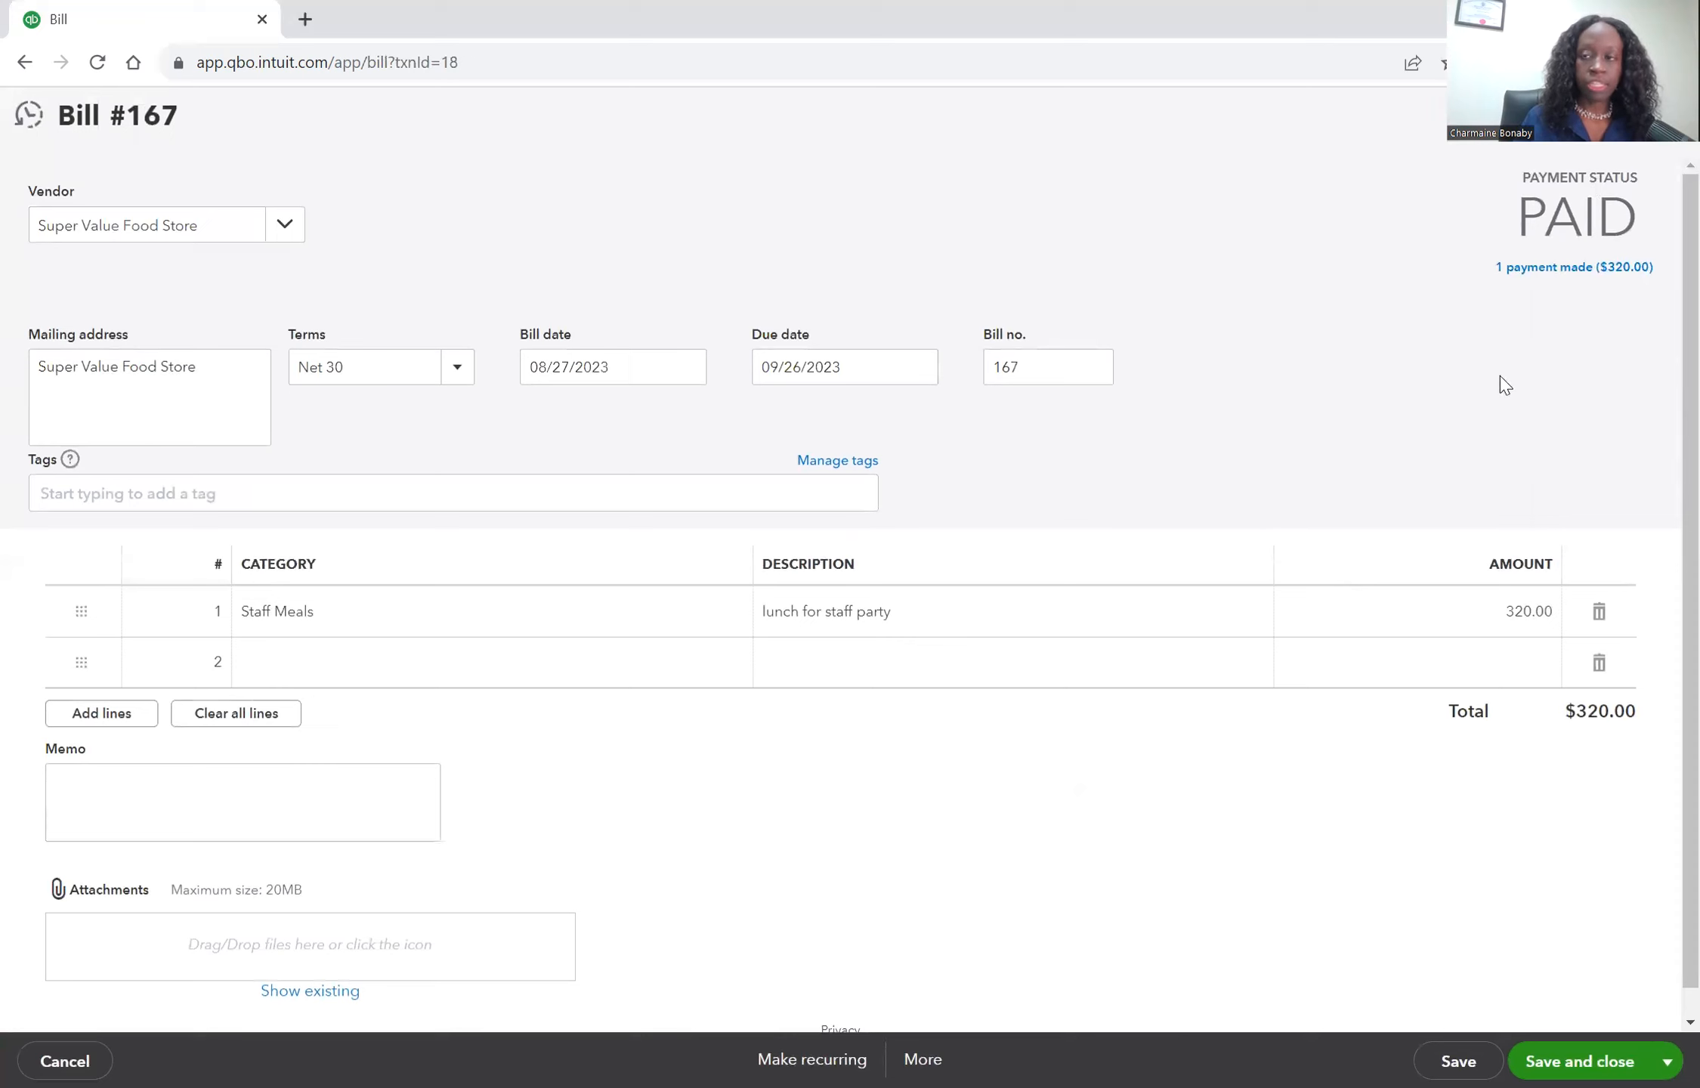
pyautogui.click(1572, 269)
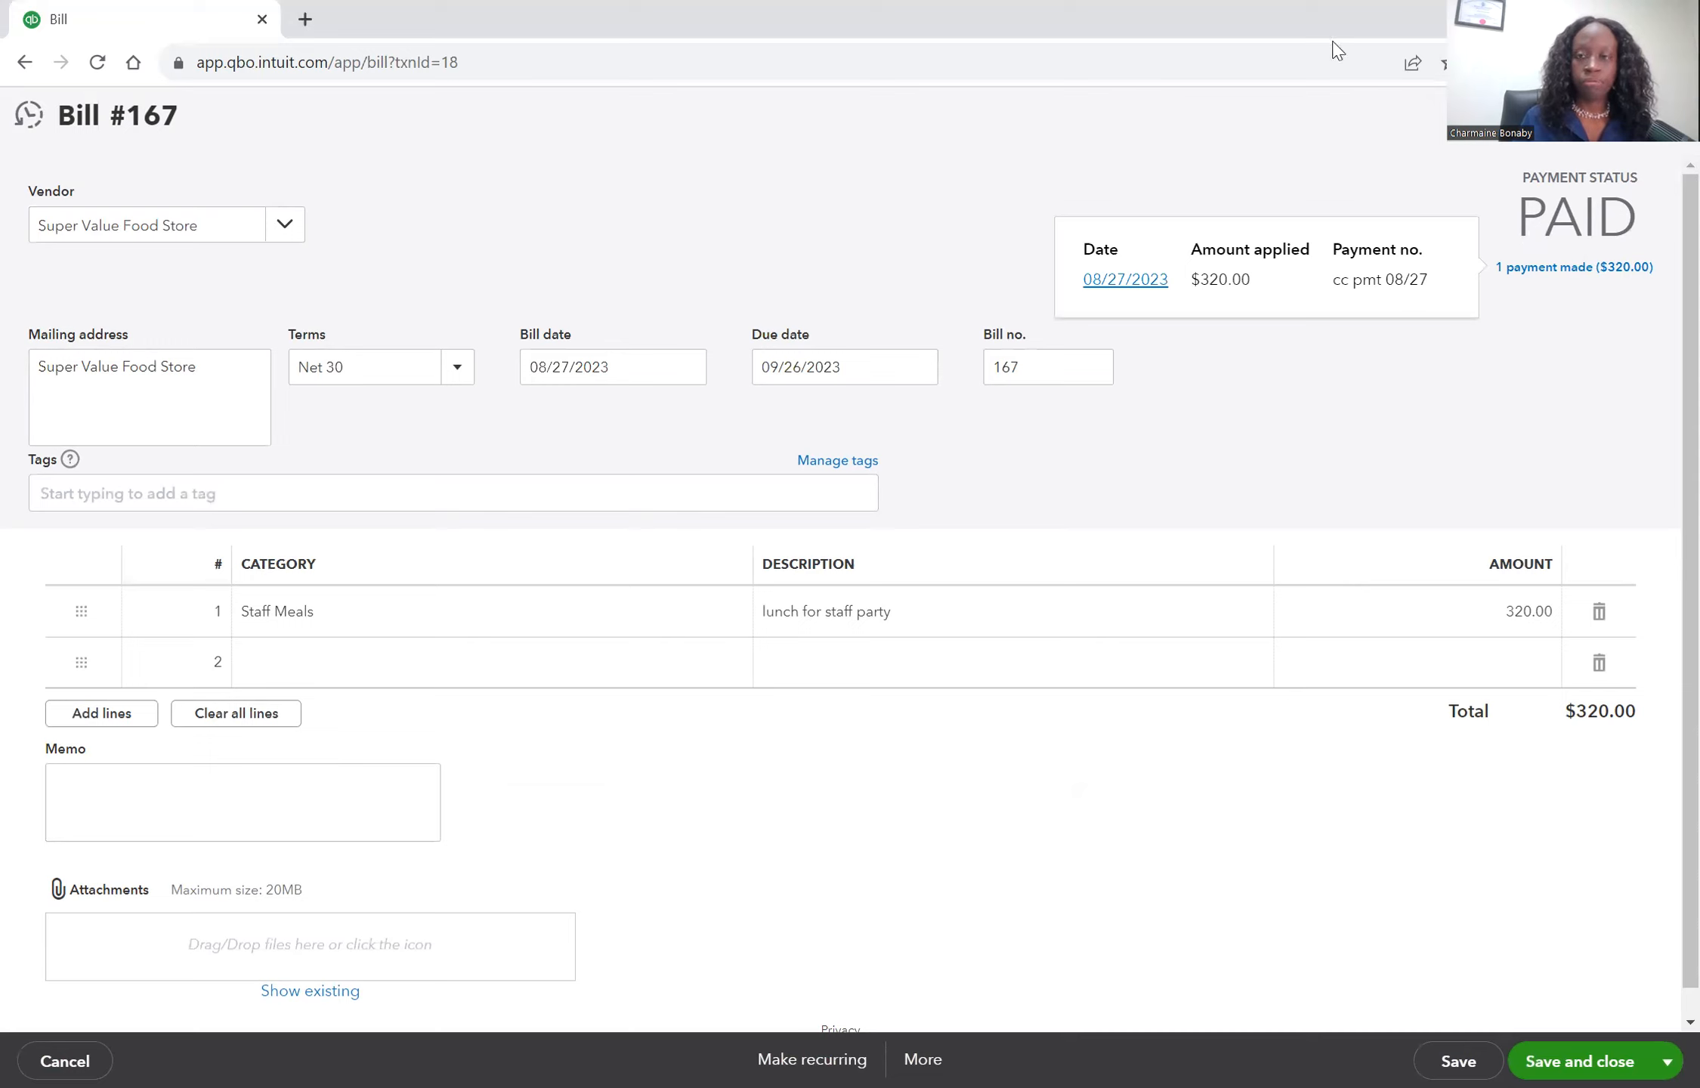
pyautogui.click(1126, 281)
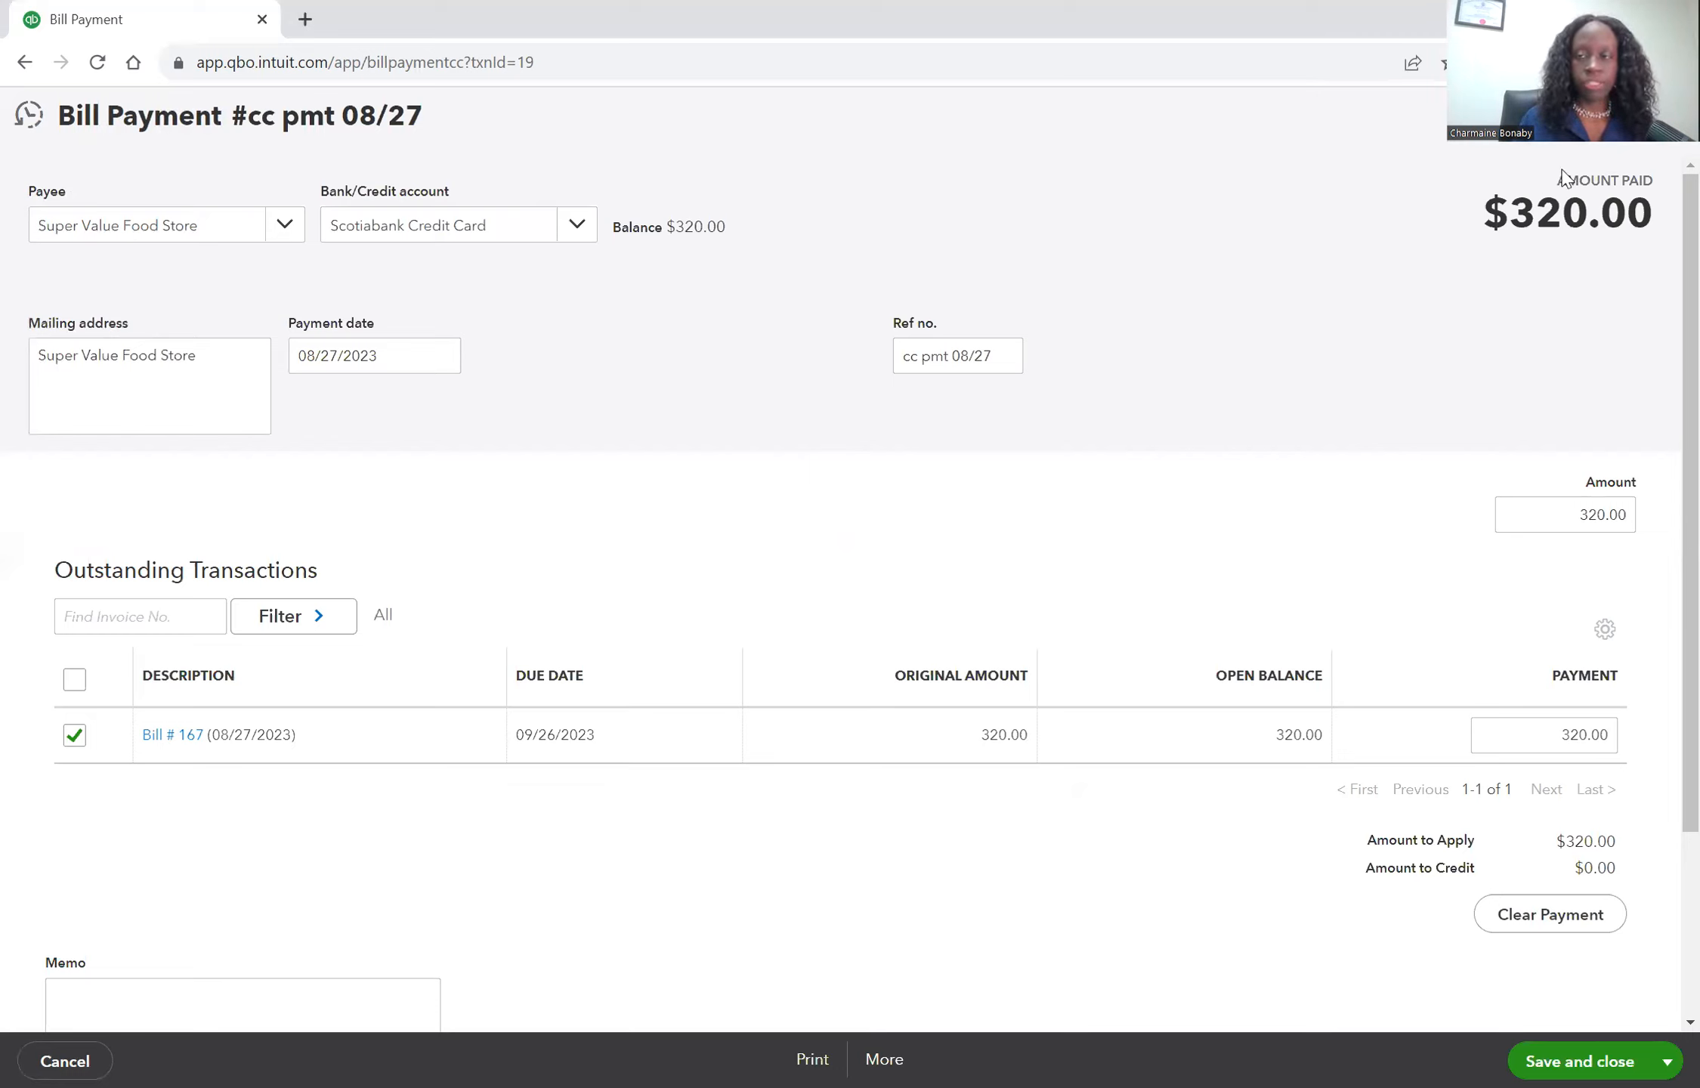
pyautogui.click(1668, 148)
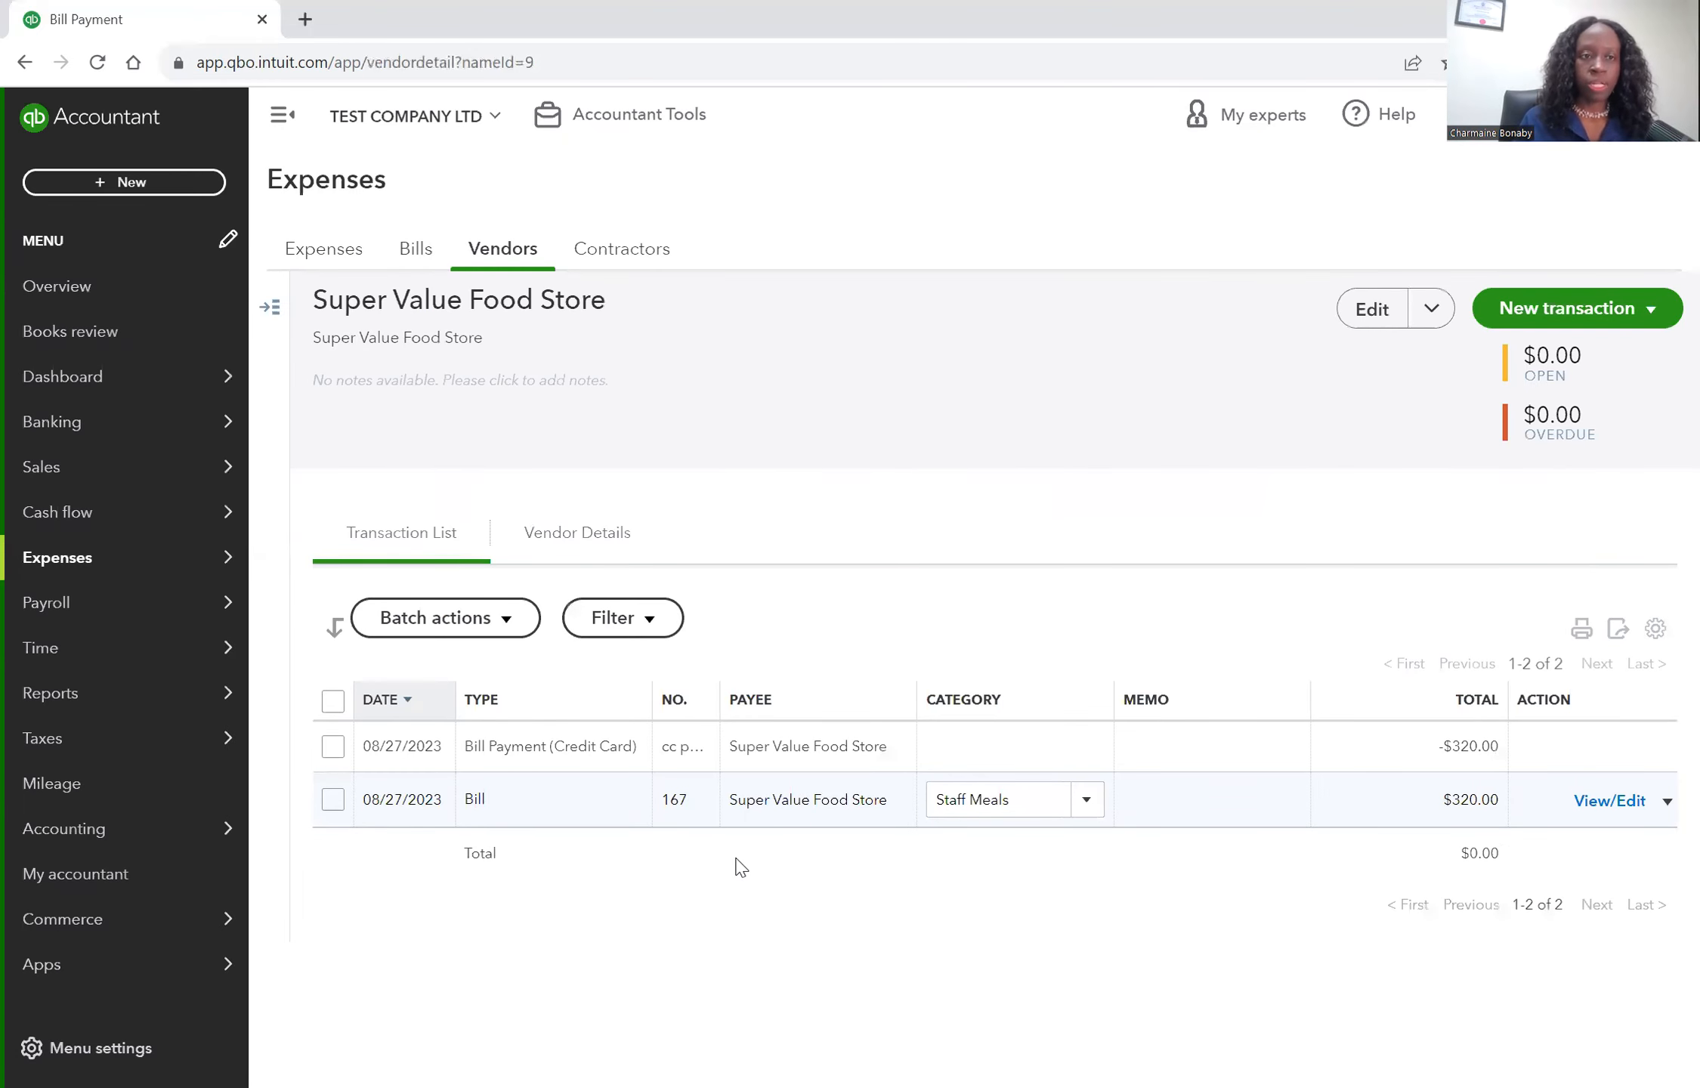
# Start a new check and add a new vendor Scotiabank as its payee.
pyautogui.click(83, 381)
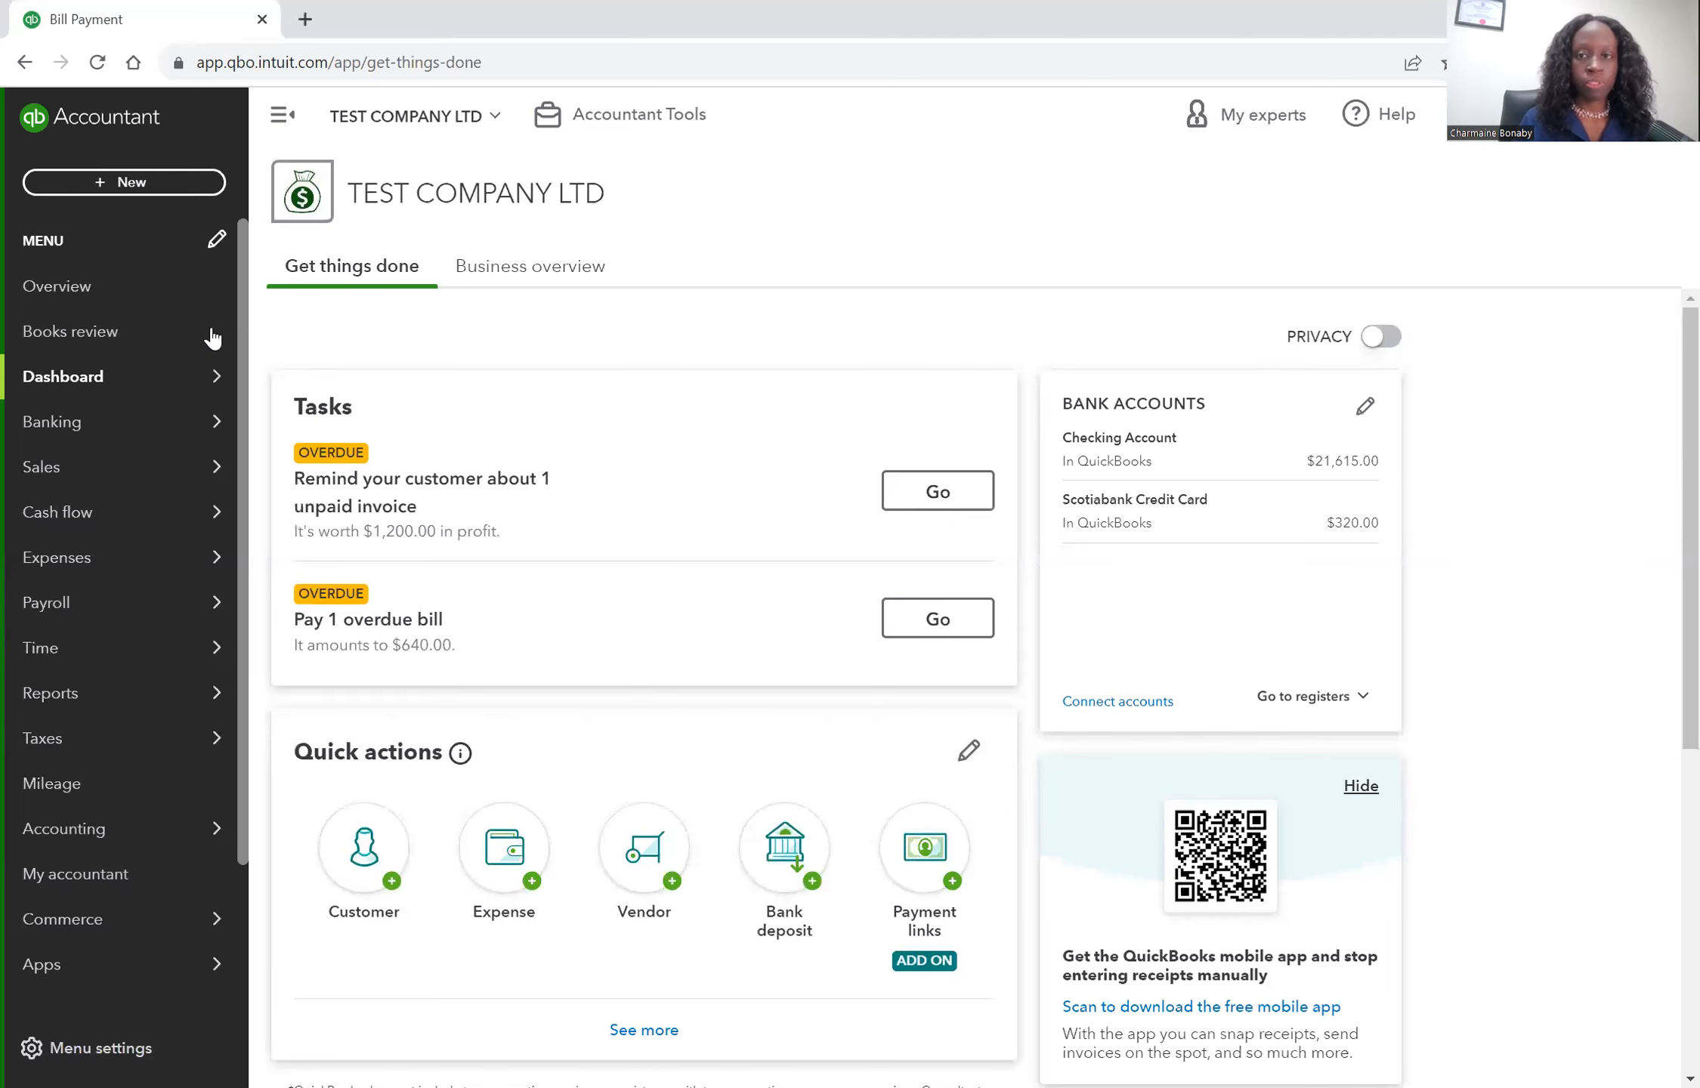
pyautogui.click(127, 182)
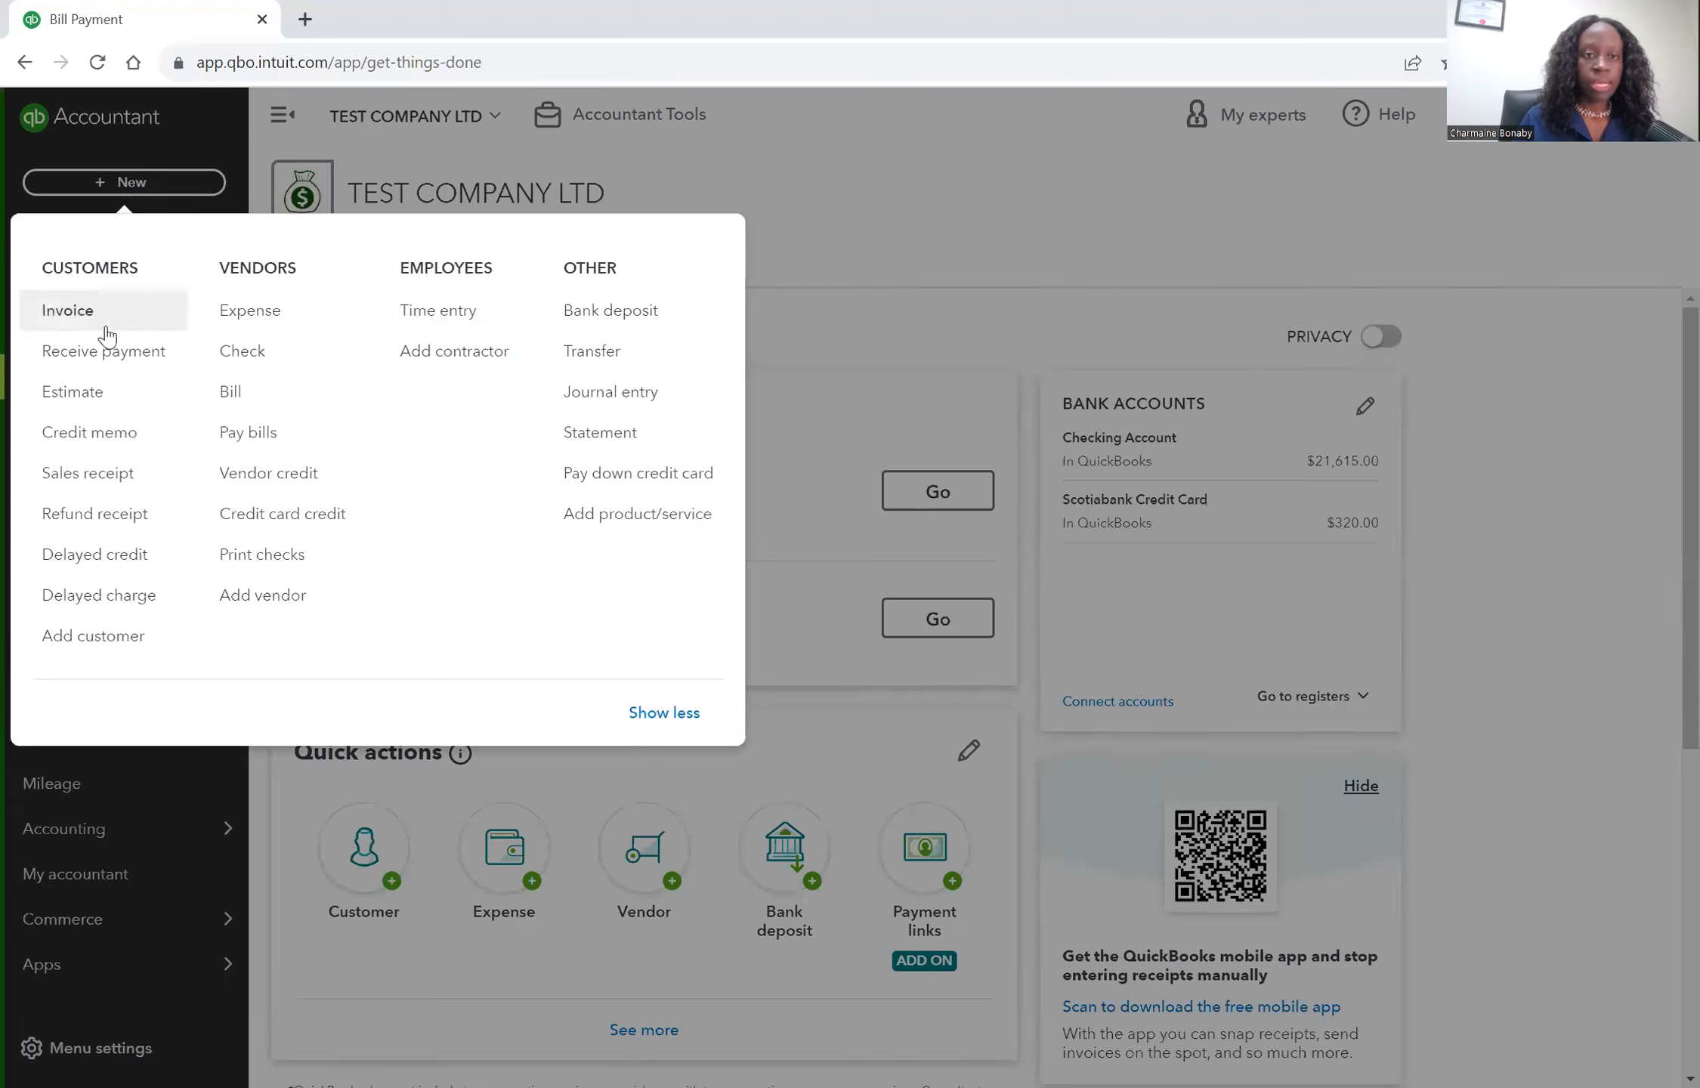
pyautogui.click(287, 364)
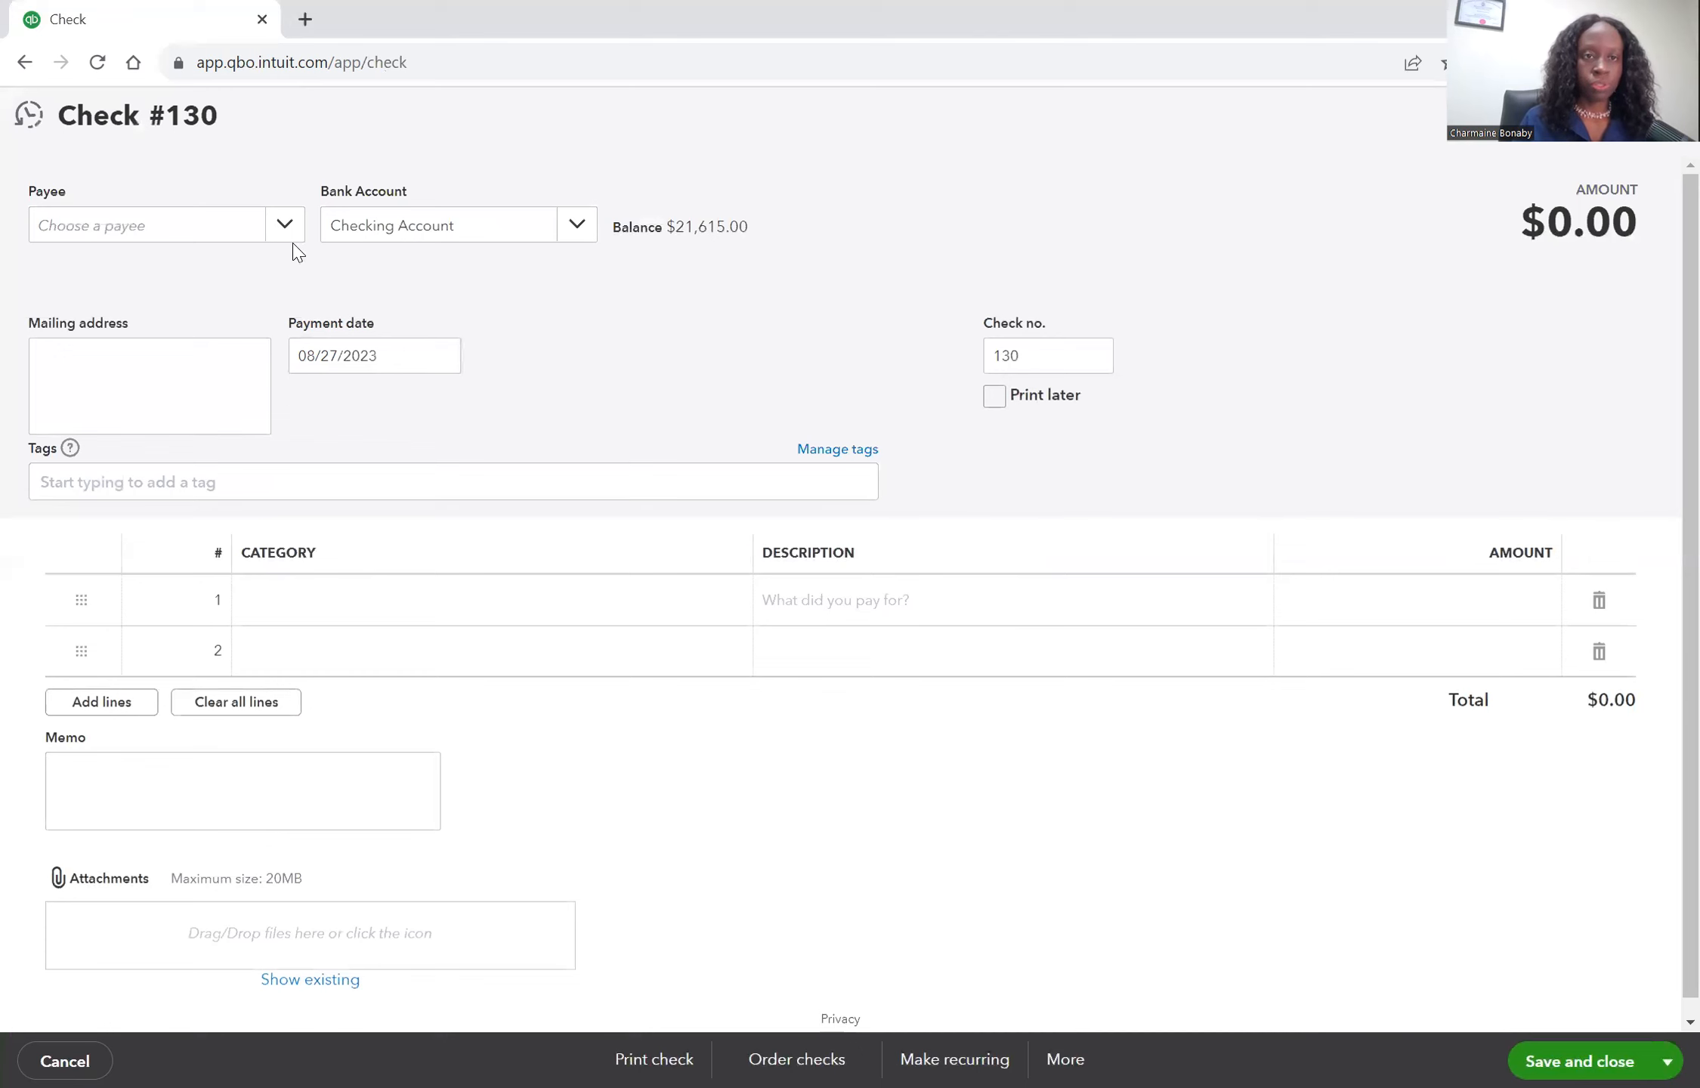
pyautogui.click(286, 235)
pyautogui.click(272, 281)
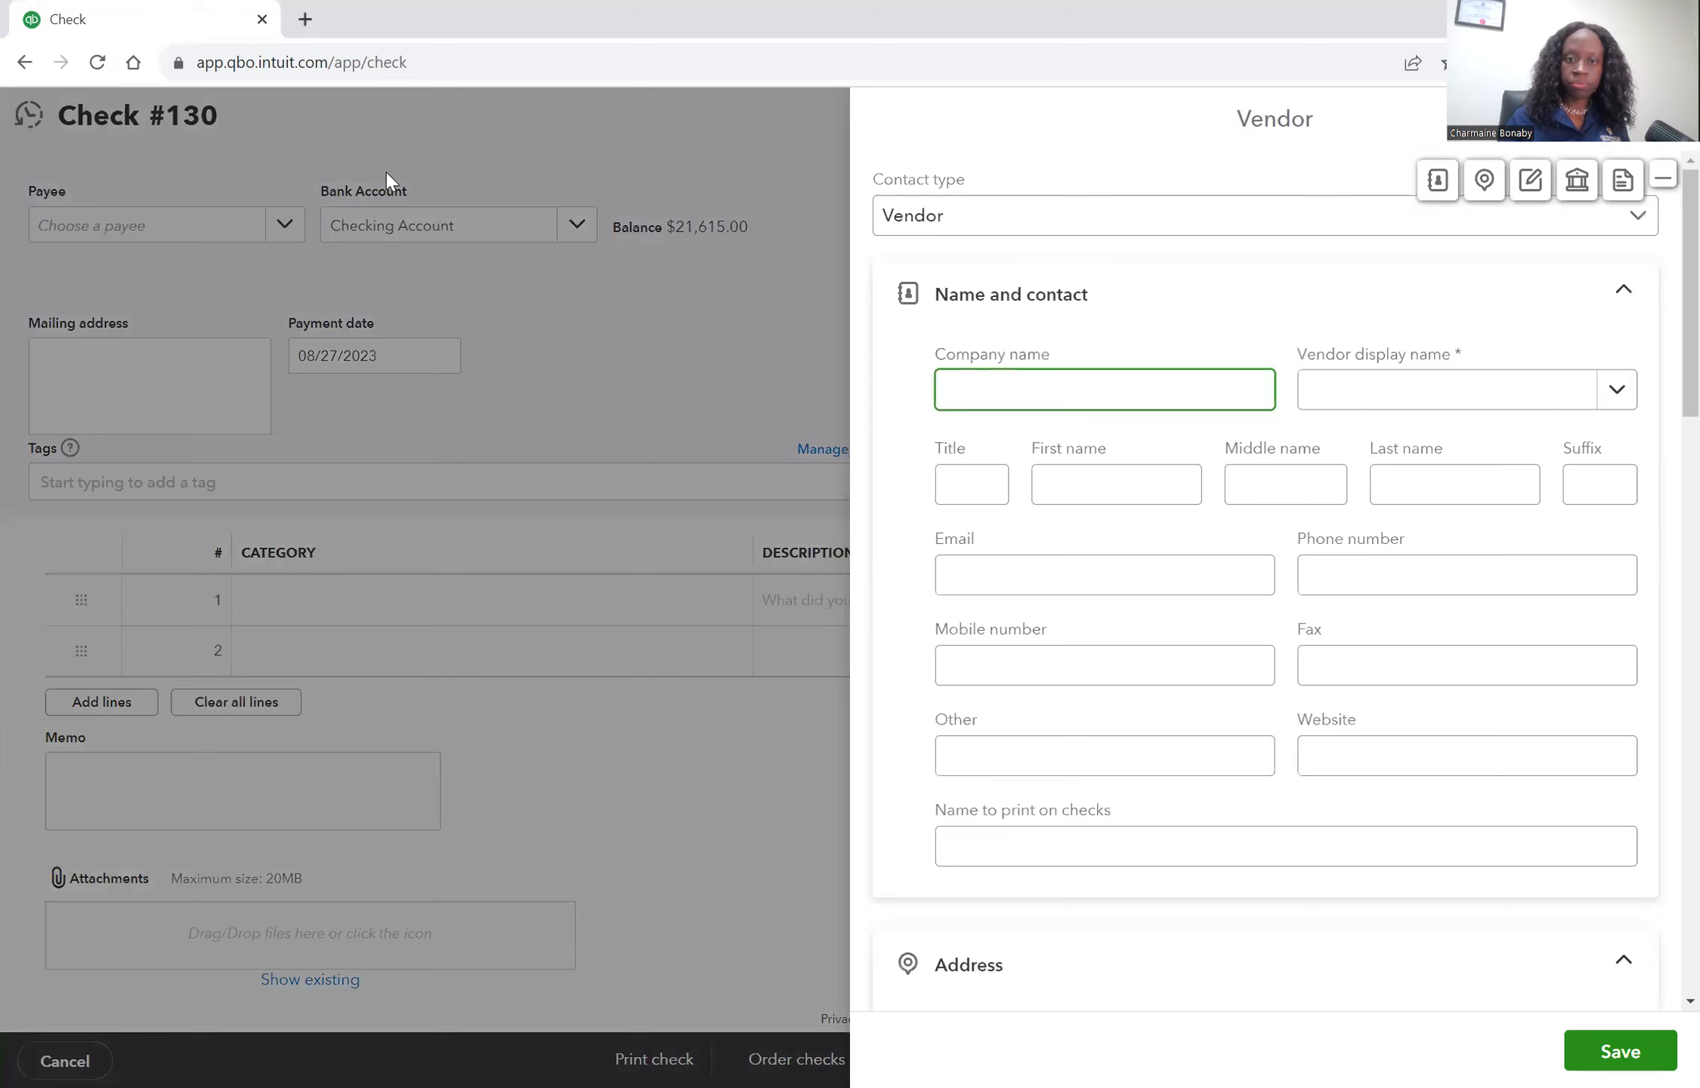
pyautogui.write('Scotiabank')
pyautogui.press('Tab')
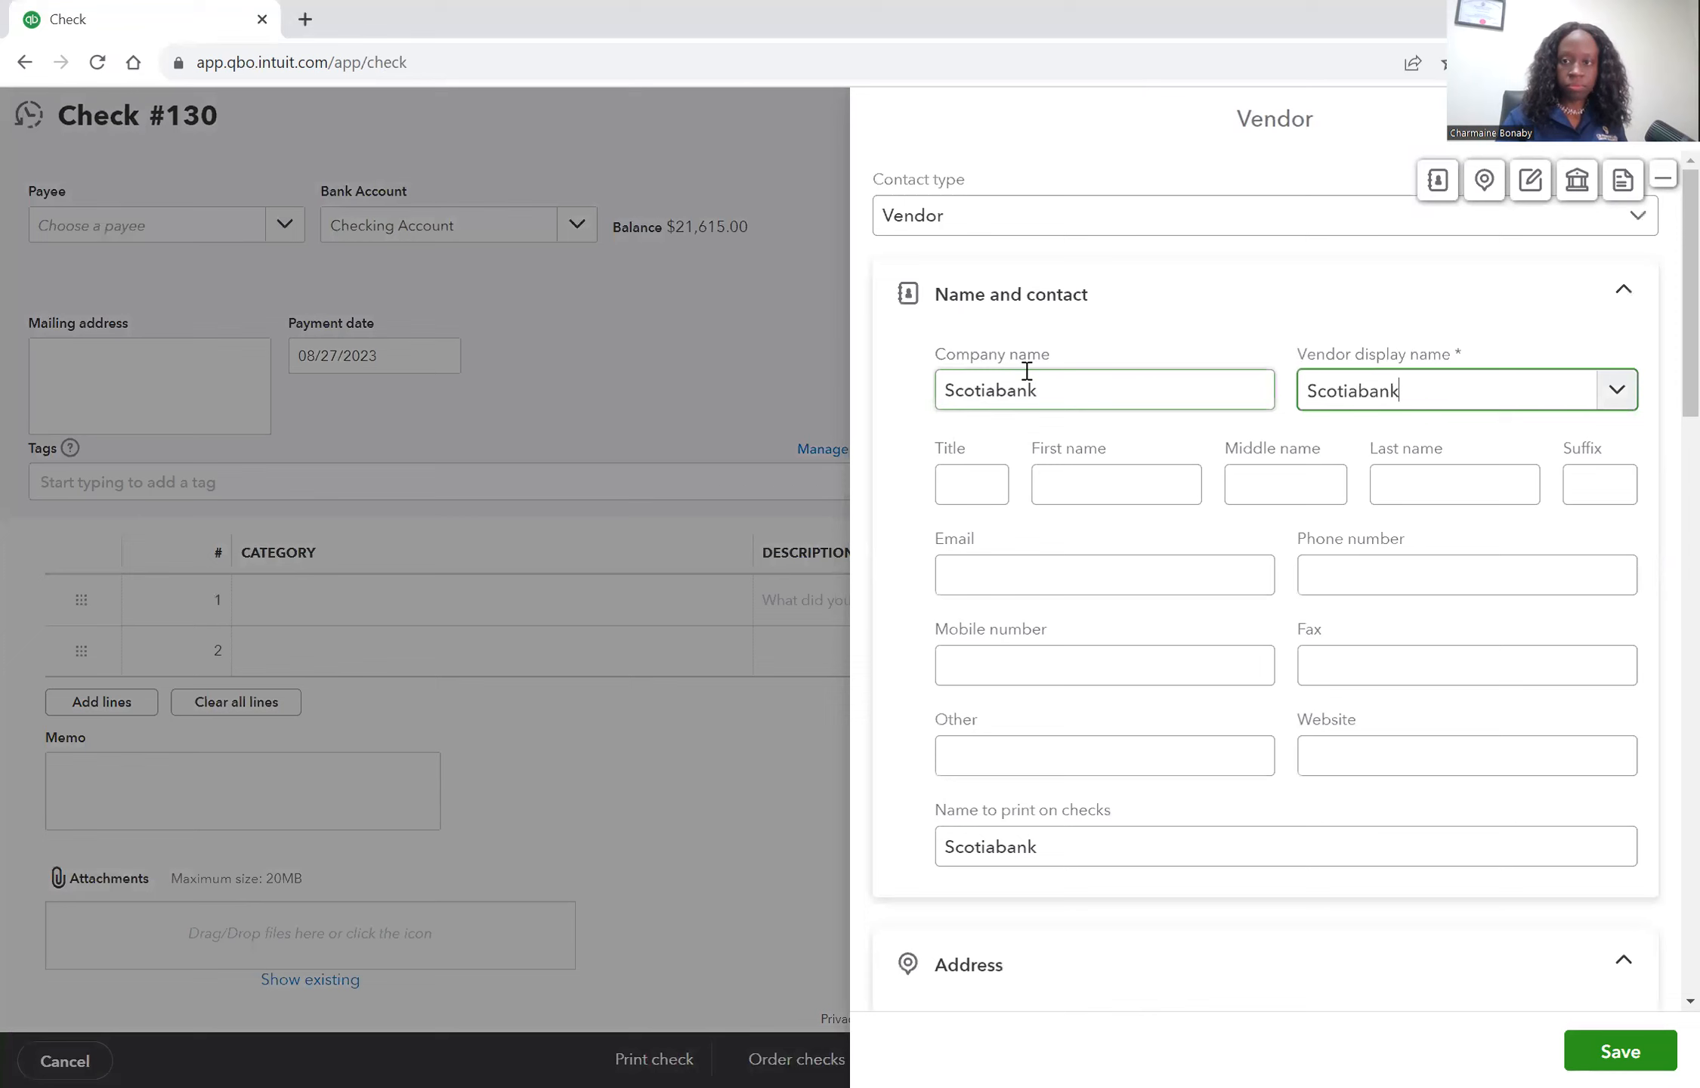
pyautogui.click(1617, 1051)
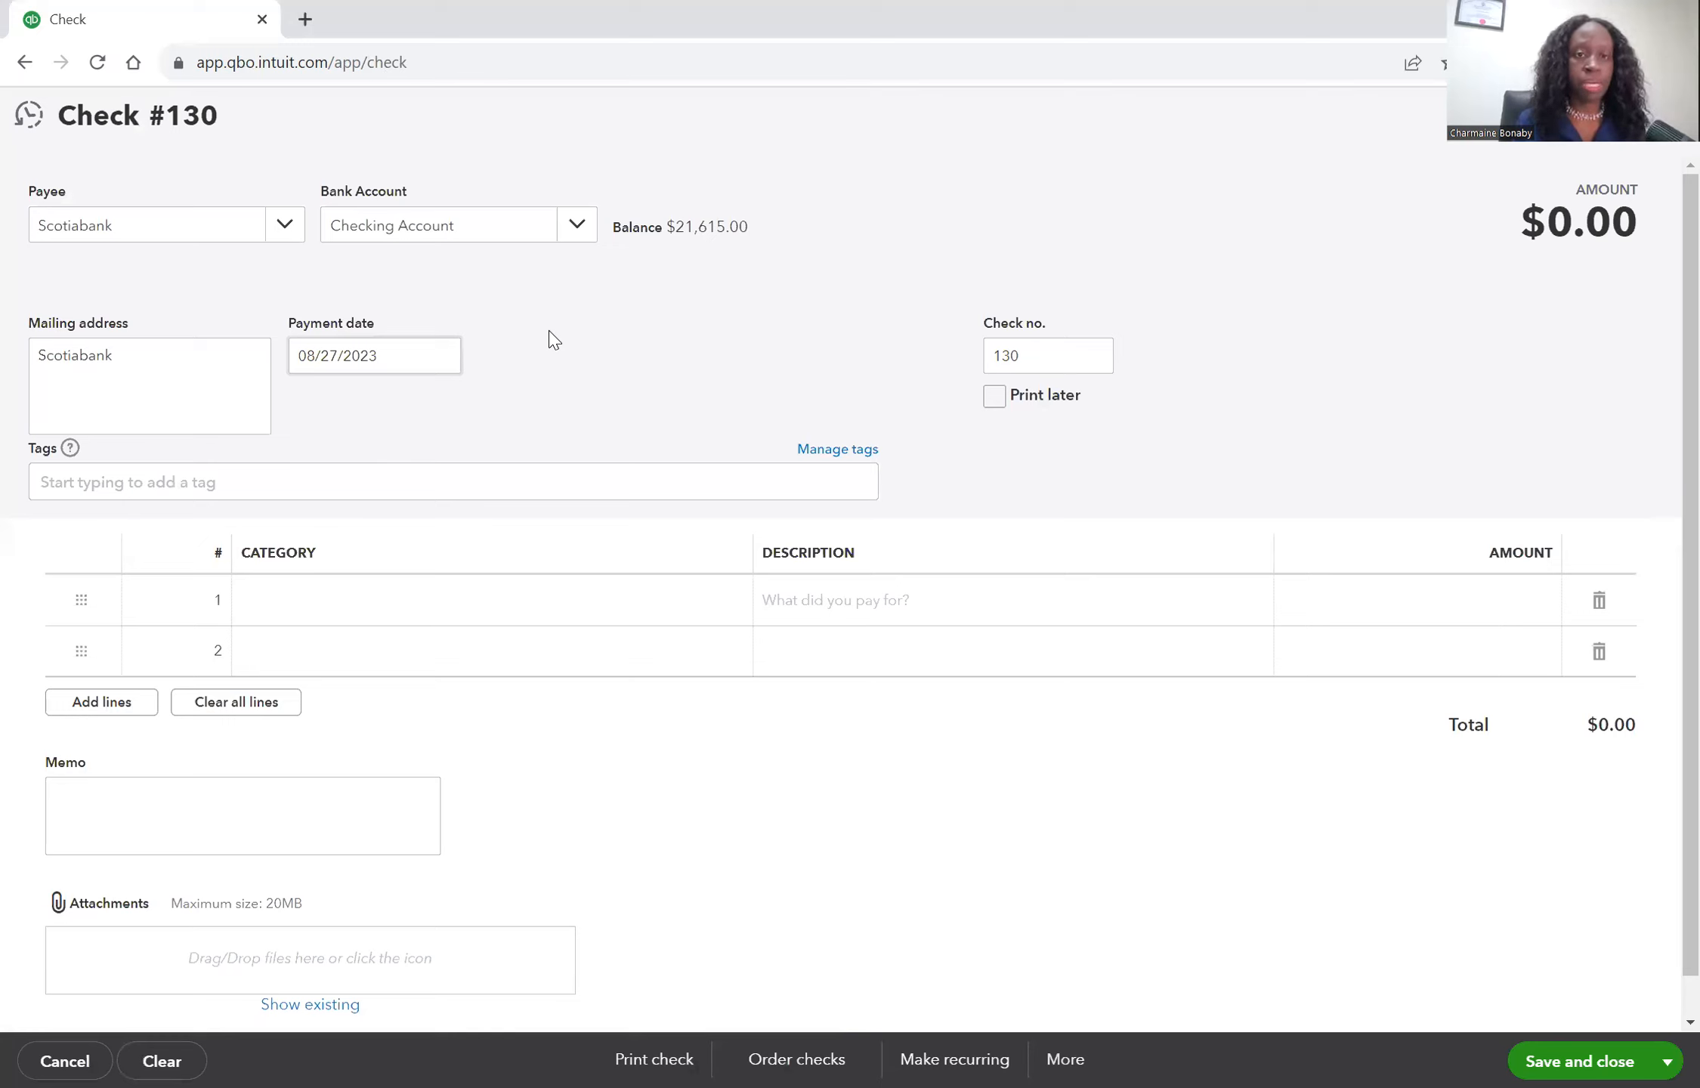
# Set the check's payment date to 09/03/2023 and its check number to 198.
pyautogui.click(440, 363)
pyautogui.click(499, 414)
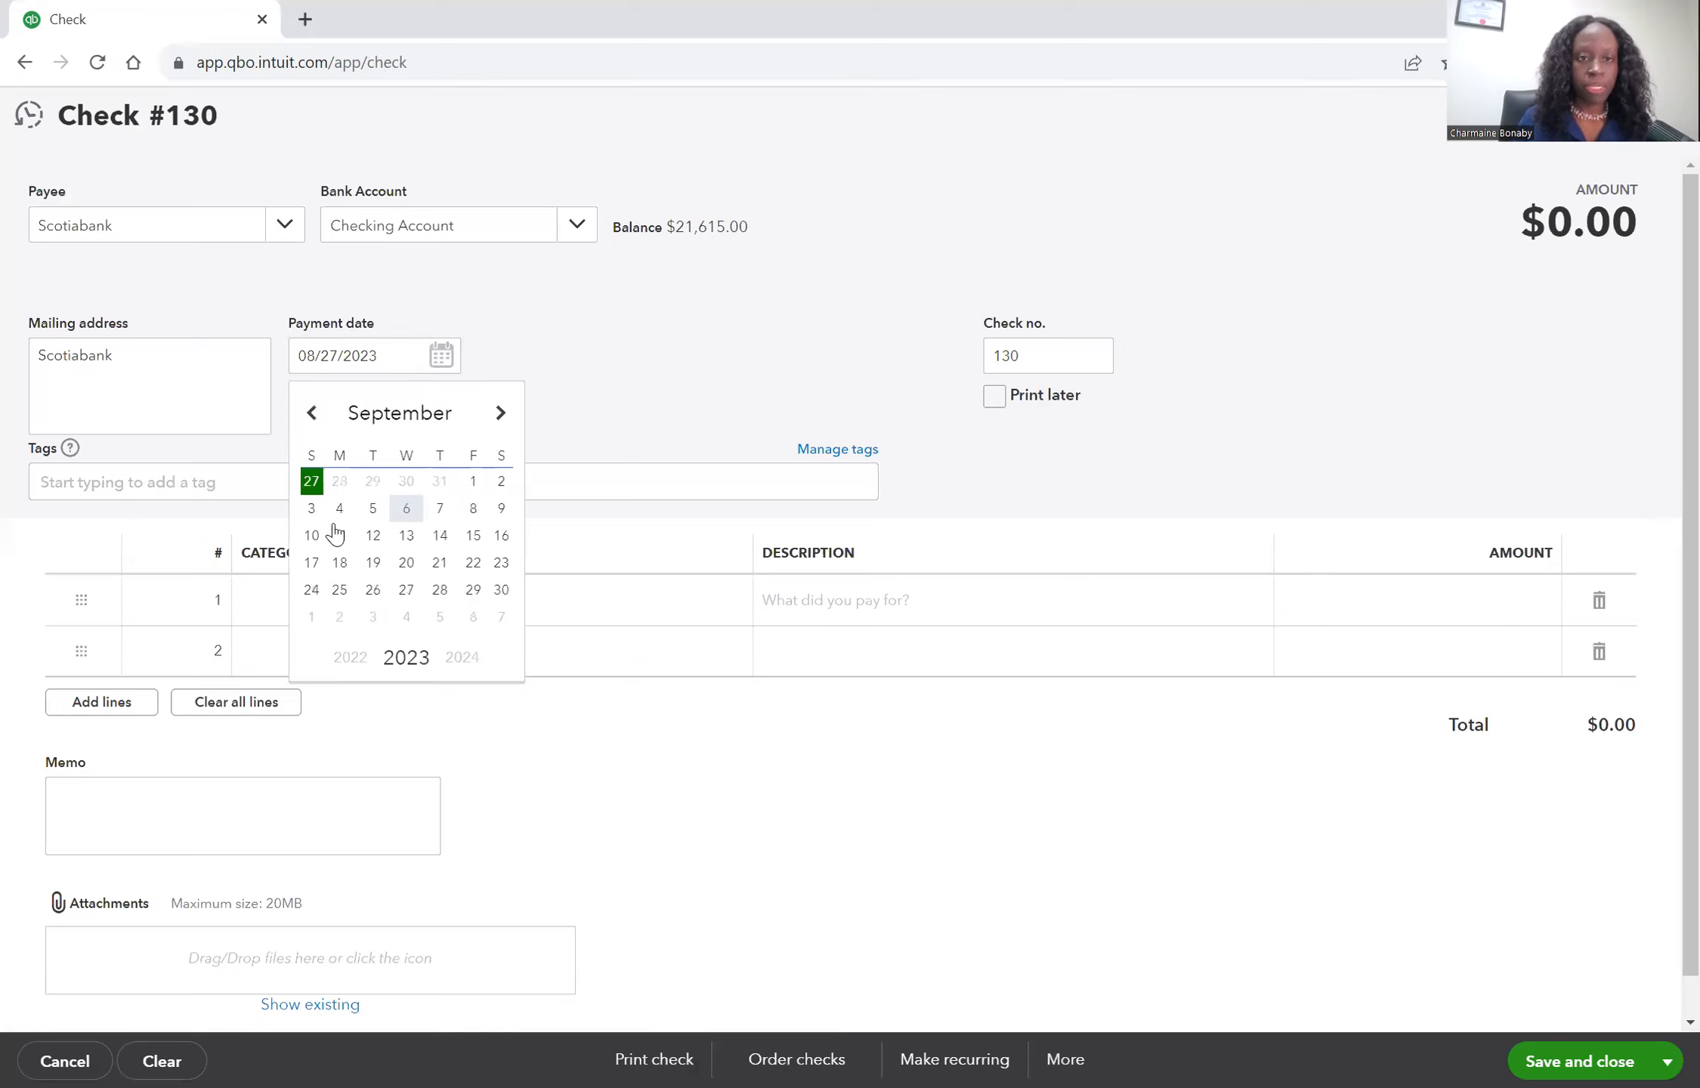
pyautogui.click(311, 510)
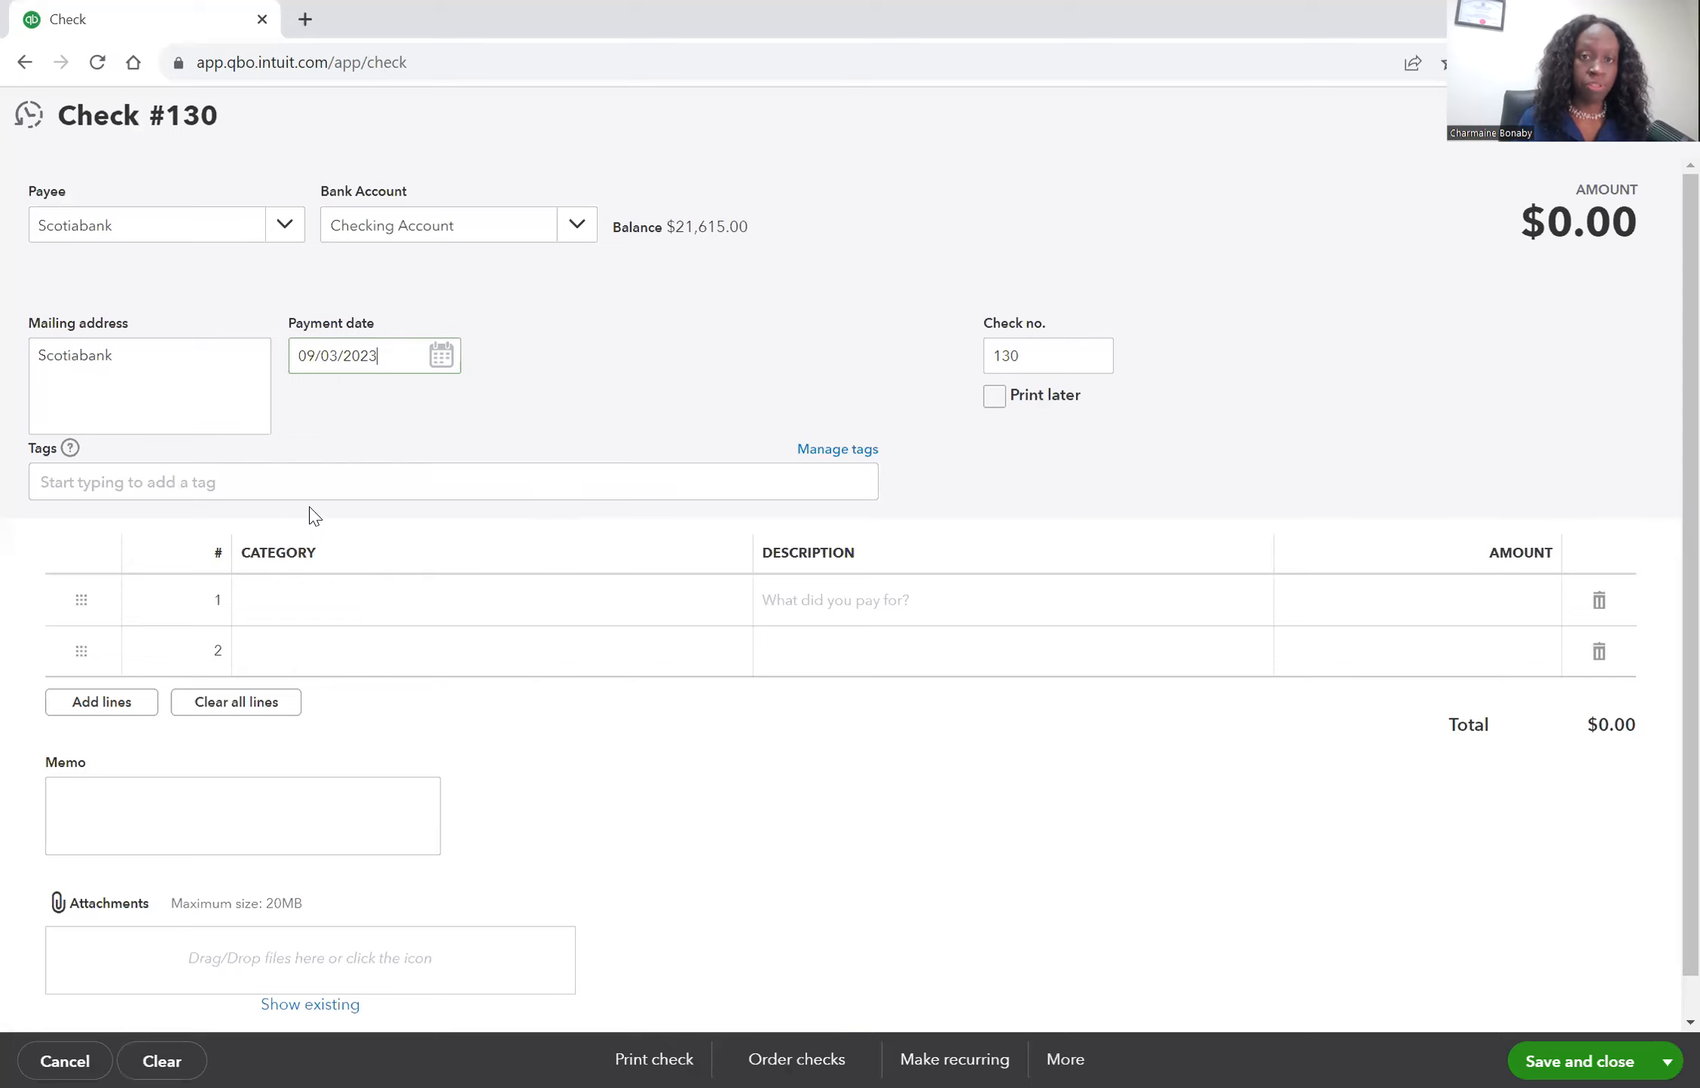
pyautogui.click(1039, 356)
pyautogui.write('198')
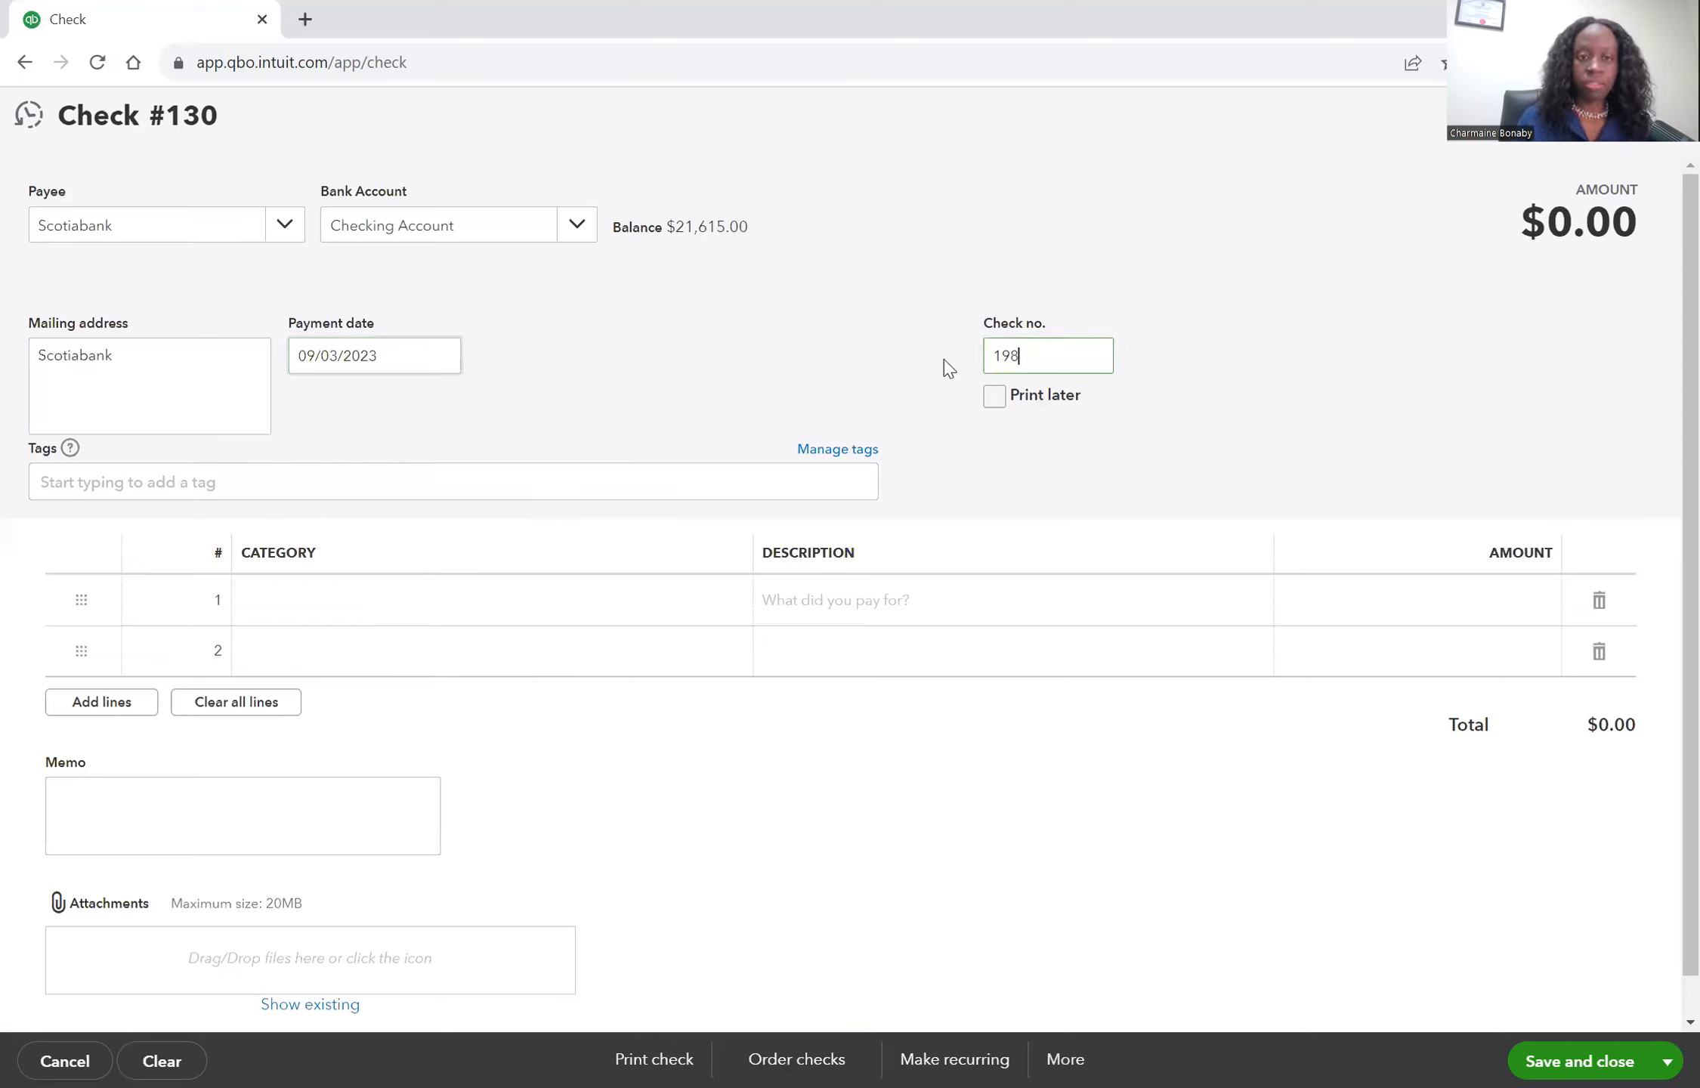
# Set the first line's category to Scotiabank Credit Card.
pyautogui.click(529, 606)
pyautogui.click(533, 611)
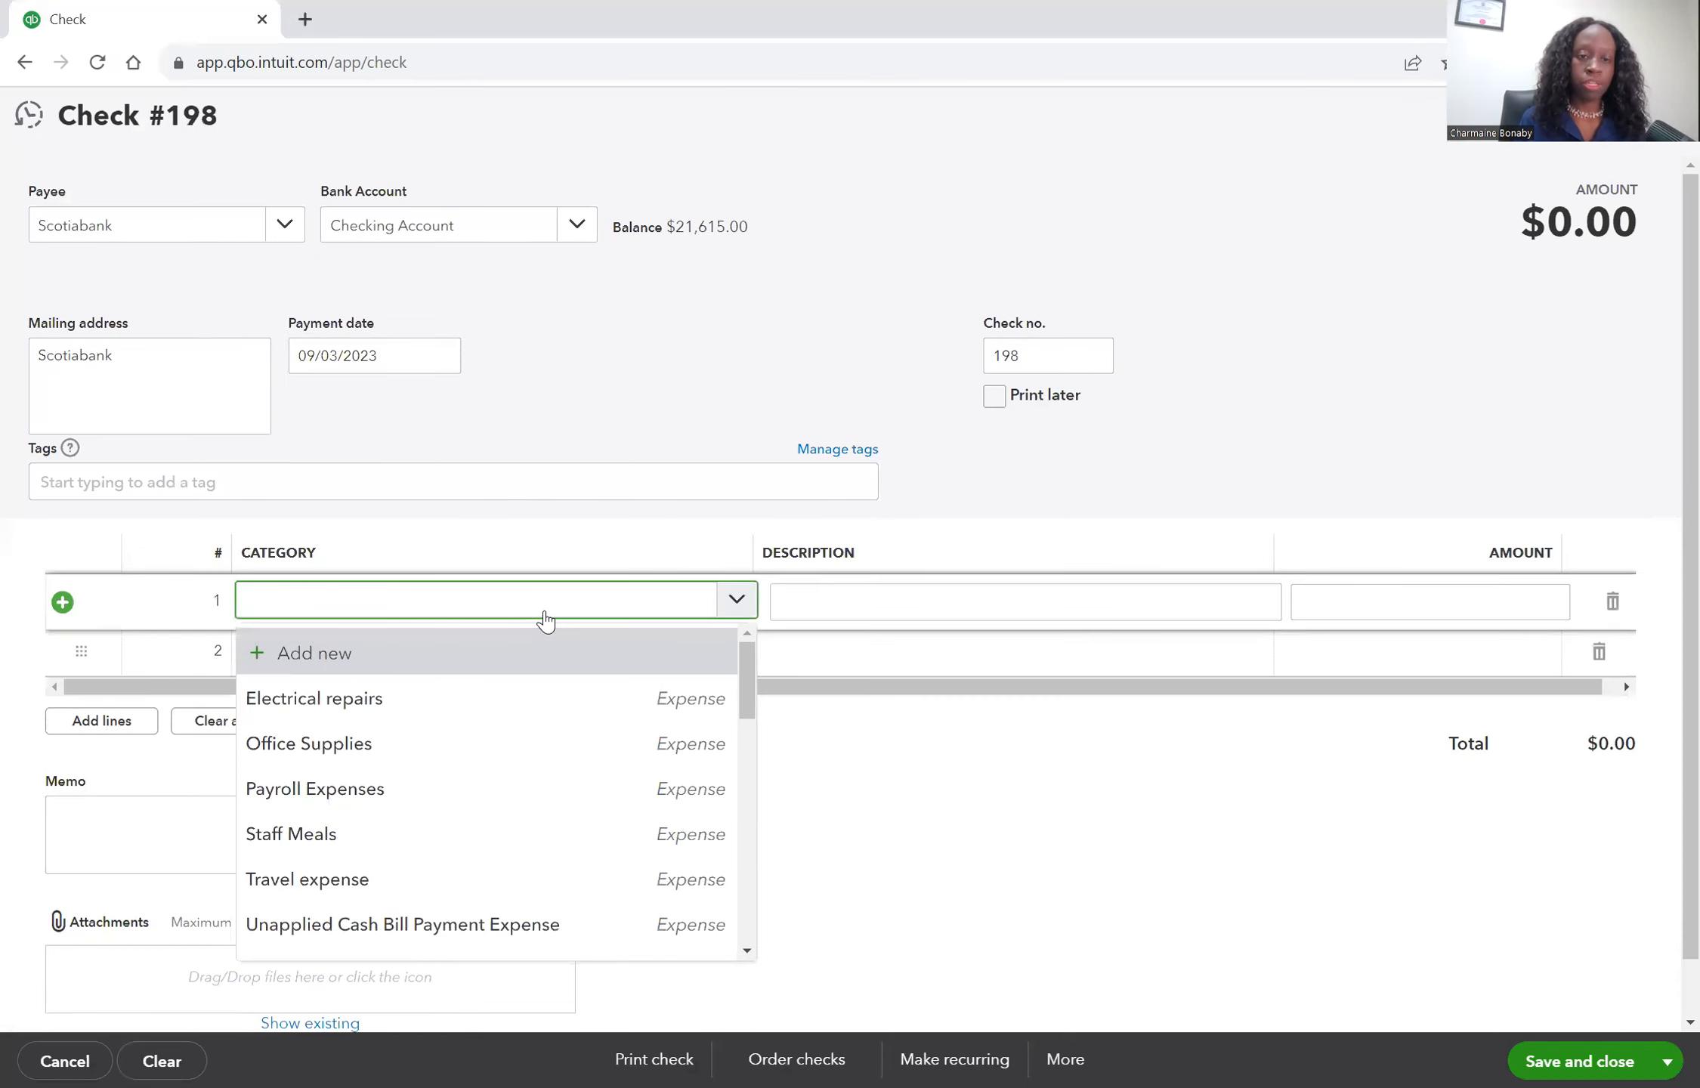
pyautogui.write('sco')
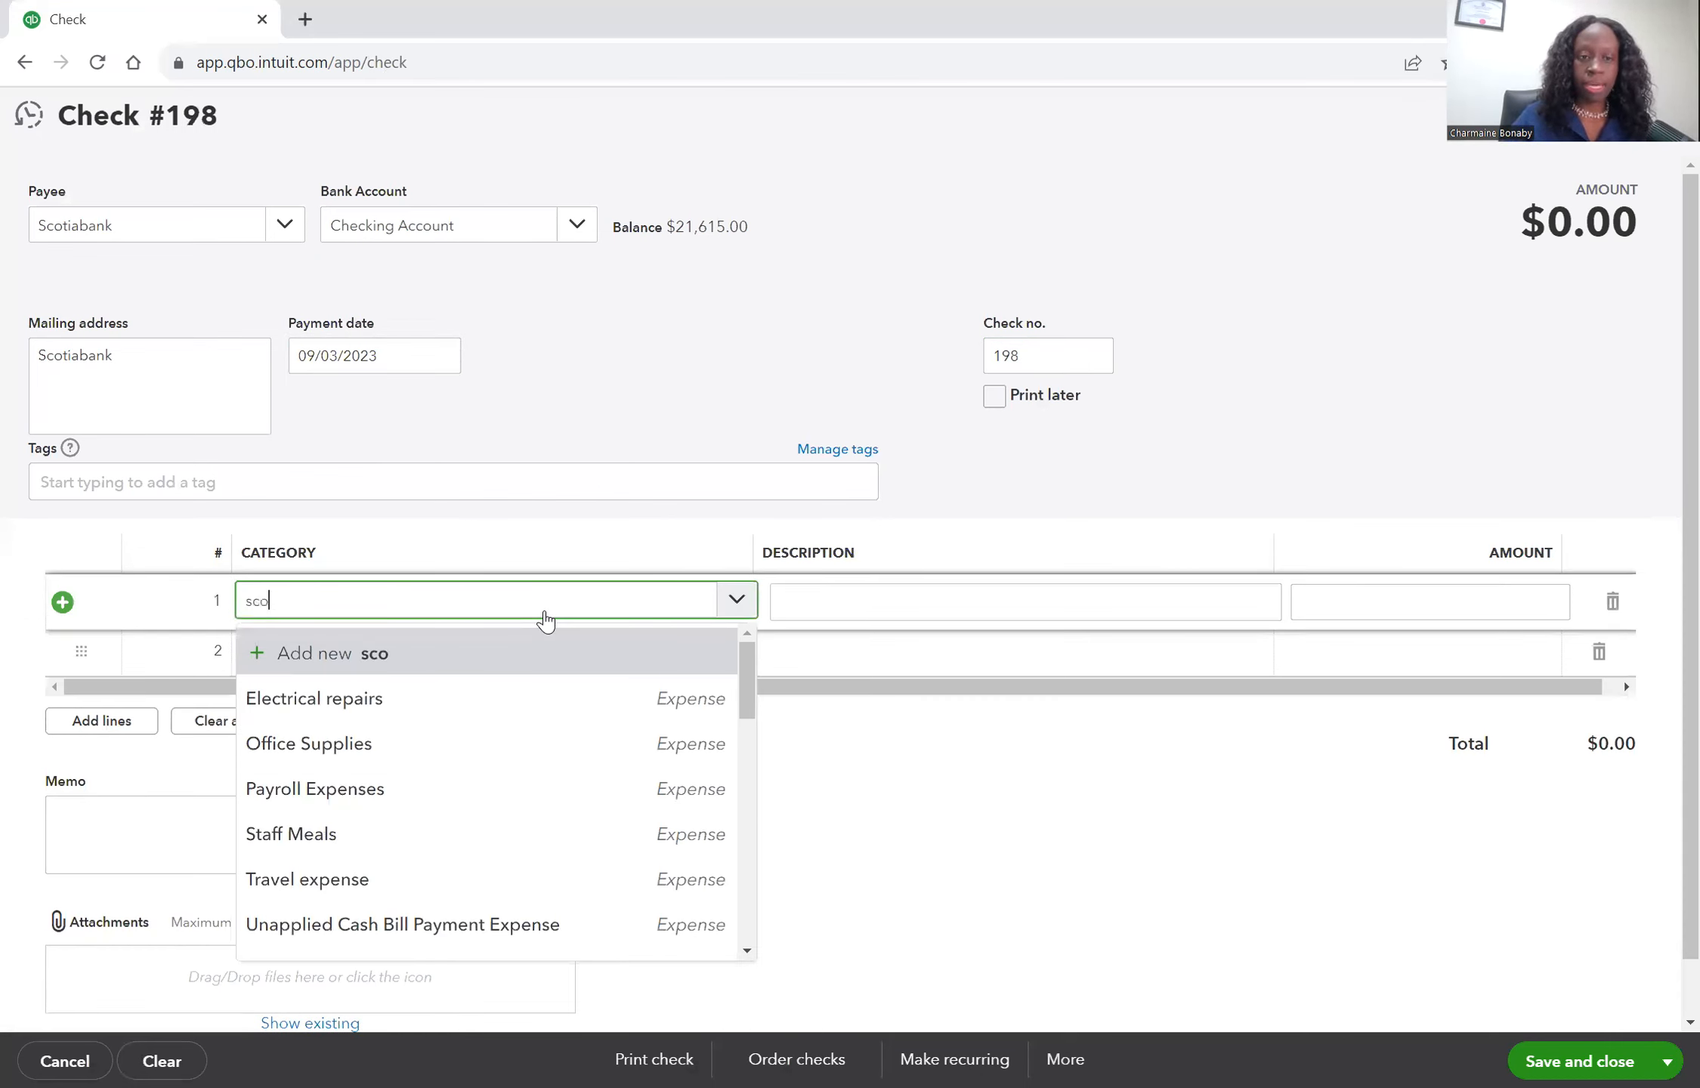
pyautogui.click(539, 697)
# Enter the line description payment on credit card with amount 150, then save and close the check.
pyautogui.click(937, 604)
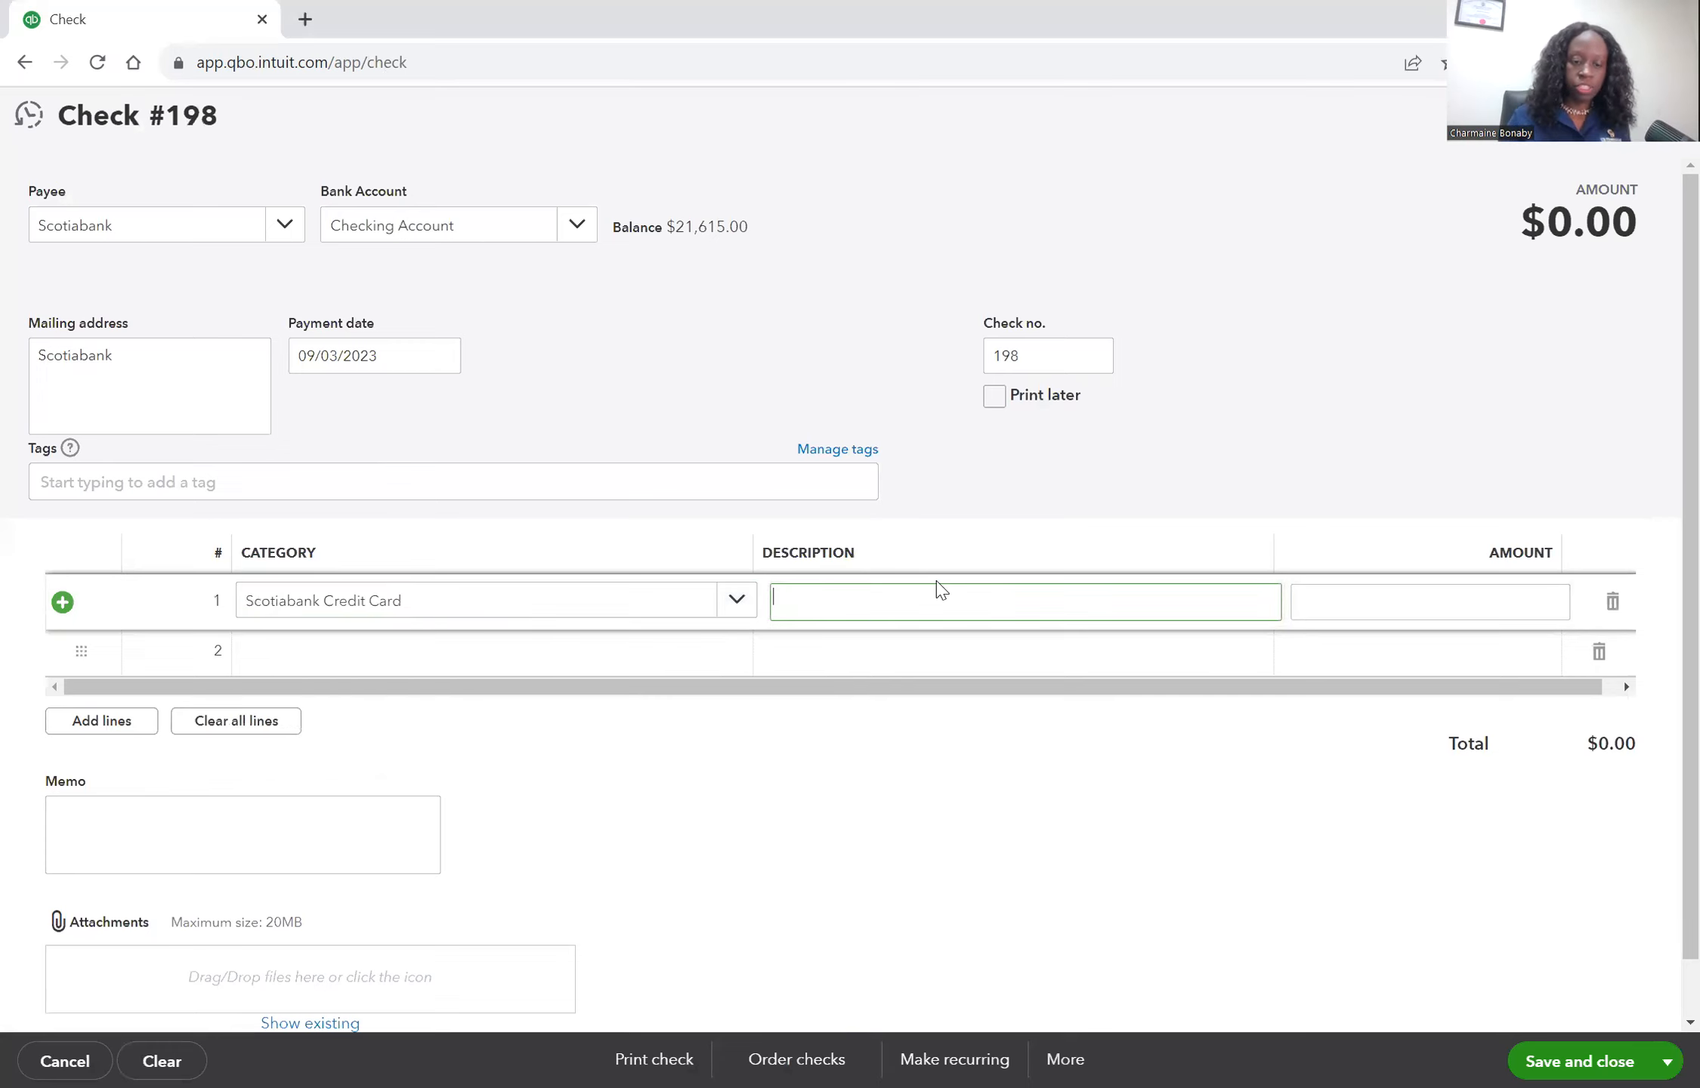
pyautogui.write('payment ')
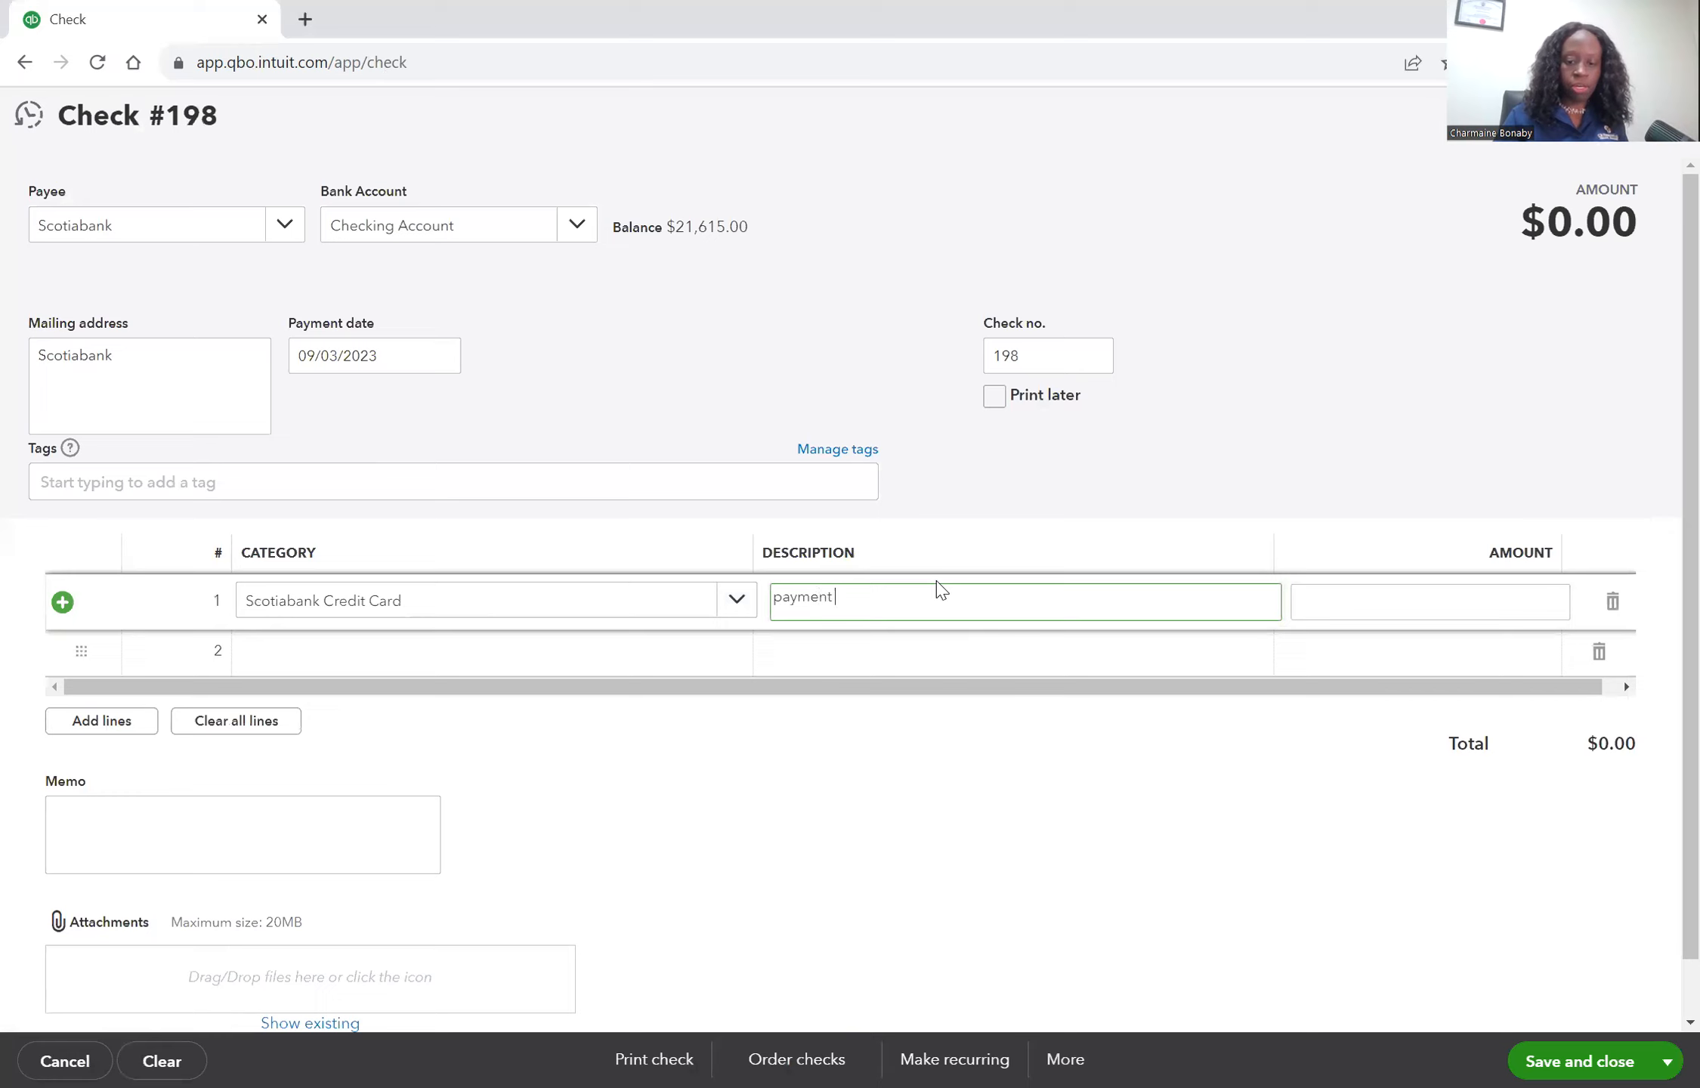
pyautogui.write('on credit card')
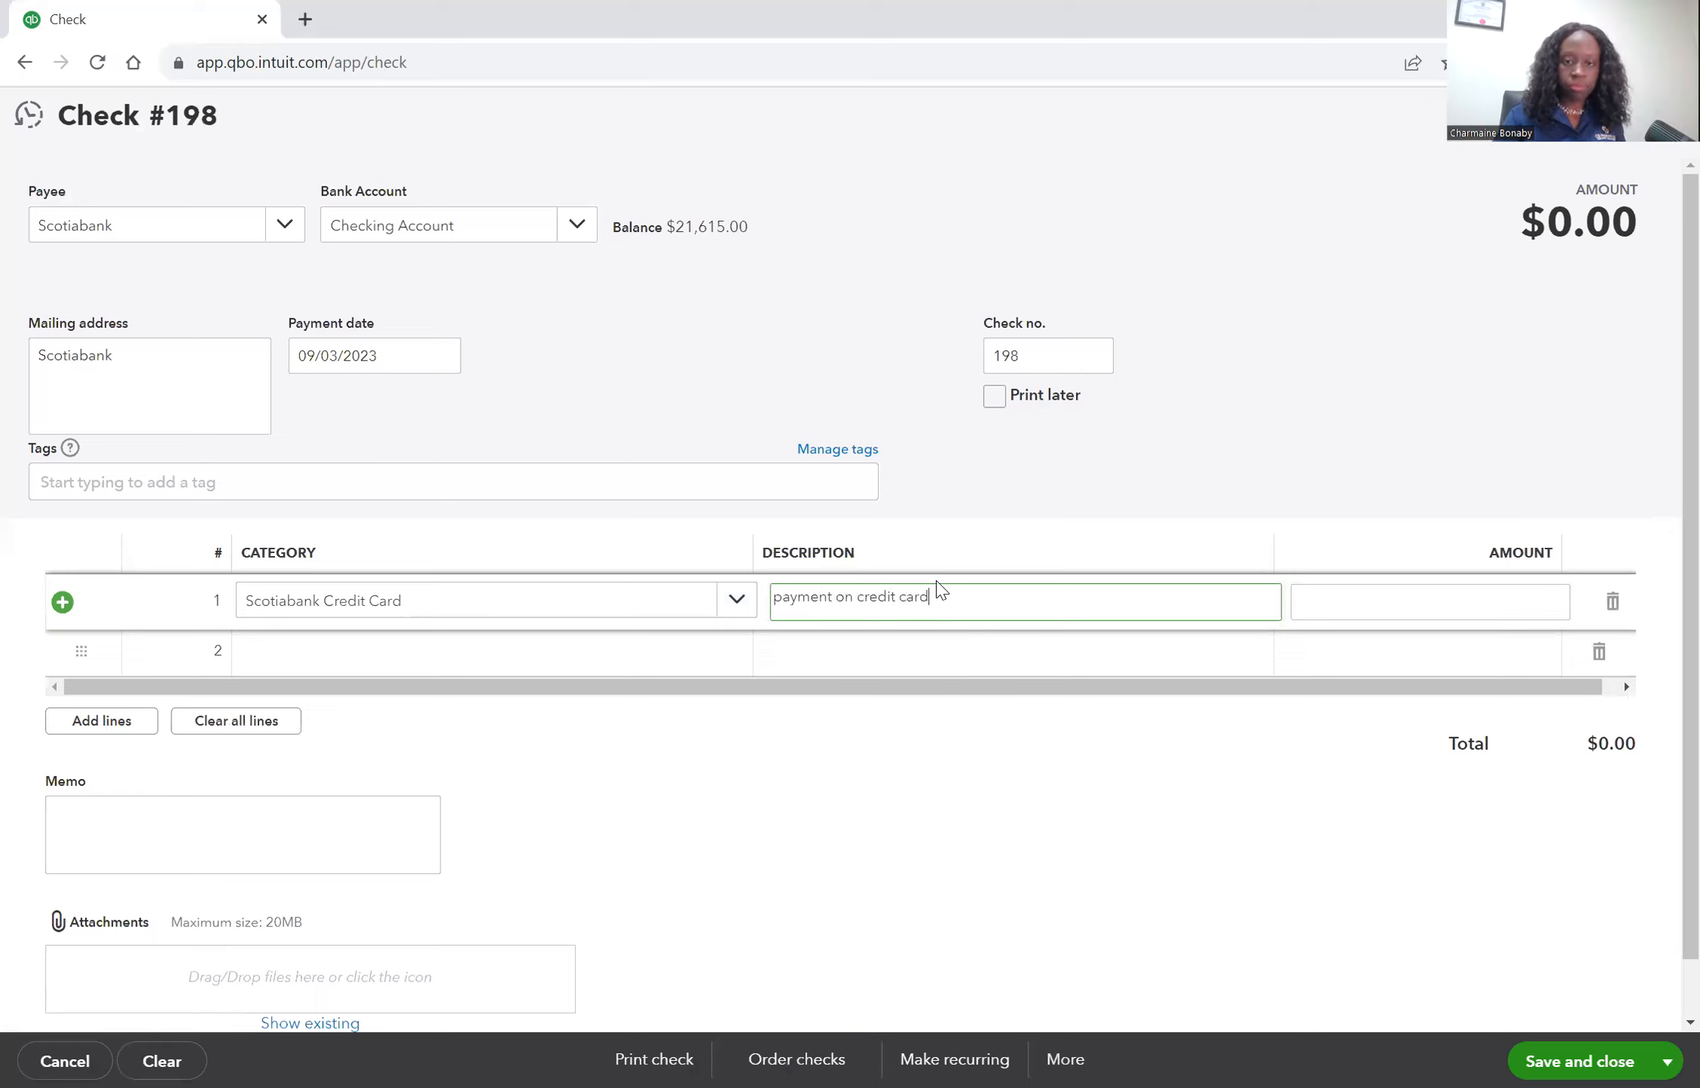
pyautogui.press('Tab')
pyautogui.write('150')
pyautogui.press('Tab')
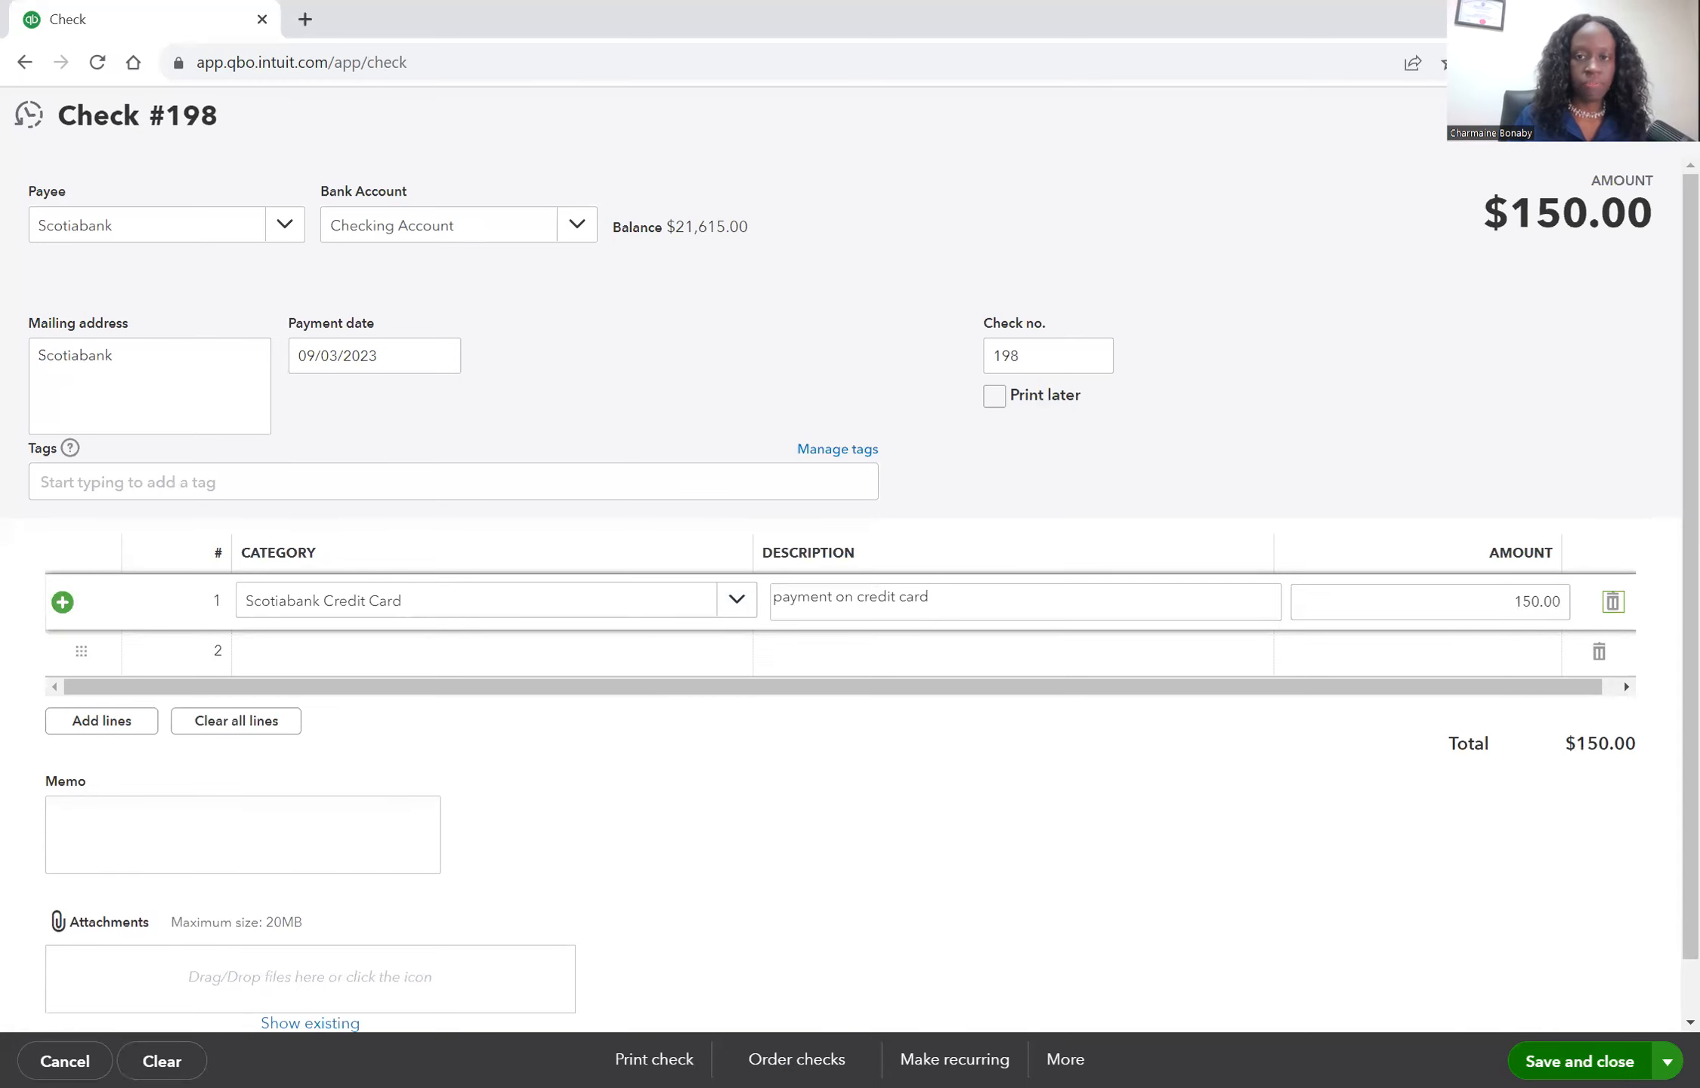
pyautogui.click(1571, 1059)
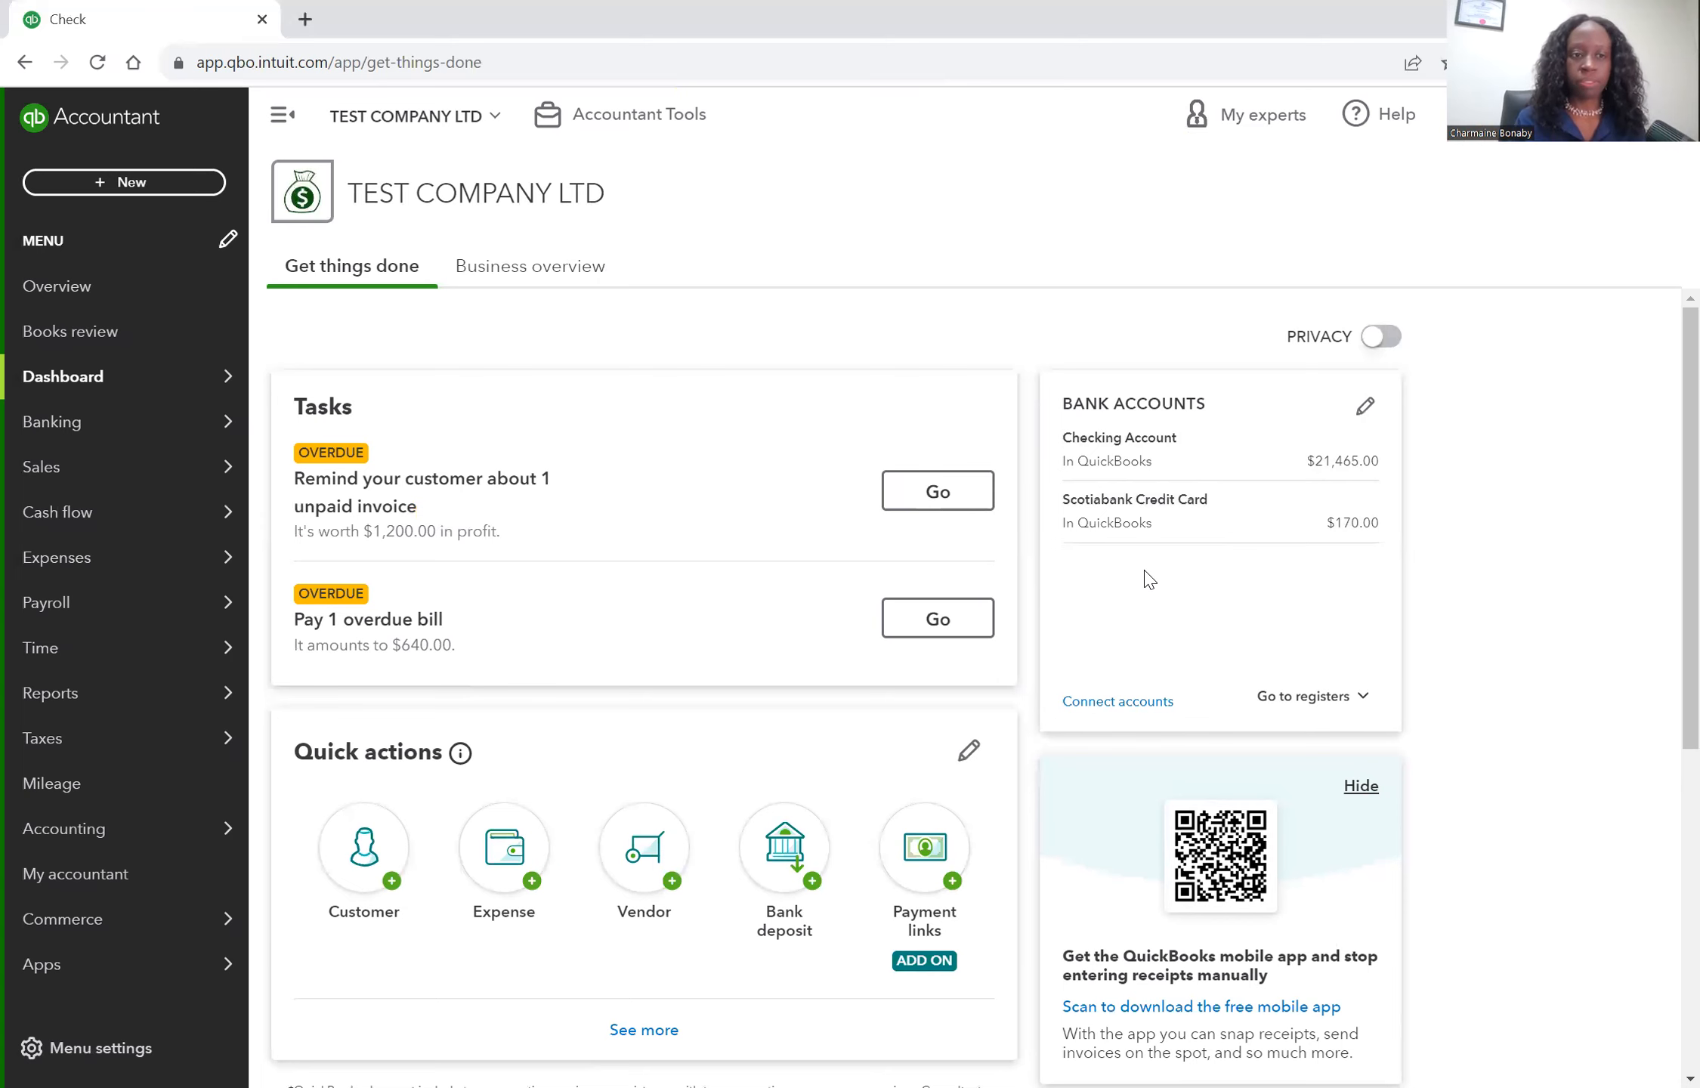
pyautogui.moveTo(110, 678)
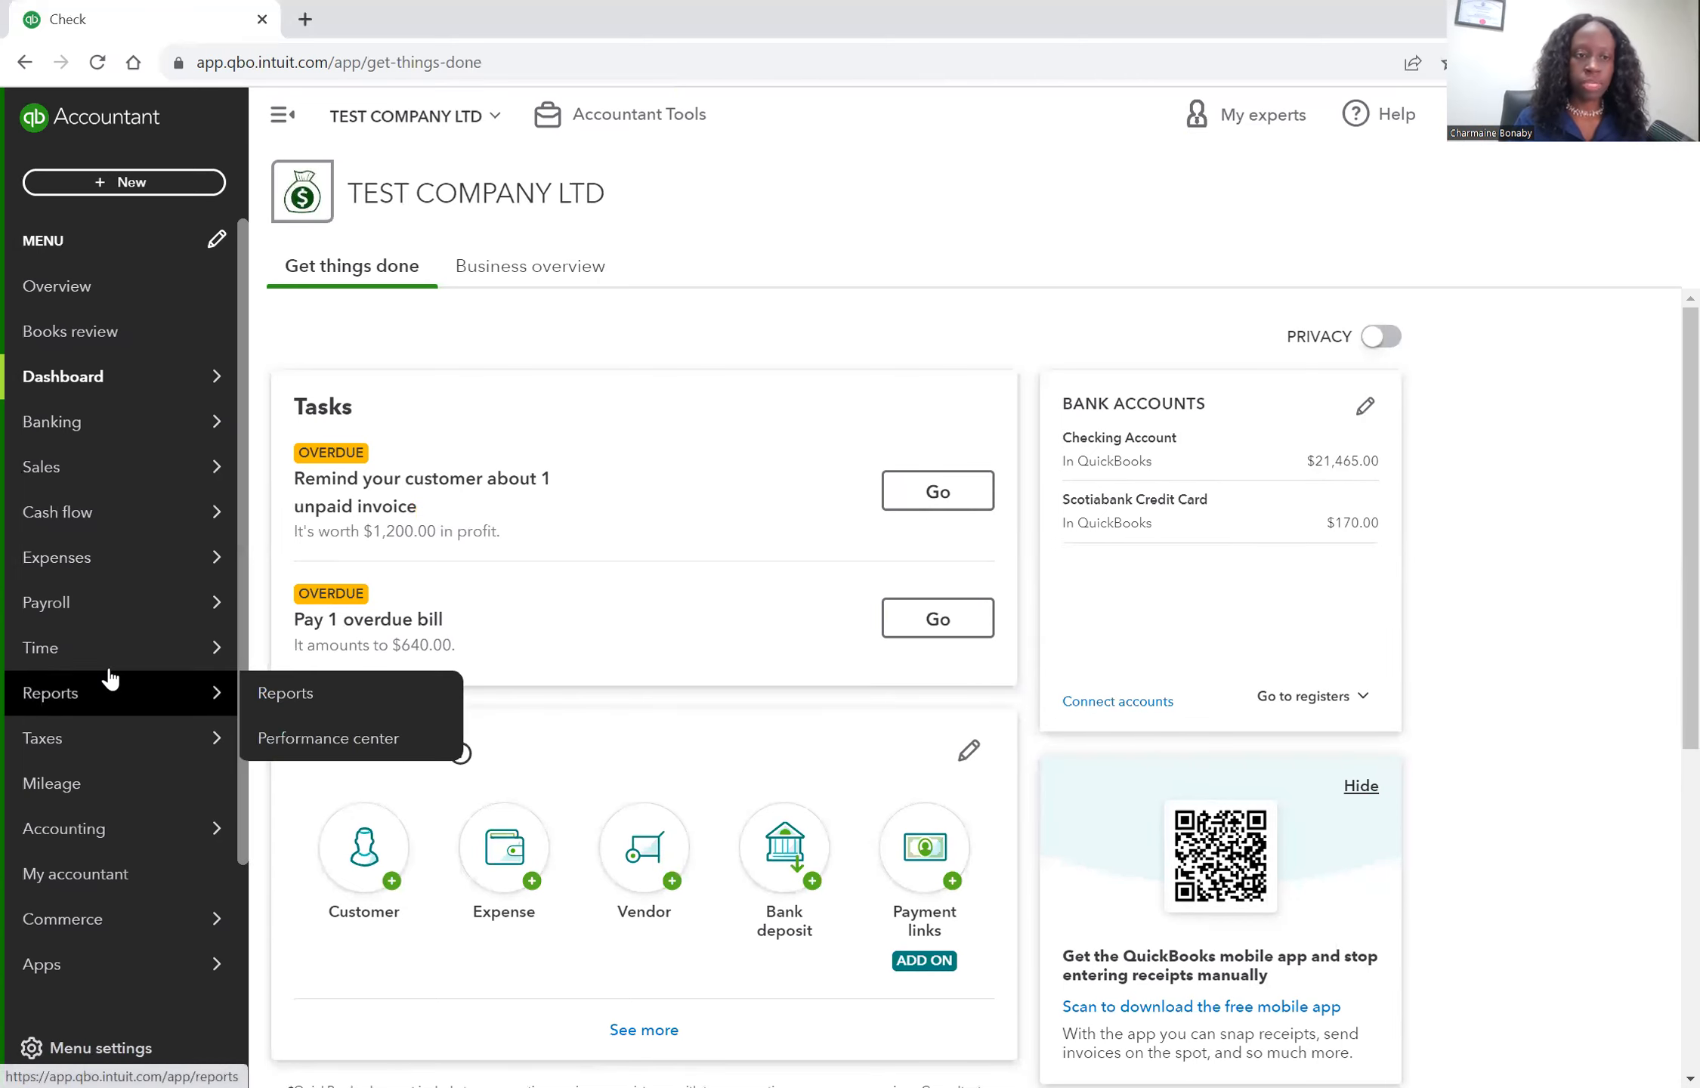
# Open the Balance Sheet report and run it for This Year-to-date.
pyautogui.click(294, 706)
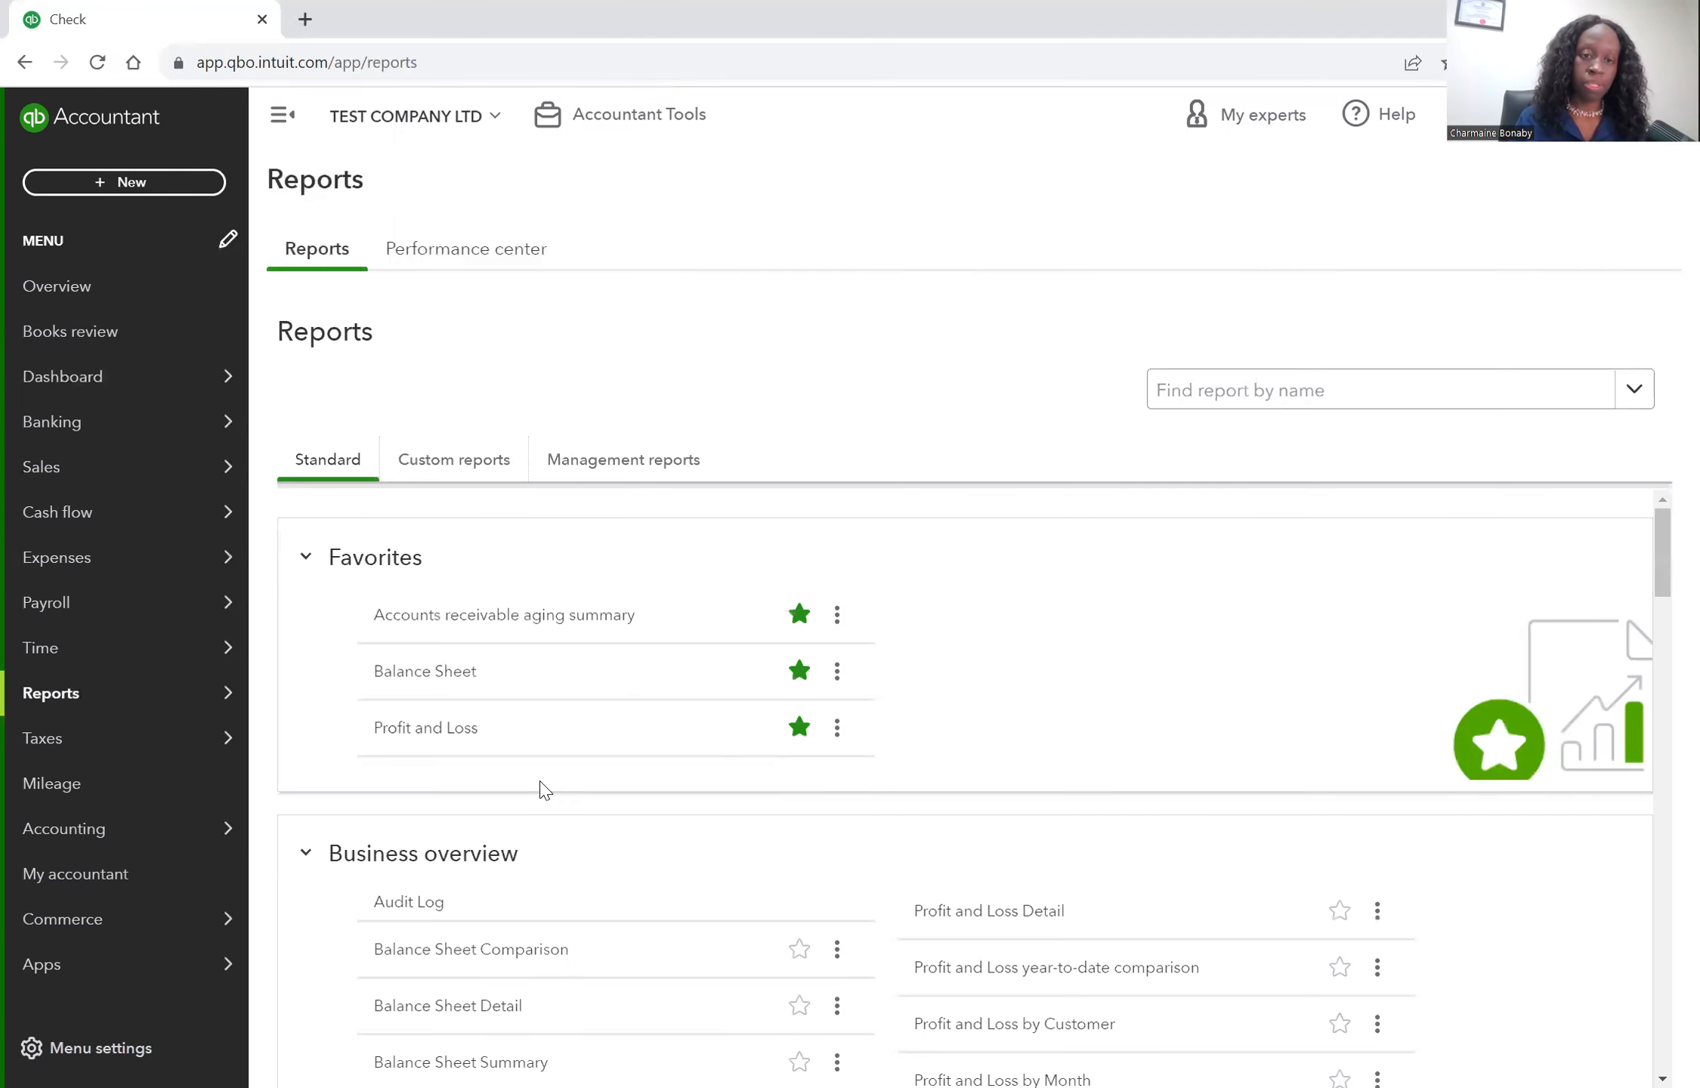
pyautogui.click(417, 678)
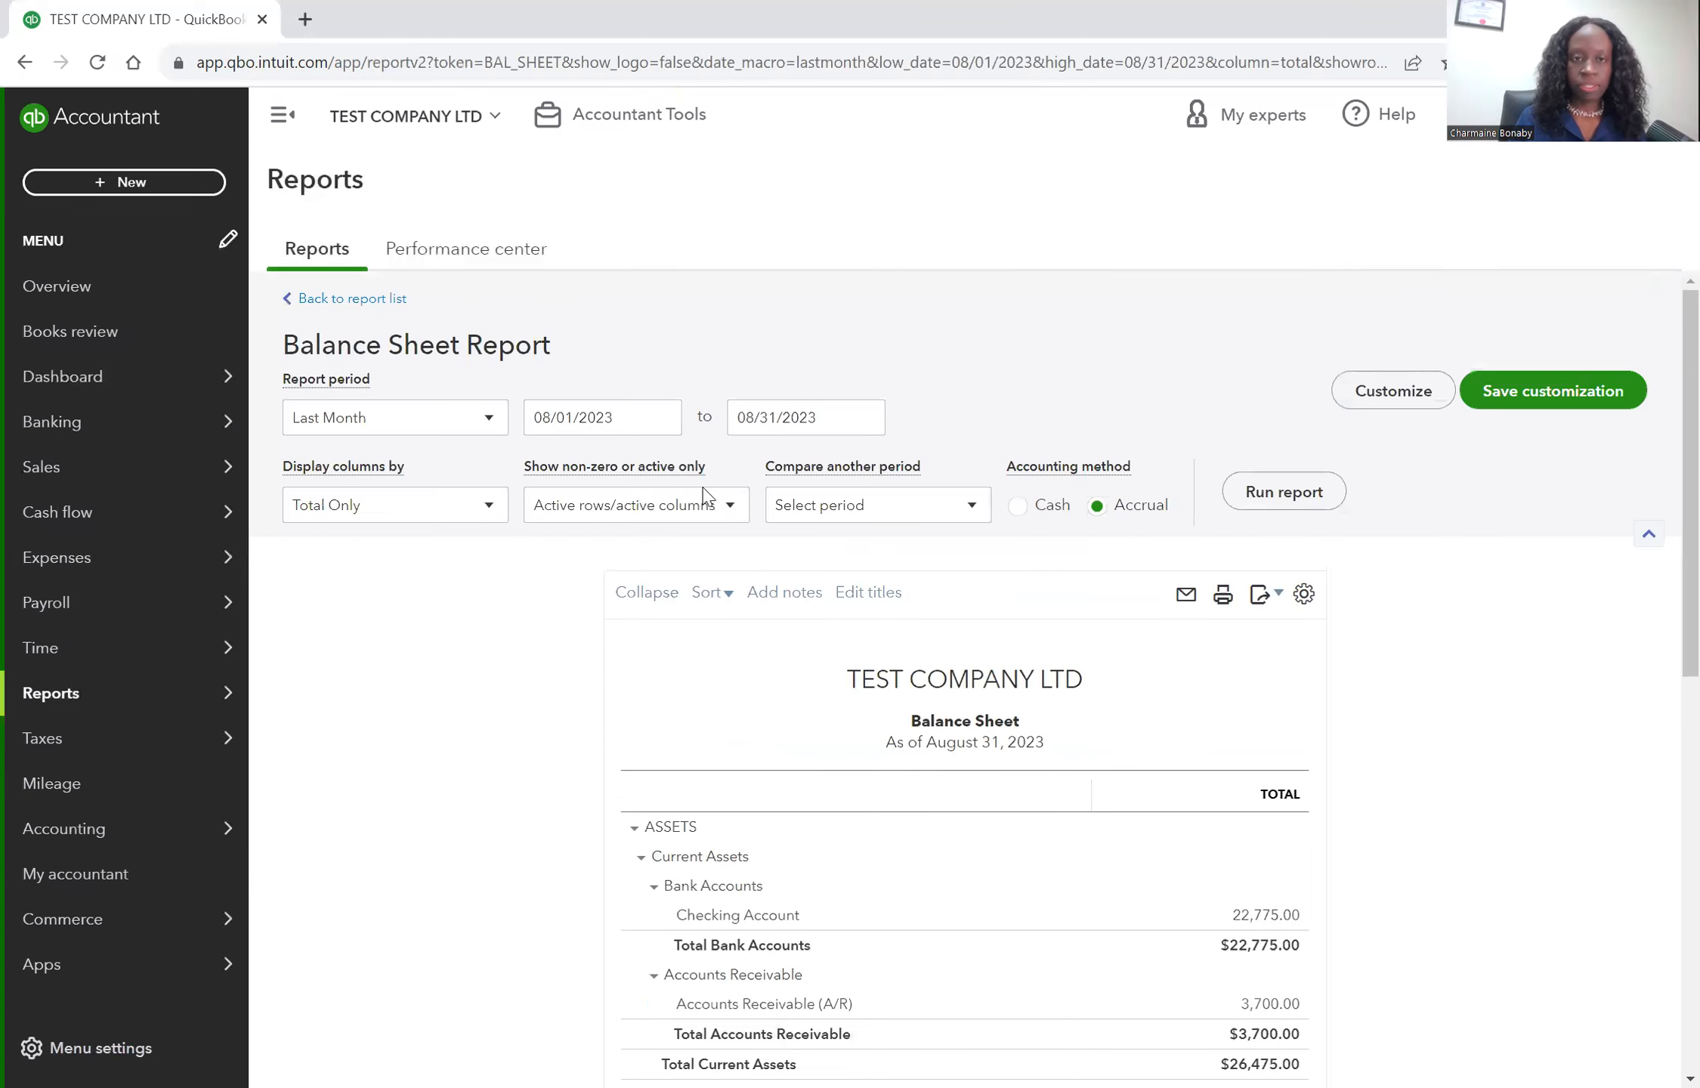
pyautogui.click(491, 419)
pyautogui.scroll(3, 500, 467)
pyautogui.scroll(1, 499, 468)
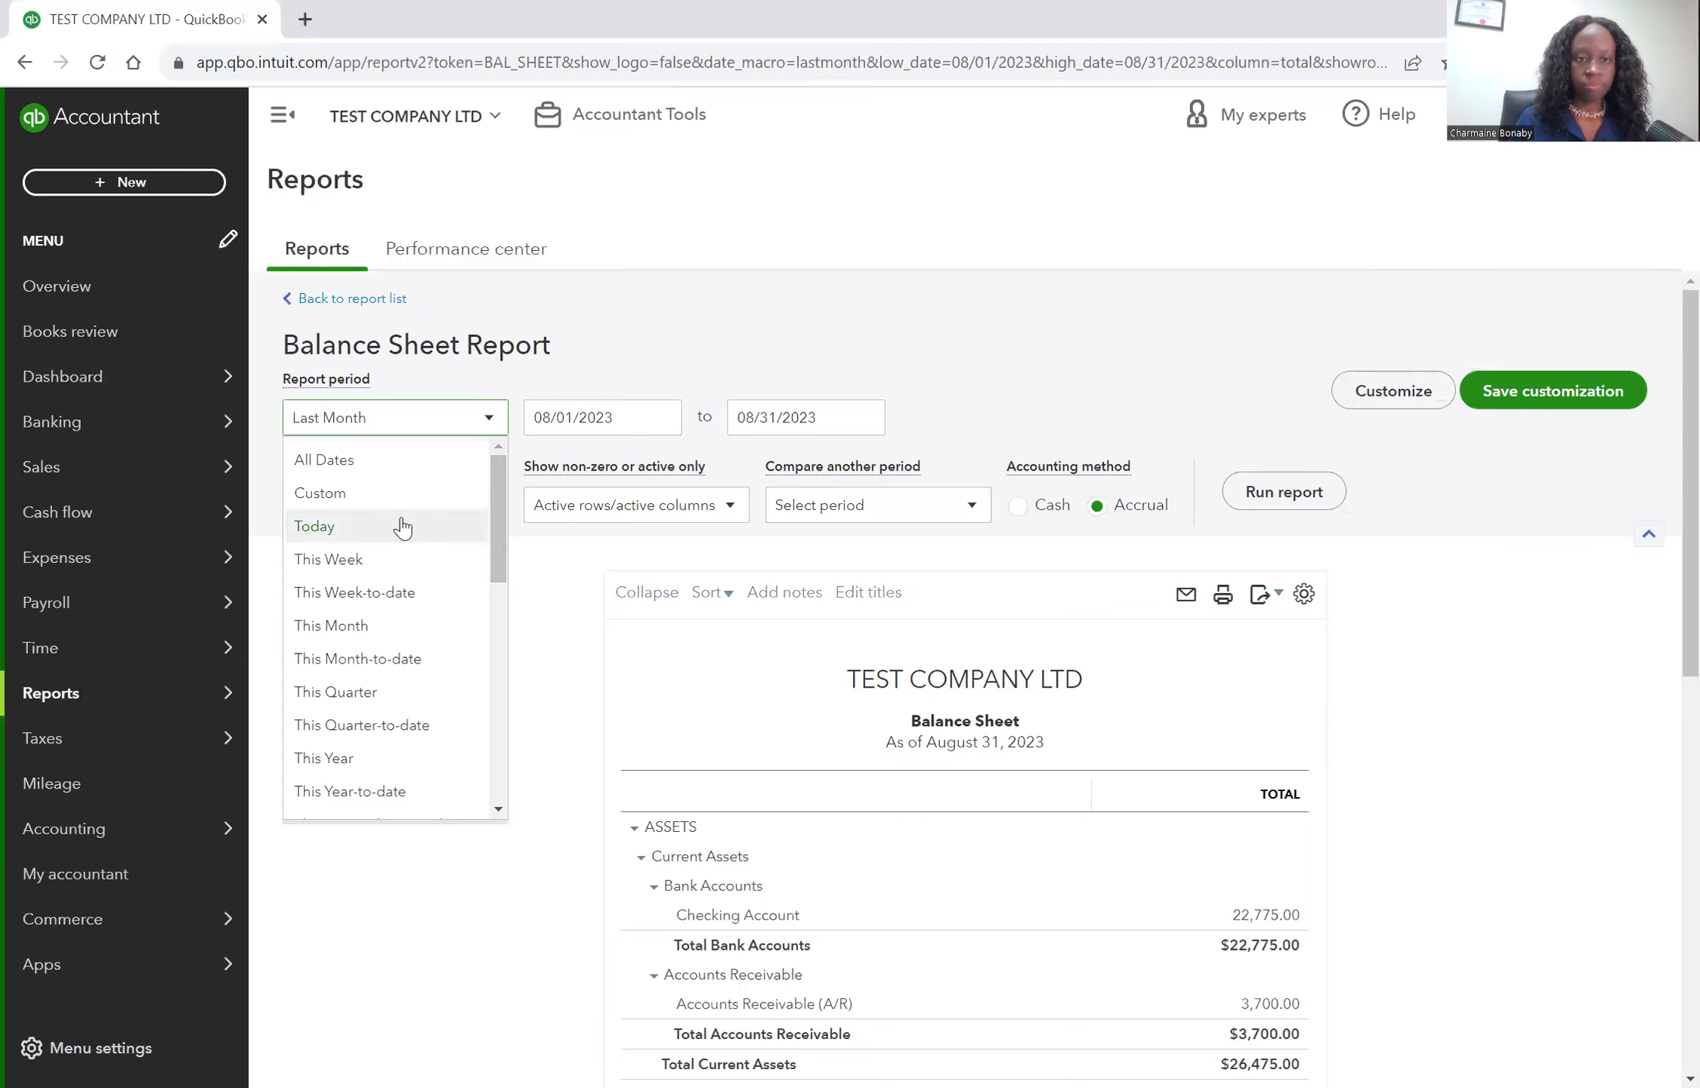
pyautogui.click(400, 791)
pyautogui.click(1260, 493)
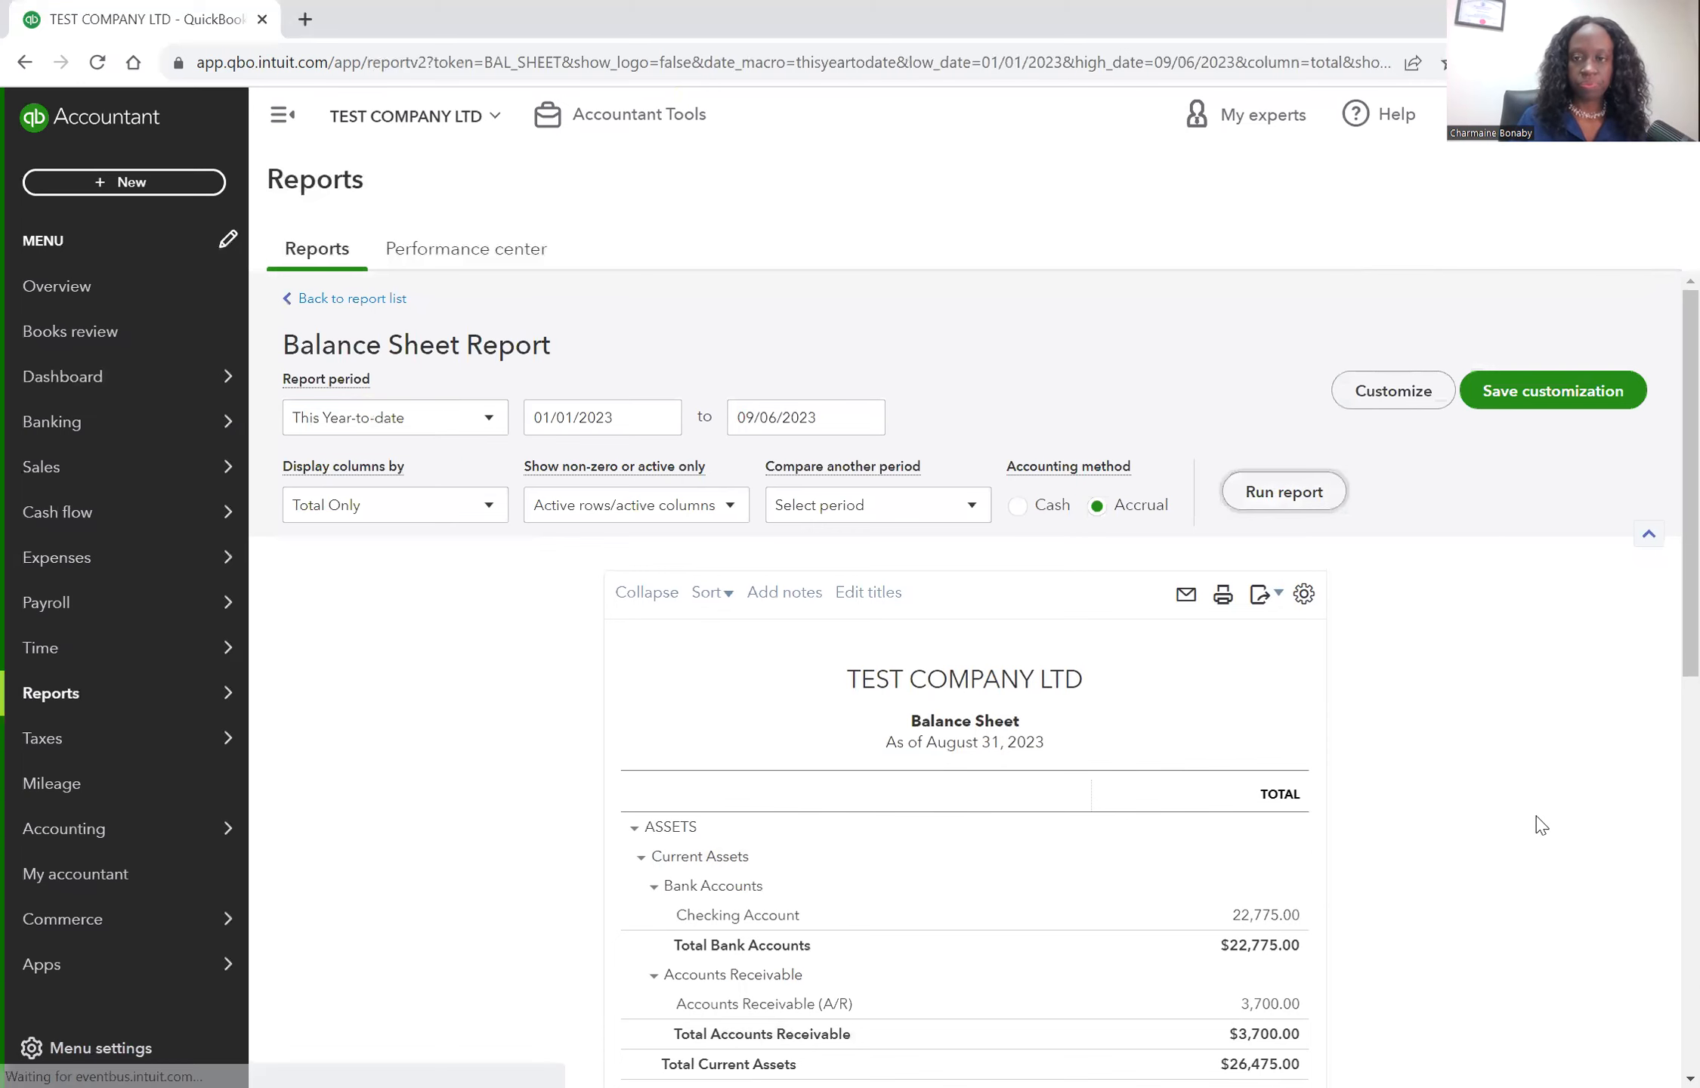
# Examine the Scotiabank Credit Card balance and its transaction detail, then return to the Balance Sheet.
pyautogui.scroll(-3, 1537, 822)
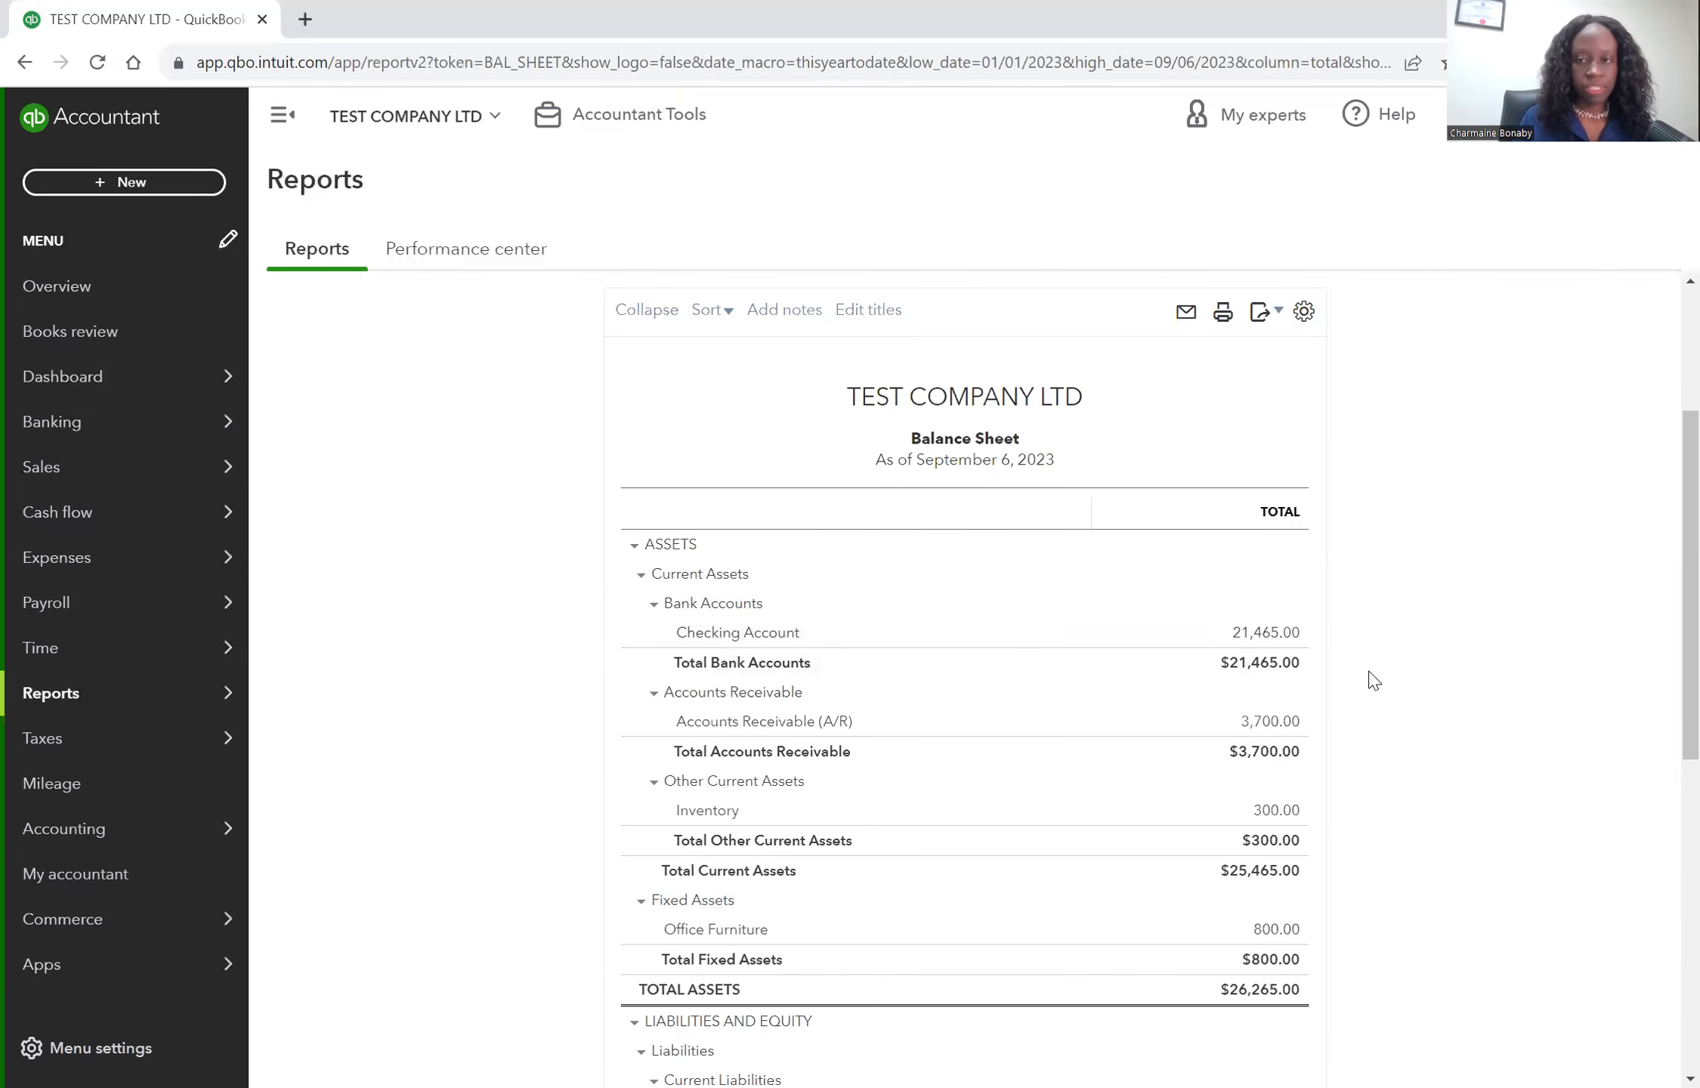
pyautogui.scroll(-5, 1380, 744)
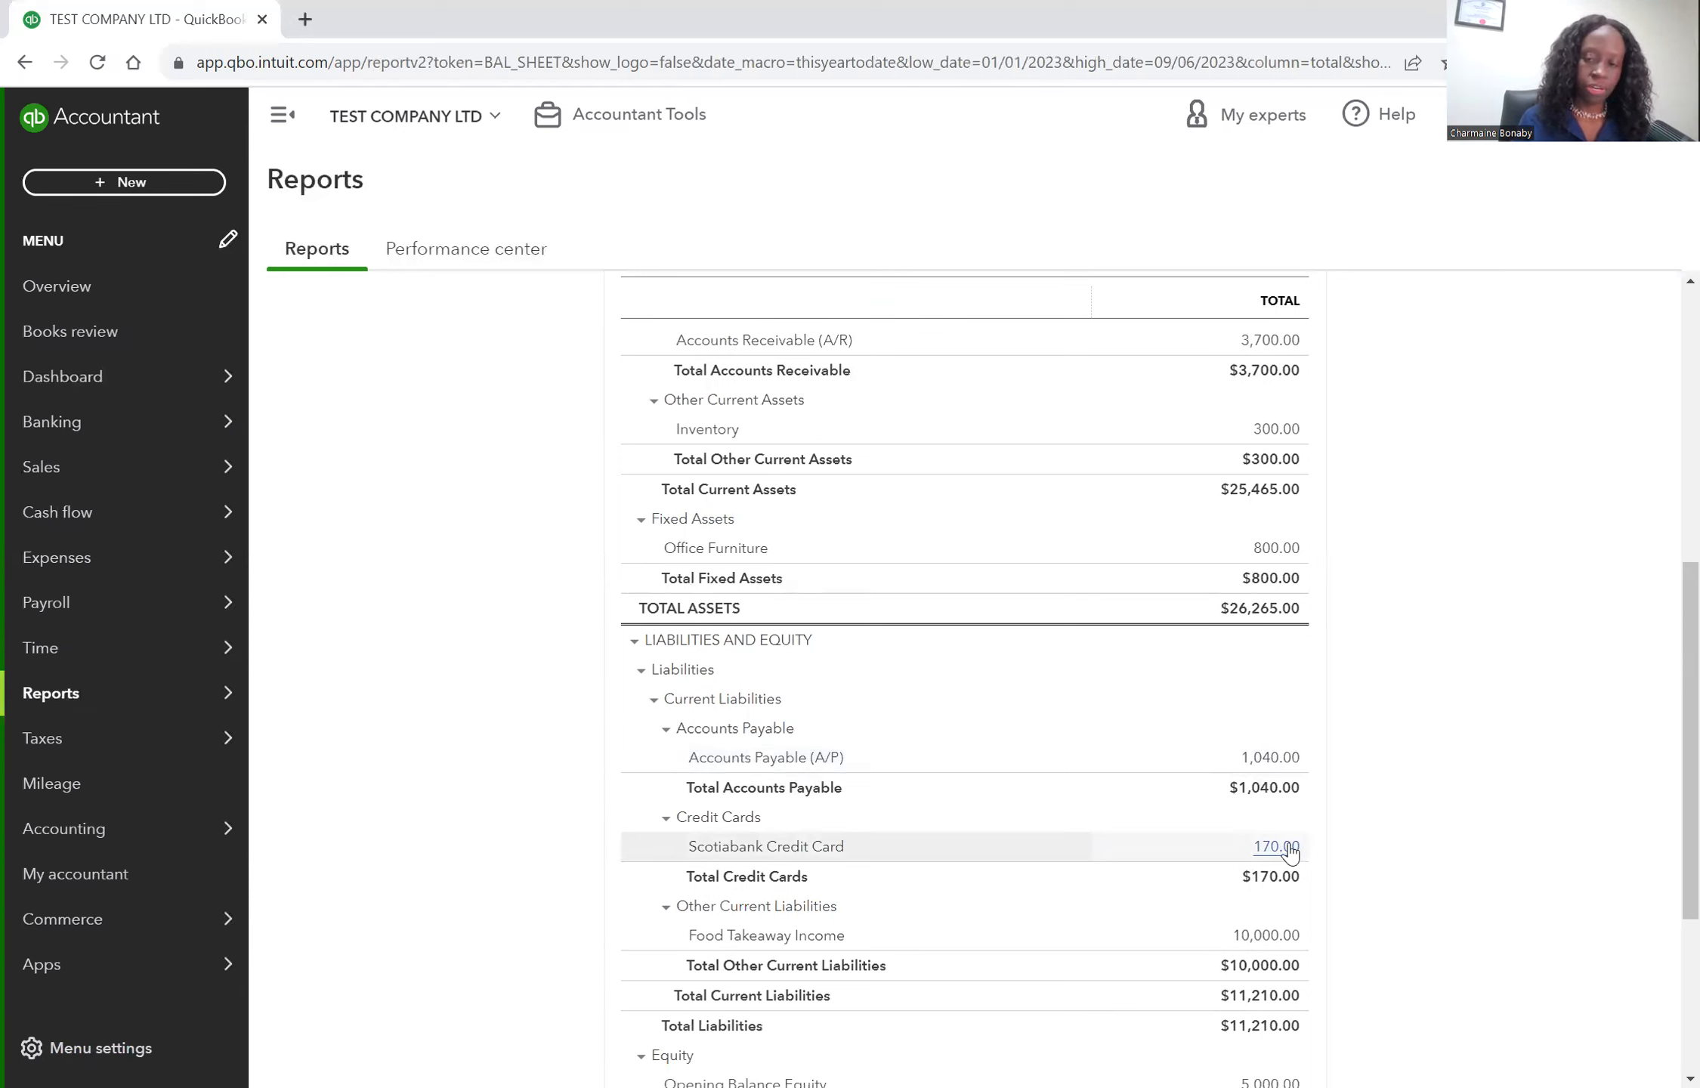
pyautogui.click(1288, 849)
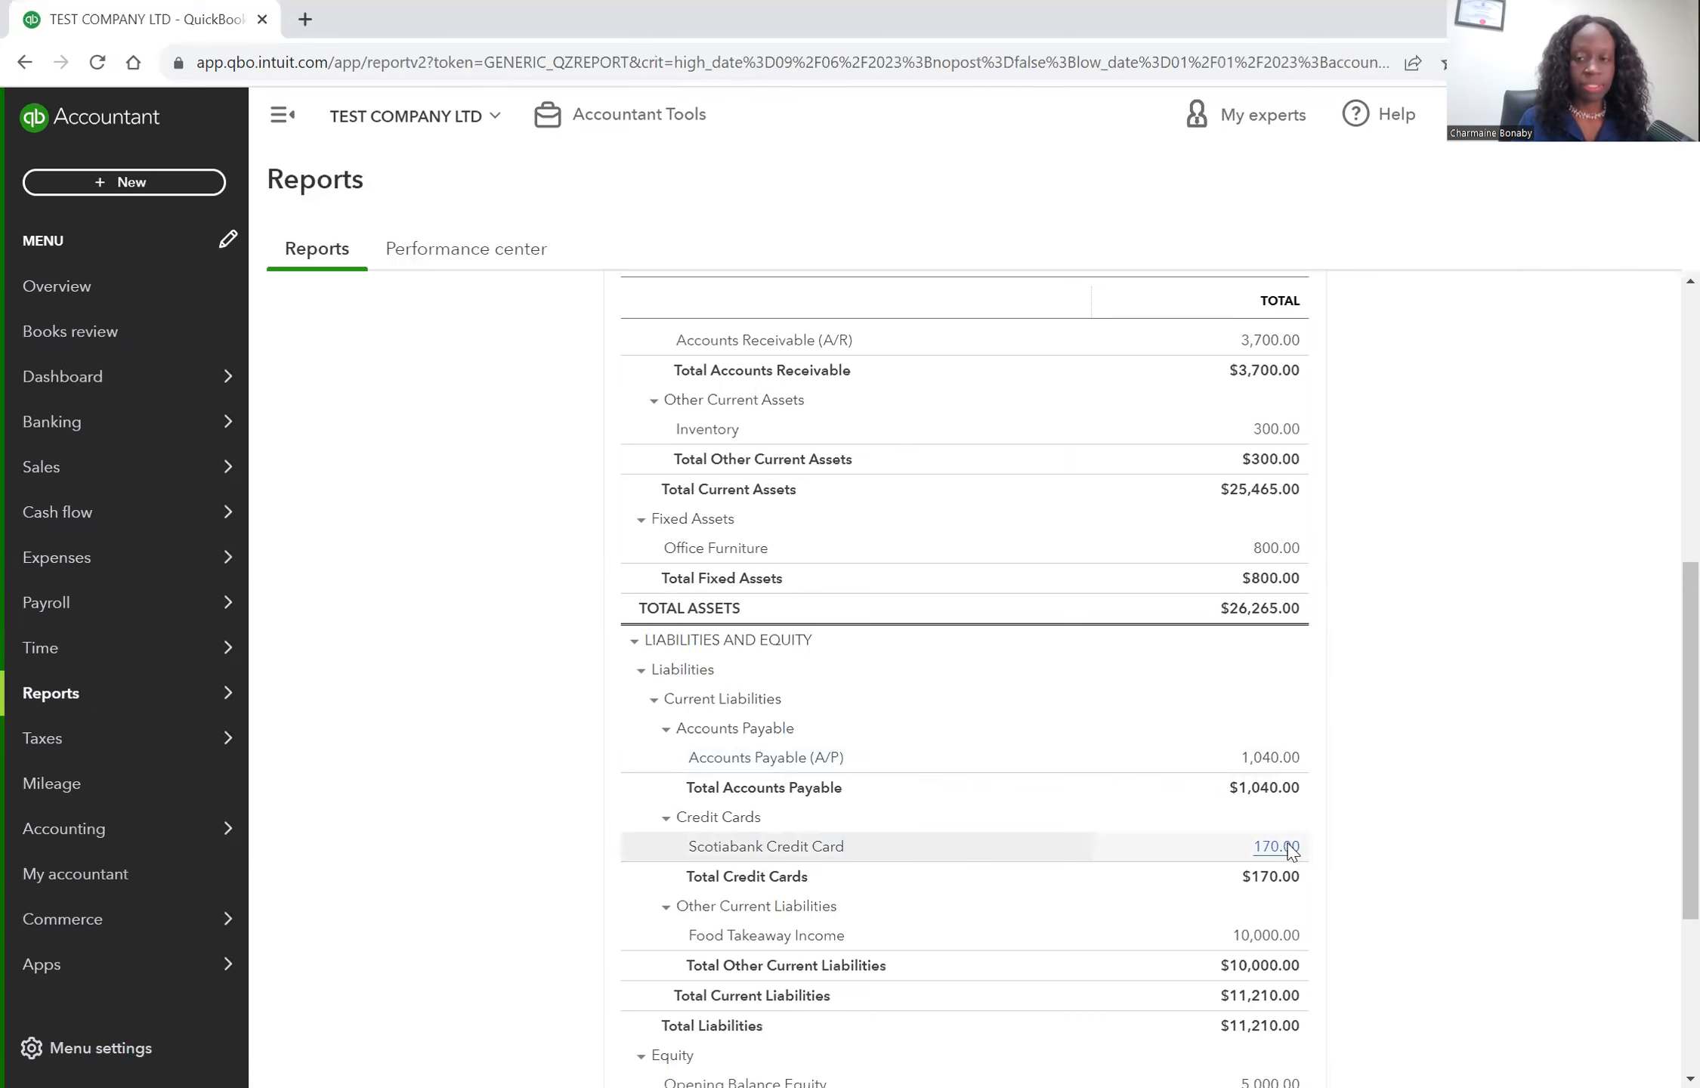
pyautogui.moveTo(1112, 1079); pyautogui.dragTo(1350, 1079)
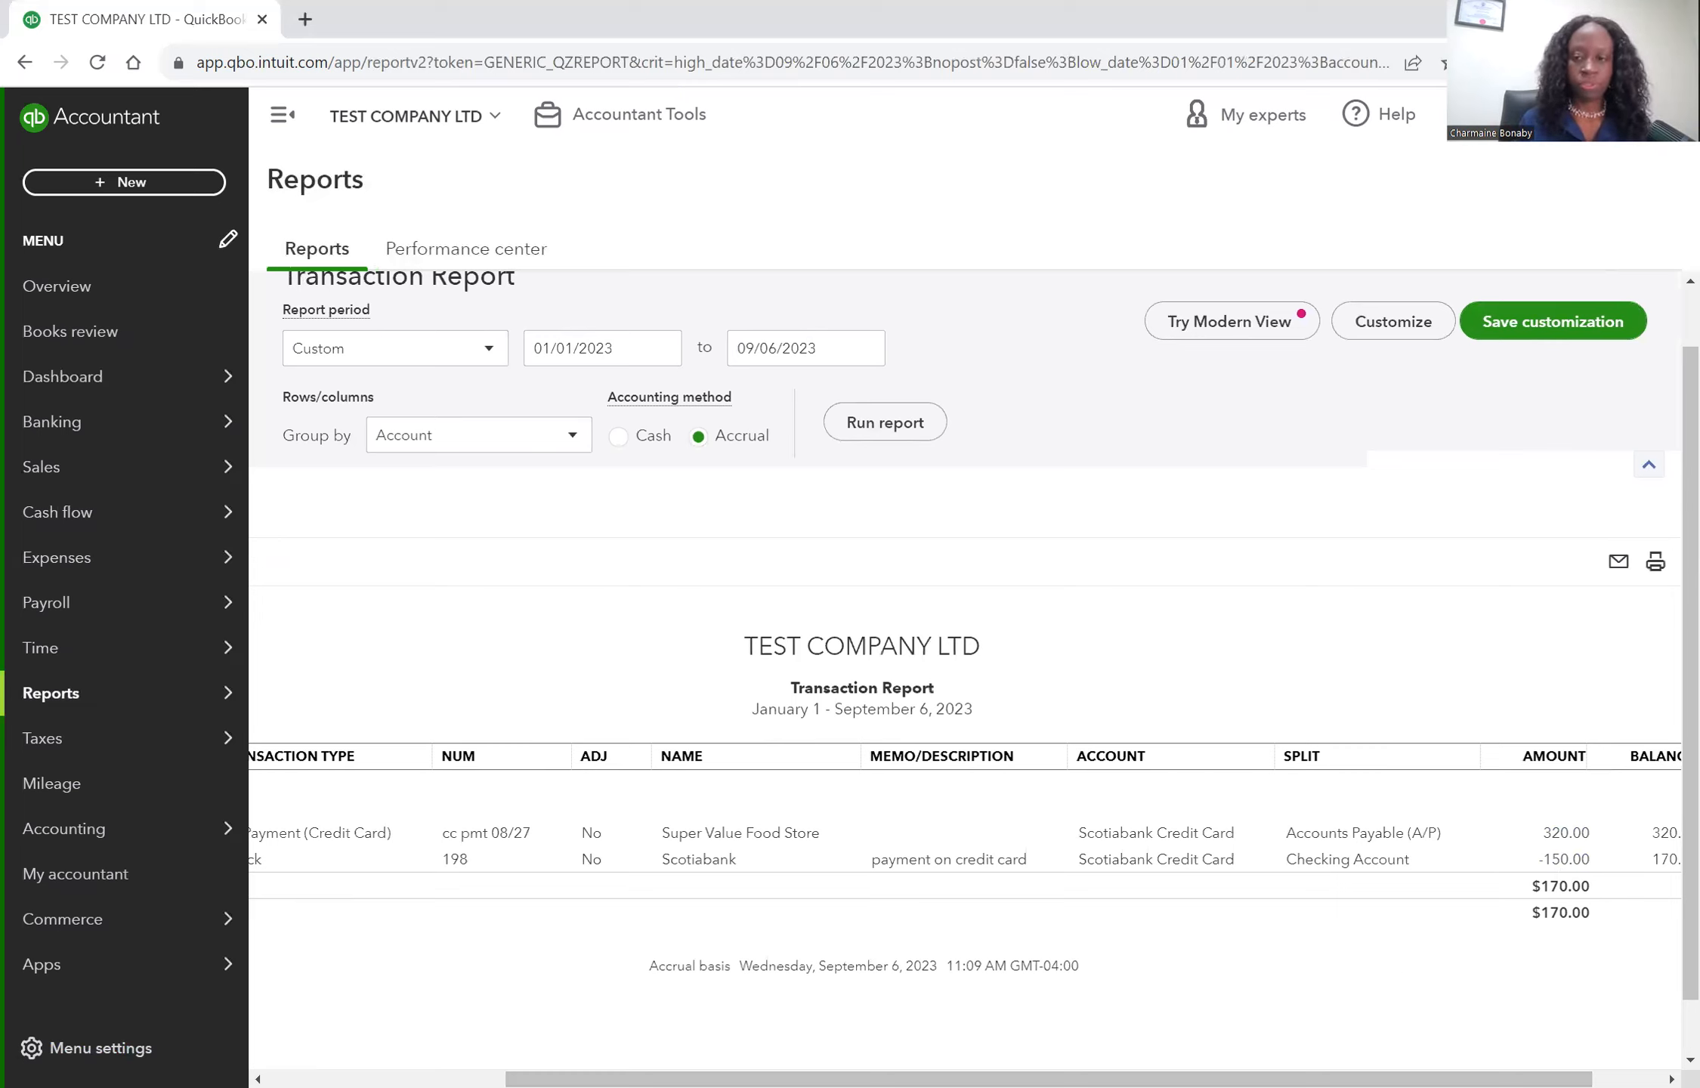
pyautogui.click(429, 304)
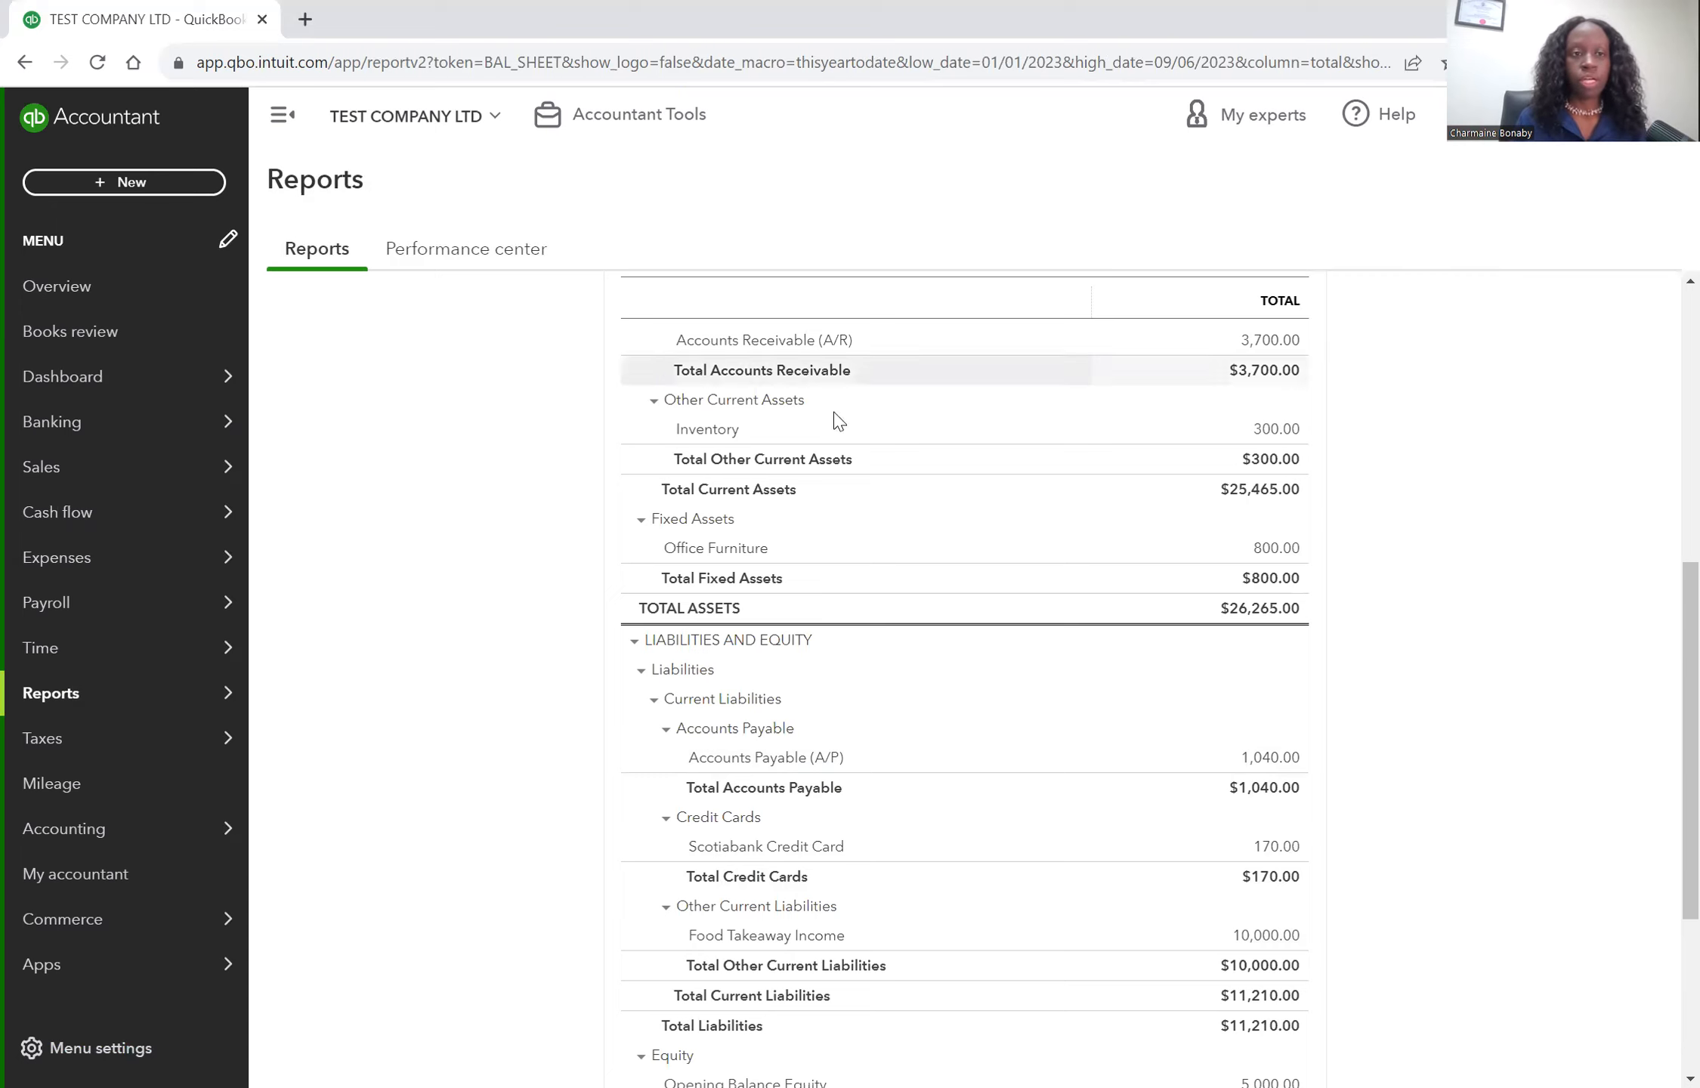
# Start a new bill and add a new vendor Tops Building Co. as its vendor.
pyautogui.click(97, 385)
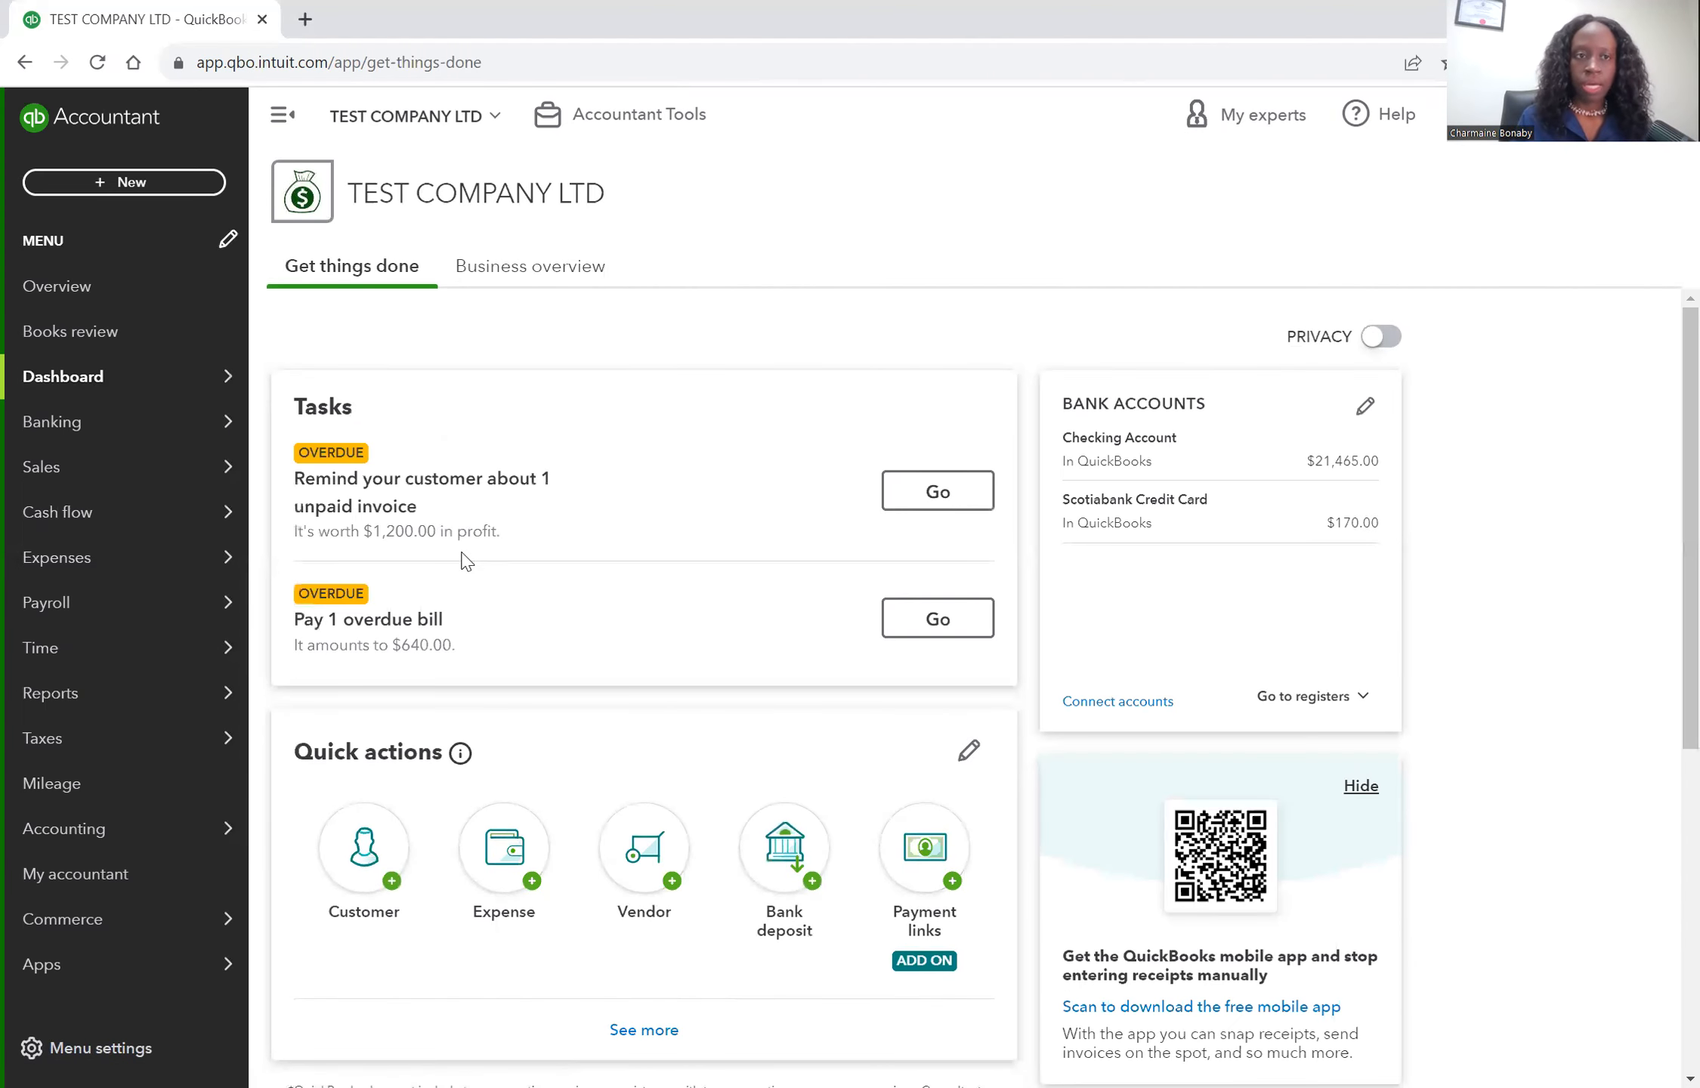
pyautogui.click(127, 183)
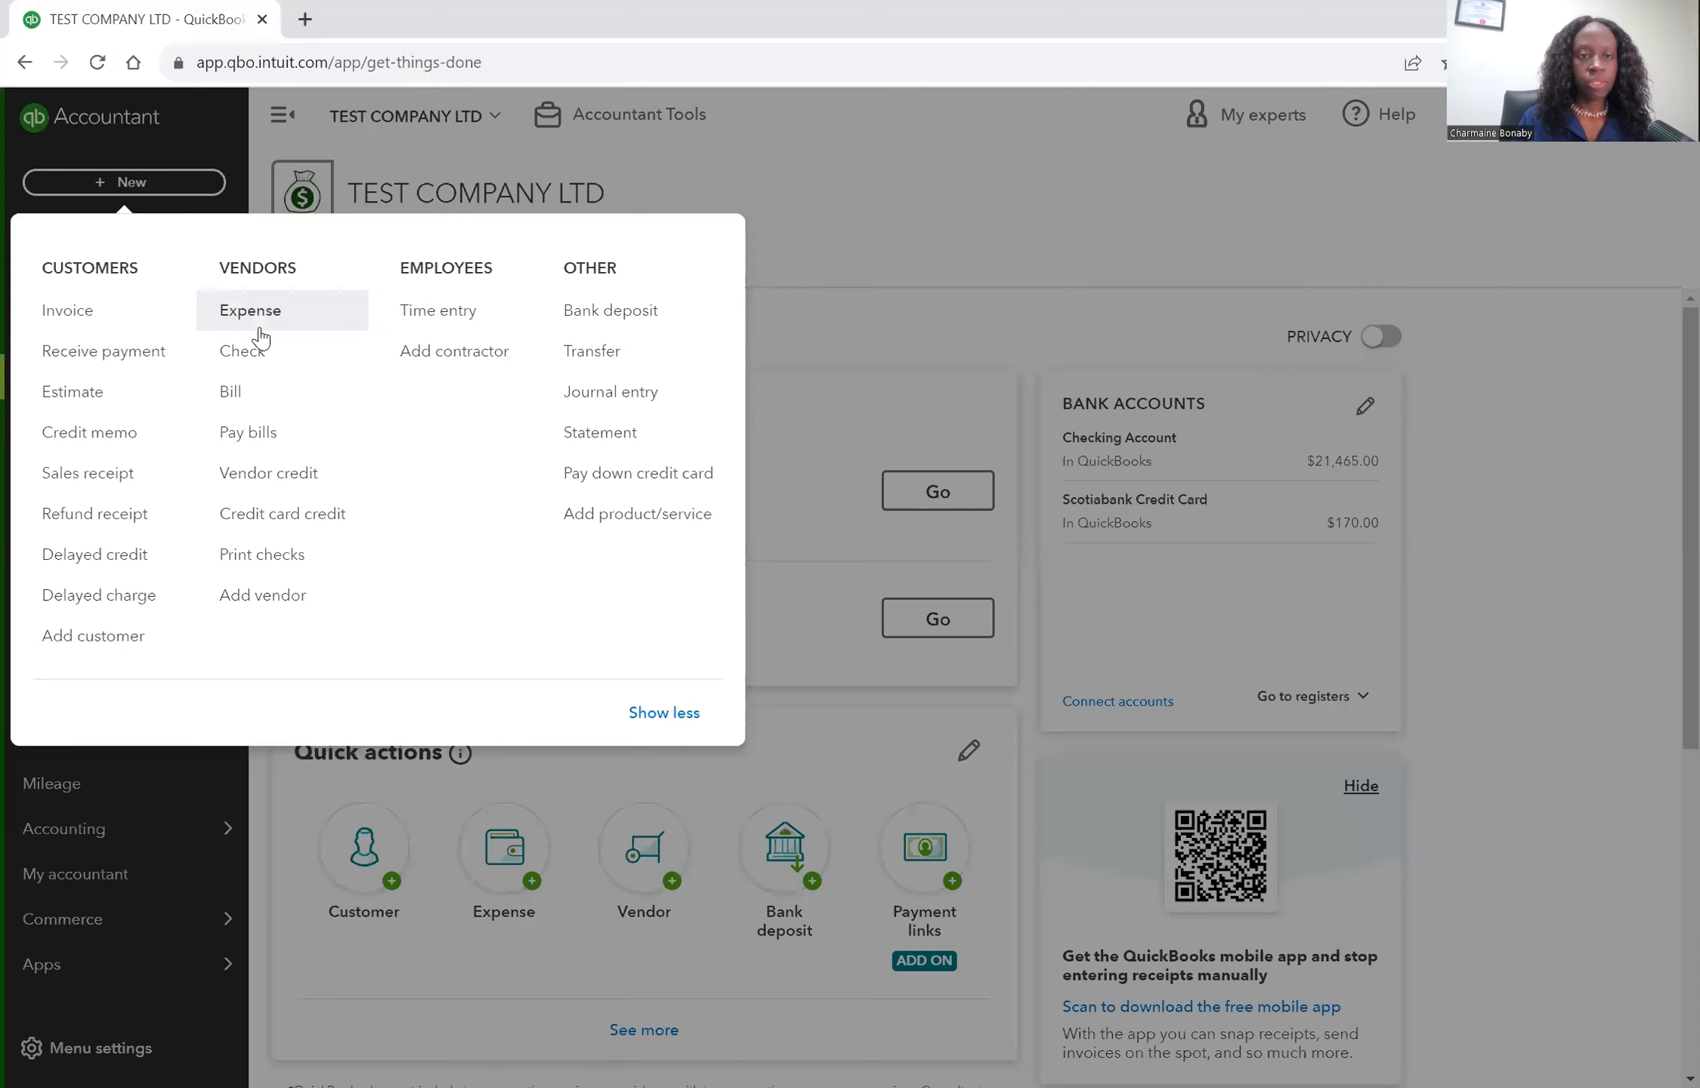
pyautogui.click(233, 392)
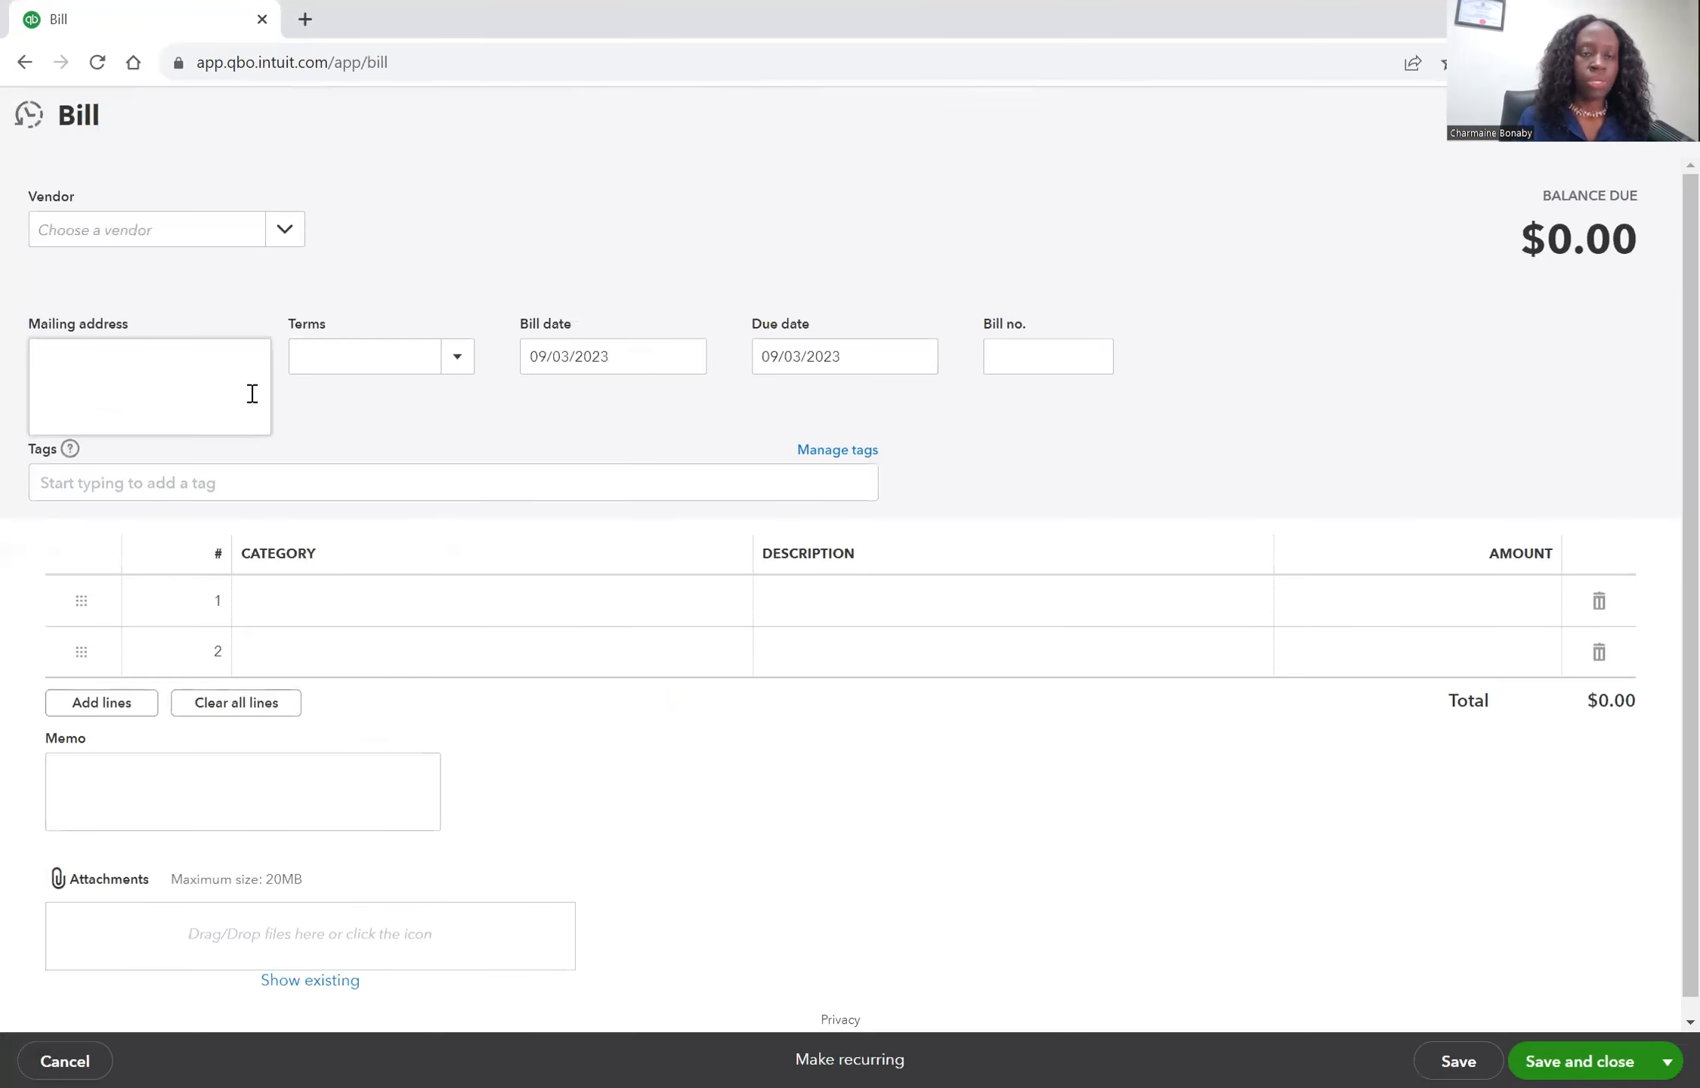
pyautogui.click(287, 233)
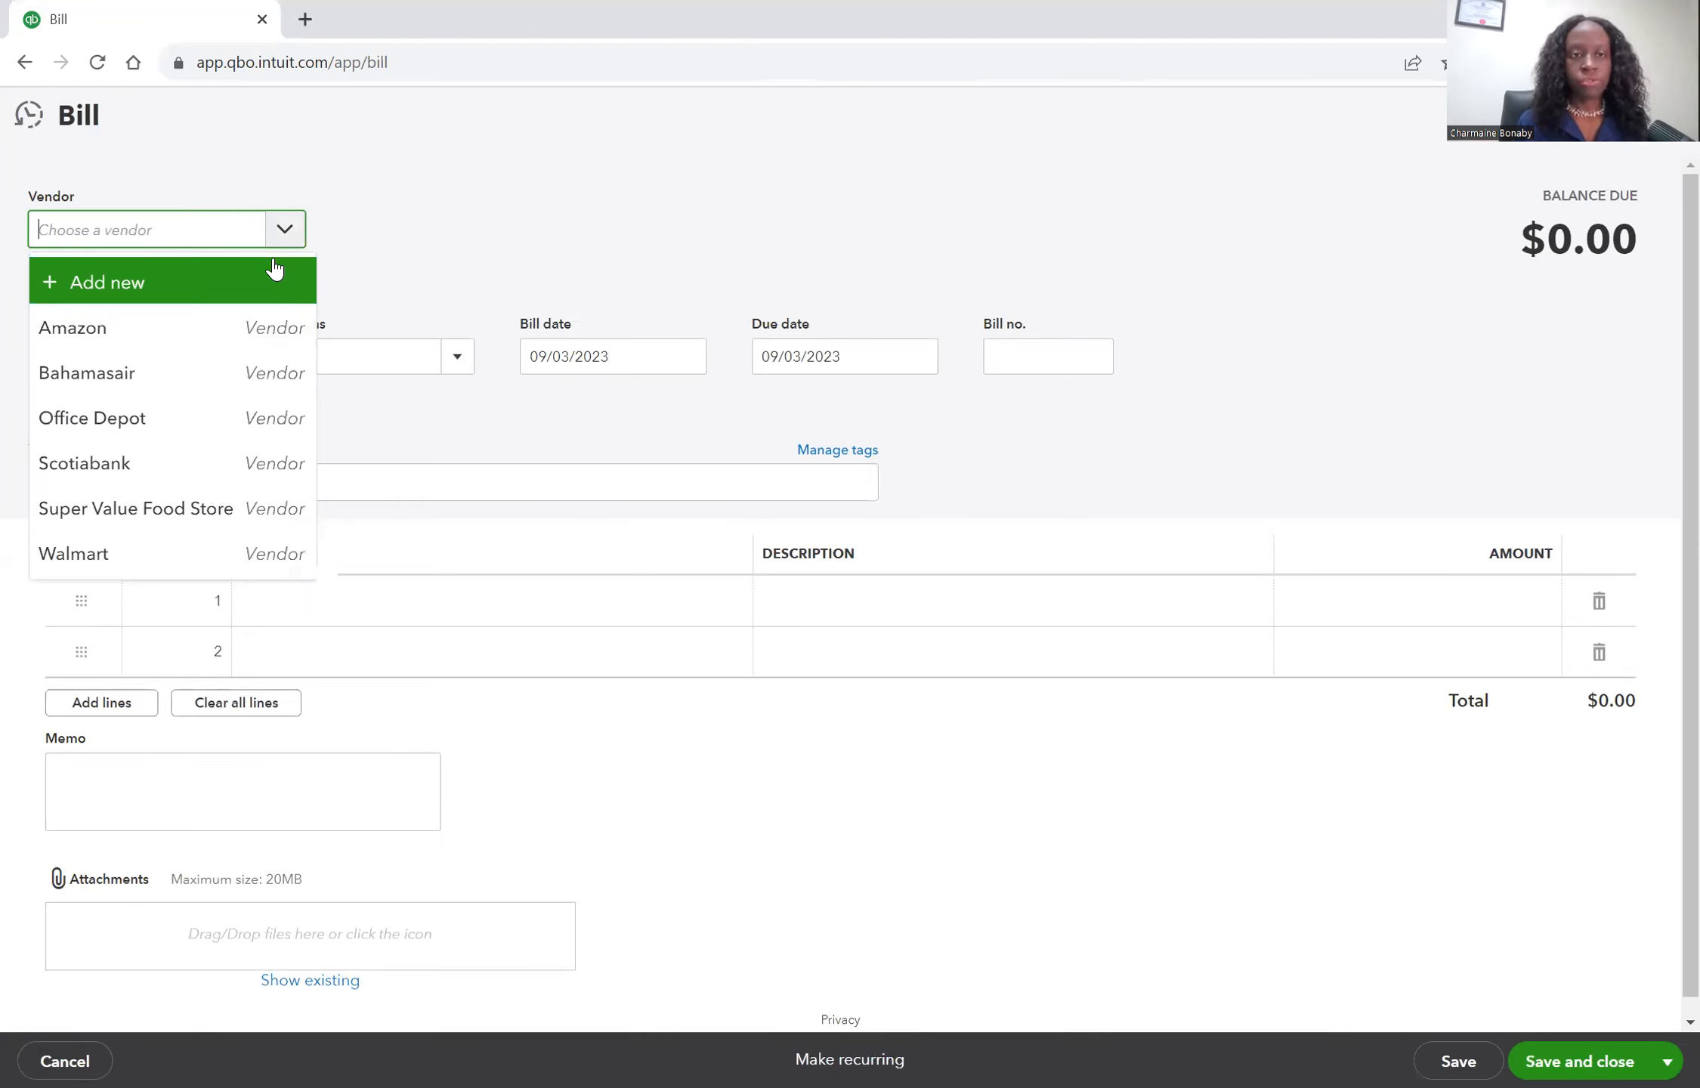
pyautogui.click(240, 280)
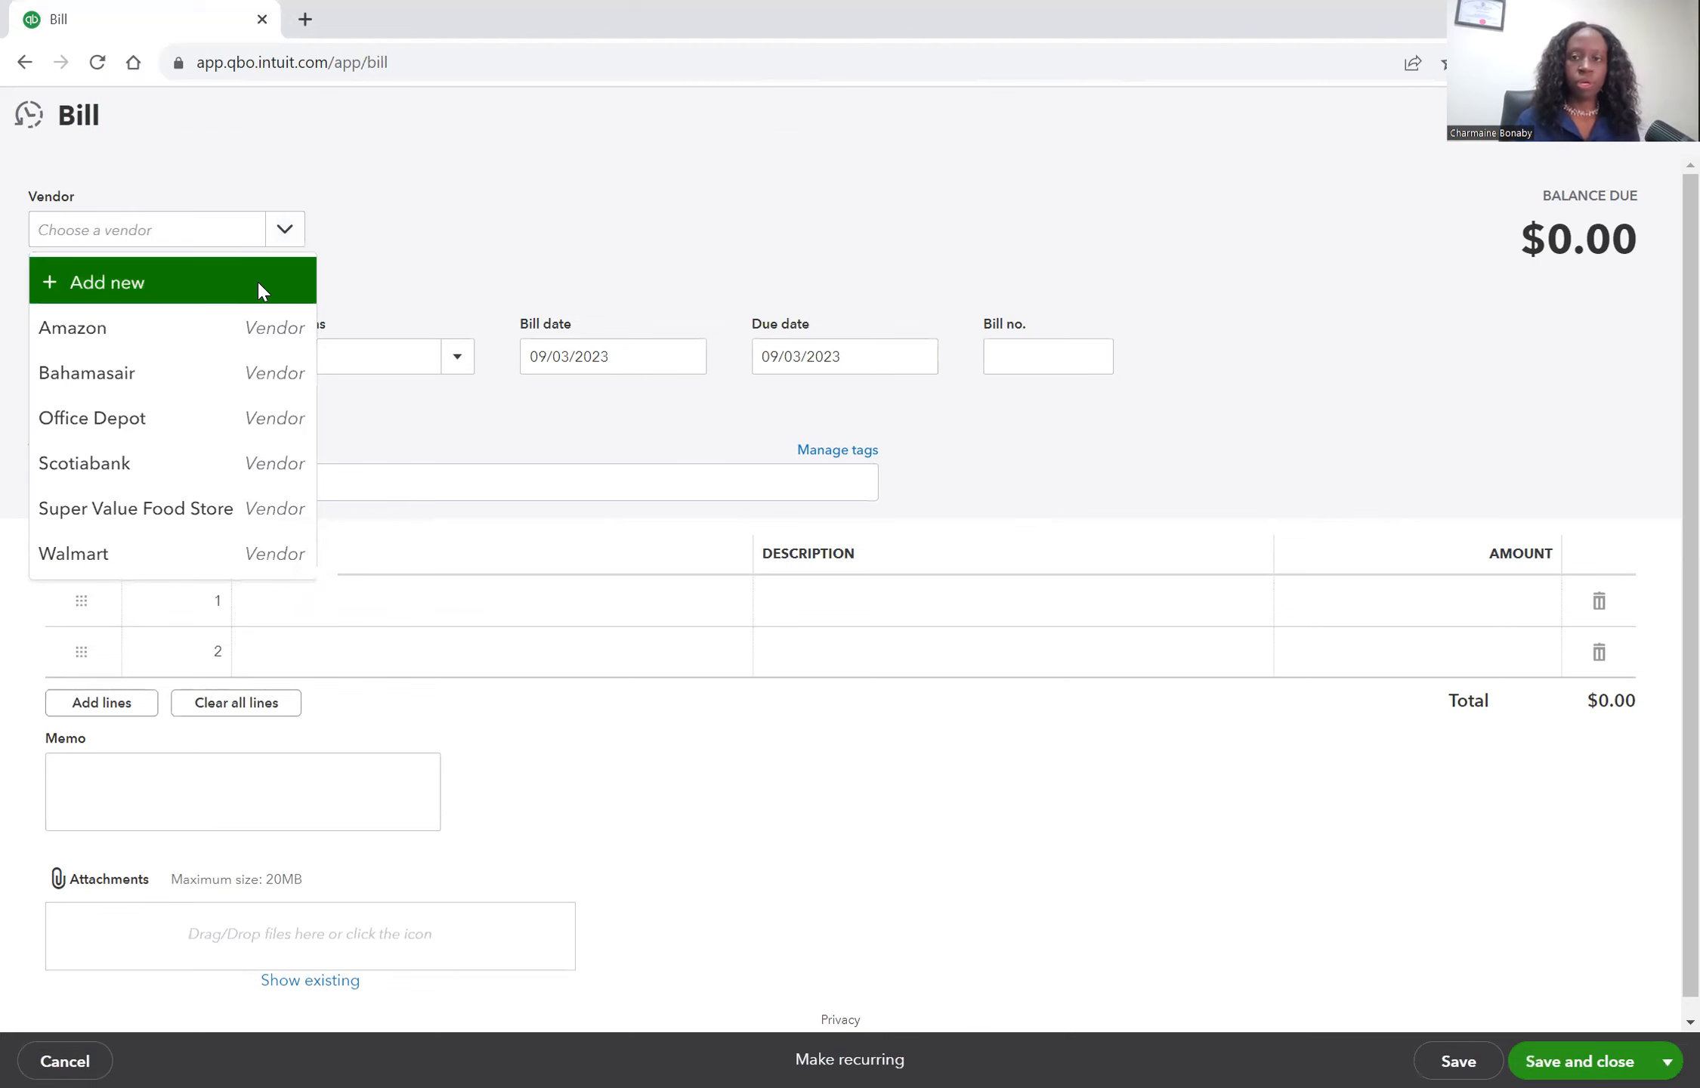
pyautogui.write('Tops Building Co.')
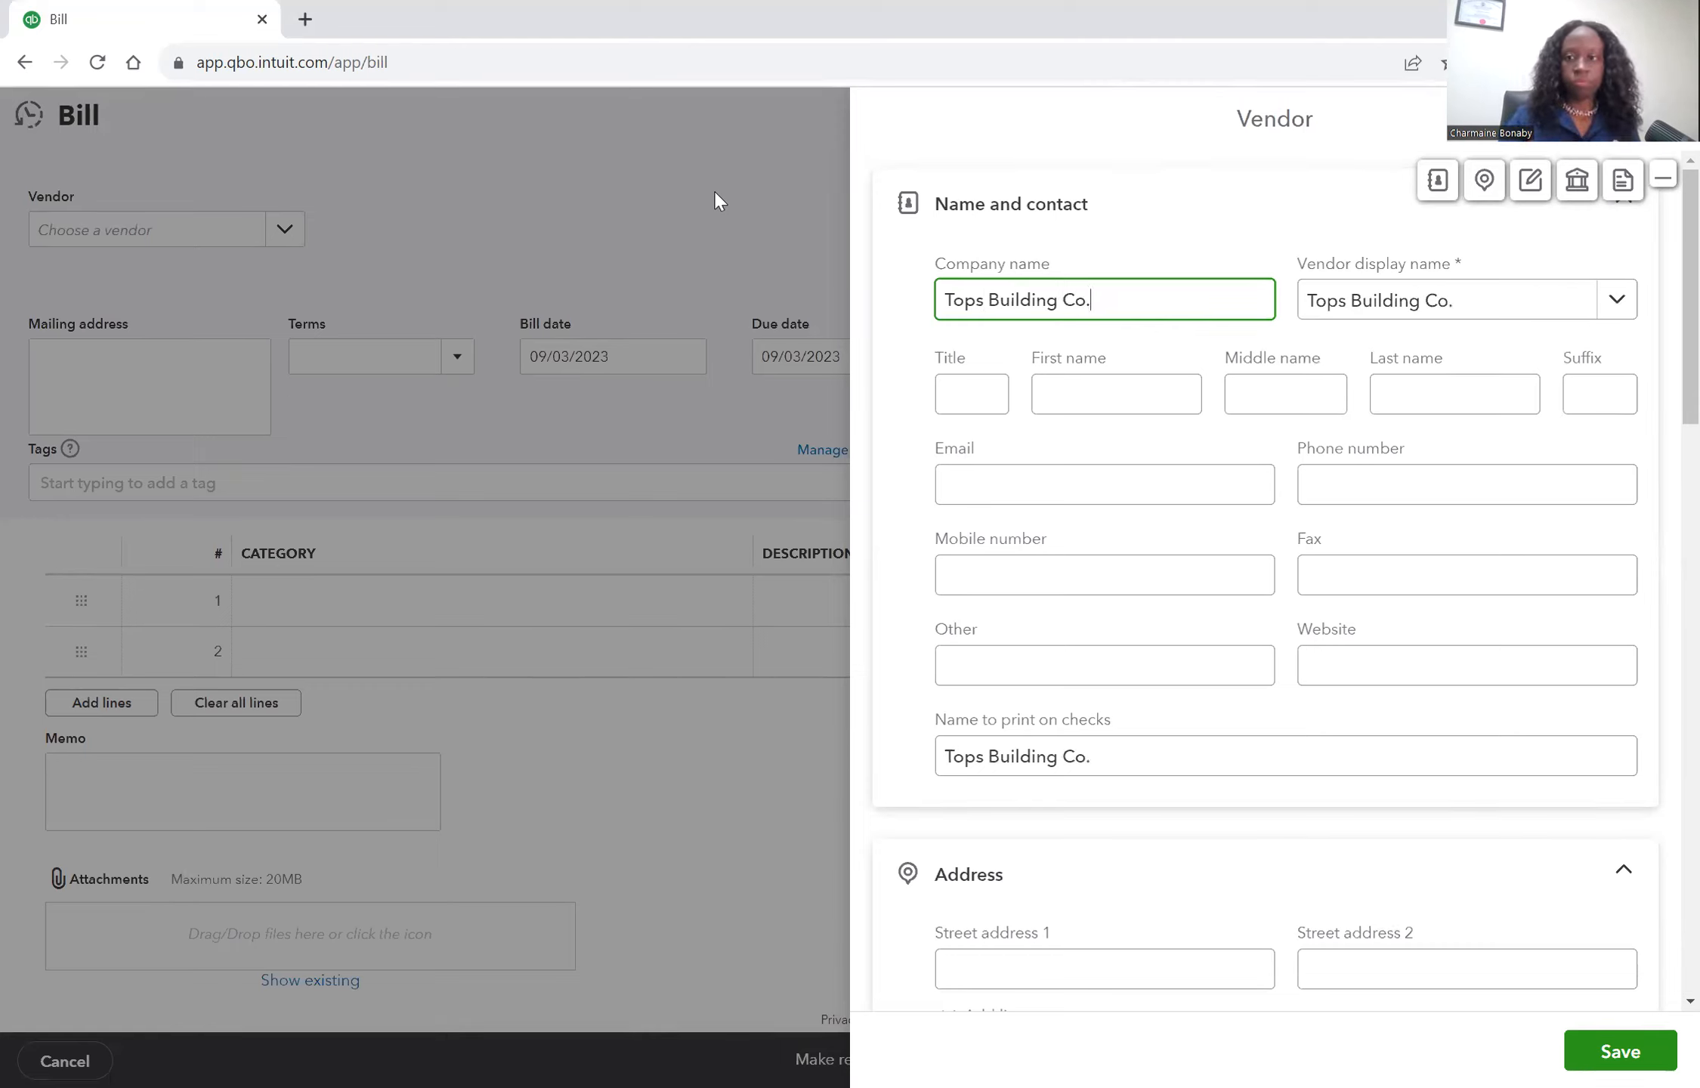
pyautogui.press('Tab')
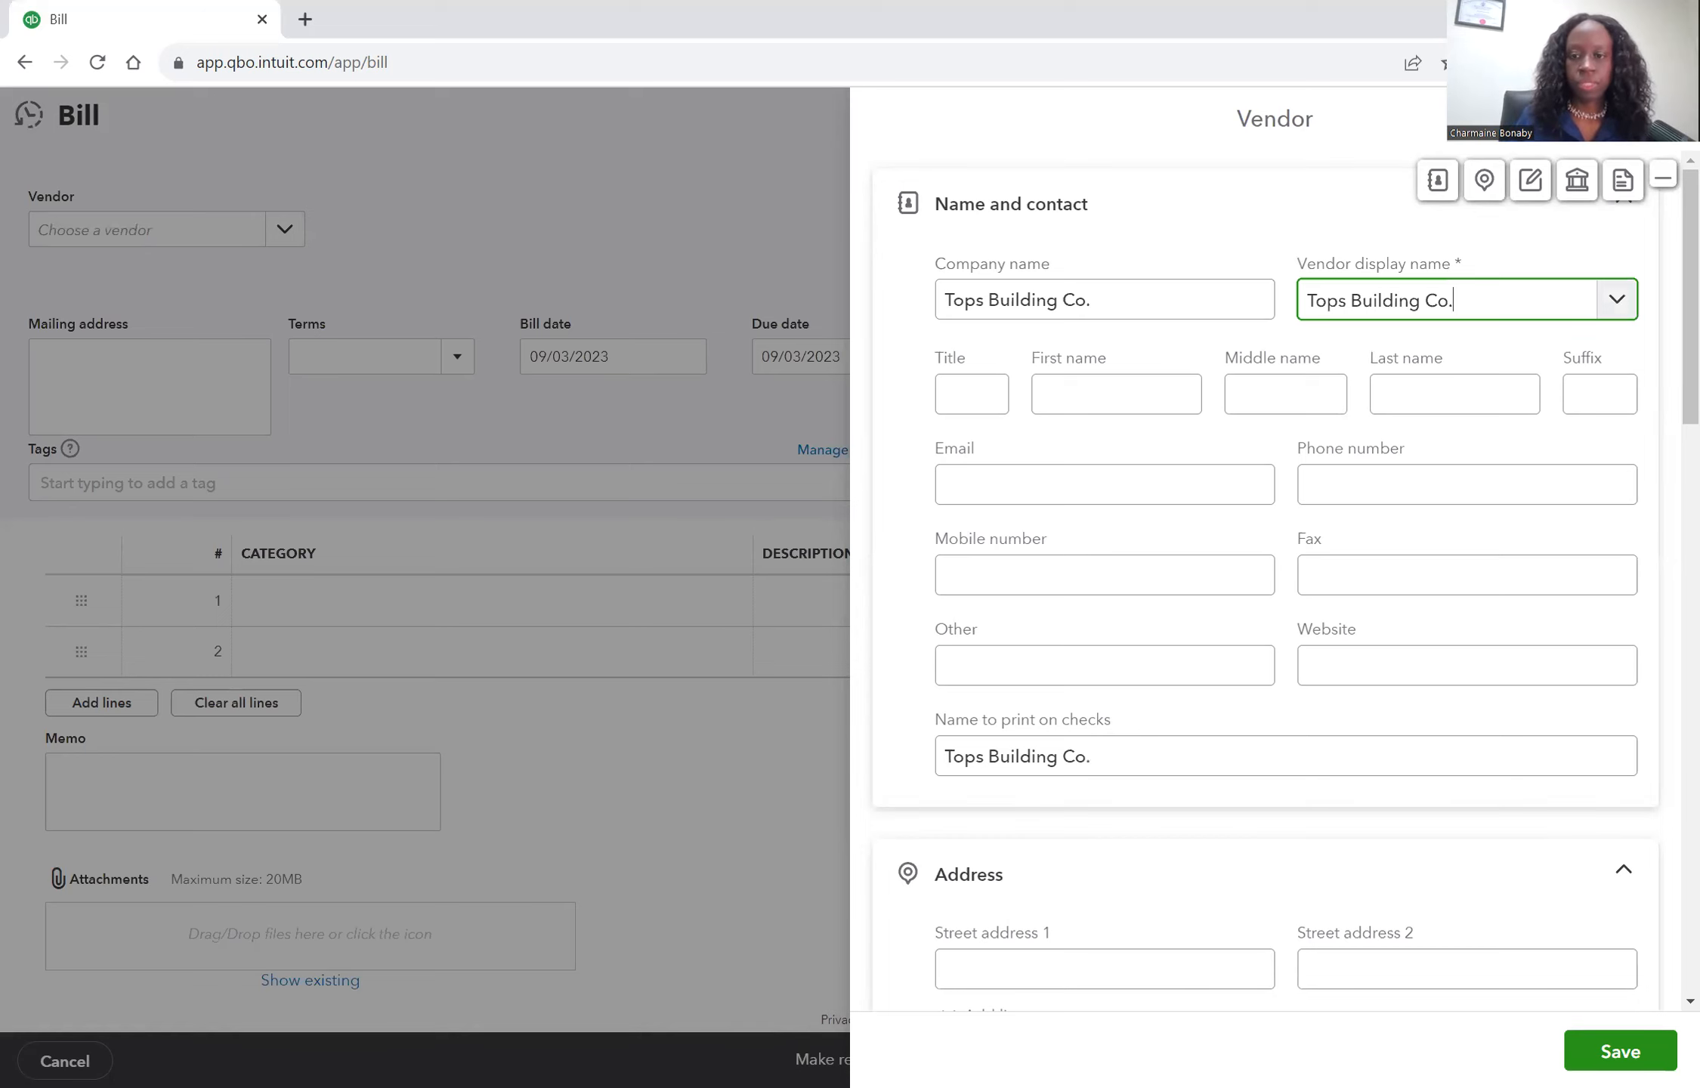
pyautogui.click(1619, 1050)
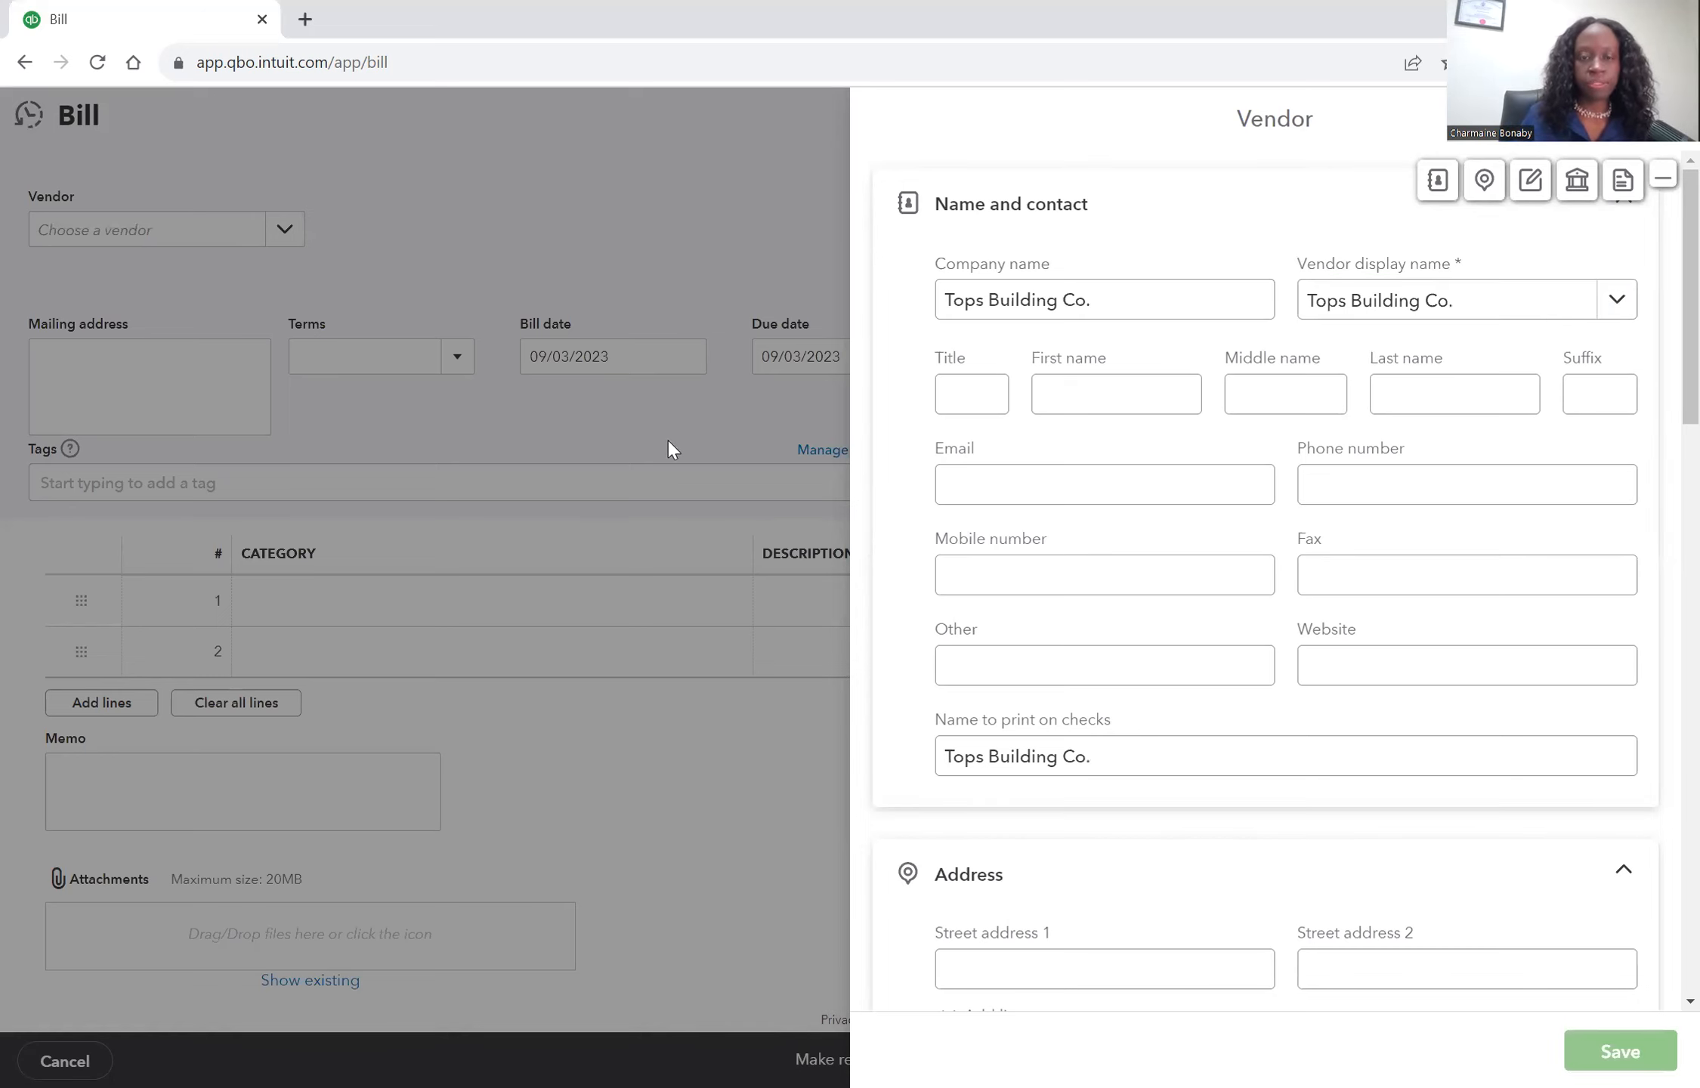
# Set the bill date to 07/29/2023.
pyautogui.click(686, 366)
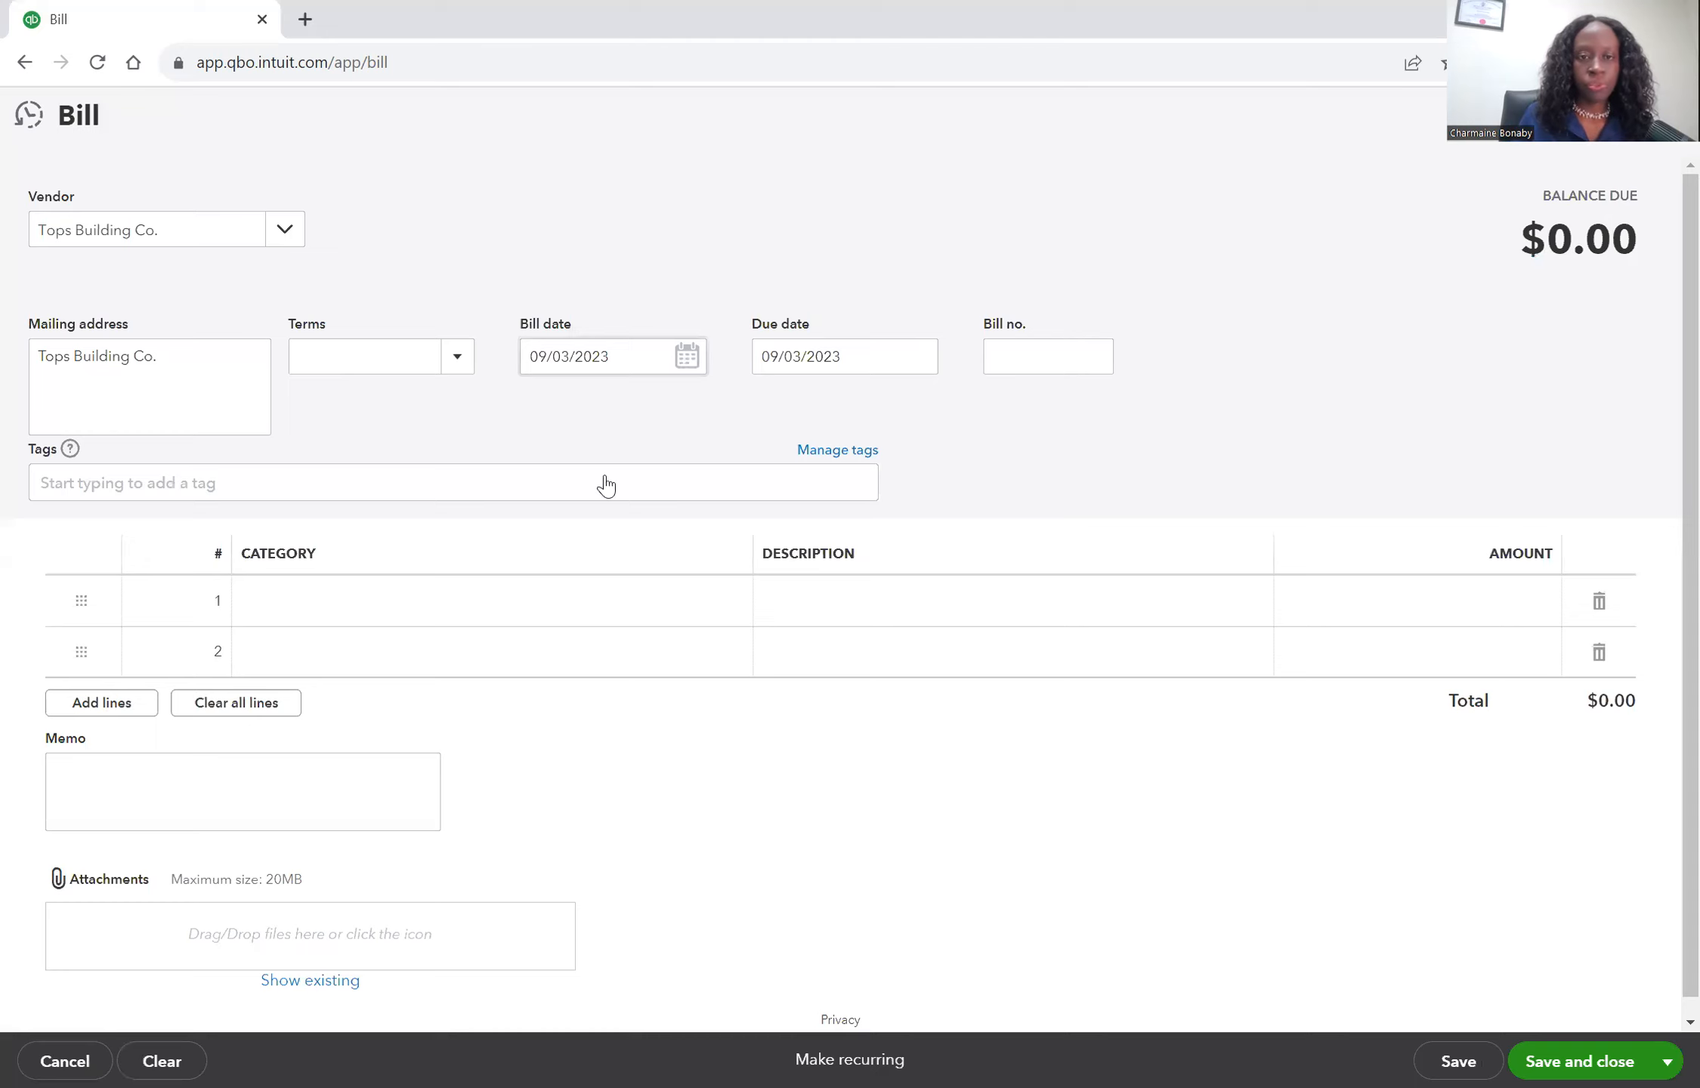
pyautogui.click(543, 414)
pyautogui.click(543, 414)
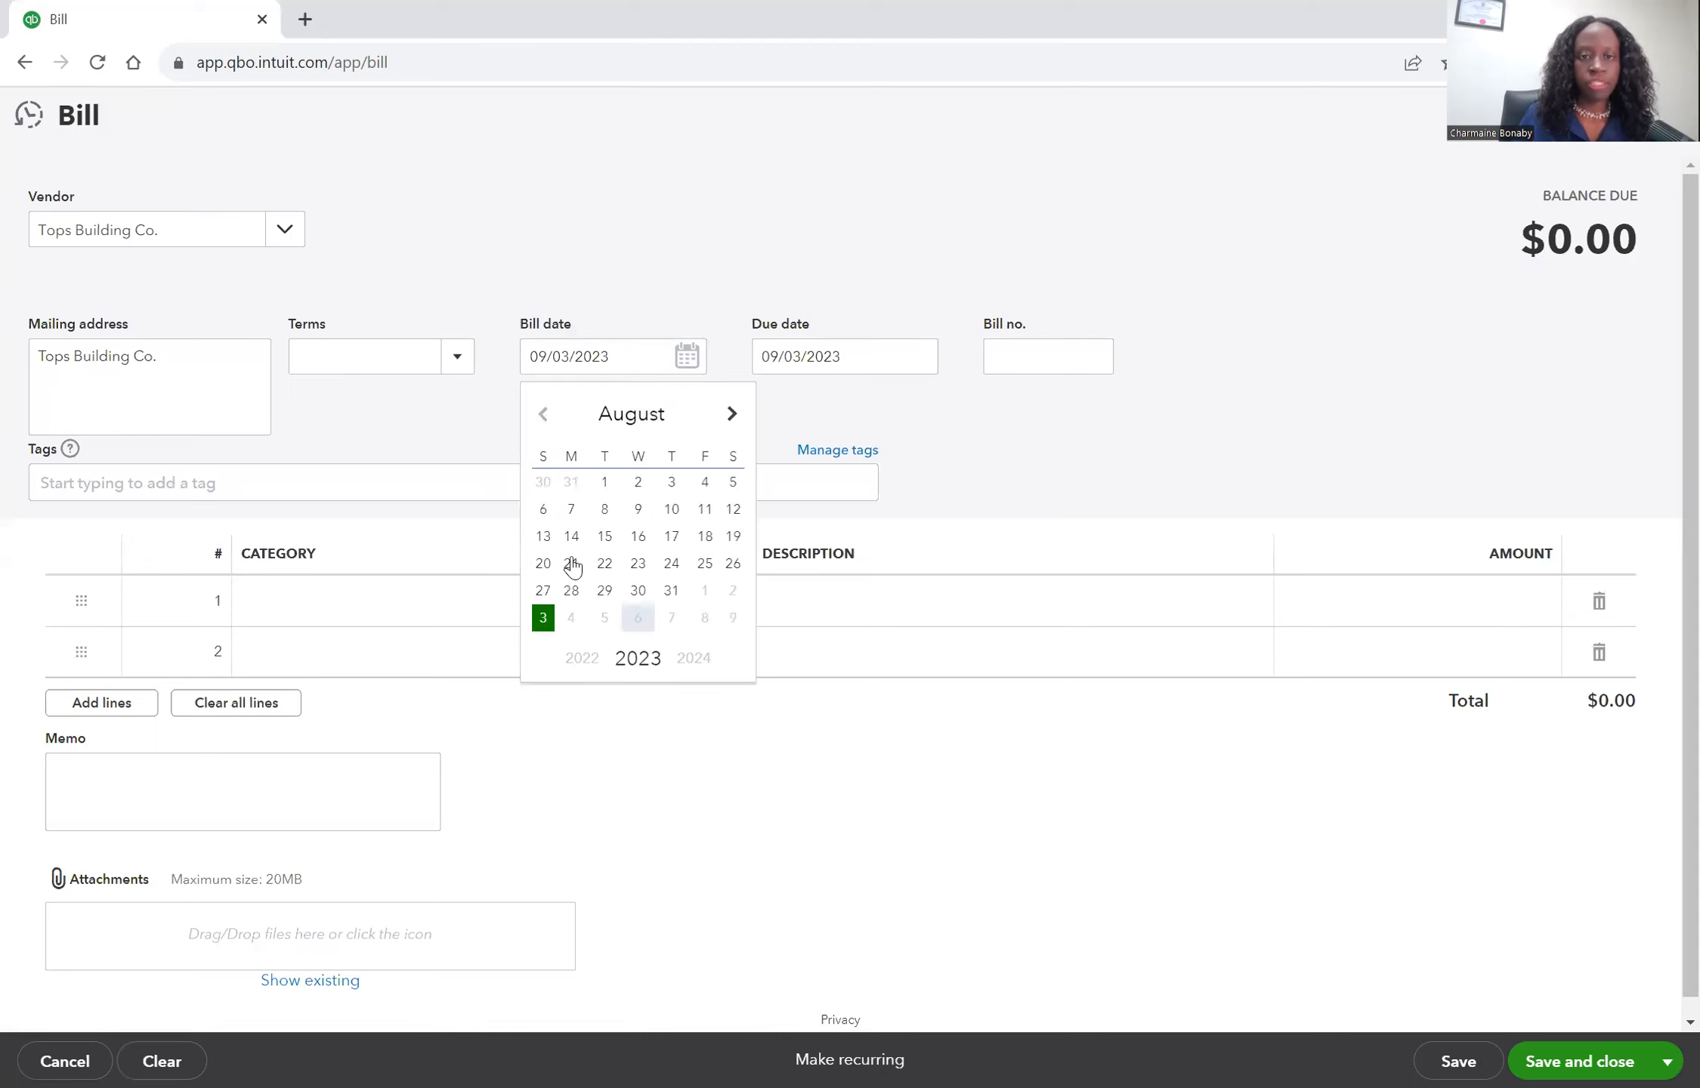
pyautogui.click(734, 593)
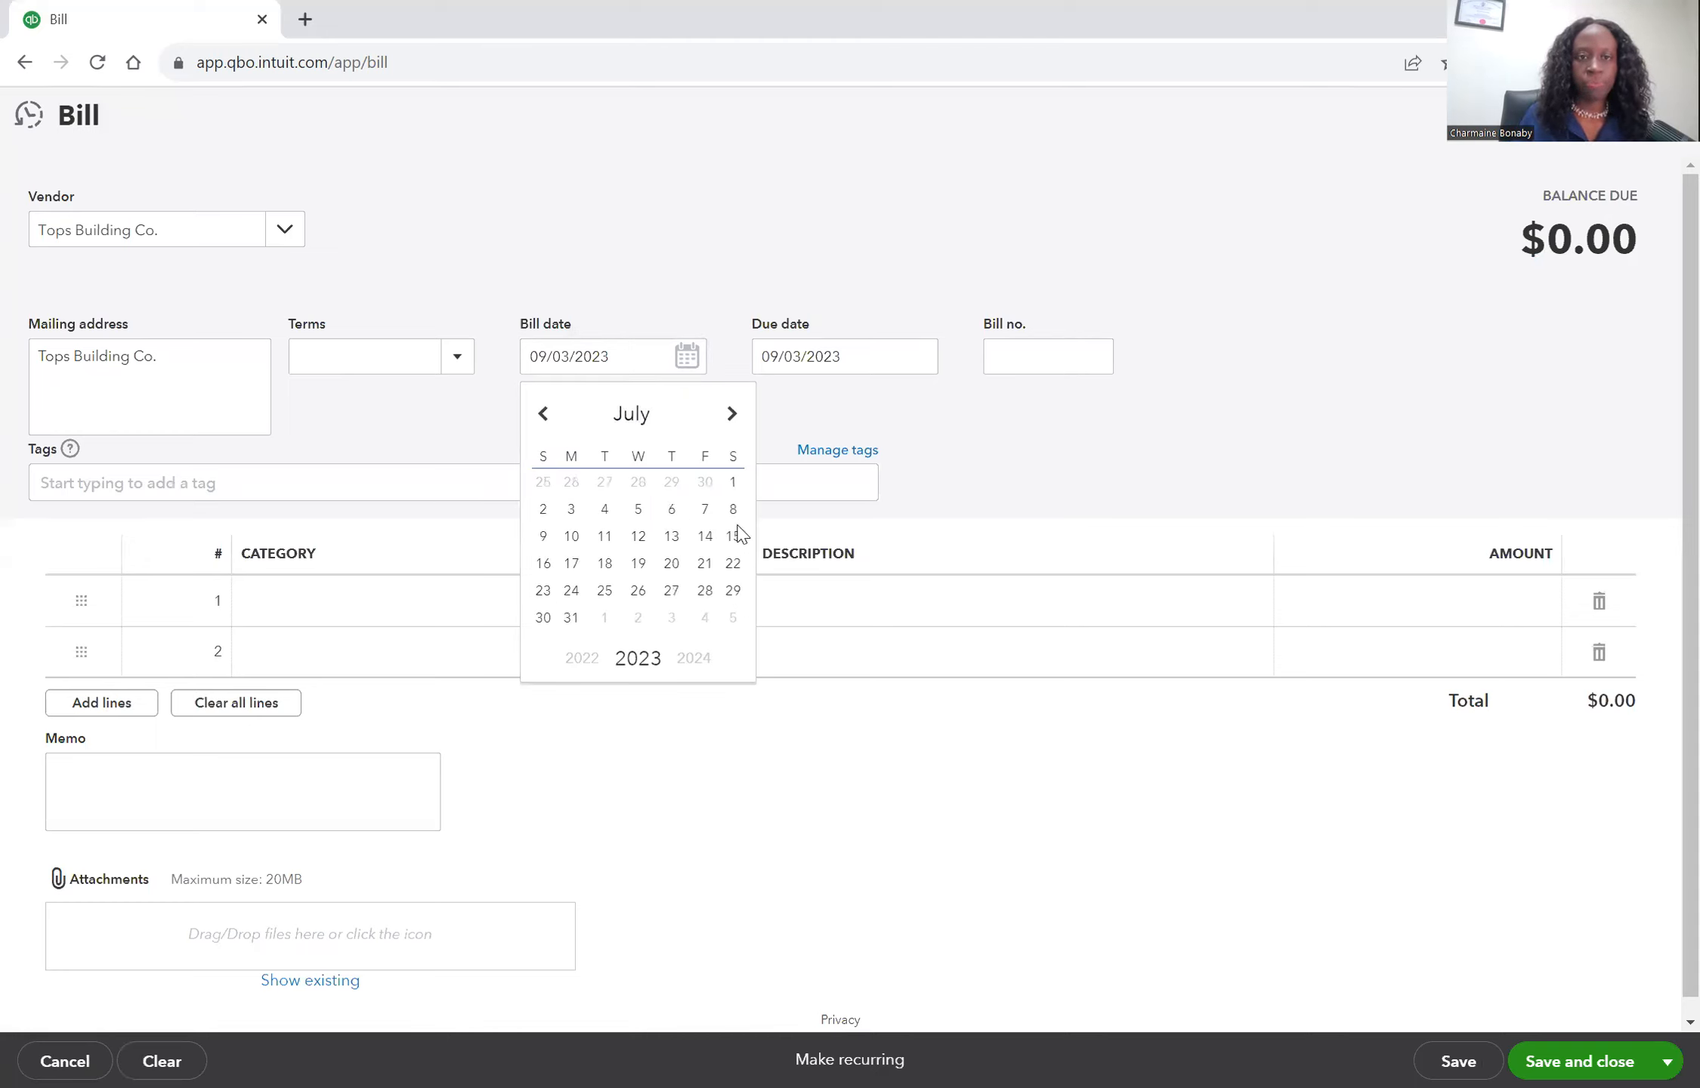
pyautogui.click(469, 364)
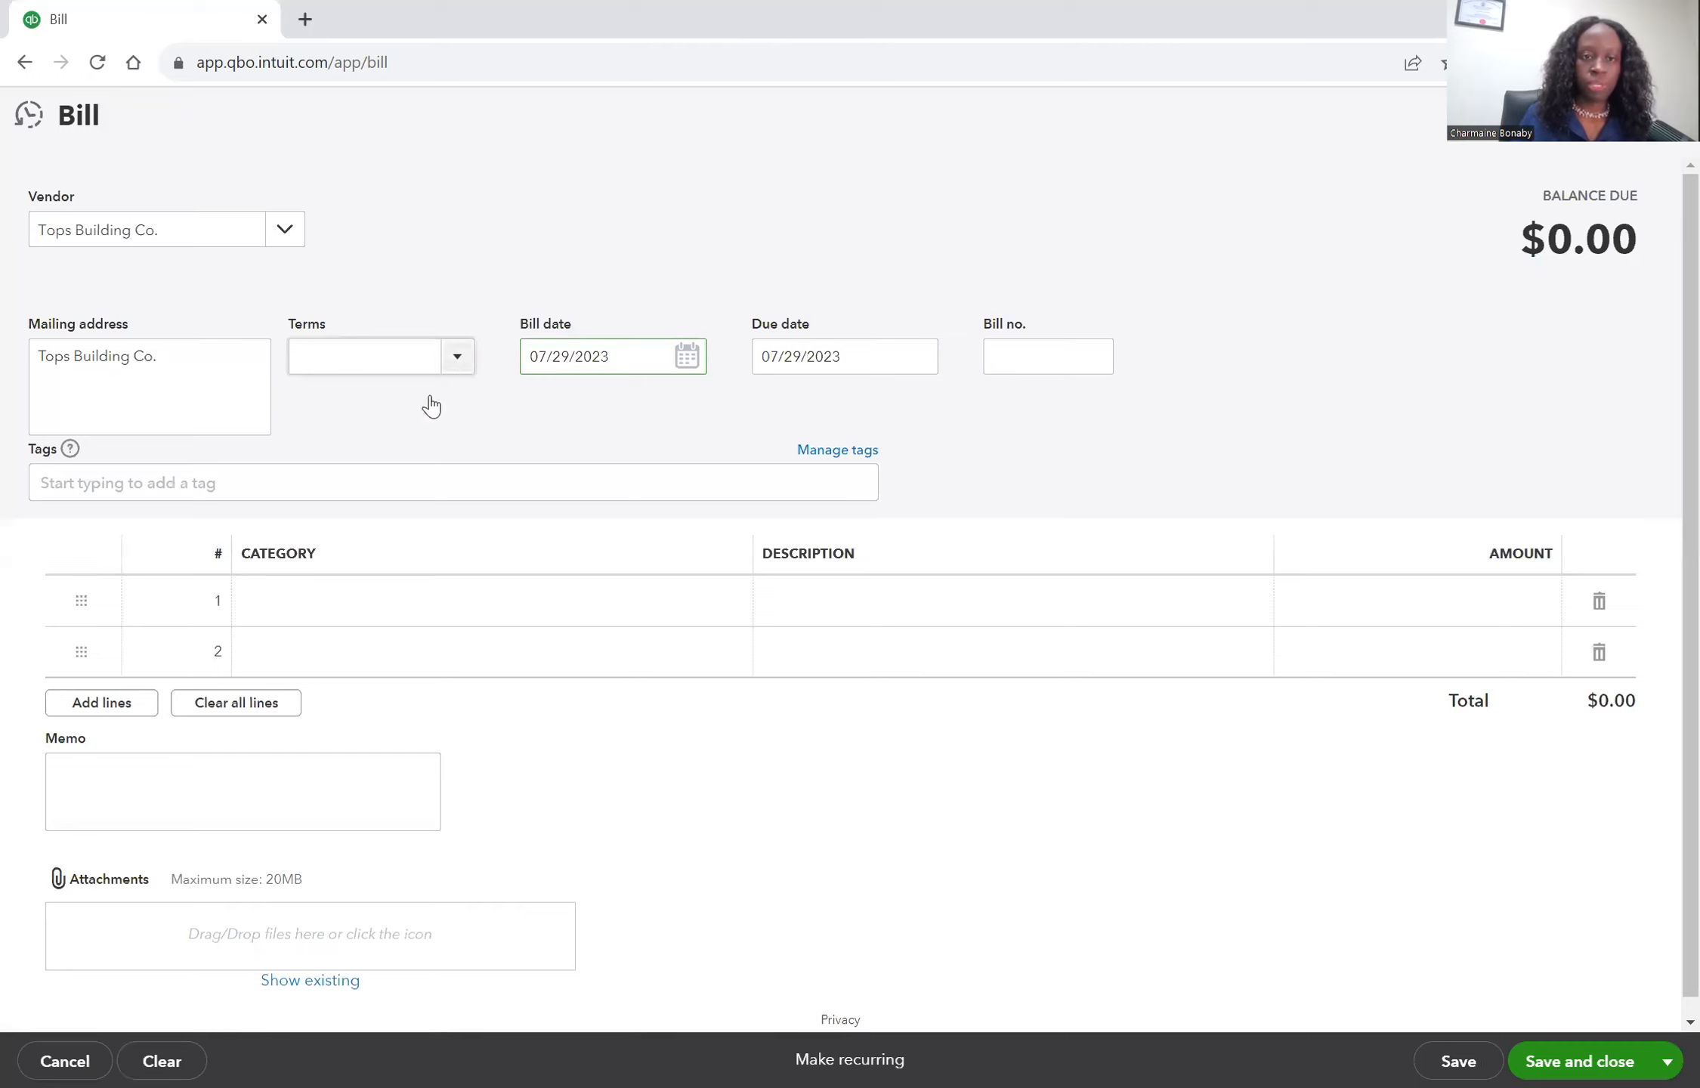
# Set the bill's terms to Net 30 and its bill number to 984.
pyautogui.click(365, 521)
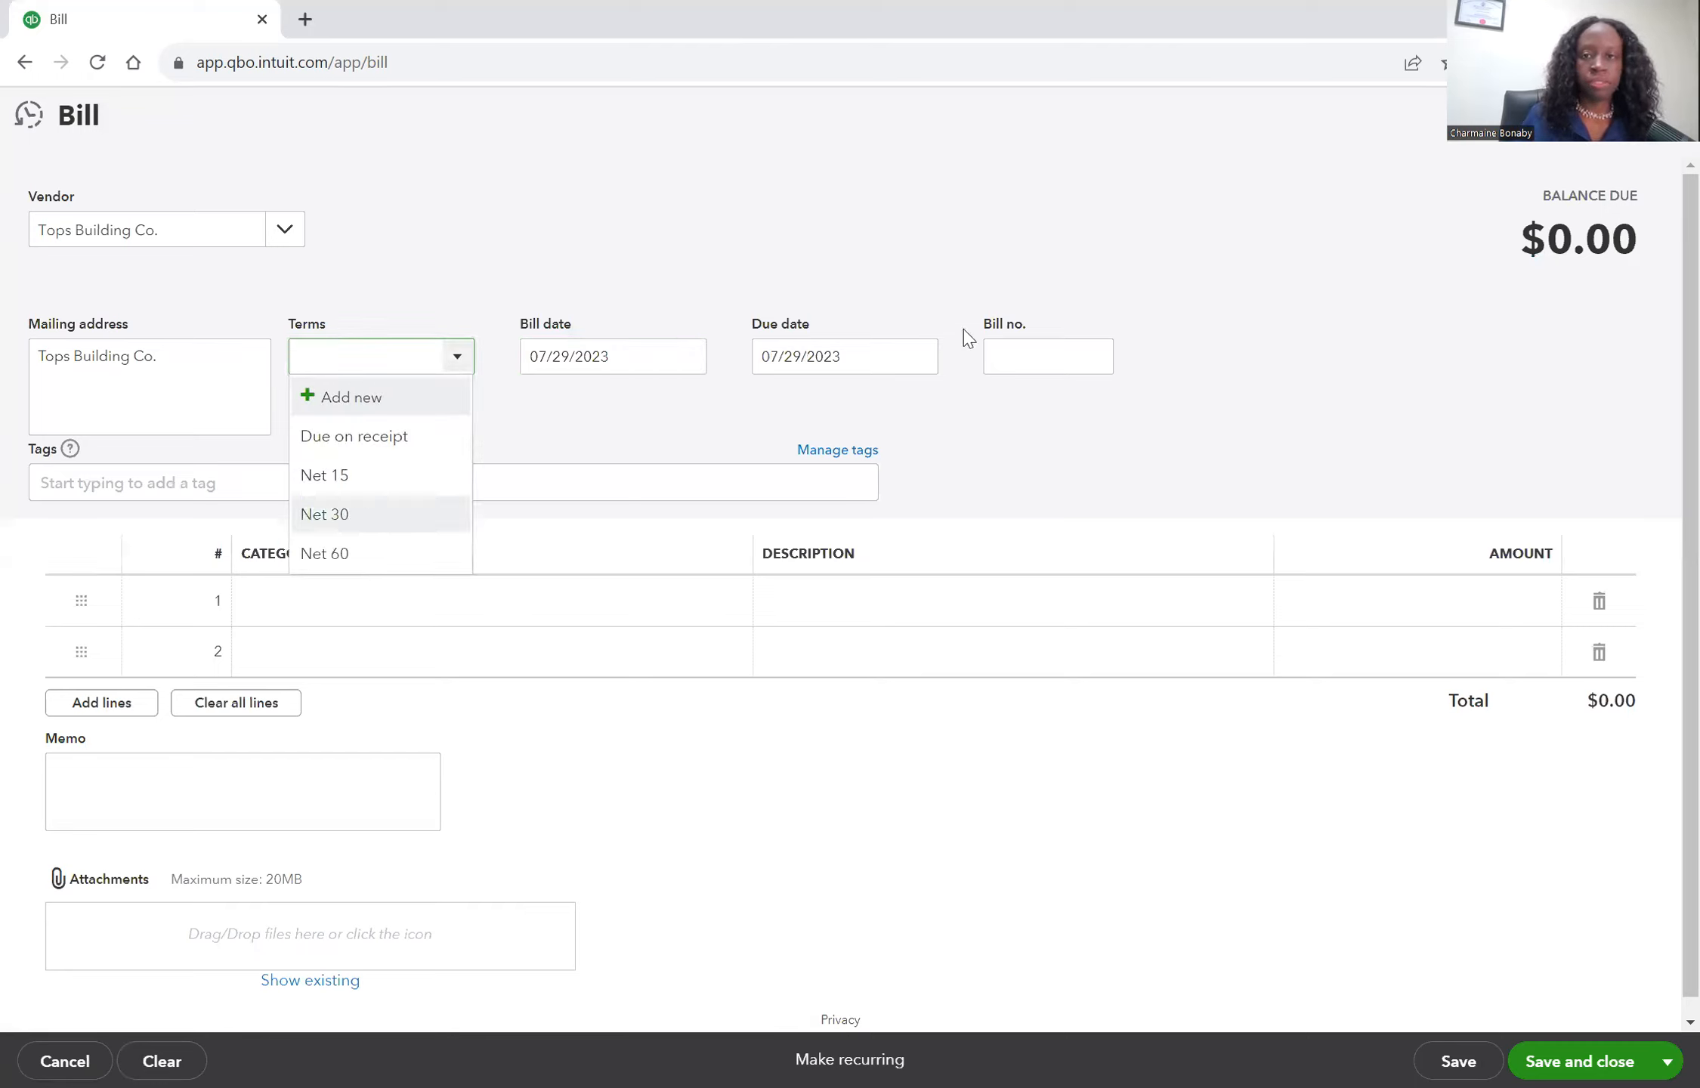
pyautogui.click(1013, 358)
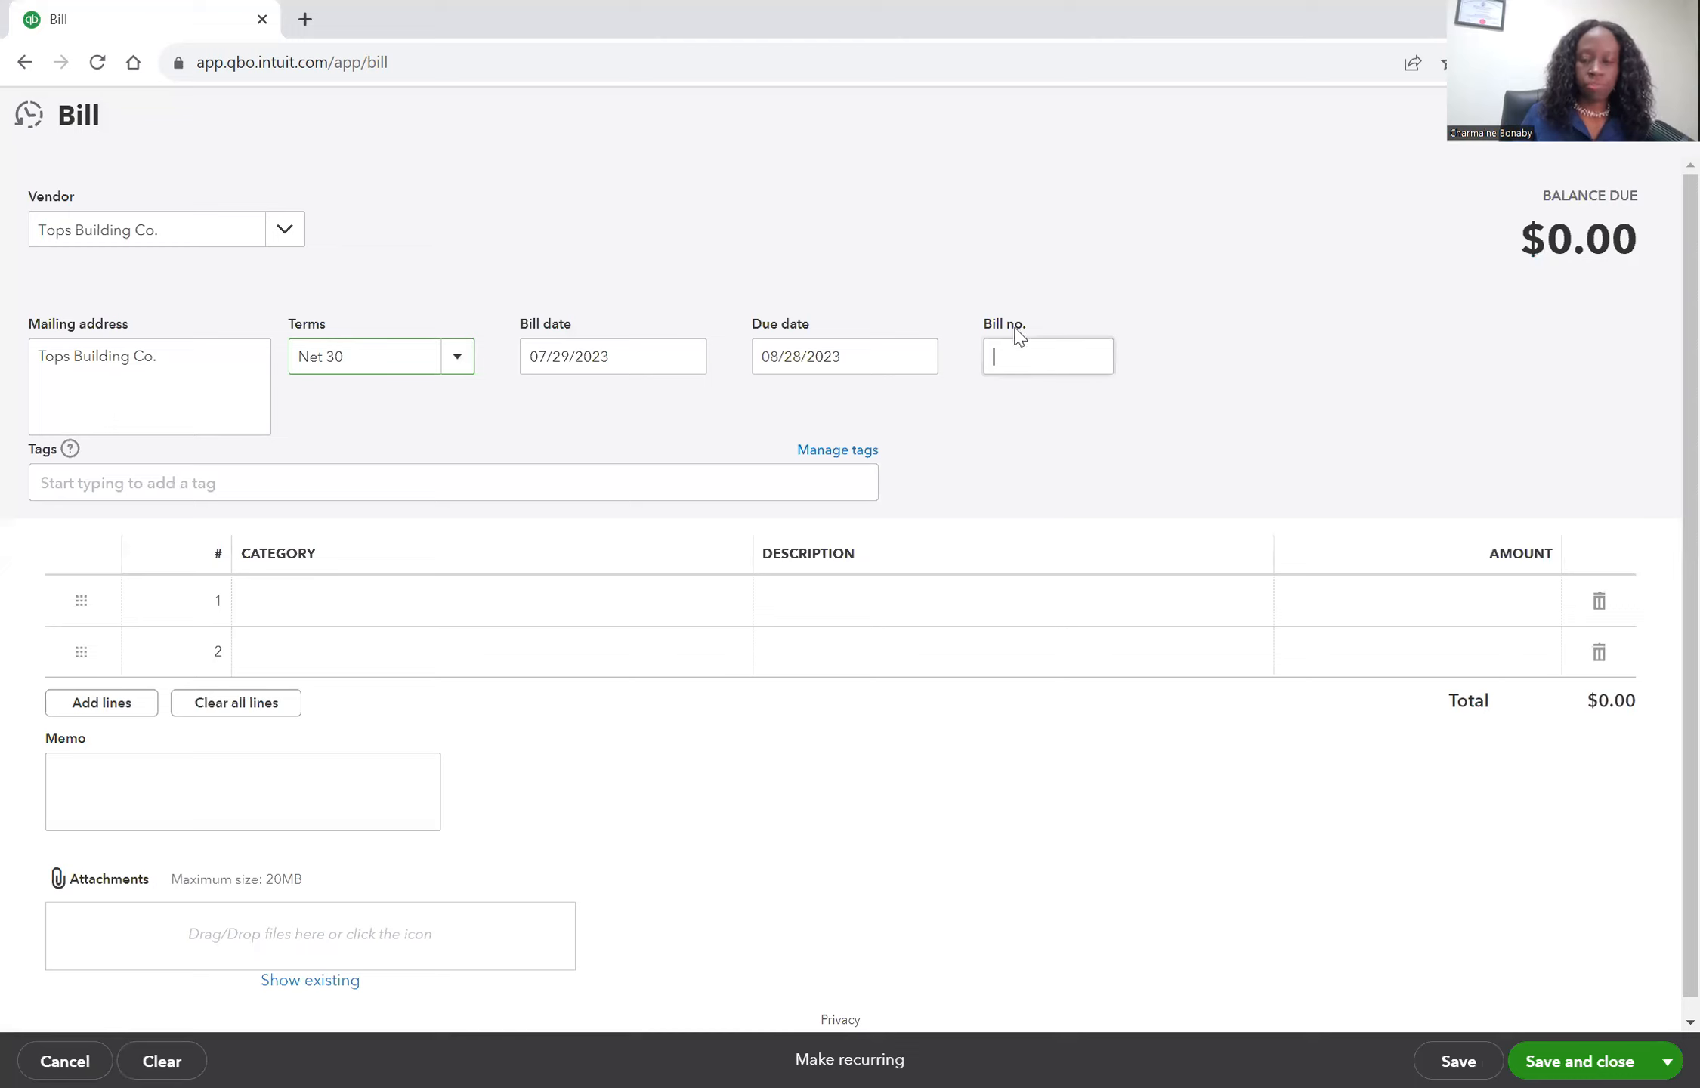
pyautogui.write('984')
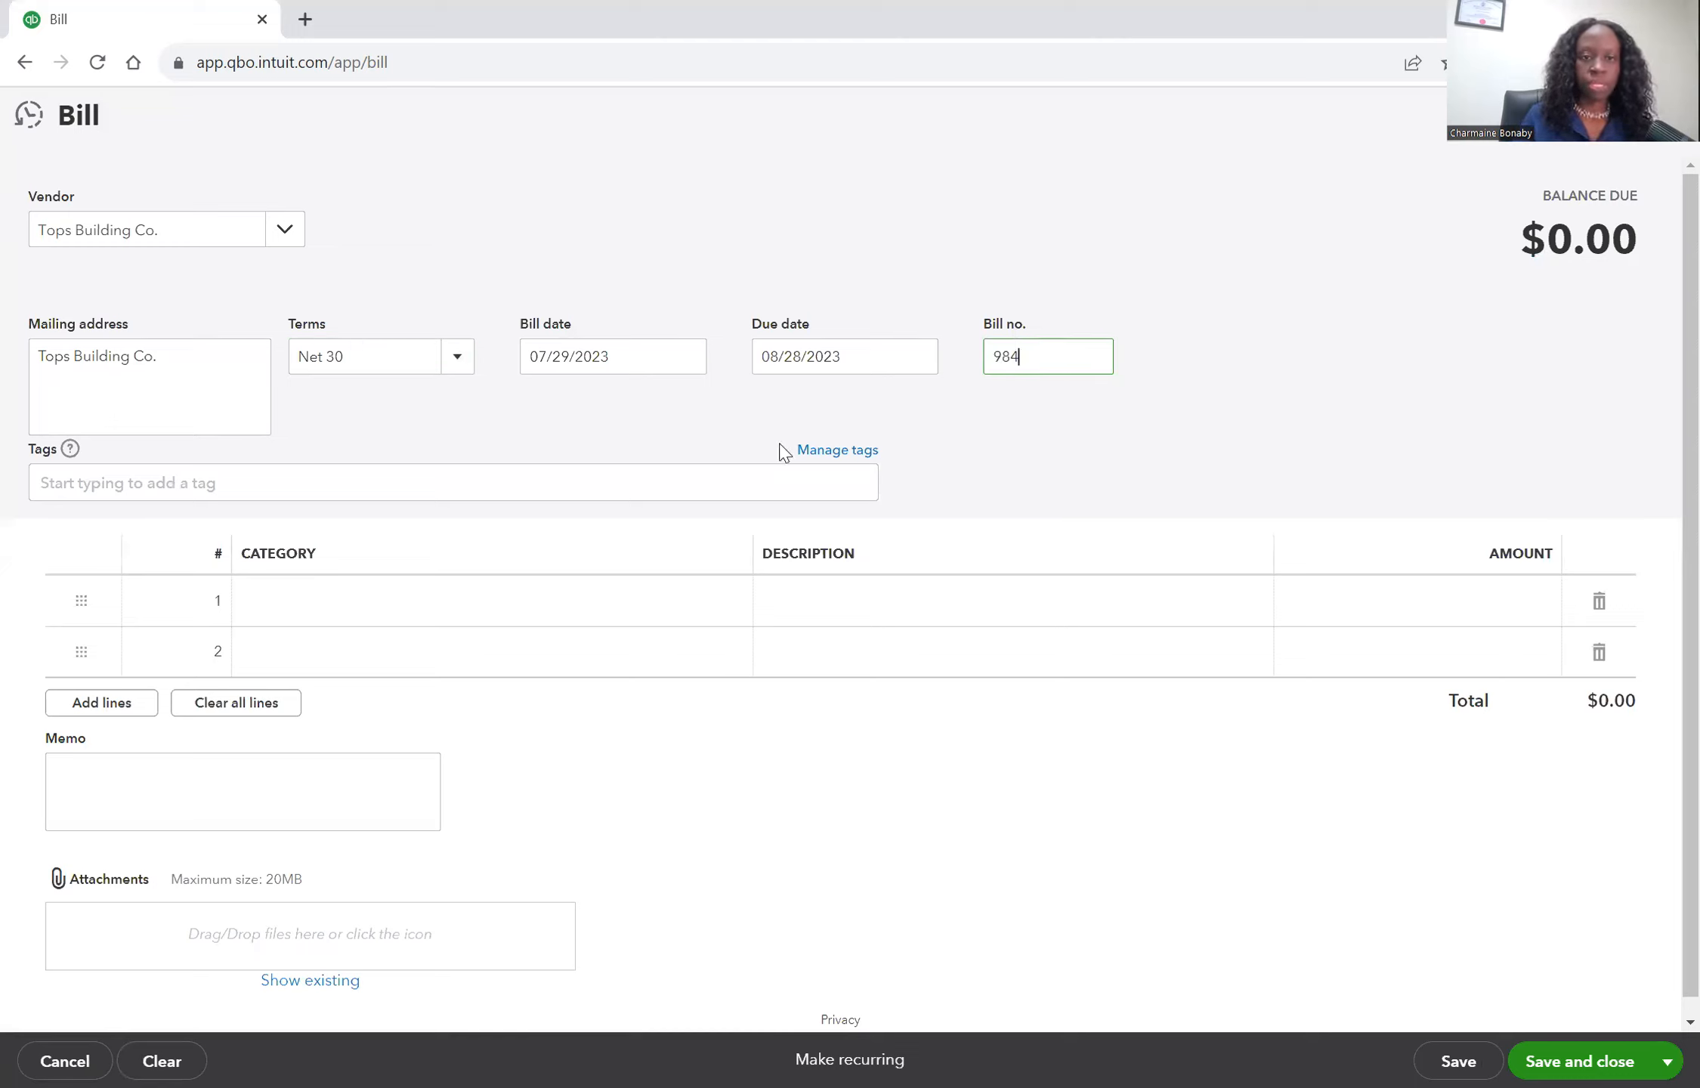
# Create a new Fixed Assets account Machinery & Equipment as the first line's category.
pyautogui.click(587, 612)
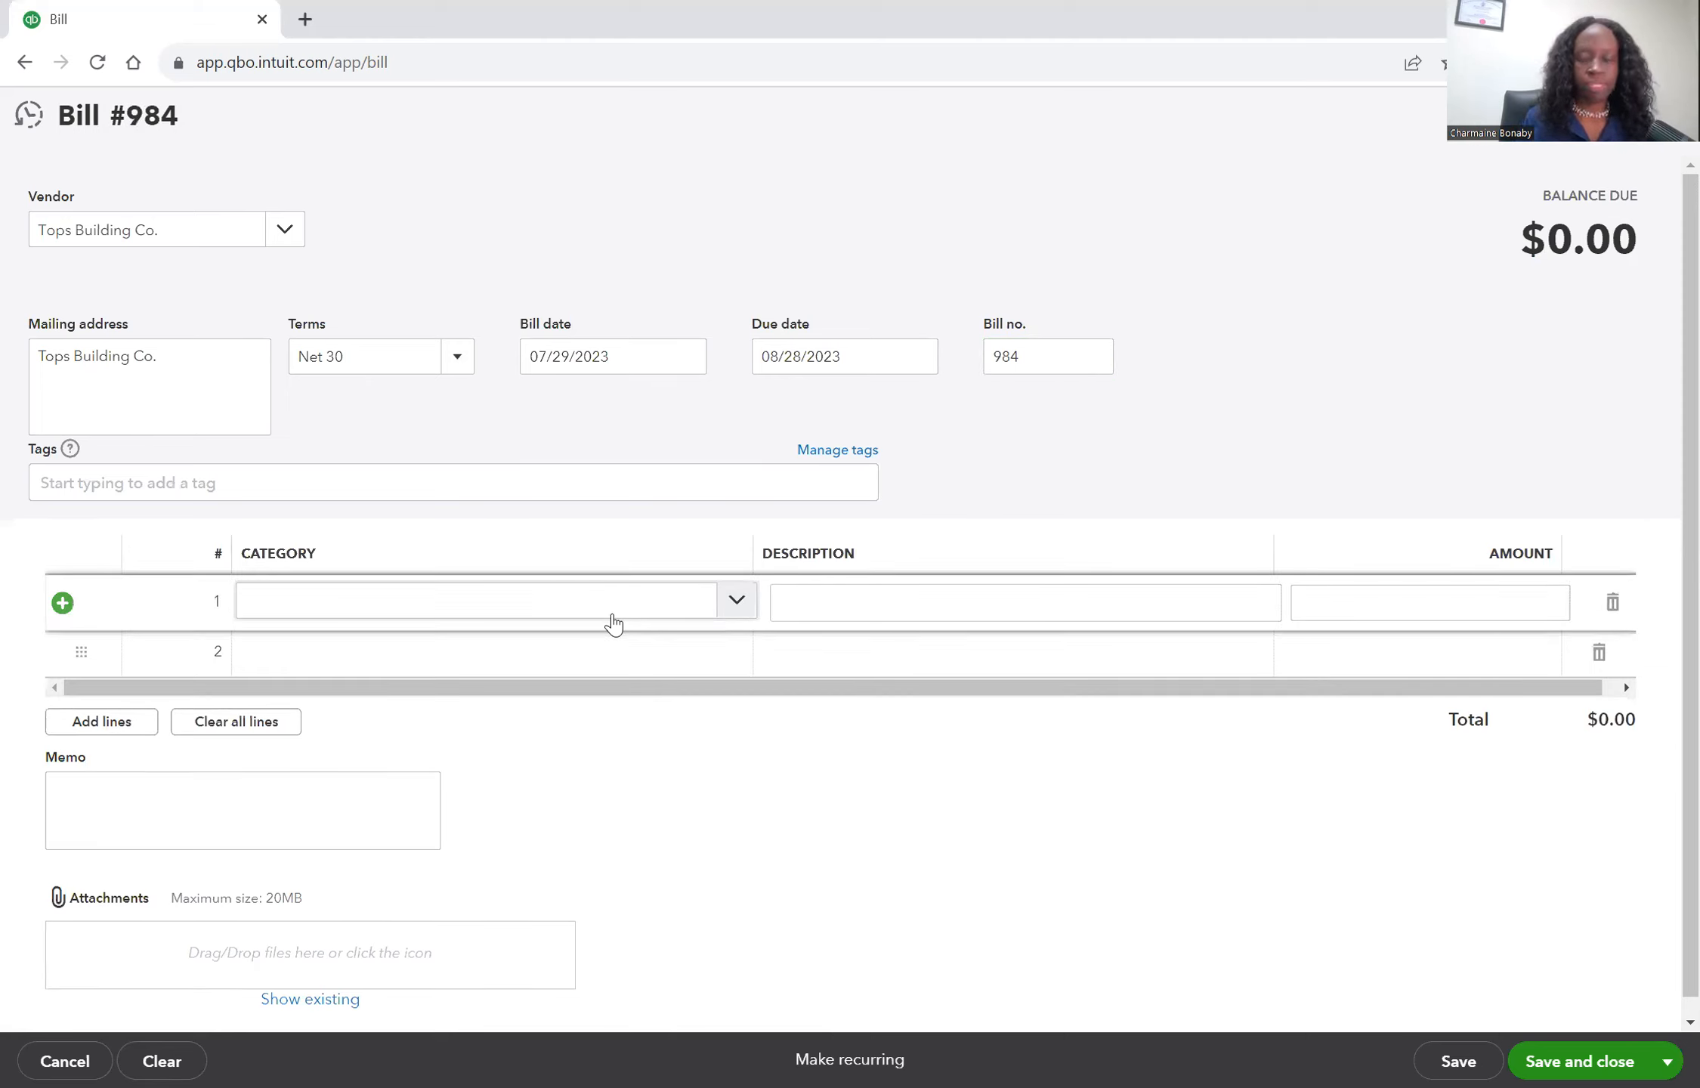
pyautogui.click(737, 604)
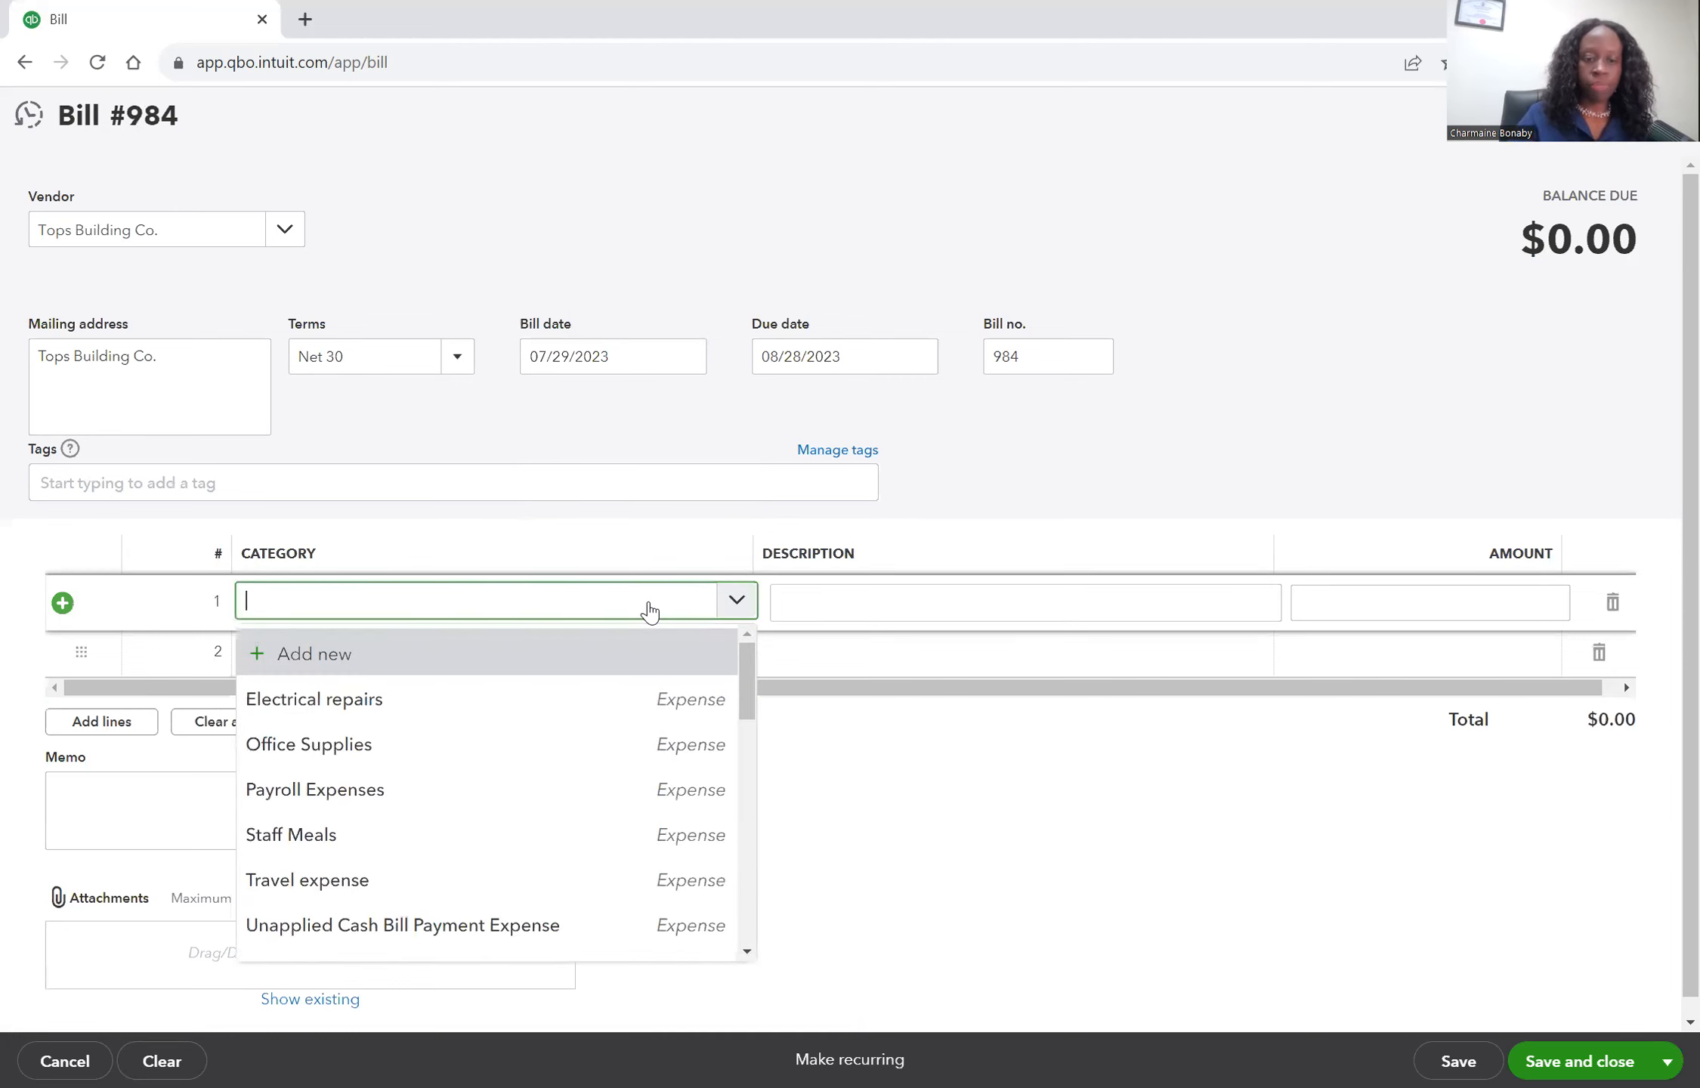
pyautogui.write('equ')
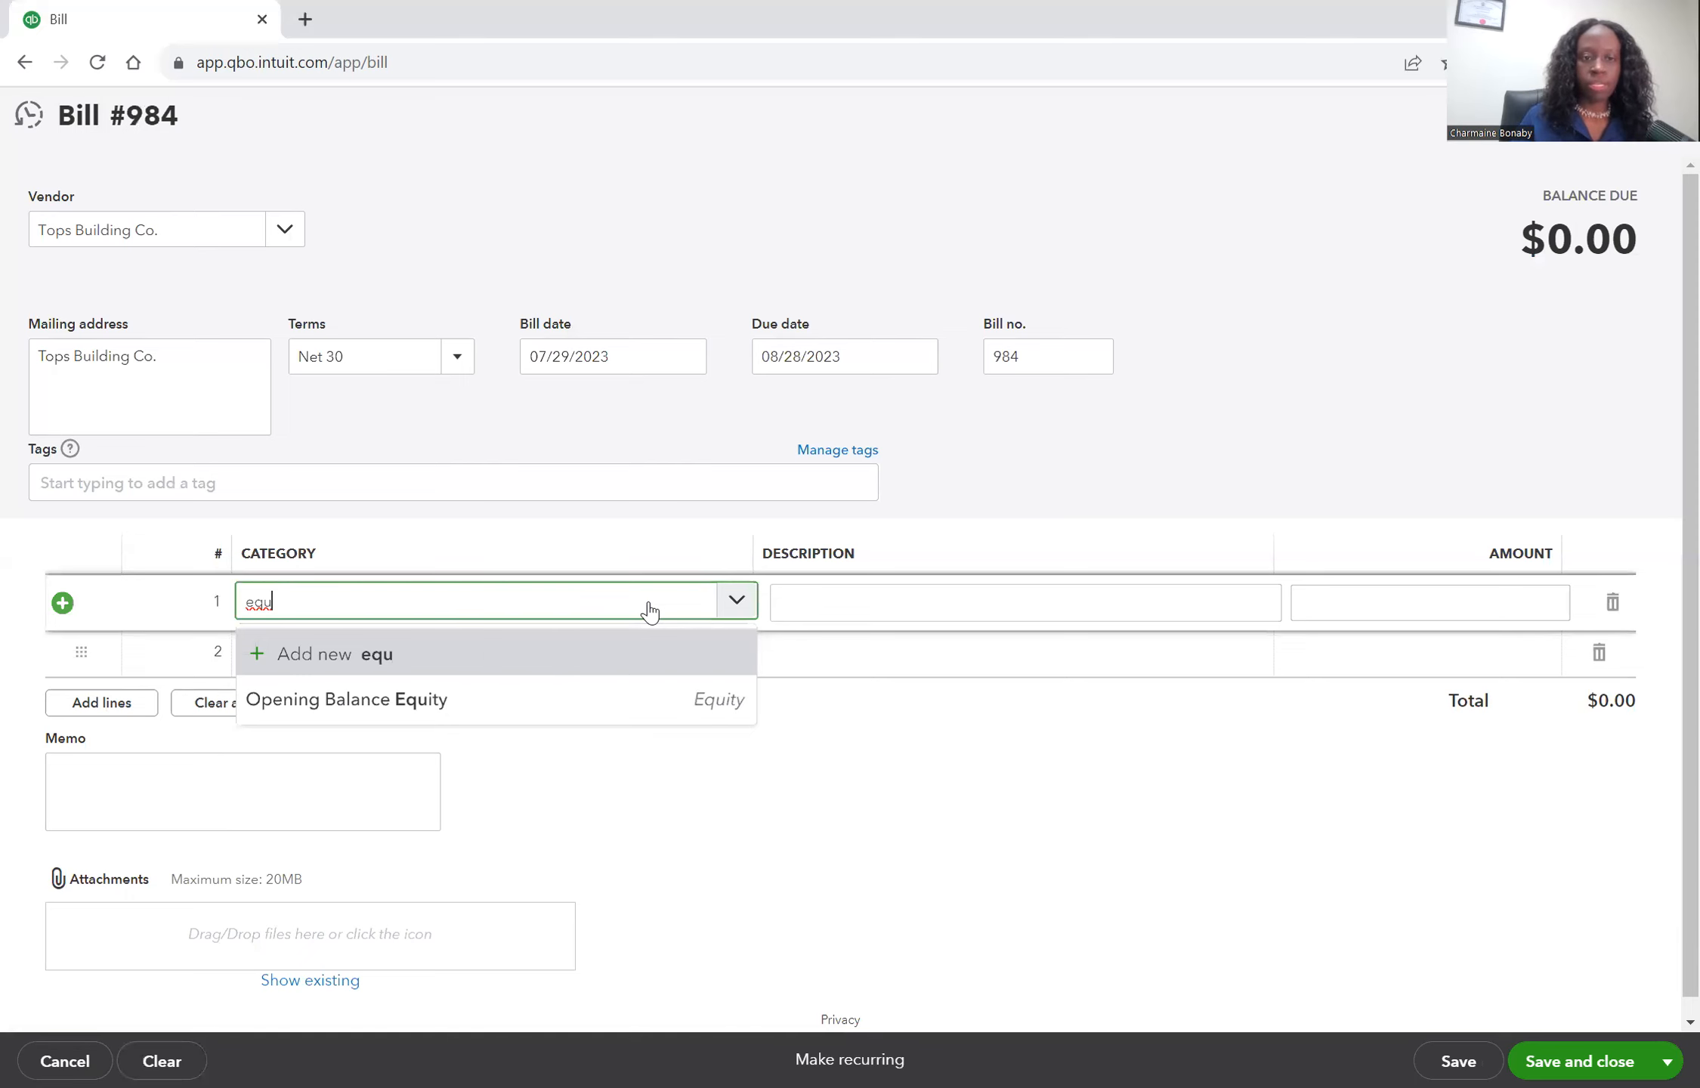
pyautogui.press('BackSpace')
pyautogui.press('BackSpace')
pyautogui.press('BackSpace')
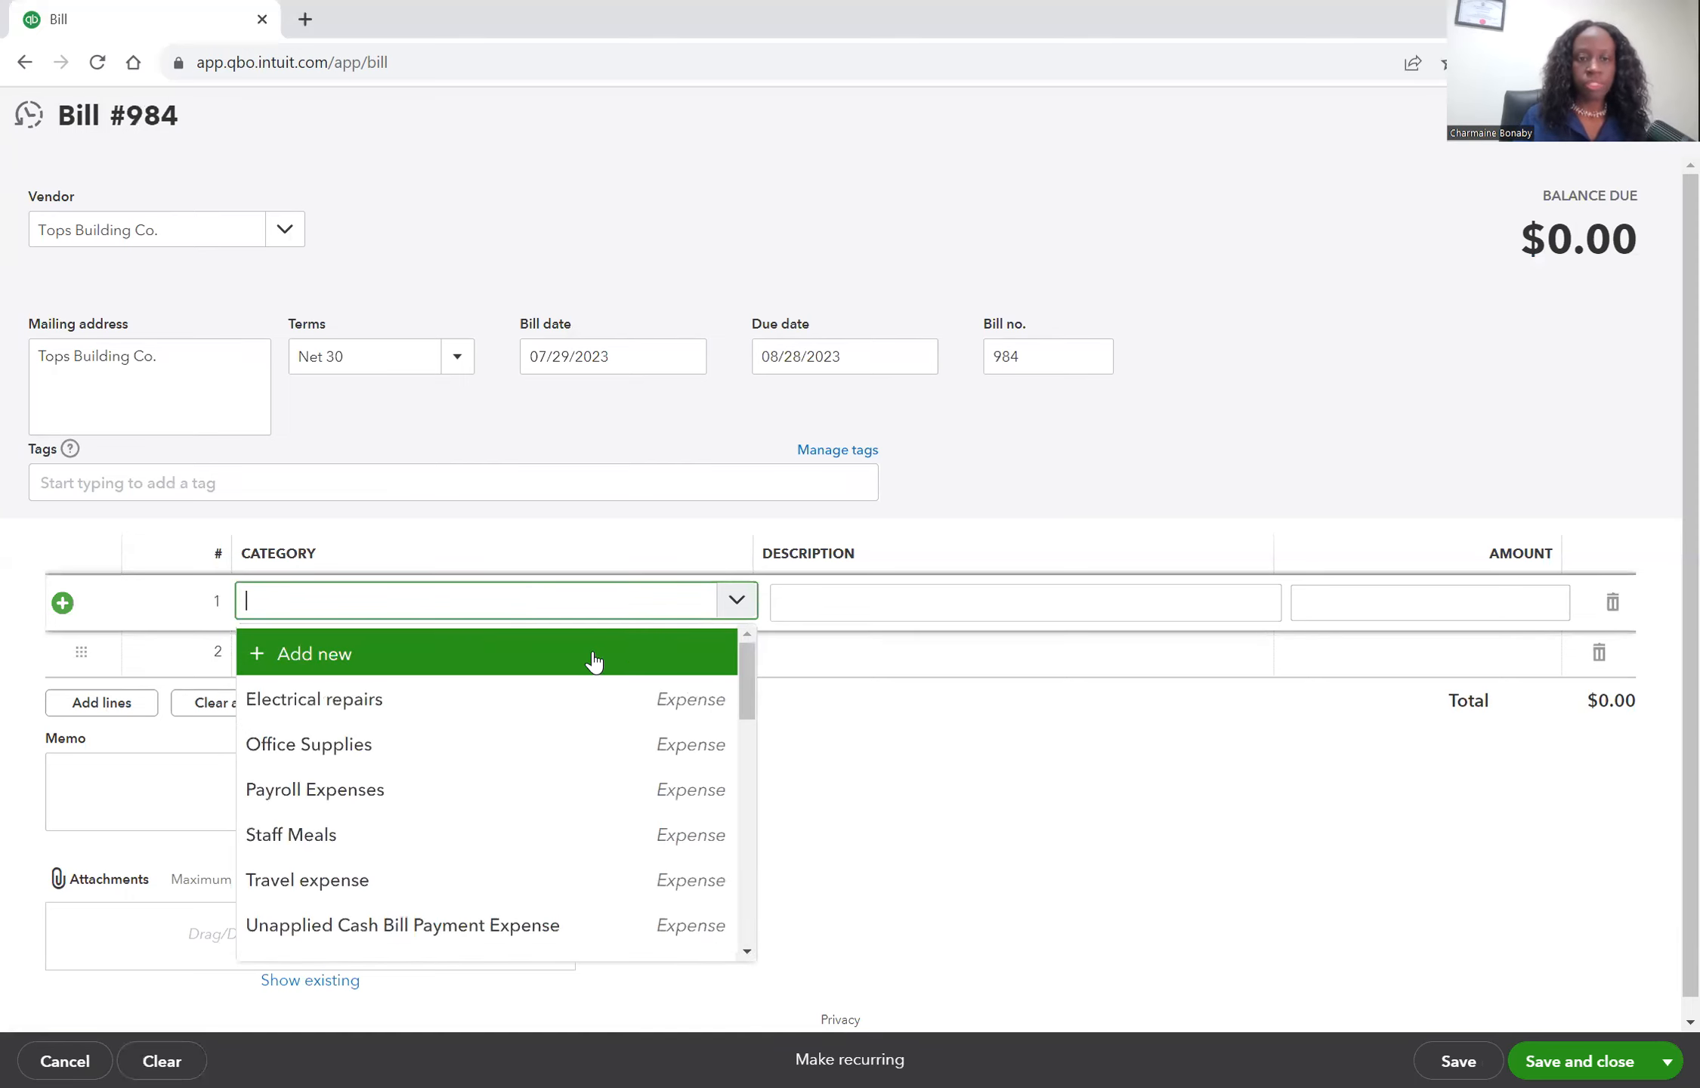
pyautogui.click(593, 656)
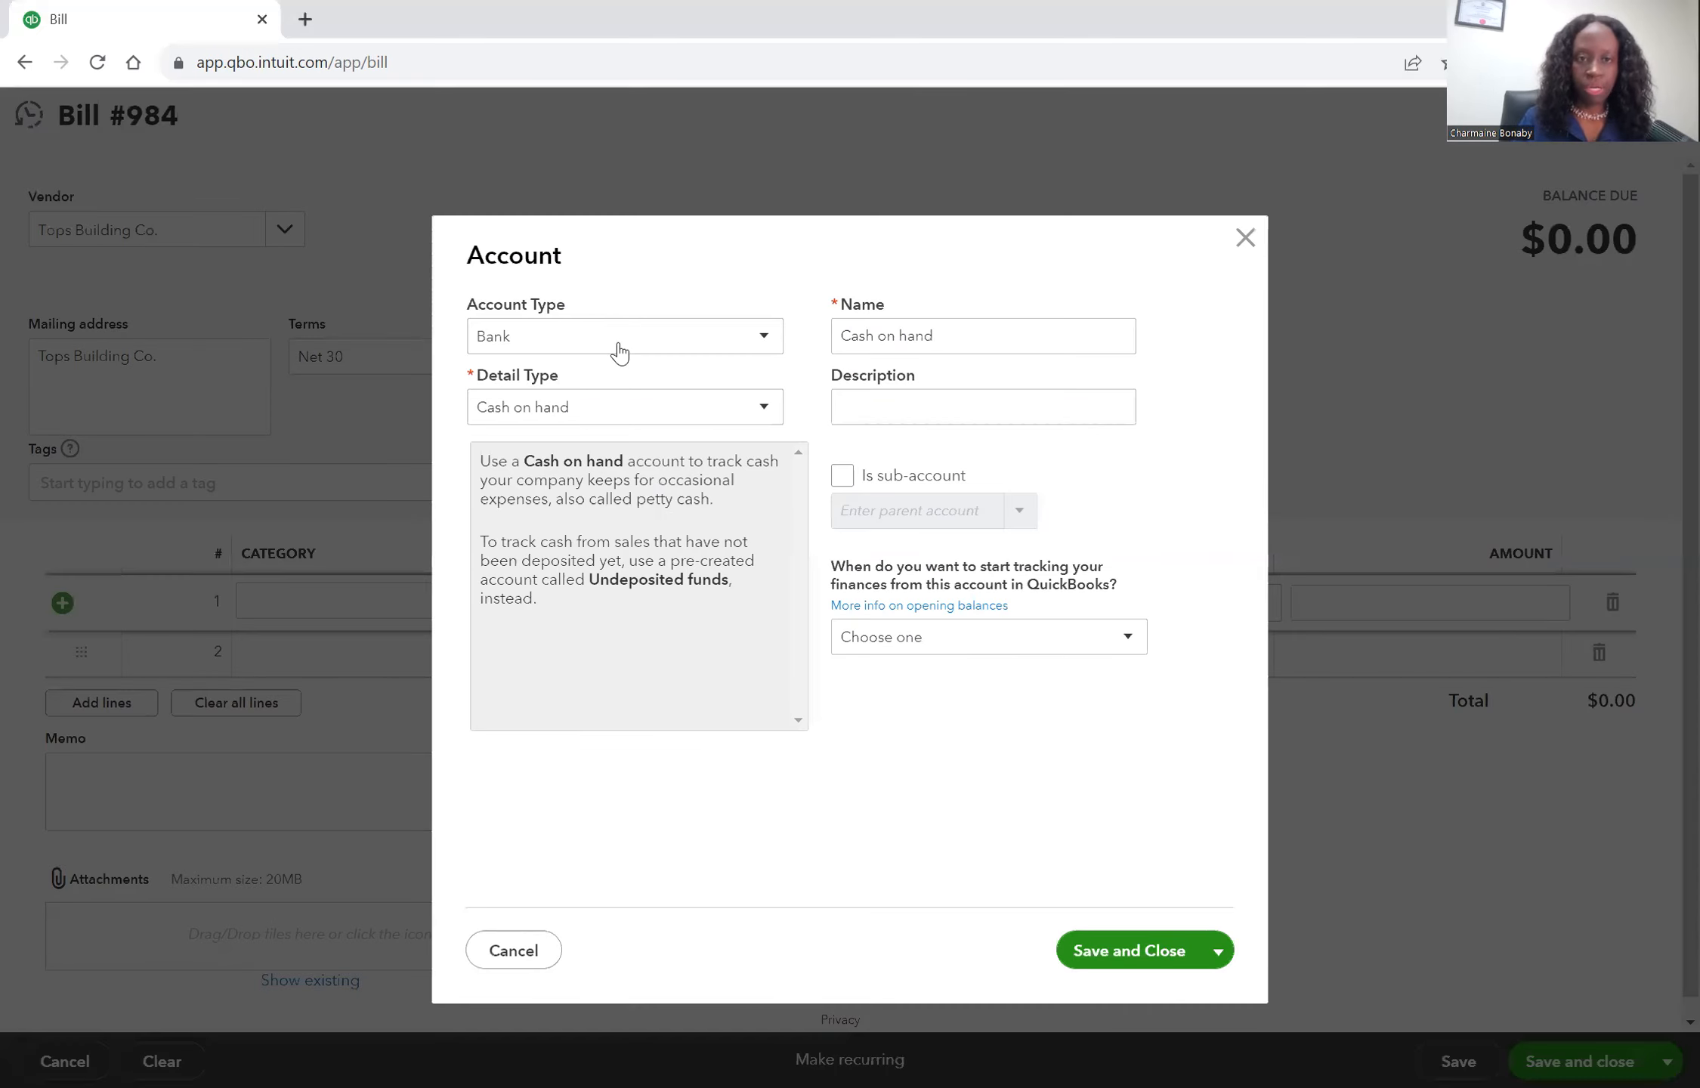
pyautogui.click(621, 352)
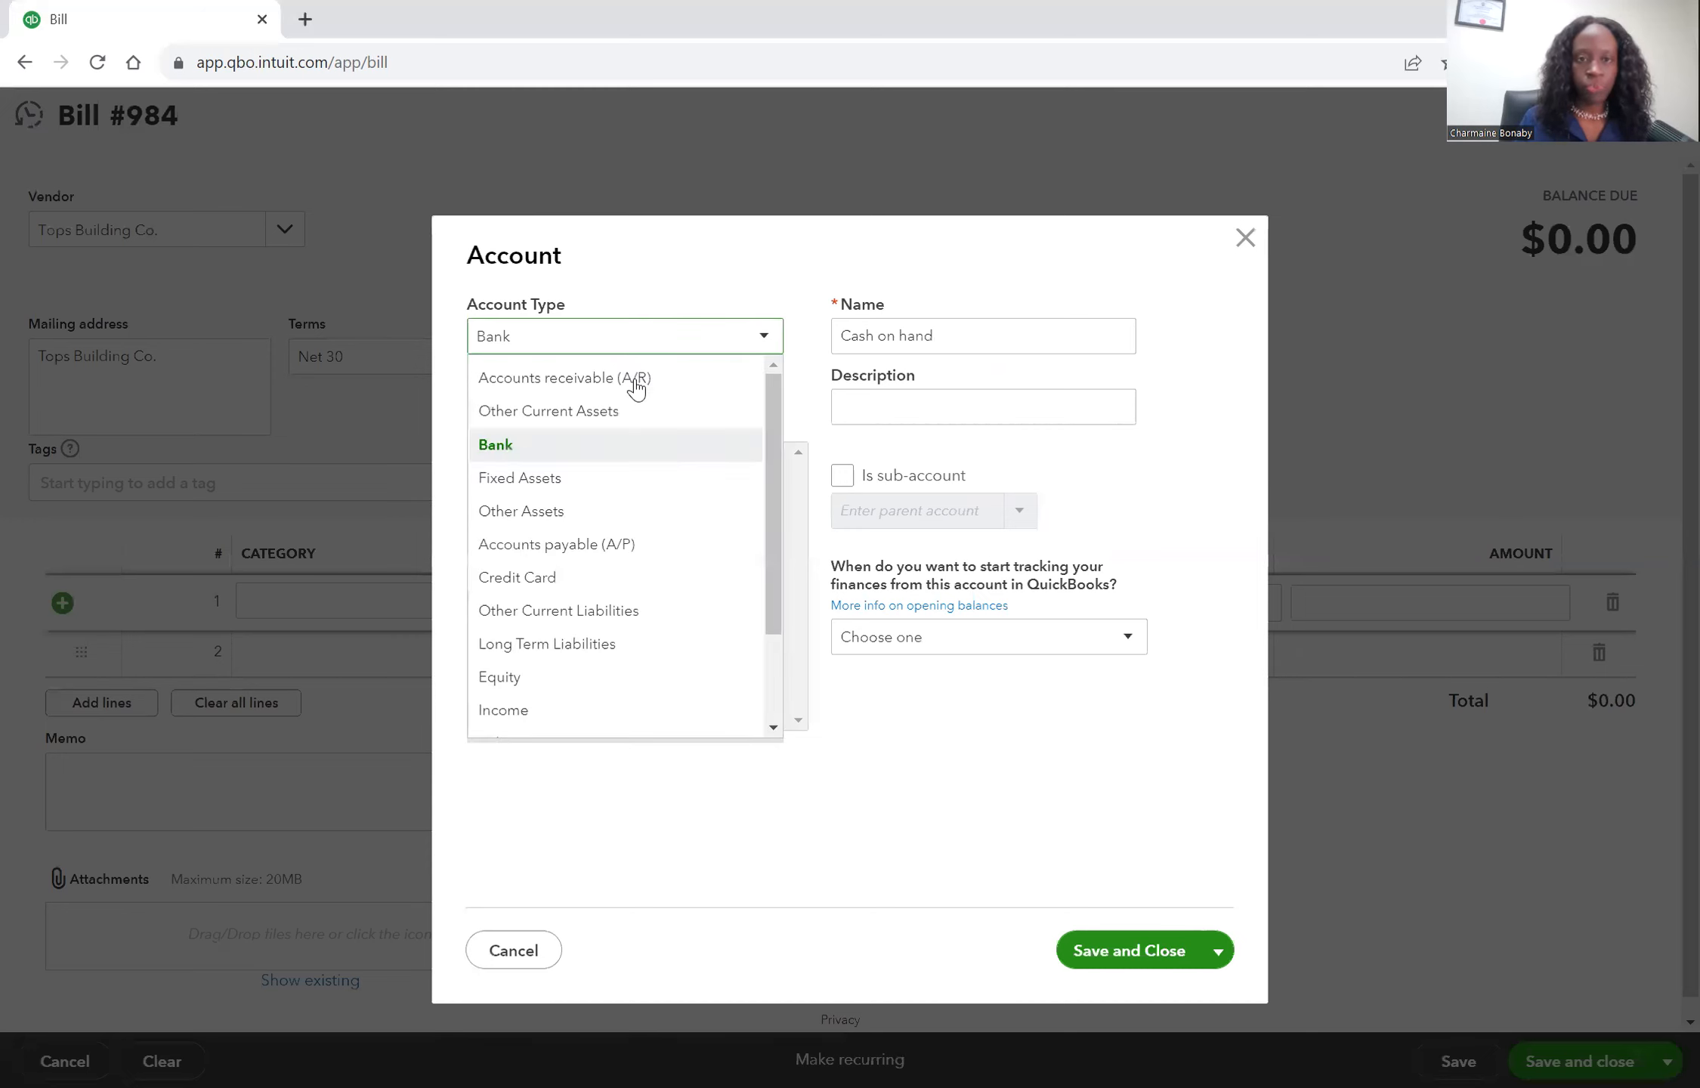
pyautogui.click(583, 480)
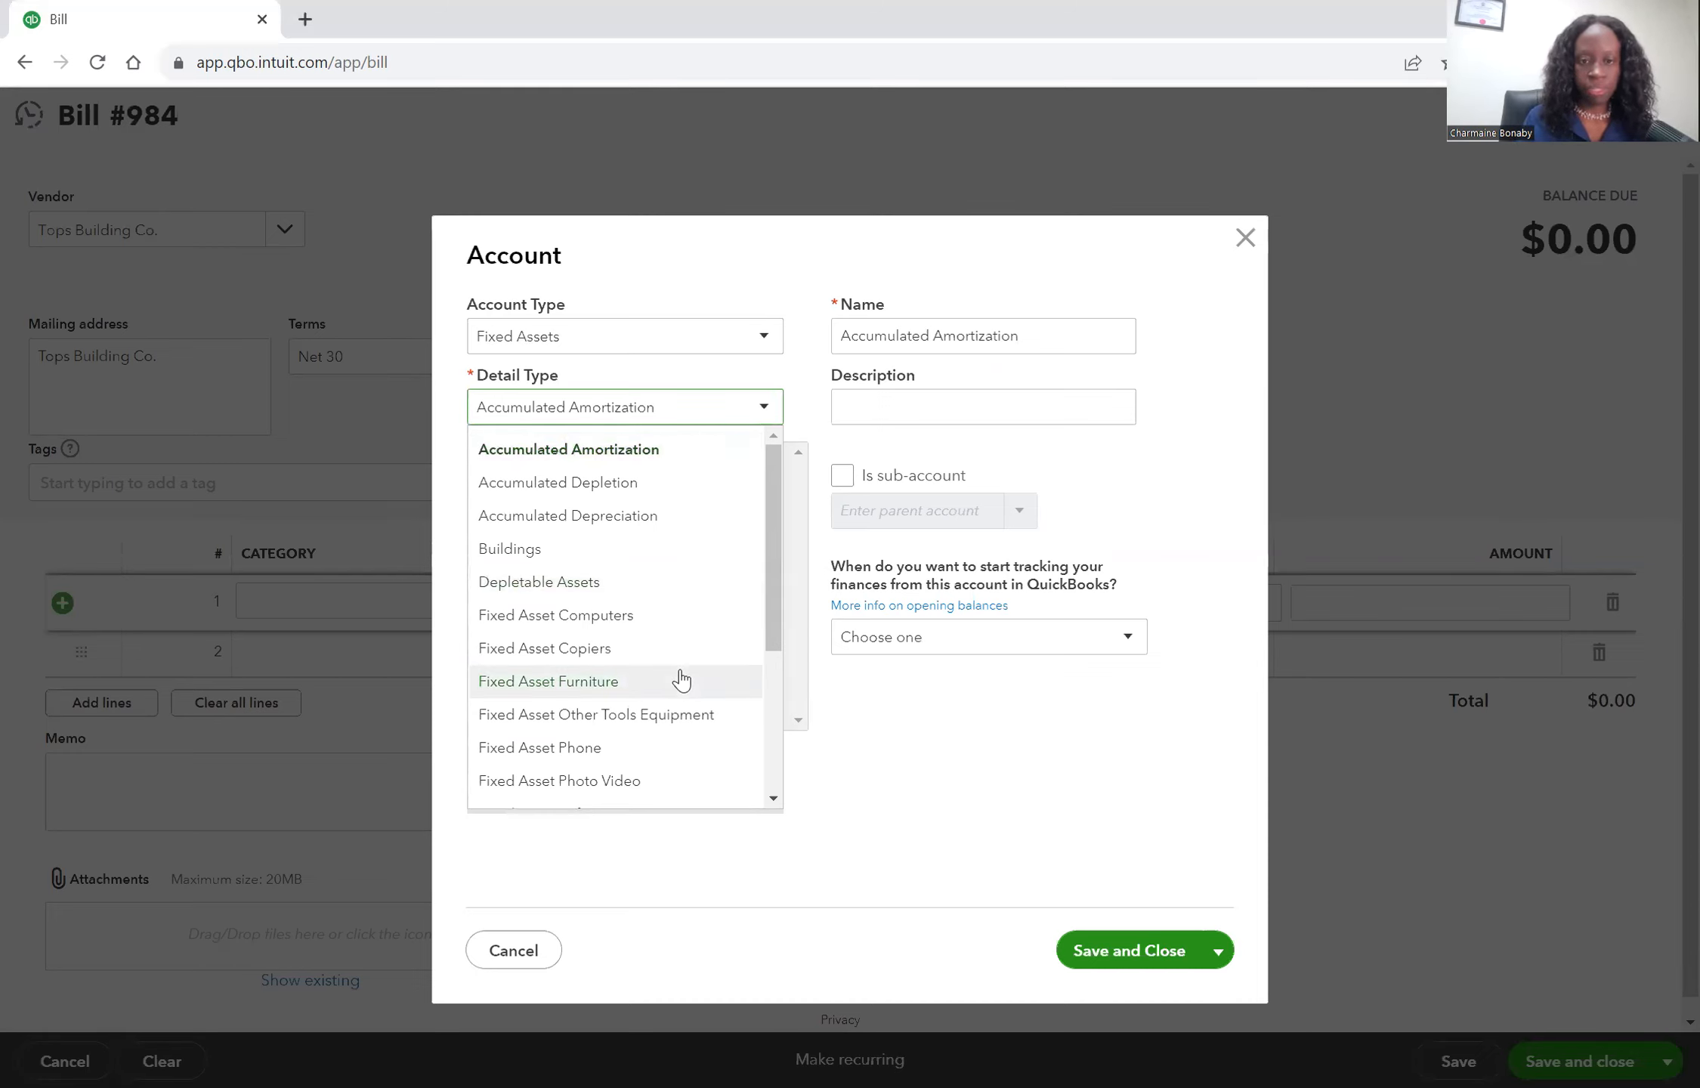
pyautogui.scroll(-1, 681, 680)
pyautogui.scroll(-1, 681, 680)
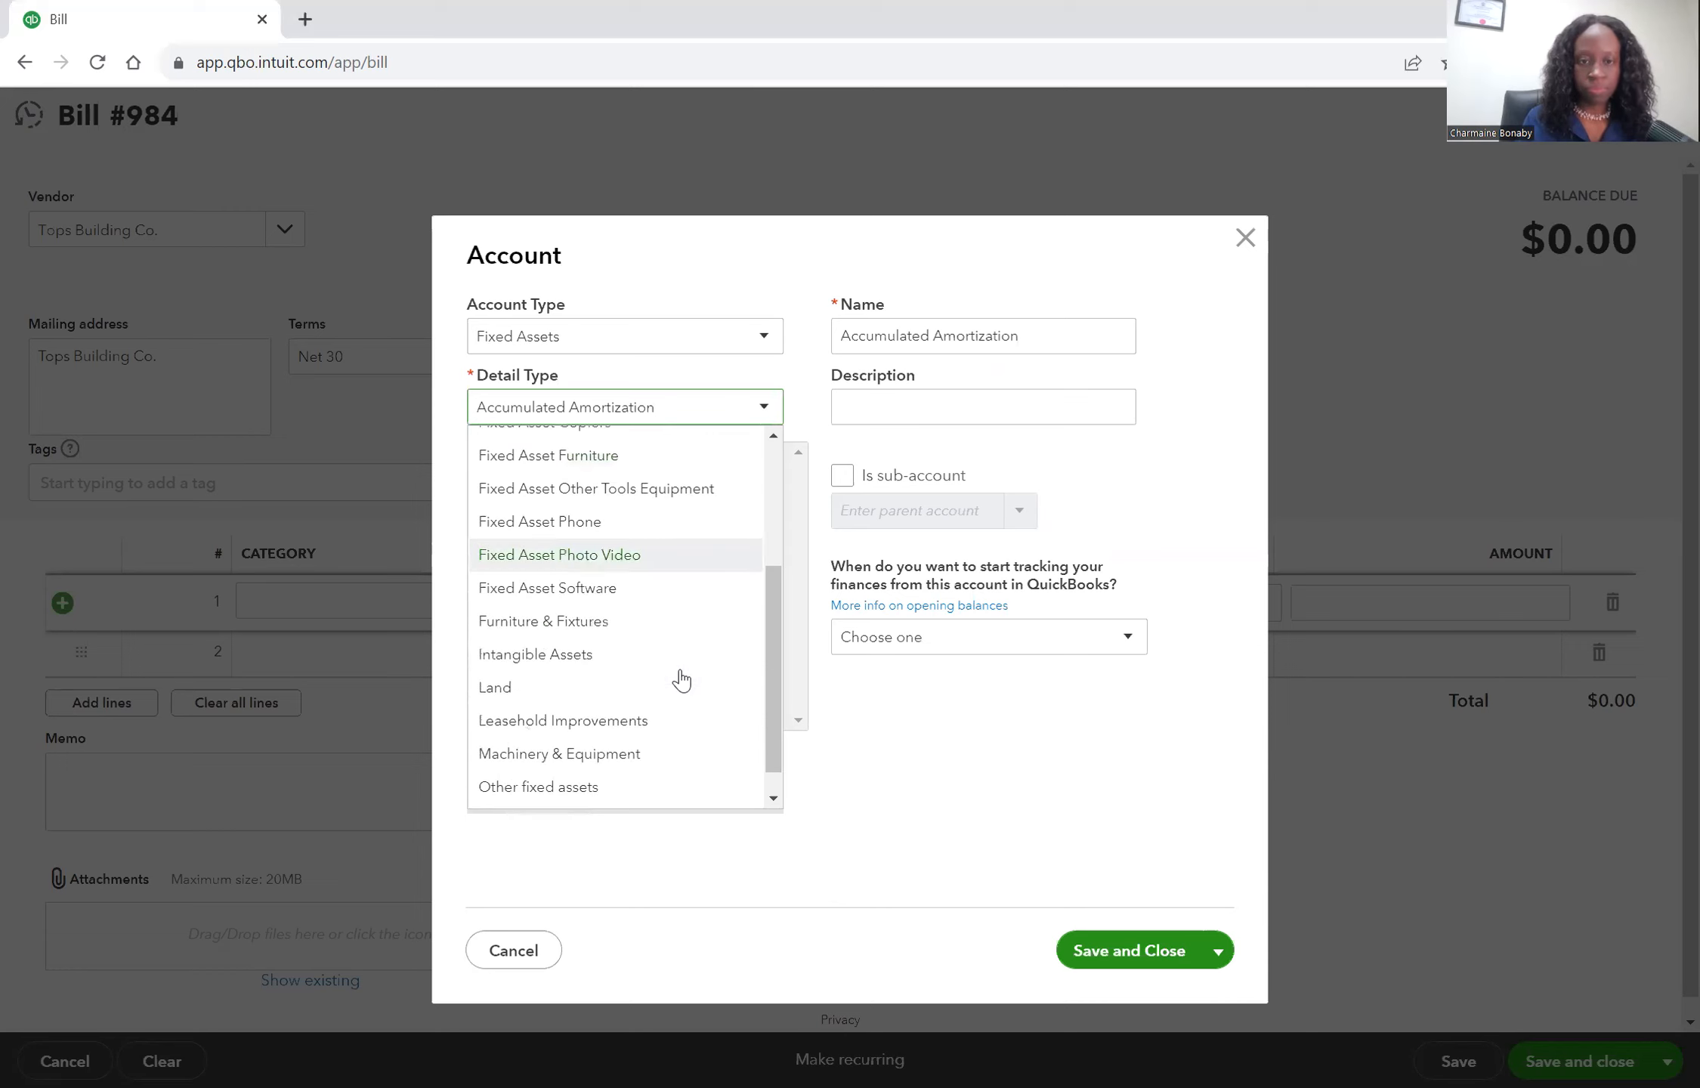
pyautogui.click(654, 755)
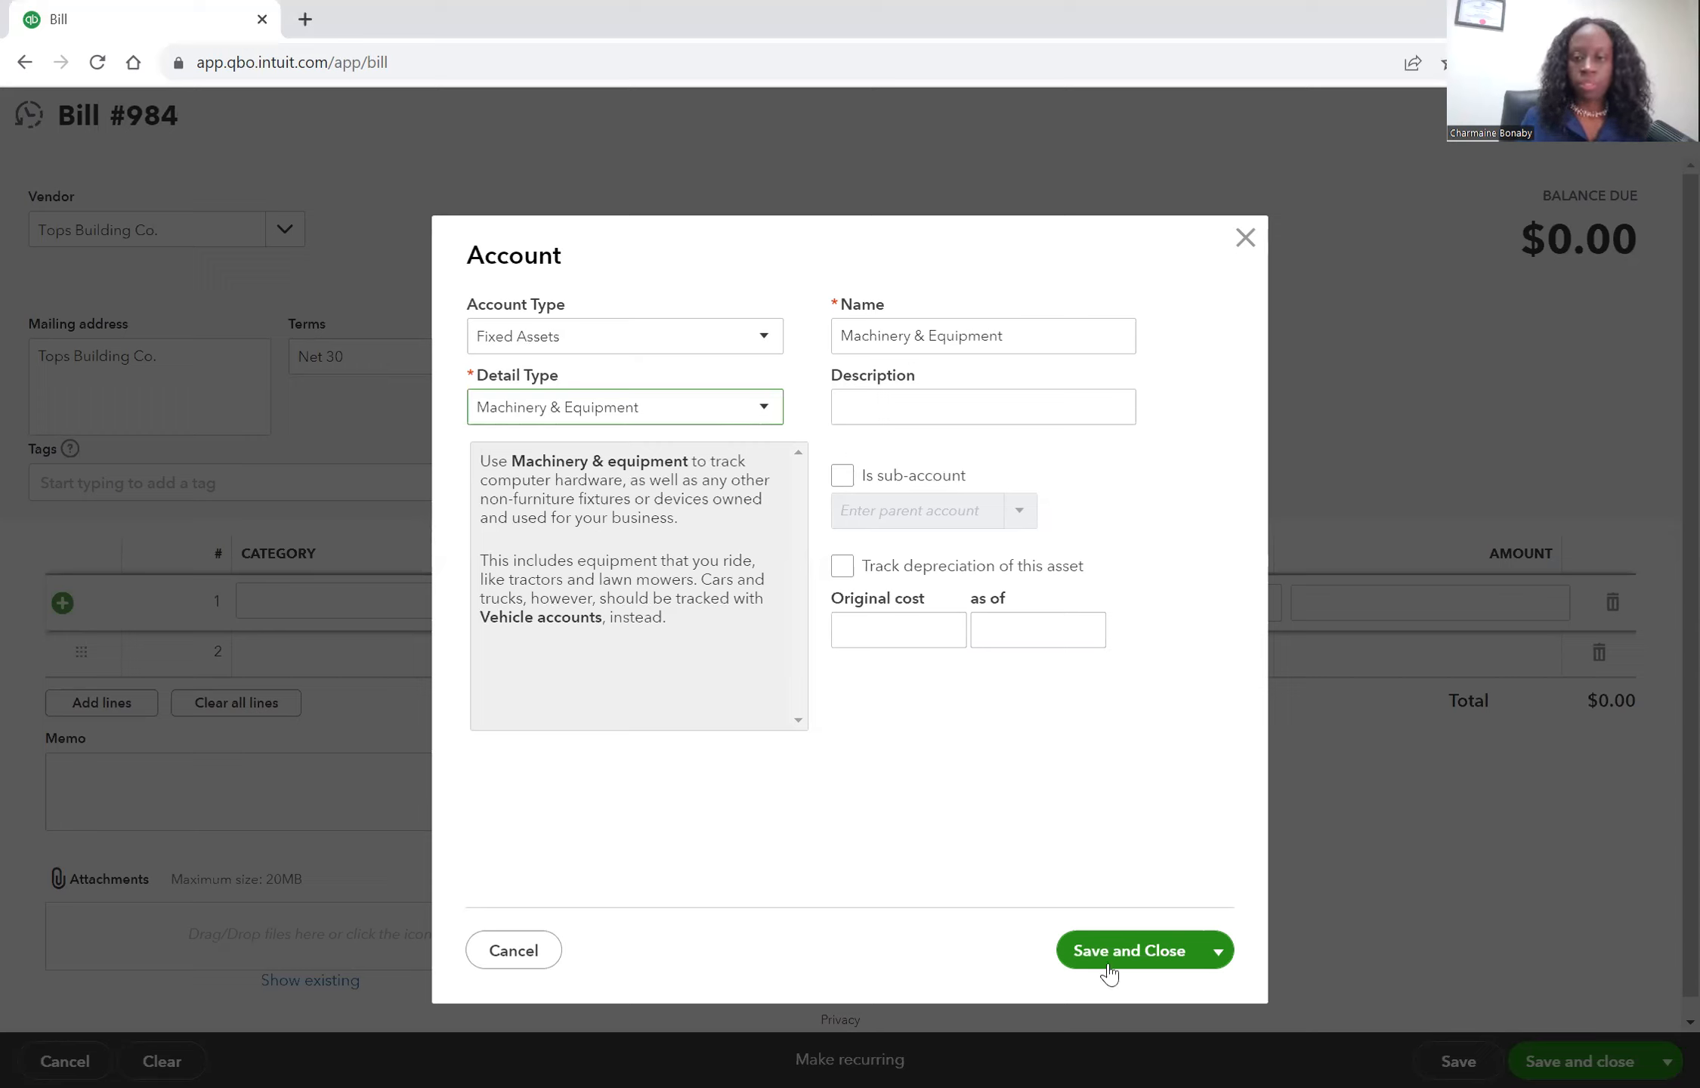
pyautogui.click(1143, 953)
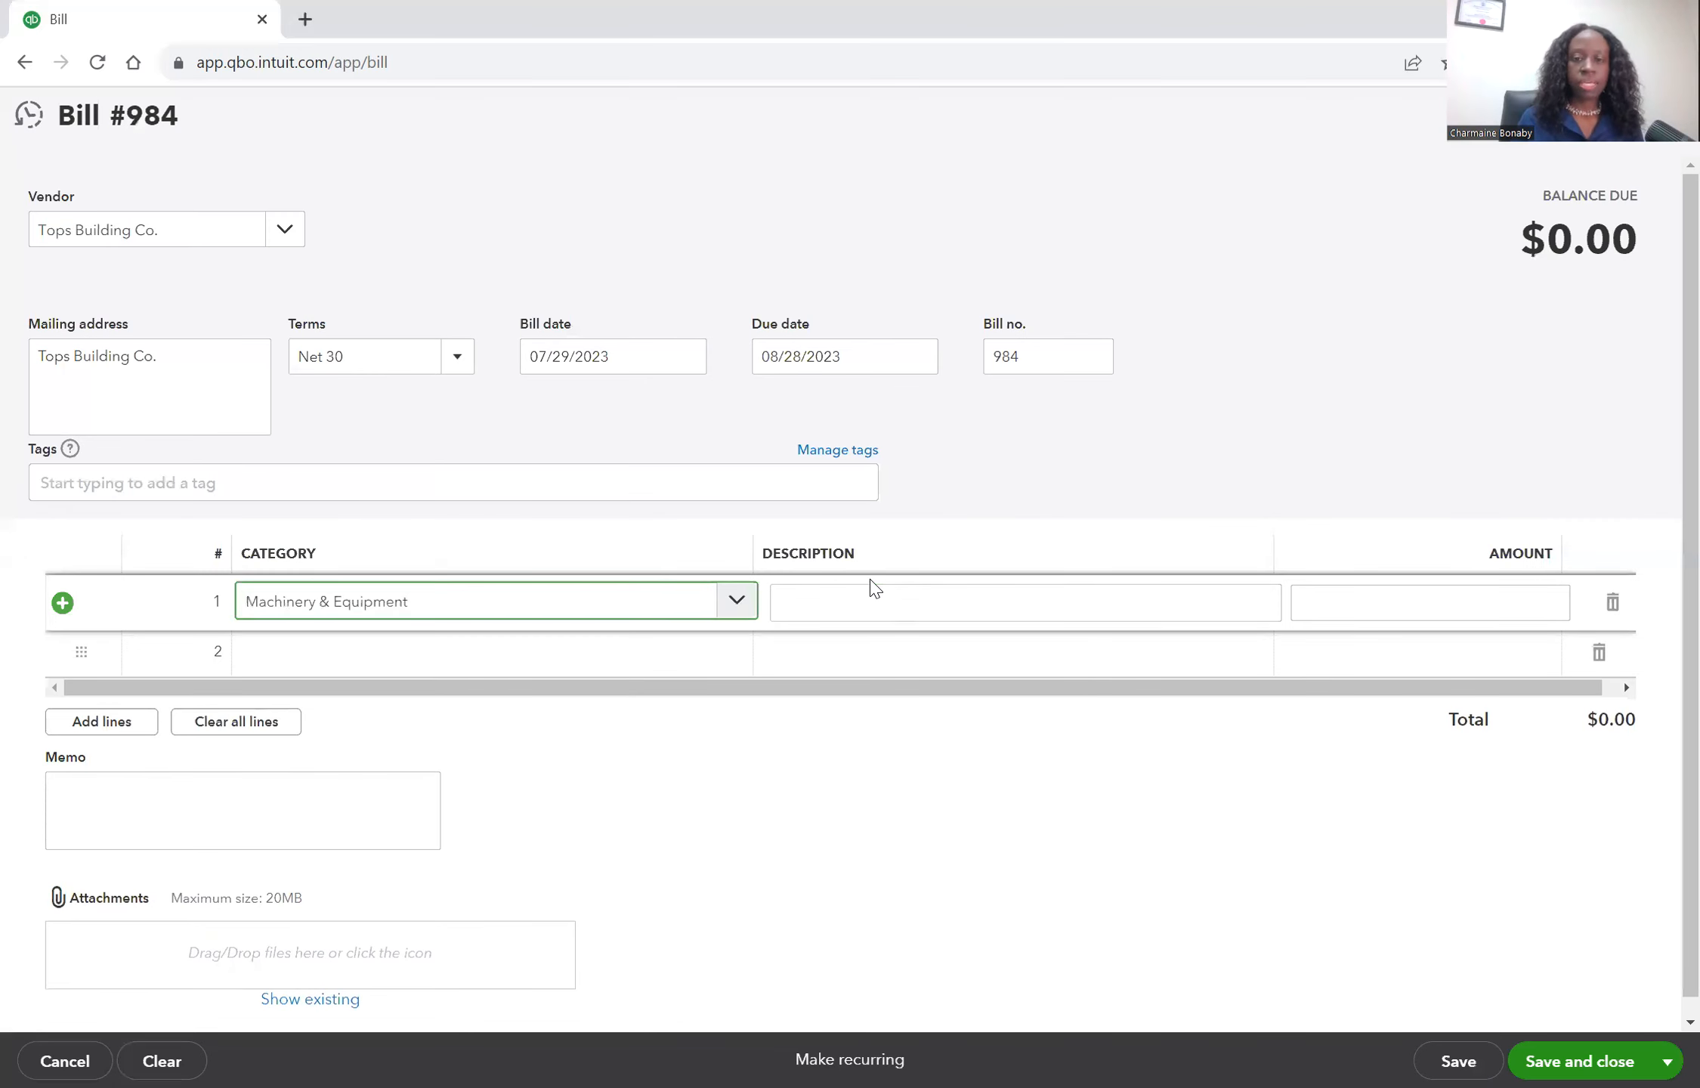
# Describe the bill's first line as forklift with an amount of 25000, and save the bill.
pyautogui.click(872, 588)
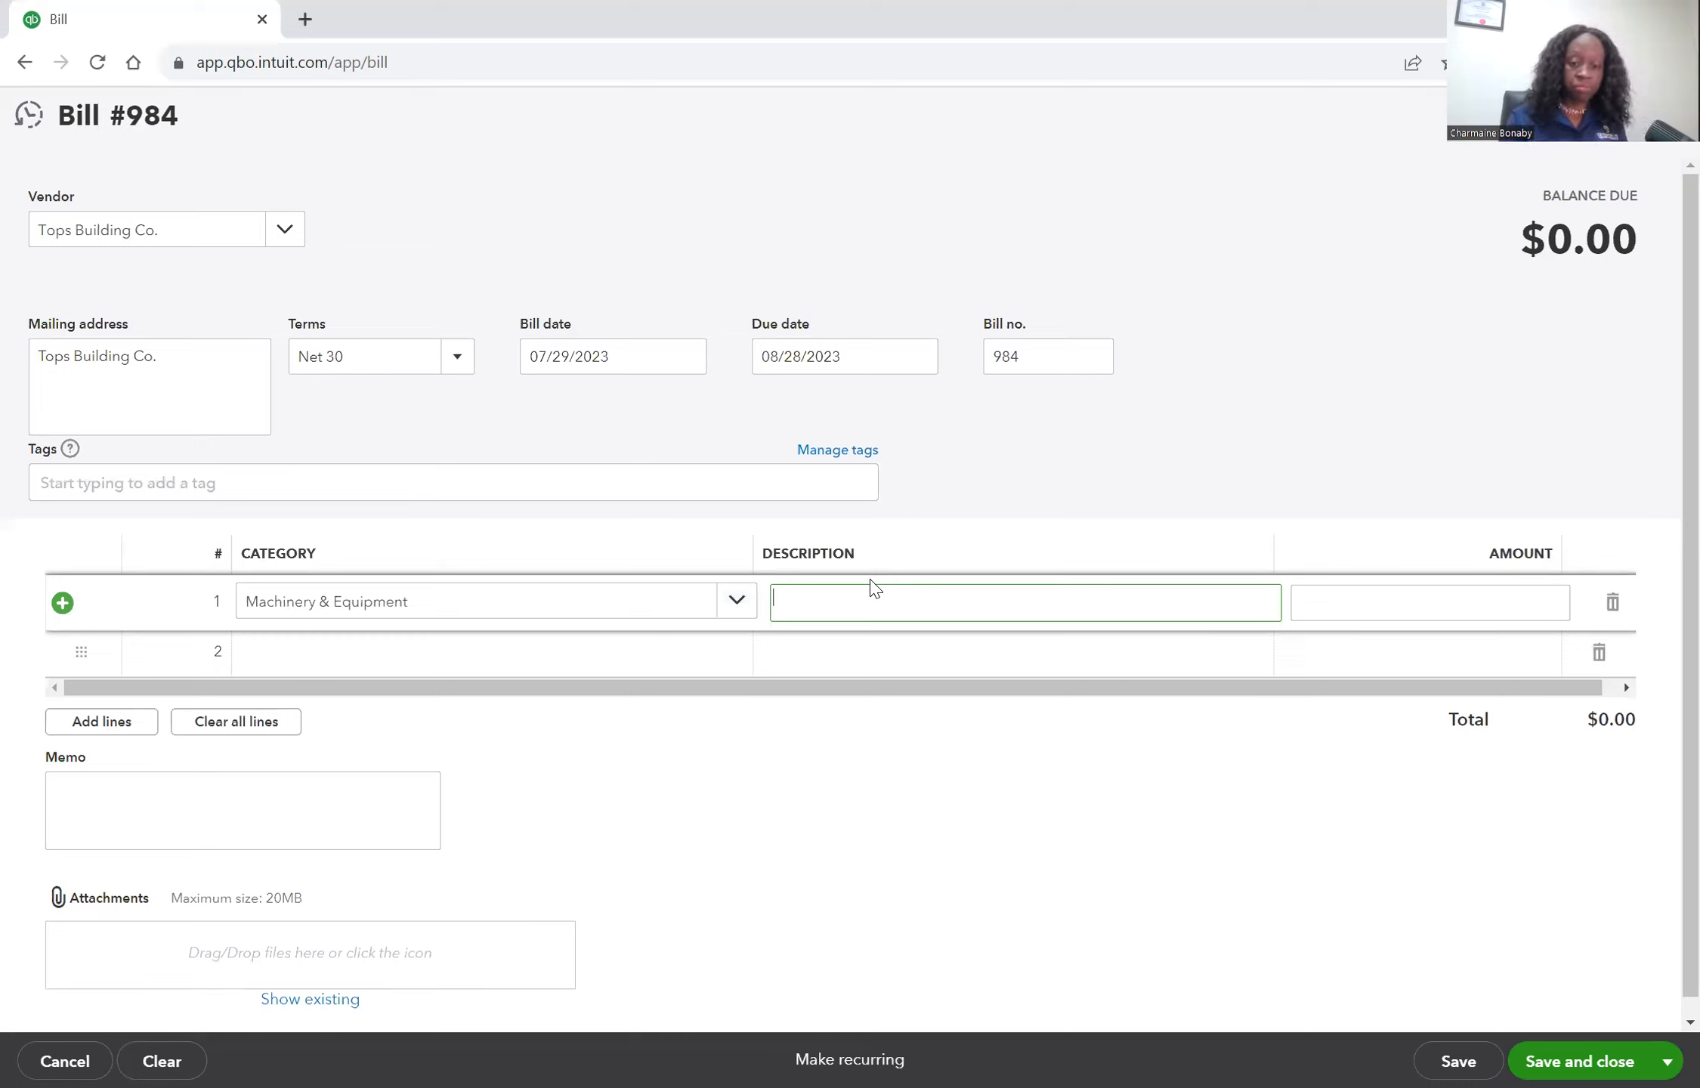
pyautogui.write('forklift')
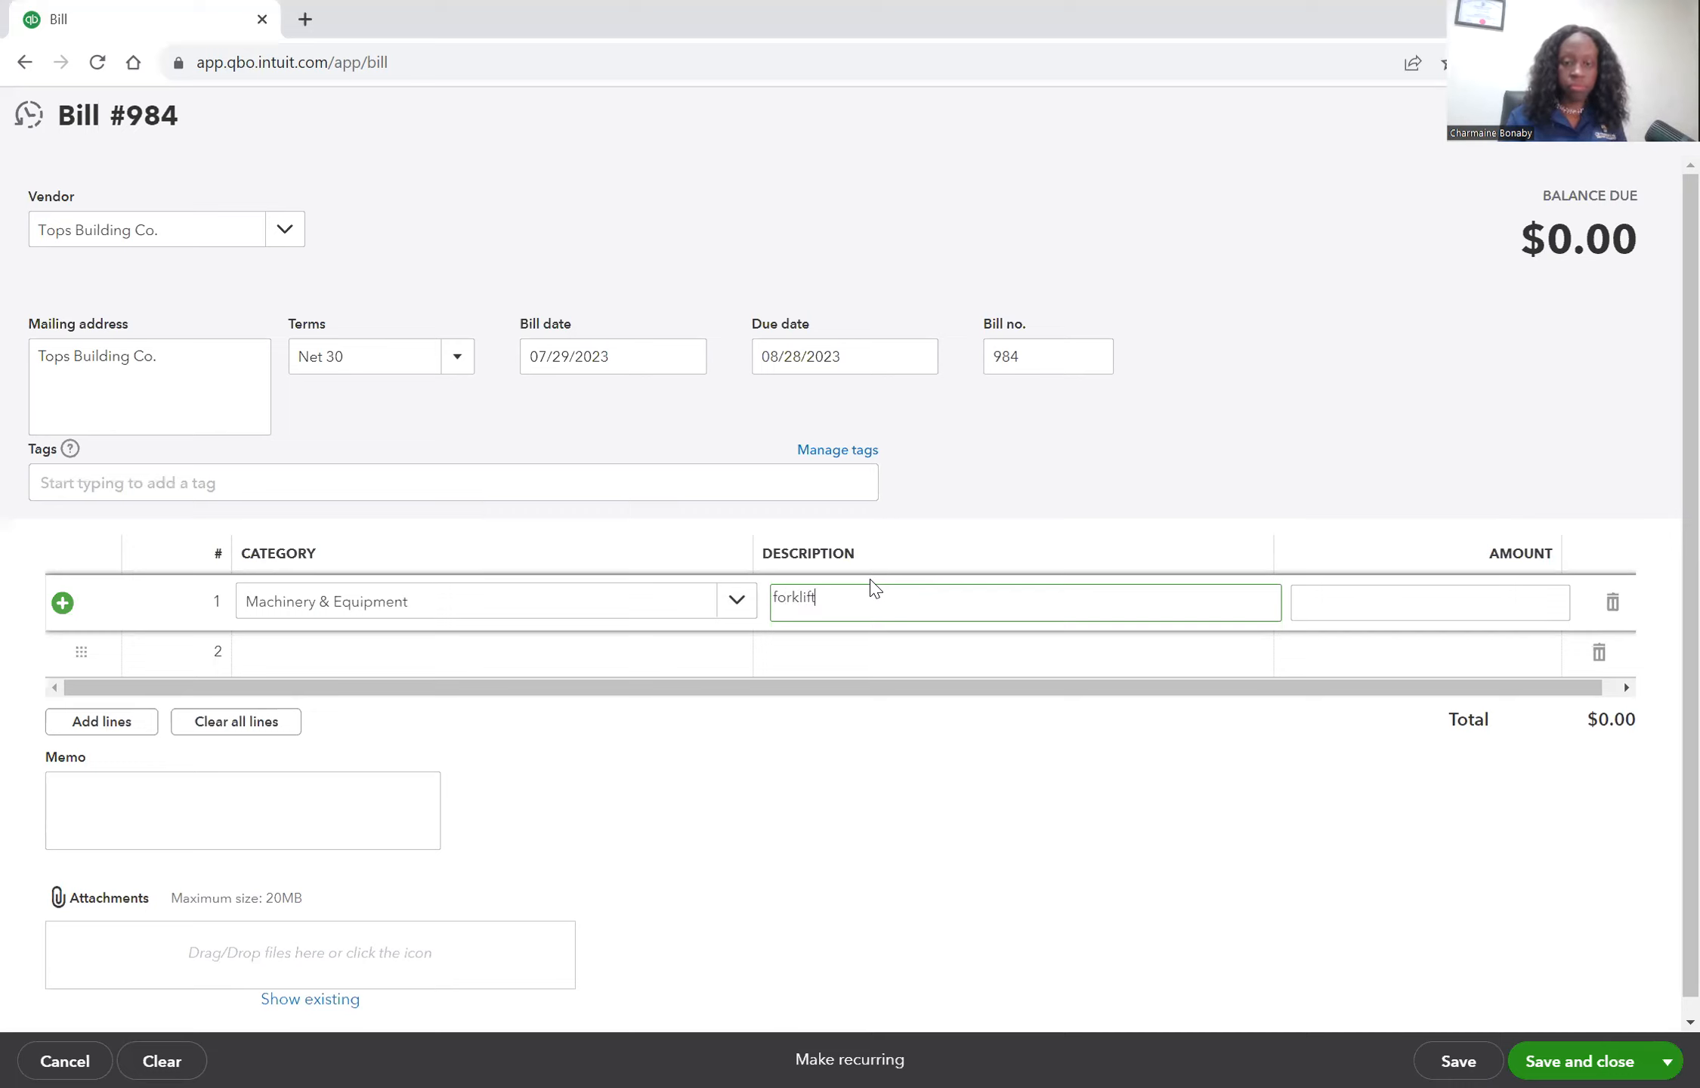
pyautogui.press('Tab')
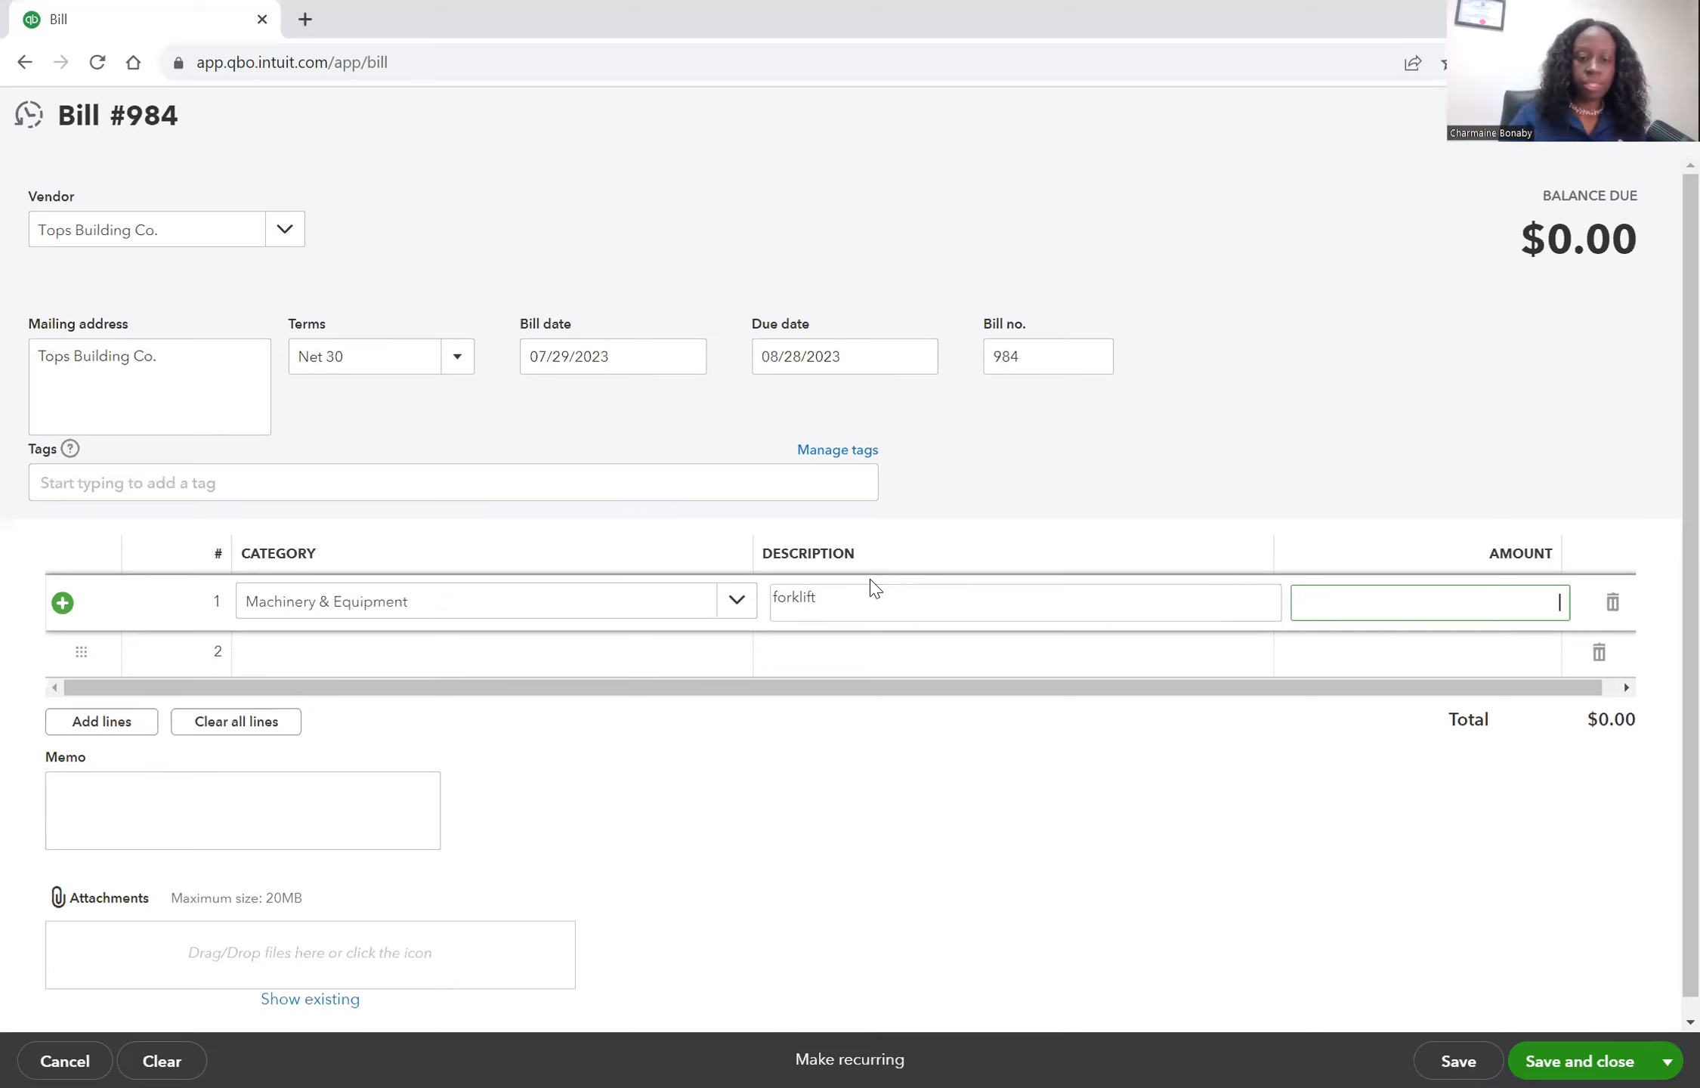
pyautogui.write('25000')
pyautogui.press('Tab')
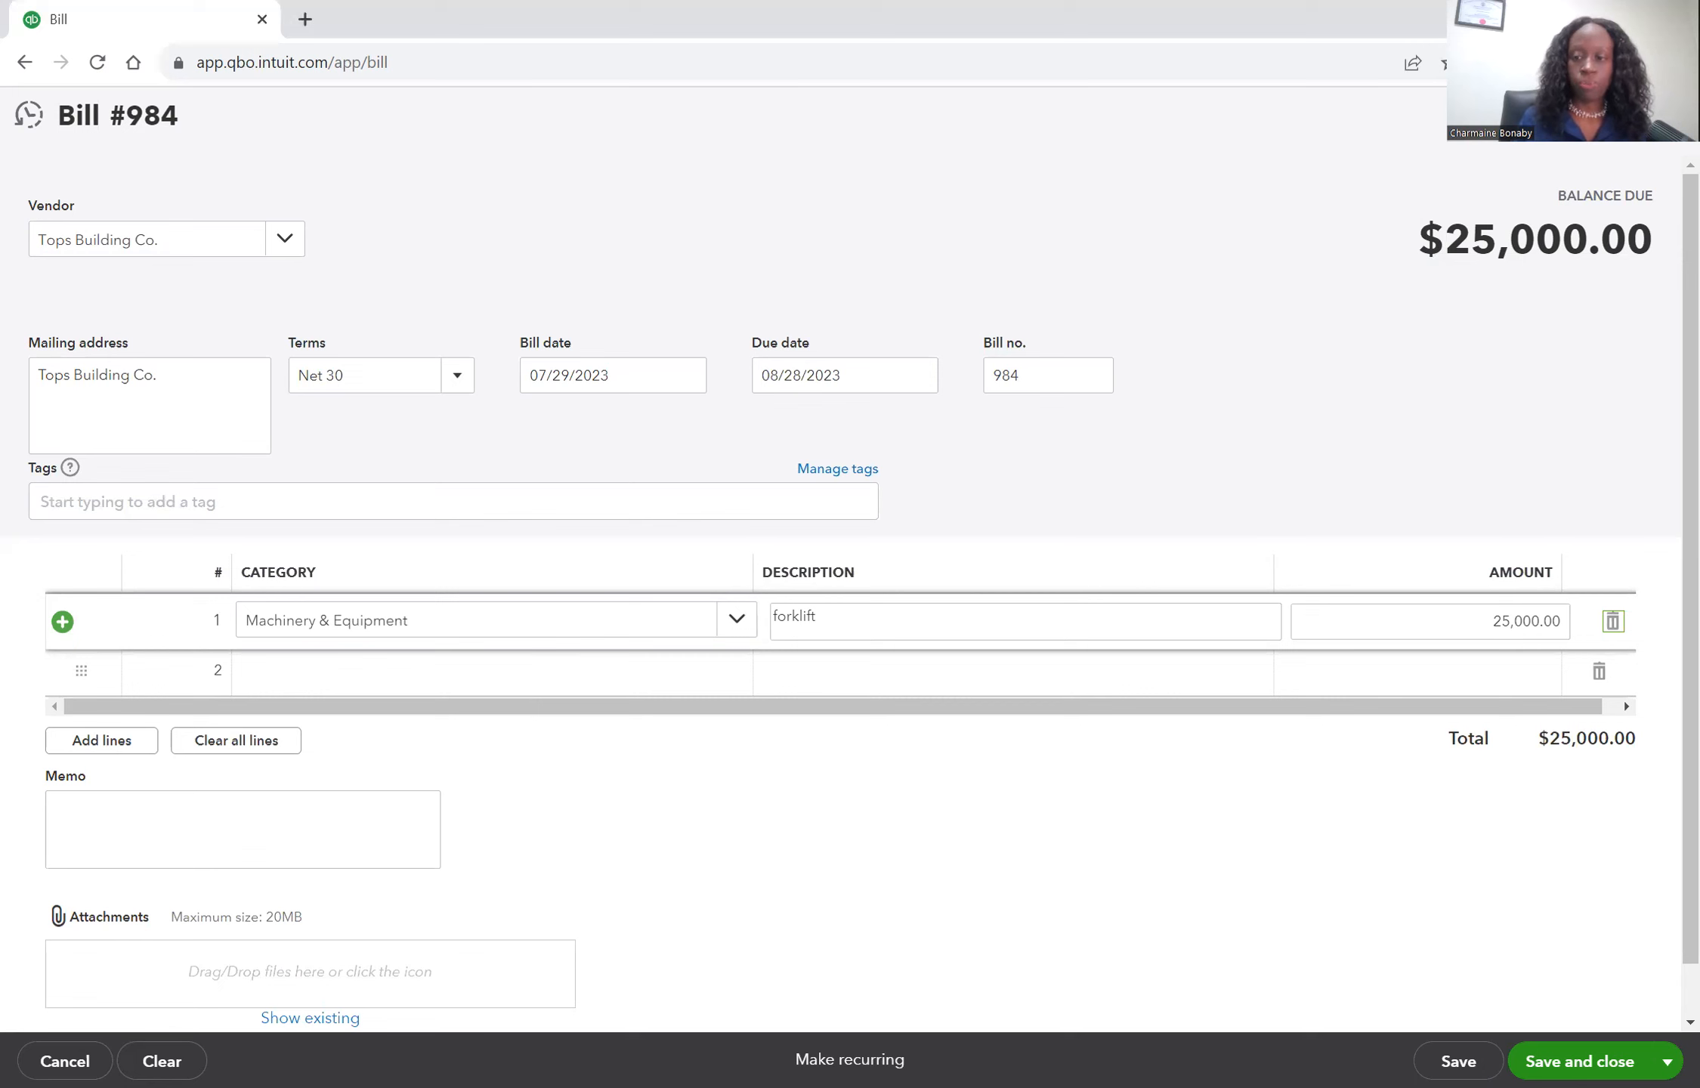
pyautogui.click(456, 911)
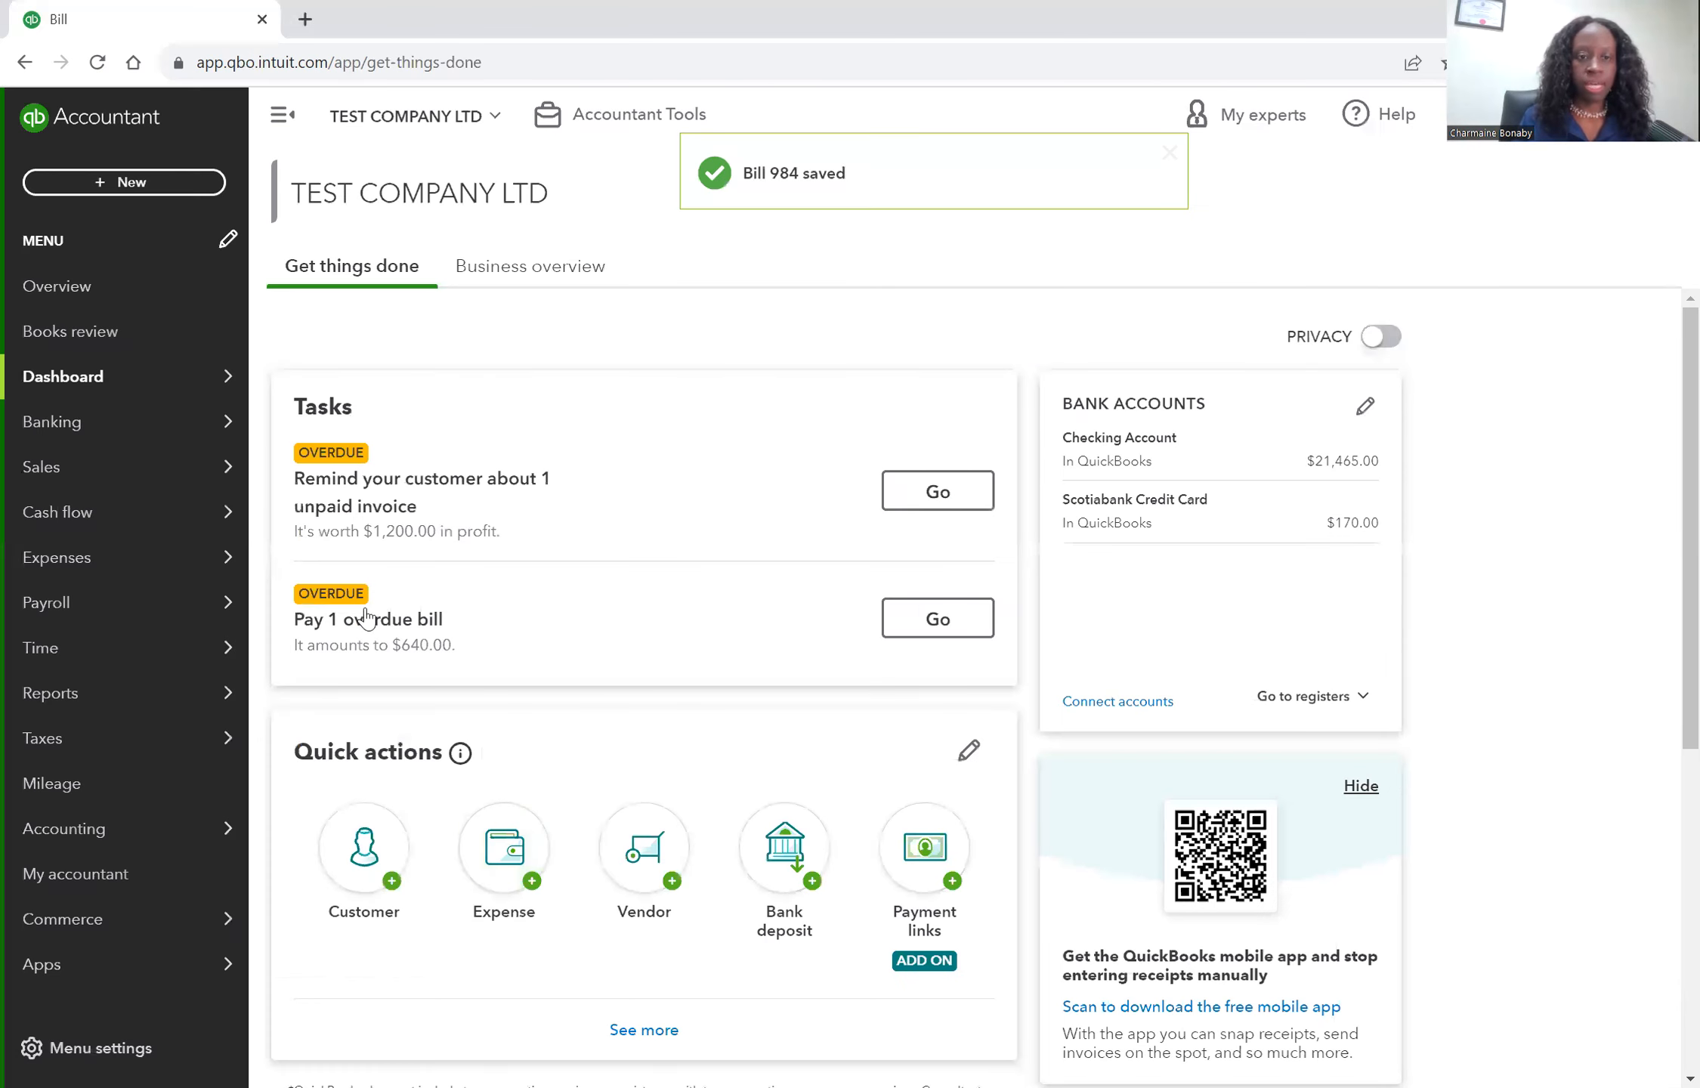
# Start a payment for the Tops Building Co. bill from the vendors list.
pyautogui.moveTo(121, 557)
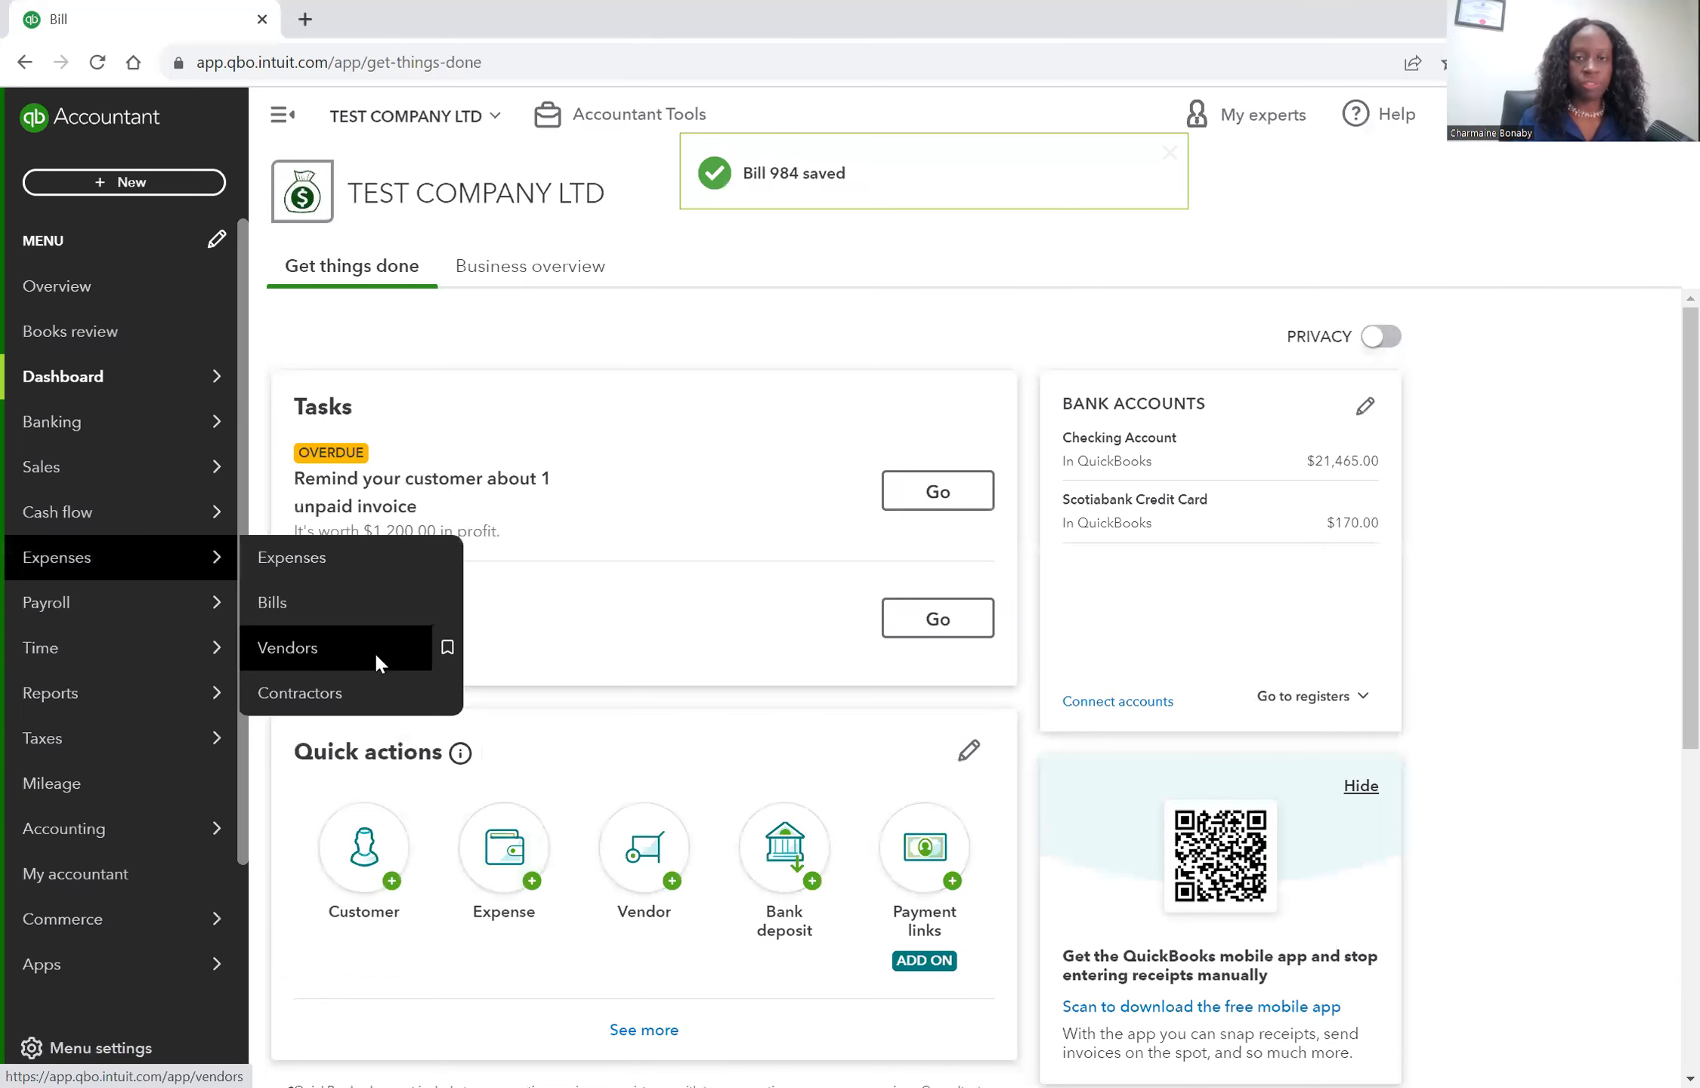
pyautogui.click(376, 661)
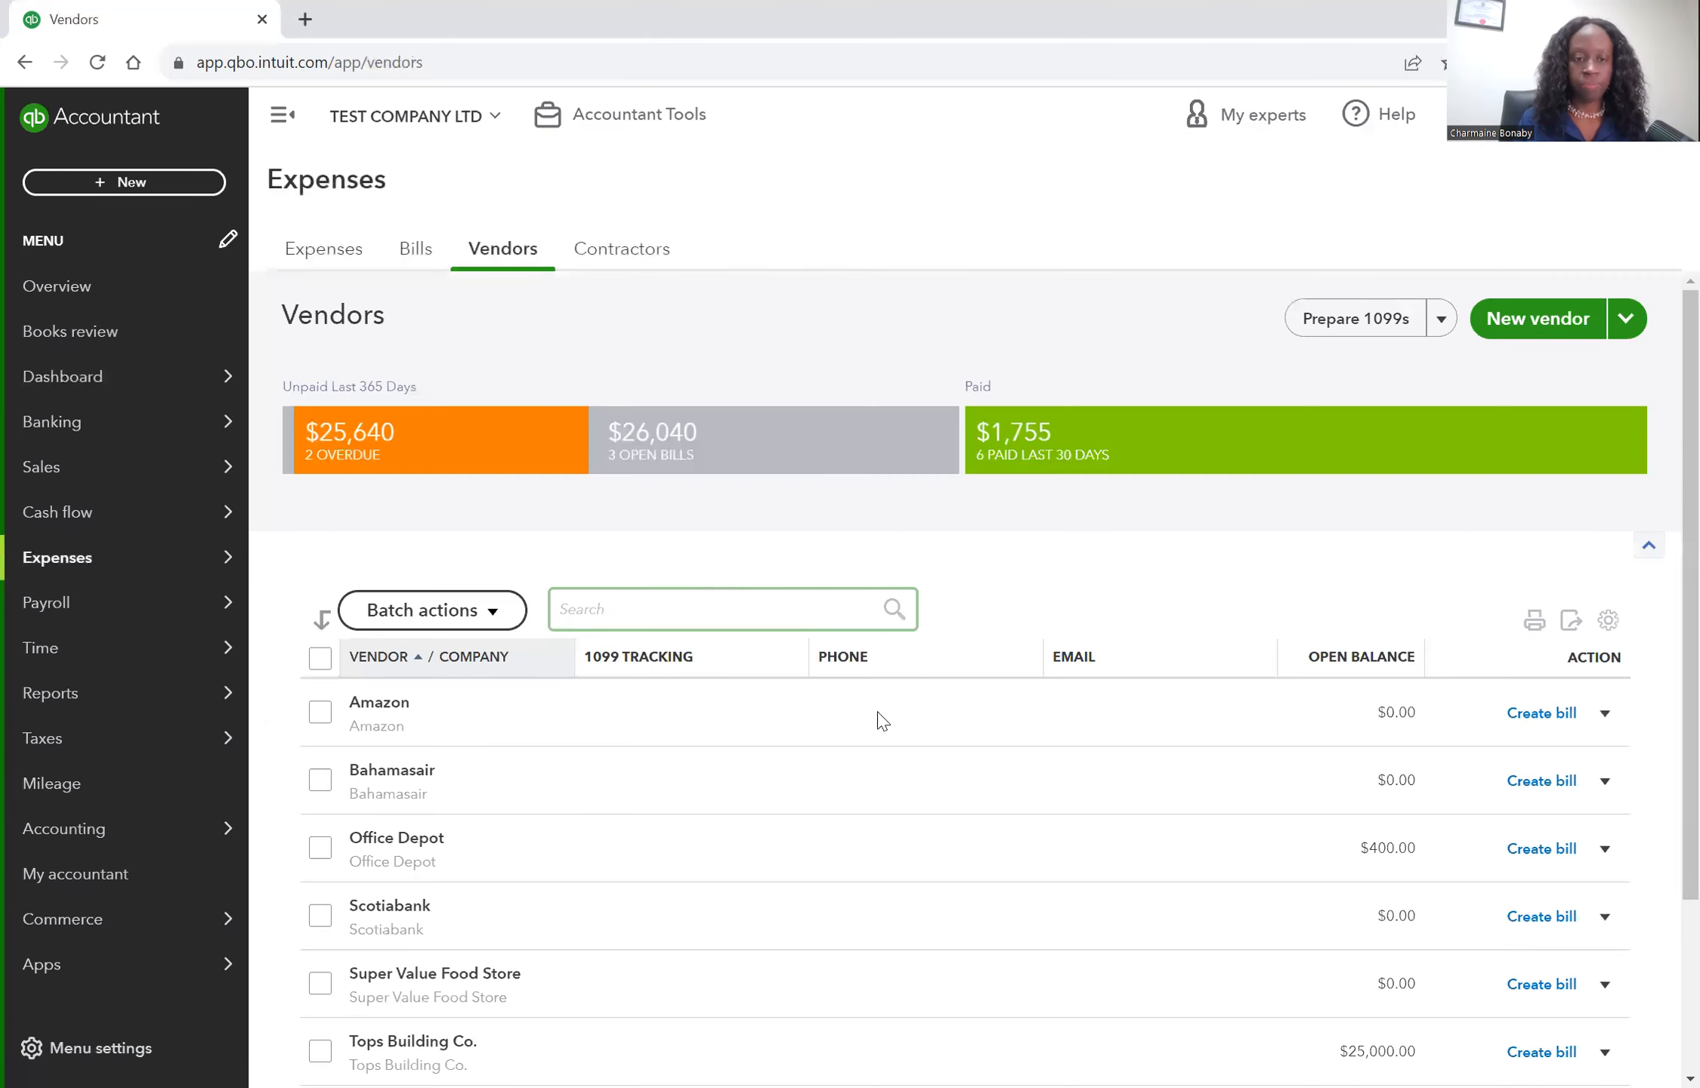
pyautogui.scroll(-3, 569, 907)
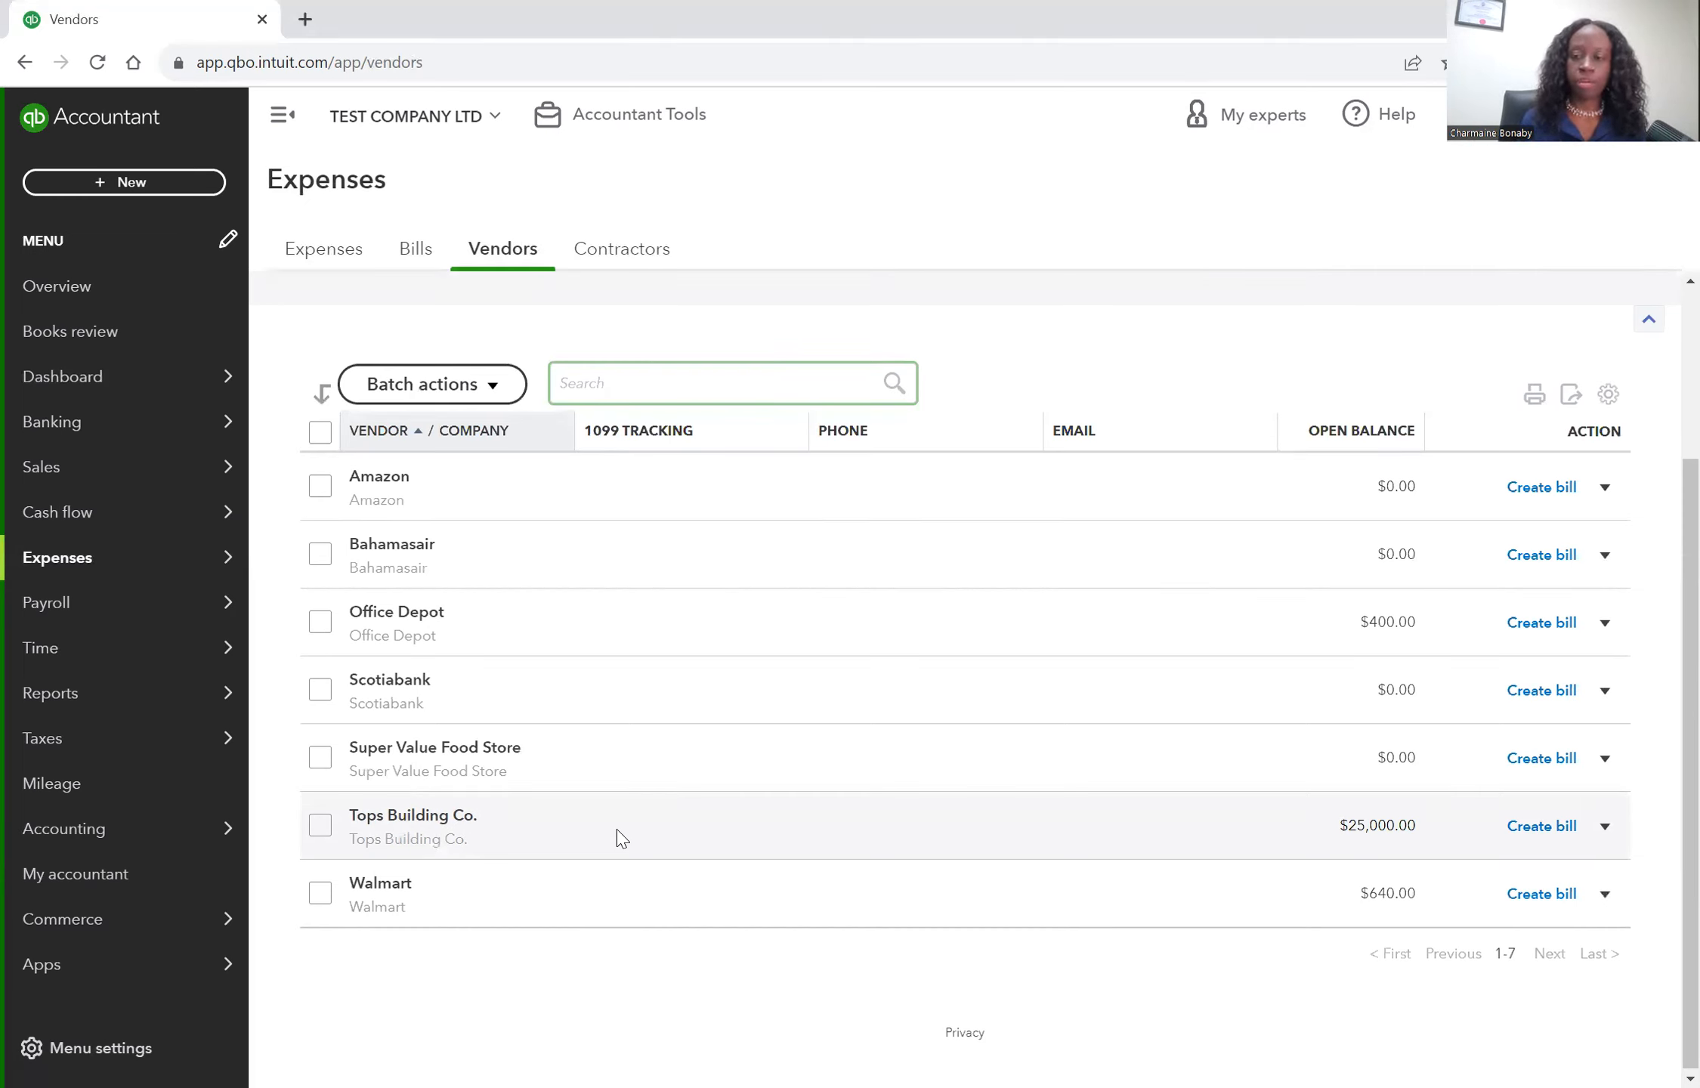
pyautogui.click(1606, 831)
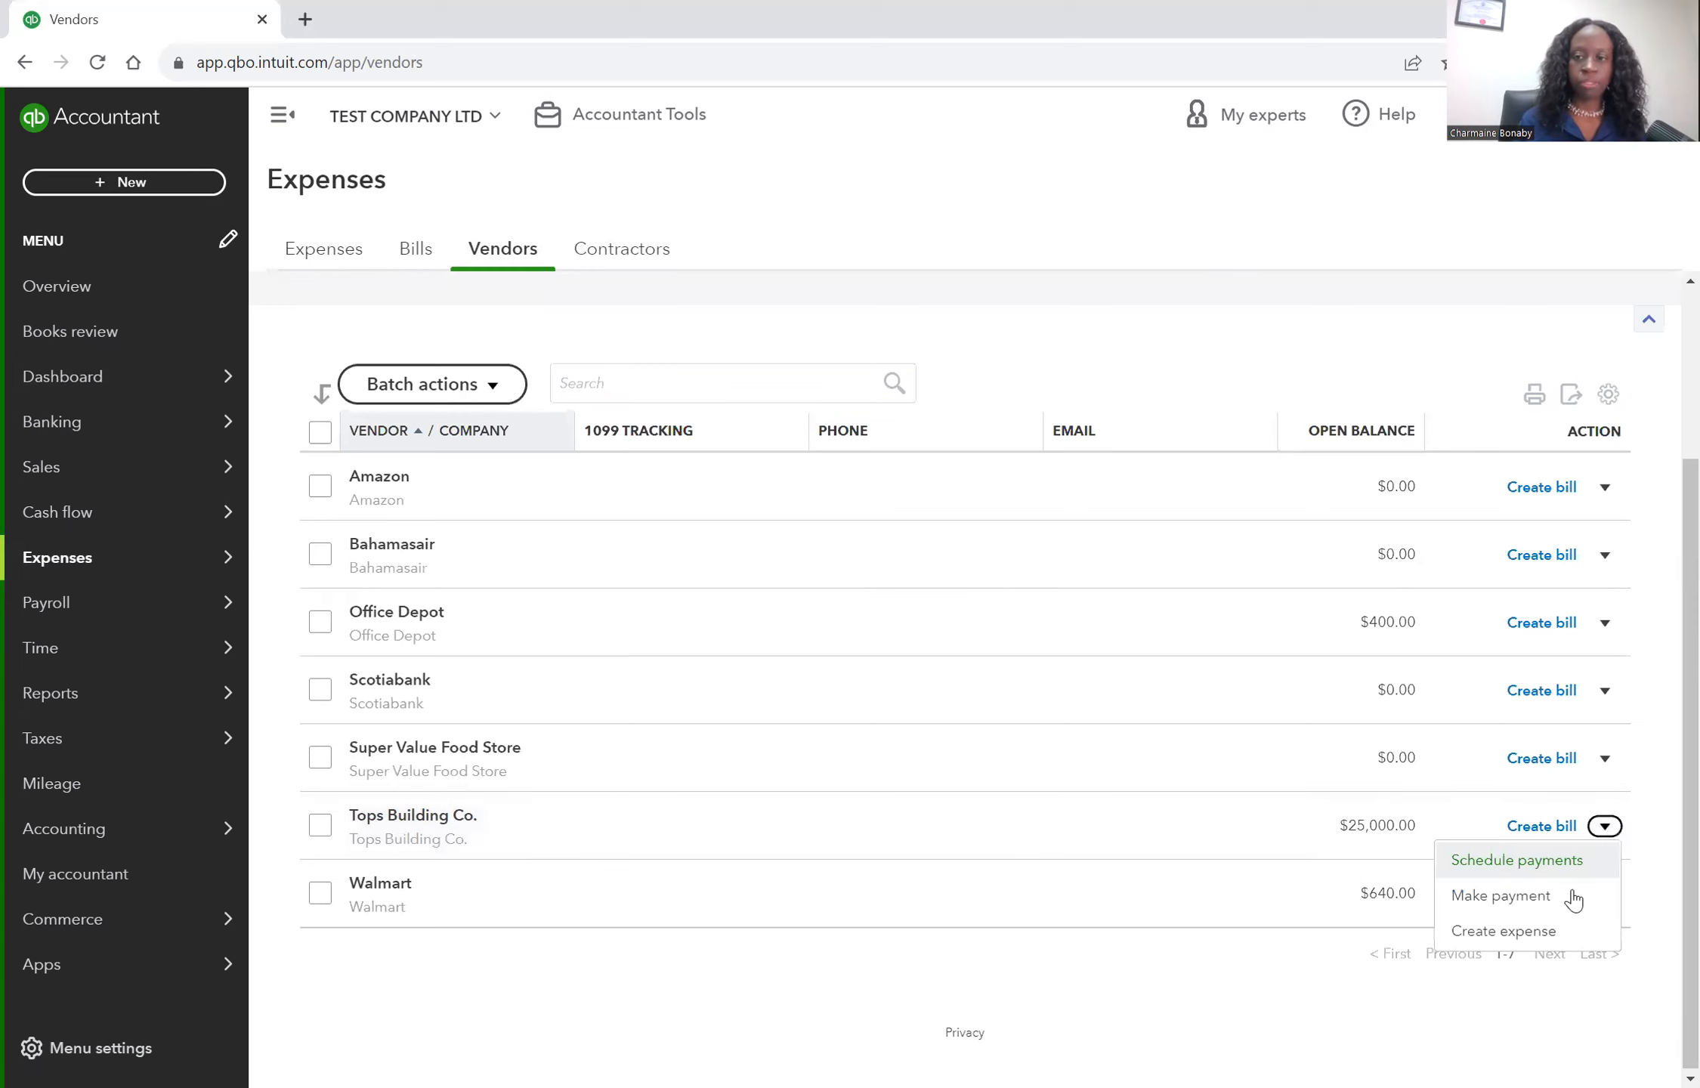
pyautogui.click(1573, 897)
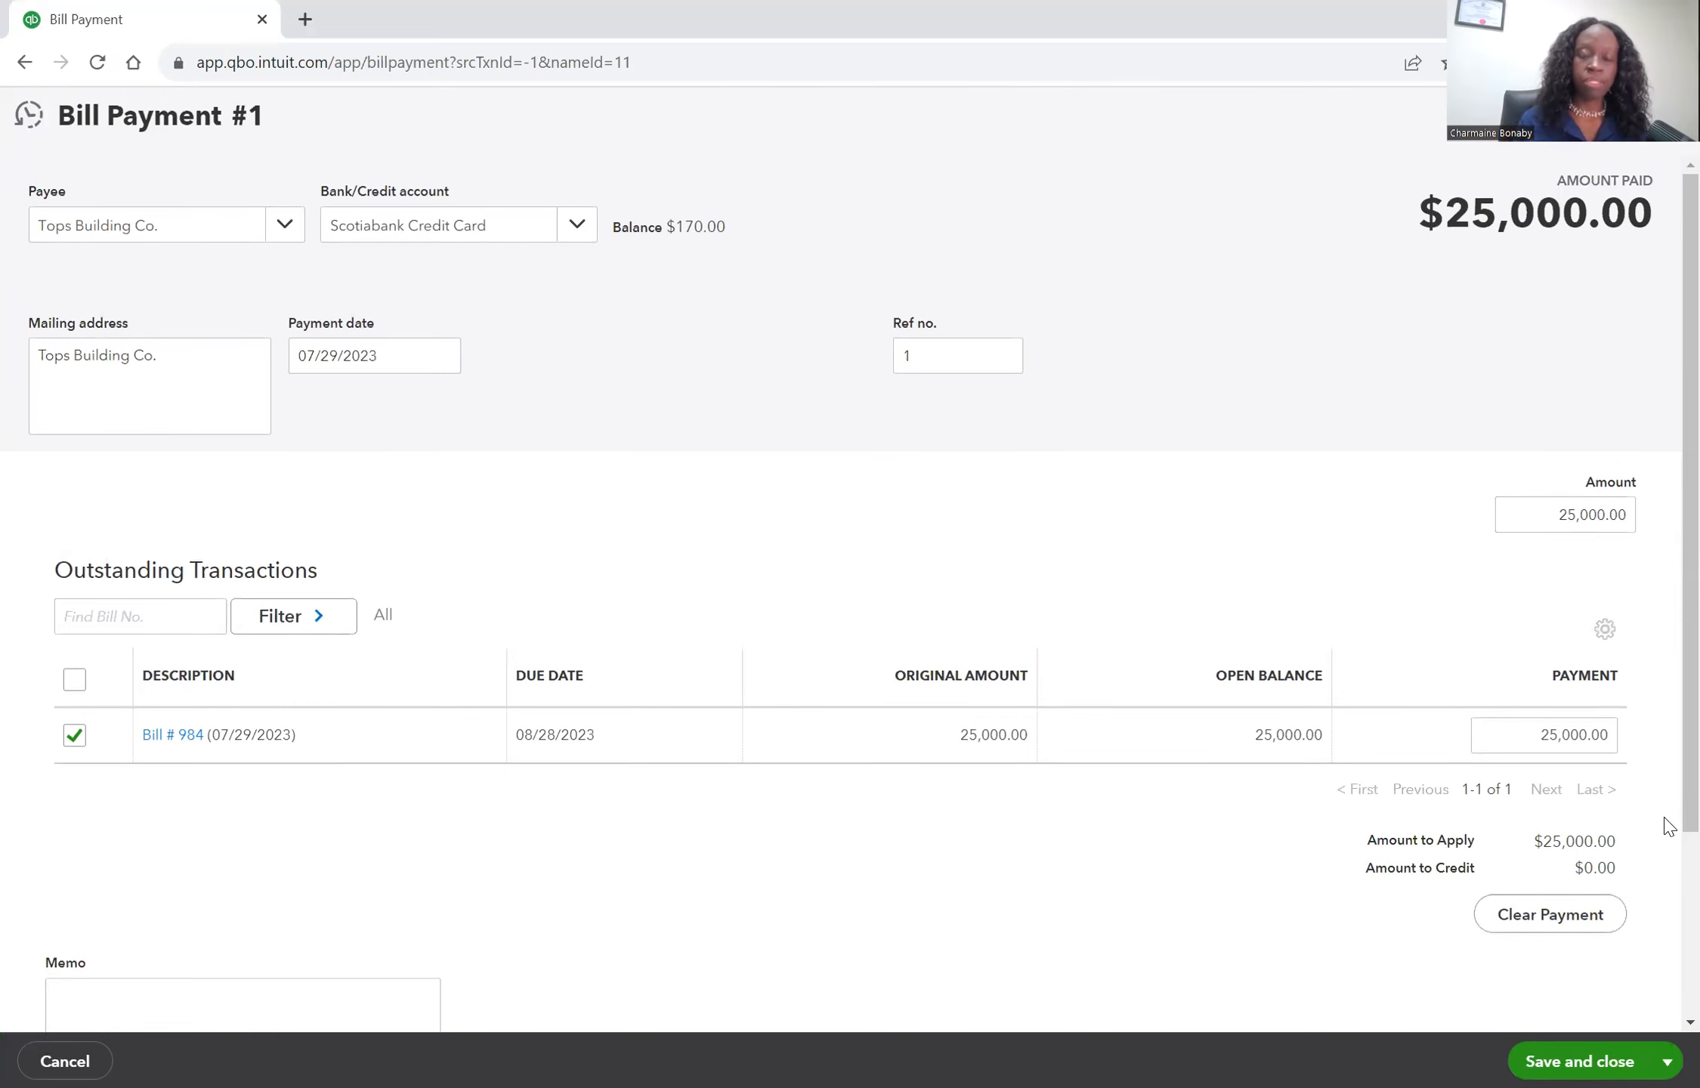
# Create a new Bank account of detail type Savings named Clearing Bank as the payment account.
pyautogui.click(579, 225)
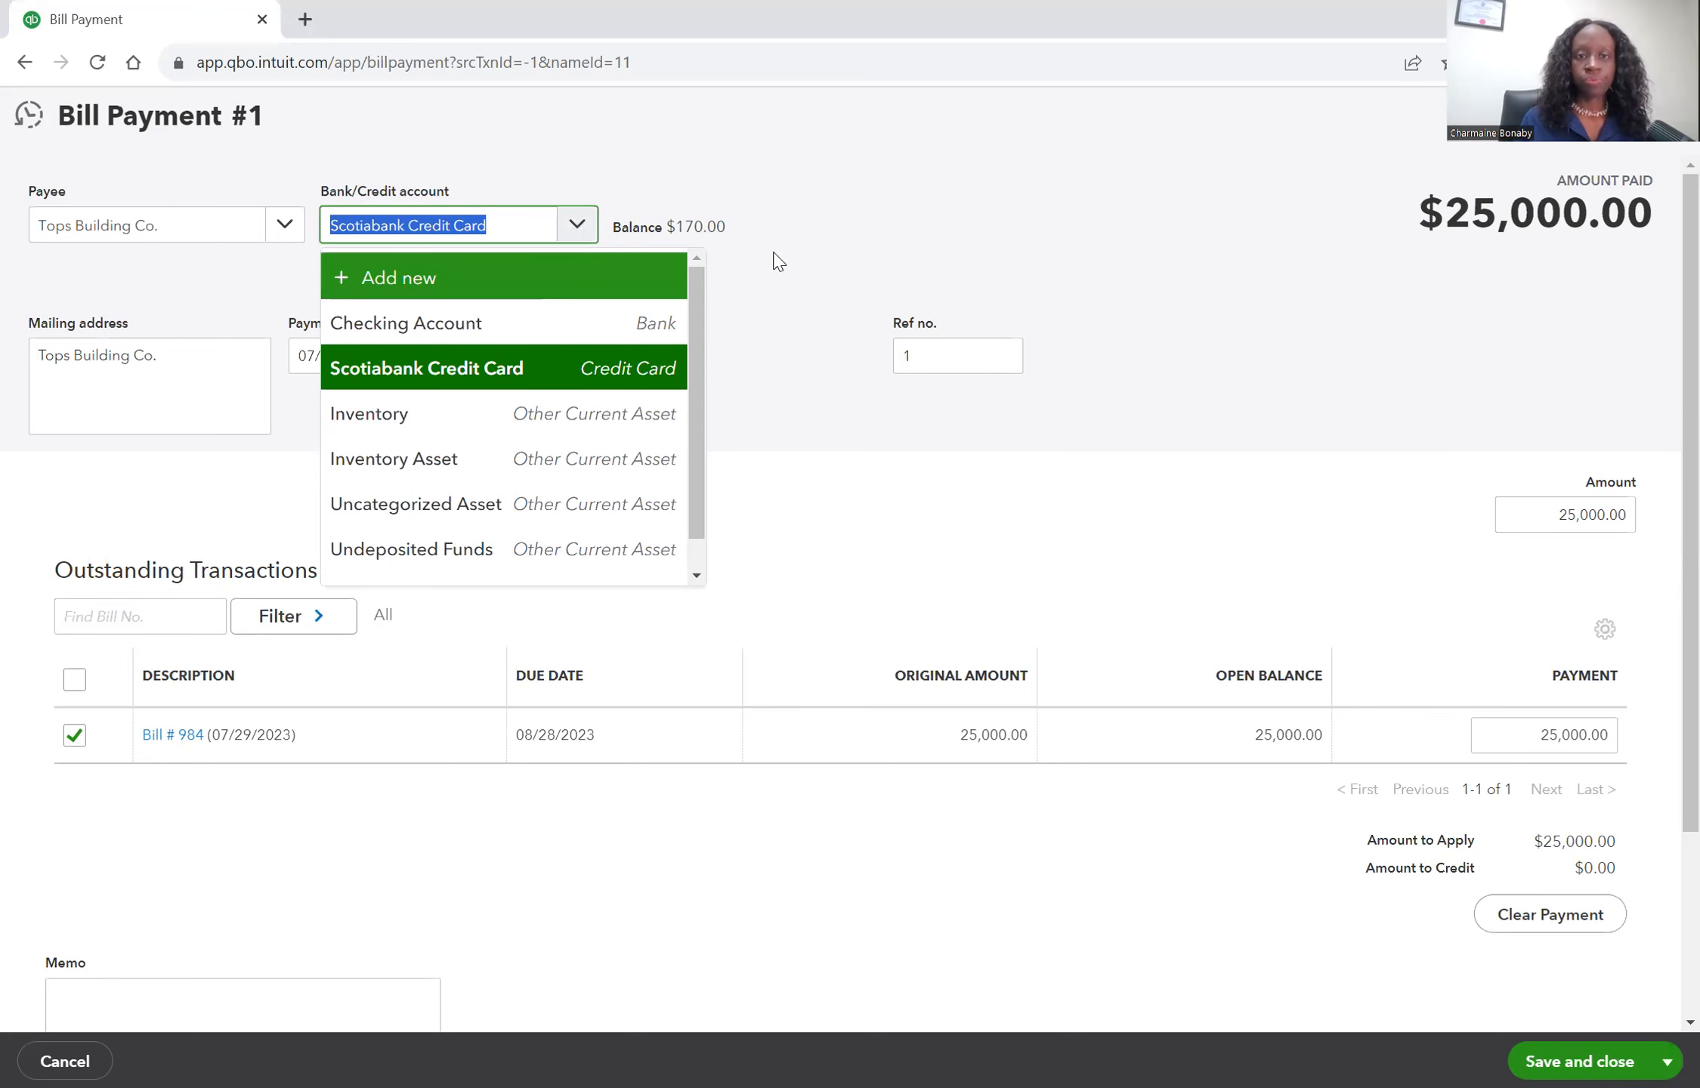
pyautogui.click(604, 278)
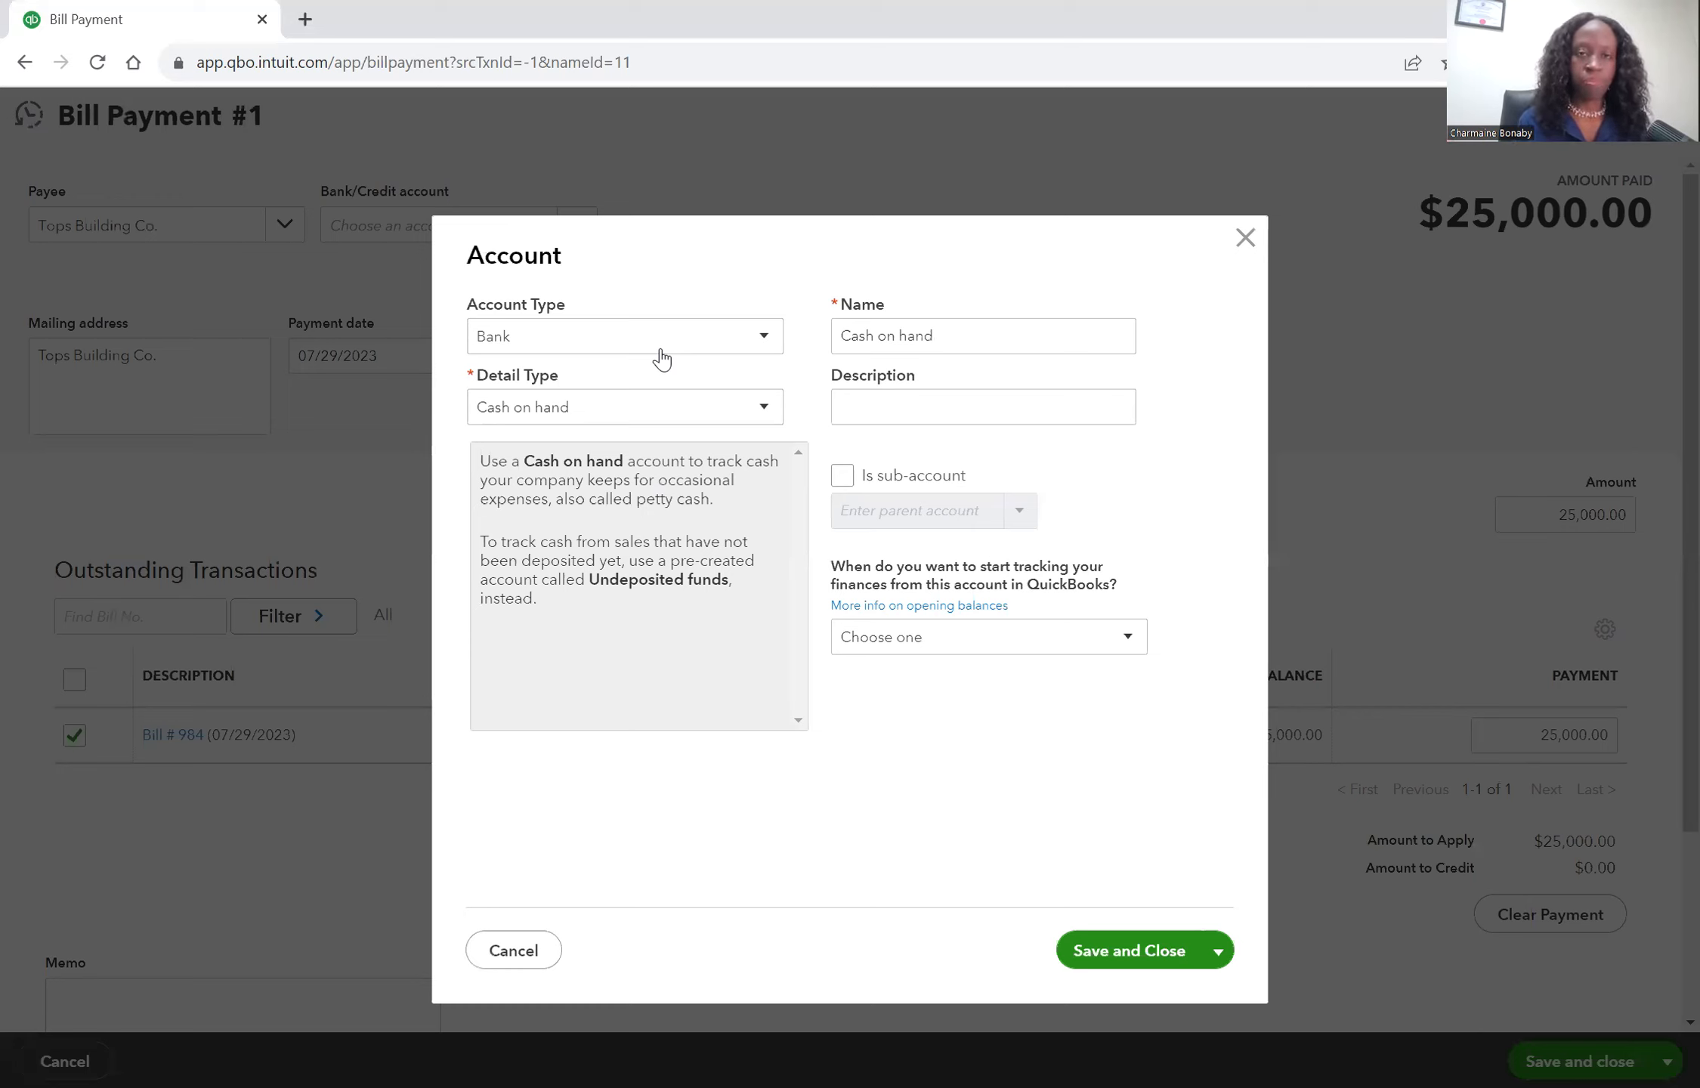
pyautogui.click(655, 414)
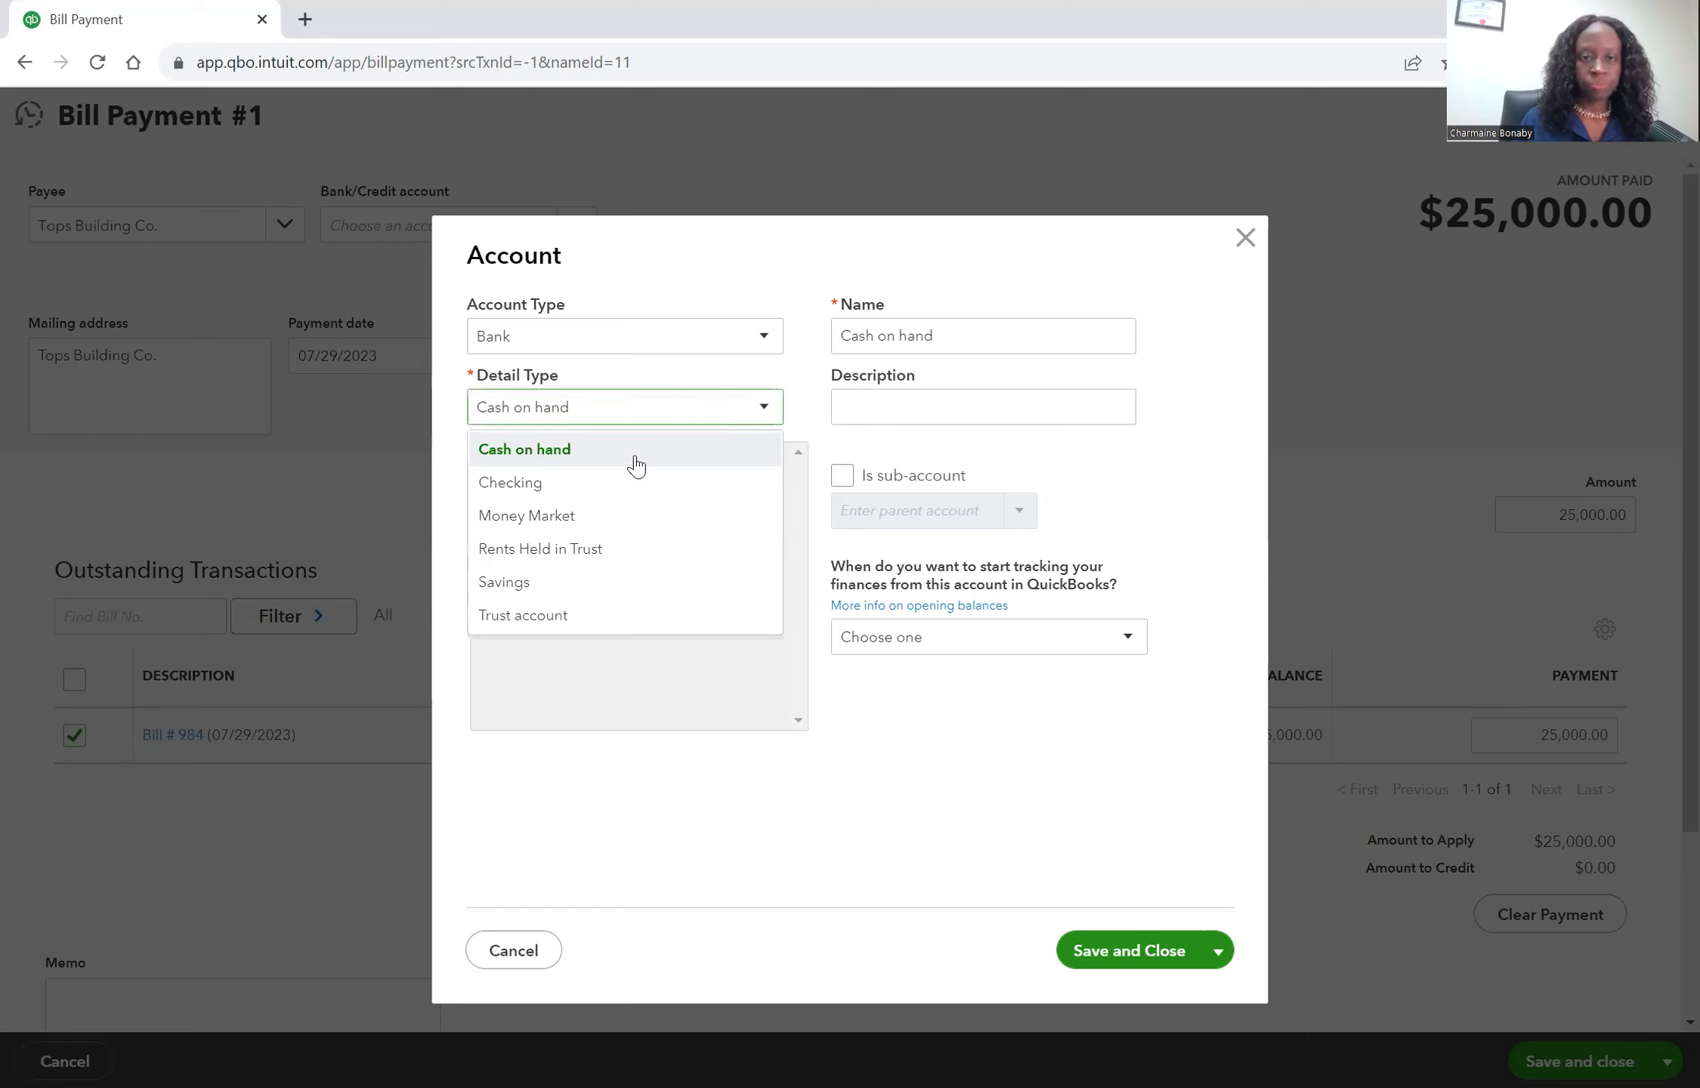
pyautogui.click(561, 582)
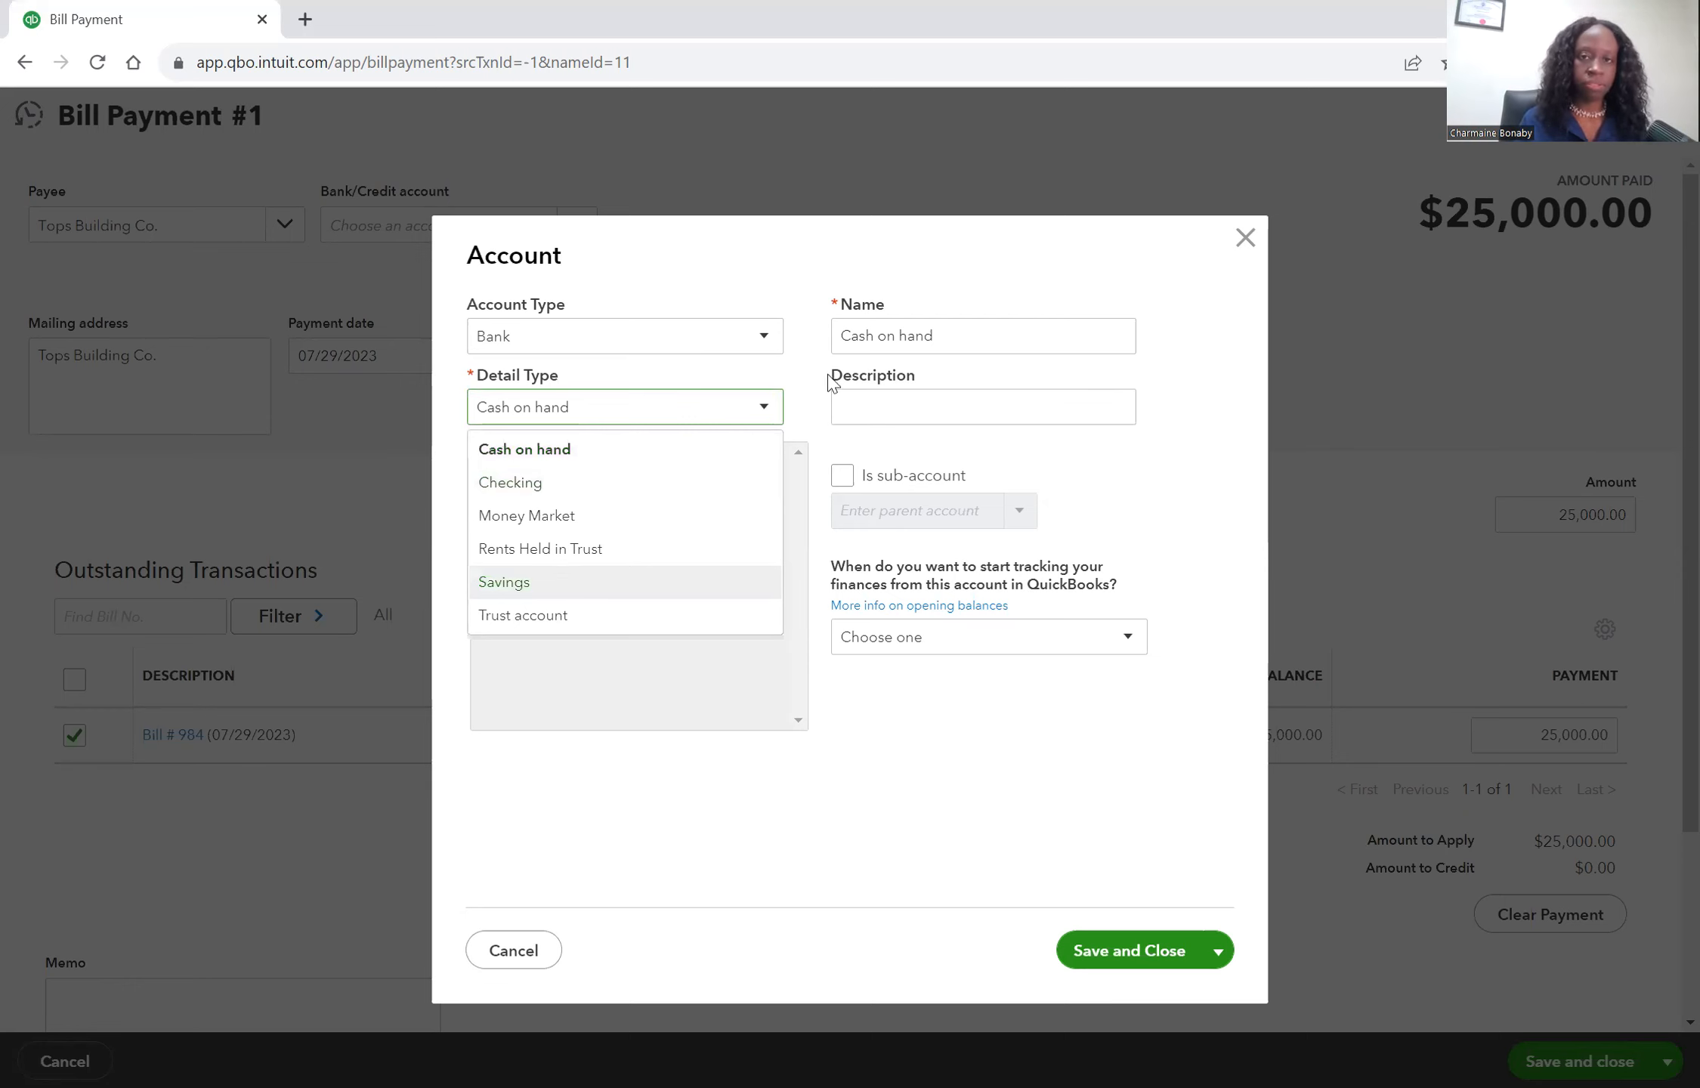
pyautogui.click(926, 340)
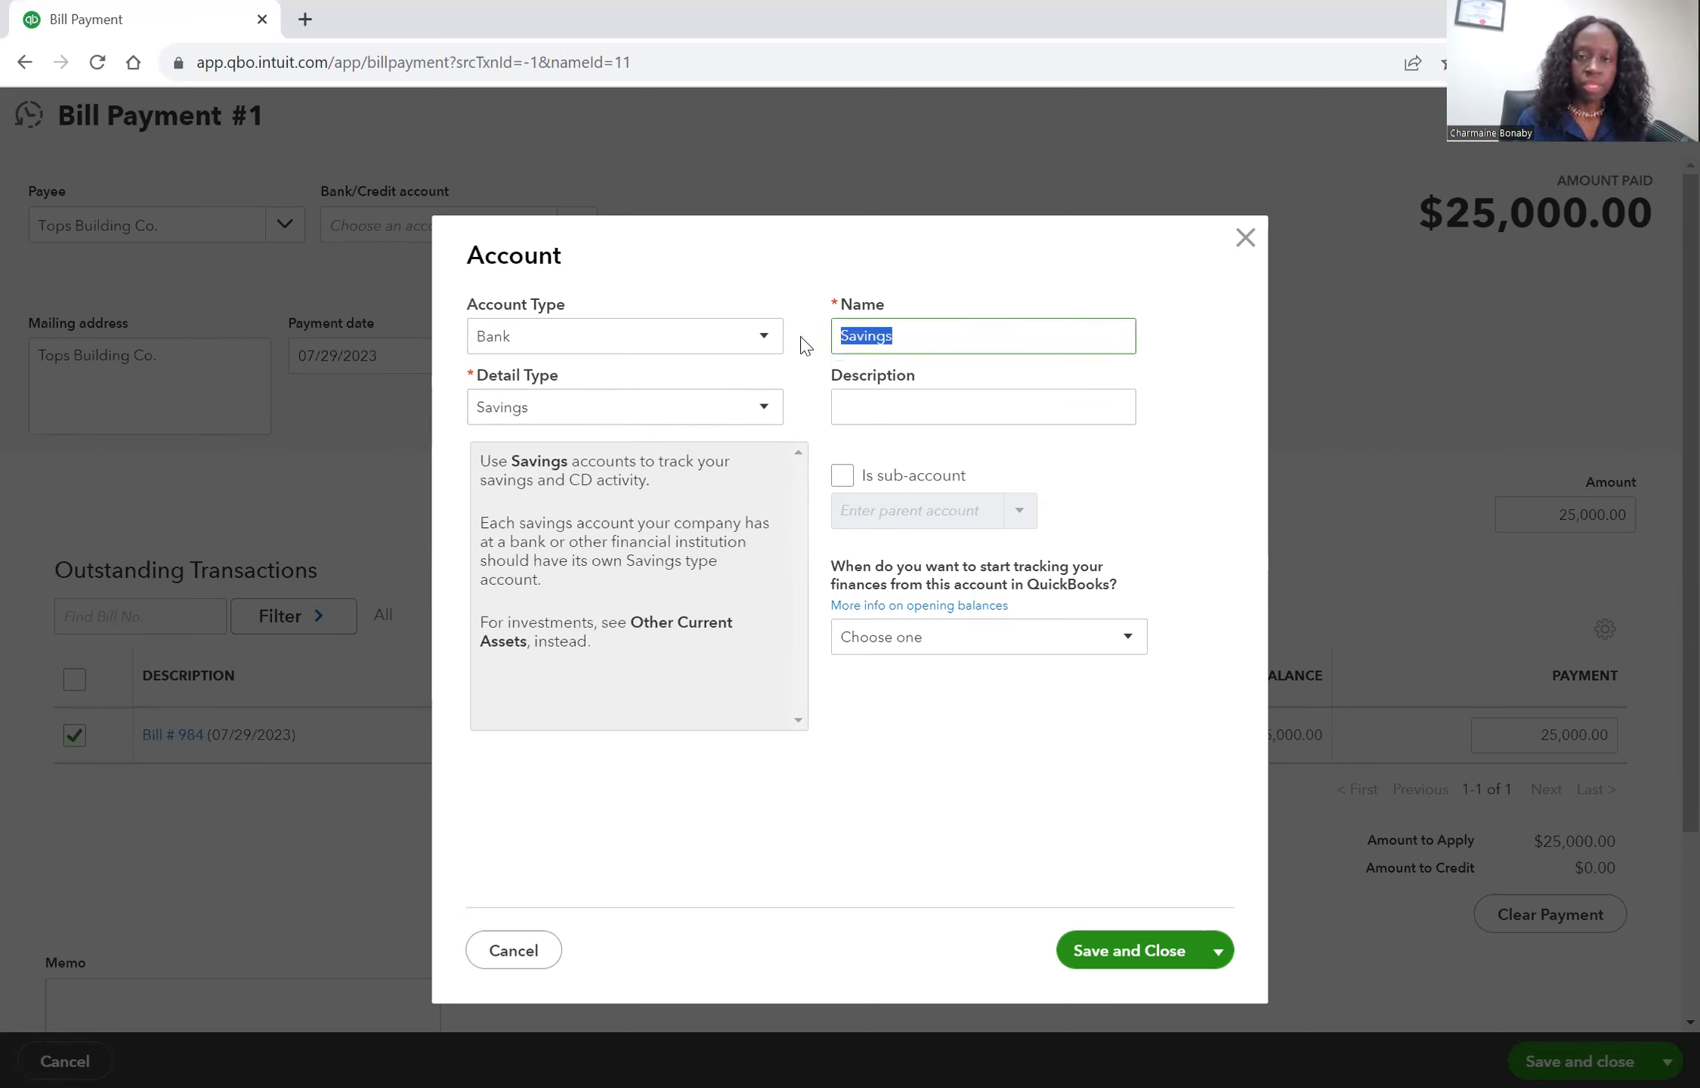
pyautogui.write('Clearing Bank')
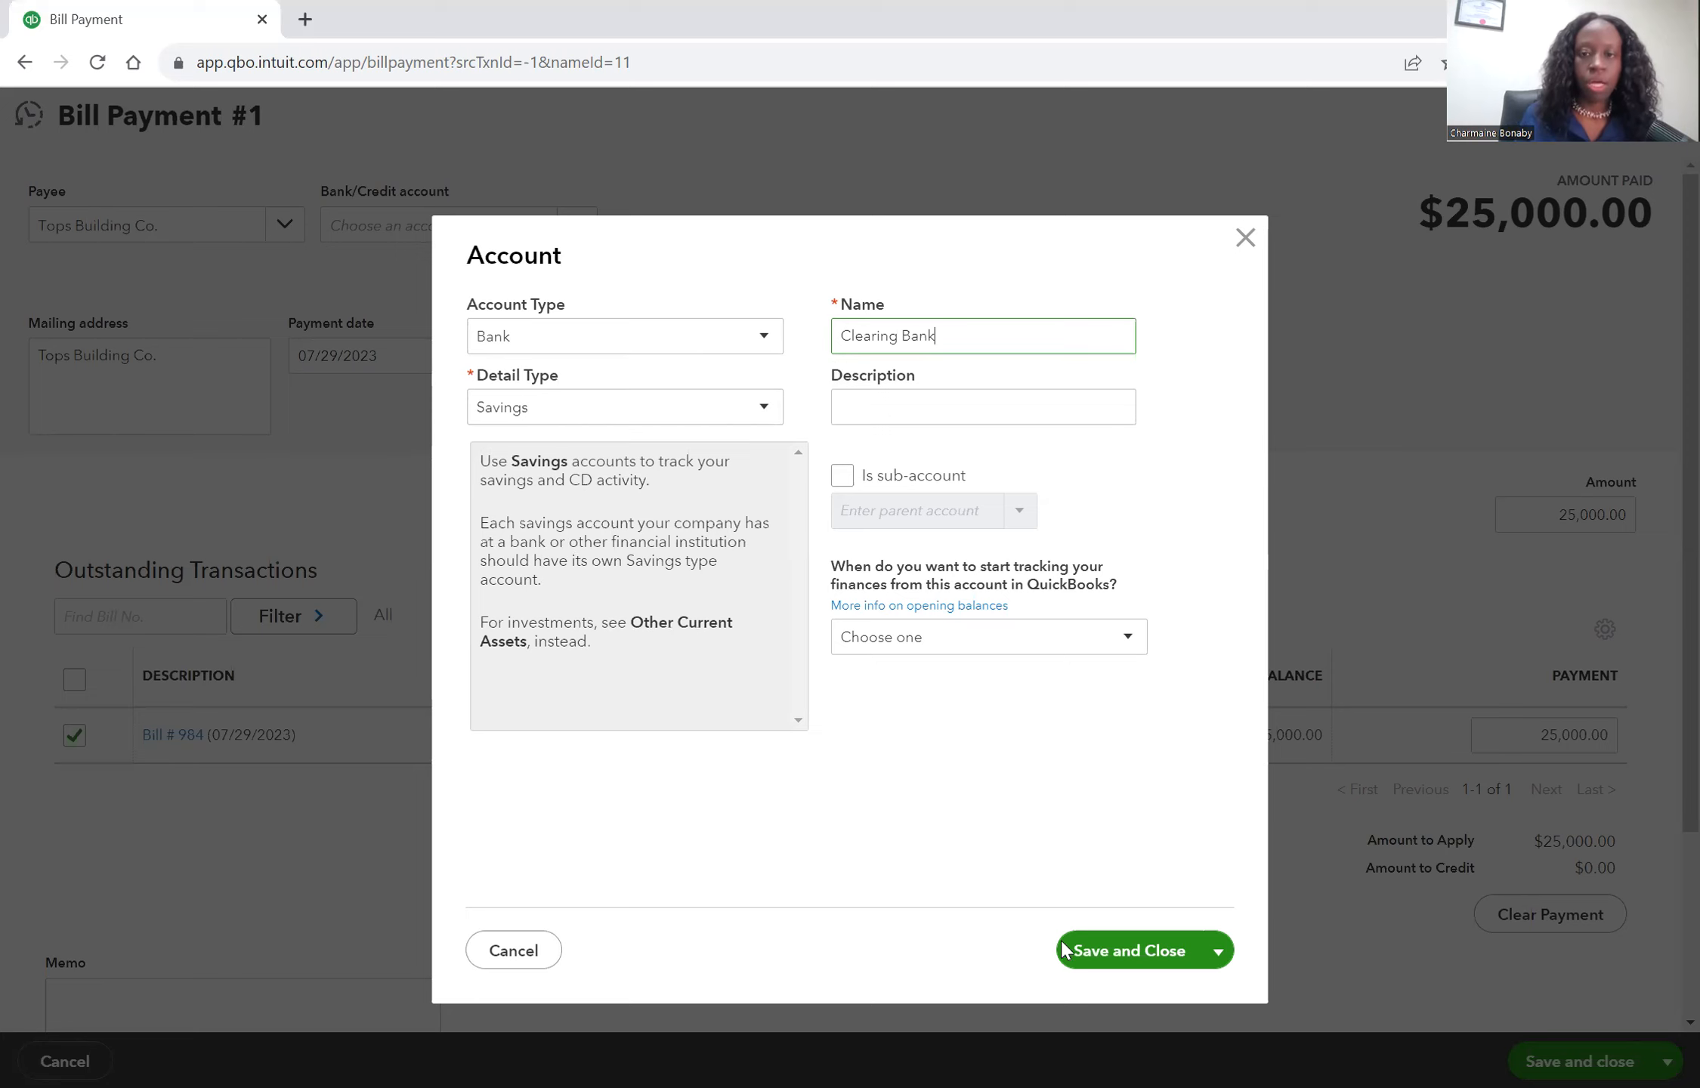
pyautogui.click(1062, 950)
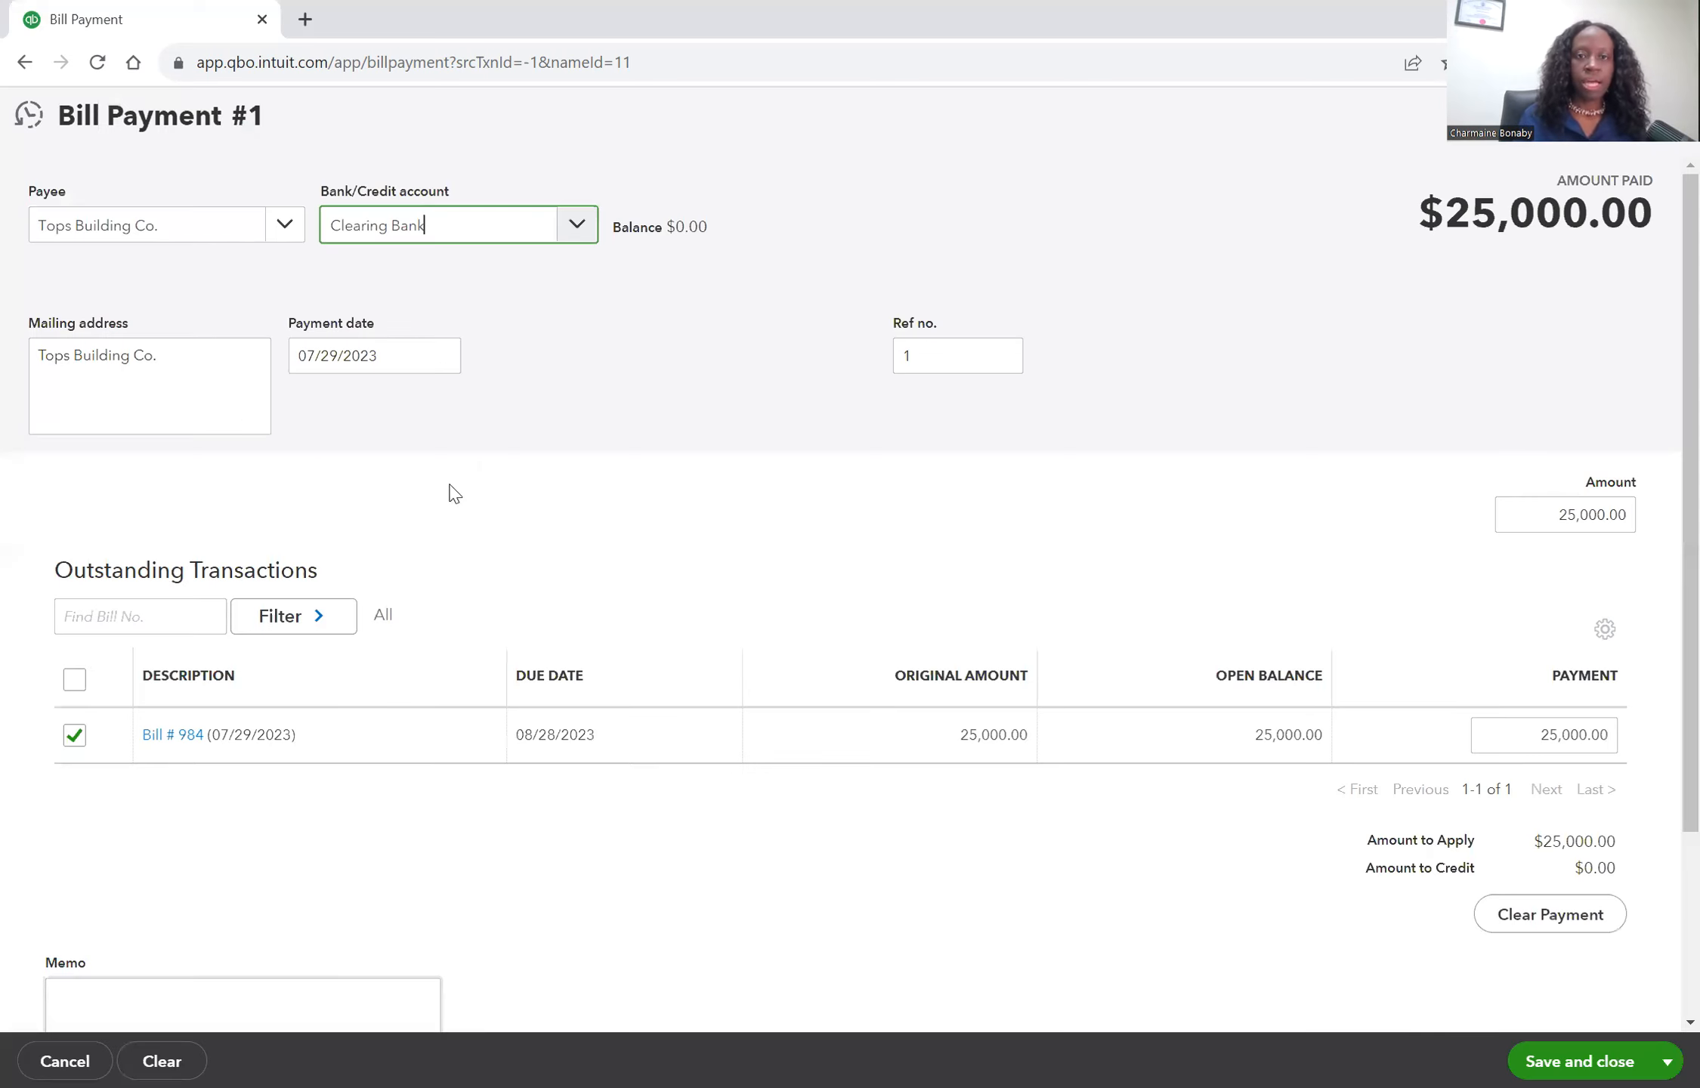
# Date the payment 08/01/2023 with reference number paid by owner, and save the payment.
pyautogui.click(446, 363)
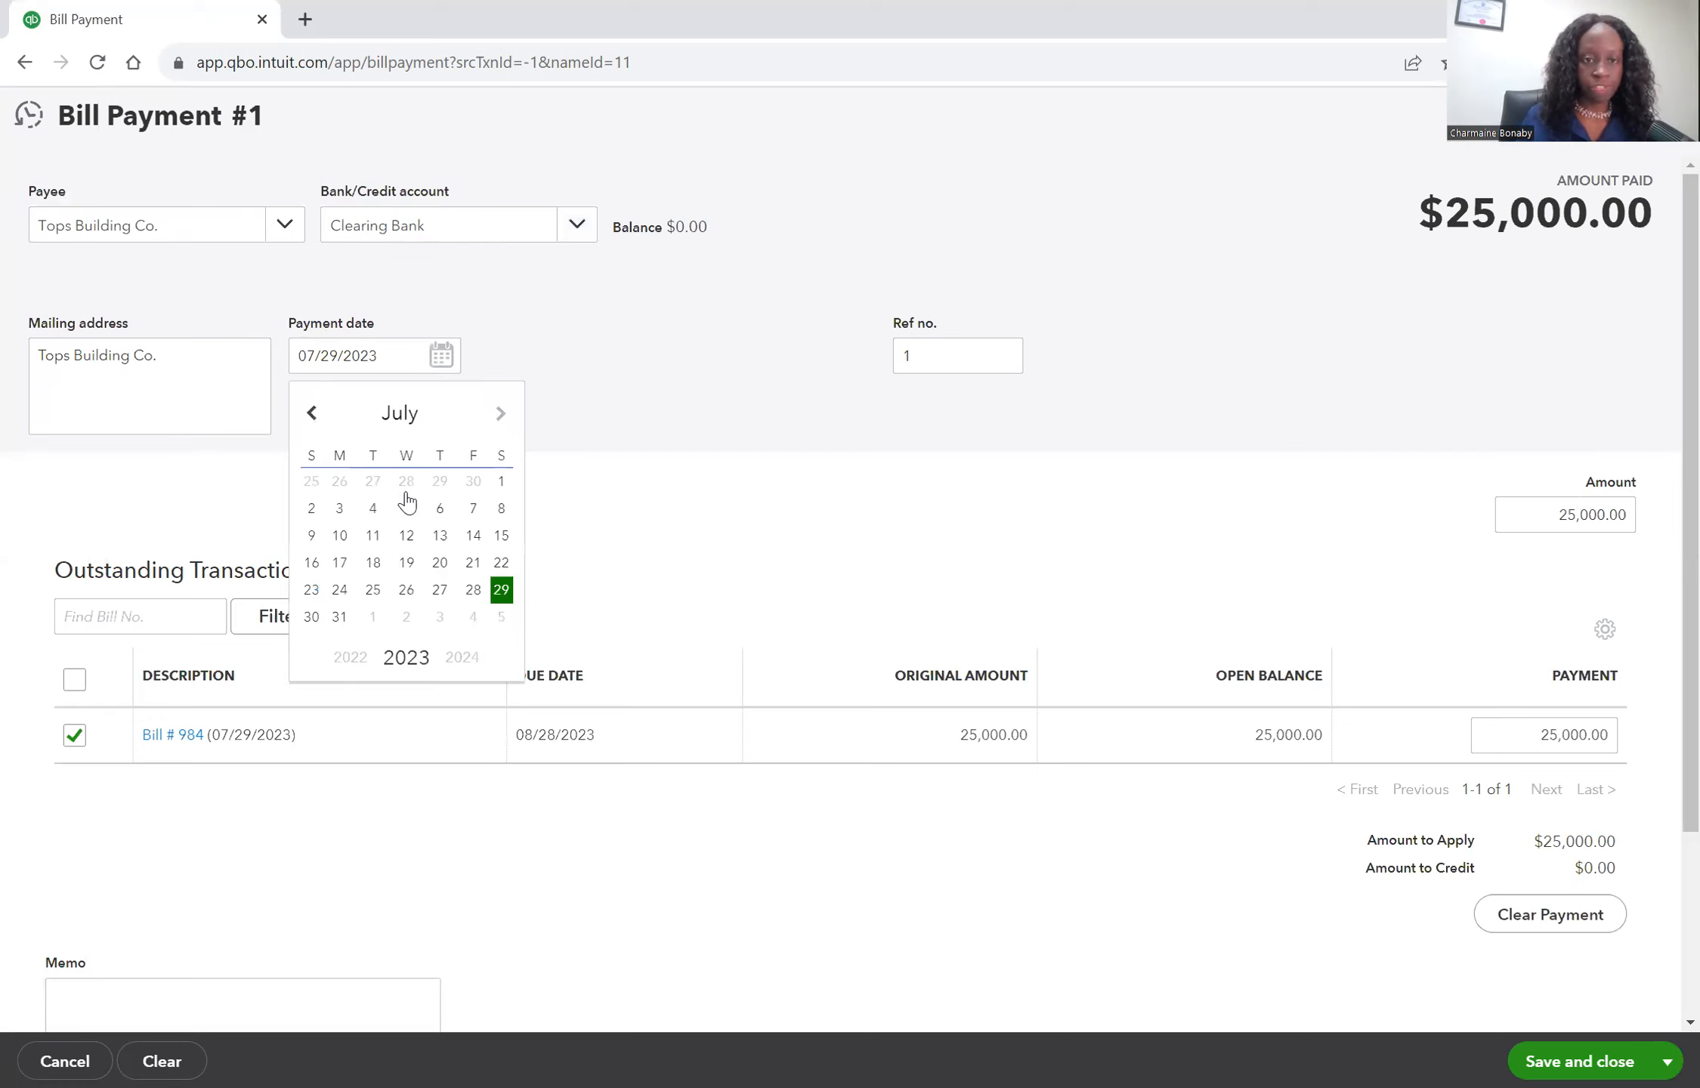
pyautogui.click(370, 485)
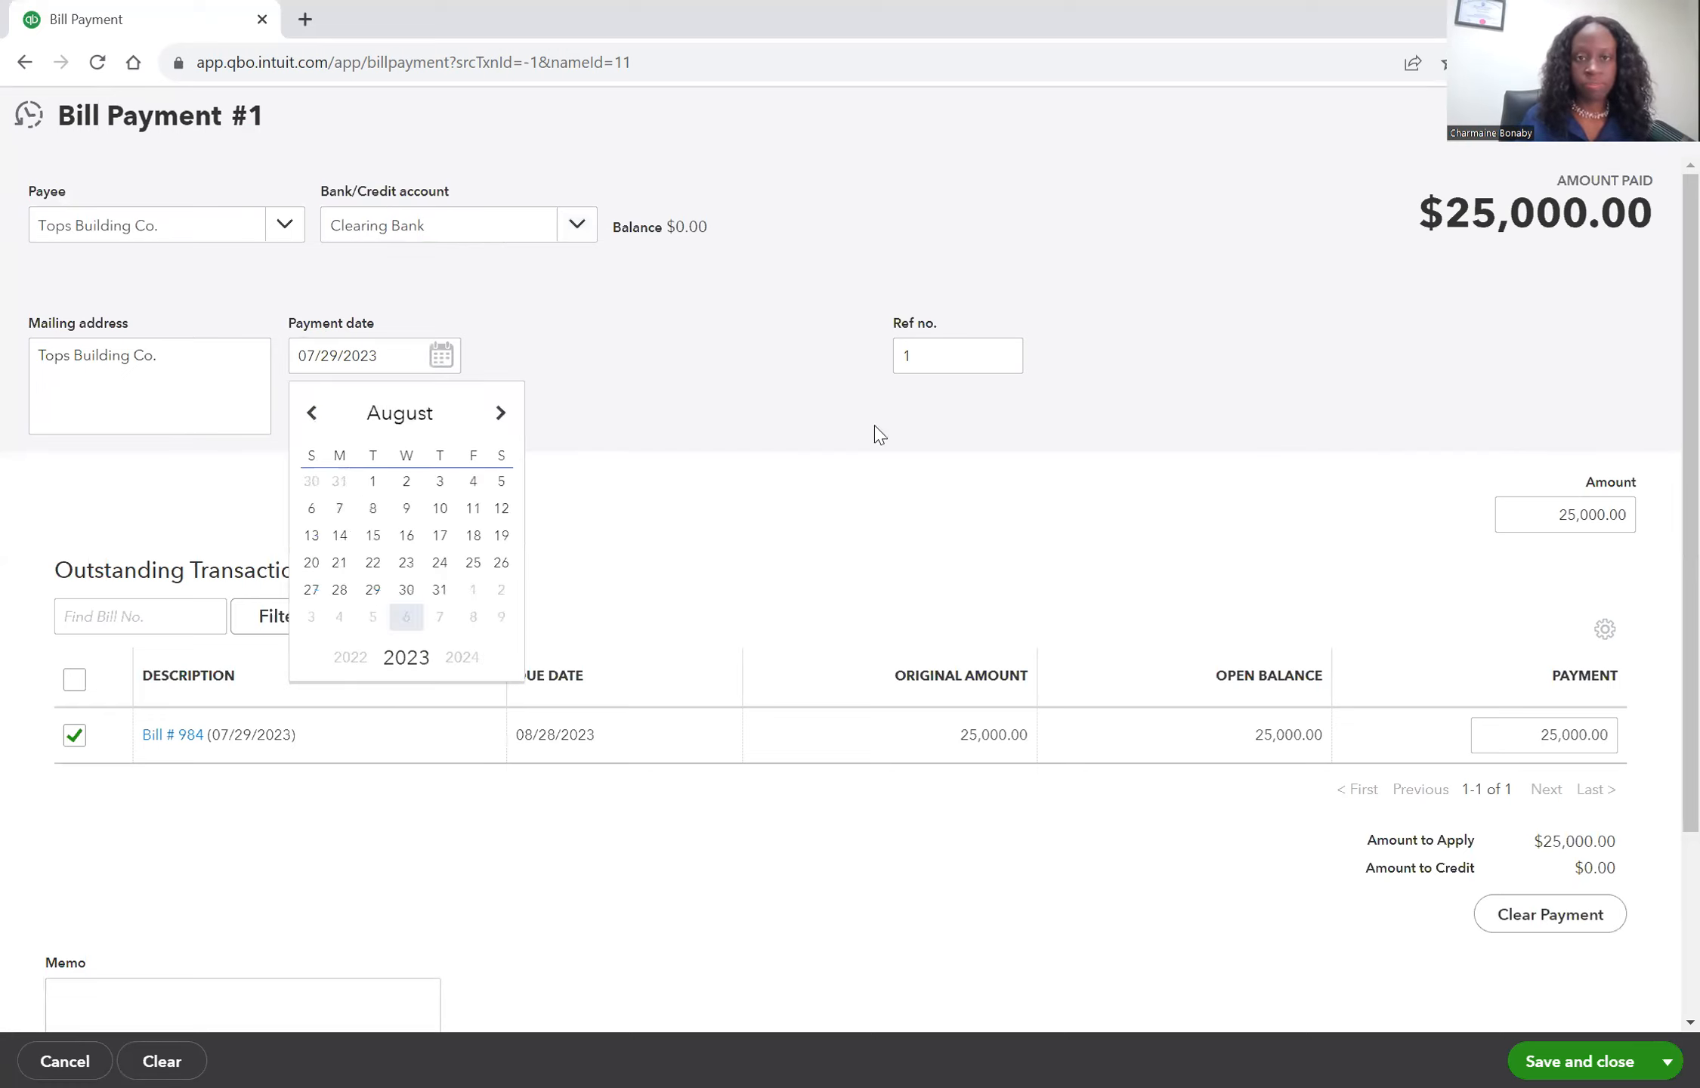
pyautogui.click(939, 359)
pyautogui.moveTo(881, 348); pyautogui.dragTo(873, 326)
pyautogui.write('paid by owner')
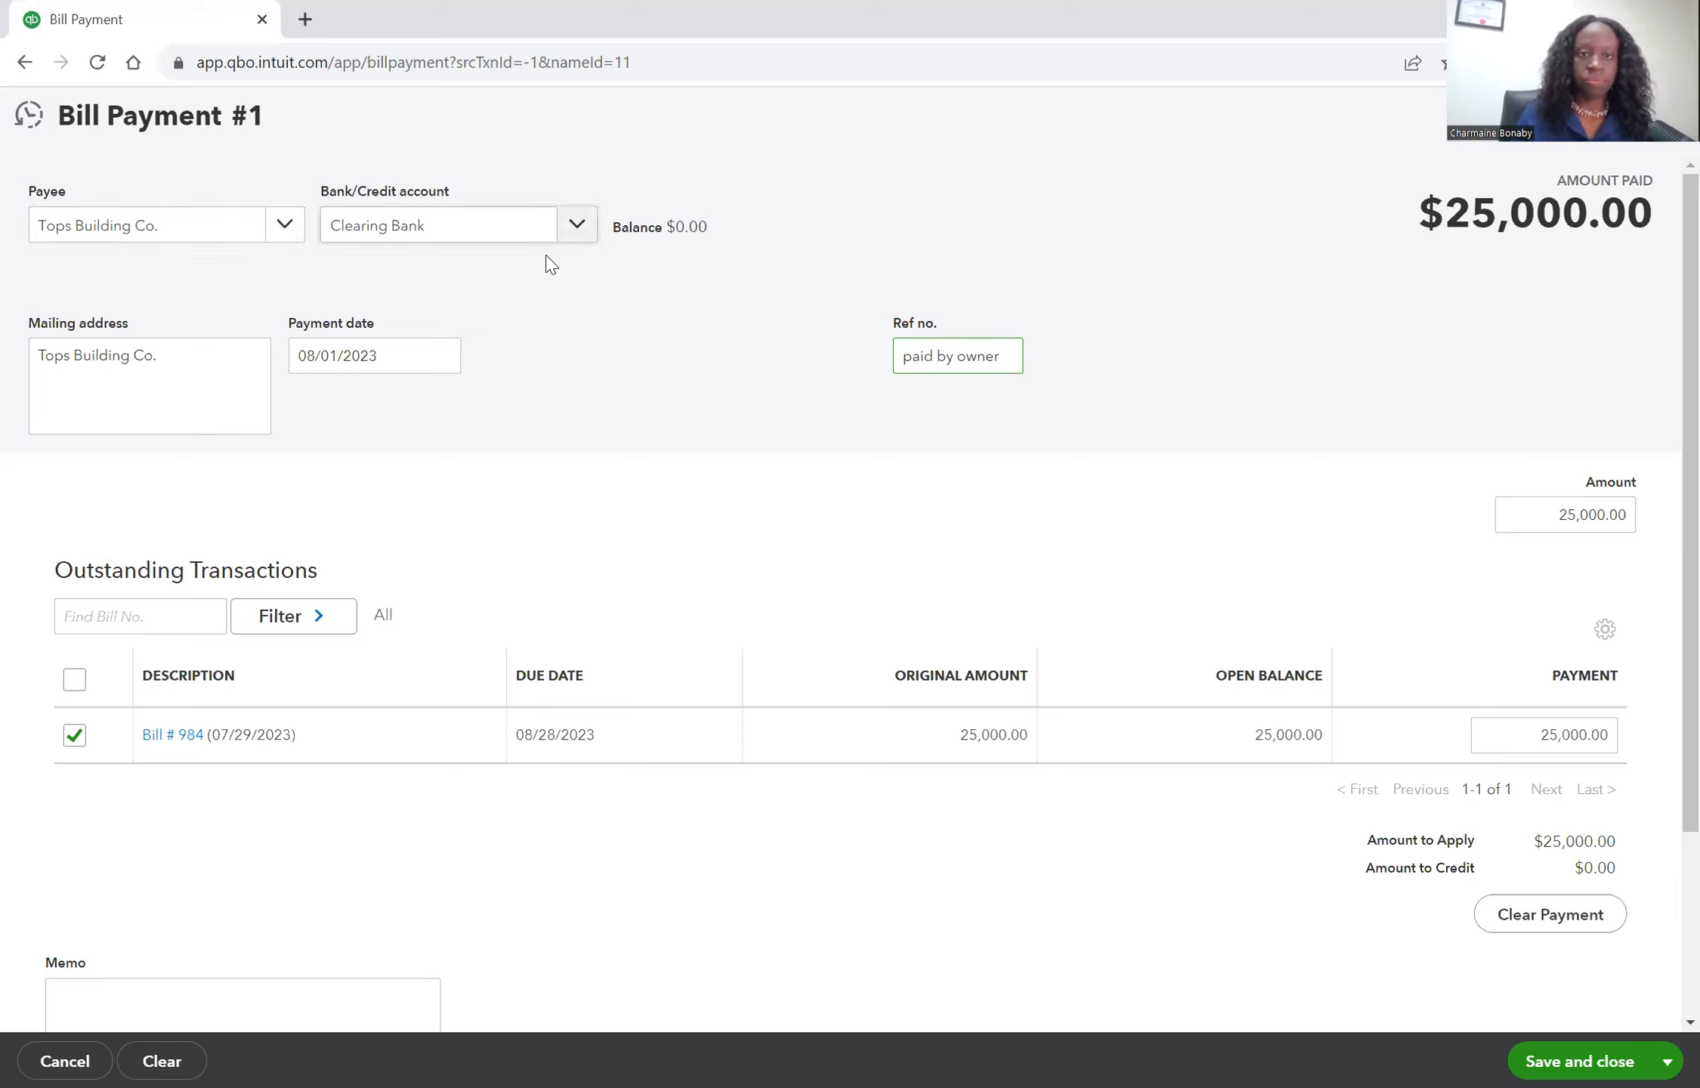
pyautogui.press('Tab')
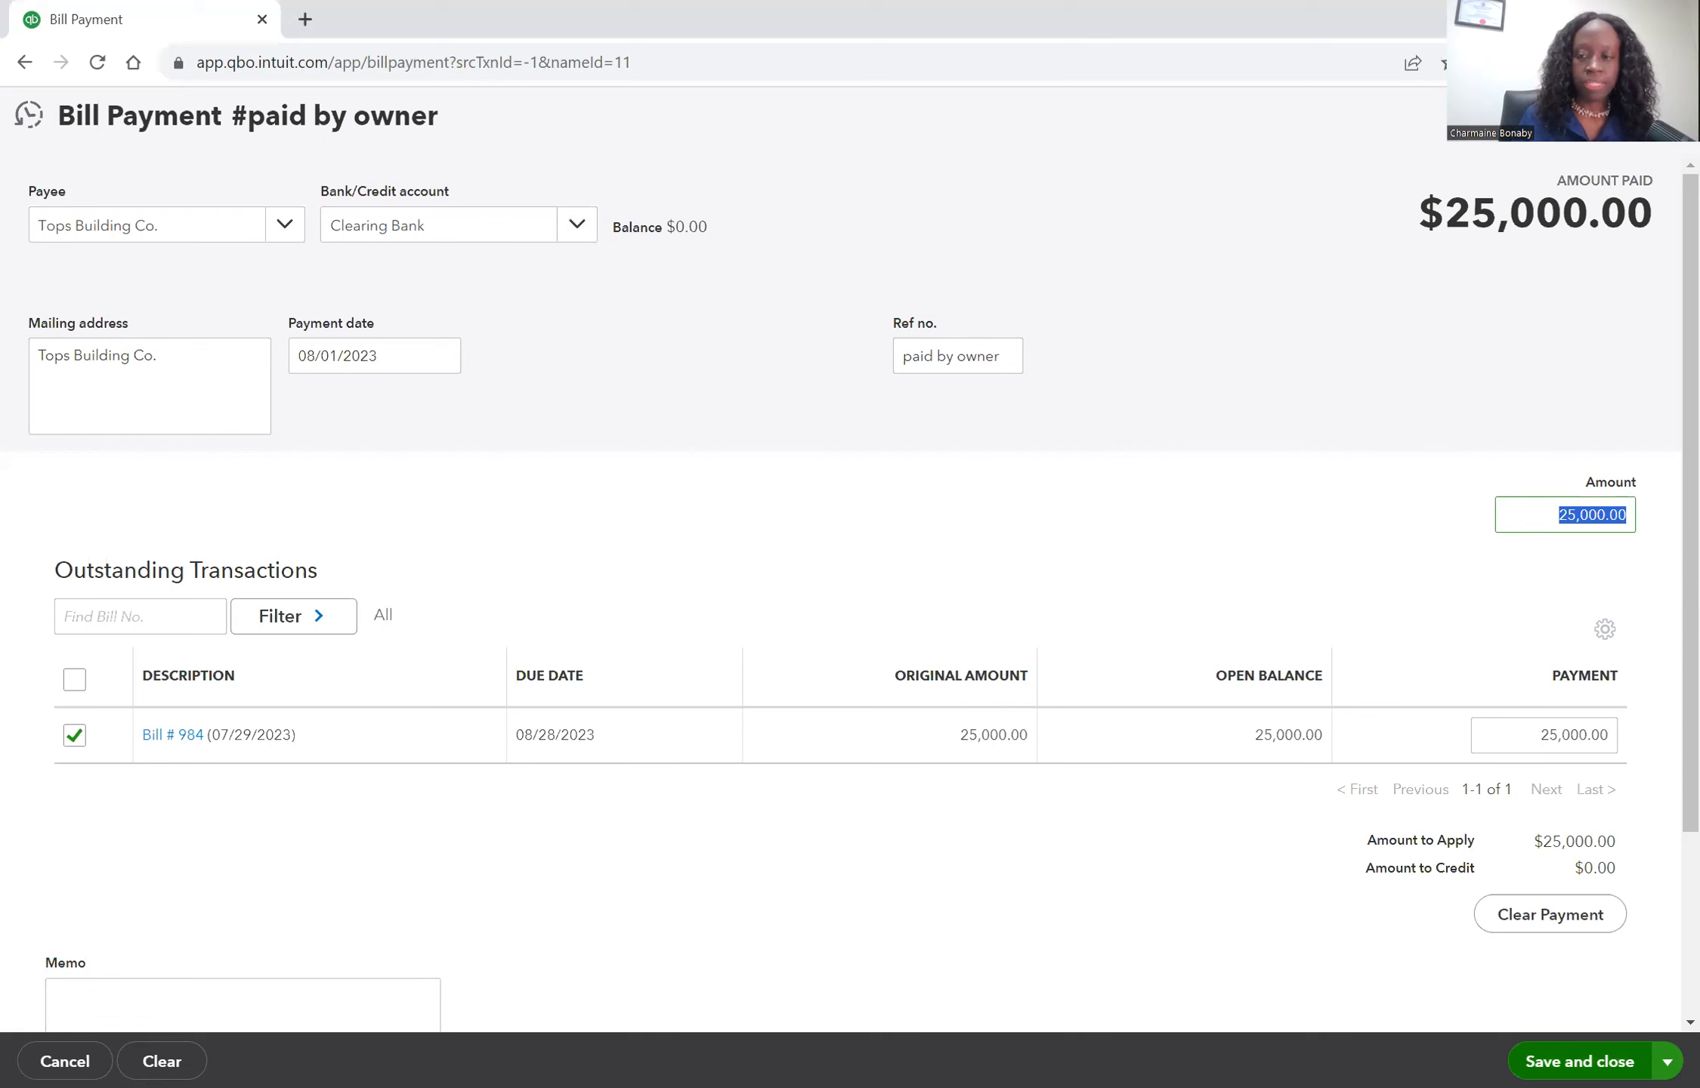
pyautogui.click(1581, 1058)
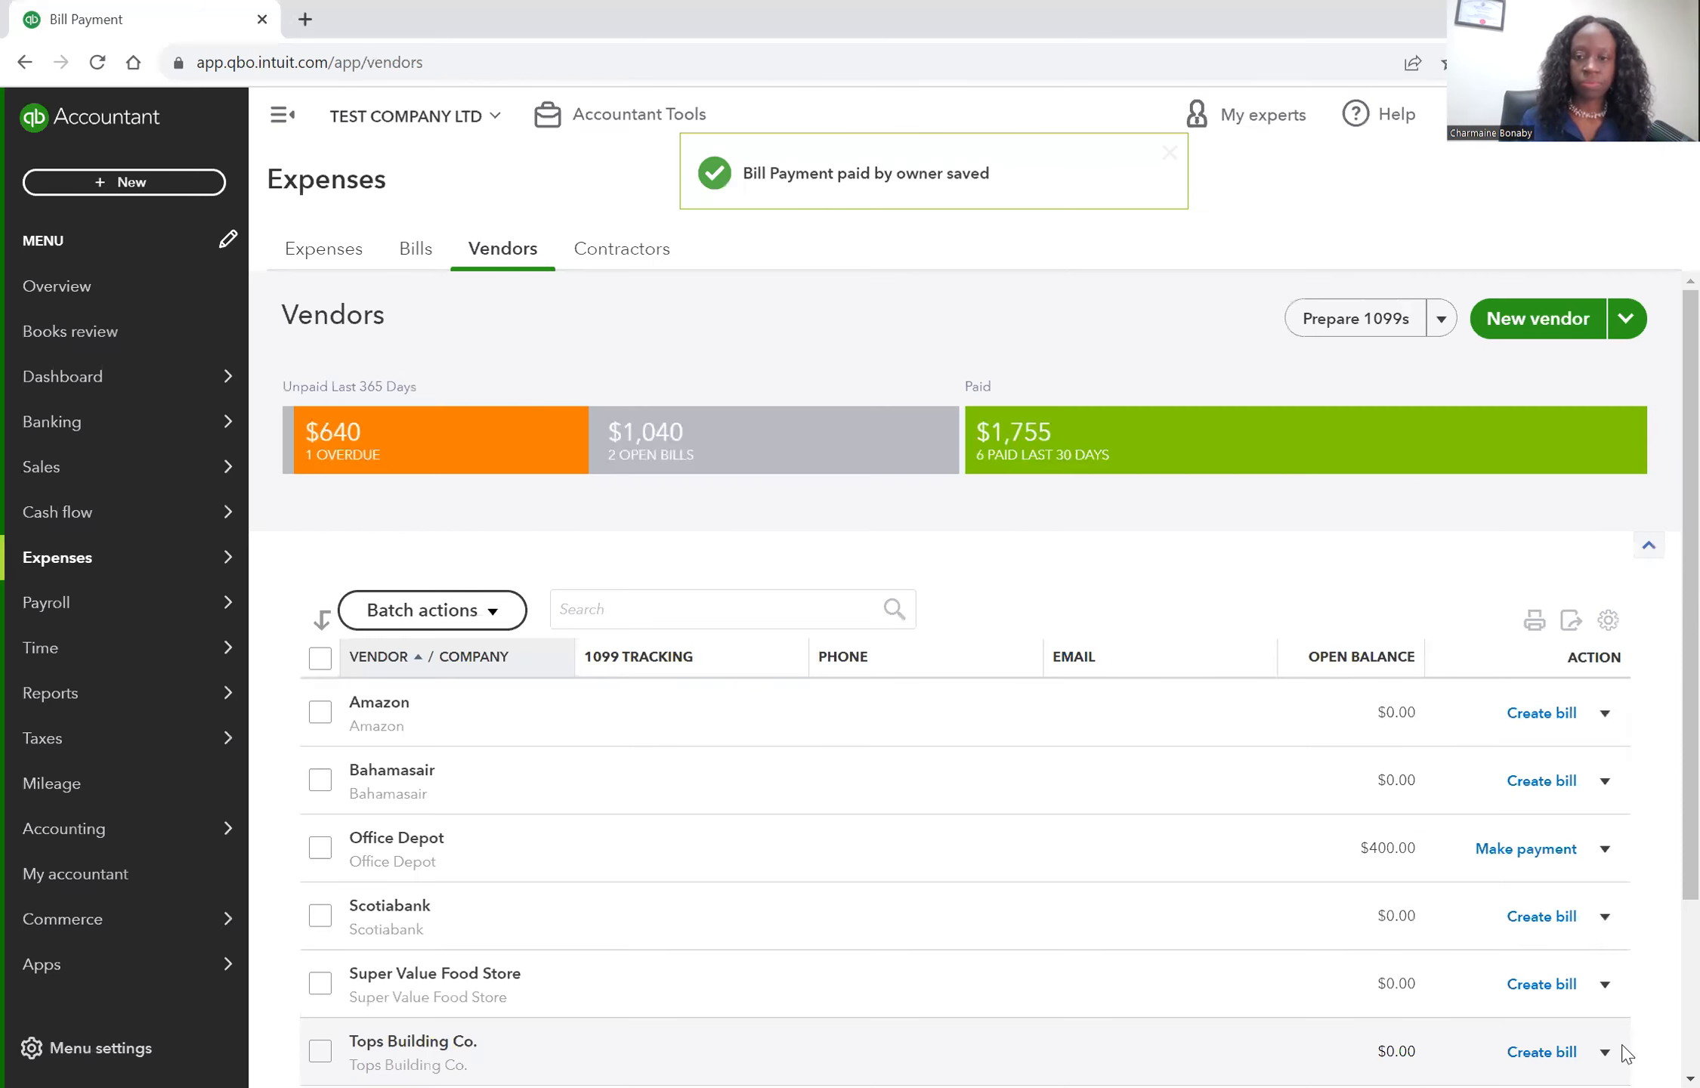
# Start a new bank deposit into the Clearing Bank account.
pyautogui.scroll(-1, 805, 1033)
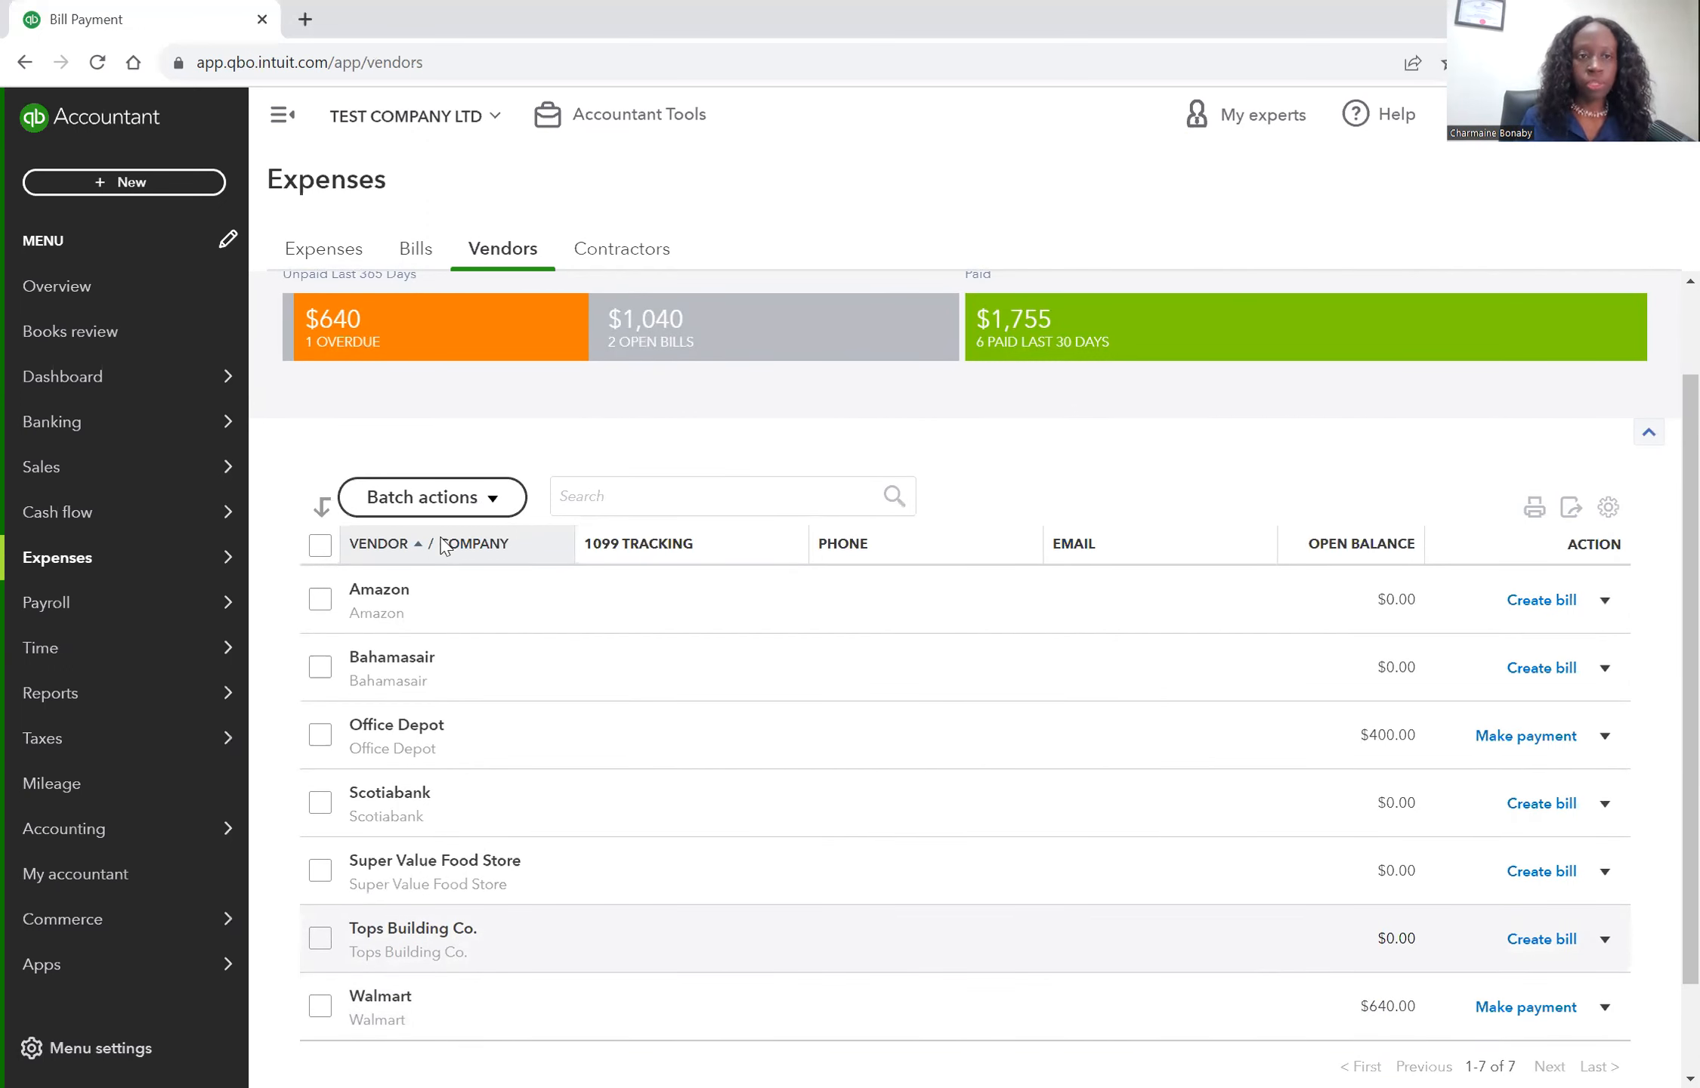
pyautogui.click(121, 393)
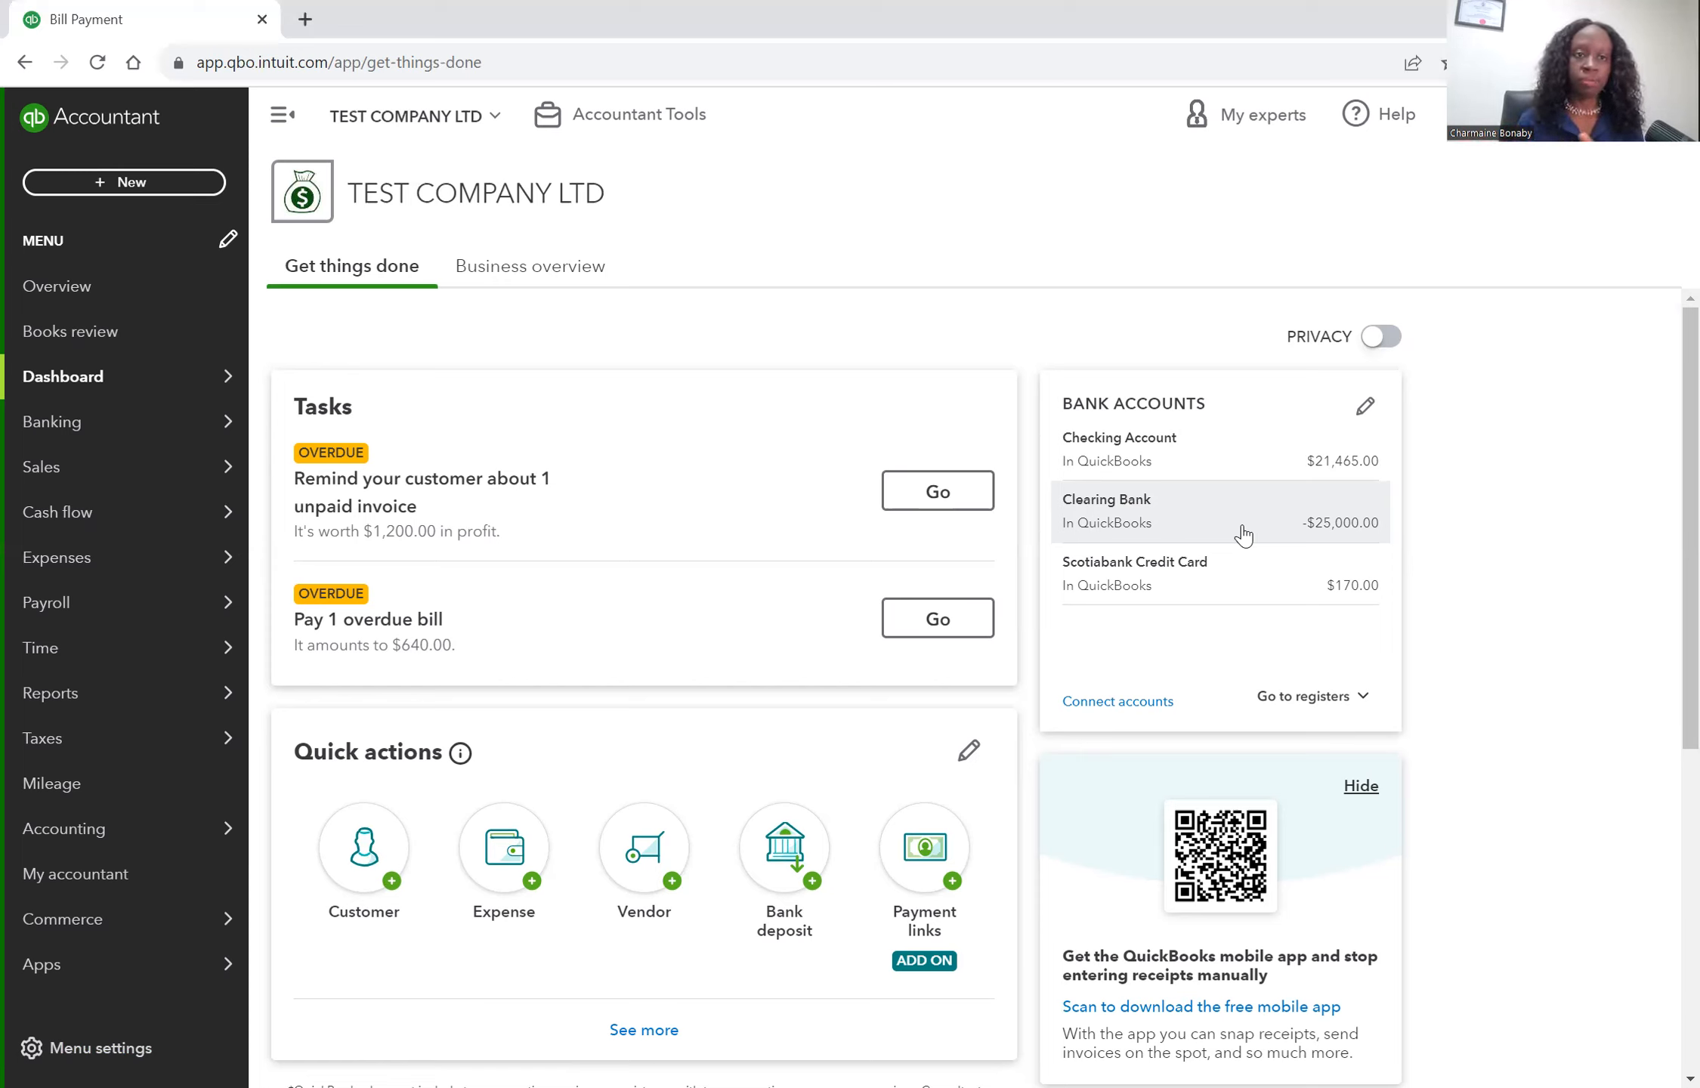
pyautogui.click(130, 185)
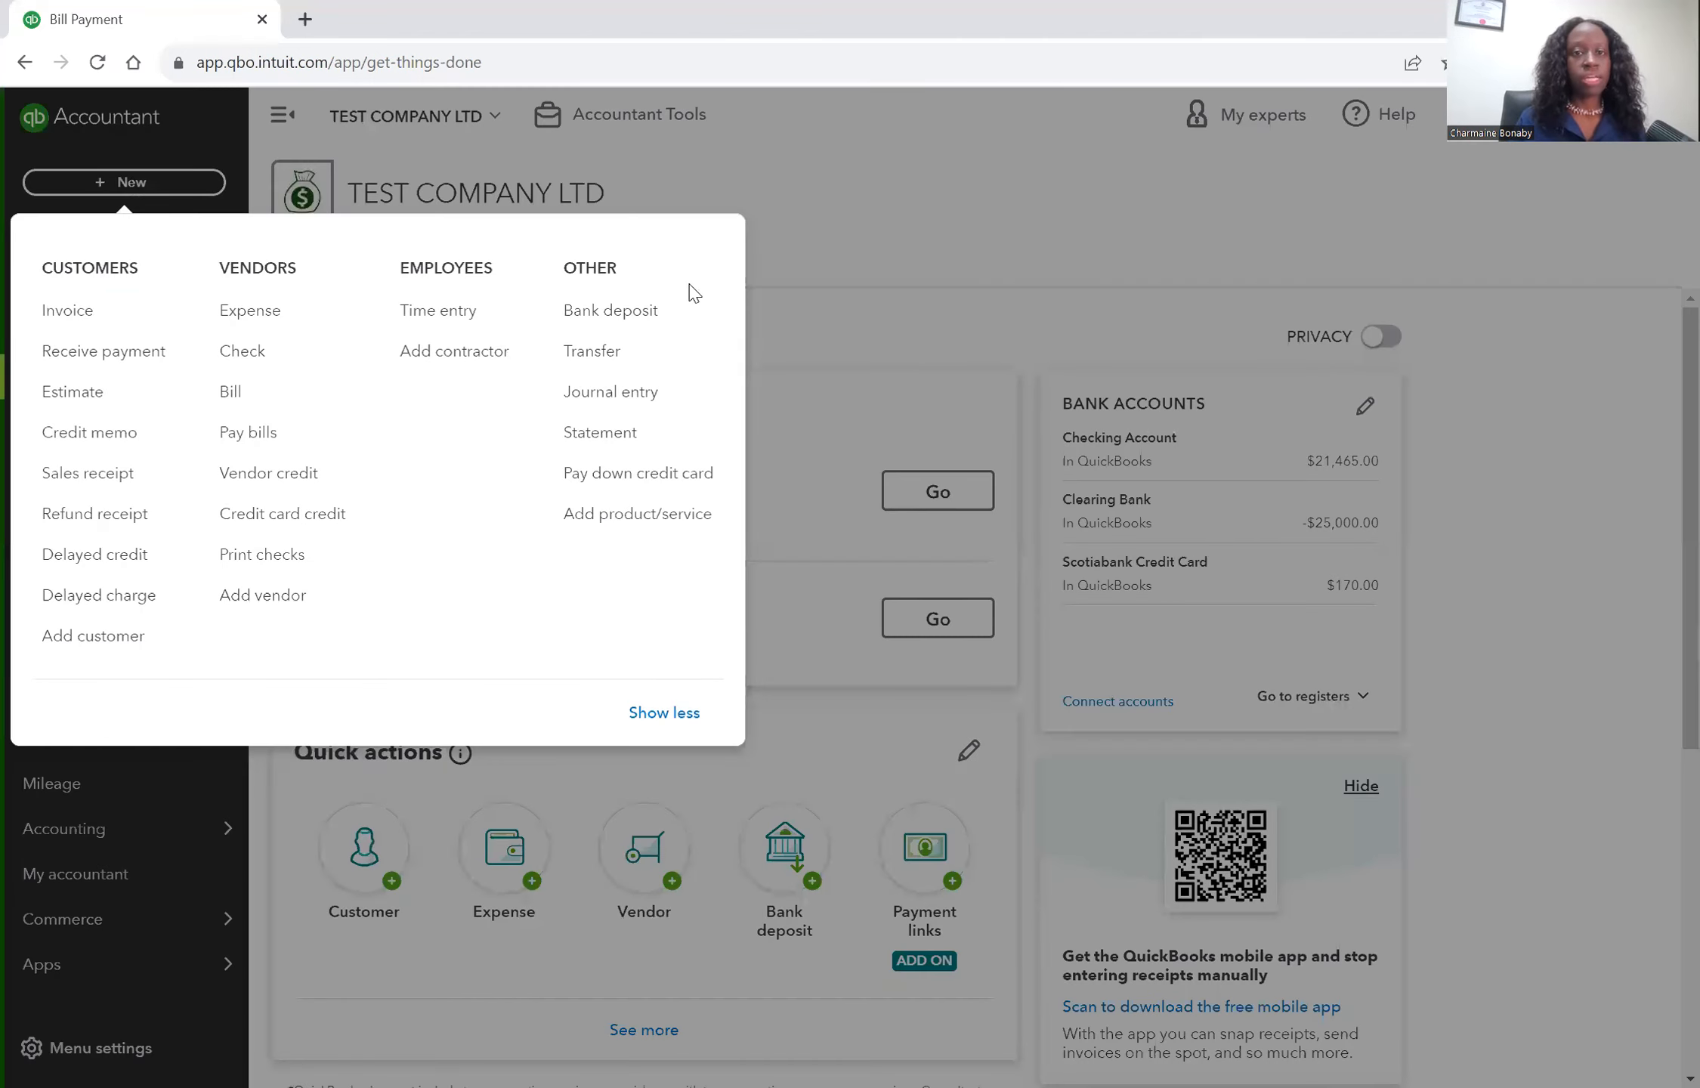
pyautogui.click(627, 318)
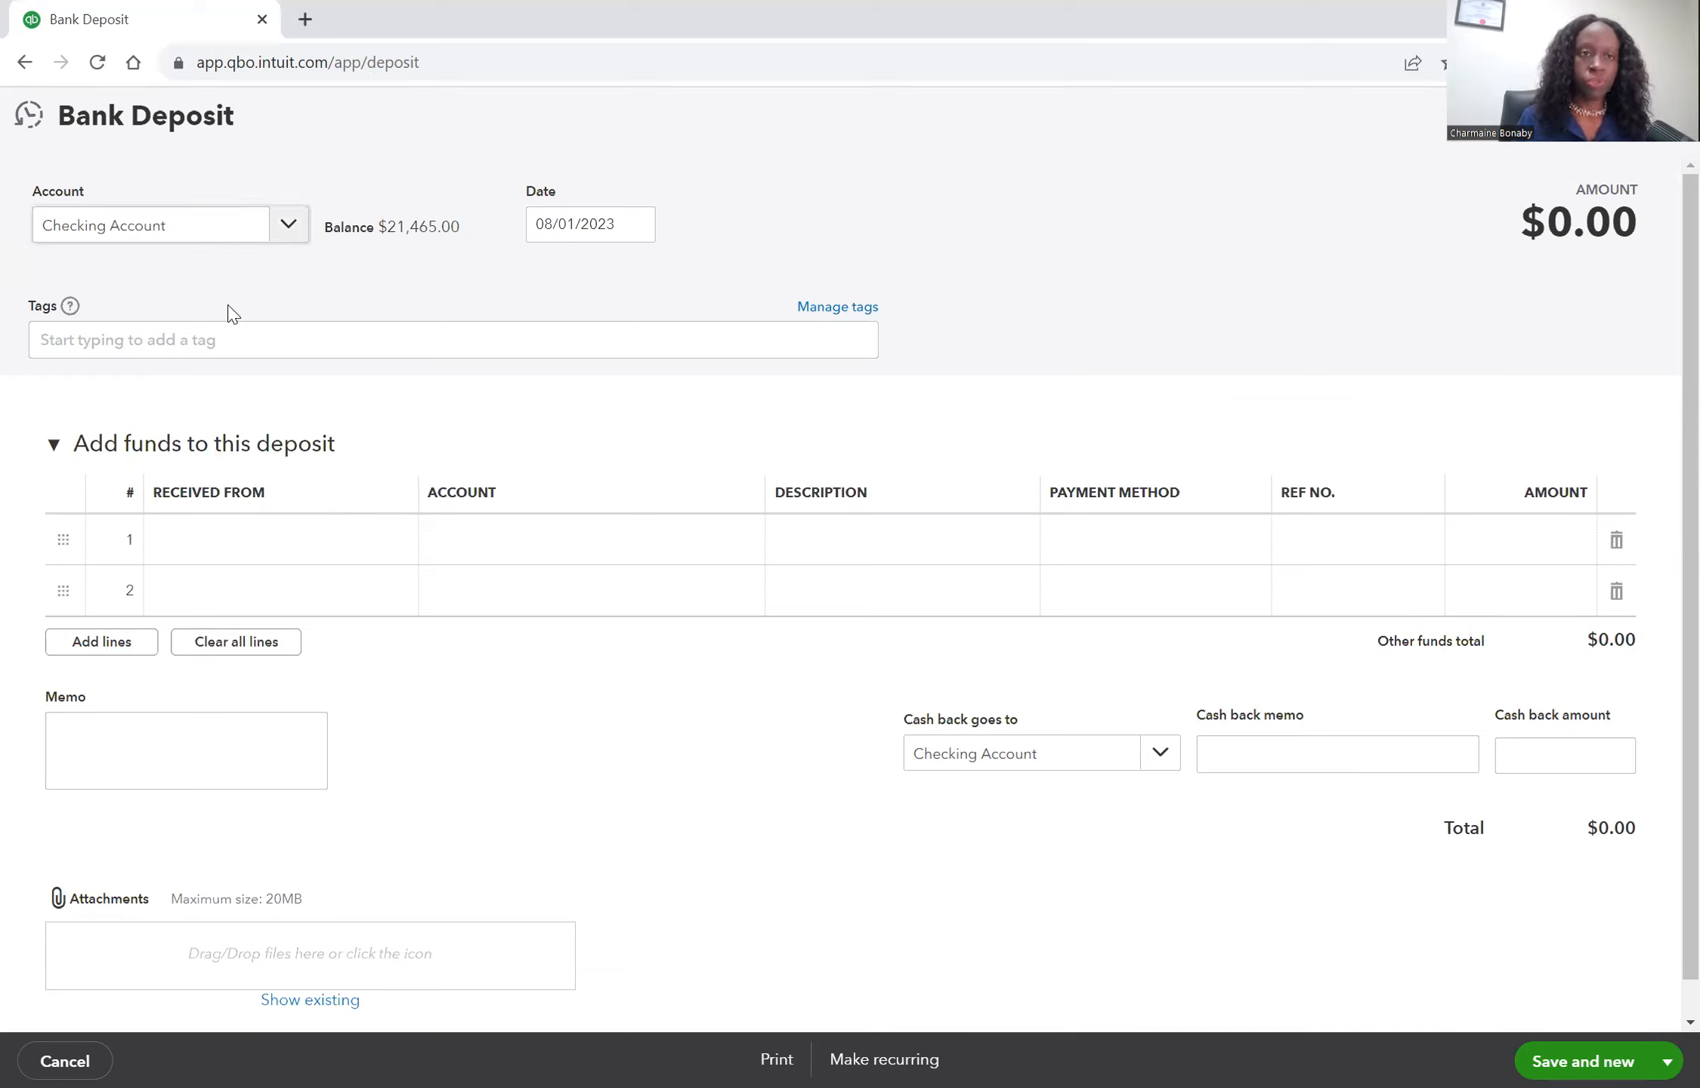
pyautogui.click(288, 239)
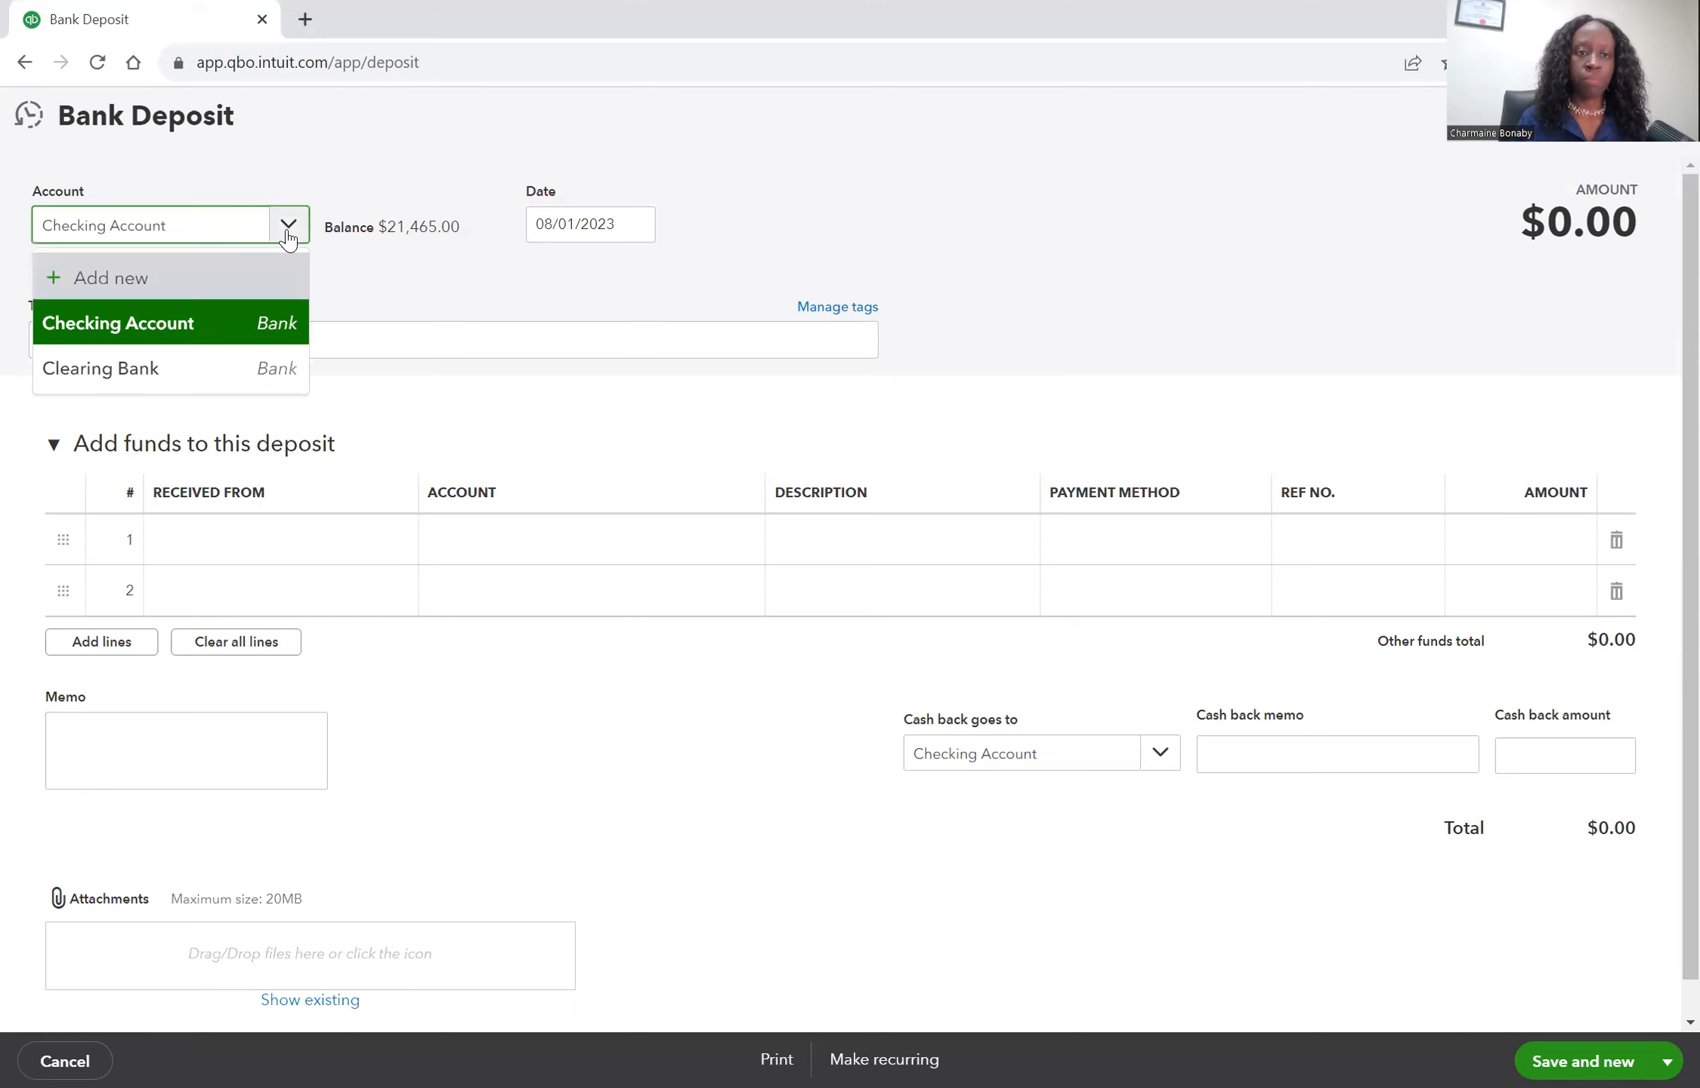
pyautogui.click(230, 381)
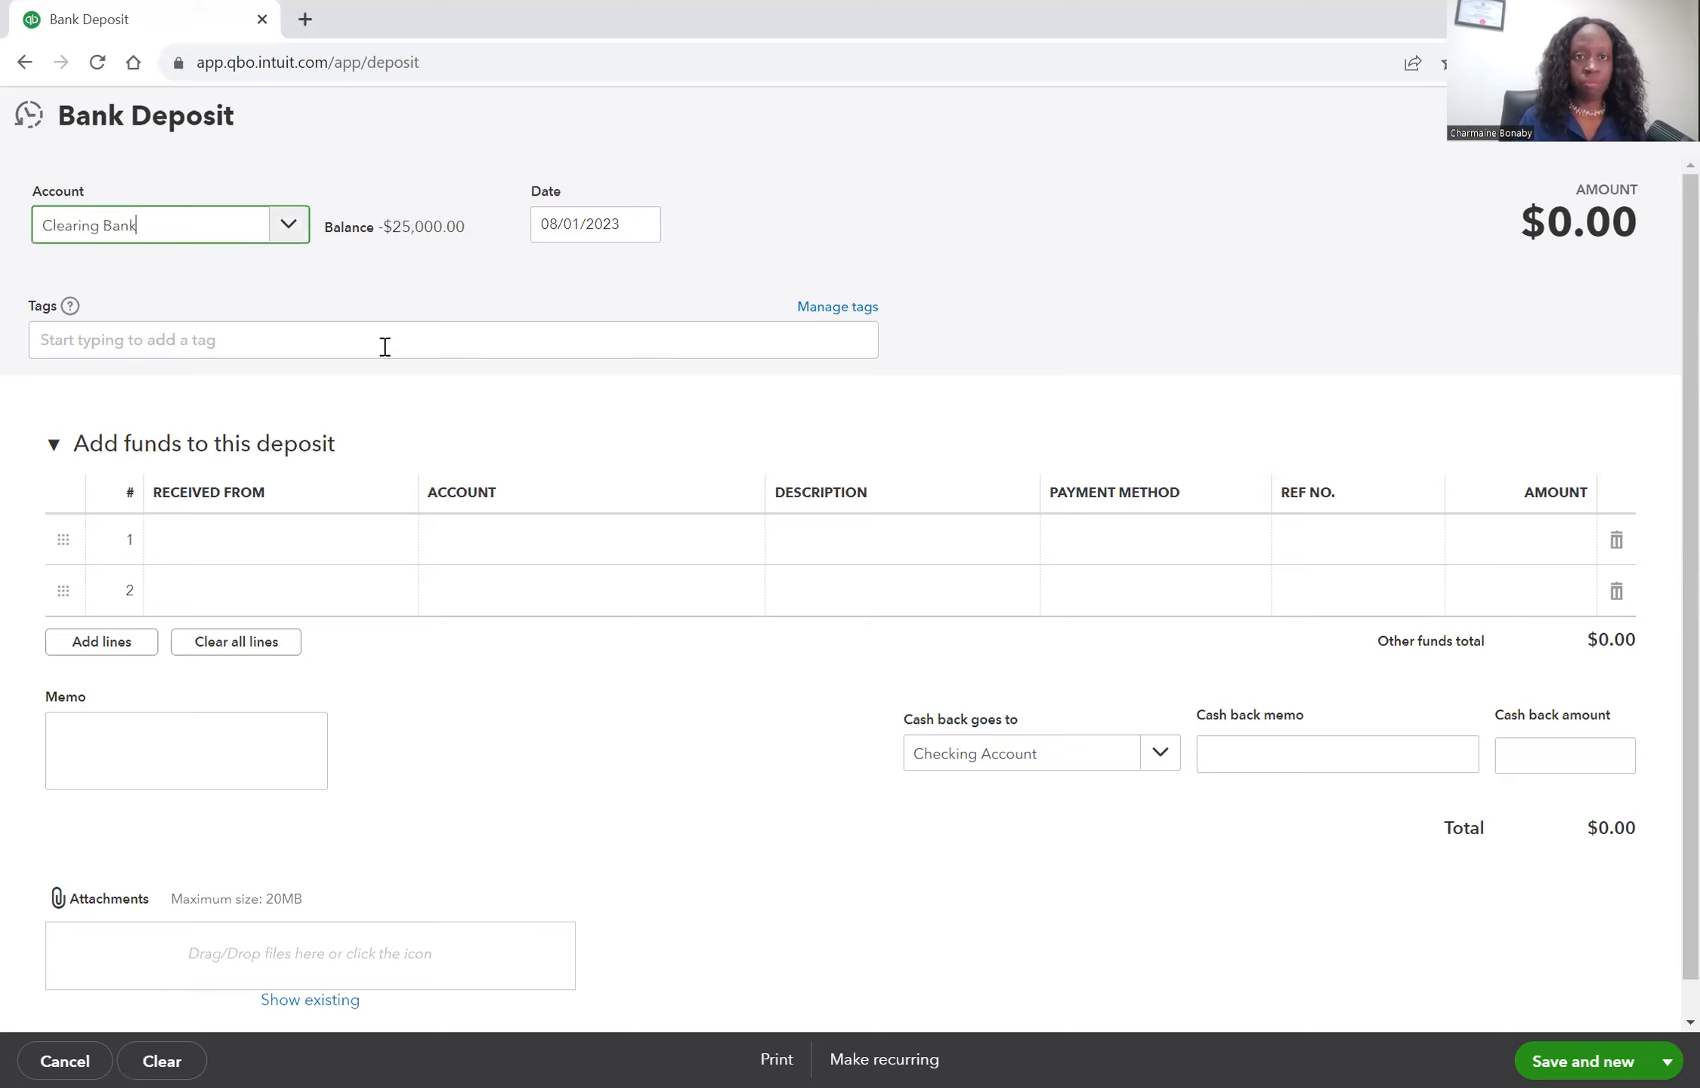
# Add a new account from the first deposit line's account field with account type Equity and detail type Owner's Equity.
pyautogui.moveTo(641, 236)
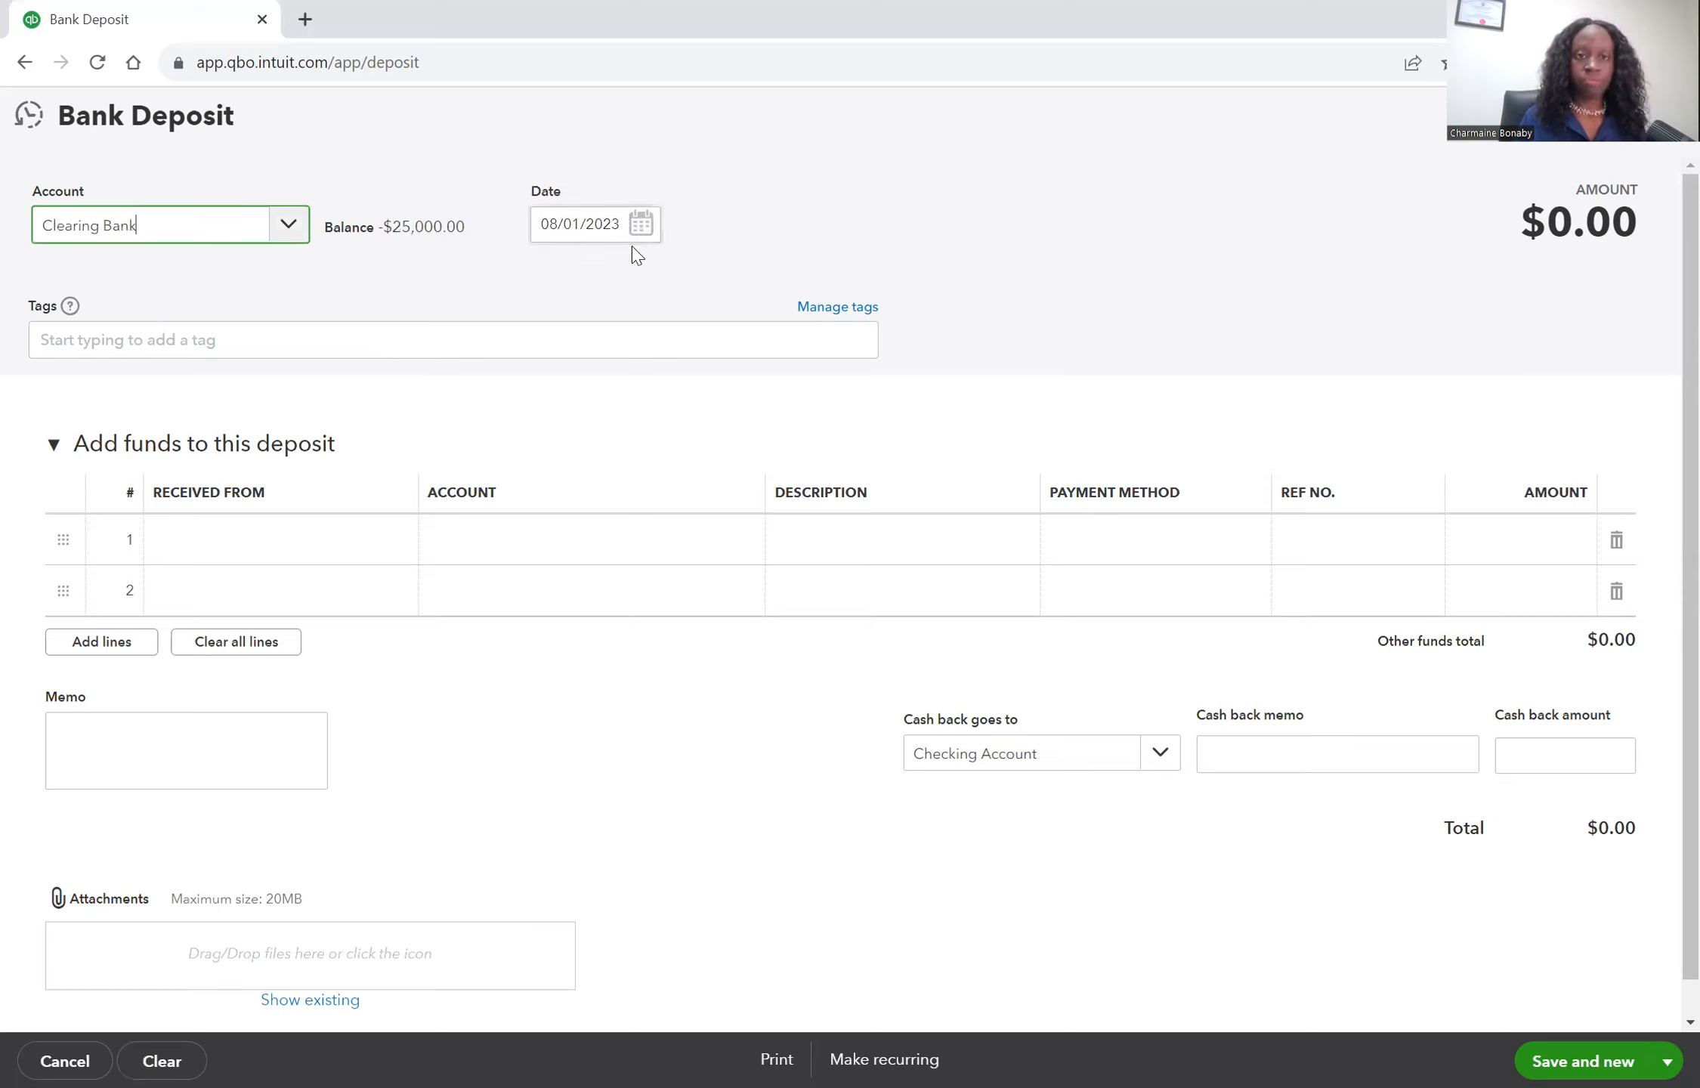
pyautogui.click(532, 544)
pyautogui.click(531, 544)
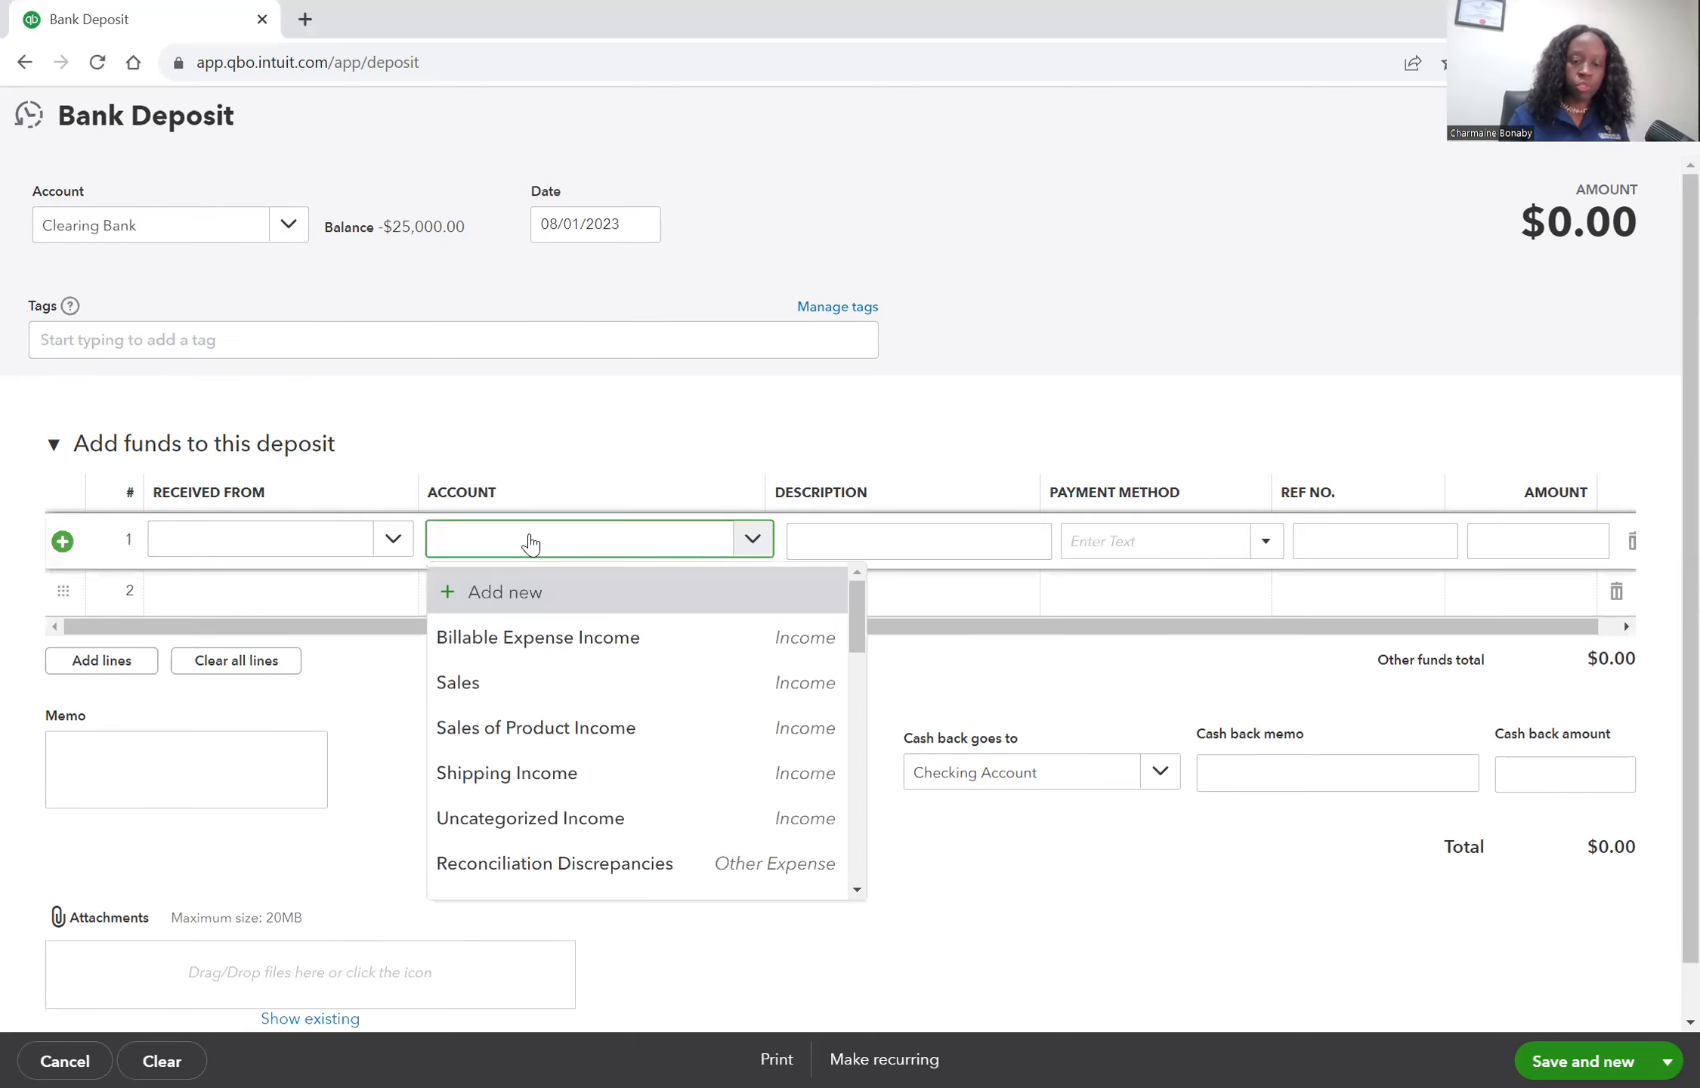
pyautogui.write('Owner')
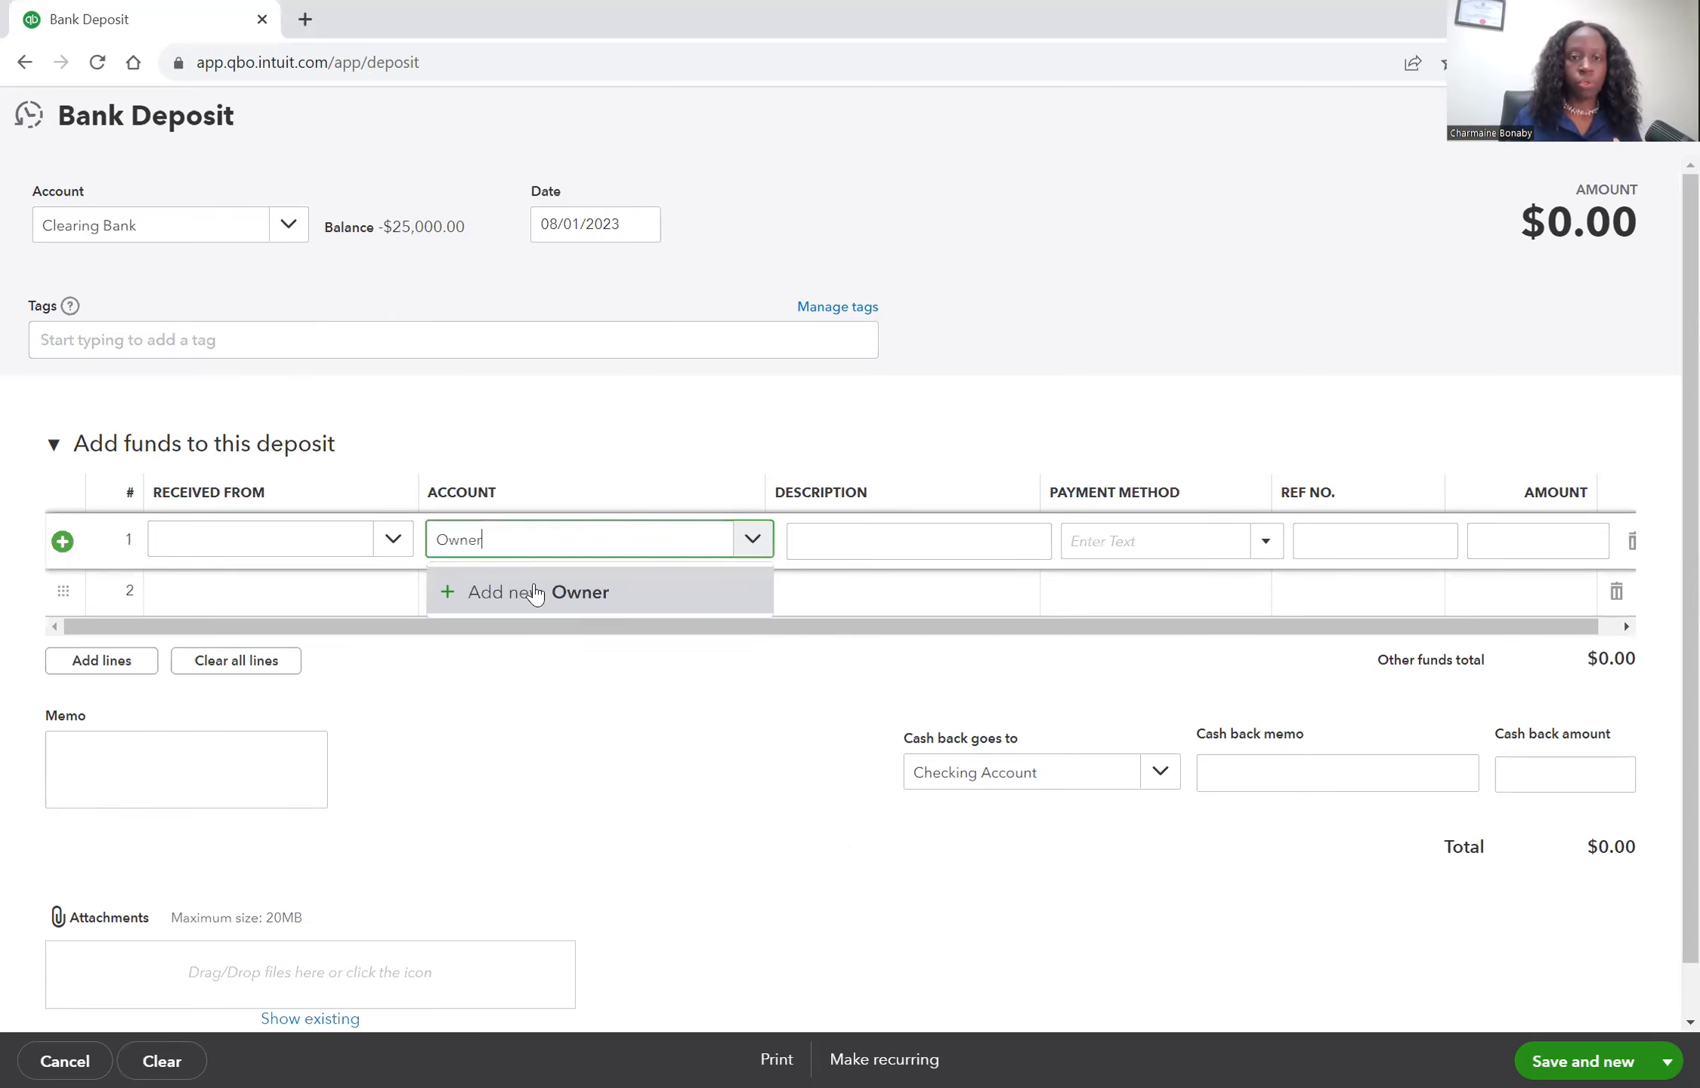
pyautogui.press('Return')
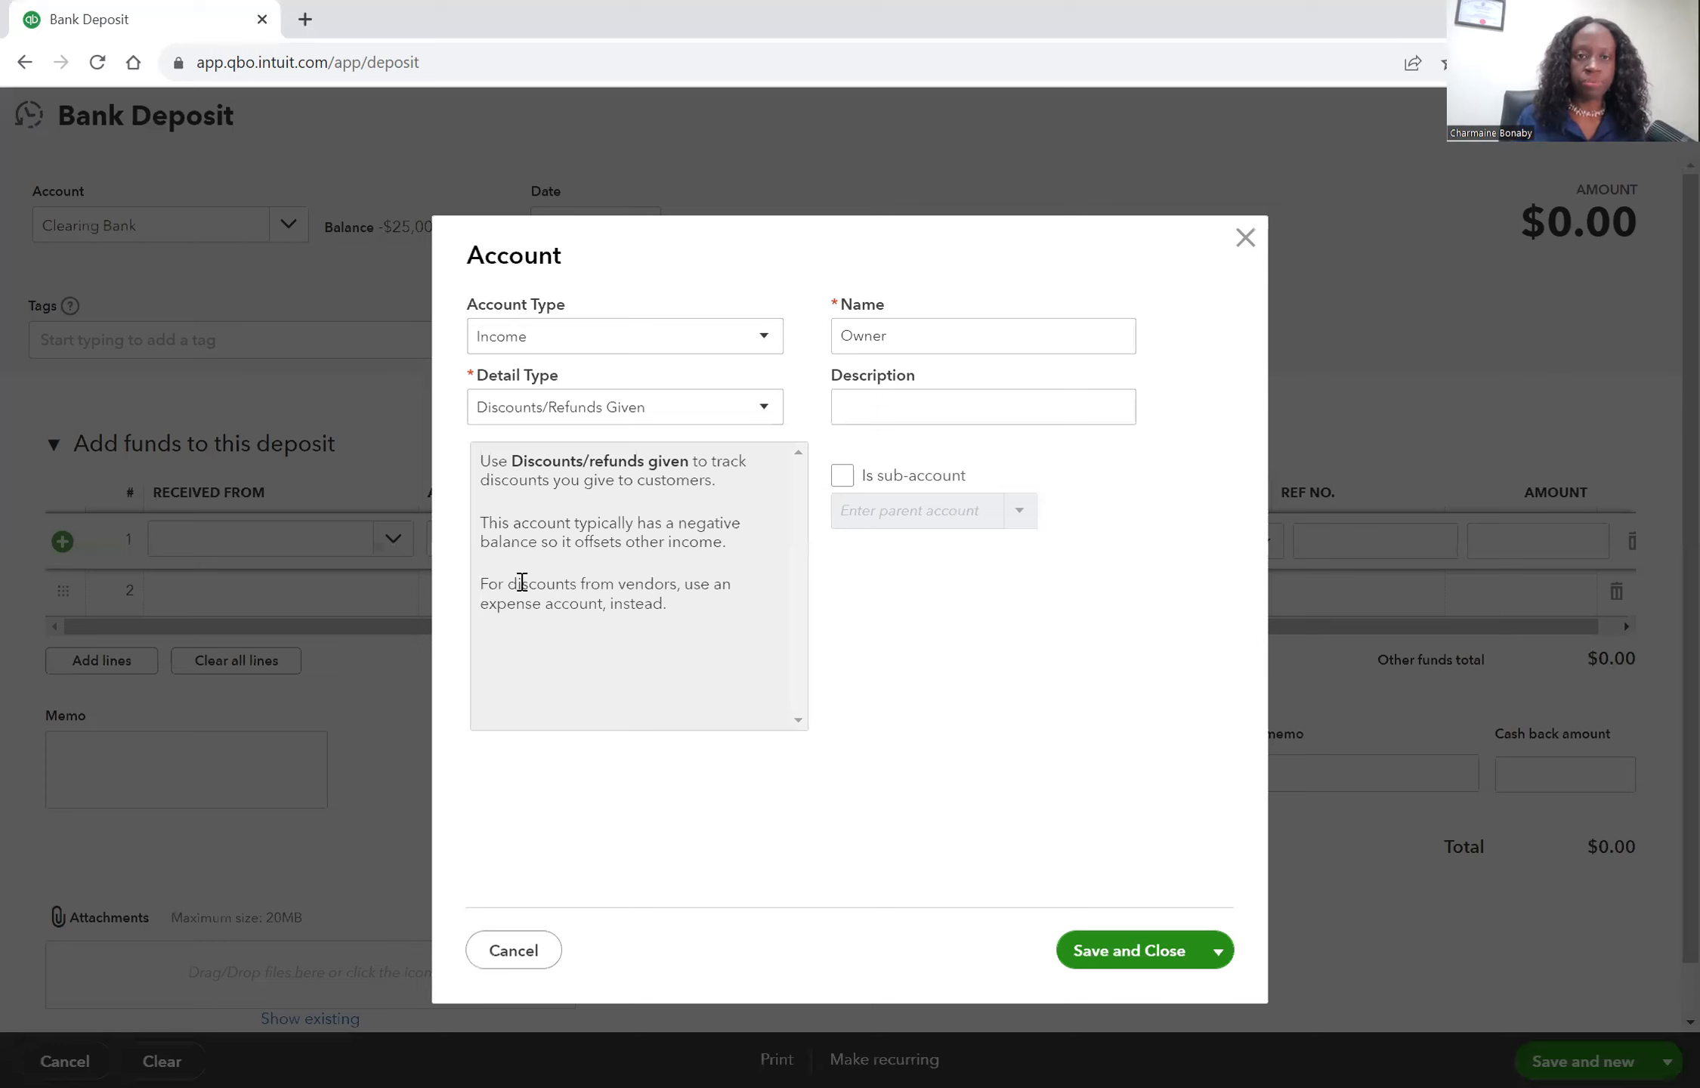
pyautogui.click(577, 341)
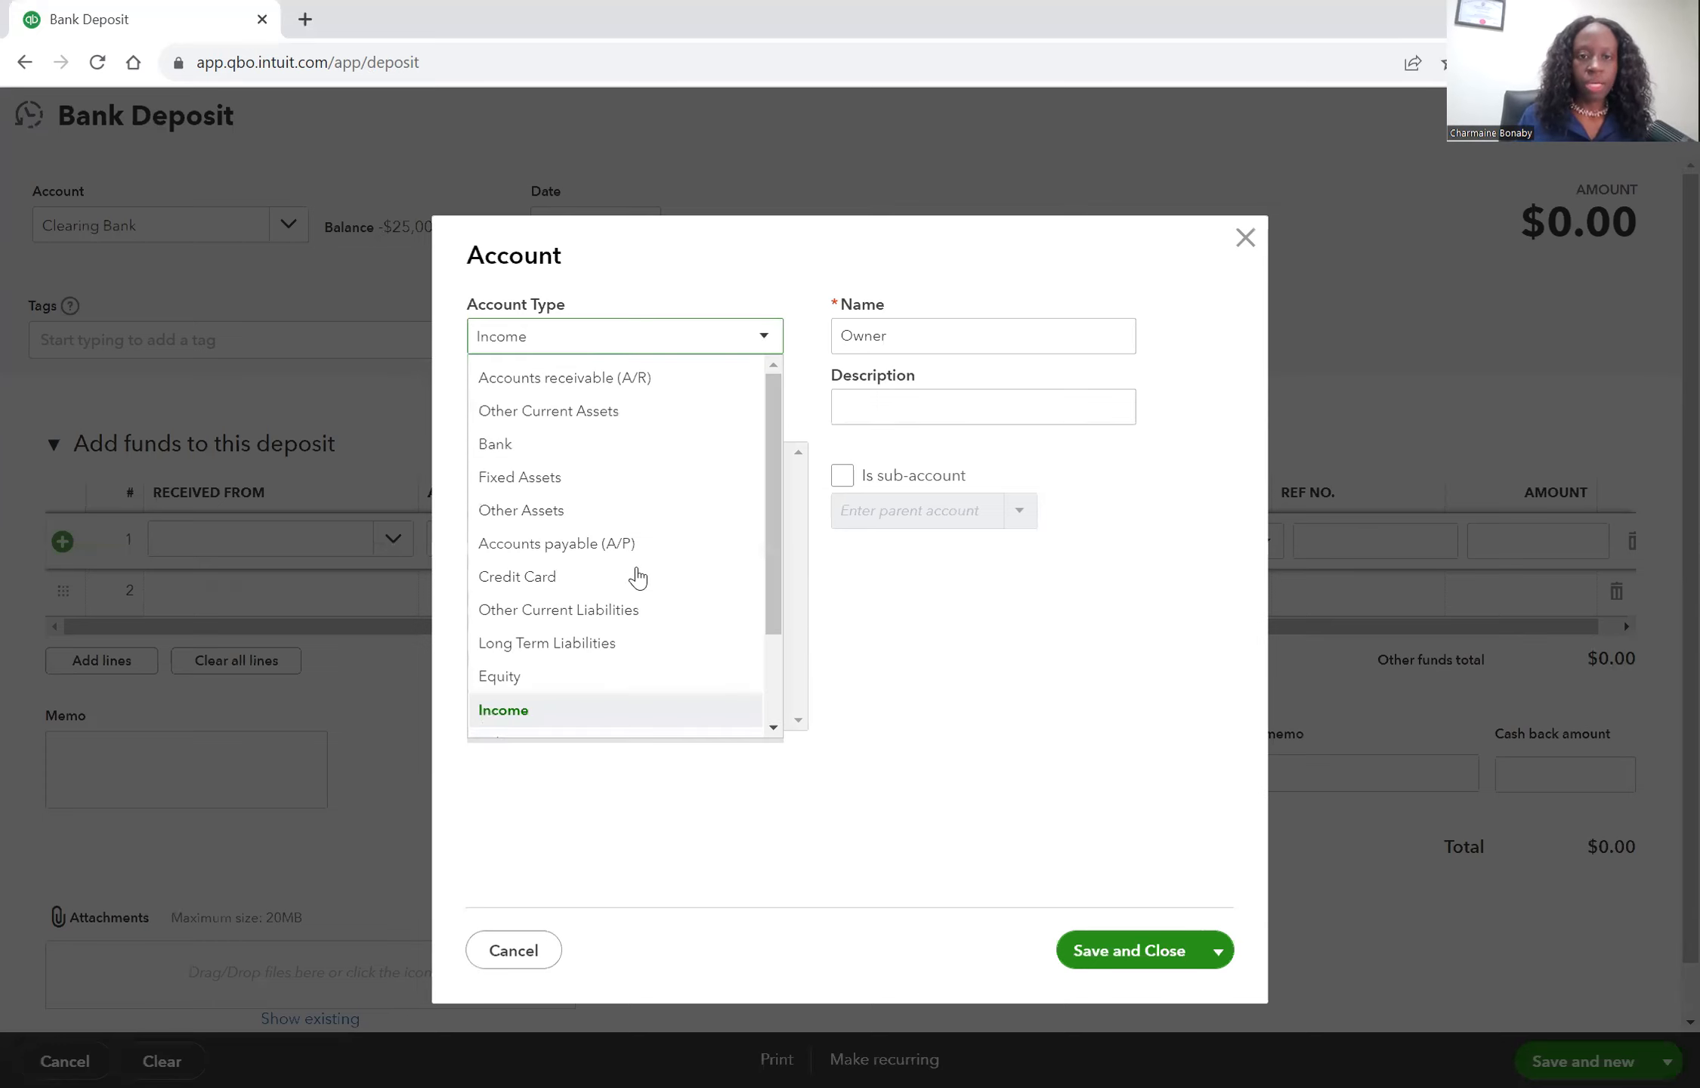
pyautogui.scroll(-2, 637, 577)
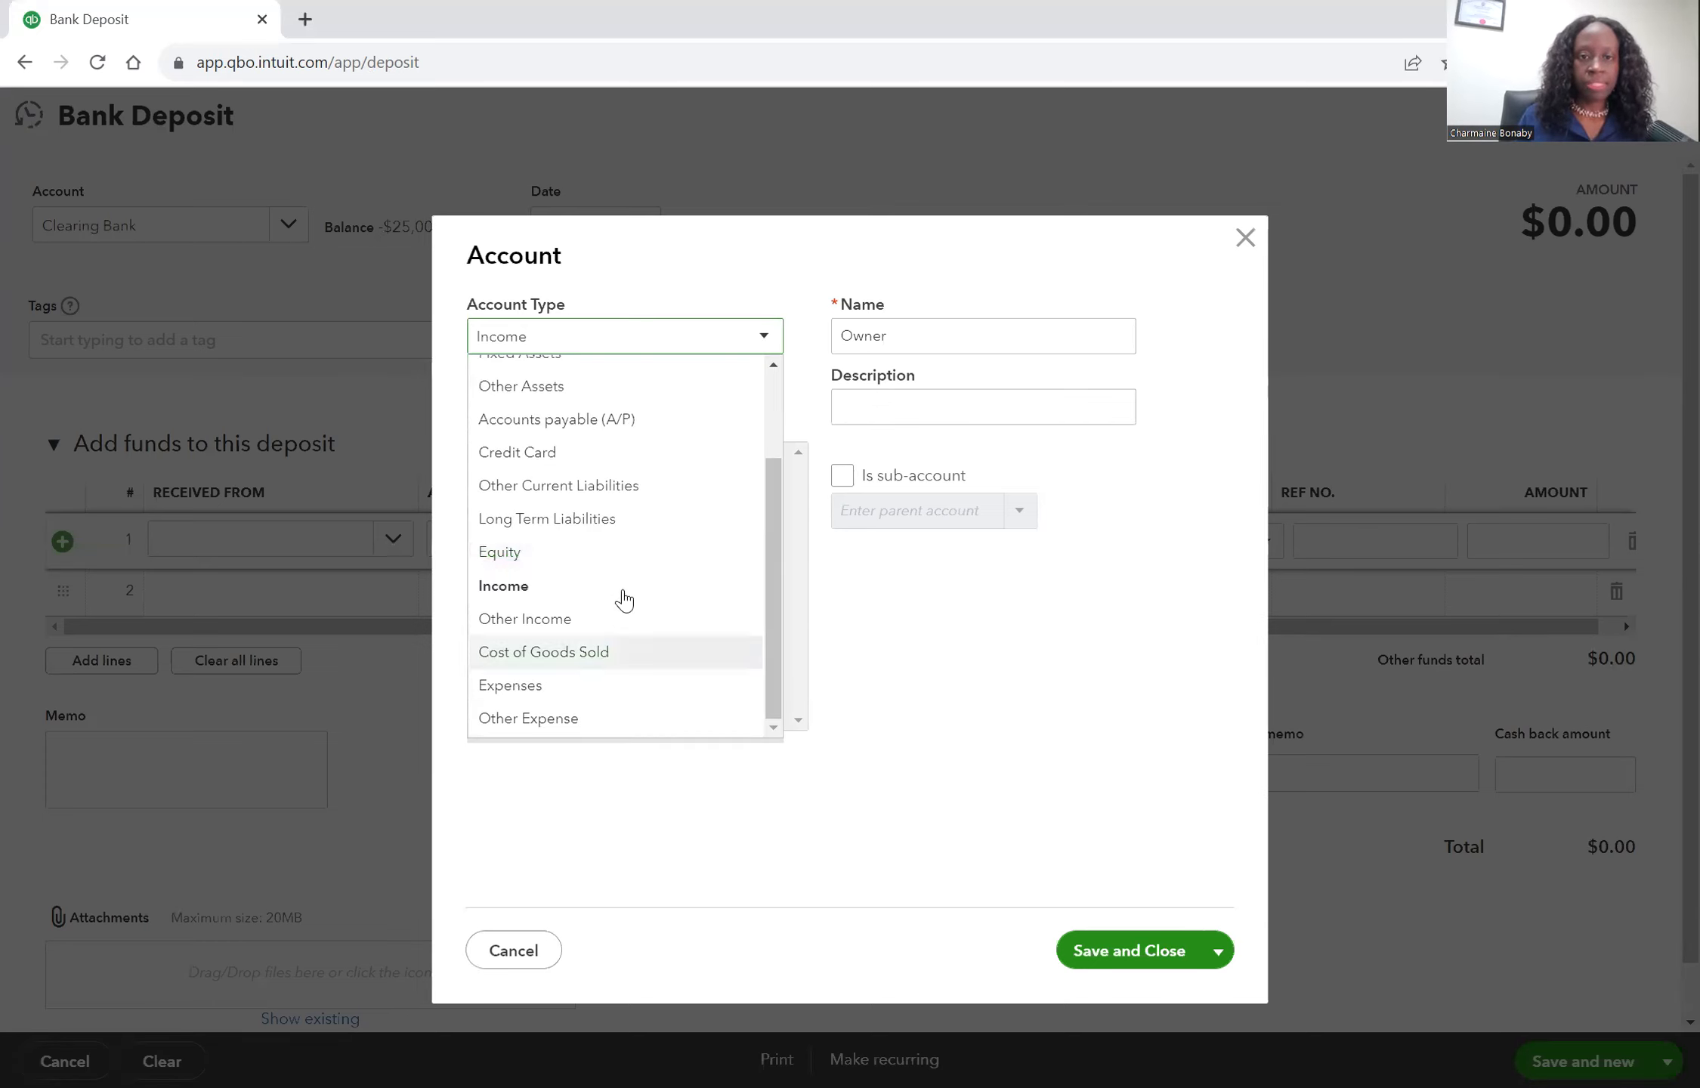
pyautogui.scroll(2, 618, 599)
pyautogui.click(572, 675)
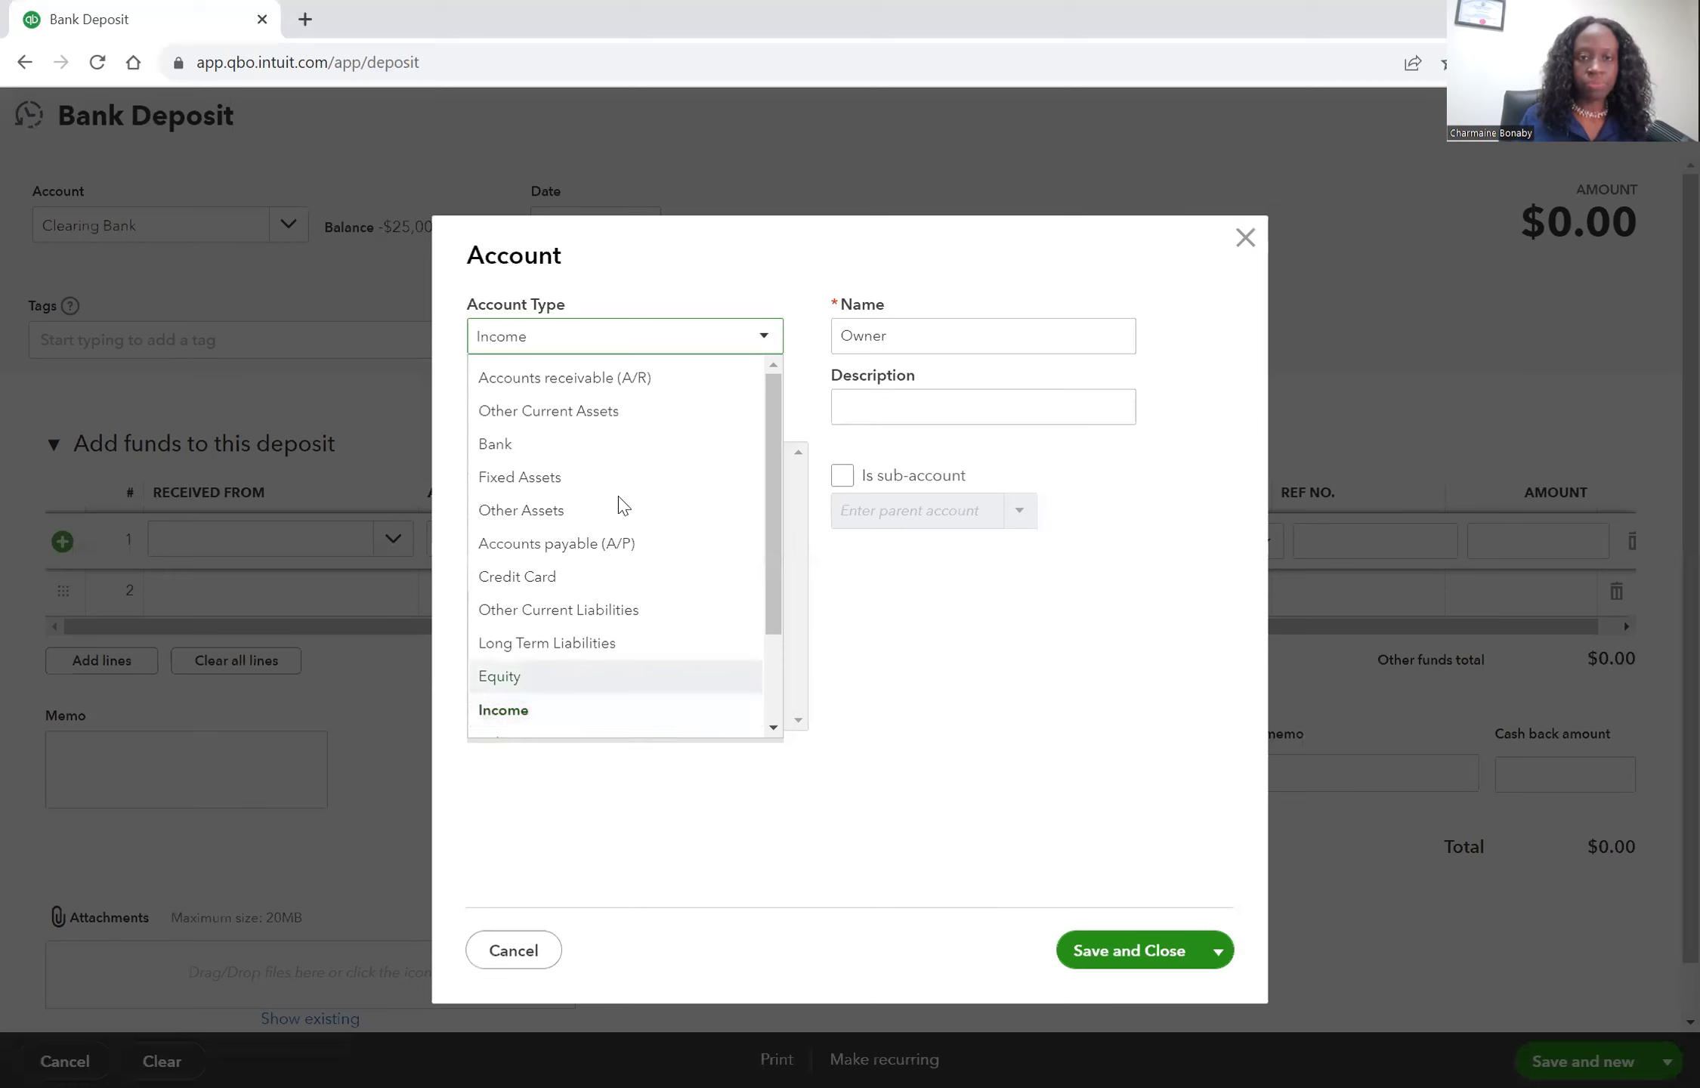
pyautogui.click(673, 416)
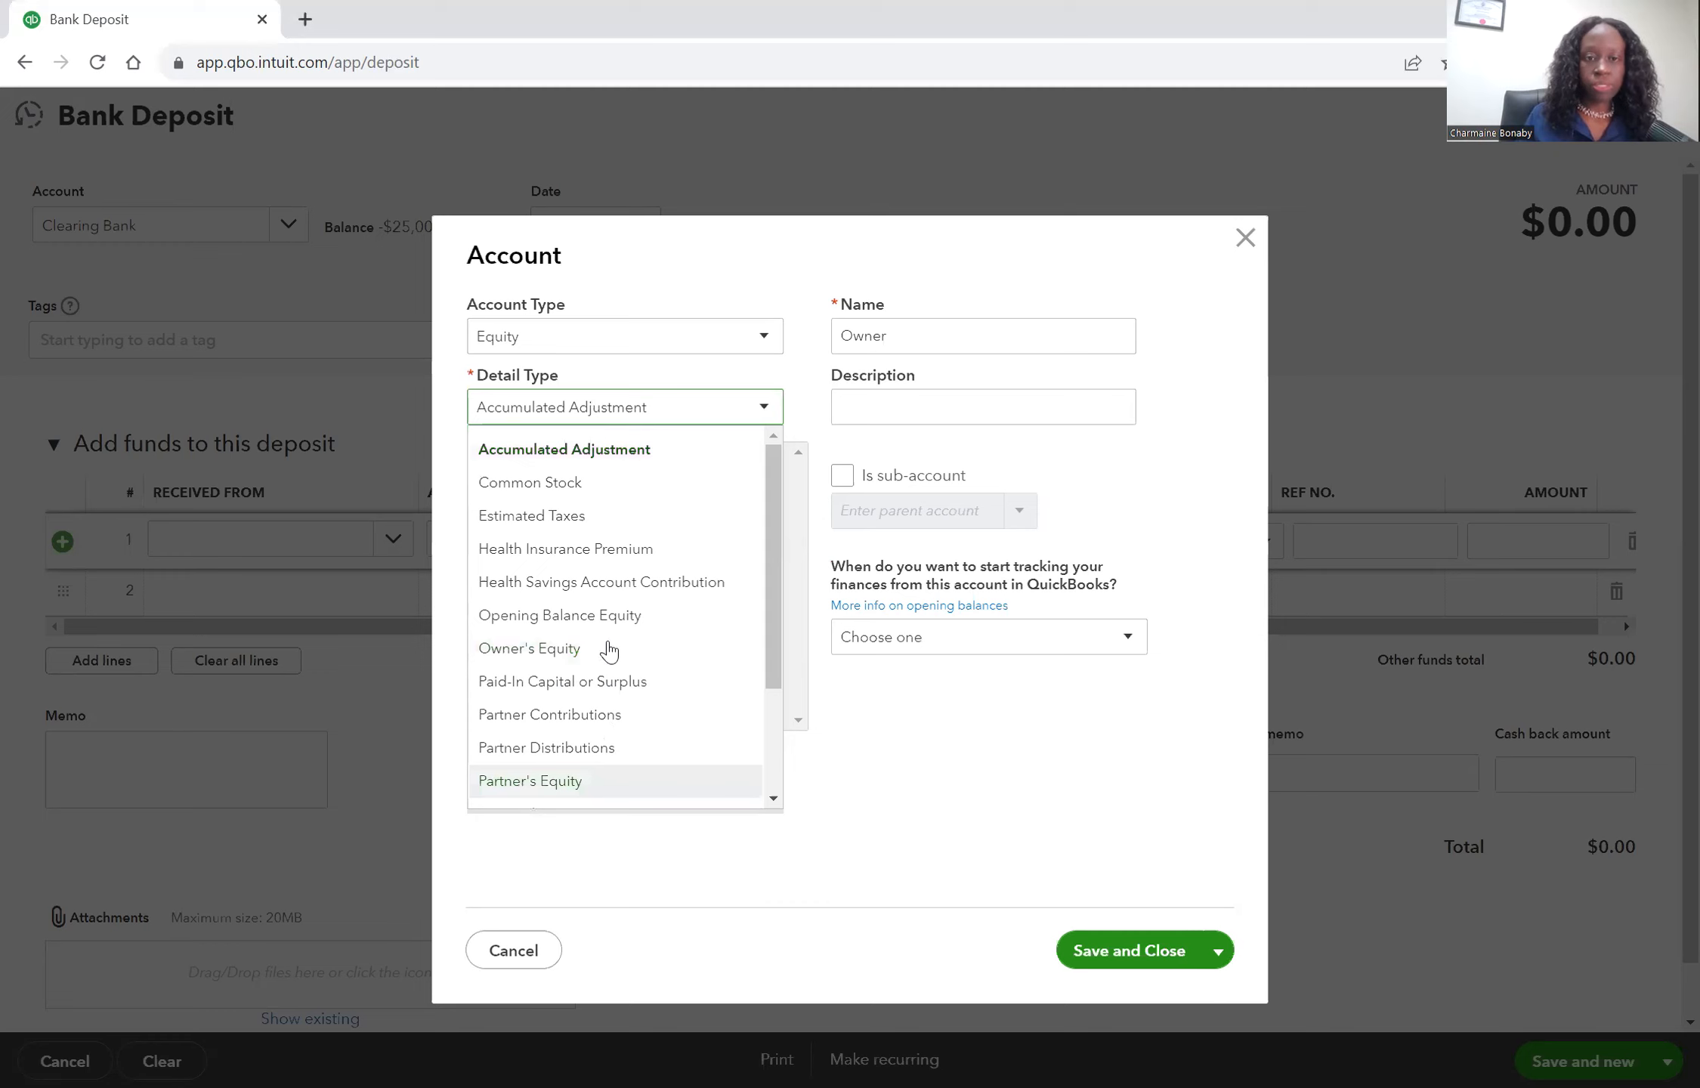
pyautogui.click(611, 648)
# Name the new account Owners Contribution and save it.
pyautogui.click(945, 337)
pyautogui.click(927, 322)
pyautogui.write('s ')
pyautogui.write('Cons')
pyautogui.write('trib')
pyautogui.write('ution')
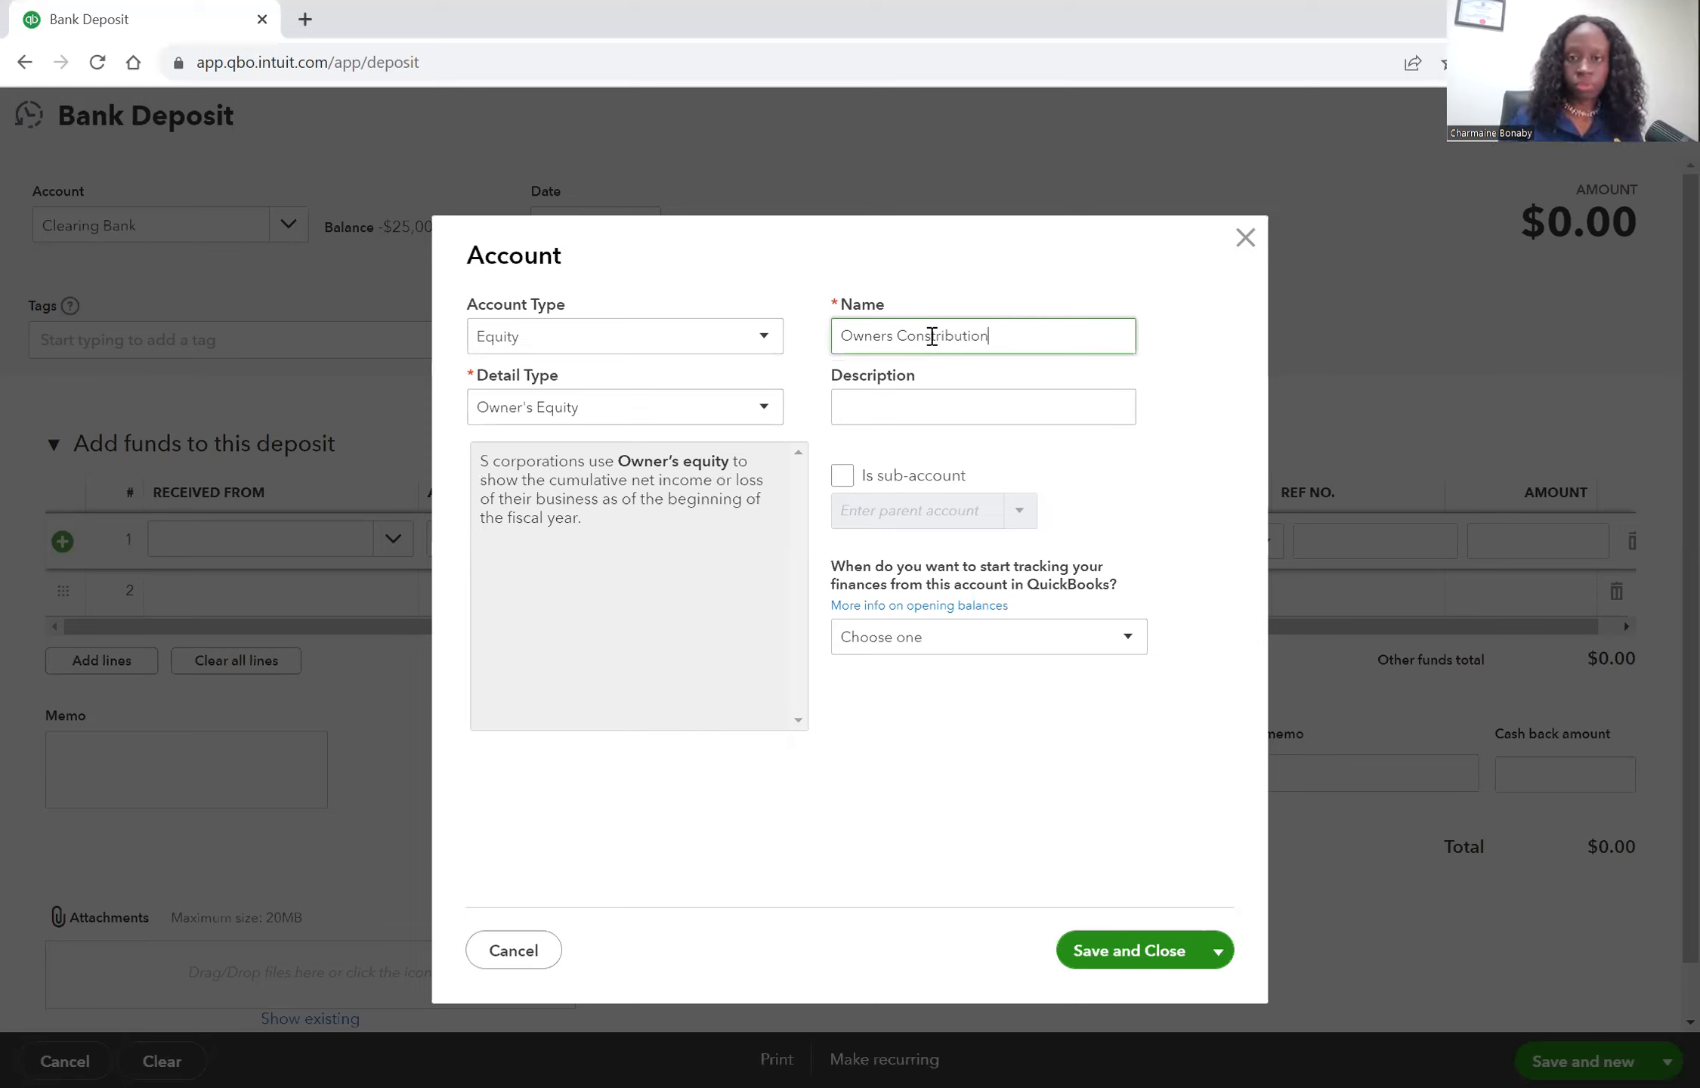
pyautogui.click(935, 339)
pyautogui.press('BackSpace')
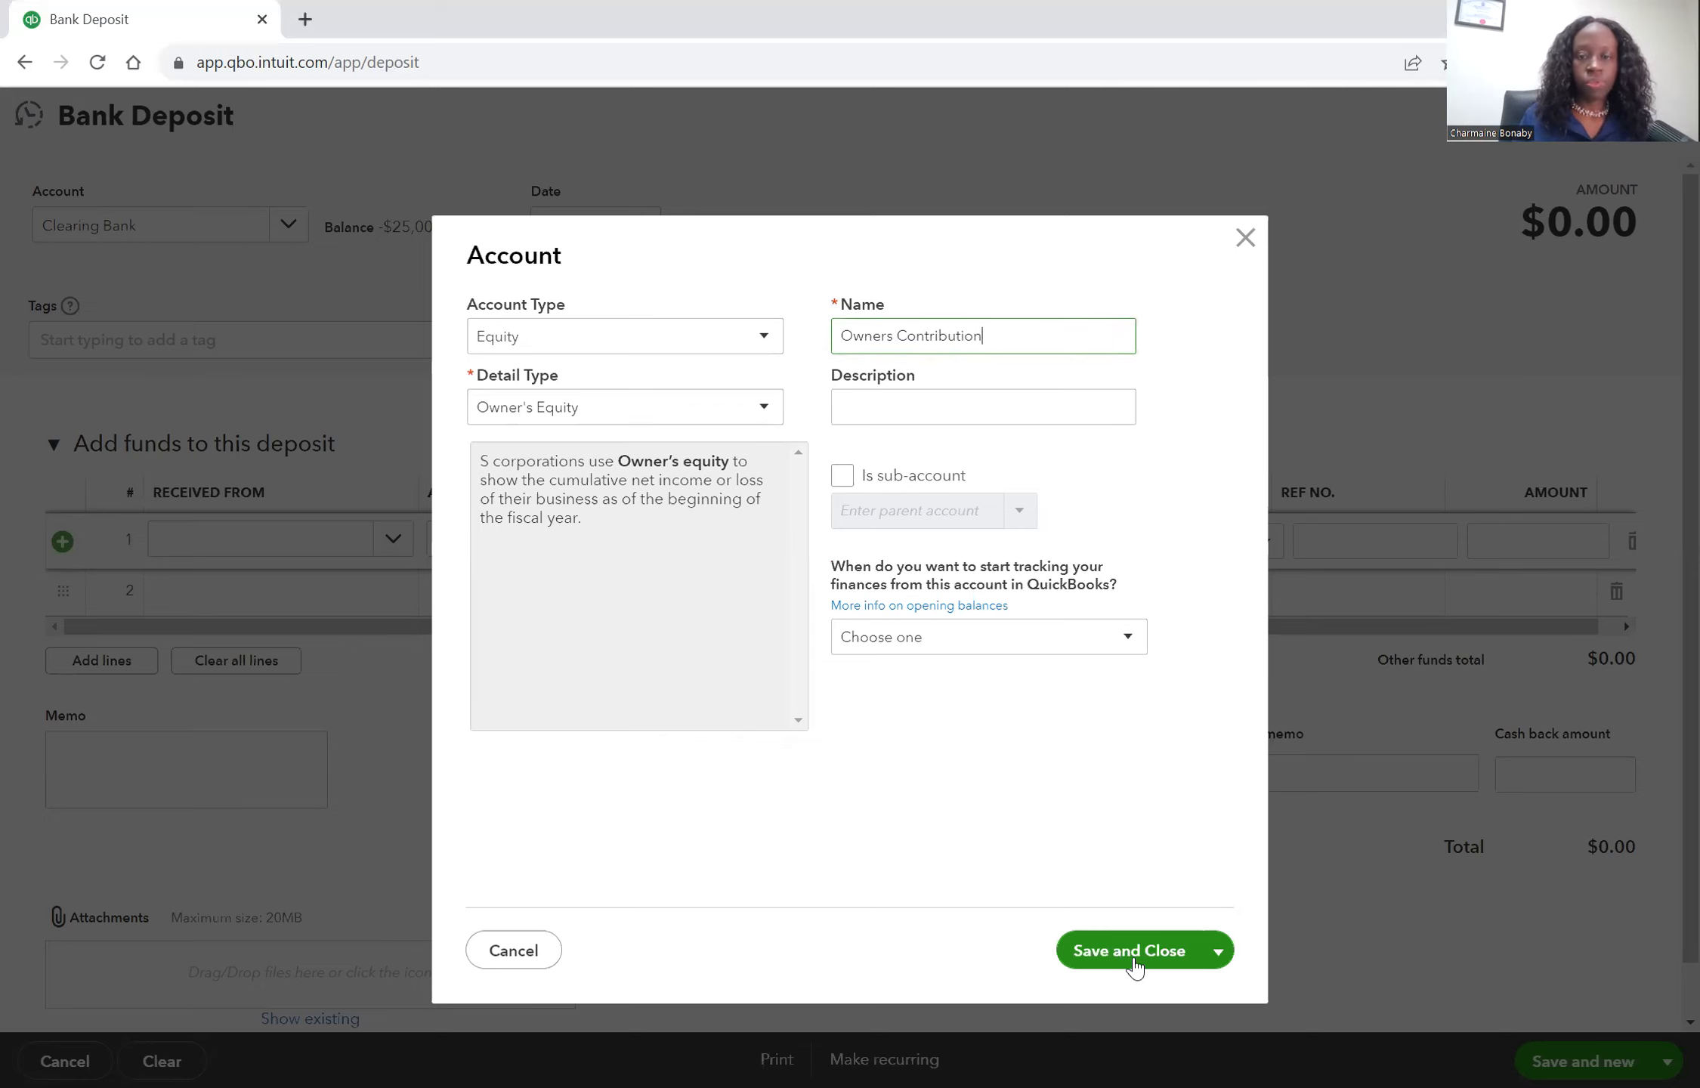
pyautogui.click(1133, 954)
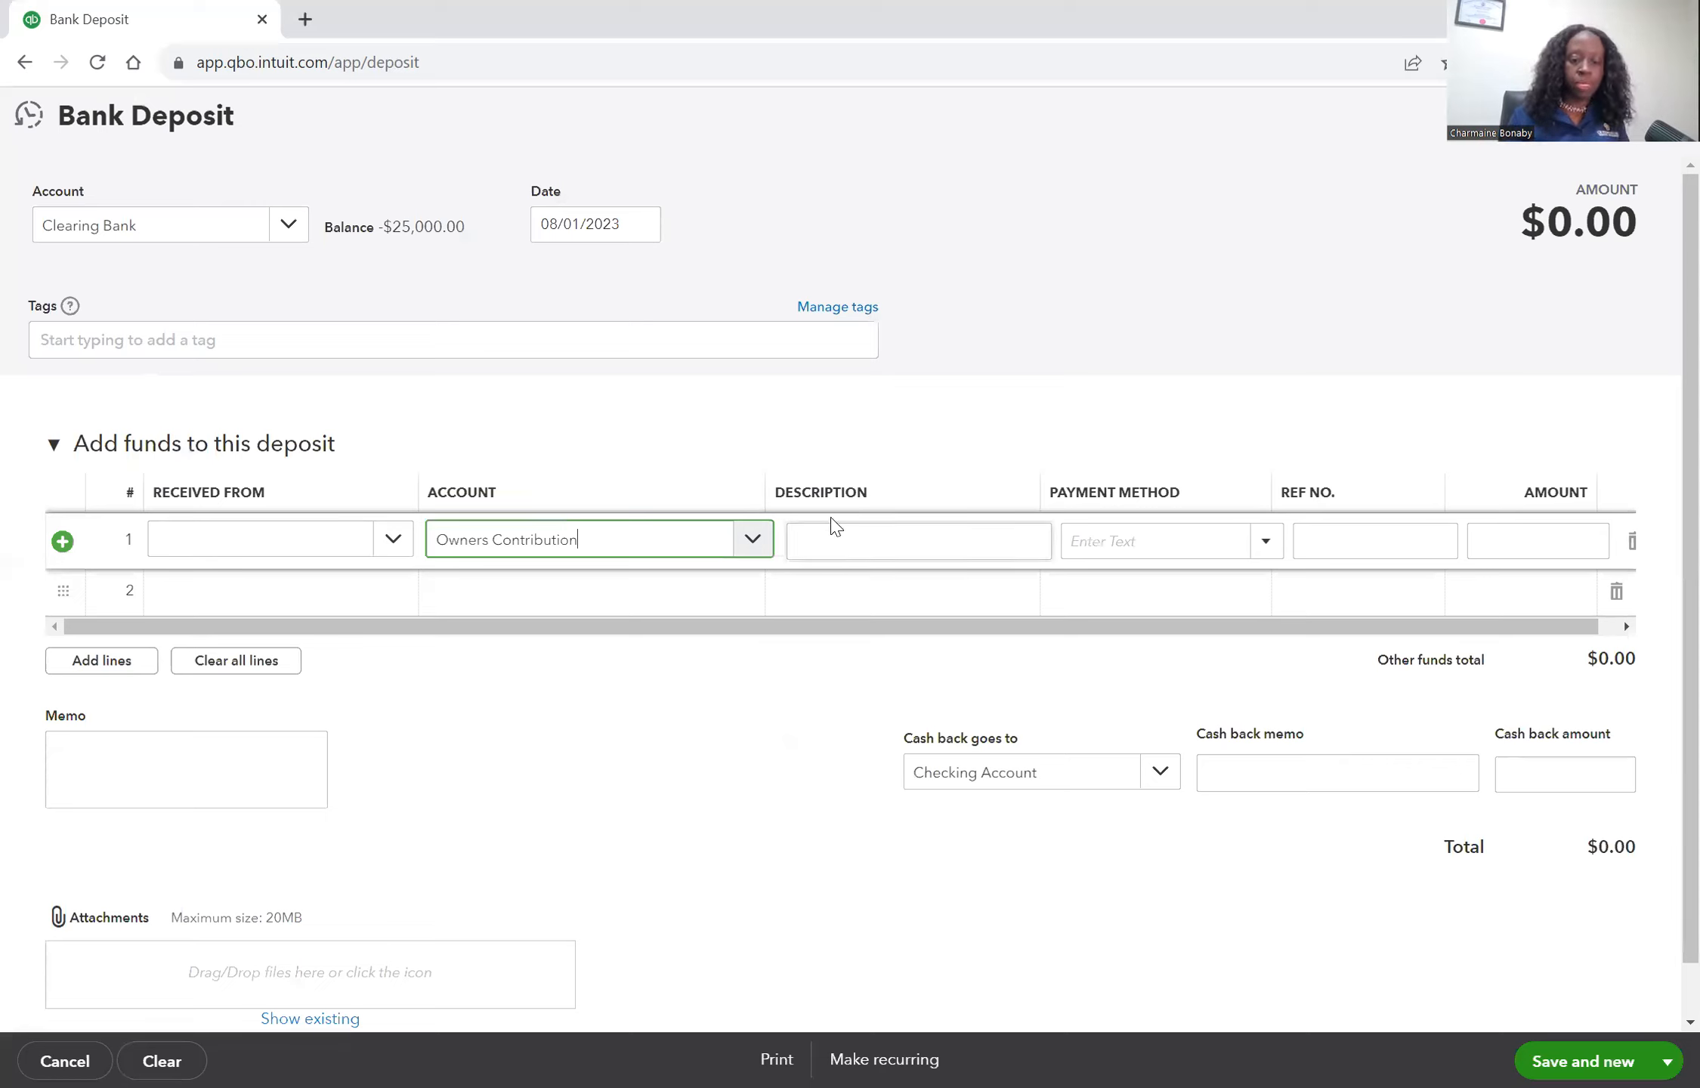
# Enter the line description as owner paid for forklift from Tops Bldg.
pyautogui.click(833, 526)
pyautogui.write('pwn')
pyautogui.write('er paid')
pyautogui.write(' for ')
pyautogui.write('forklif')
pyautogui.write('t f')
pyautogui.write('rom T')
pyautogui.write('ops B')
pyautogui.write('lds')
pyautogui.press('BackSpace')
pyautogui.press('BackSpace')
pyautogui.write('g')
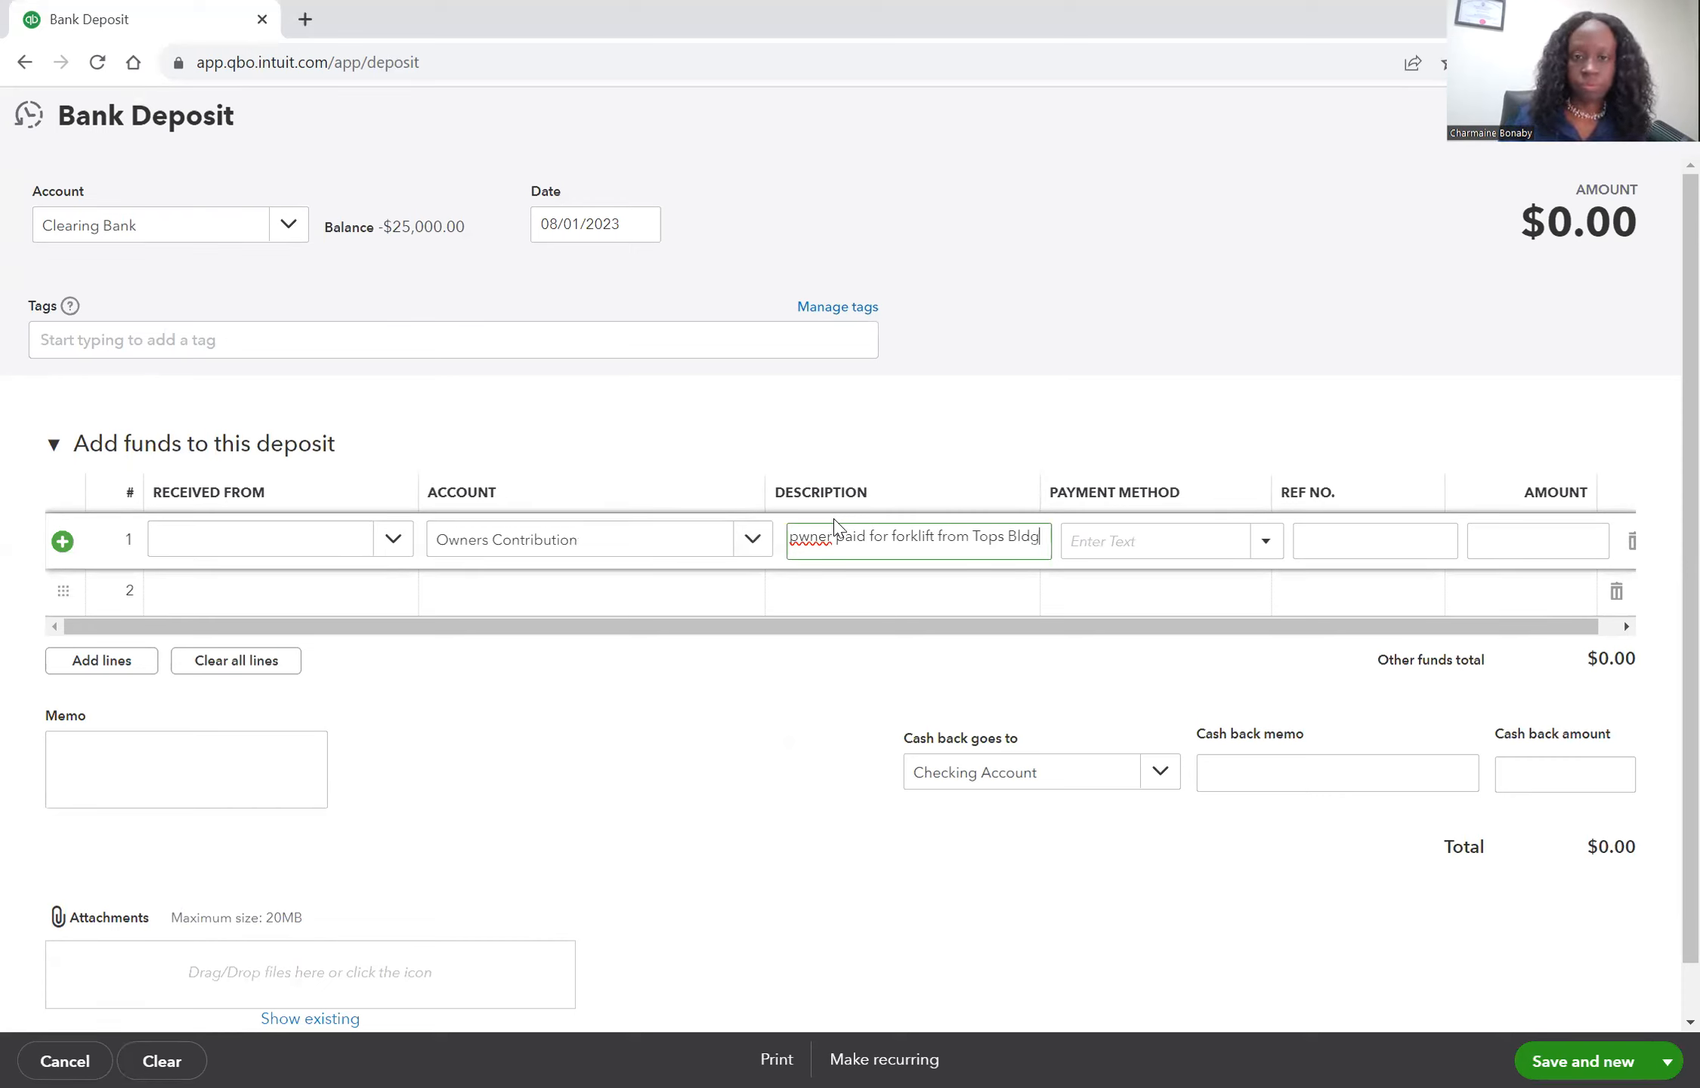
pyautogui.press('Home')
pyautogui.press('Delete')
pyautogui.write('o')
# Set the deposit line amount to 25000 and save and close the deposit.
pyautogui.click(1555, 545)
pyautogui.write('25000')
pyautogui.press('Tab')
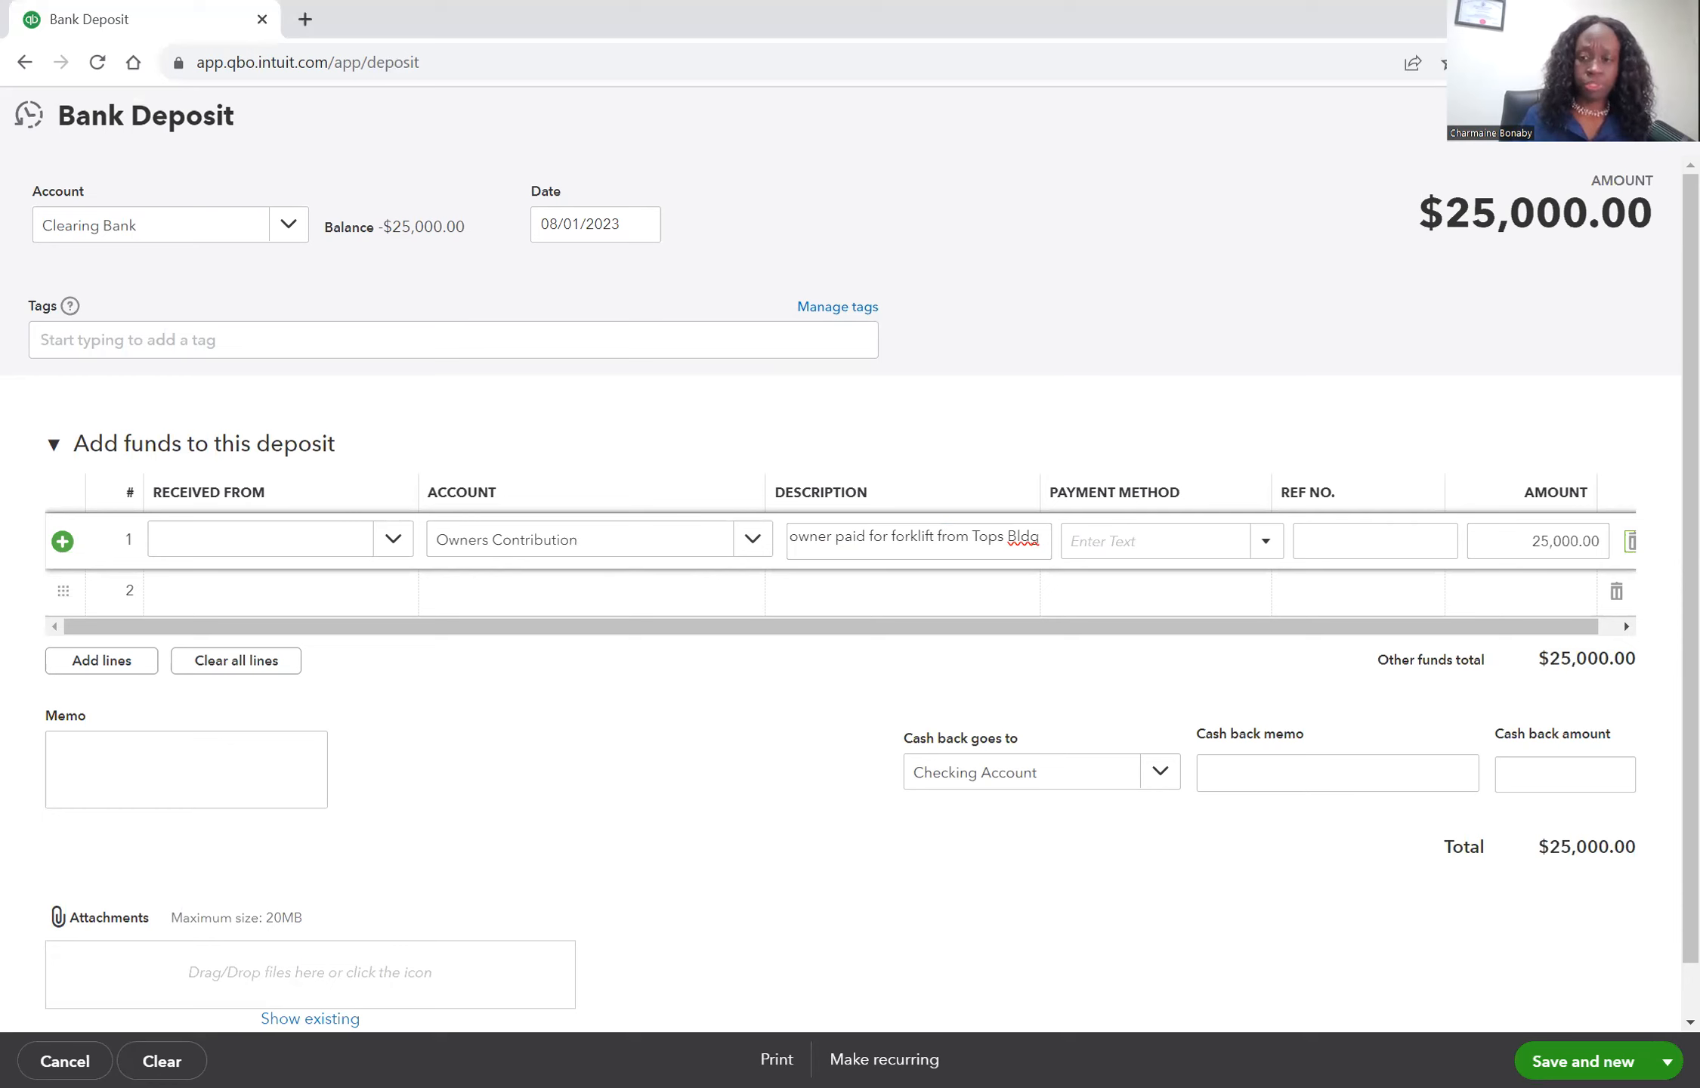
pyautogui.click(1668, 1061)
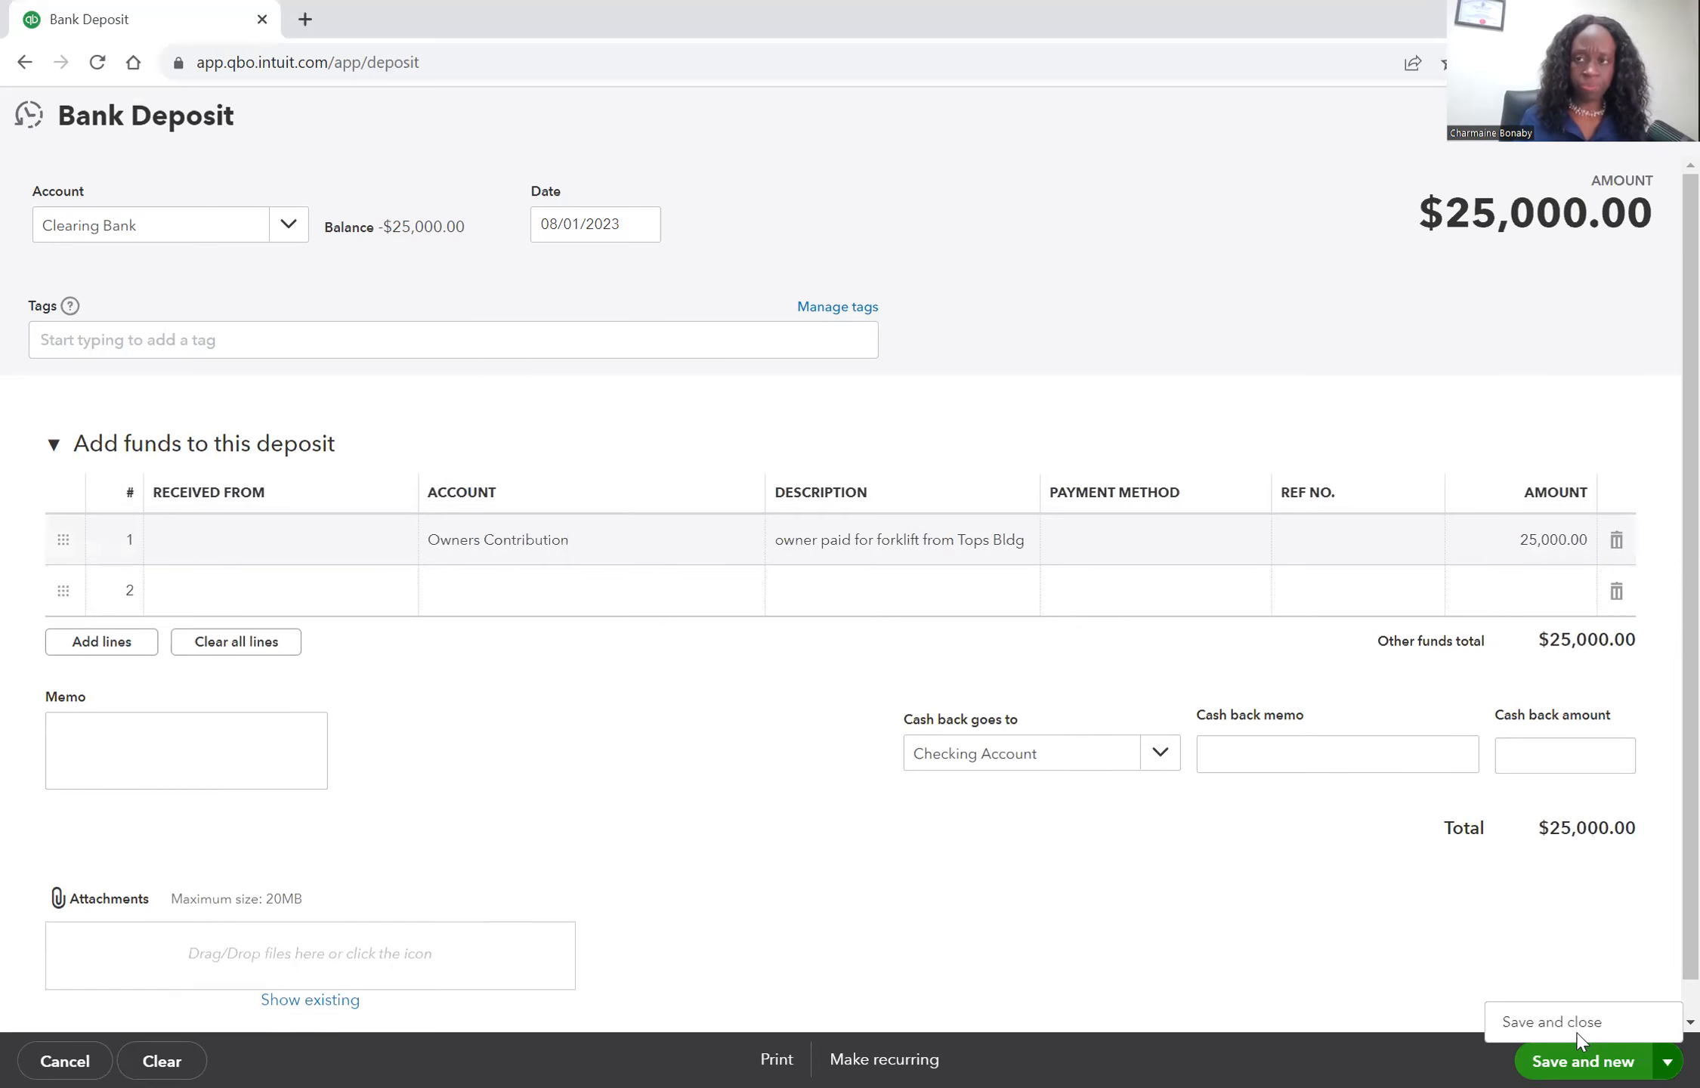
pyautogui.click(1580, 1025)
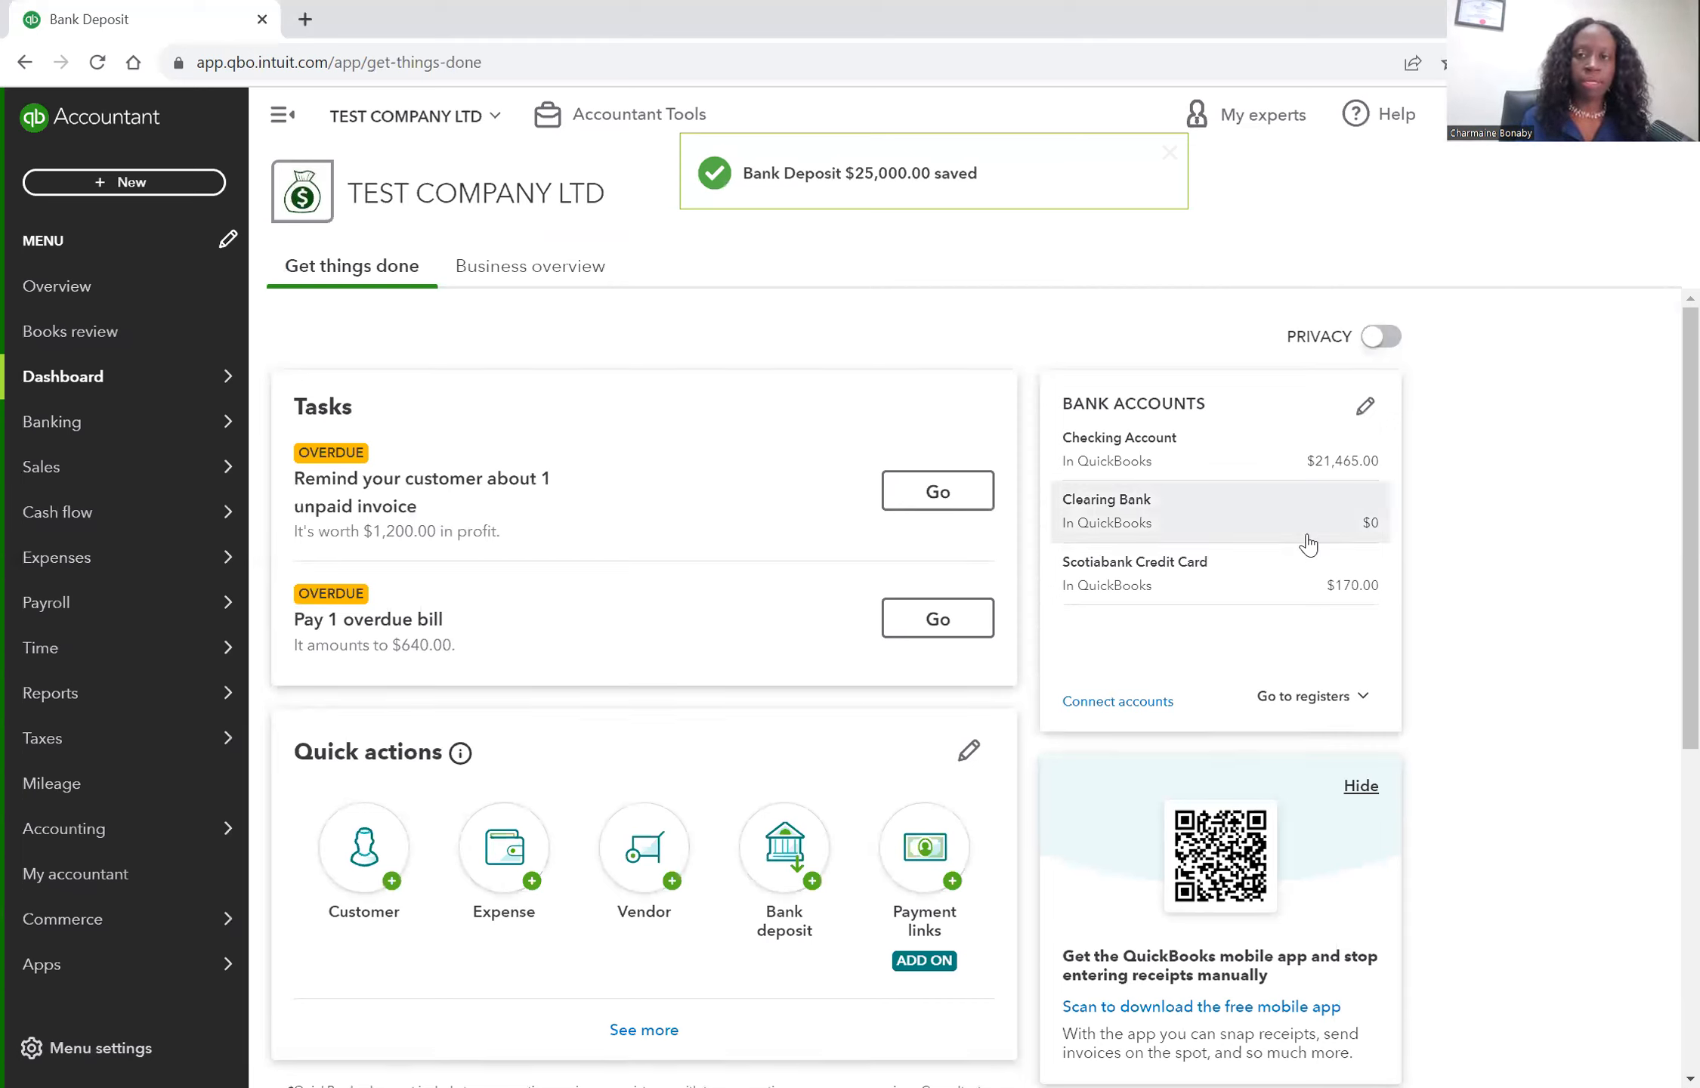
# Open the Clearing Bank account register to review its transactions.
pyautogui.click(1183, 514)
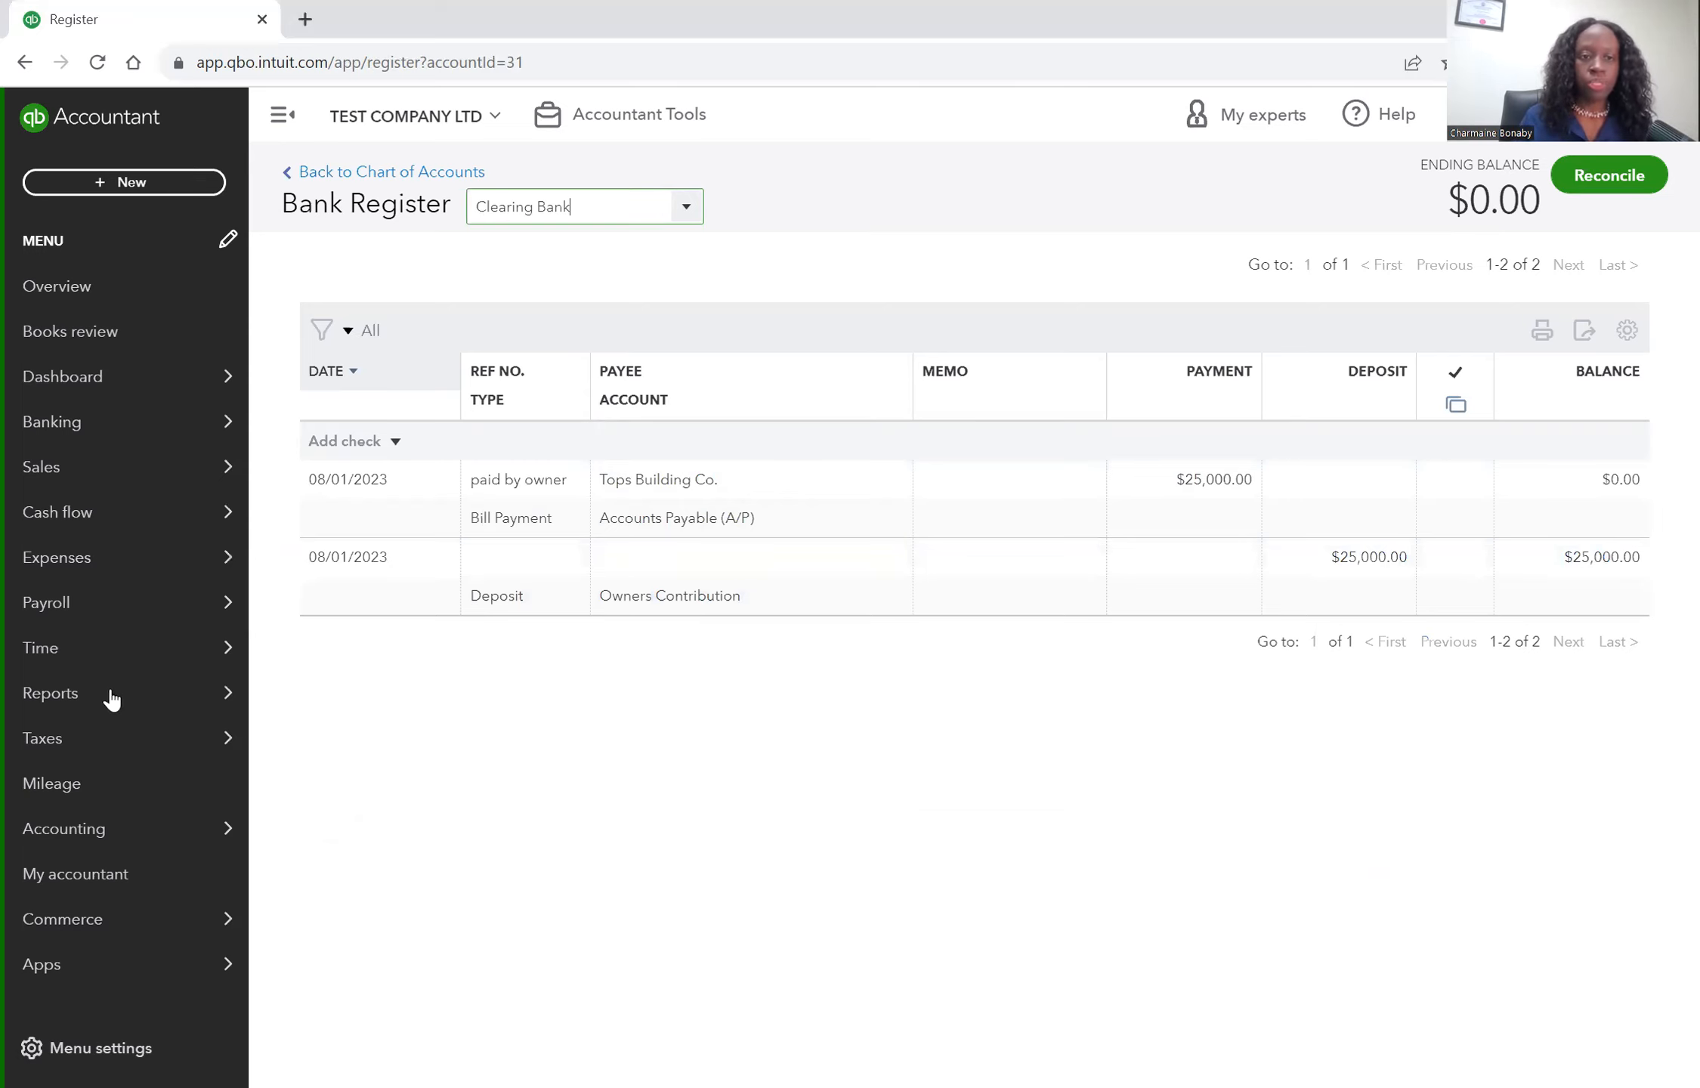
# Open the Balance Sheet report and run it for This Year-to-date.
pyautogui.moveTo(113, 695)
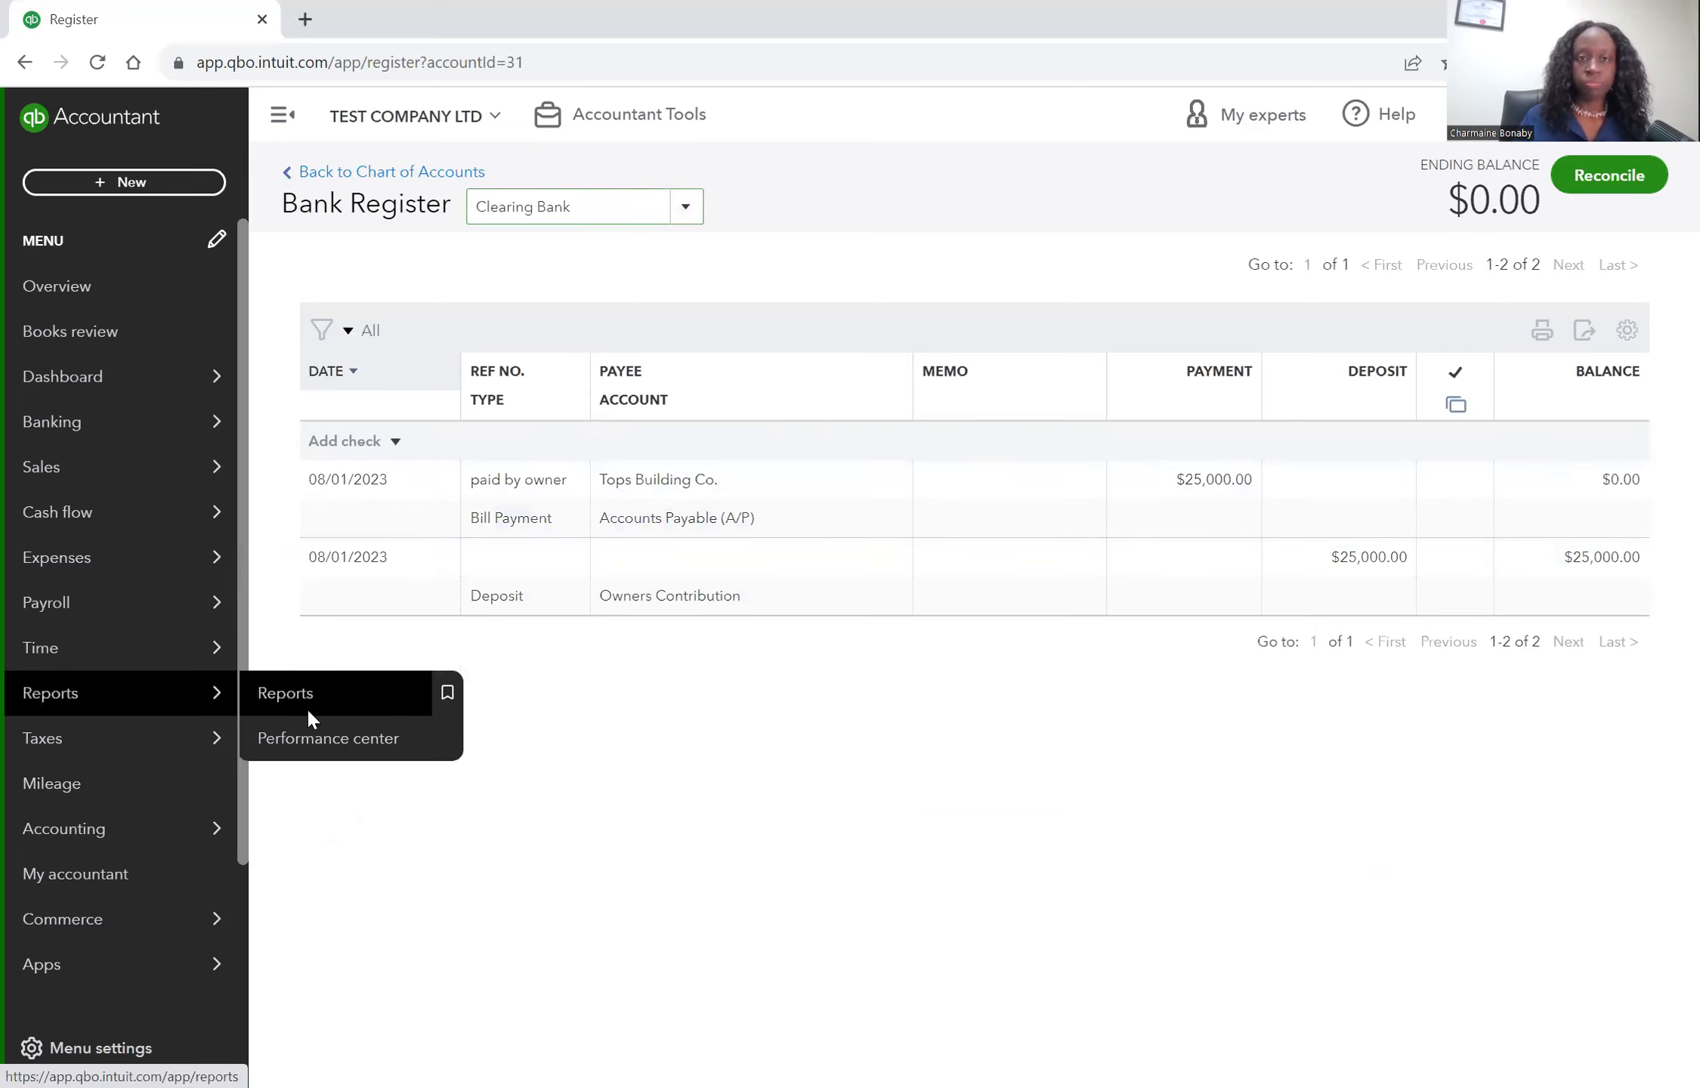
pyautogui.click(306, 707)
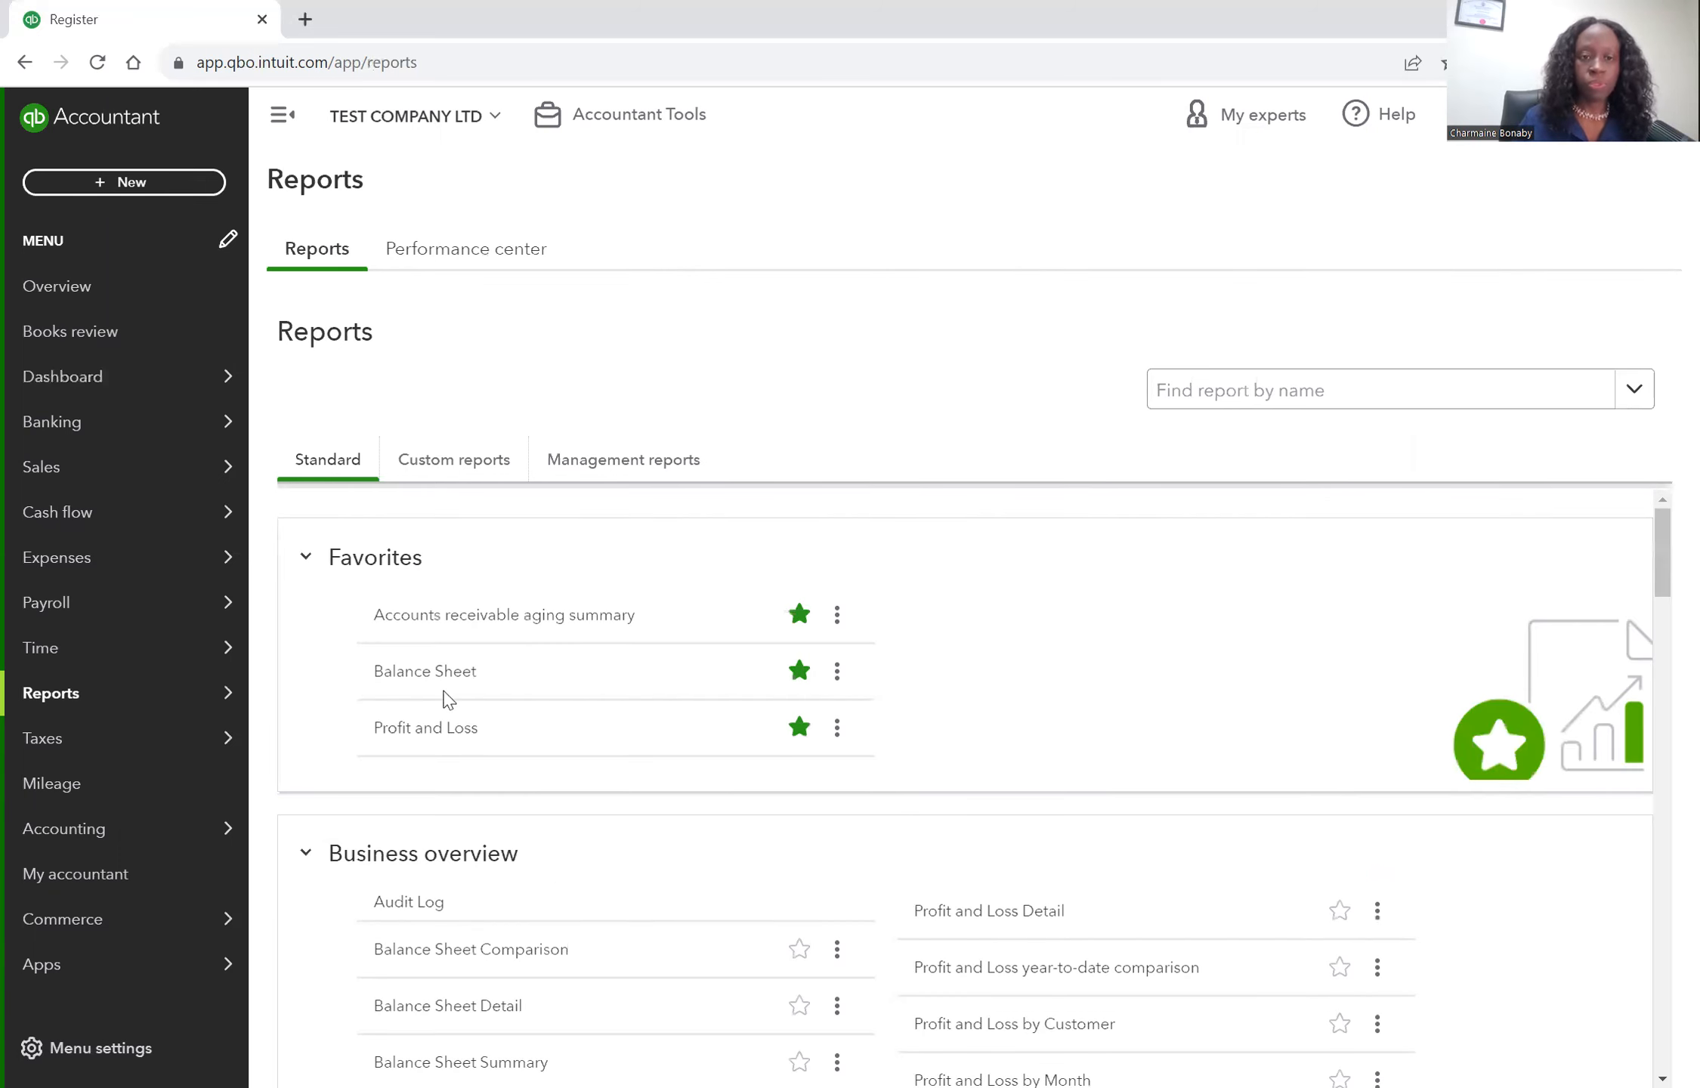
pyautogui.click(427, 679)
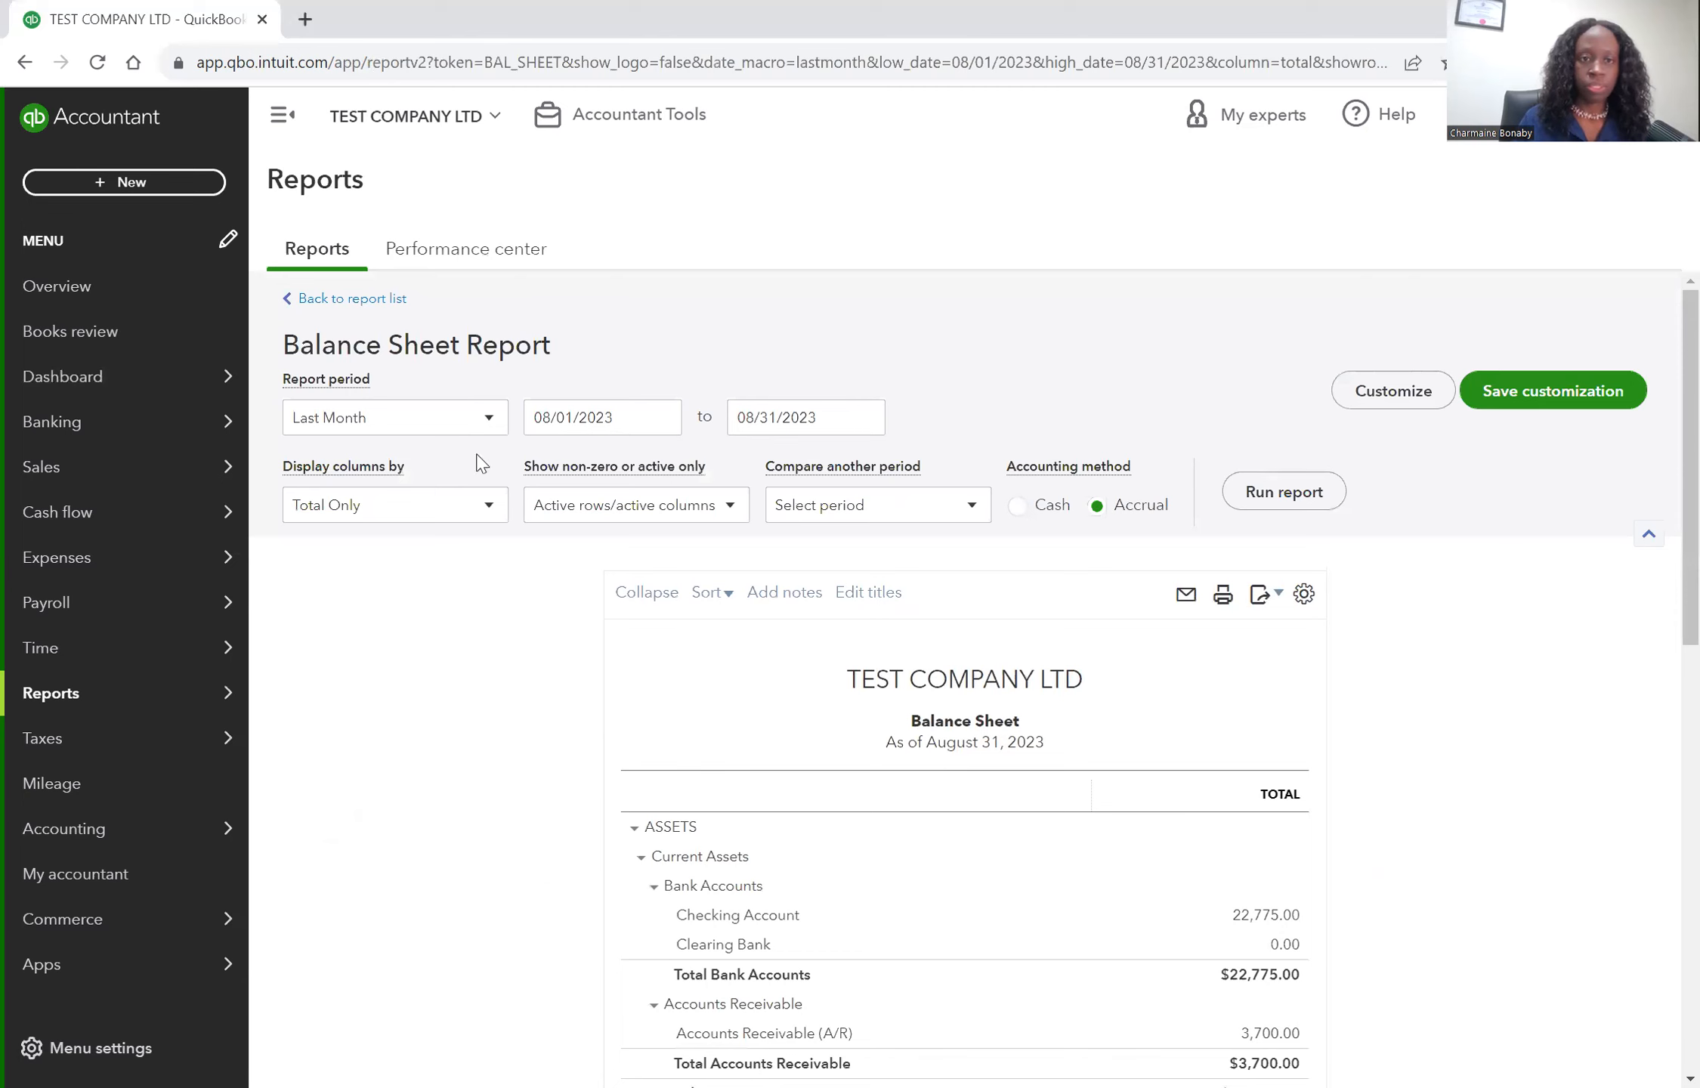
pyautogui.click(489, 417)
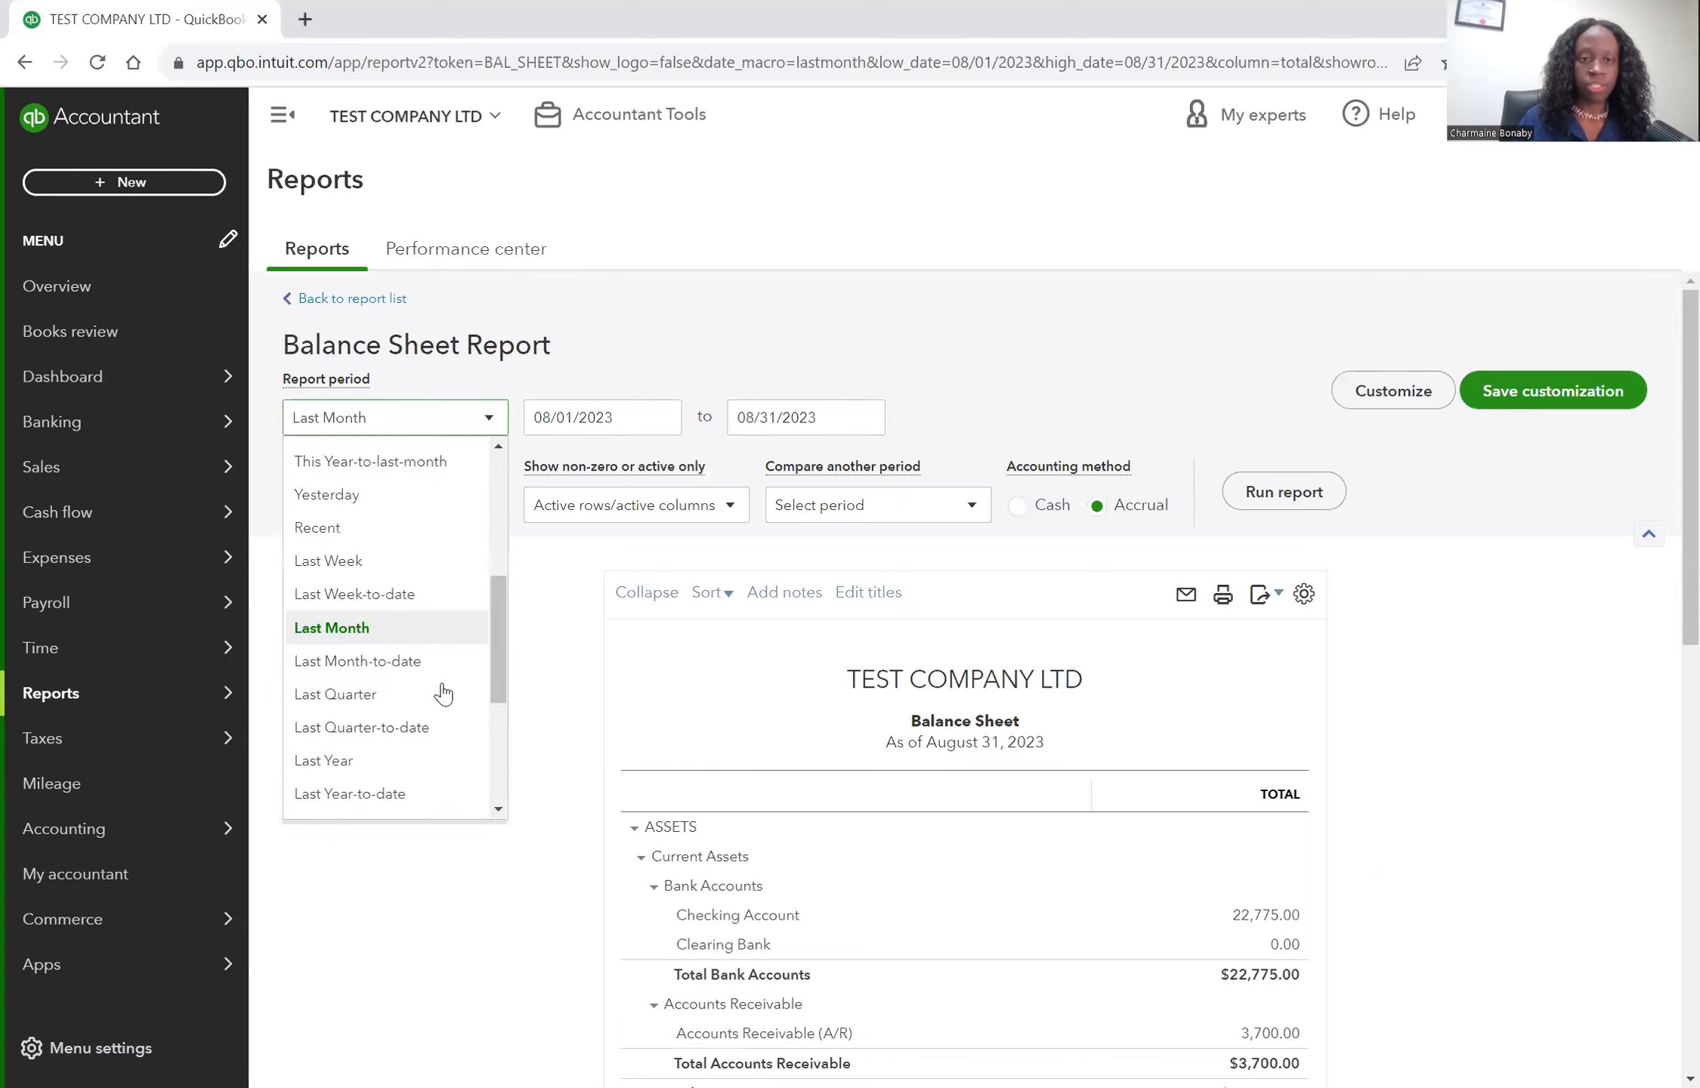
pyautogui.scroll(-2, 443, 693)
pyautogui.scroll(4, 444, 694)
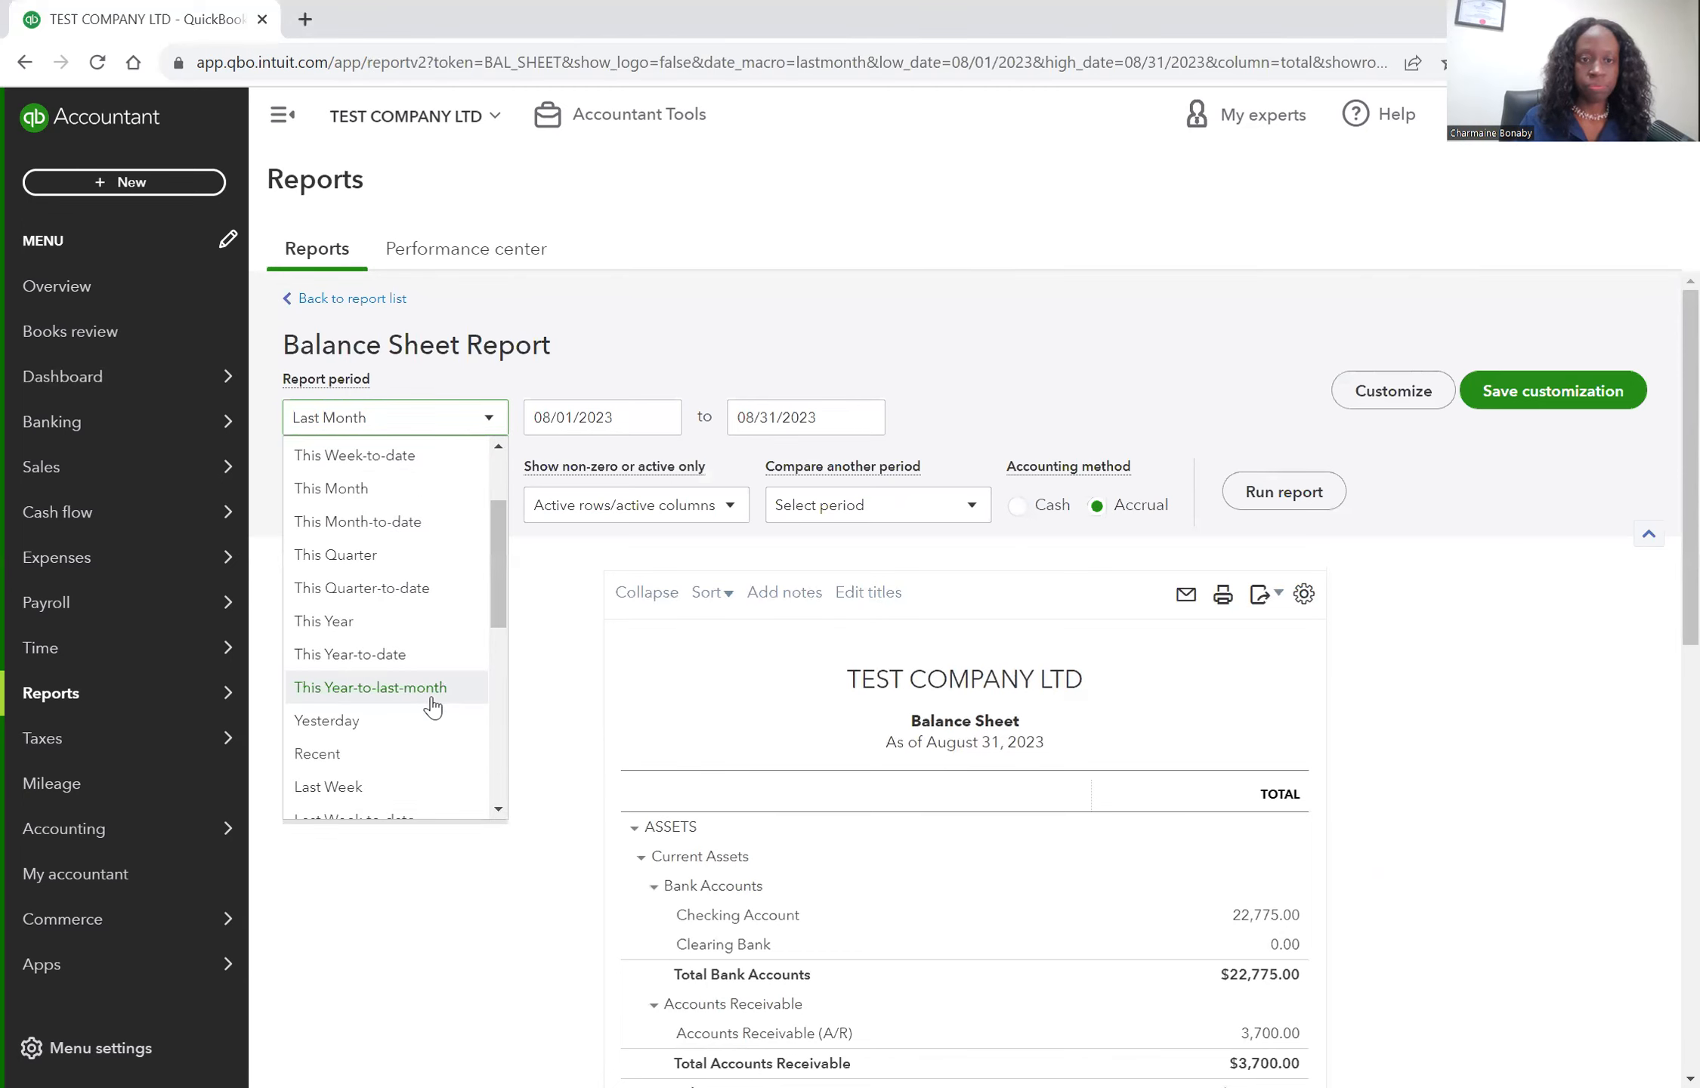
pyautogui.click(1284, 492)
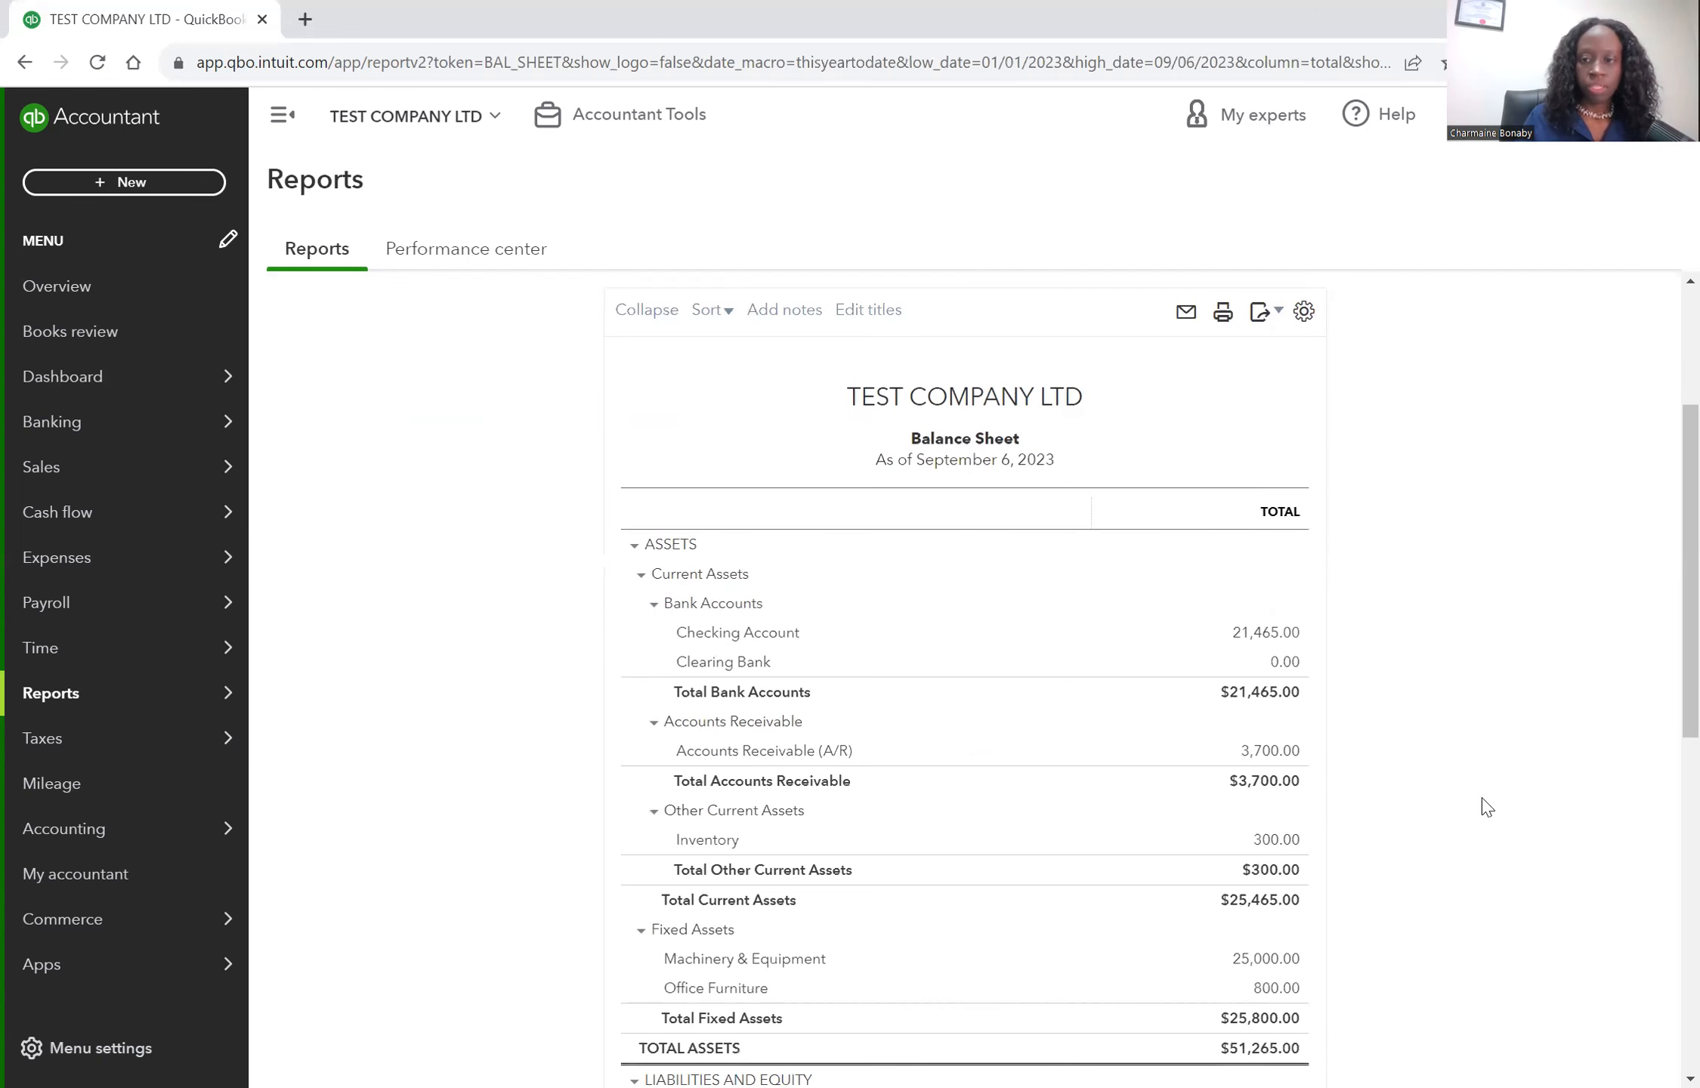
# Drill into the Owners Contribution equity amount on the balance sheet.
pyautogui.scroll(-3, 1479, 804)
pyautogui.scroll(-5, 837, 753)
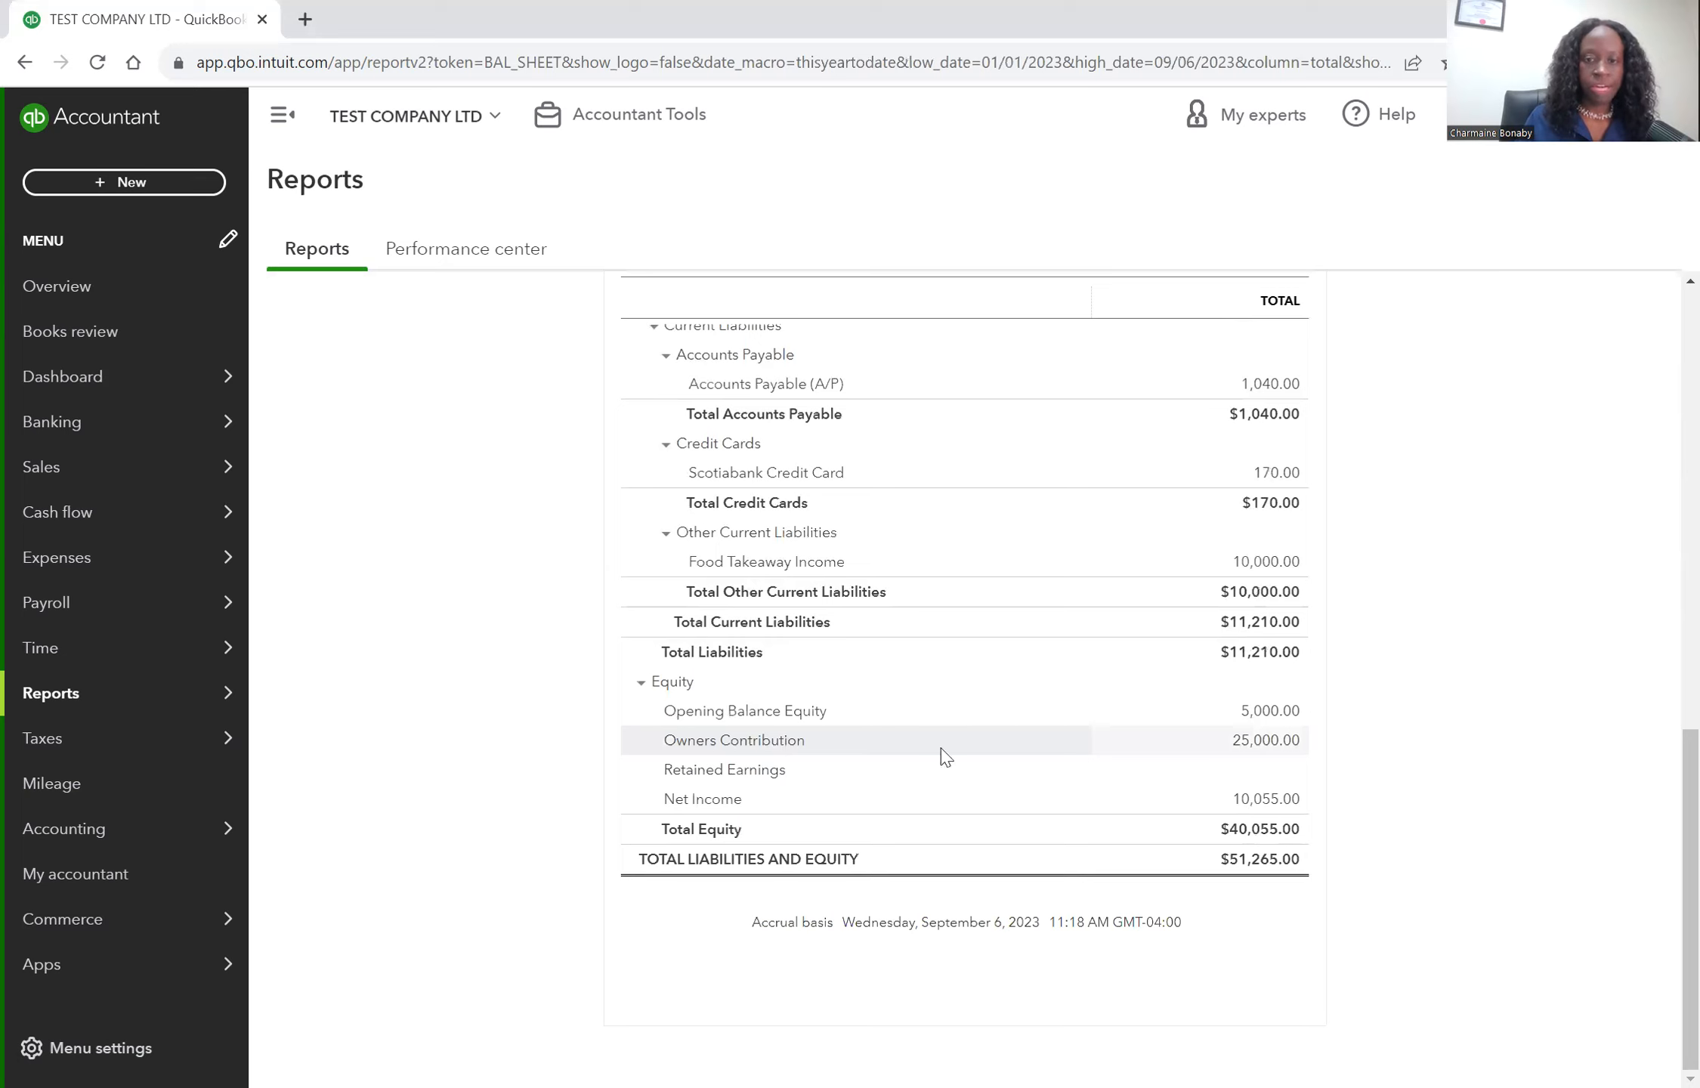
pyautogui.click(1283, 744)
pyautogui.click(1280, 744)
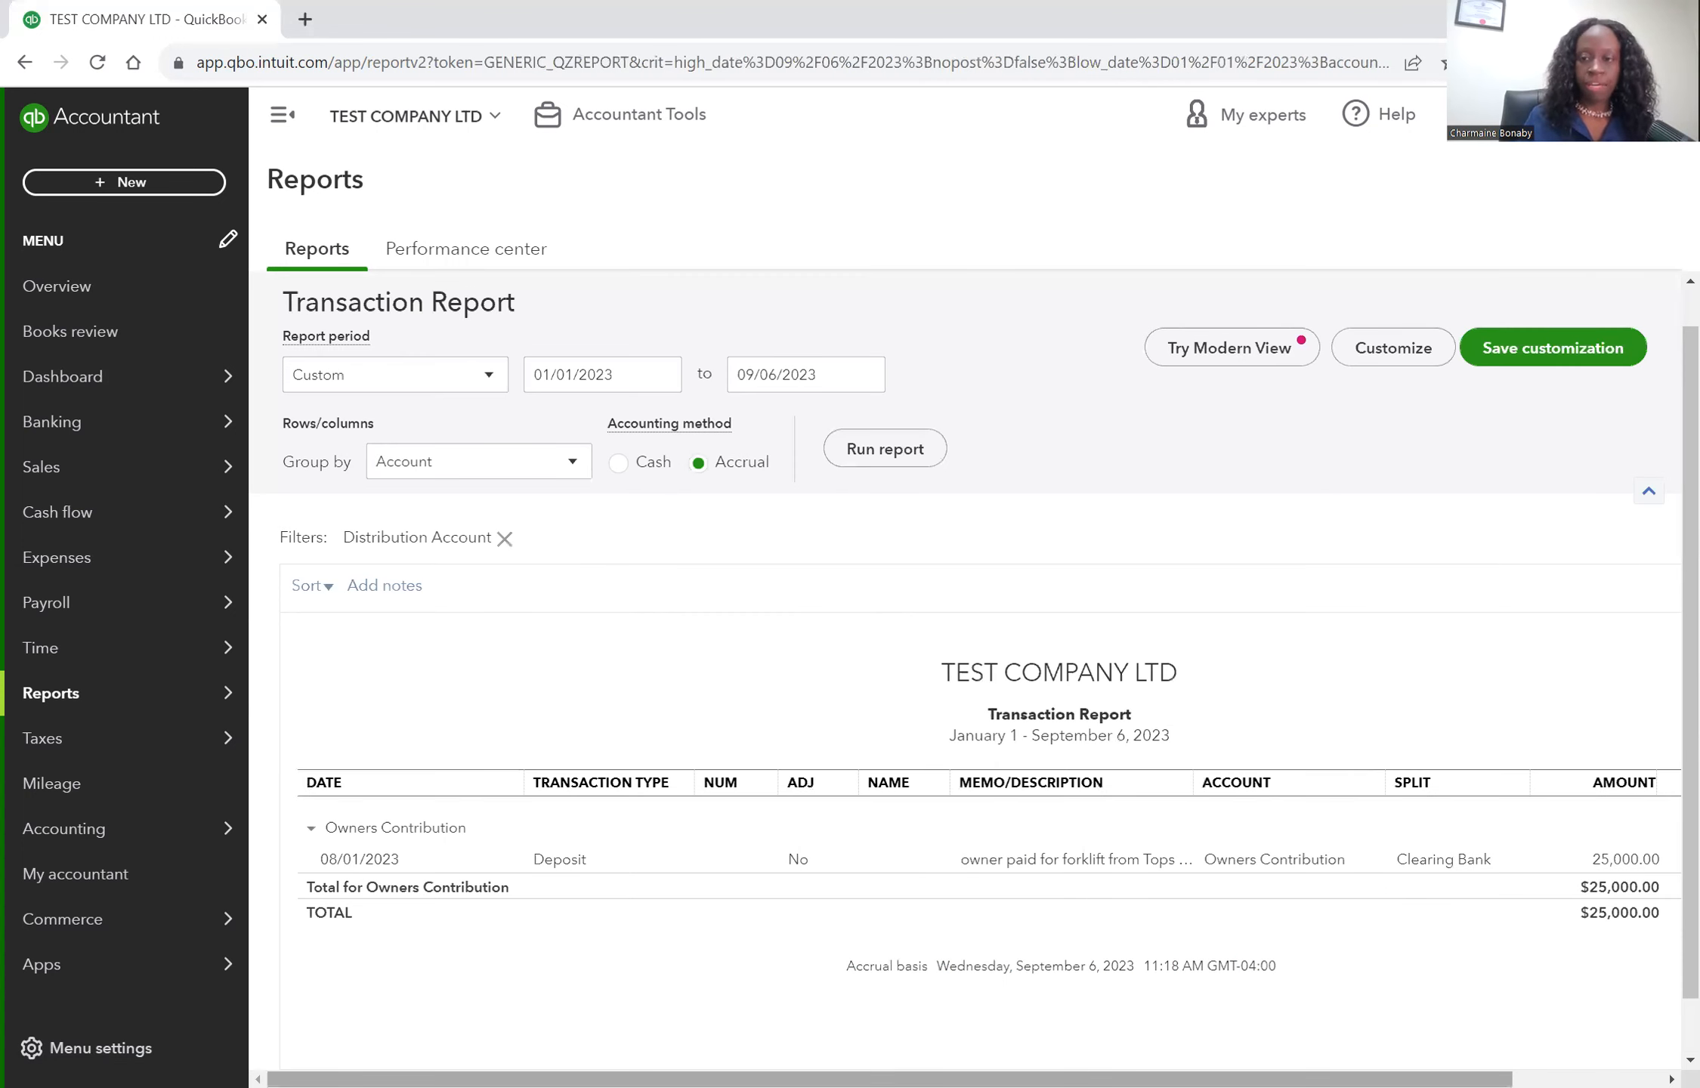
# Examine the Owners Contribution transaction report, then go back to the balance sheet and review it.
pyautogui.moveTo(890, 1079); pyautogui.dragTo(1039, 1078)
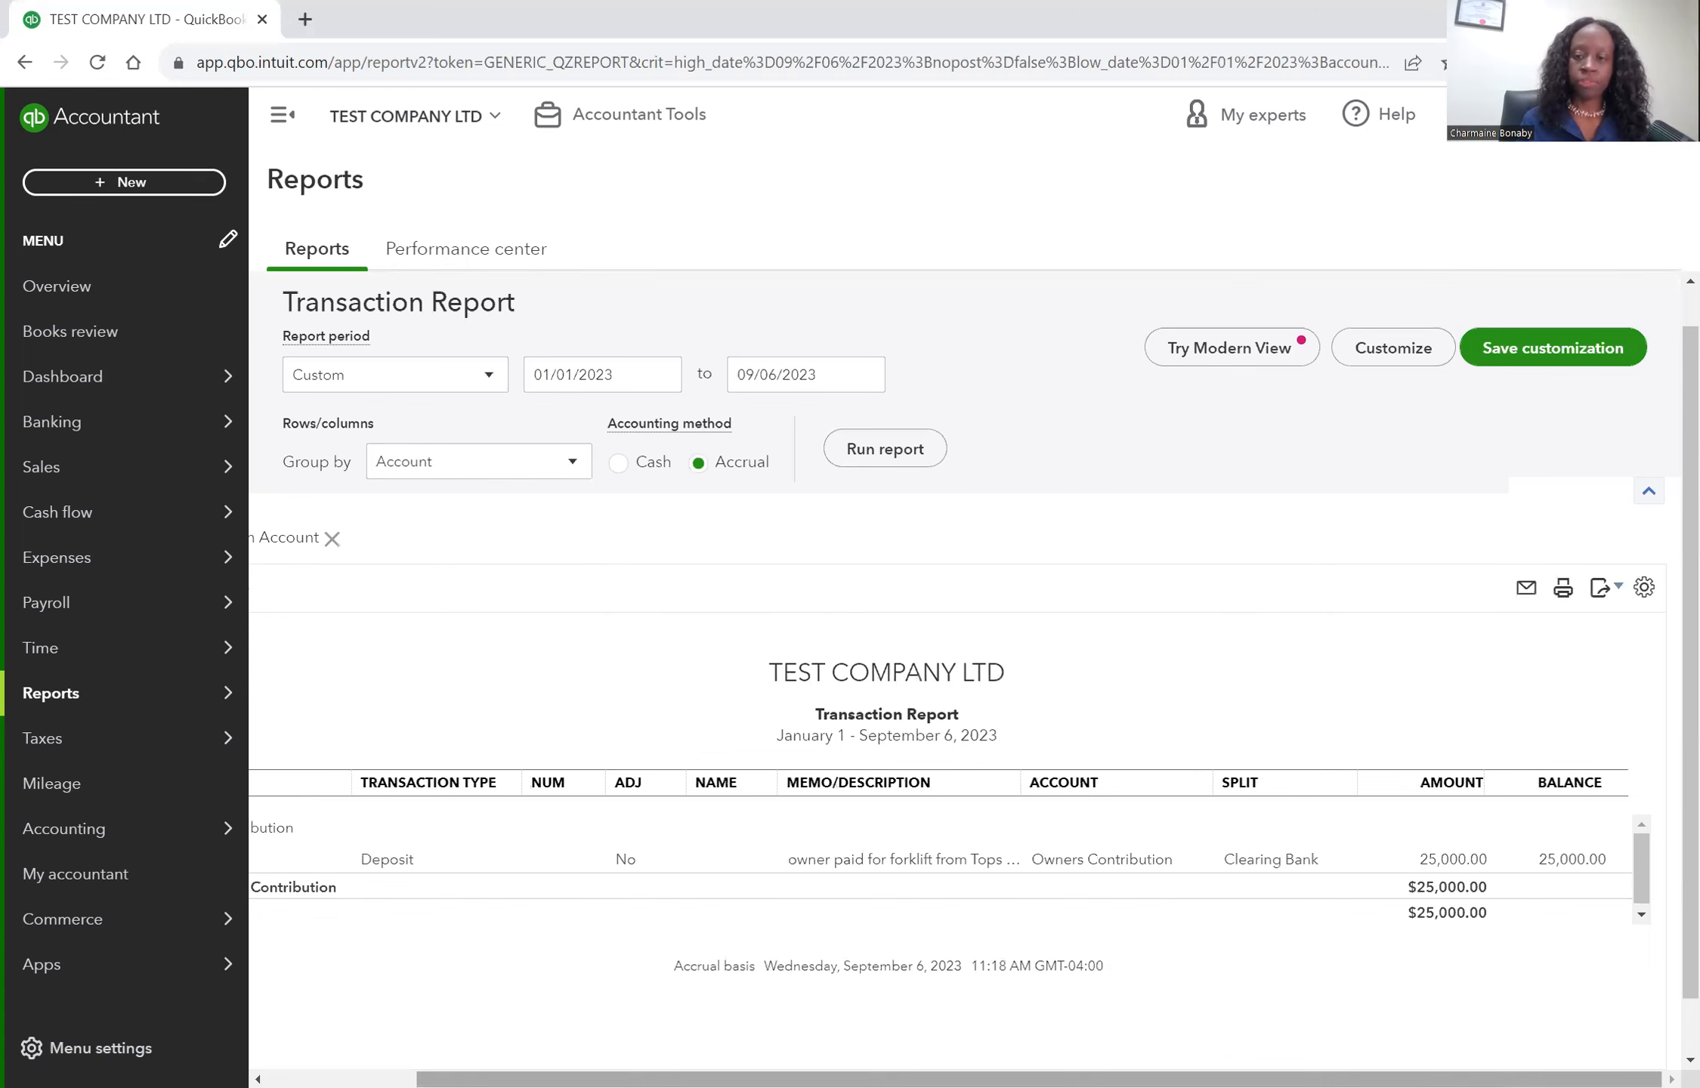
pyautogui.moveTo(1039, 1078); pyautogui.dragTo(889, 1078)
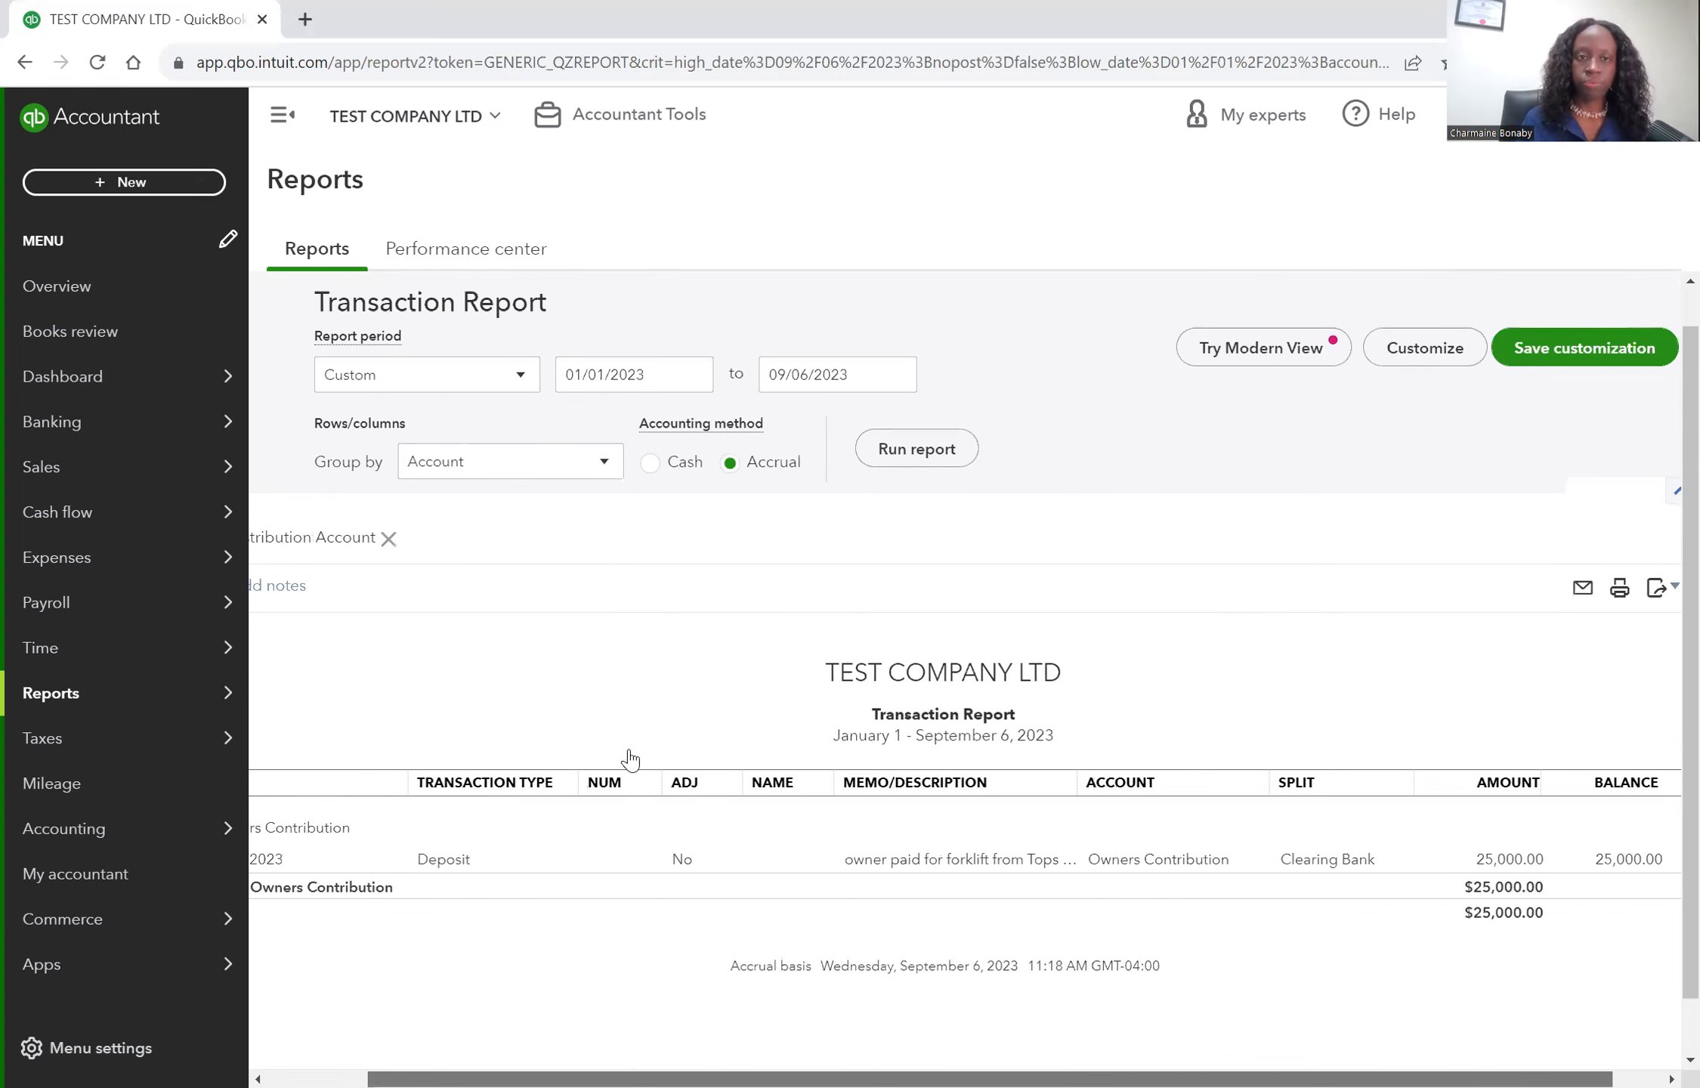
pyautogui.scroll(1, 632, 755)
pyautogui.click(408, 301)
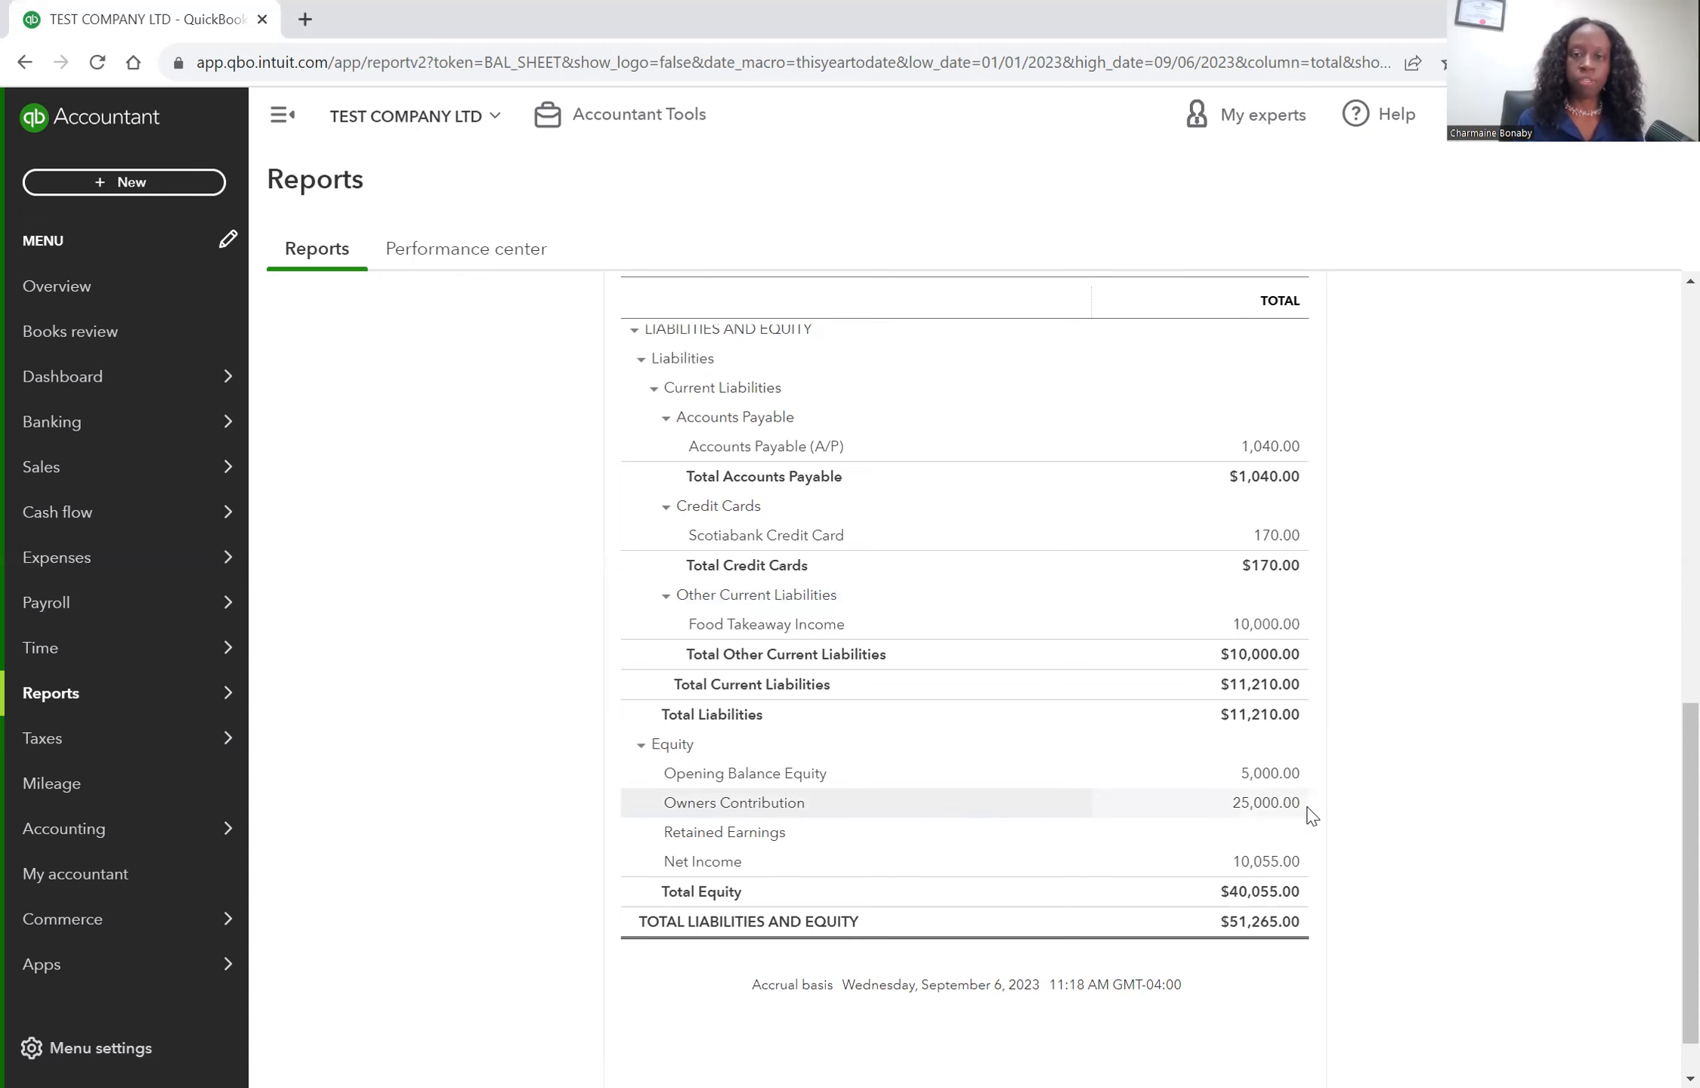
pyautogui.scroll(1, 1468, 805)
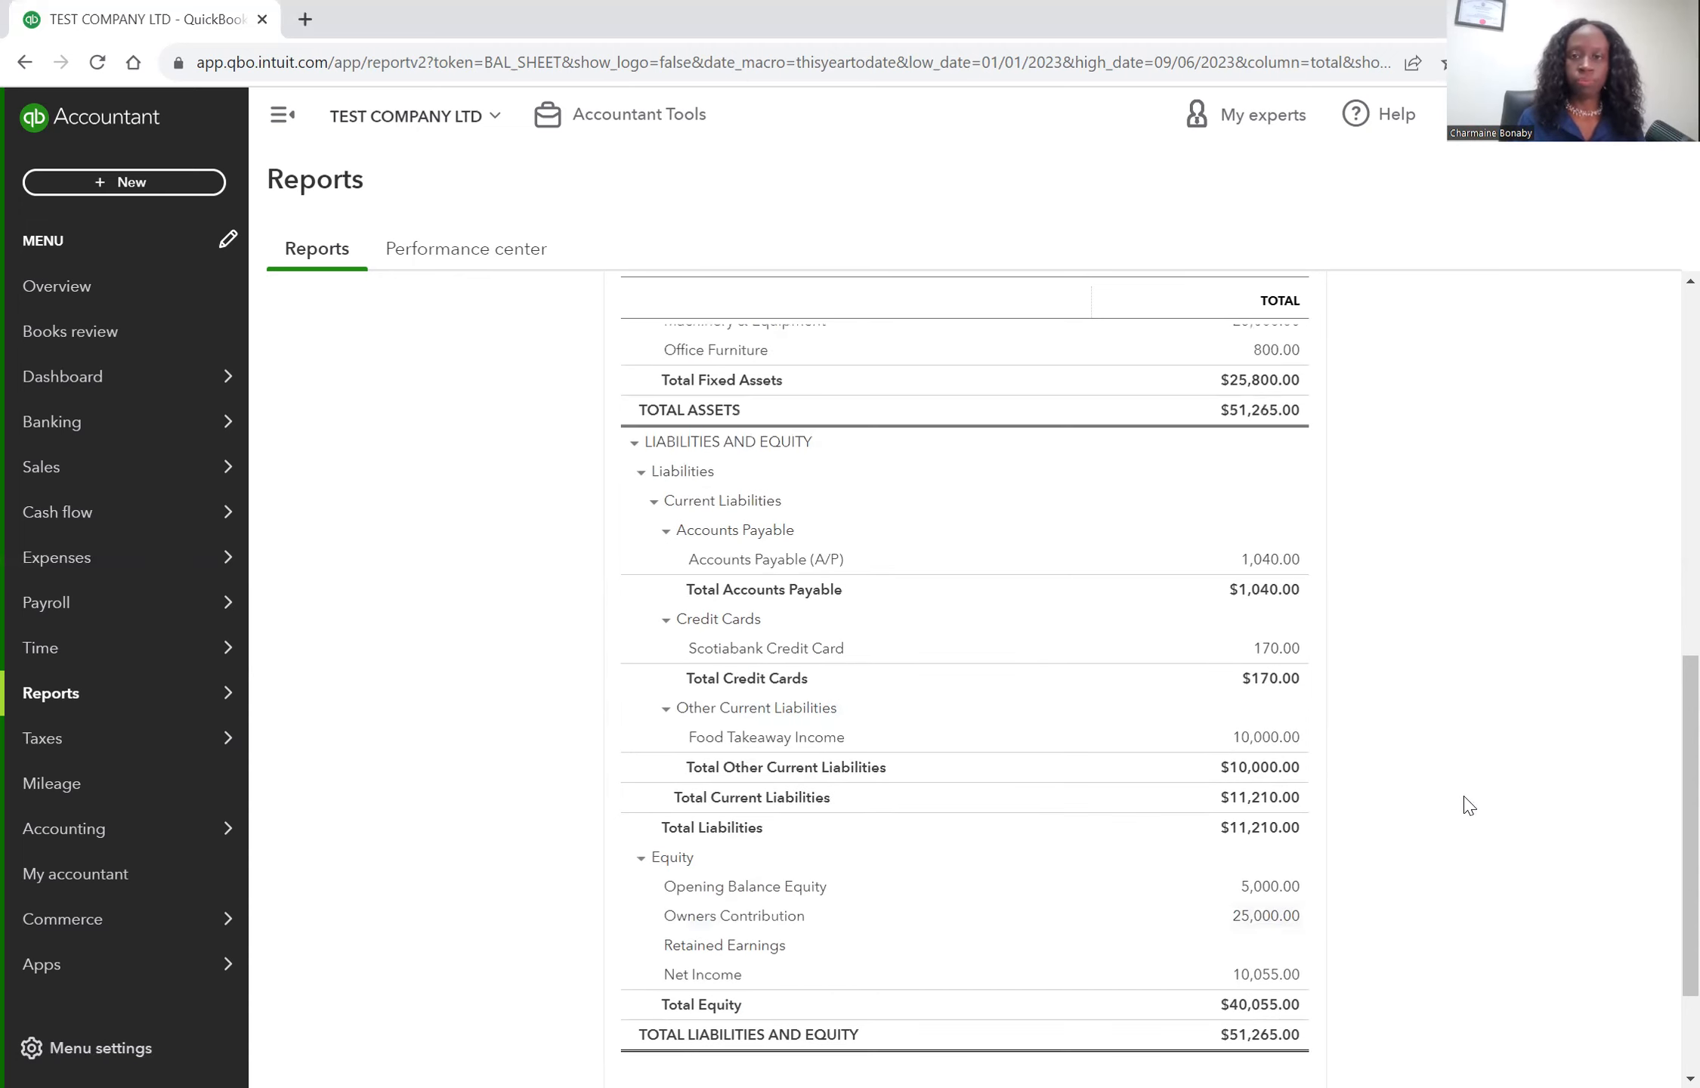
pyautogui.scroll(5, 1465, 802)
pyautogui.scroll(3, 1153, 810)
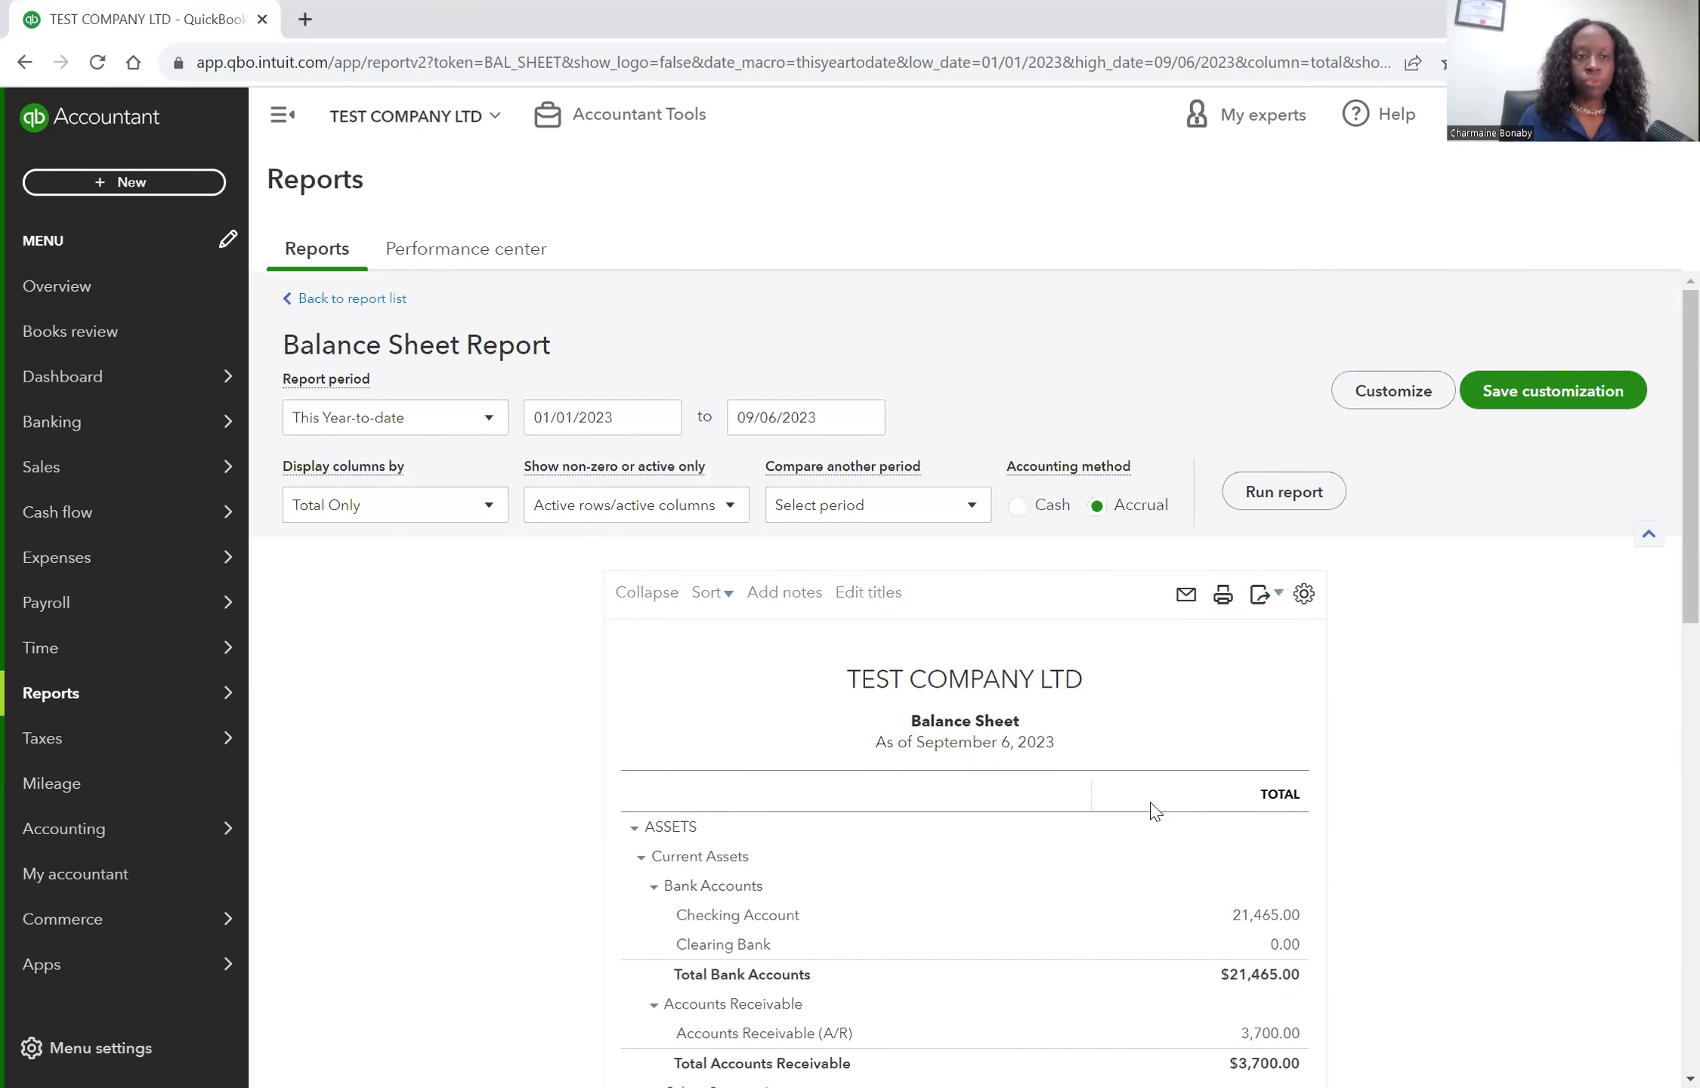
# Start a new bill from the dashboard for vendor Tops Building Co.
pyautogui.click(89, 386)
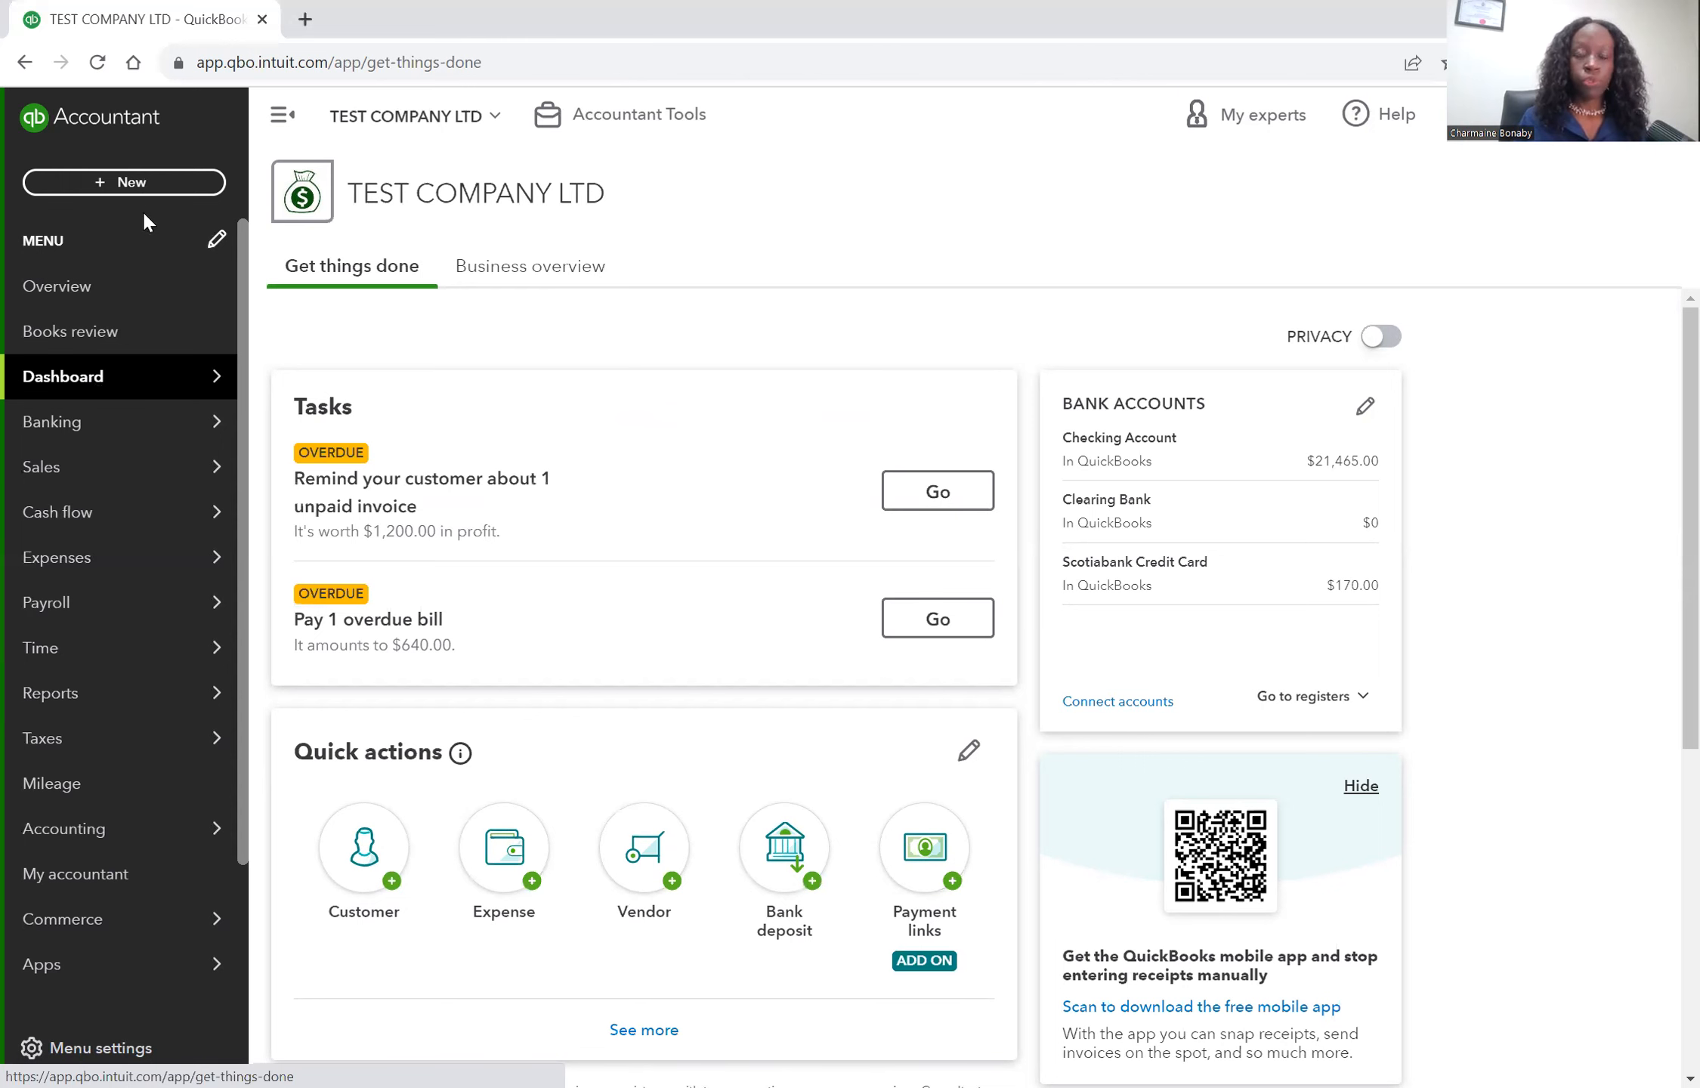
pyautogui.click(142, 190)
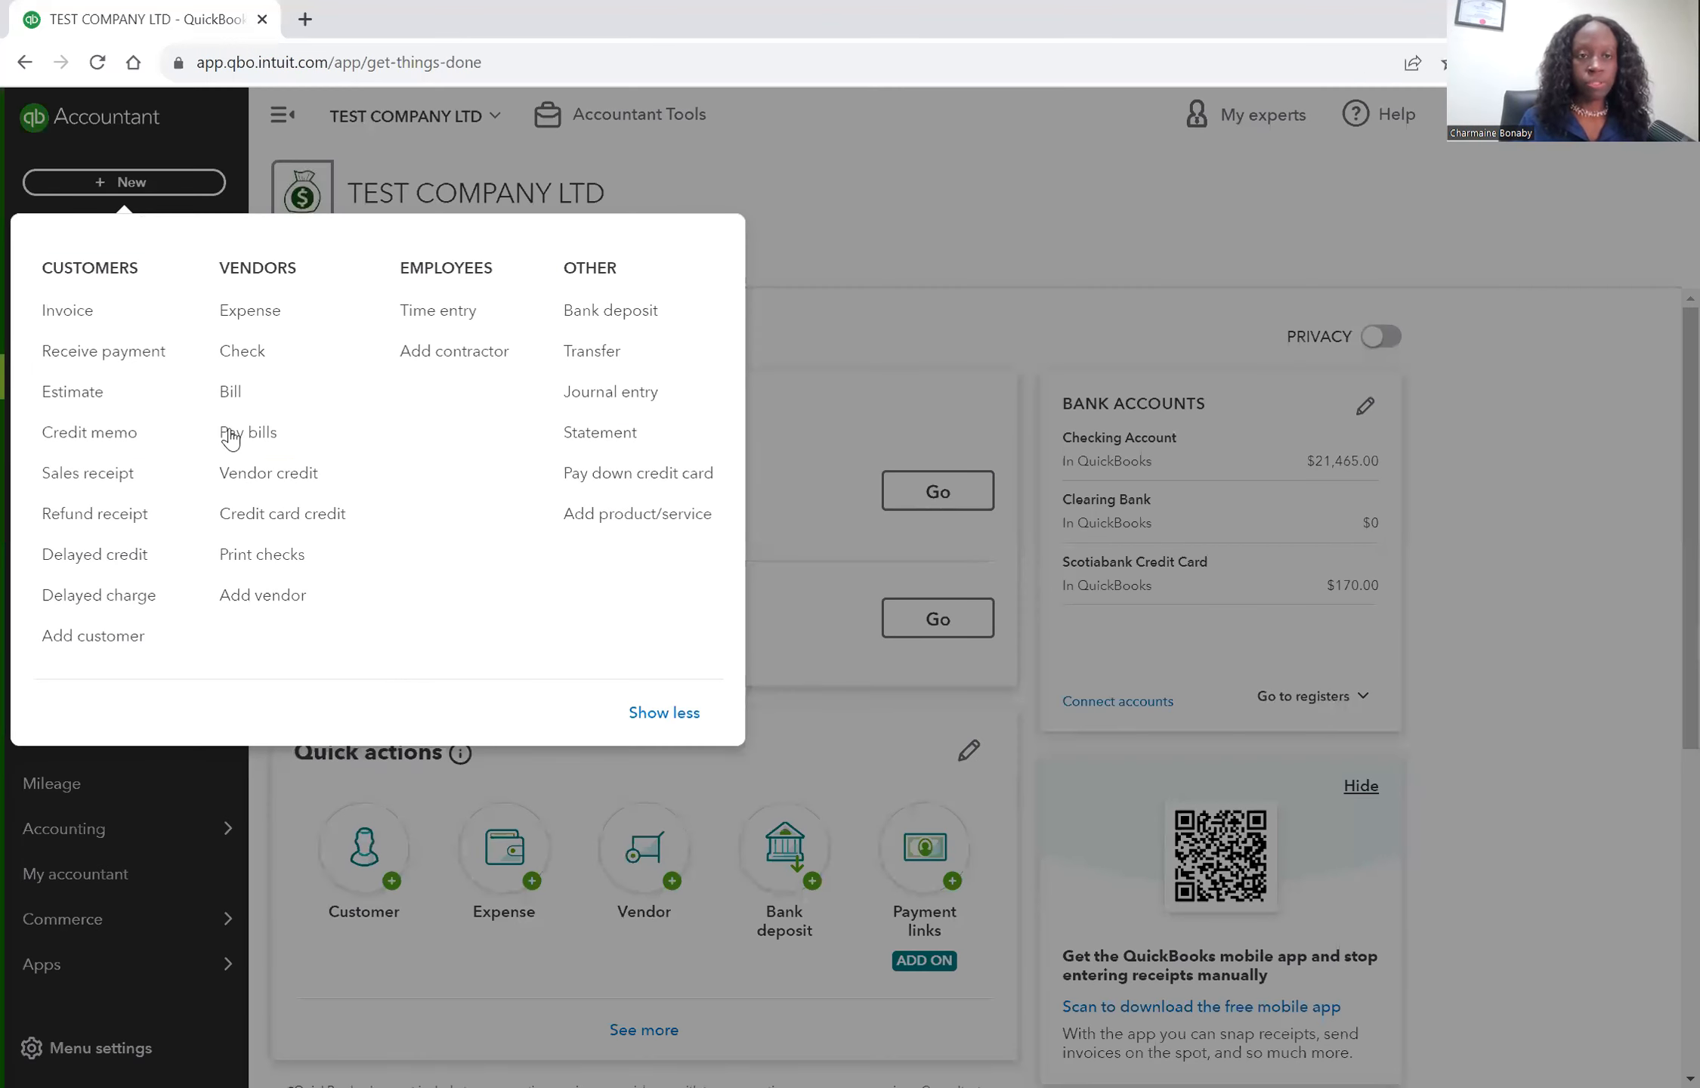
pyautogui.click(255, 394)
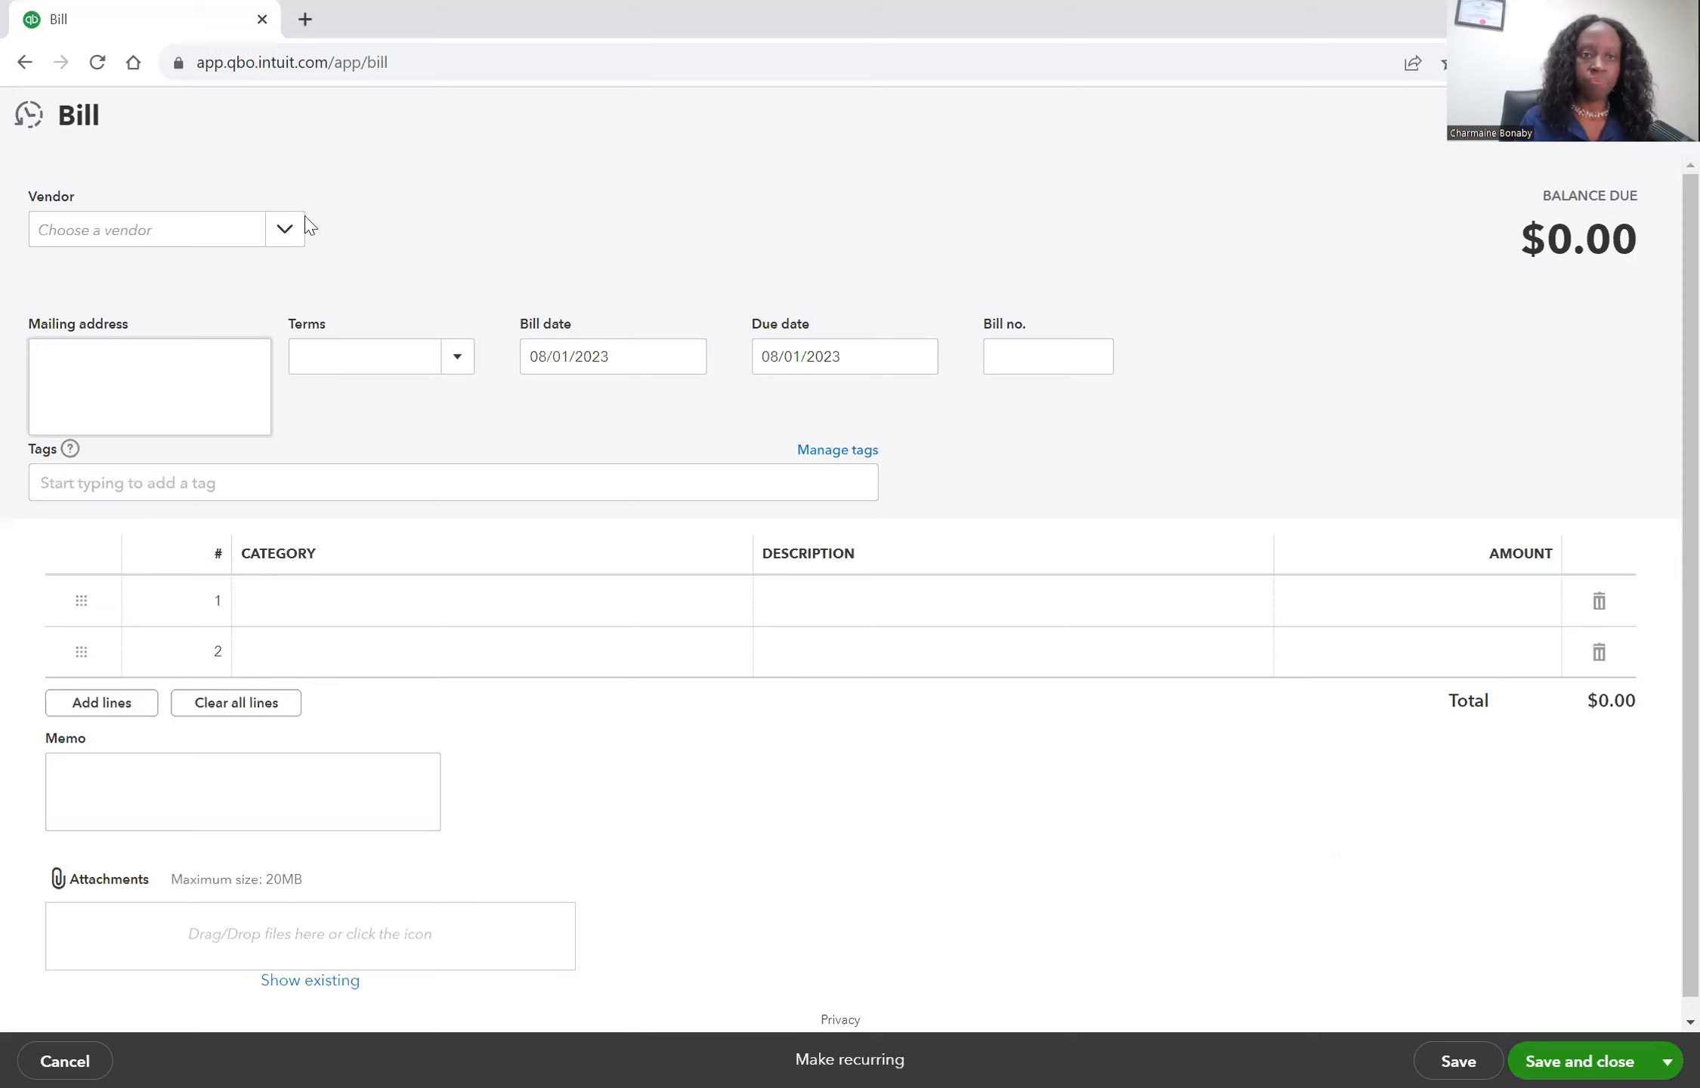
pyautogui.click(293, 239)
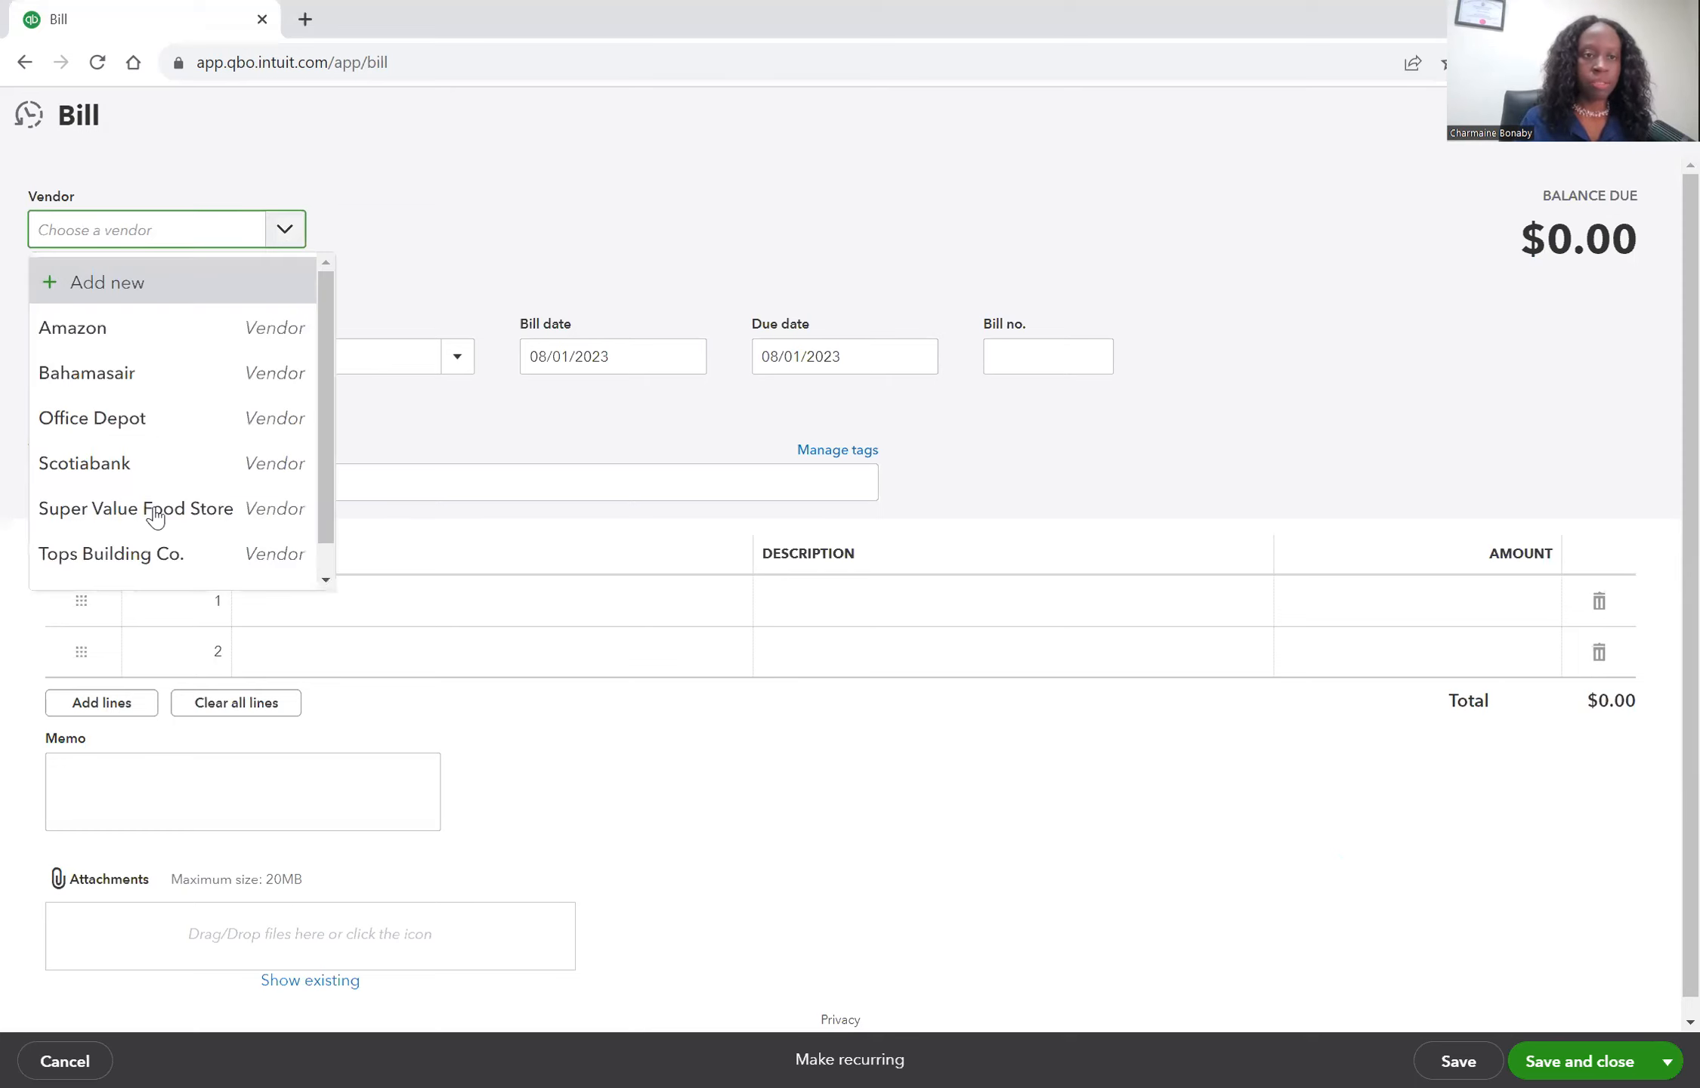
pyautogui.click(140, 556)
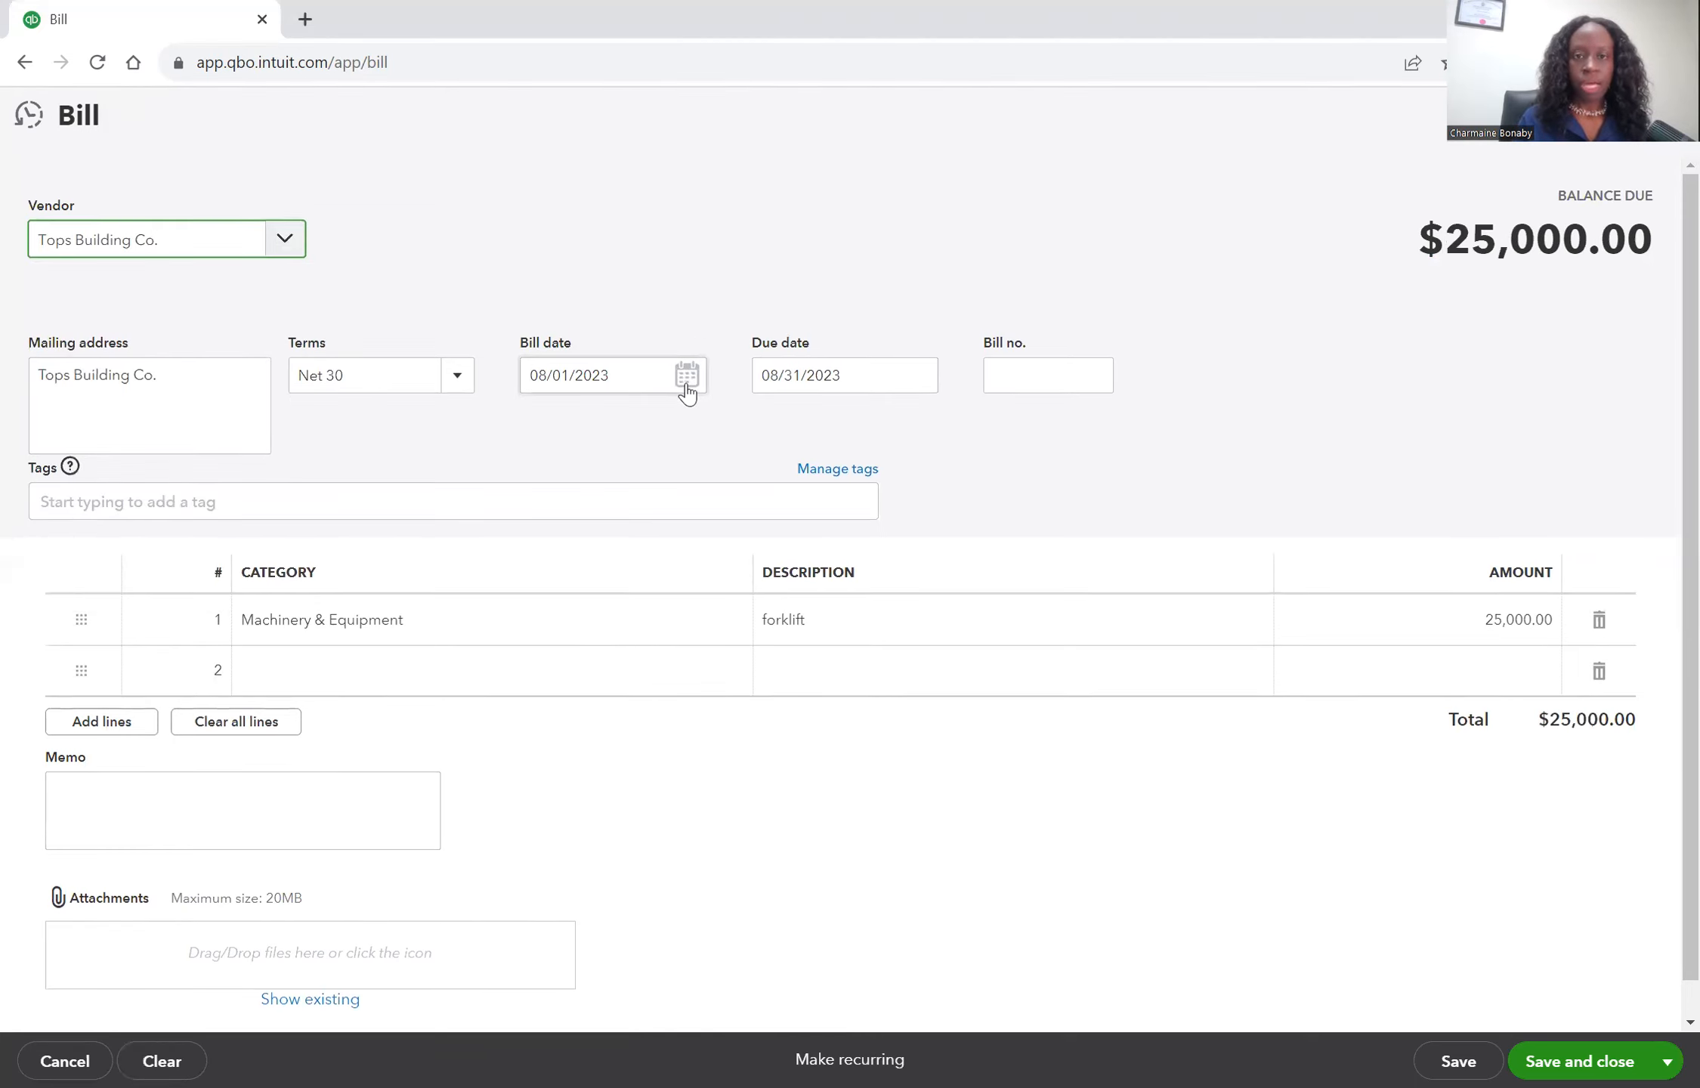
# Set the bill date to 08/15/2023 and enter bill number 650.
pyautogui.click(686, 383)
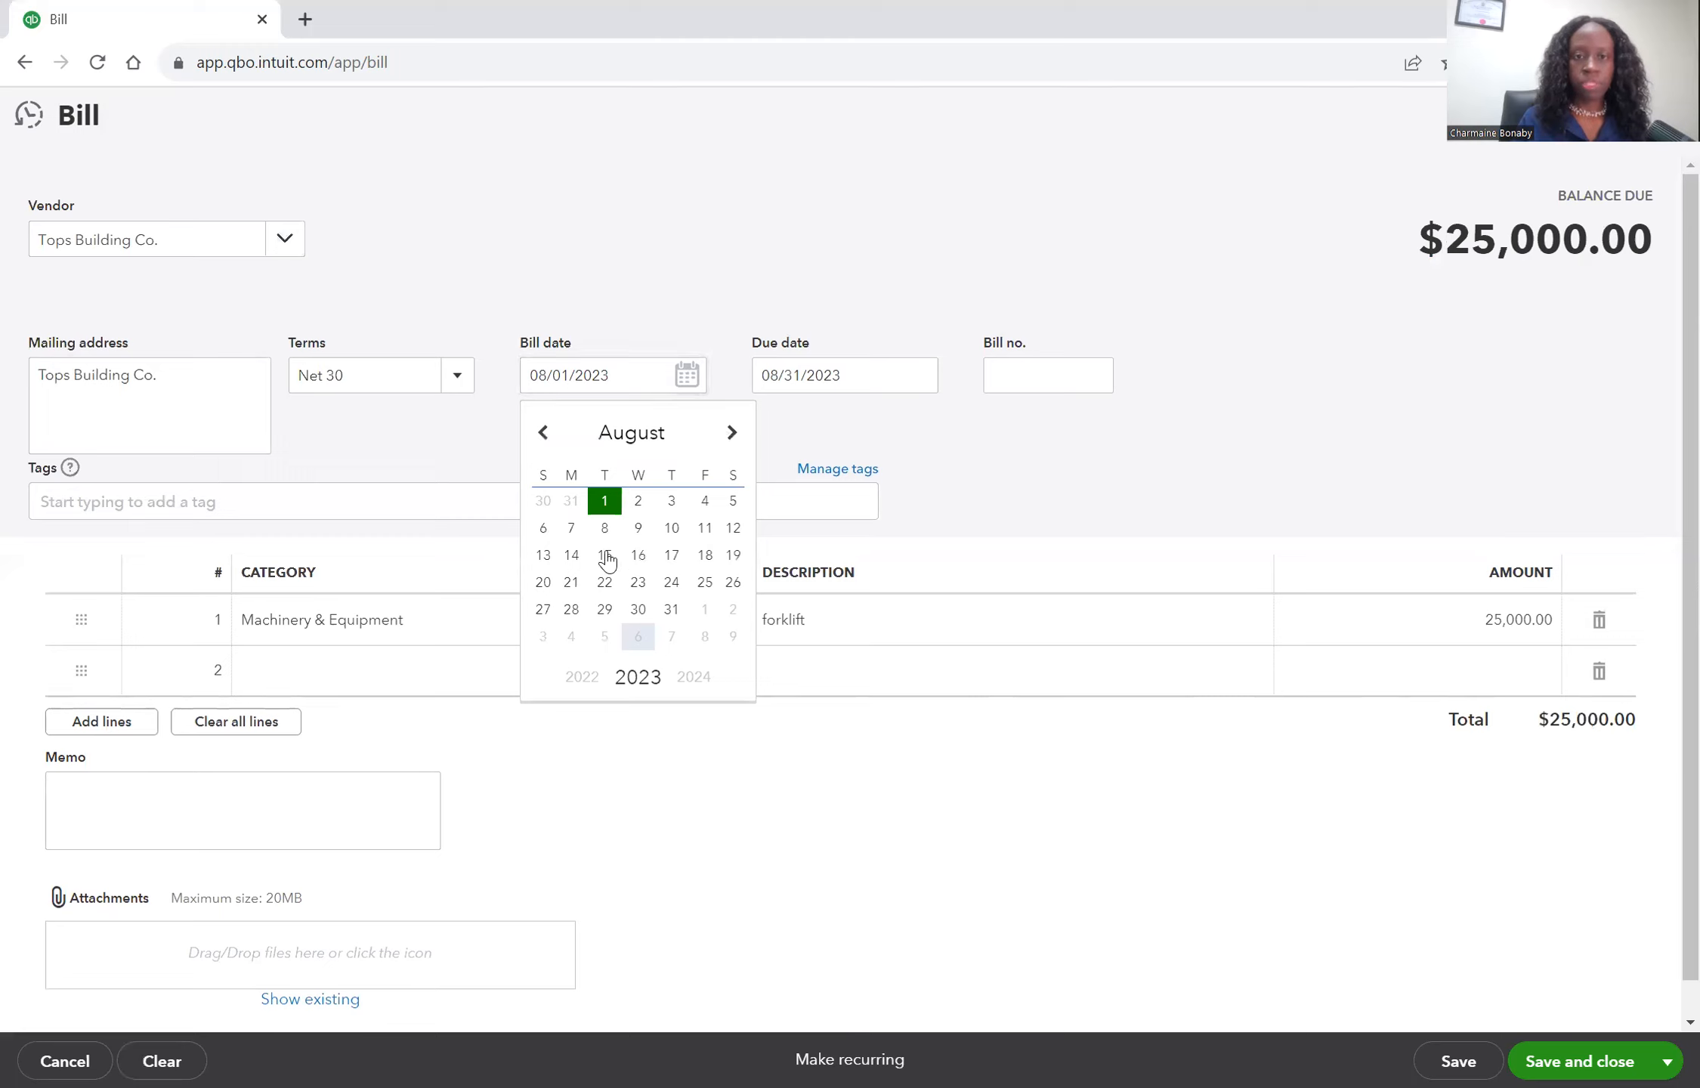
pyautogui.click(1034, 382)
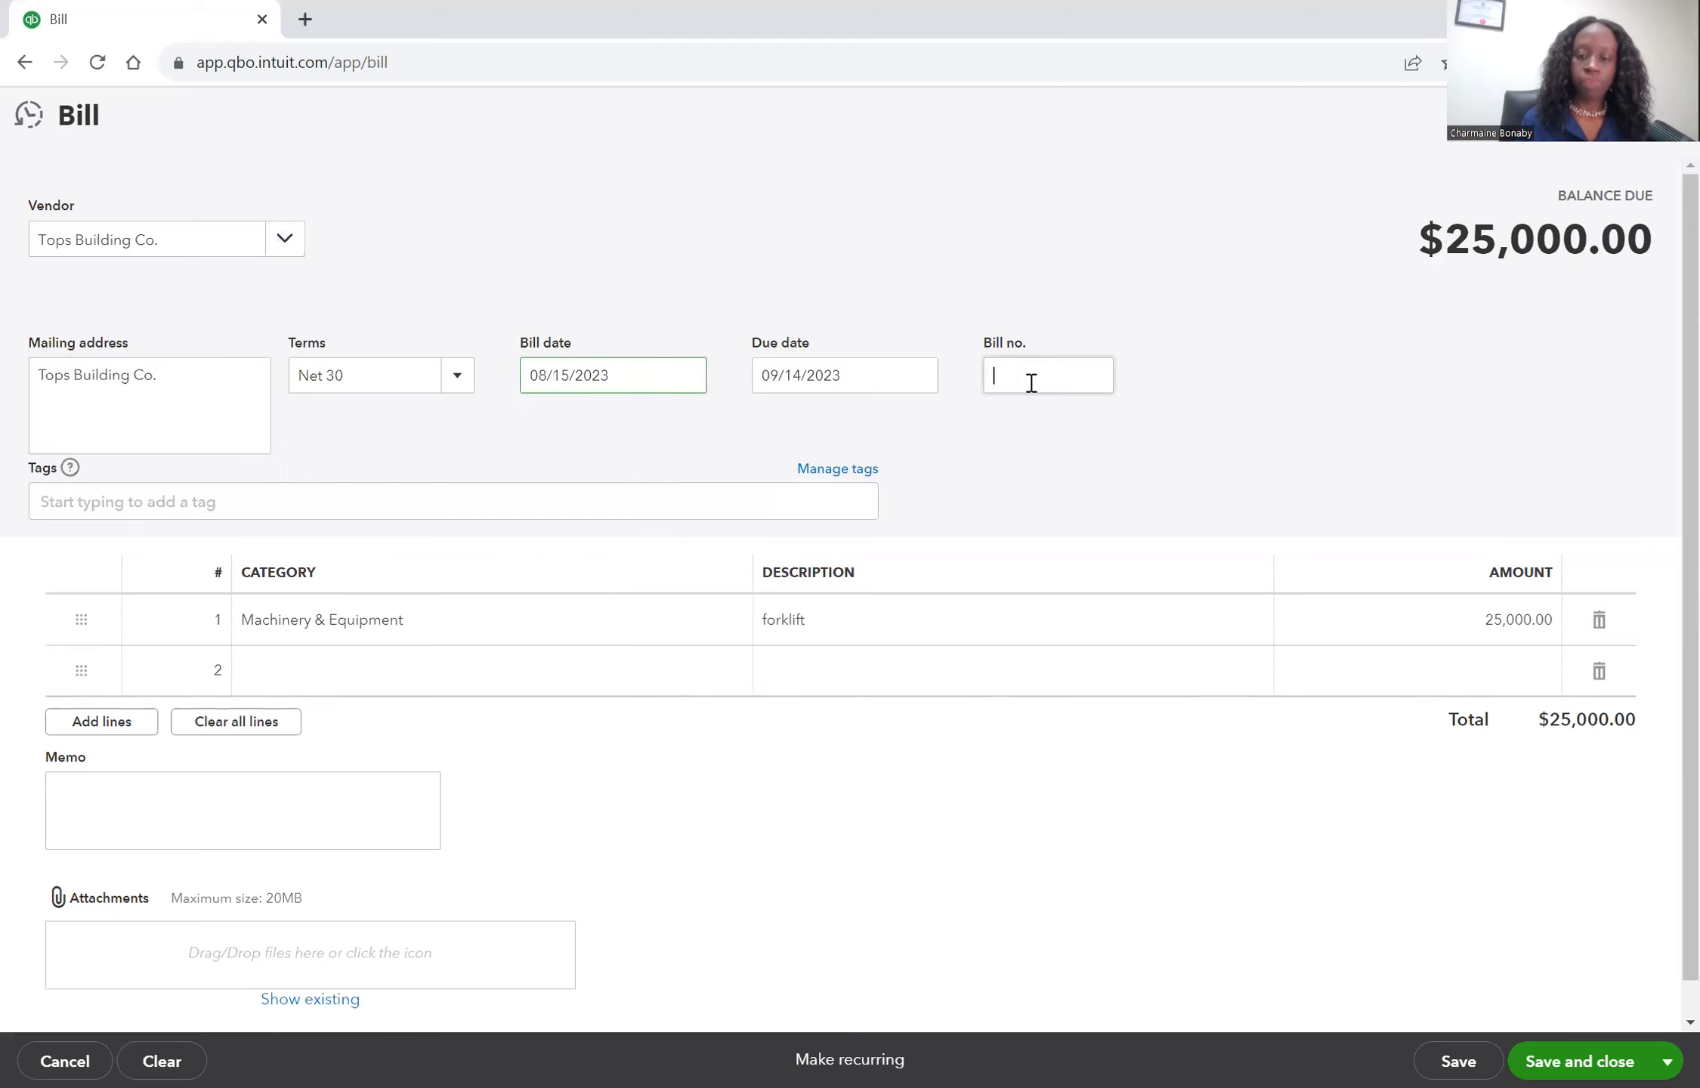
pyautogui.write('650')
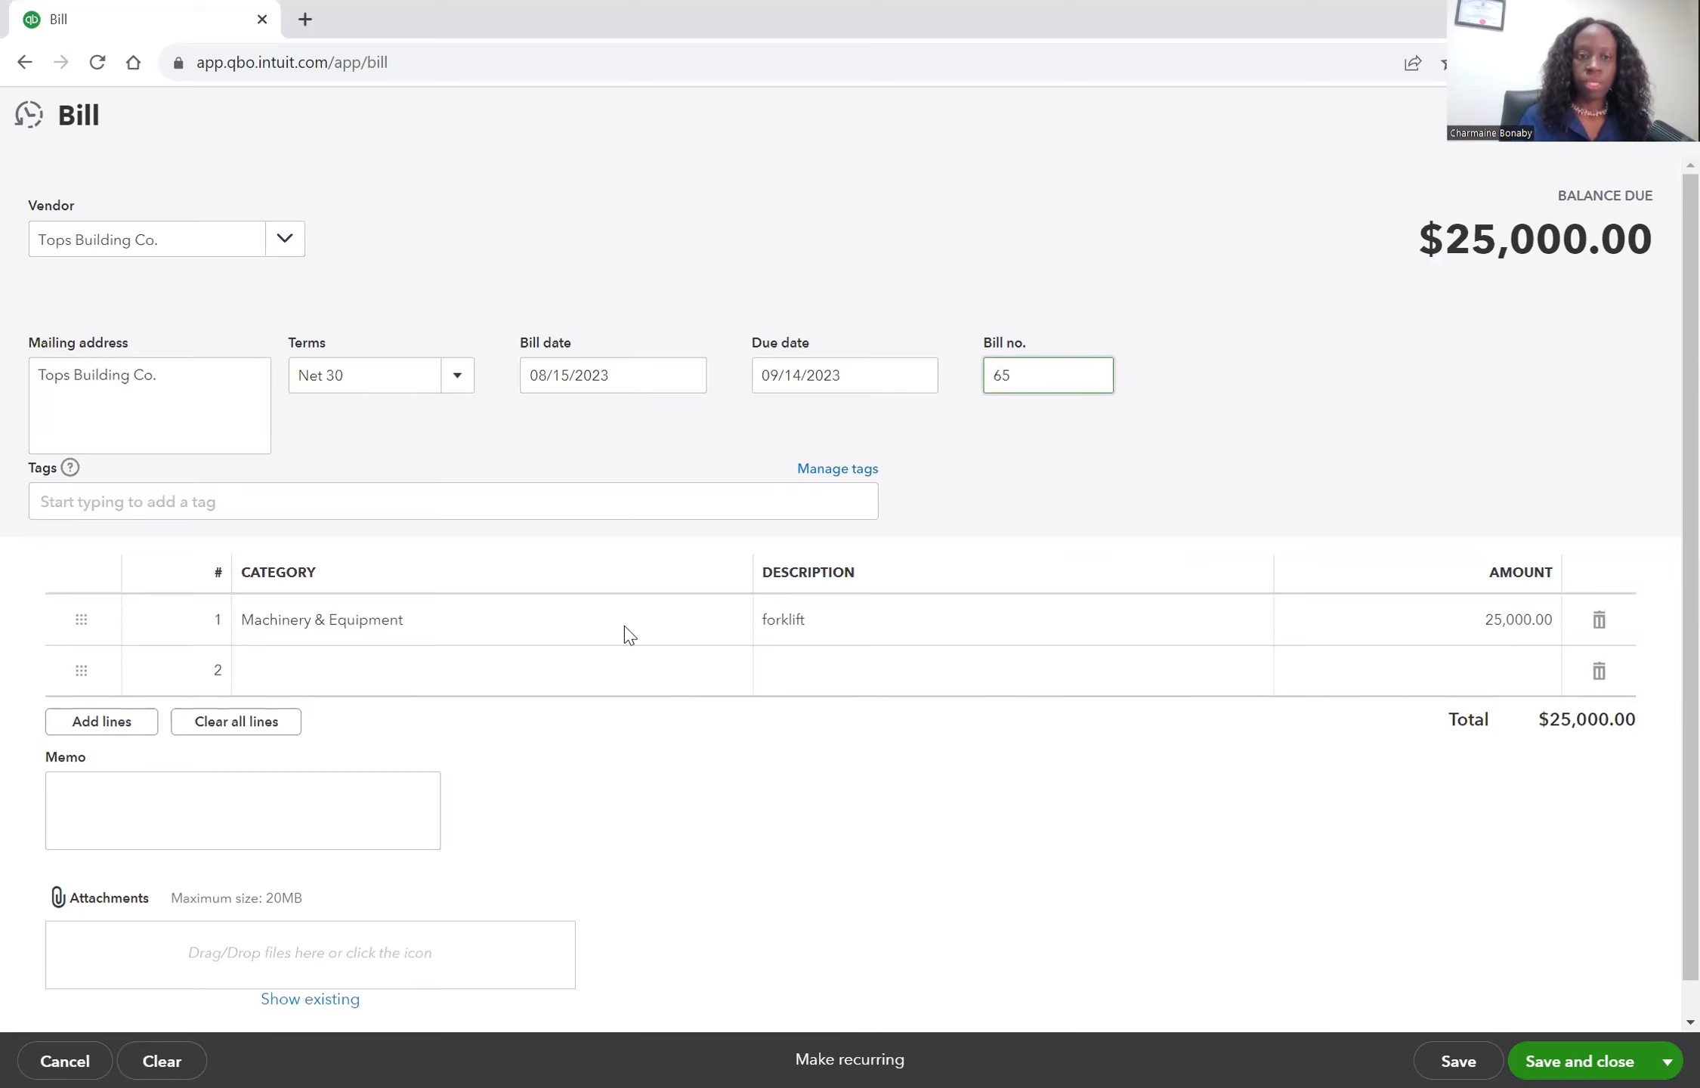
# Change the bill line's category from the previous equipment account to Vehicles.
pyautogui.click(847, 626)
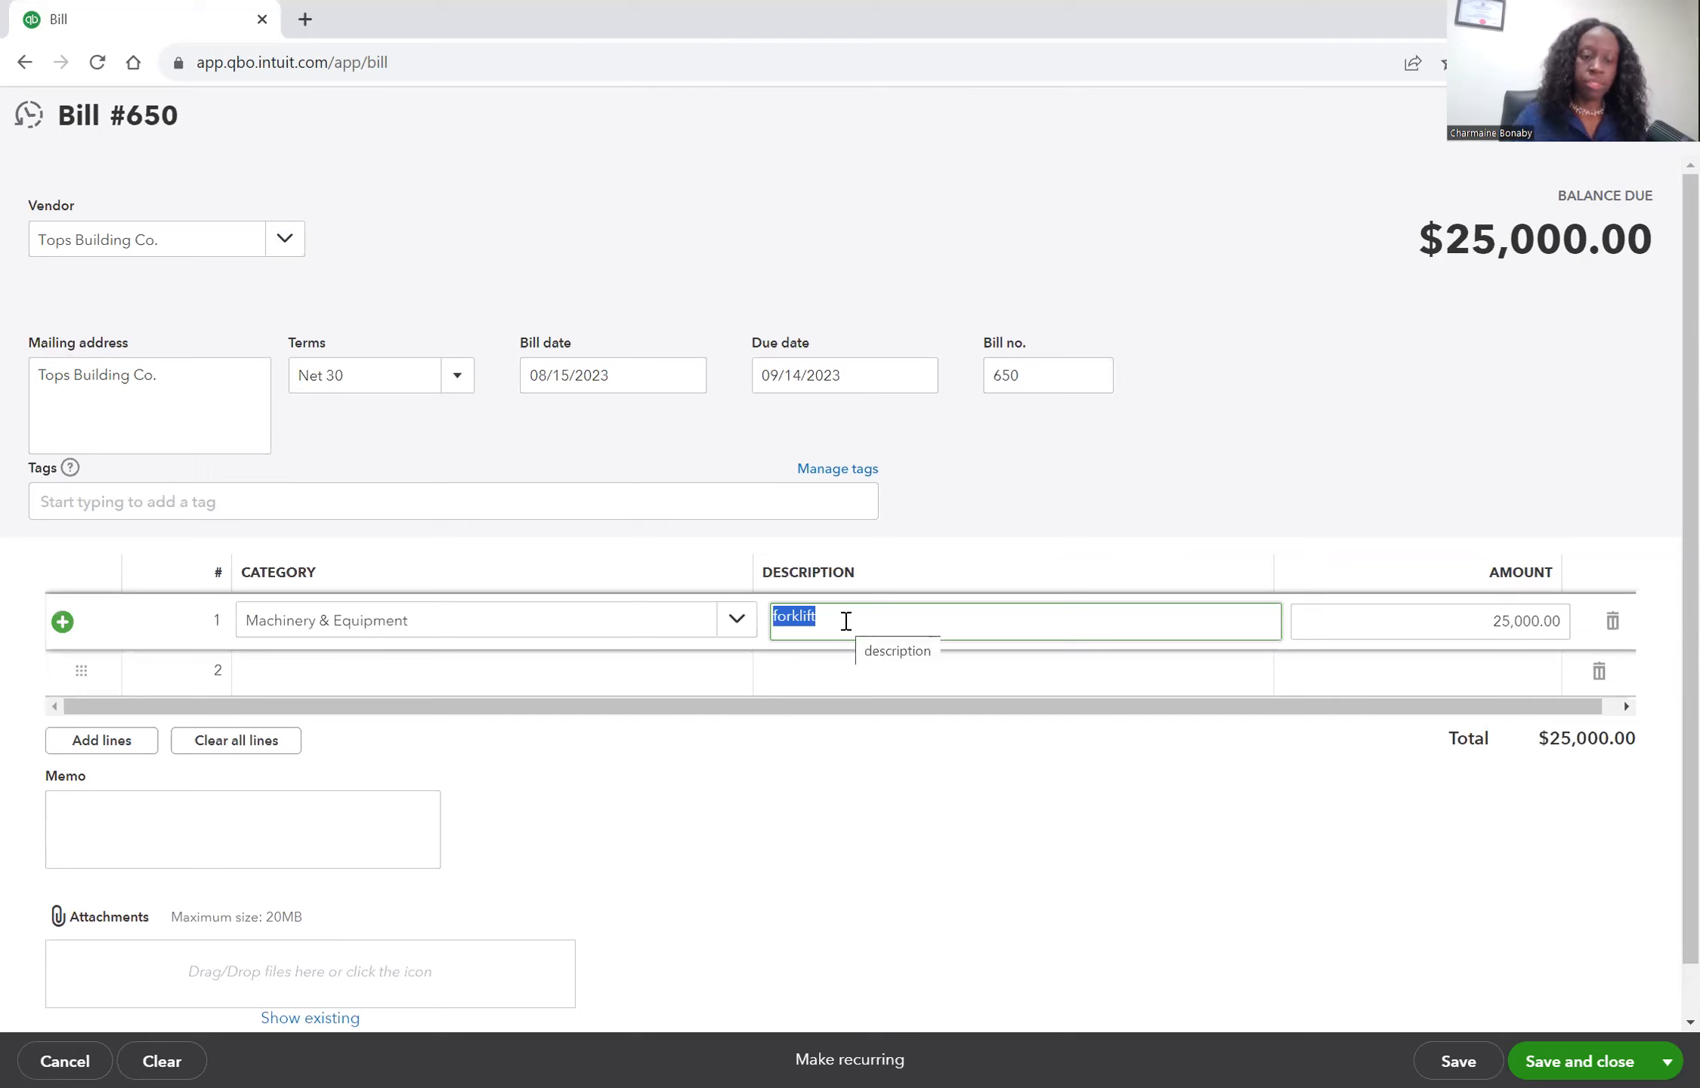
pyautogui.hotkey('shift', 'Tab')
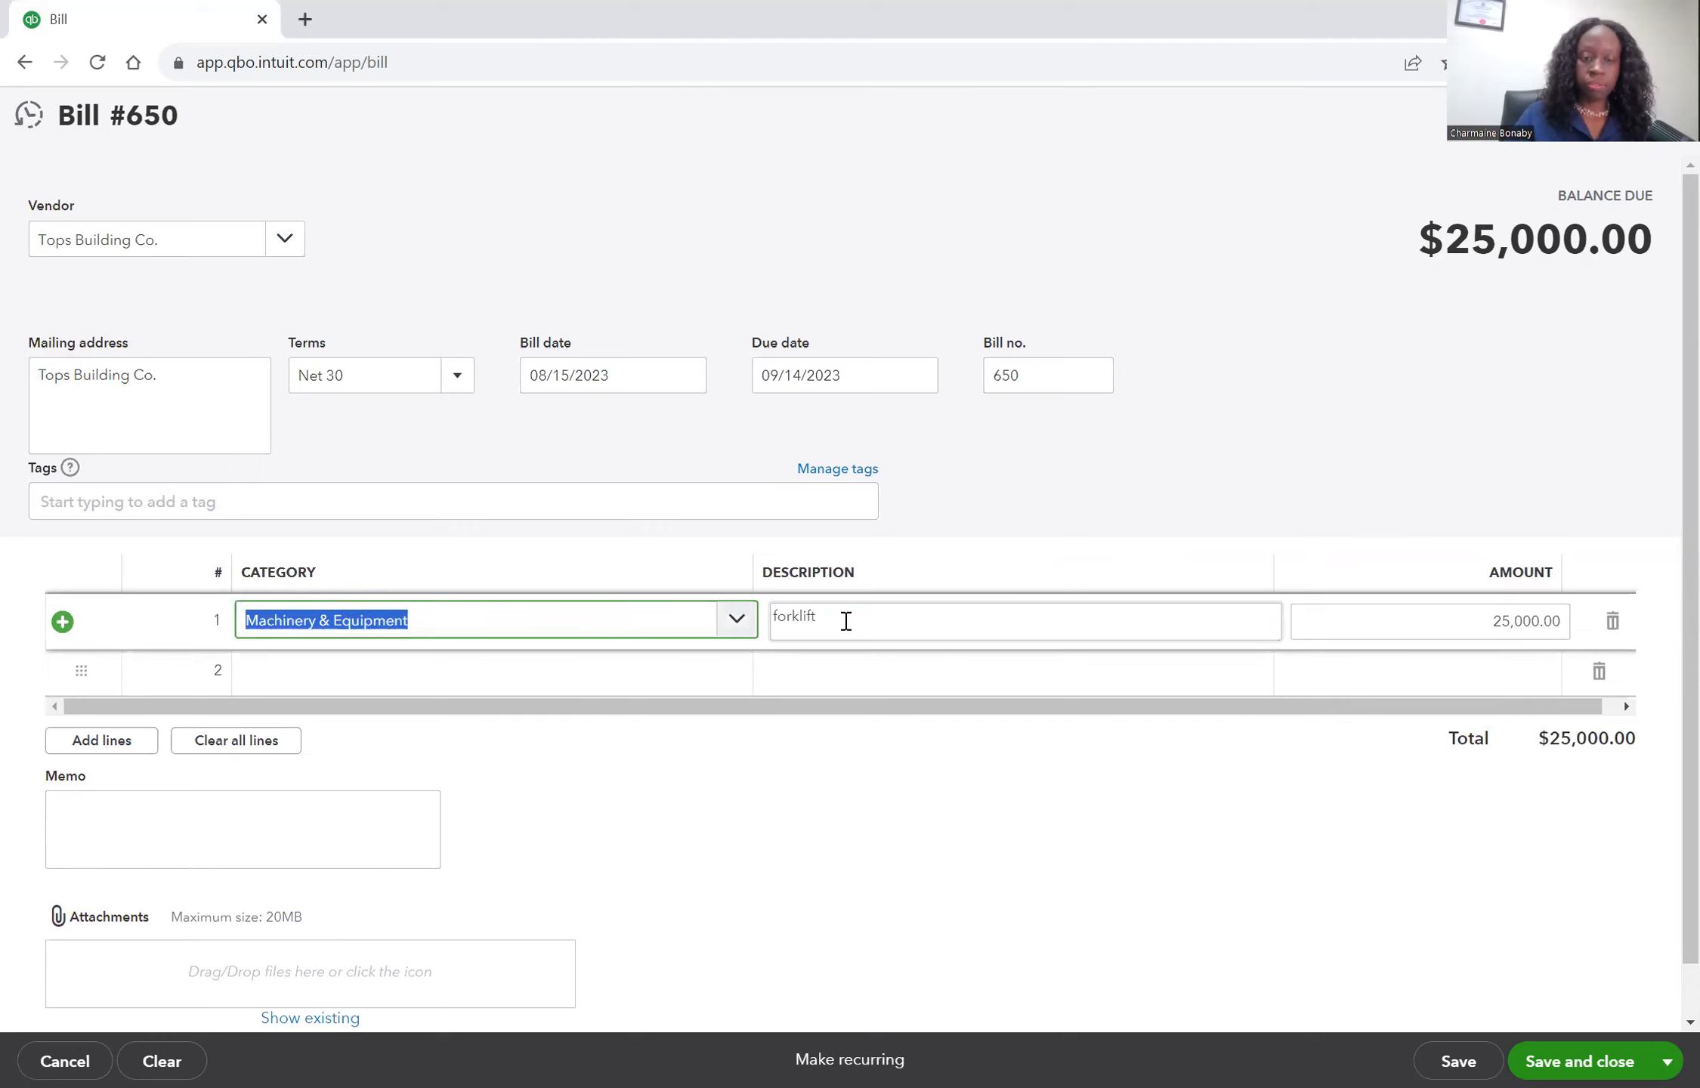
pyautogui.write('veh')
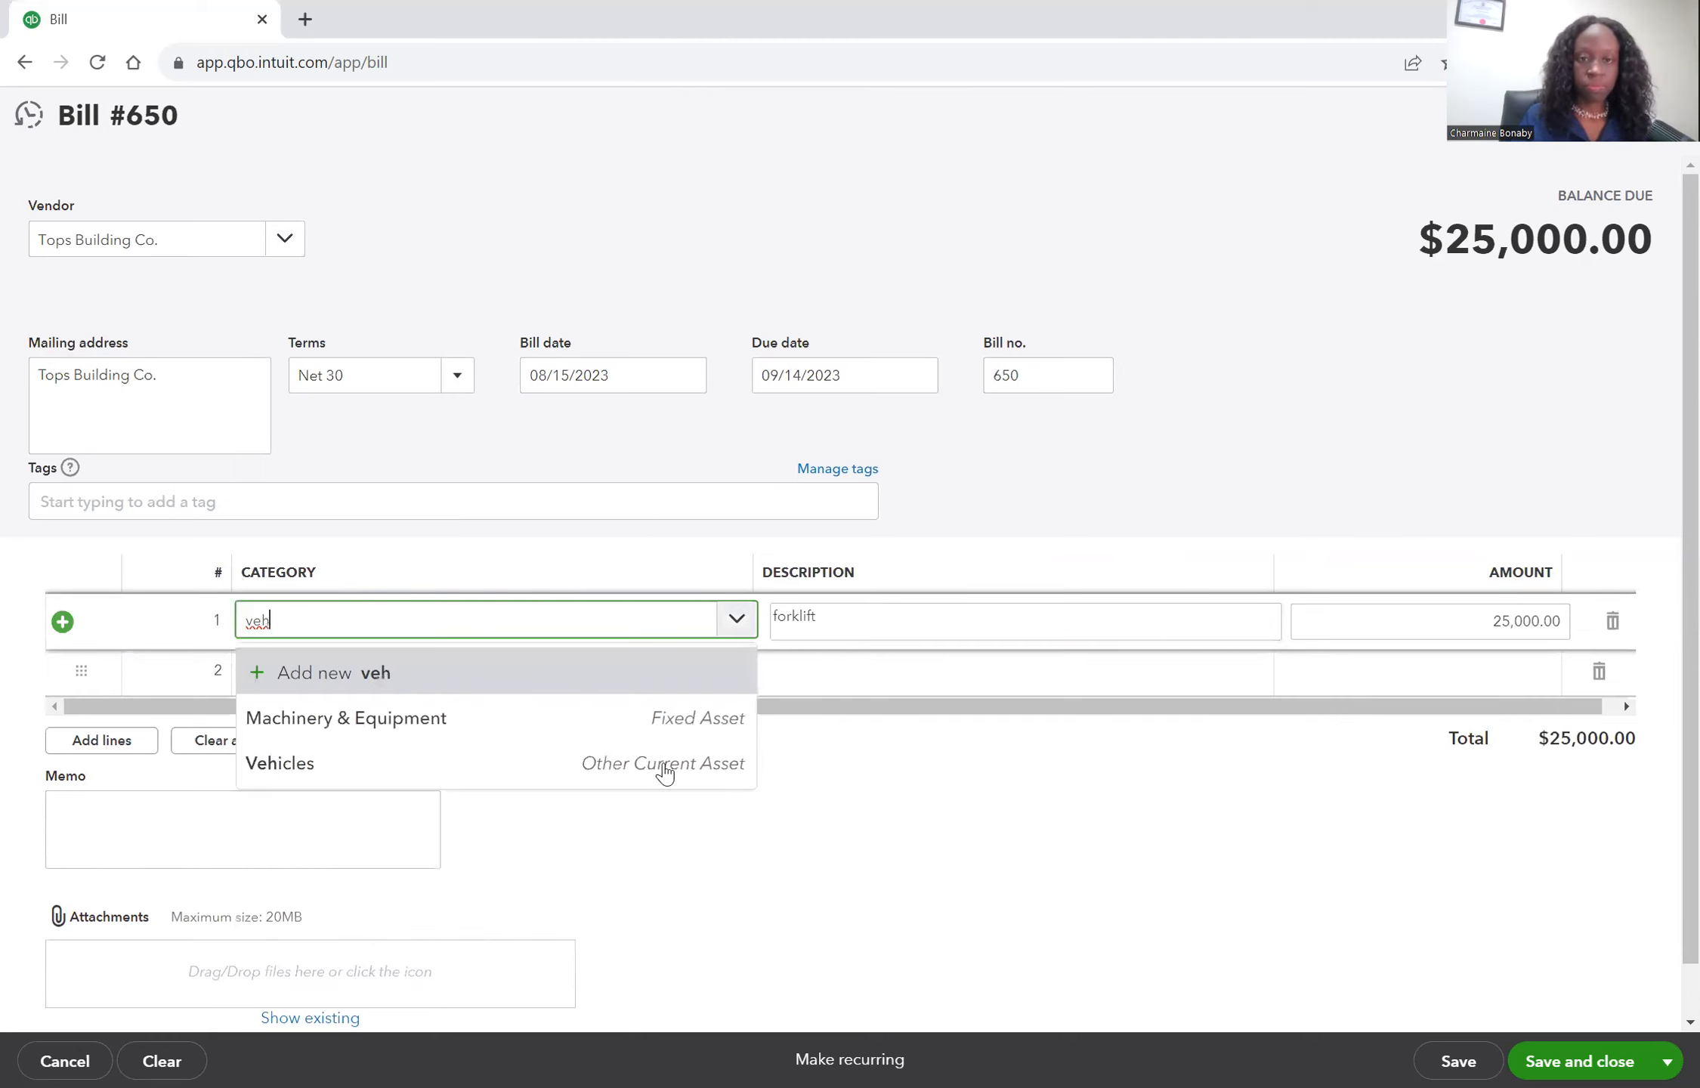
pyautogui.click(664, 766)
pyautogui.press('Tab')
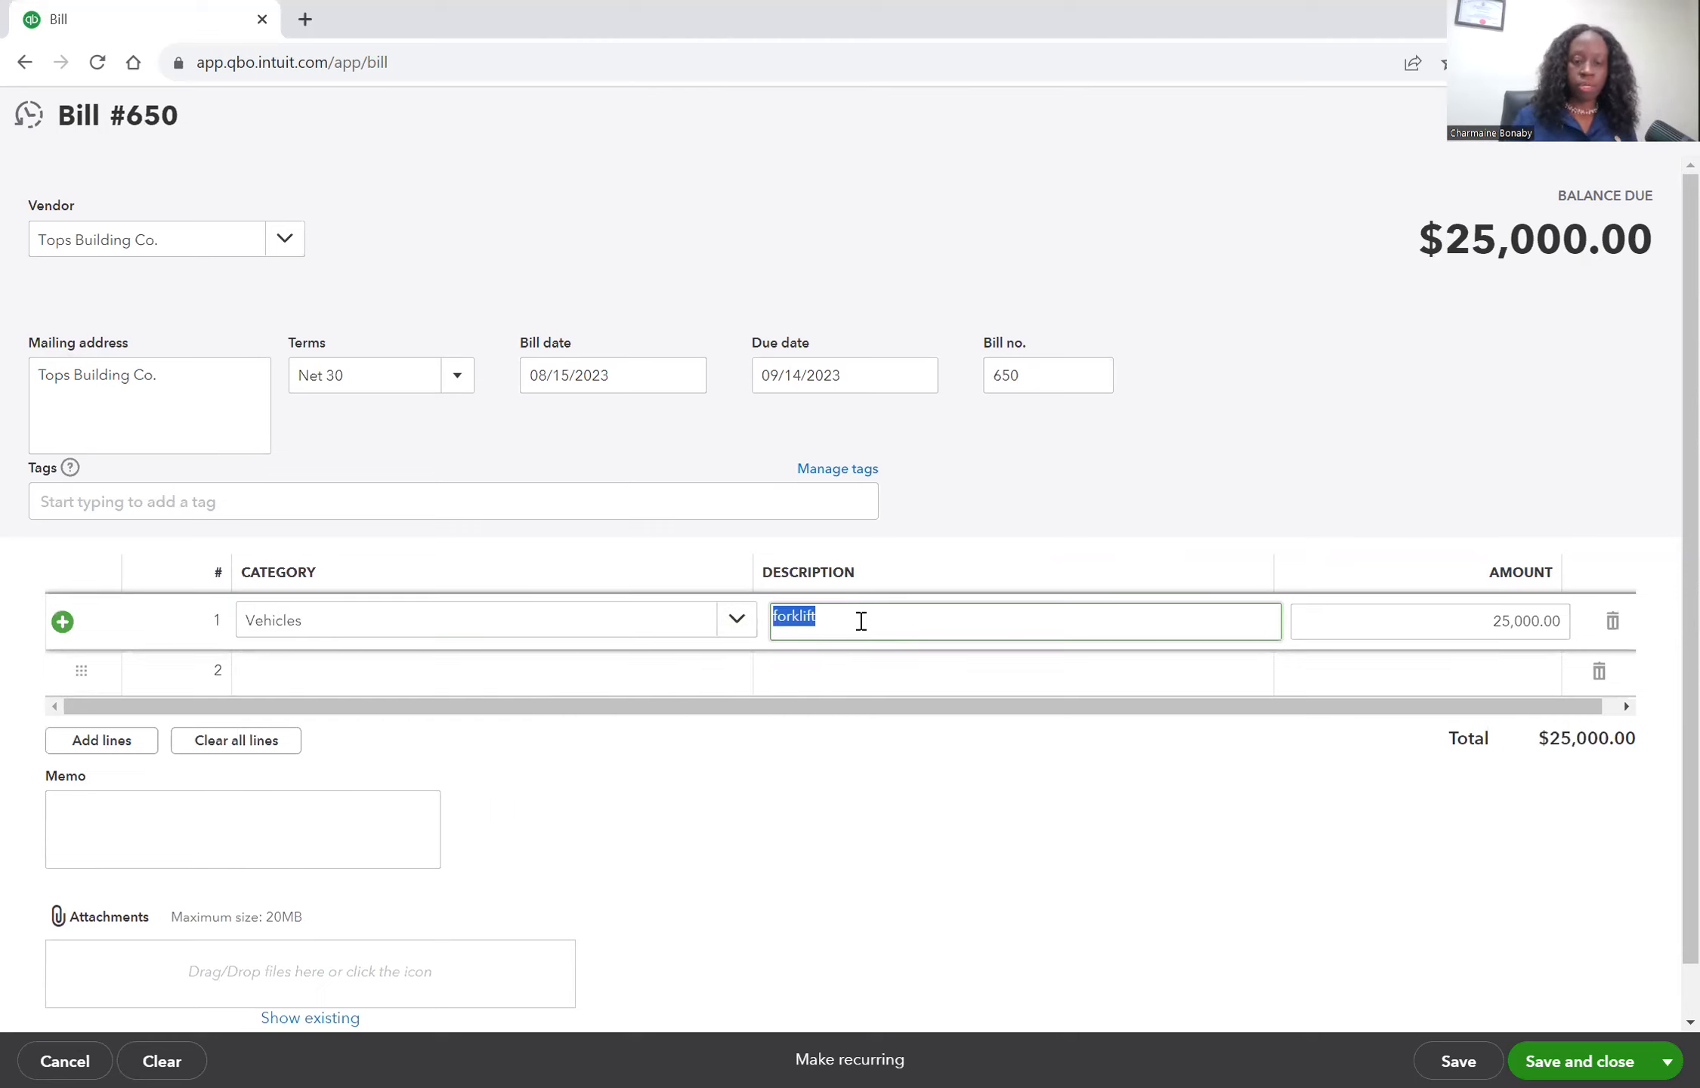
# Enter the line description as Didge Ram truck 2020.
pyautogui.write('Didge Ram truck 20')
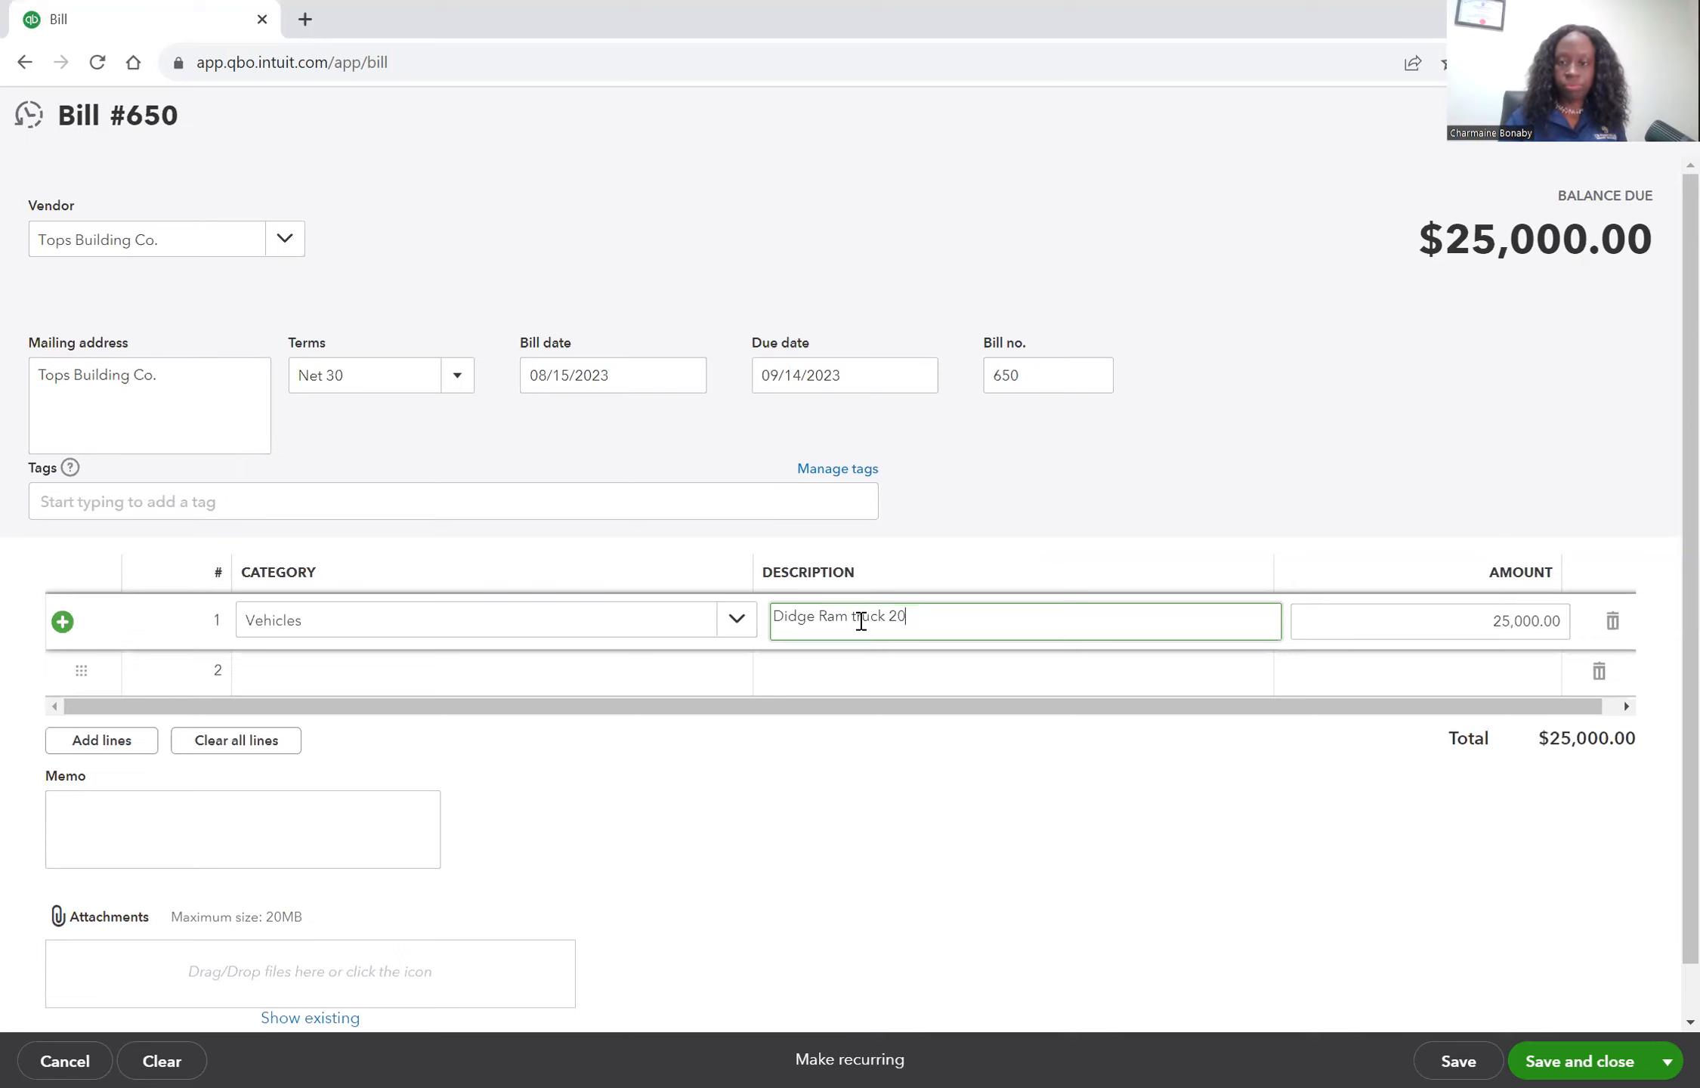
pyautogui.write('20')
pyautogui.press('Tab')
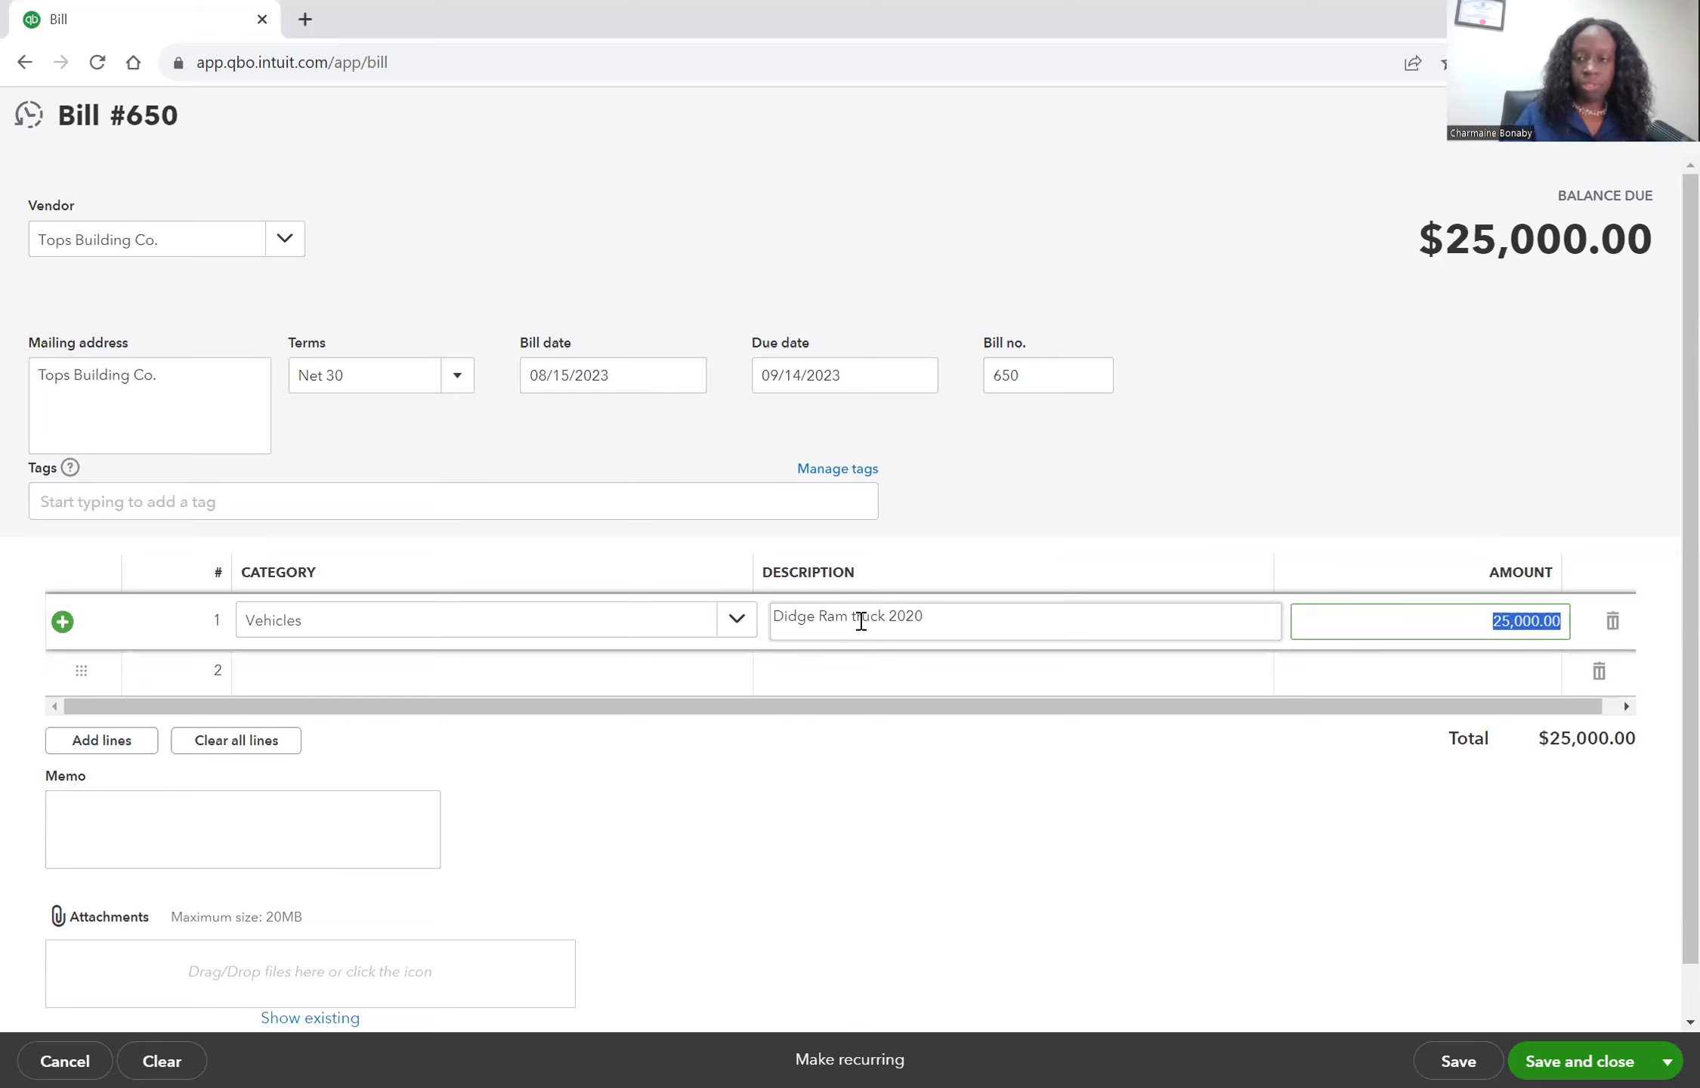
# Set the line amount to 33,000 and save and close the bill.
pyautogui.write('33,000')
pyautogui.press('Tab')
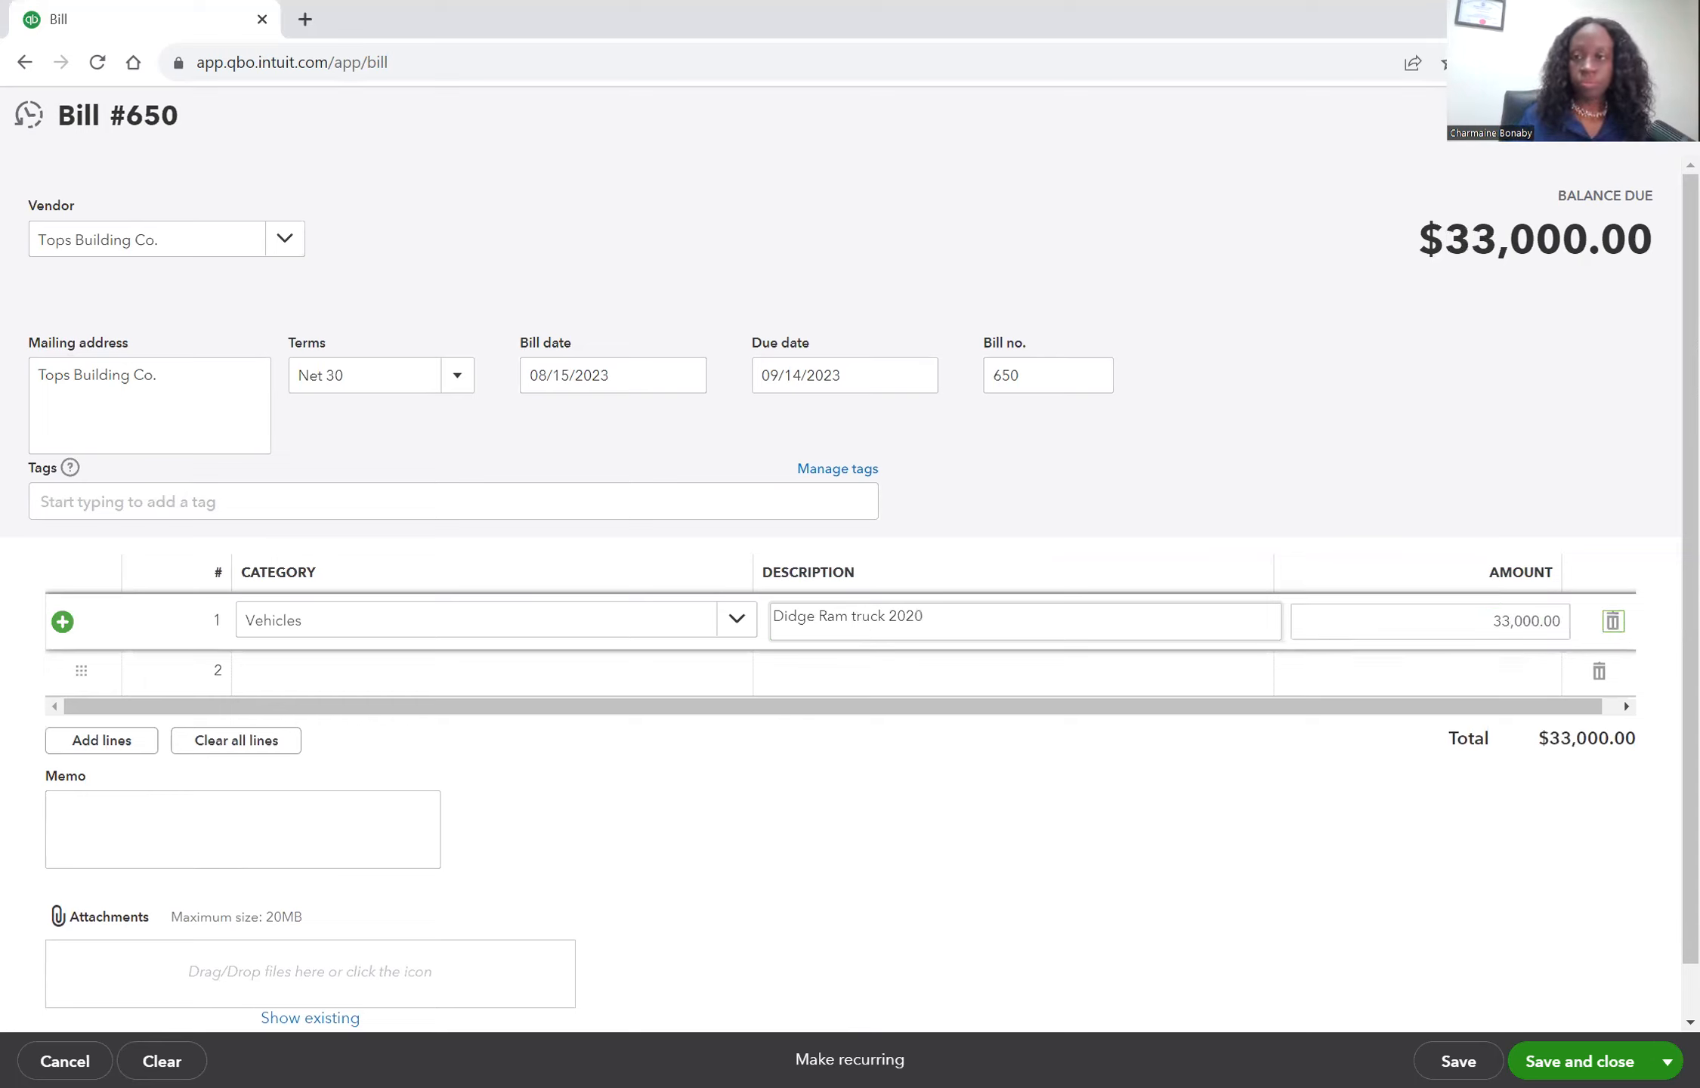
pyautogui.click(1291, 919)
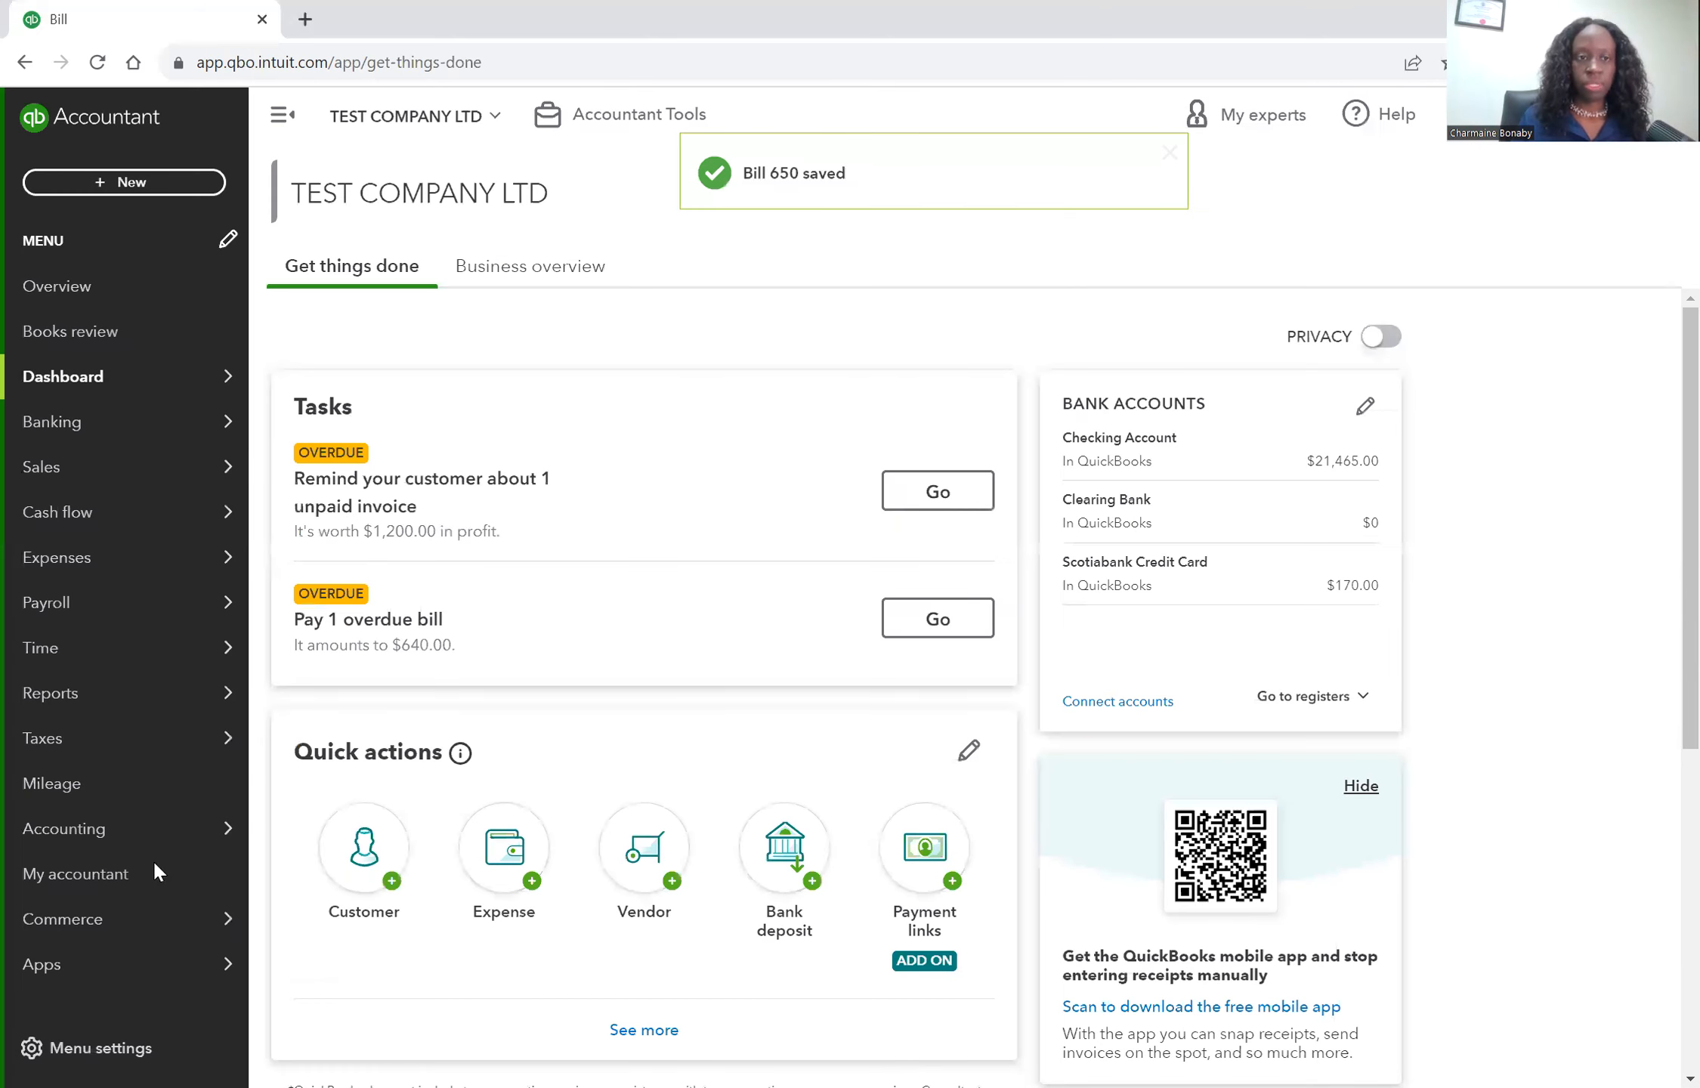
# Open the vendors list and start a bill payment for Tops Building Co.
pyautogui.click(307, 647)
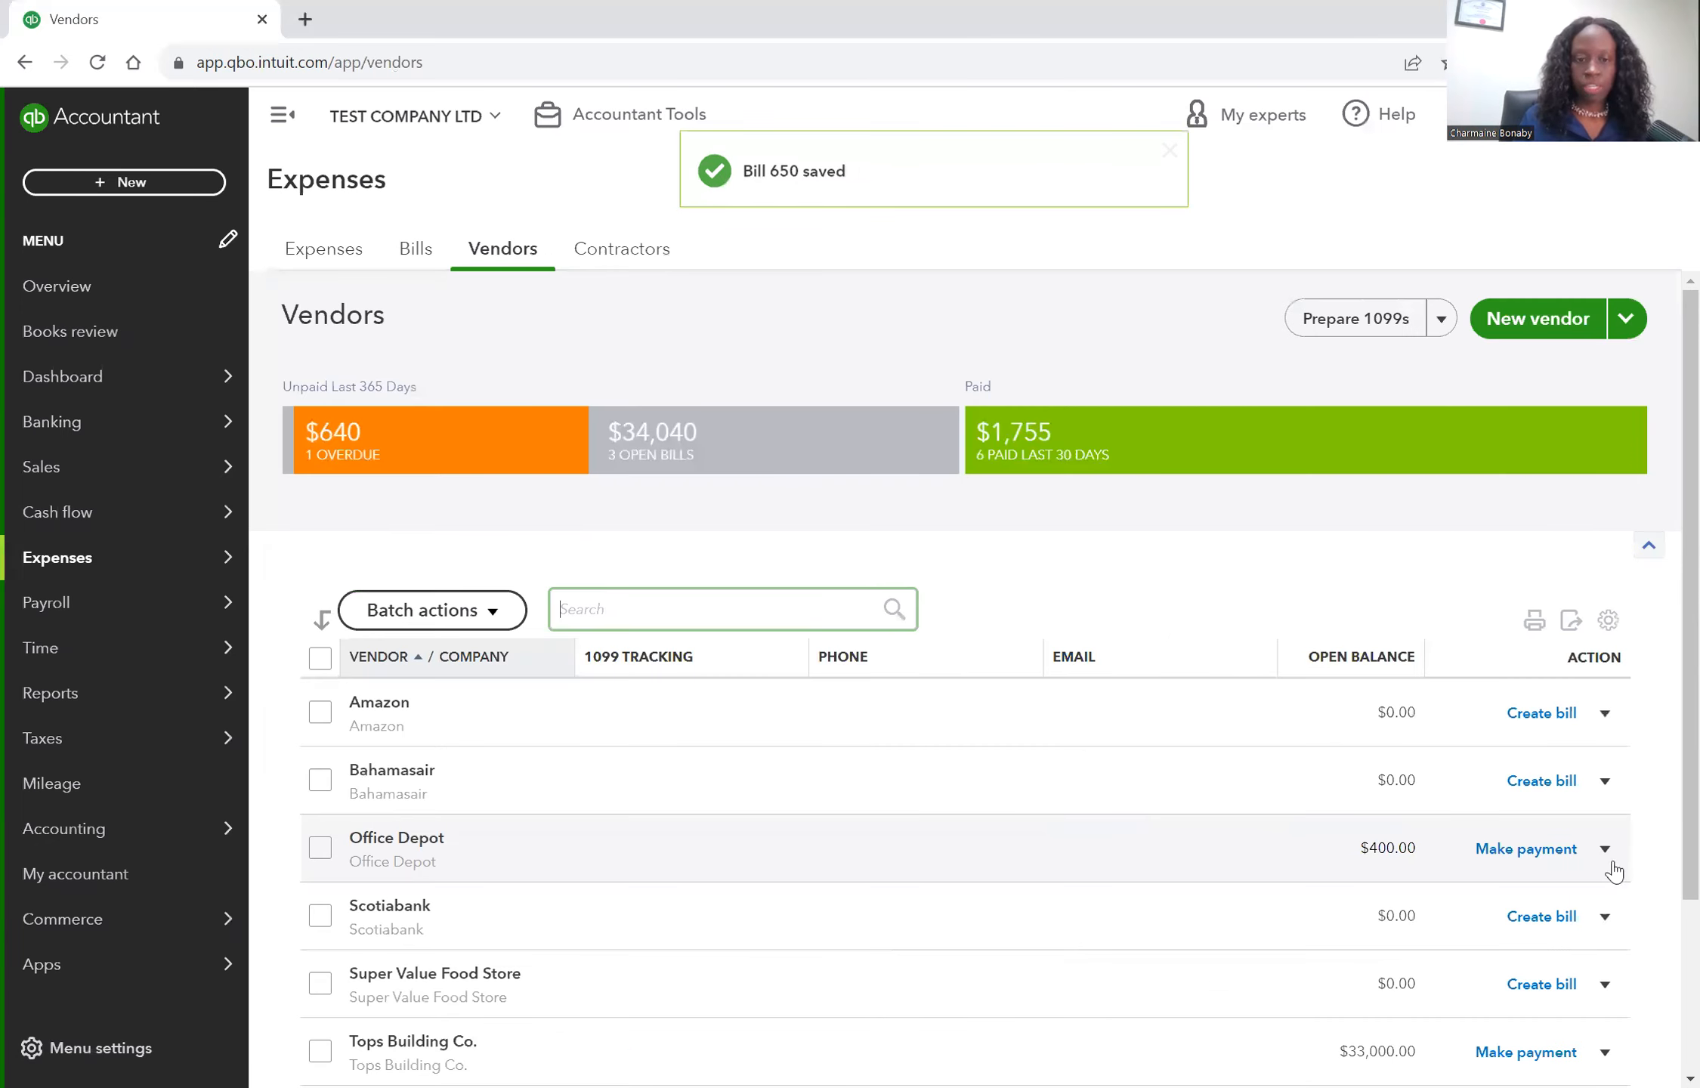
pyautogui.scroll(-3, 1608, 868)
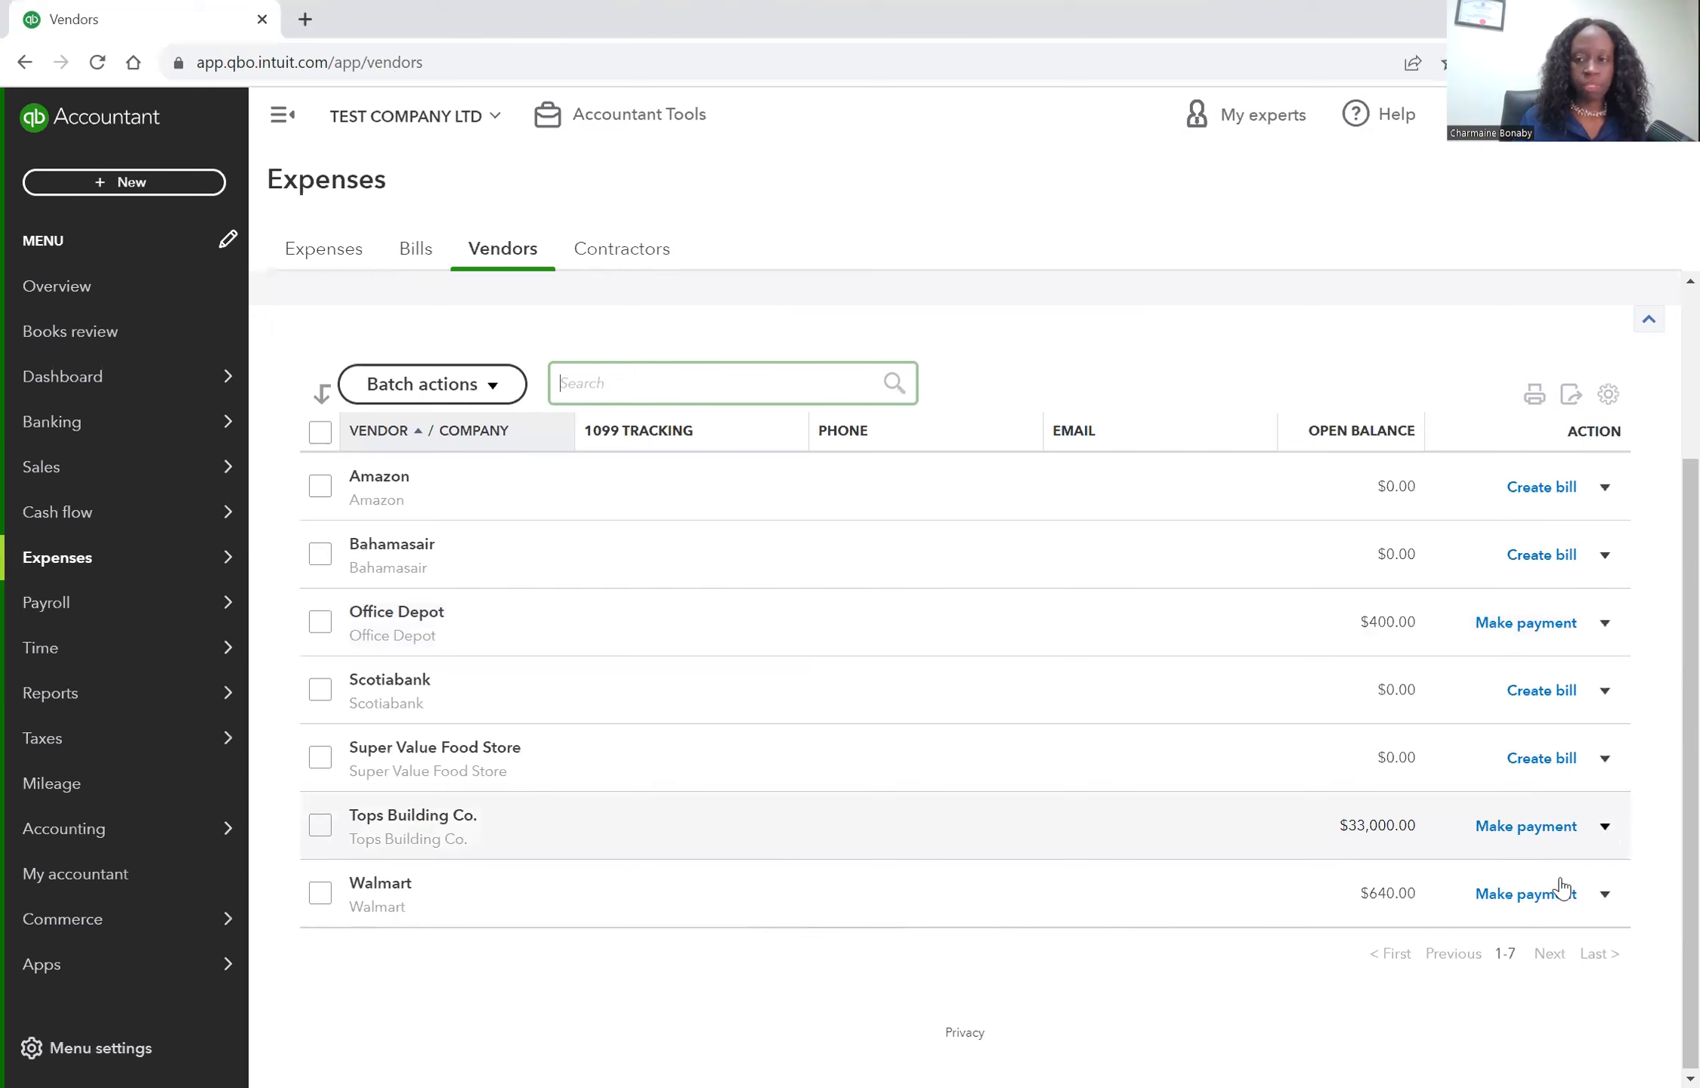
pyautogui.click(1605, 827)
pyautogui.click(1550, 831)
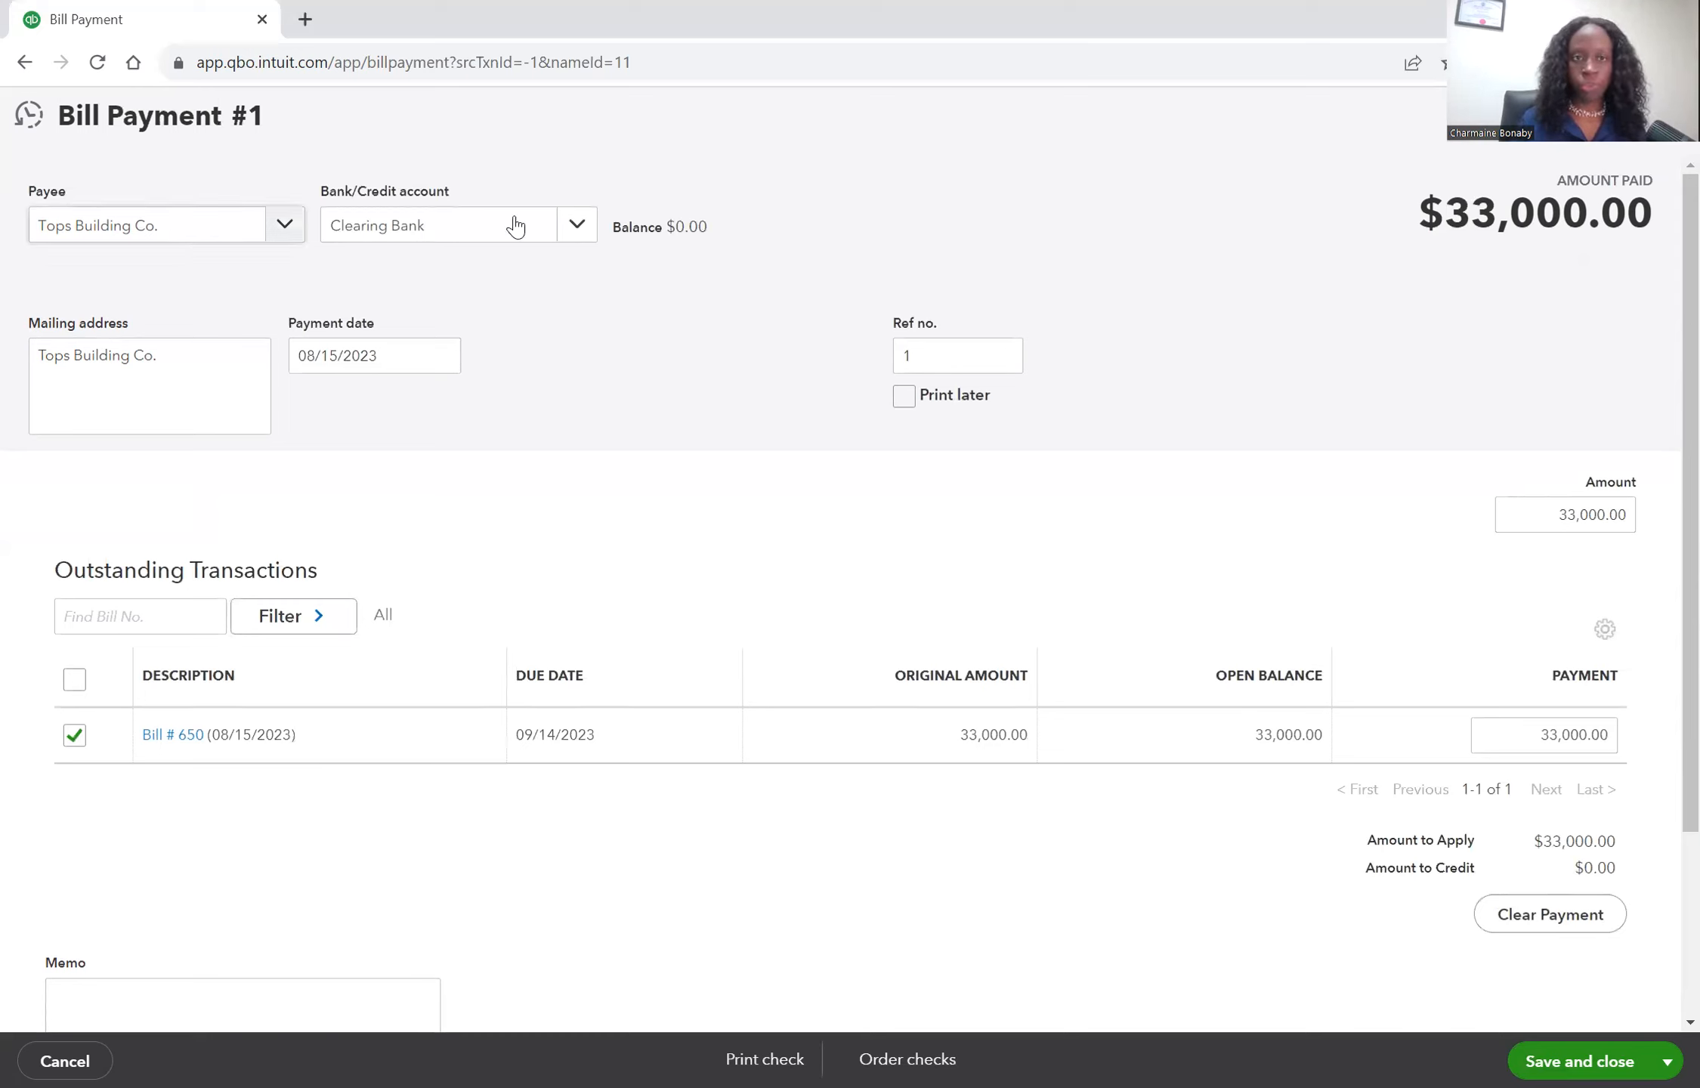
# Add a new payment account of type Bank with Savings as the detail type.
pyautogui.click(578, 233)
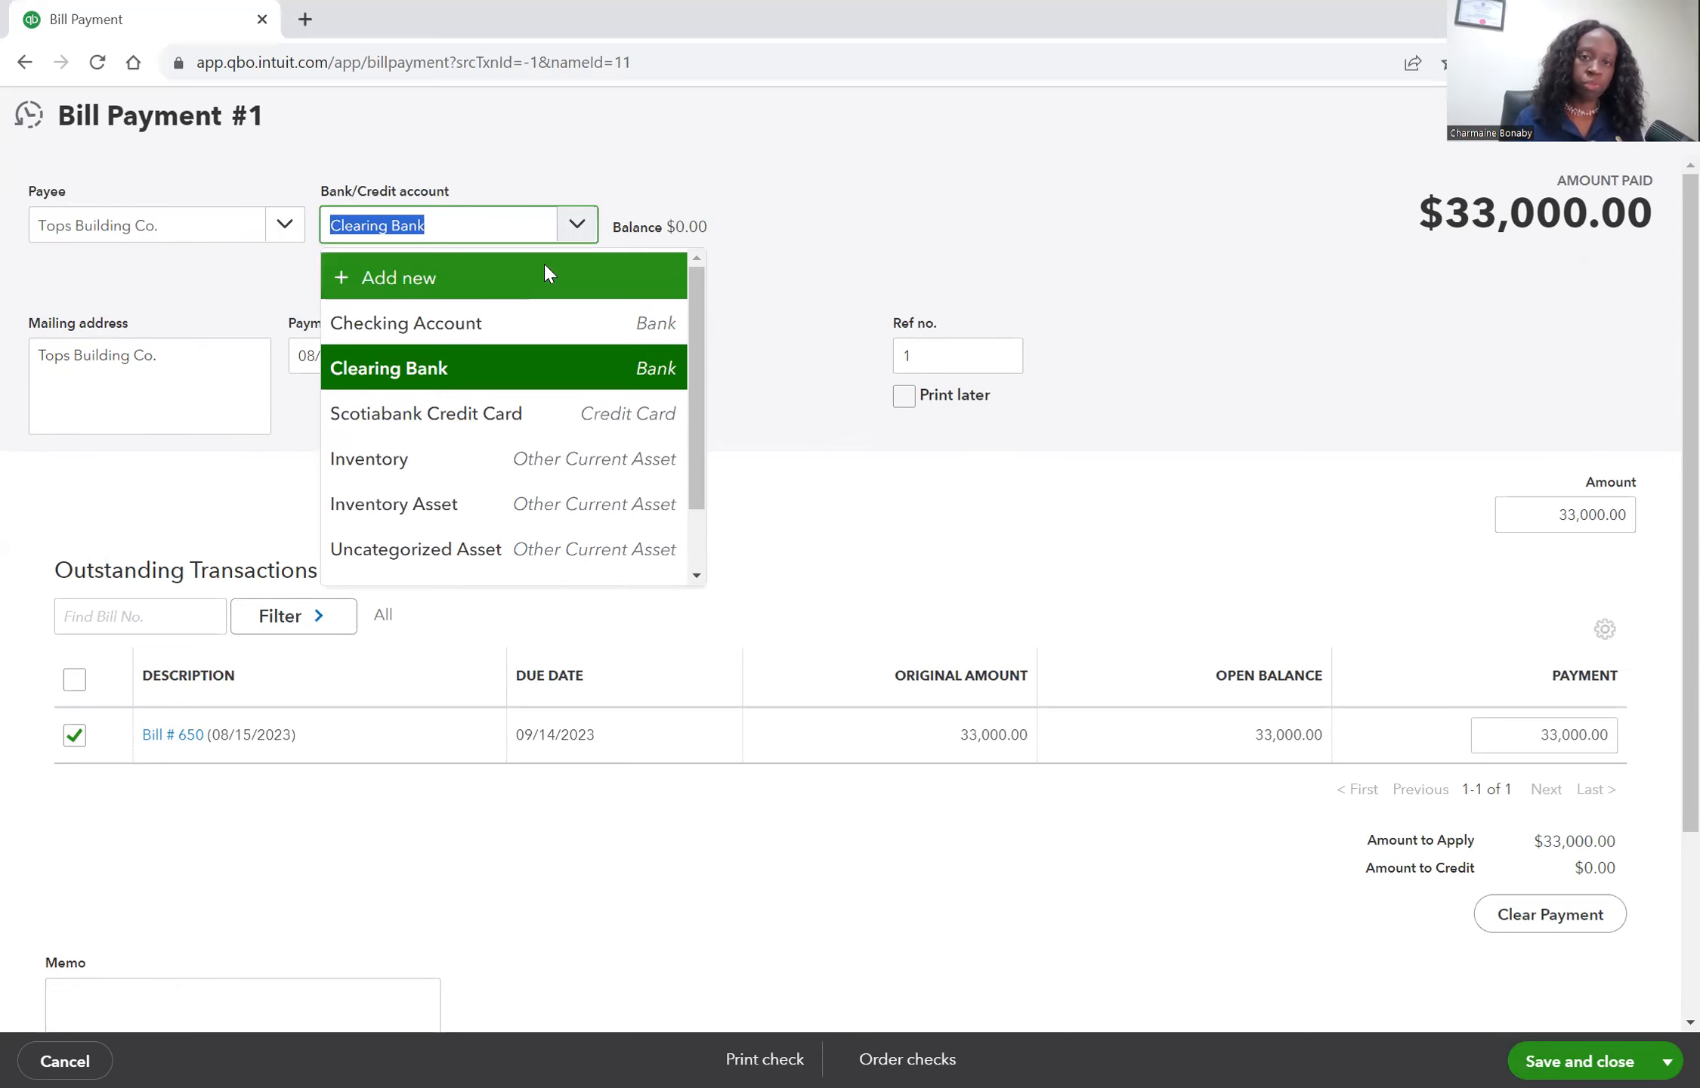
pyautogui.click(543, 265)
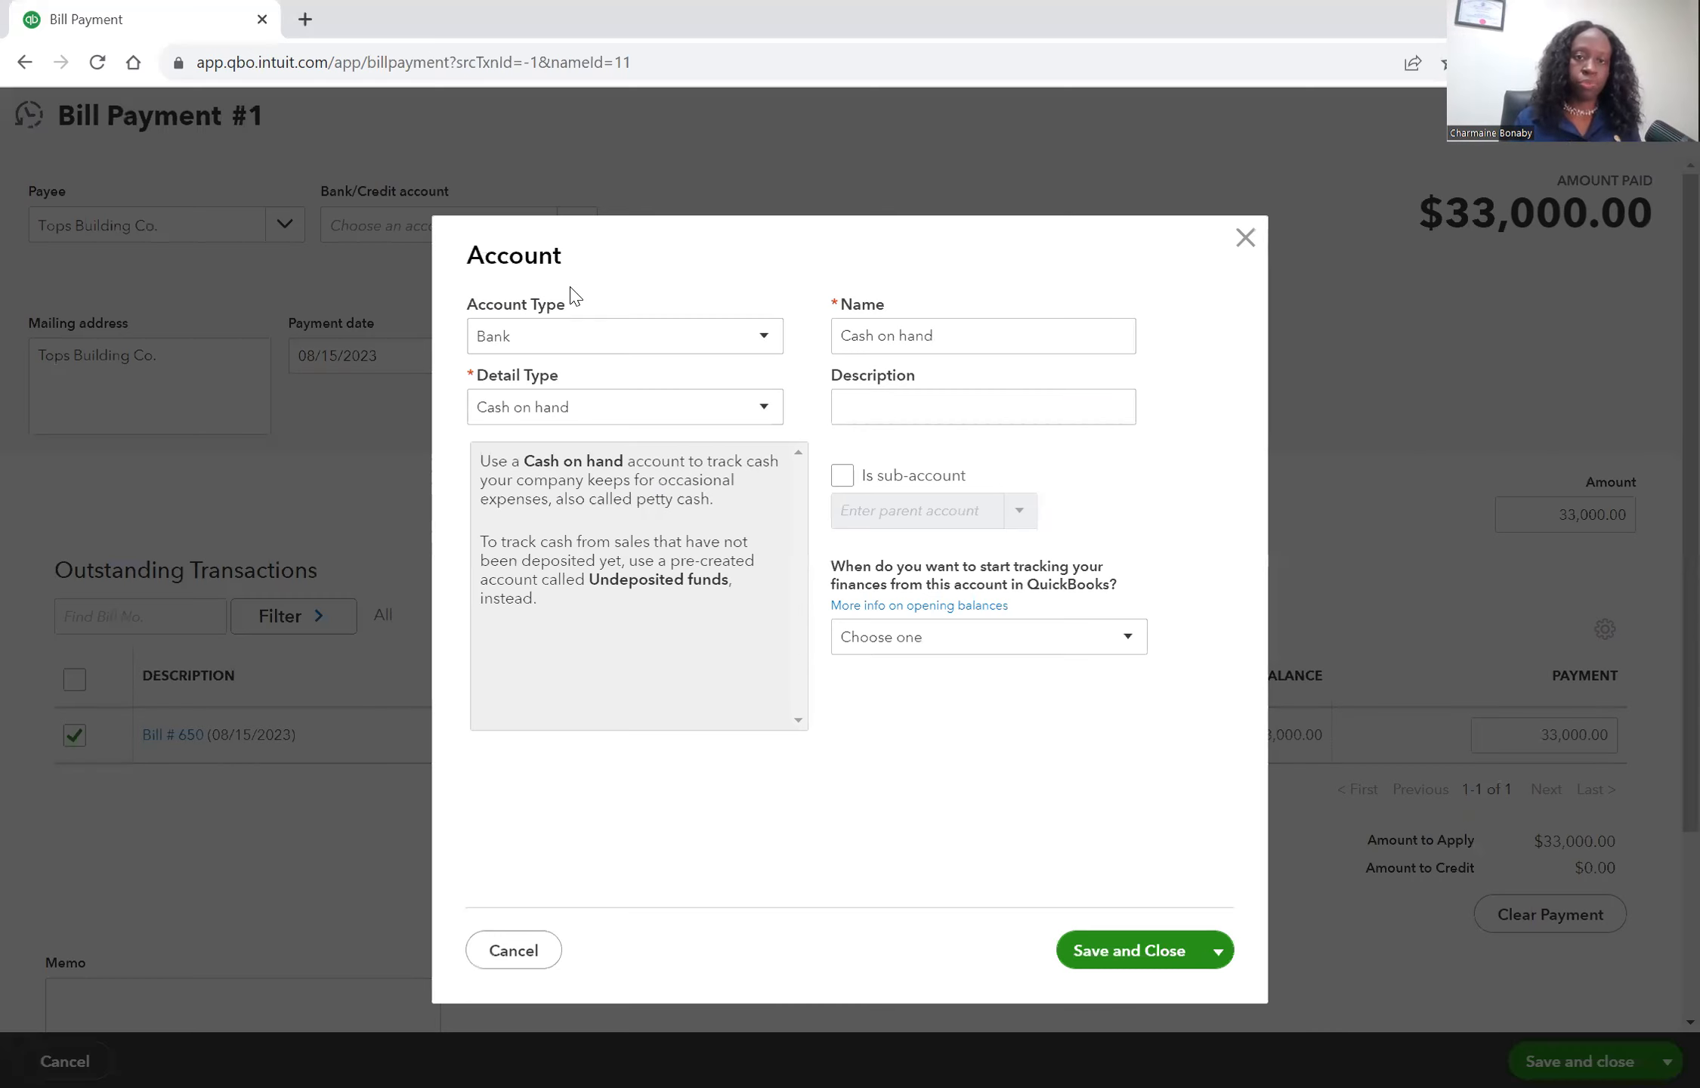
pyautogui.click(607, 349)
pyautogui.click(633, 411)
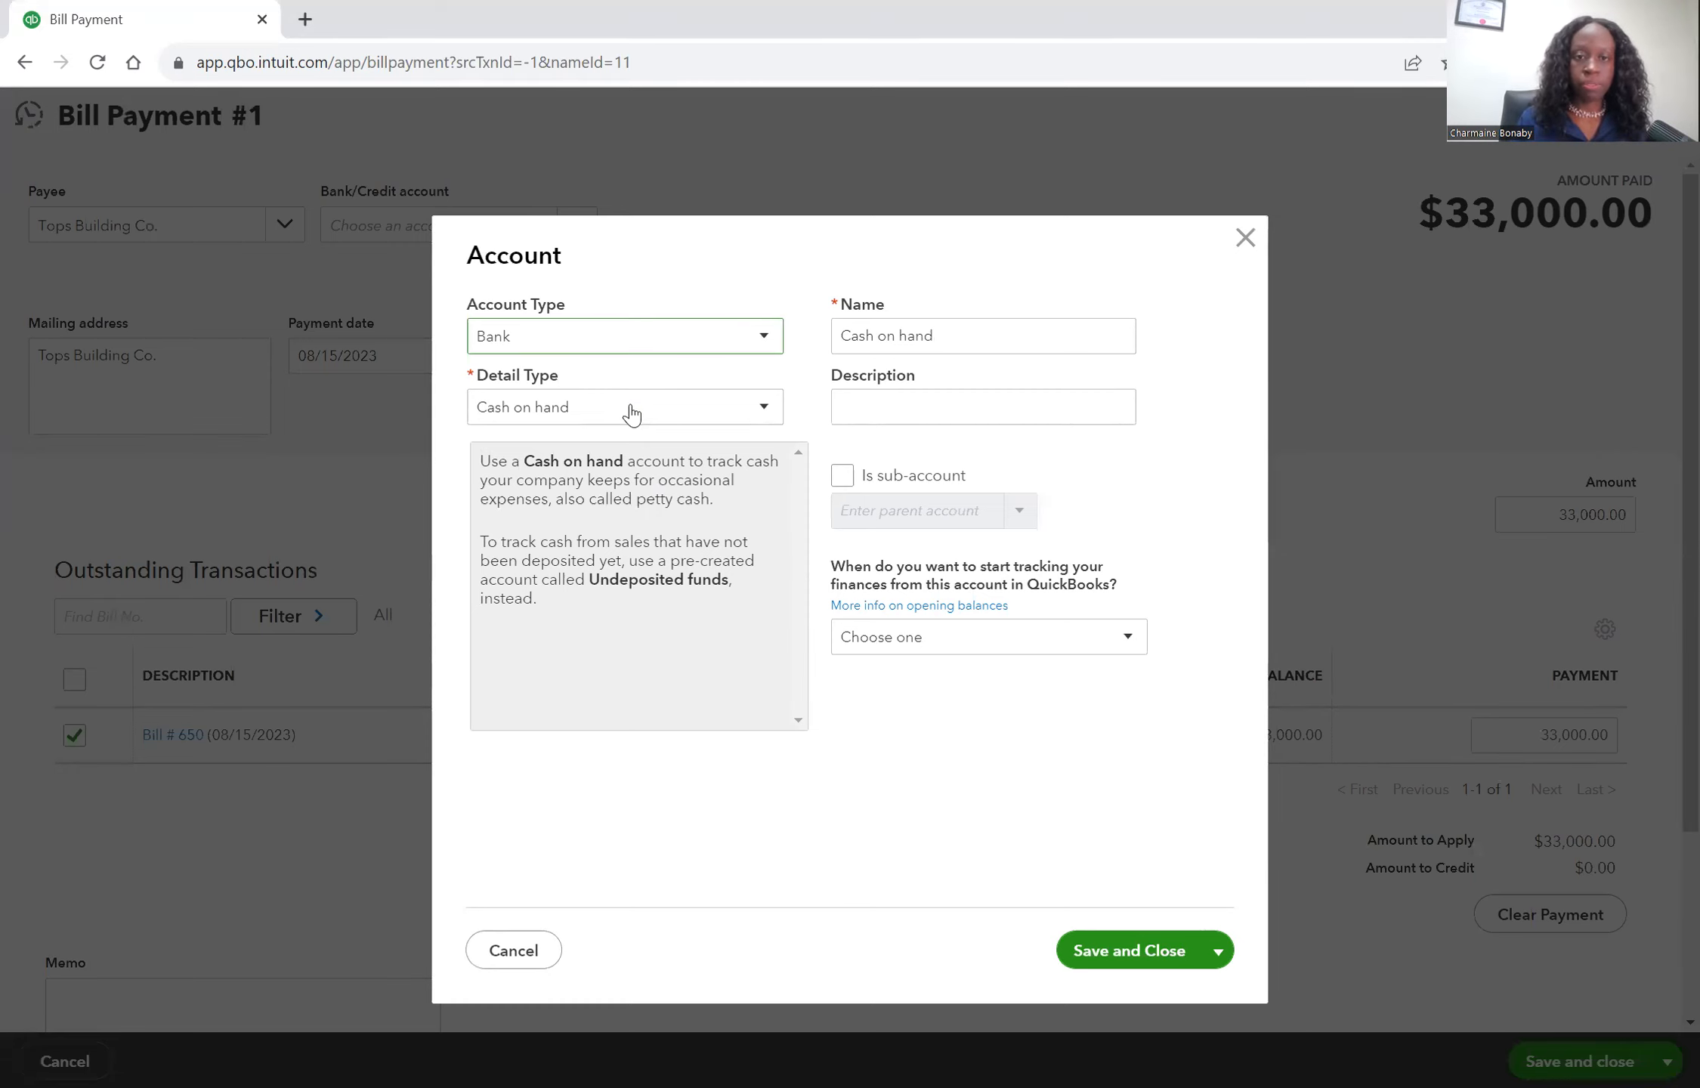
pyautogui.click(633, 408)
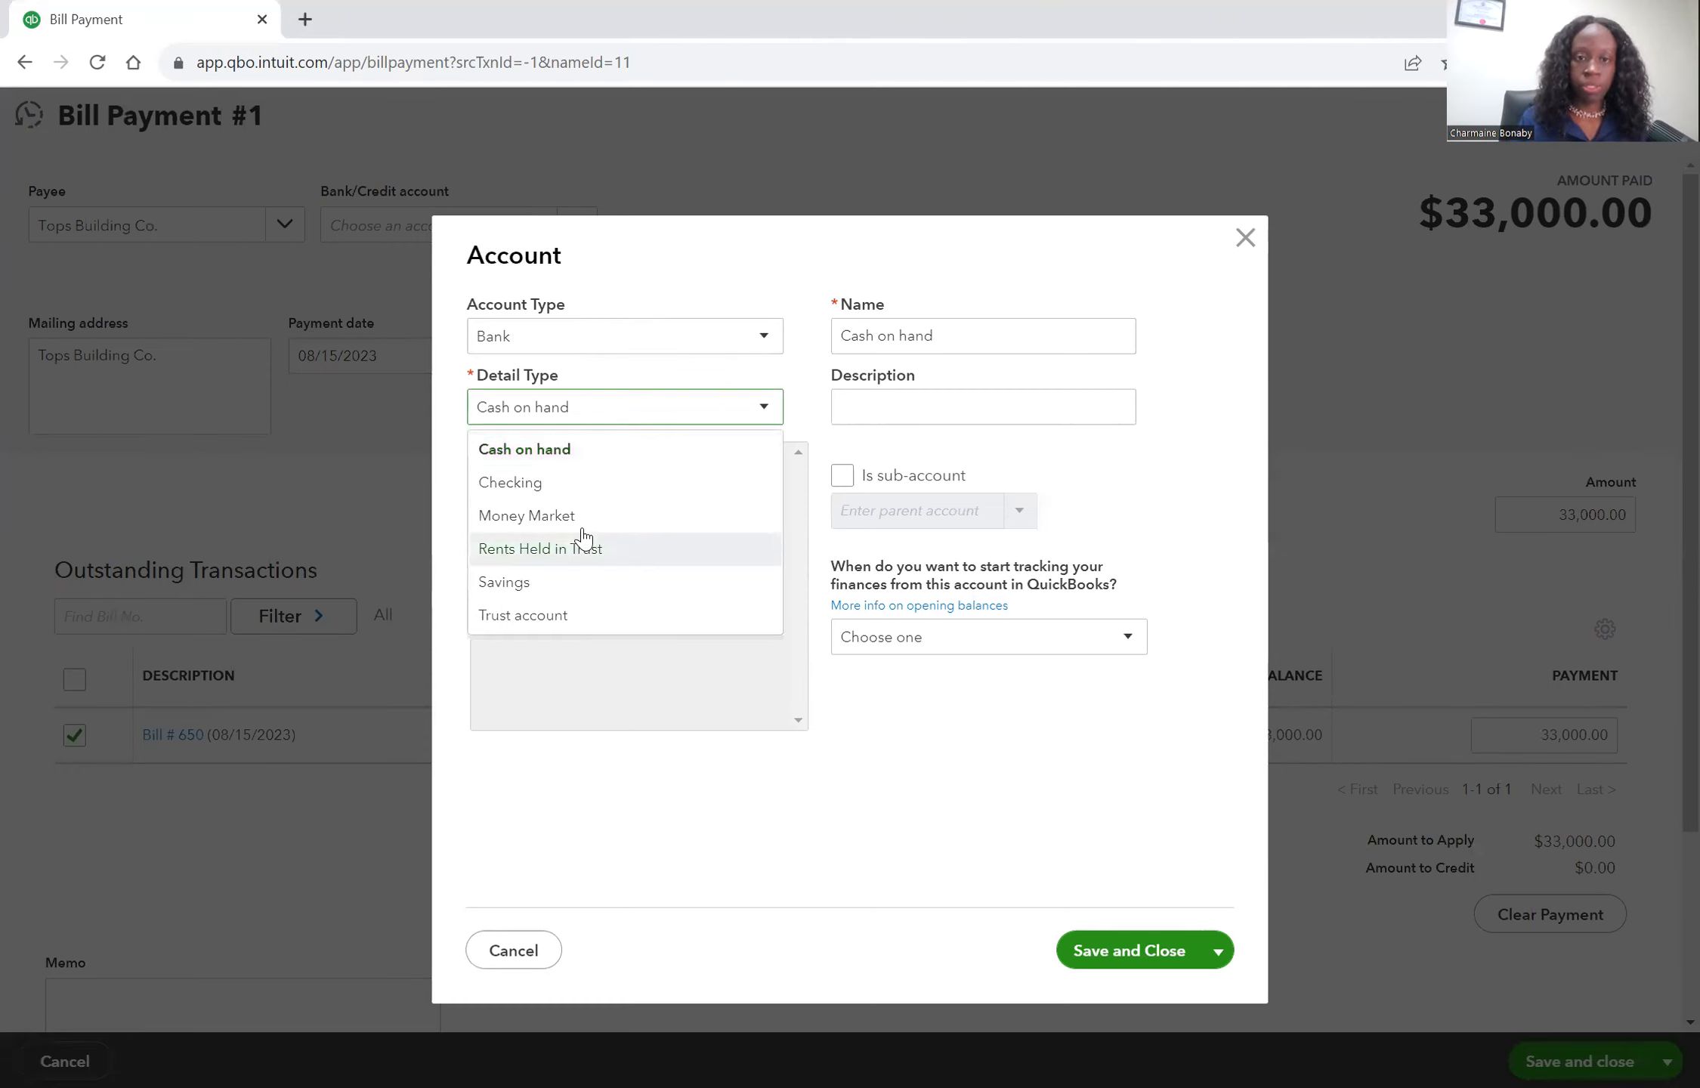
pyautogui.click(574, 581)
# Name the new bank account Owners Payments and save it as the payment account.
pyautogui.doubleClick(954, 330)
pyautogui.write('Owners')
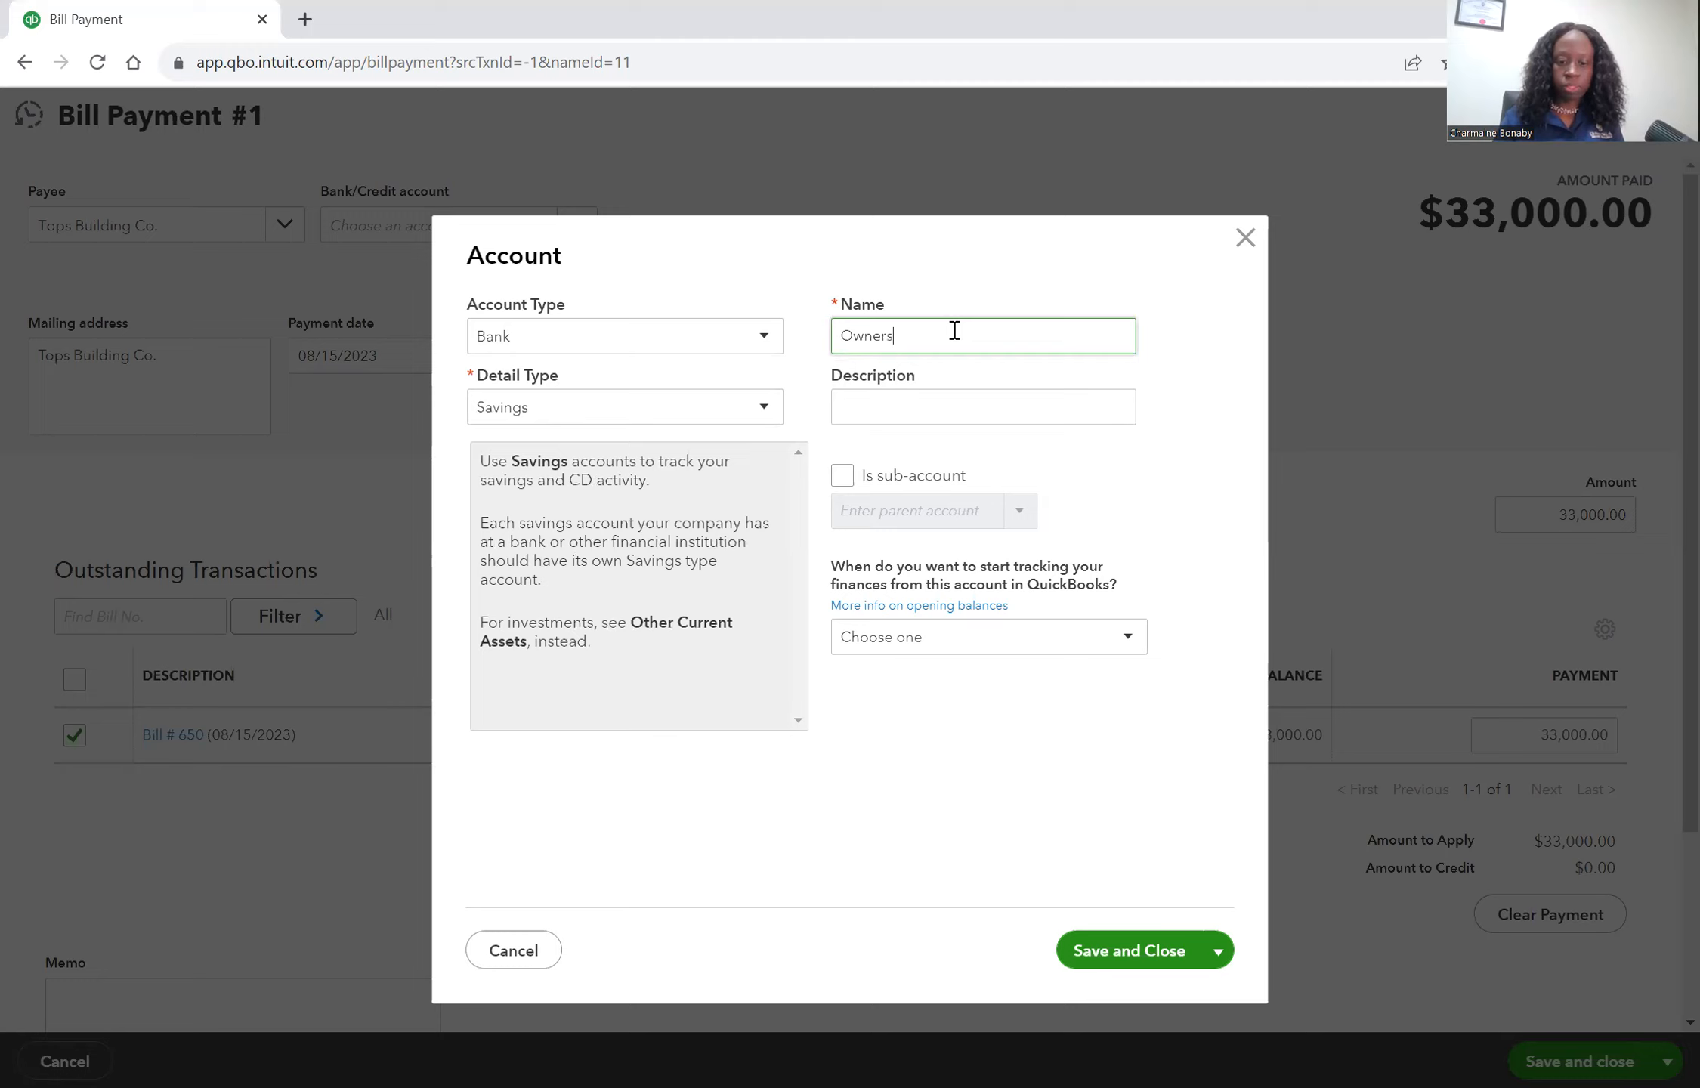
pyautogui.write(' Payments')
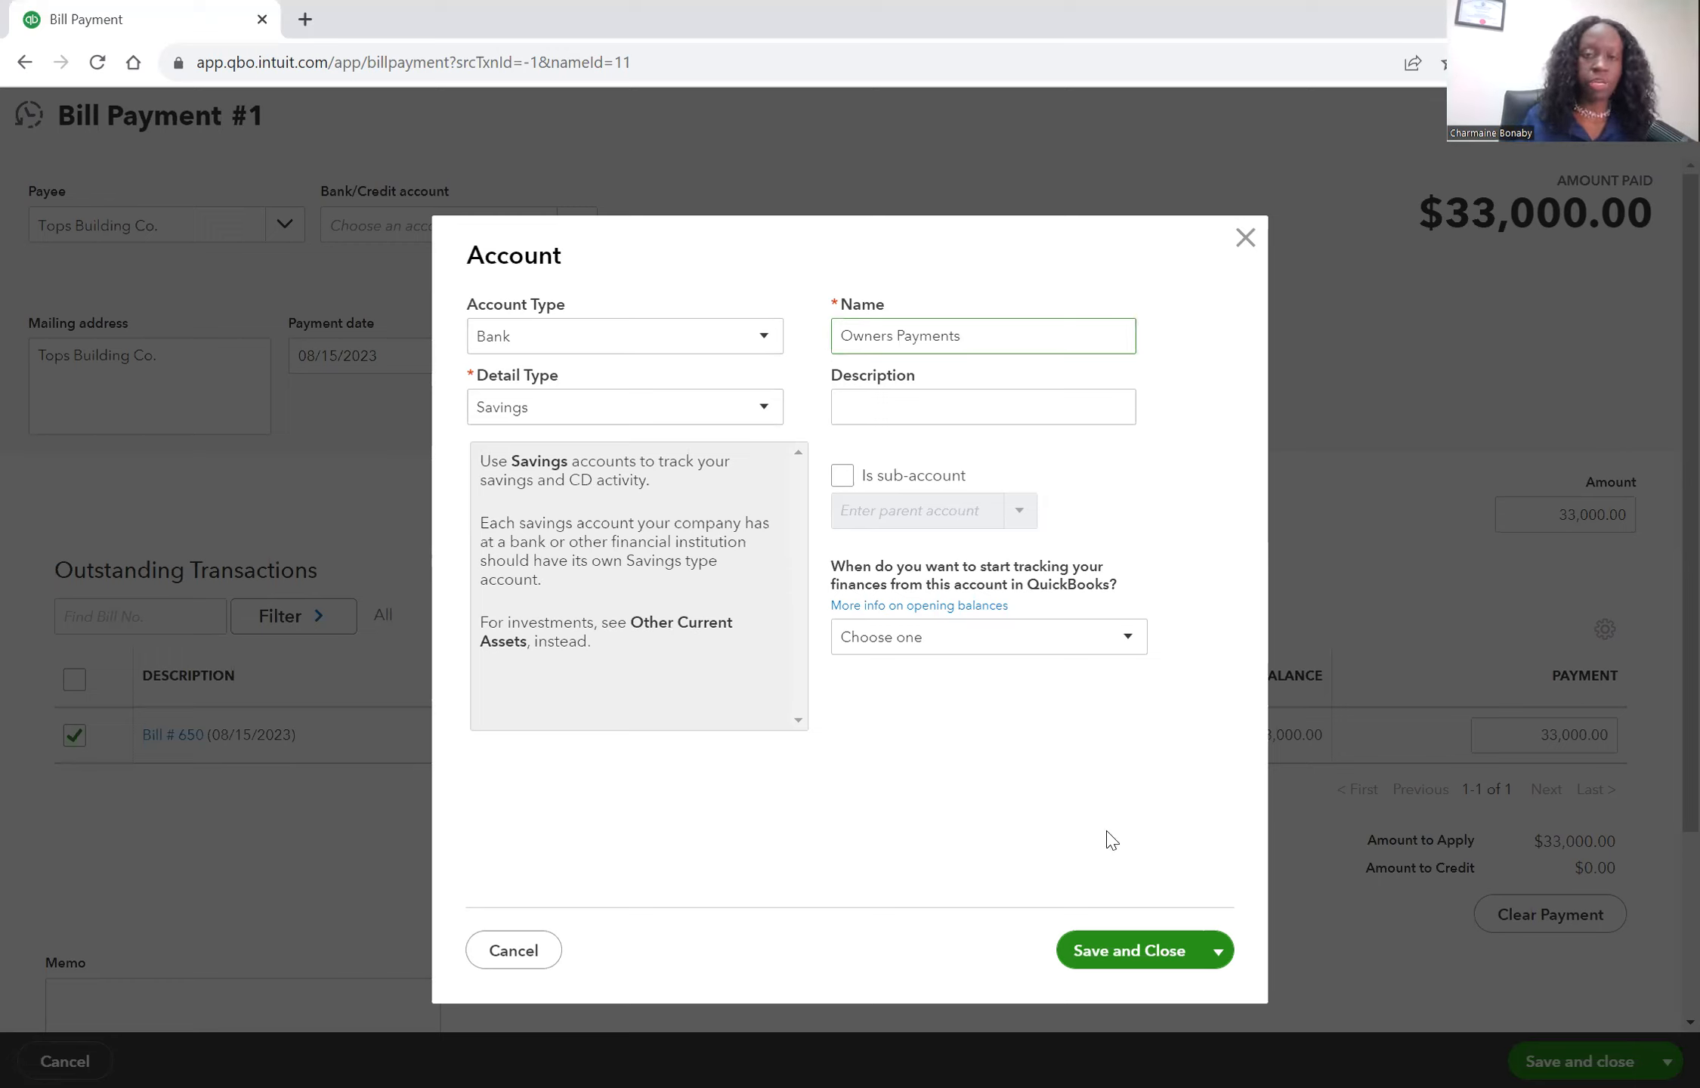
pyautogui.click(1124, 953)
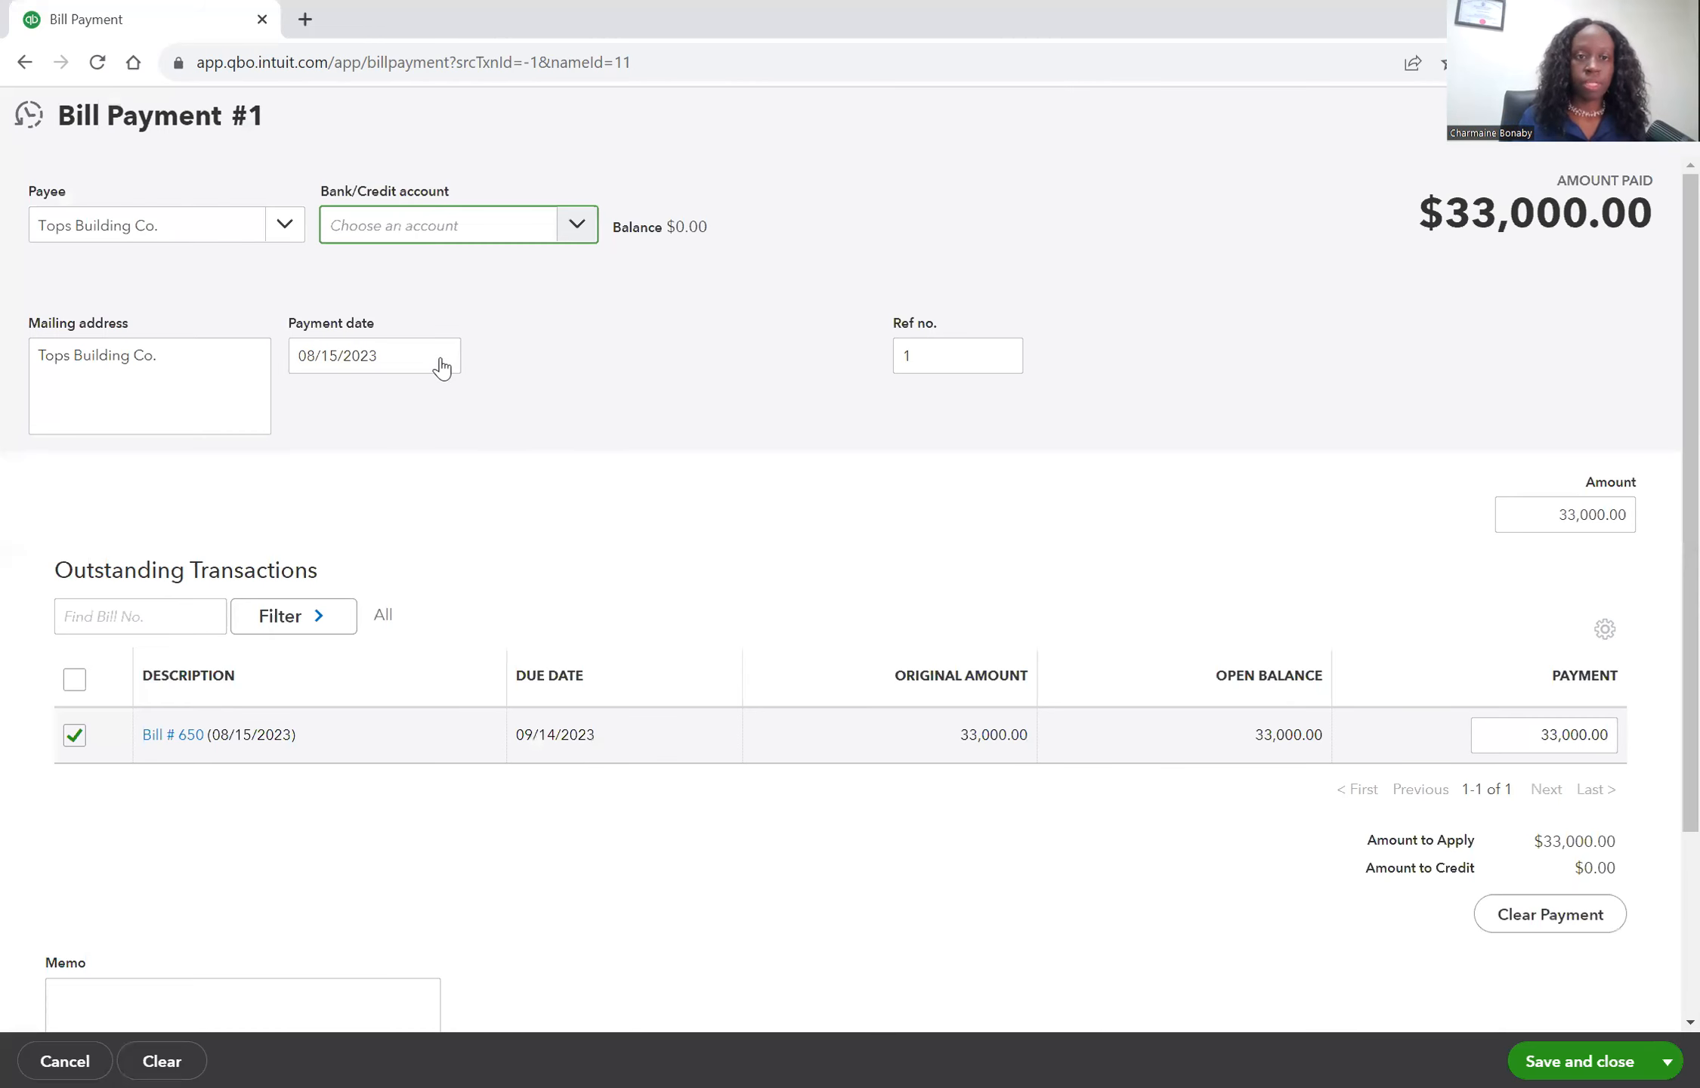
# Set the payment's reference to paid by owner and save and close the bill payment.
pyautogui.click(441, 356)
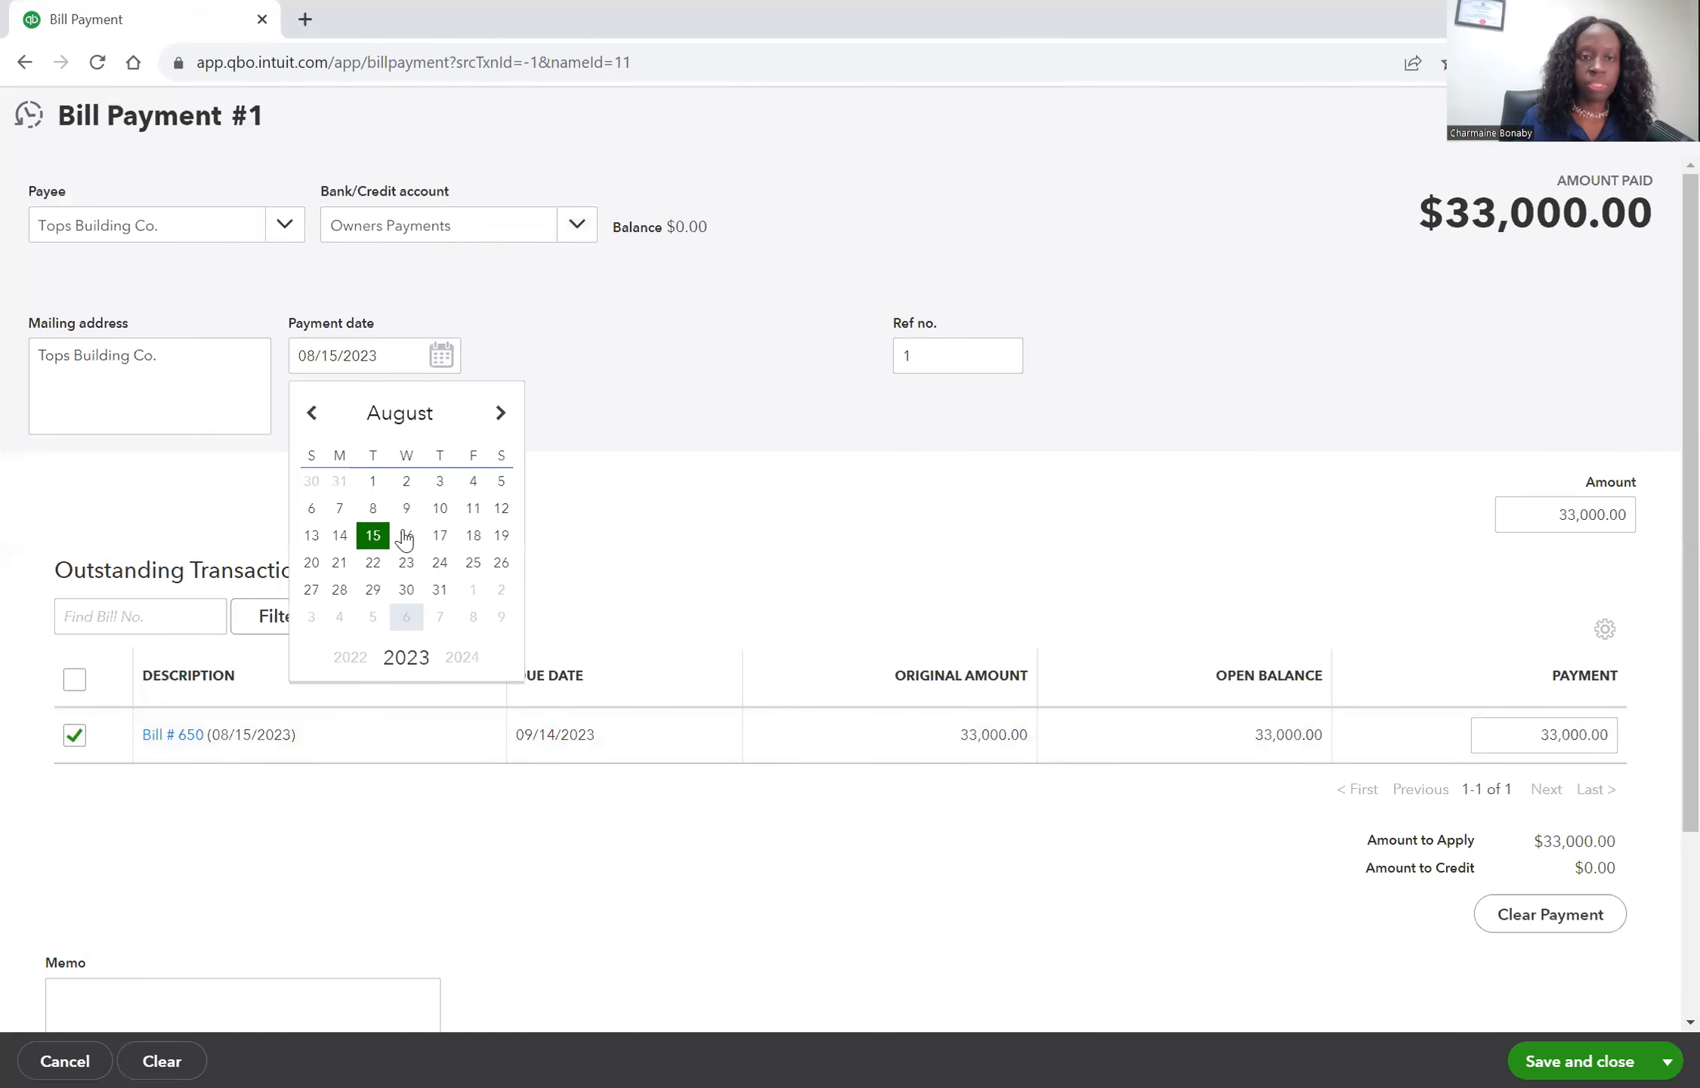
pyautogui.click(929, 359)
pyautogui.click(892, 356)
pyautogui.write('paid byowner')
pyautogui.press('Left')
pyautogui.press('Left')
pyautogui.press('Left')
pyautogui.press('Left')
pyautogui.press('Left')
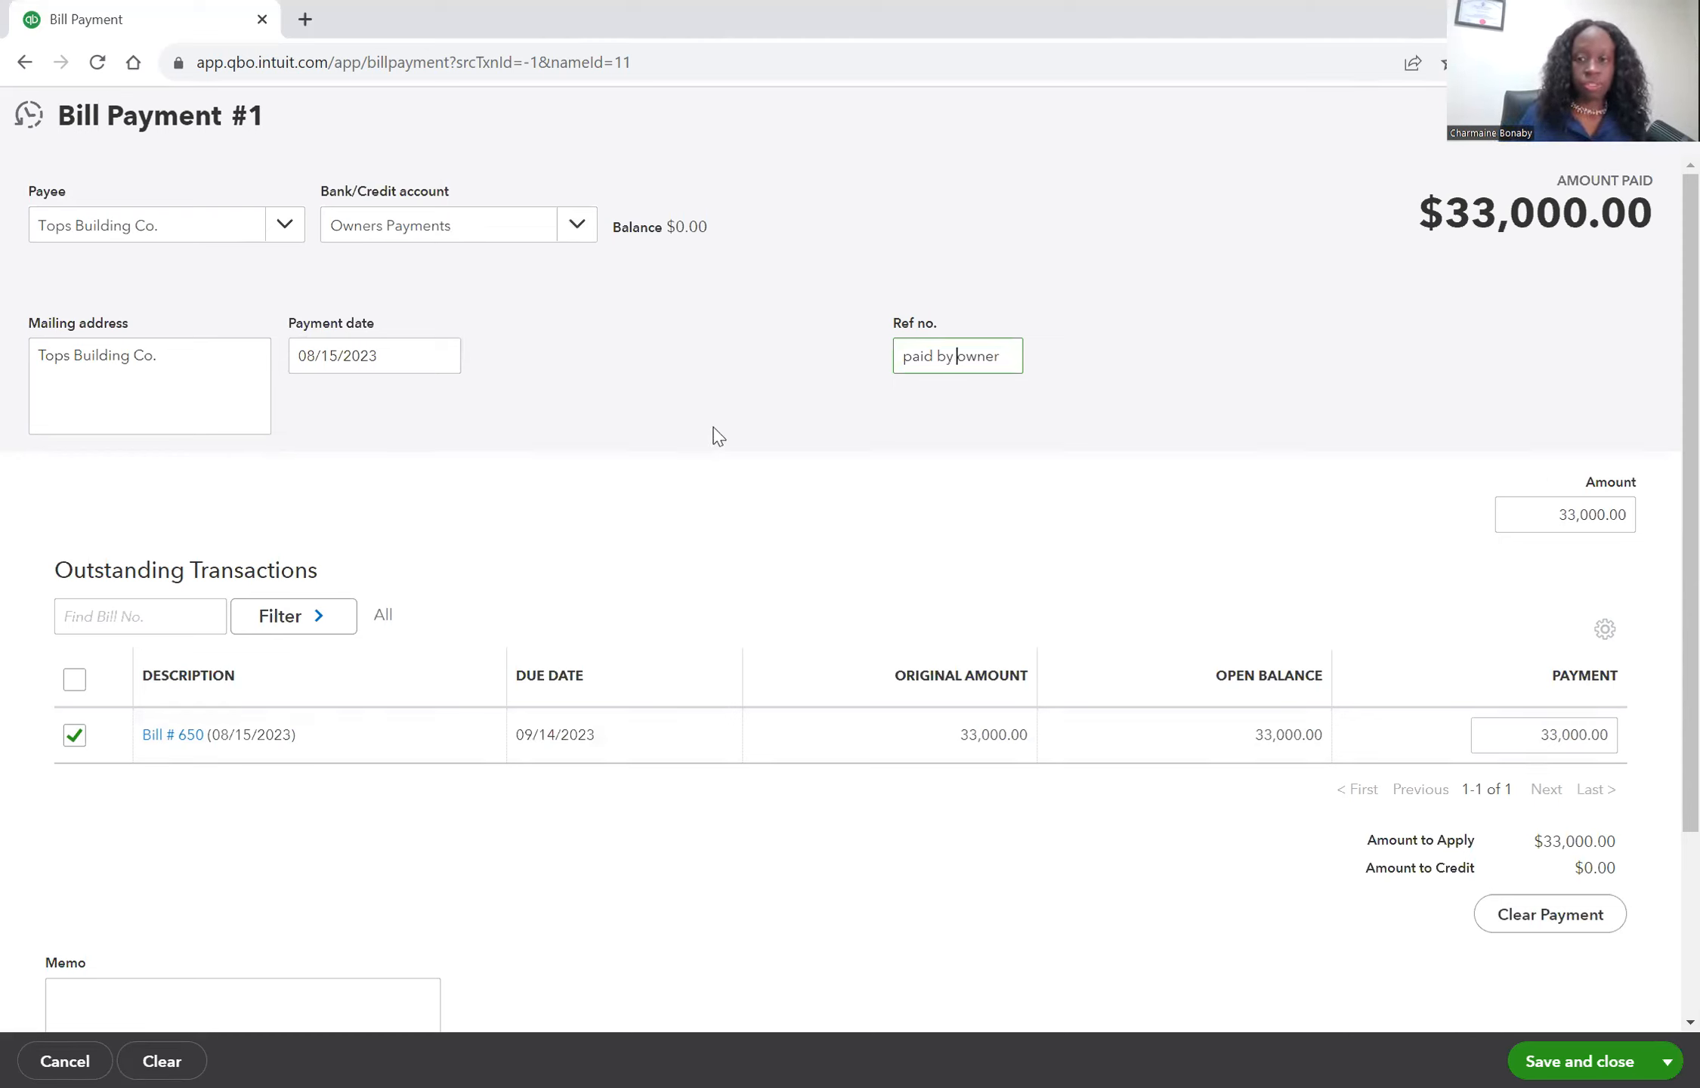
pyautogui.click(1579, 1060)
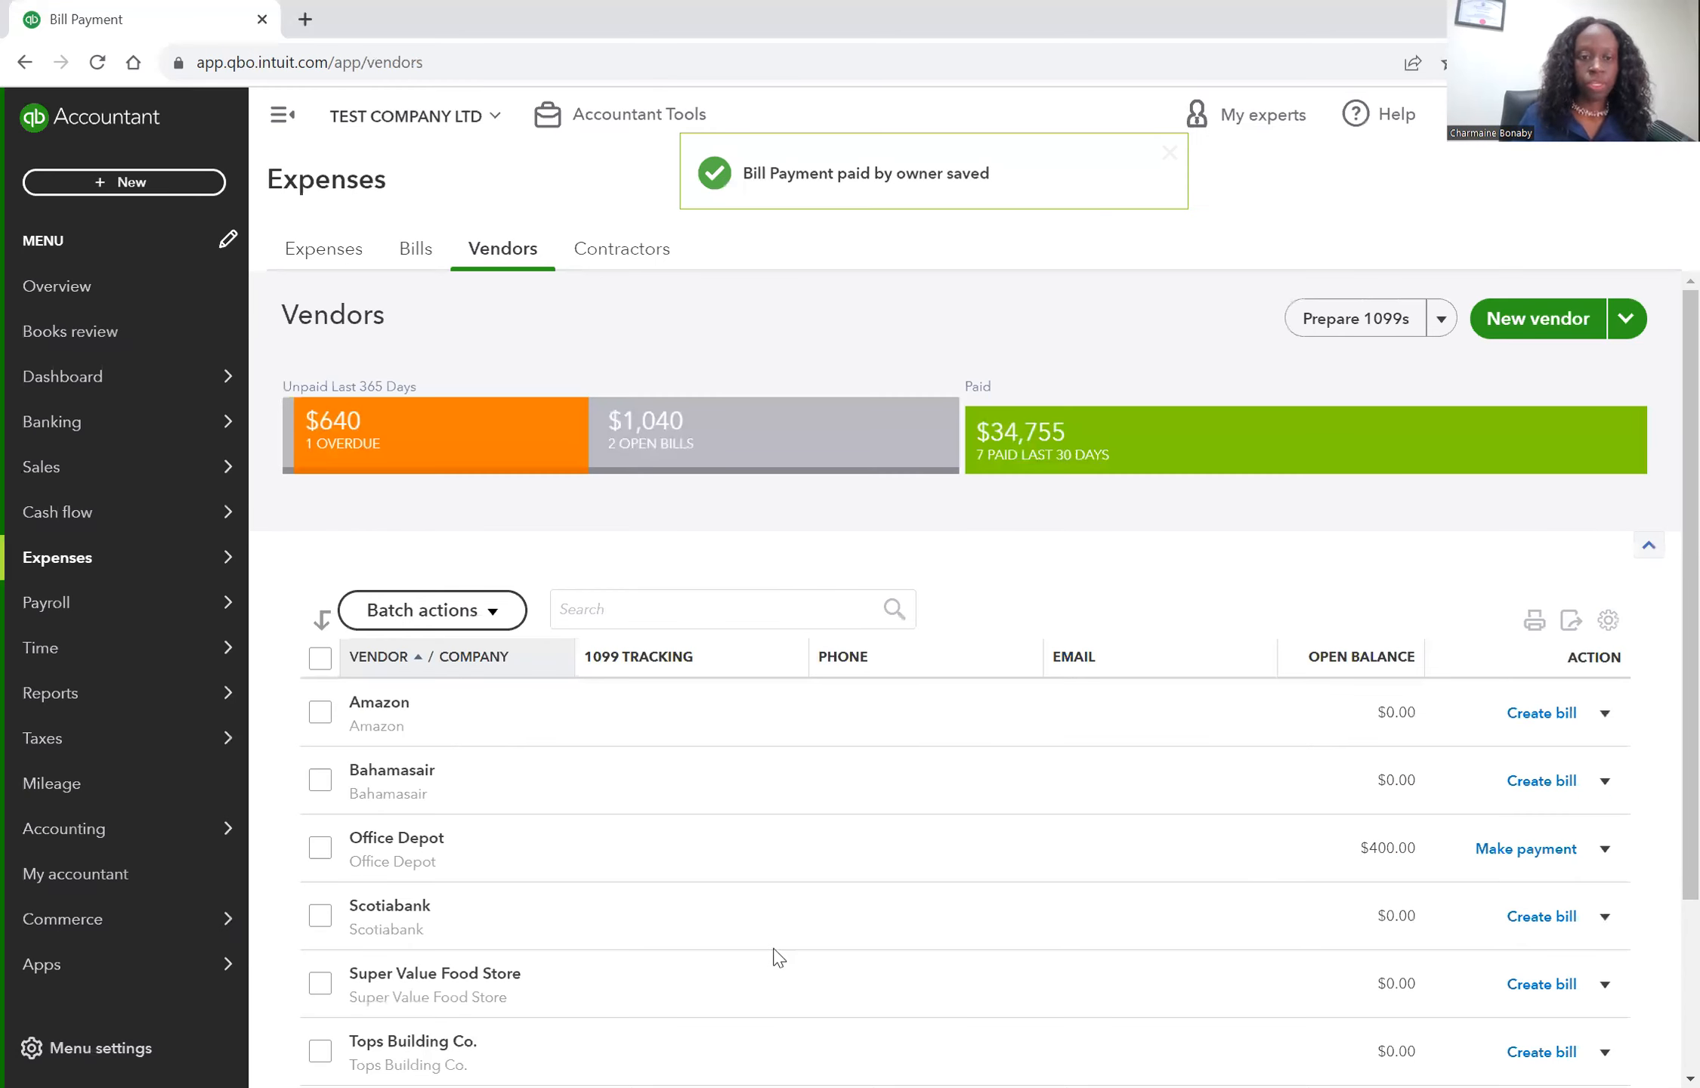
# Open the Balance Sheet report.
pyautogui.scroll(-1, 774, 954)
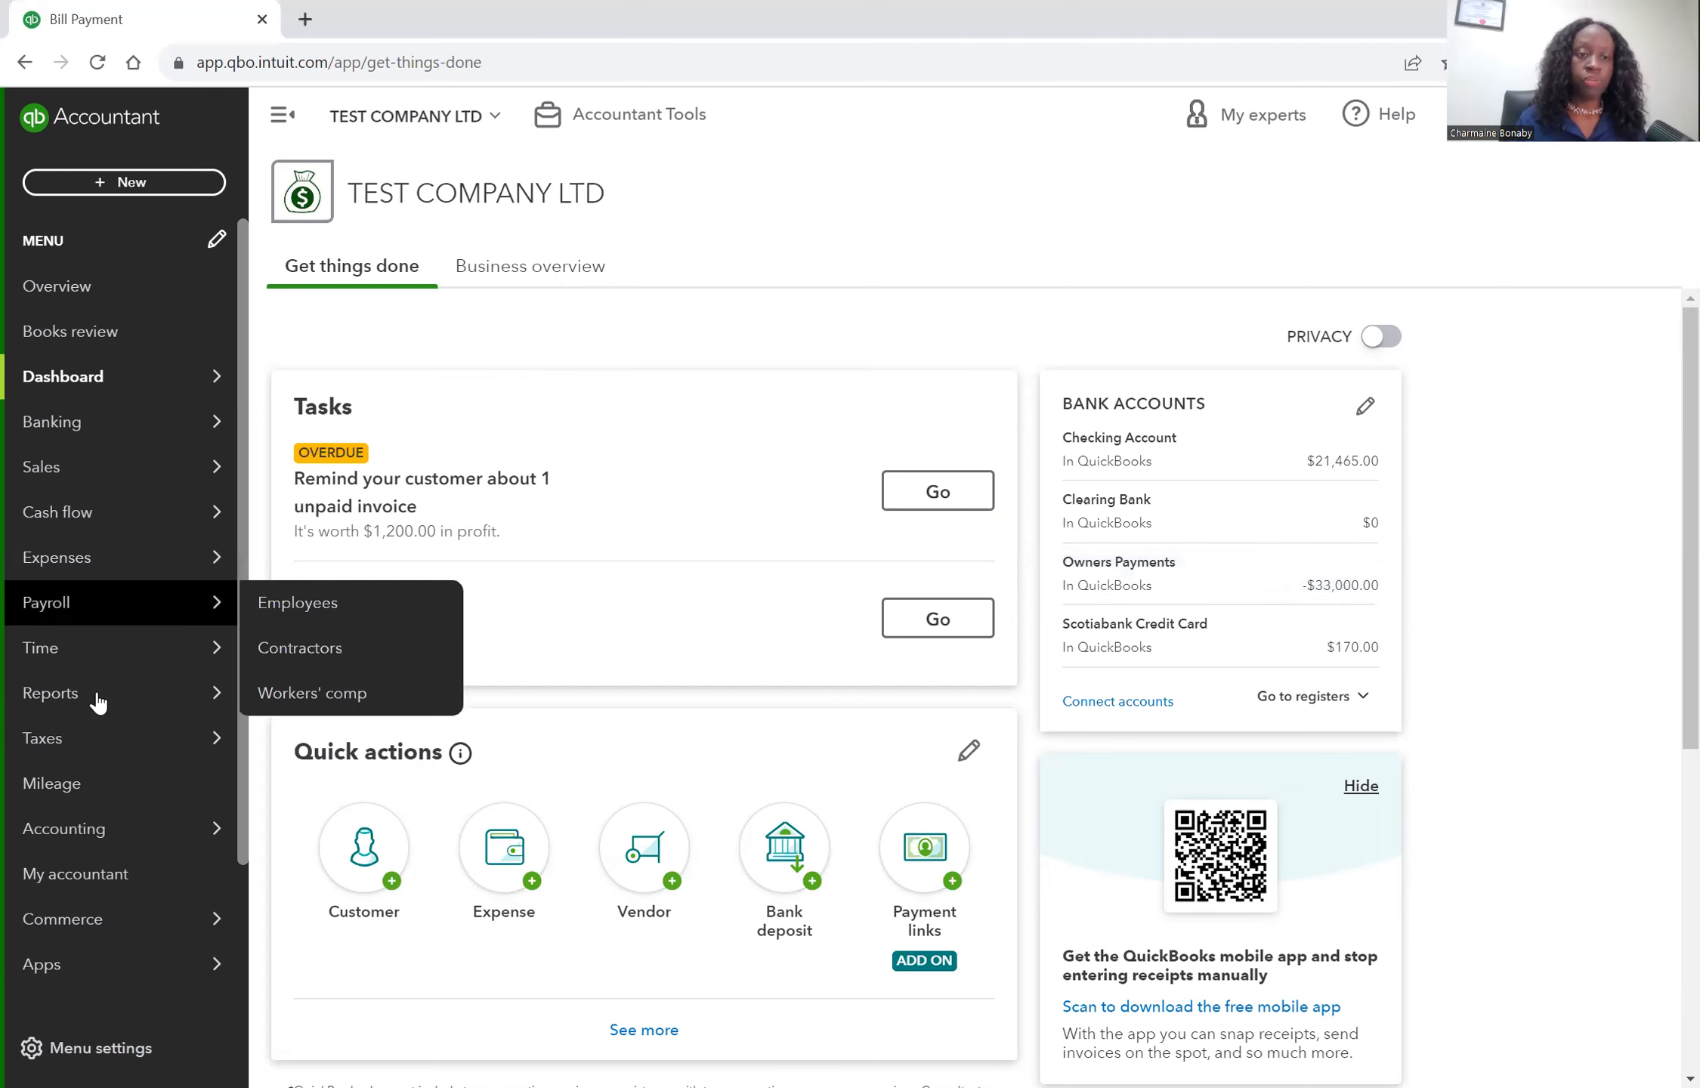
pyautogui.moveTo(279, 699)
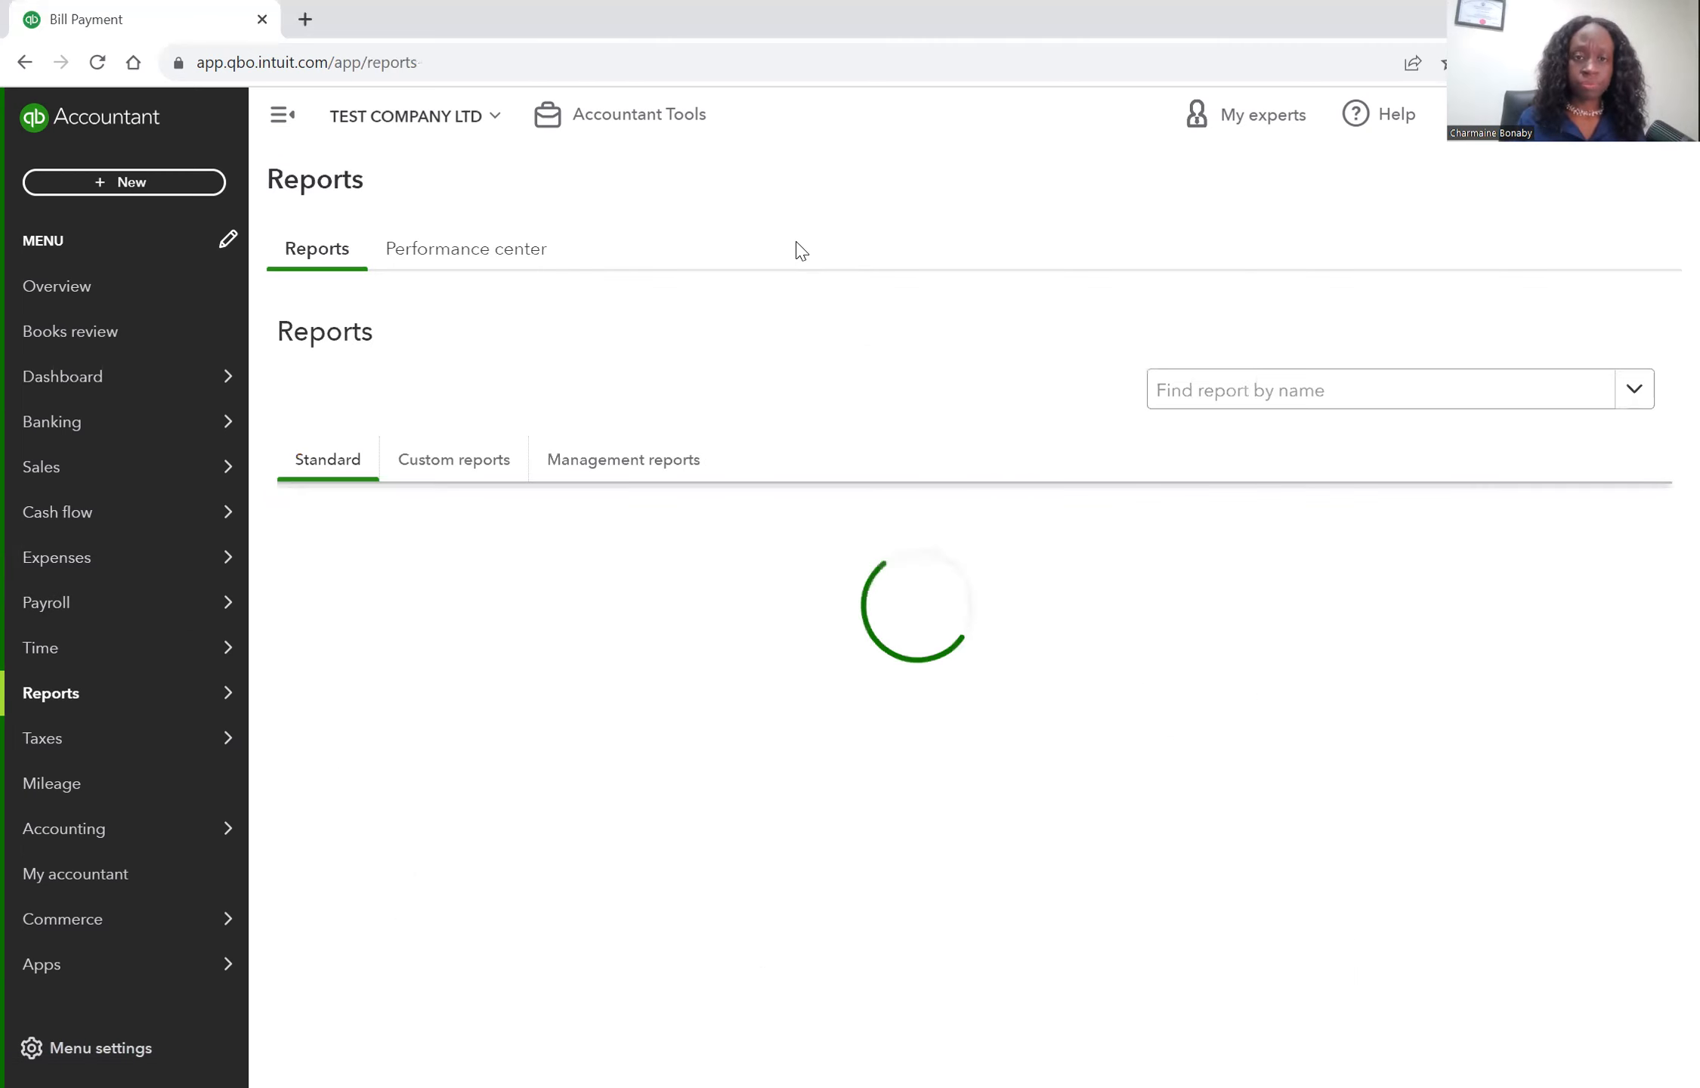
pyautogui.click(427, 674)
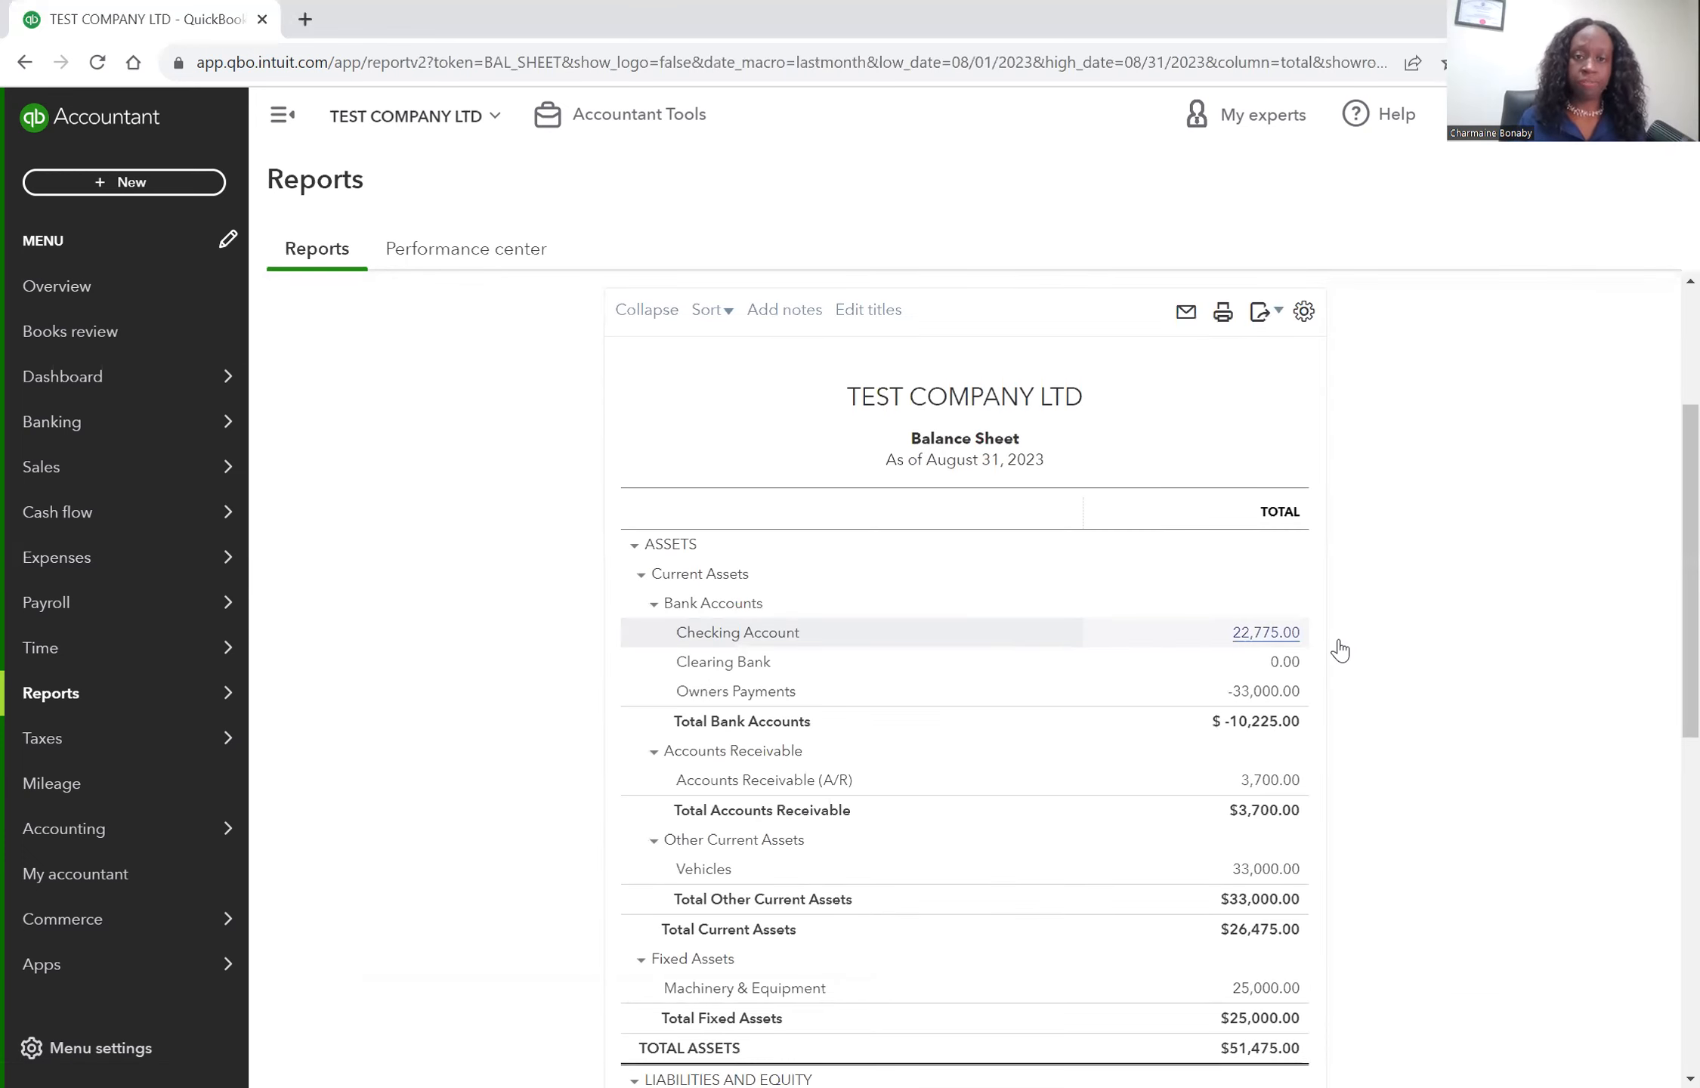
# Rerun the balance sheet for This Year-to-date and review its bank account balances.
pyautogui.click(468, 423)
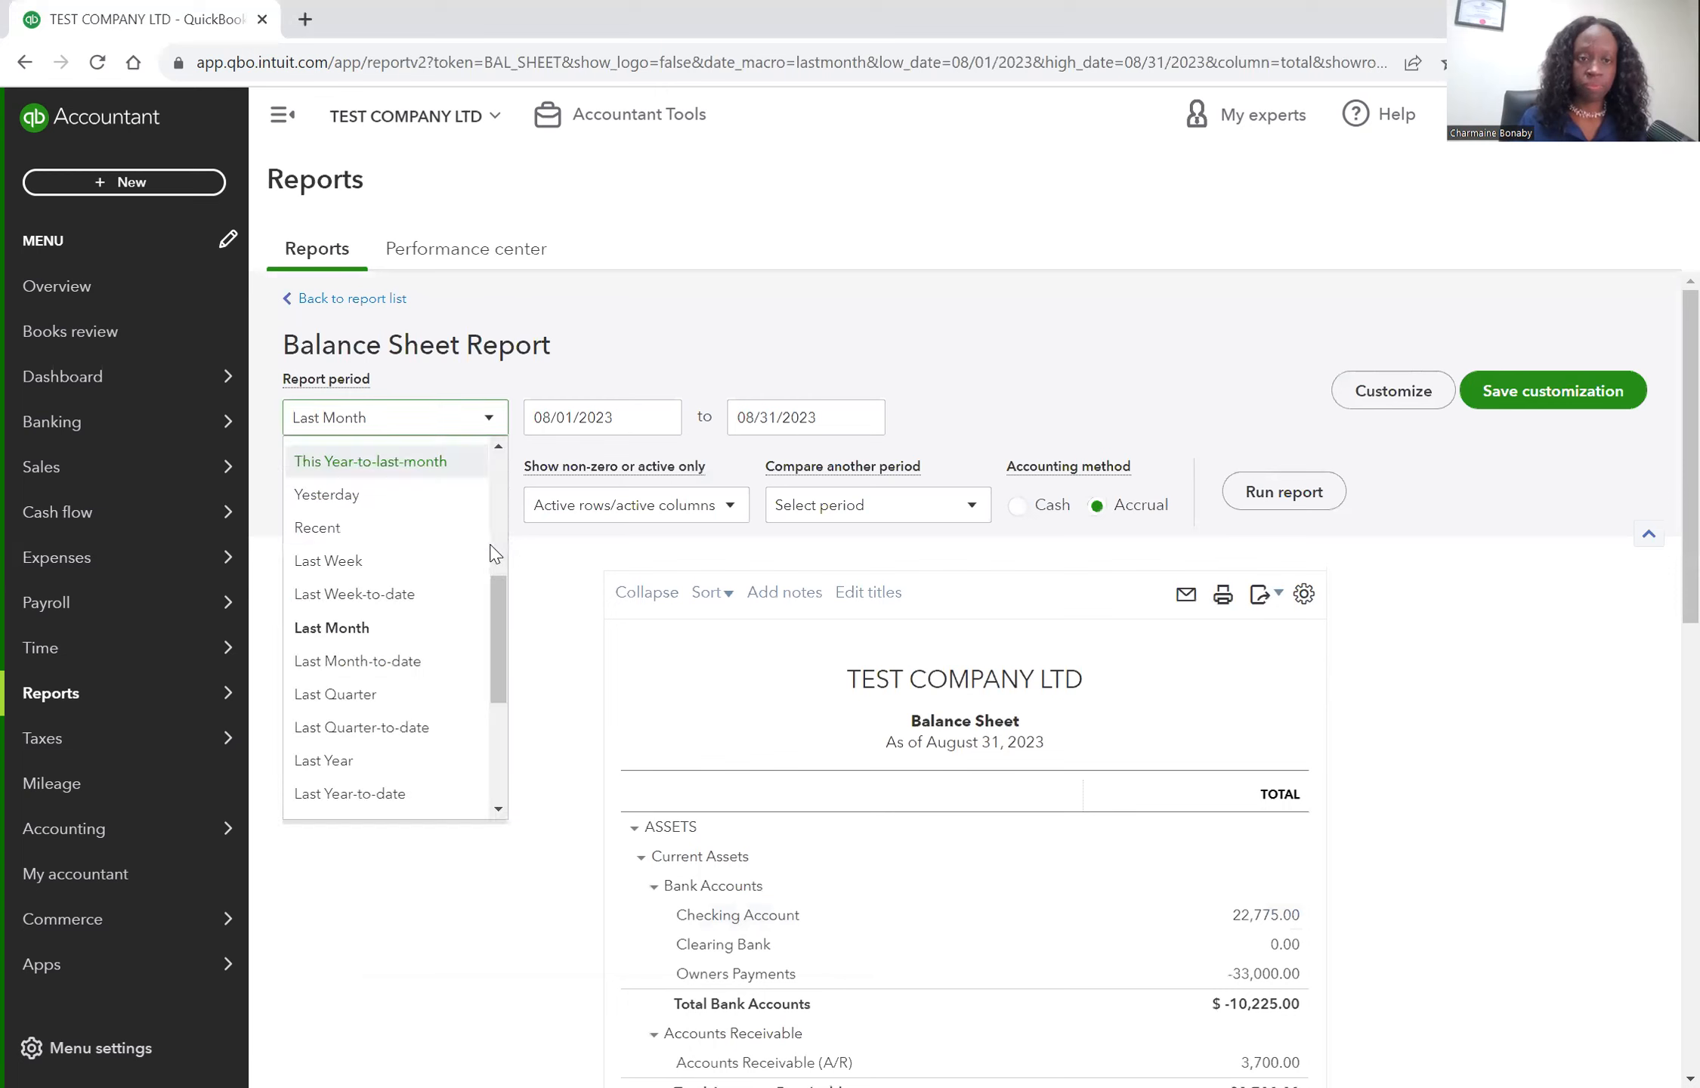
pyautogui.scroll(-1, 493, 558)
pyautogui.scroll(2, 494, 557)
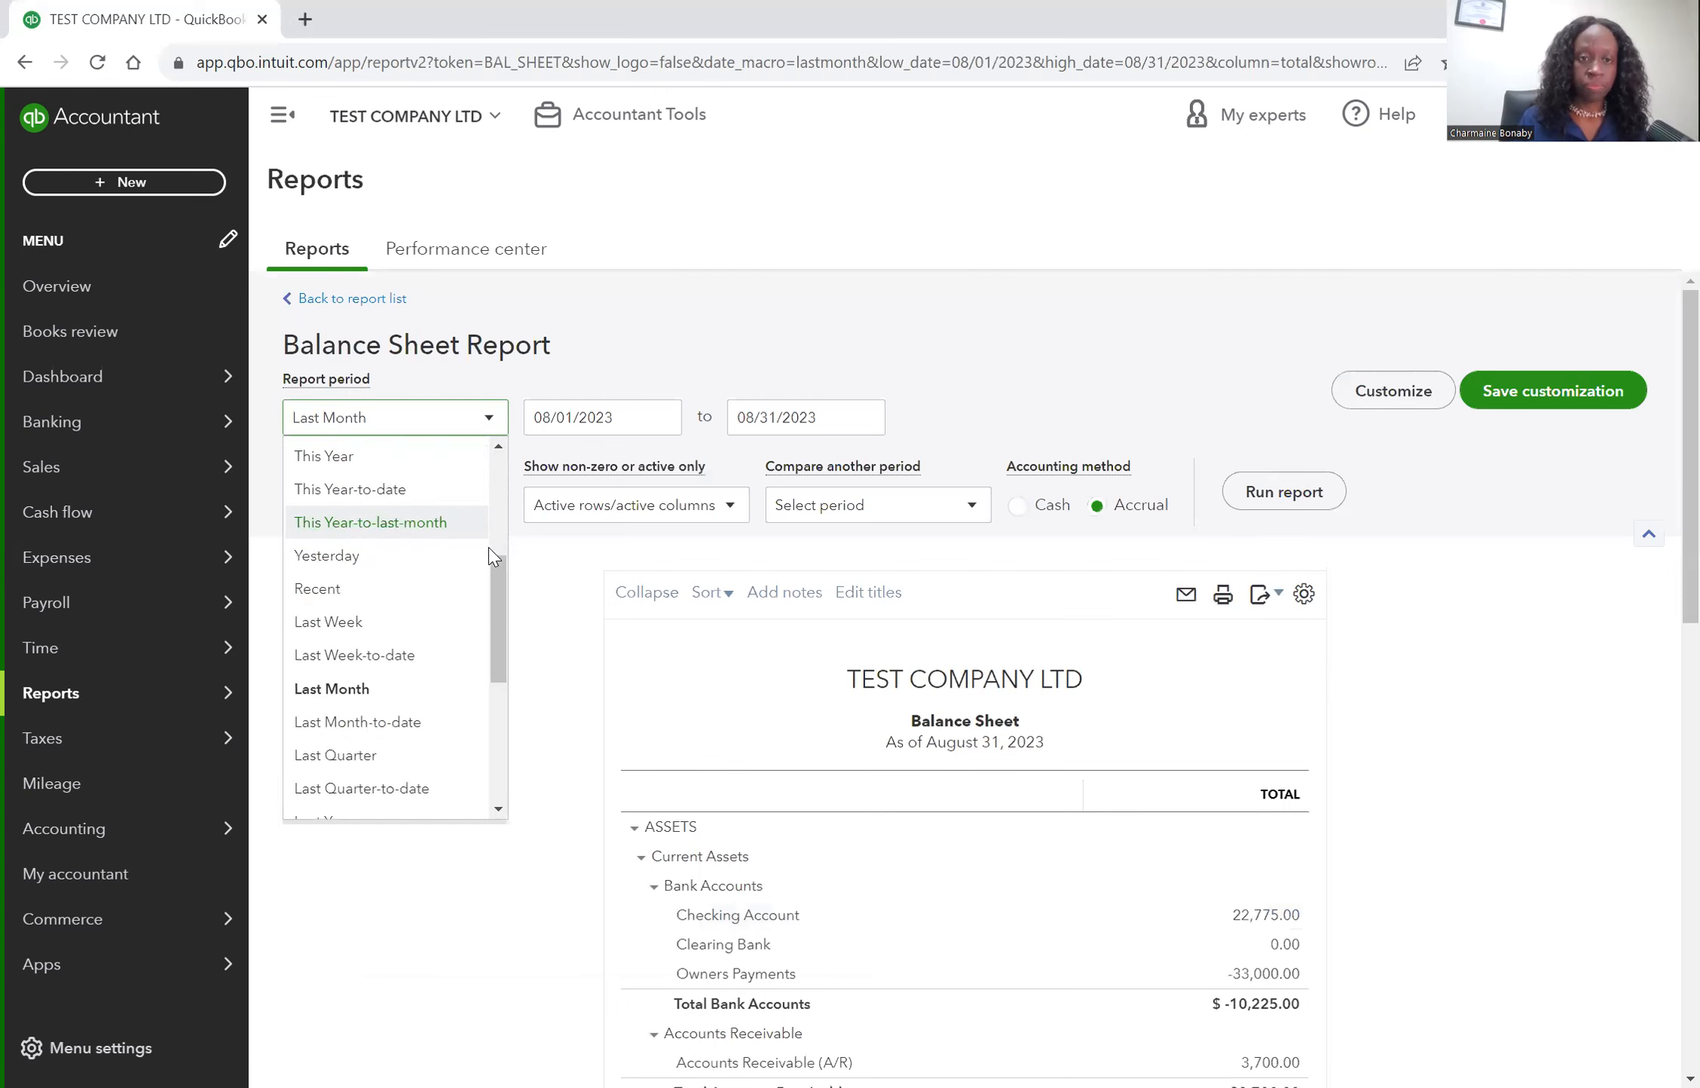
pyautogui.scroll(1, 370, 541)
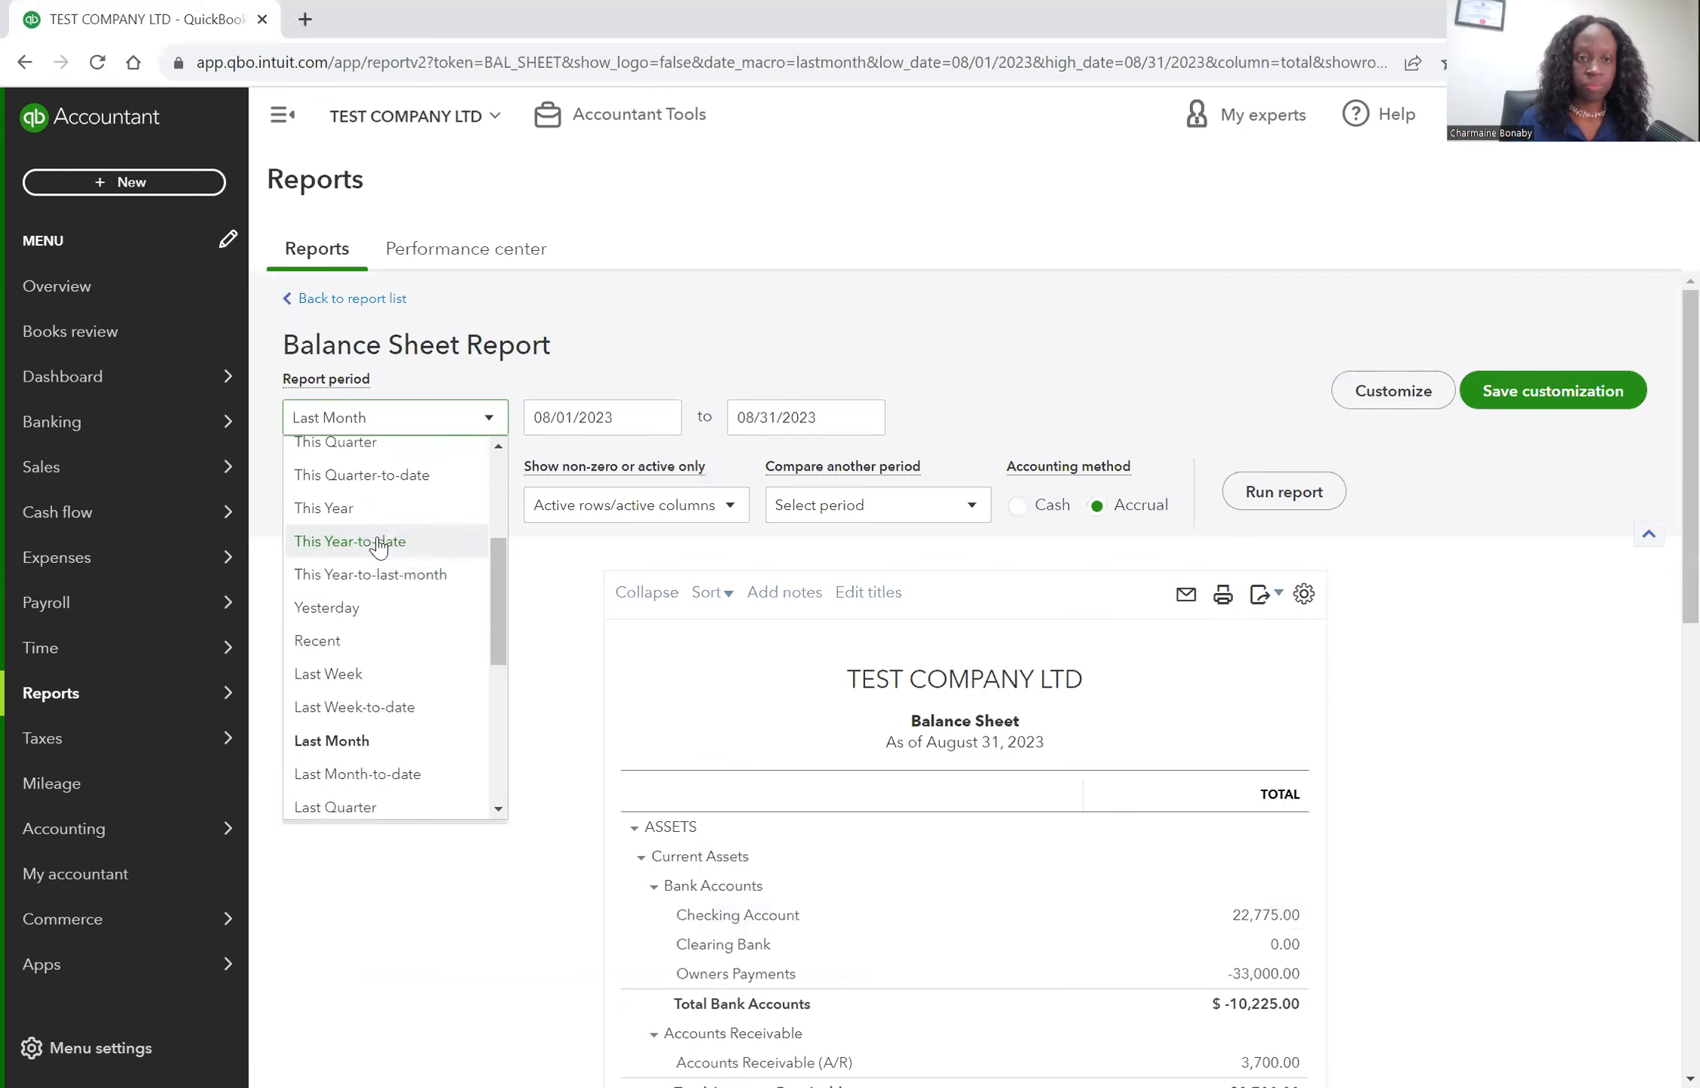
pyautogui.click(1263, 493)
pyautogui.scroll(-5, 1260, 726)
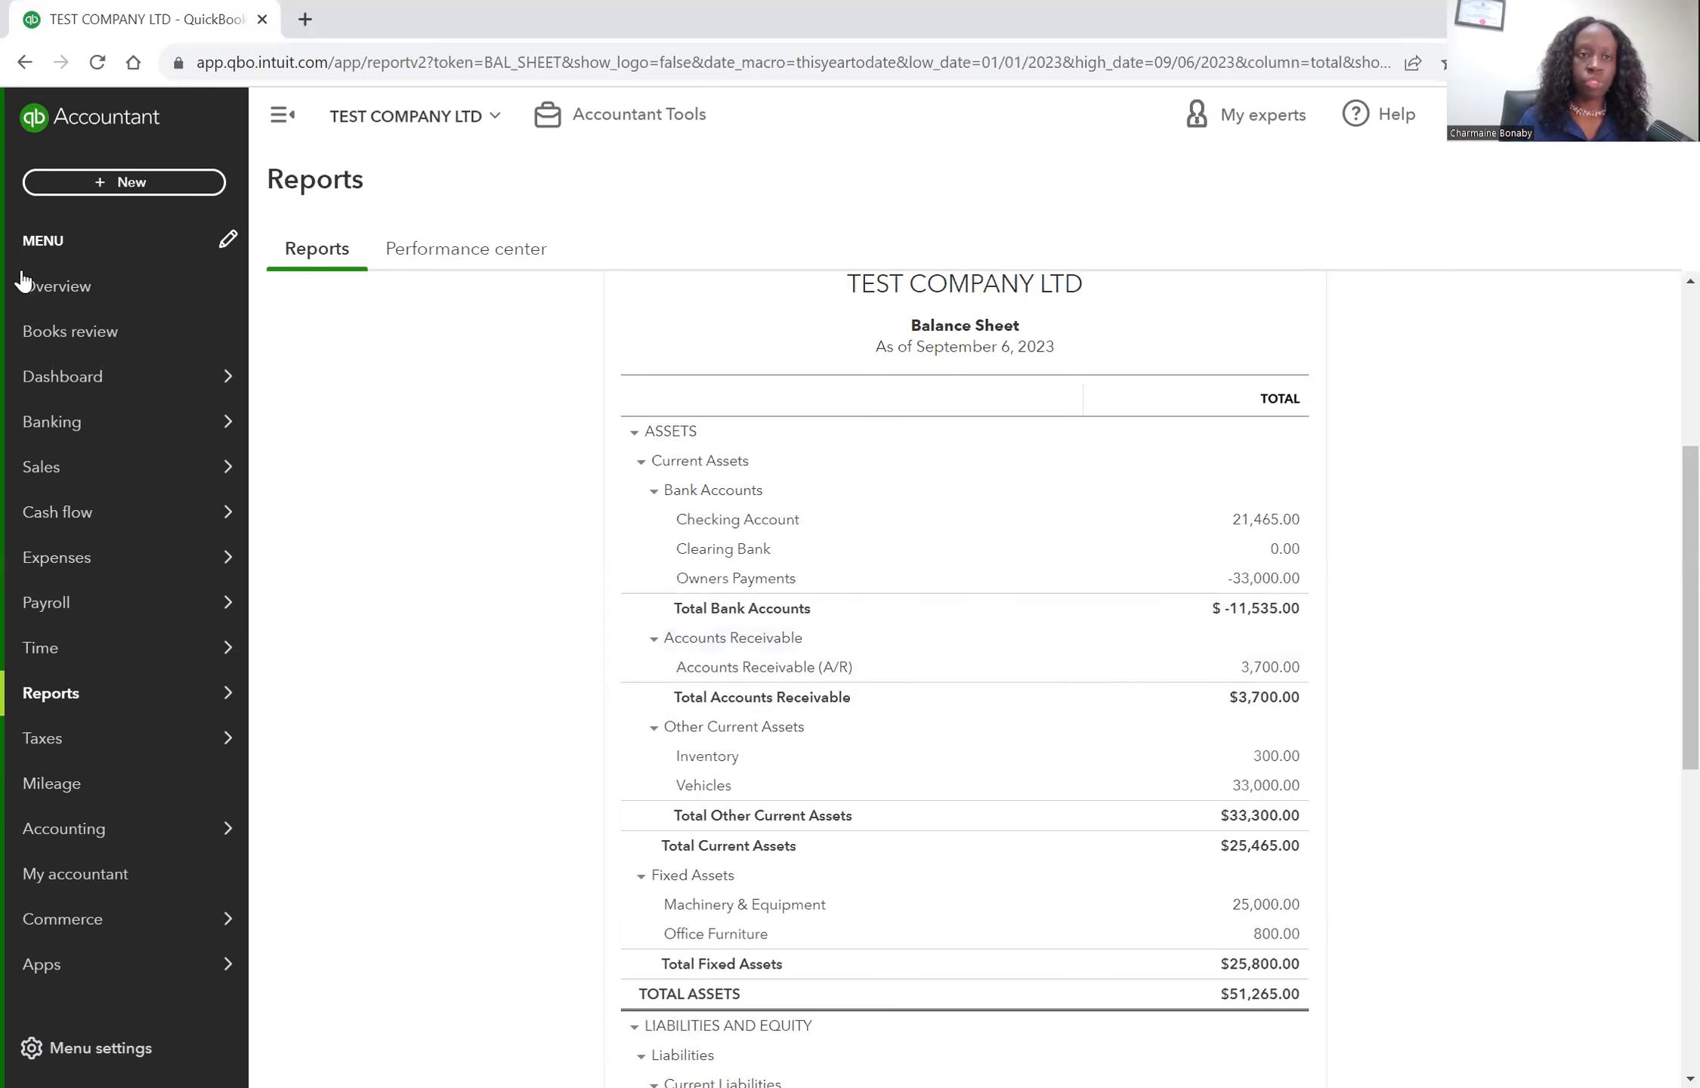
# Start a new bank deposit into the Owners Payments account.
pyautogui.click(129, 188)
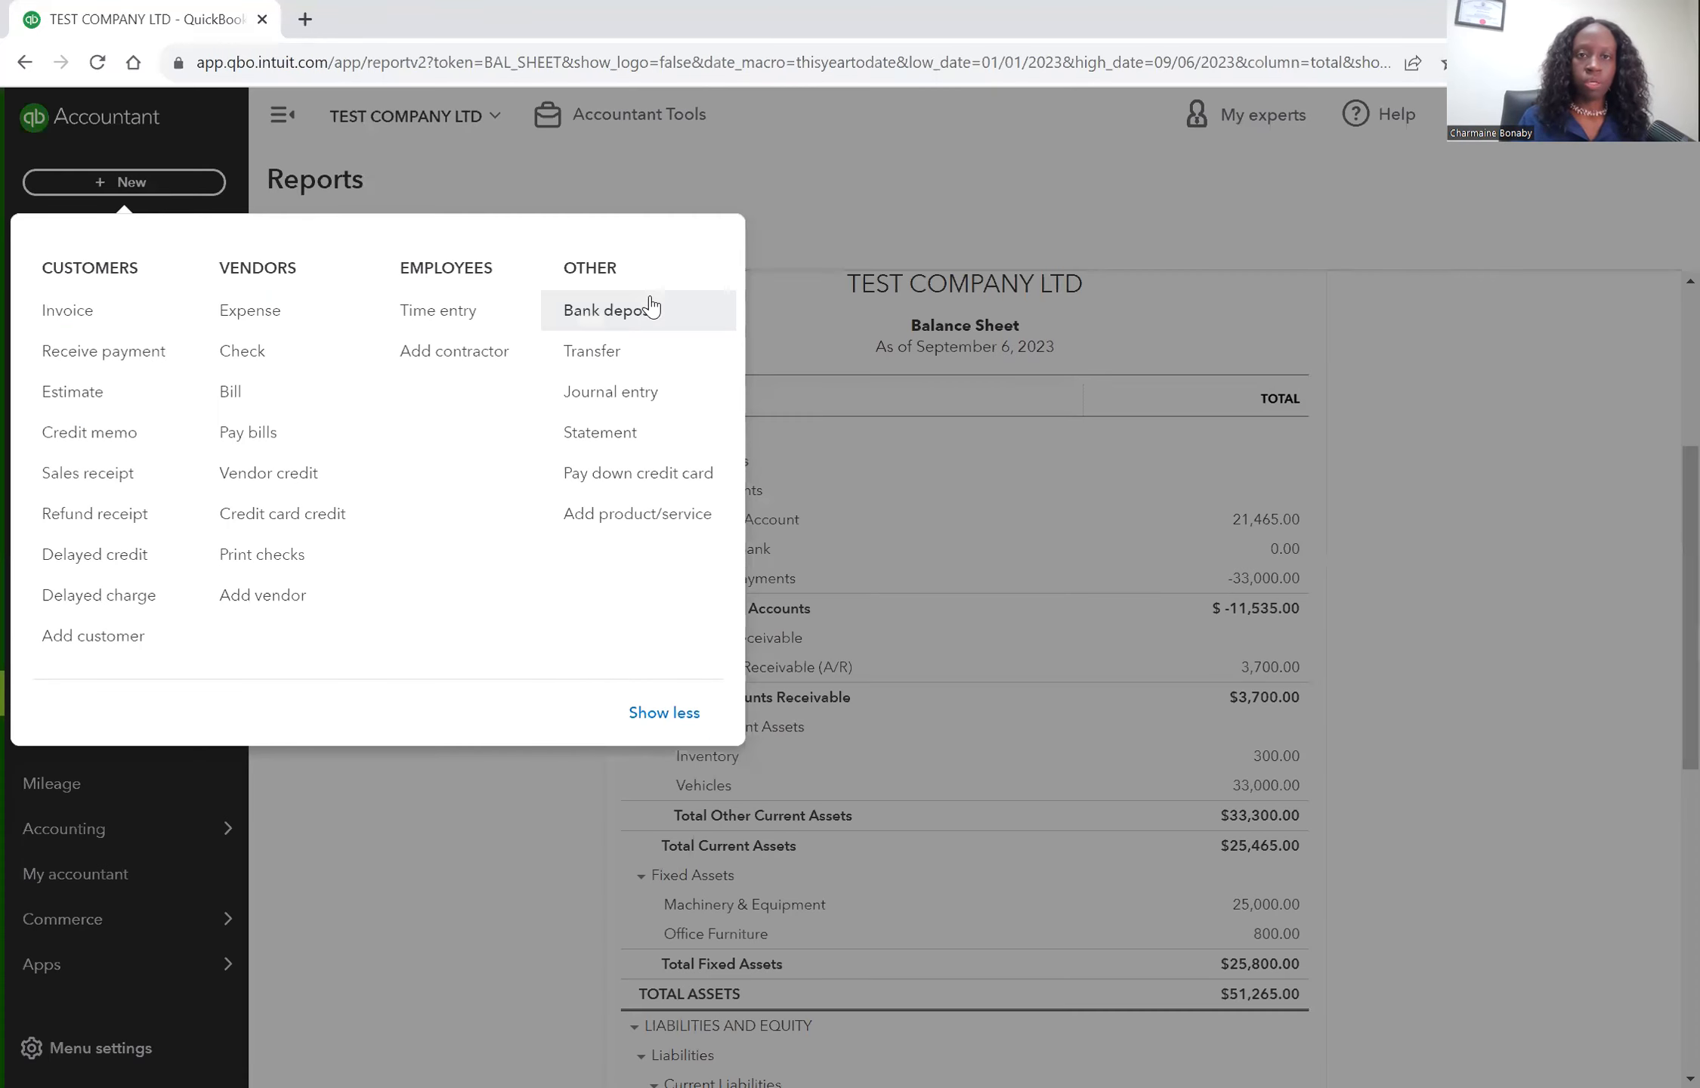
pyautogui.click(651, 321)
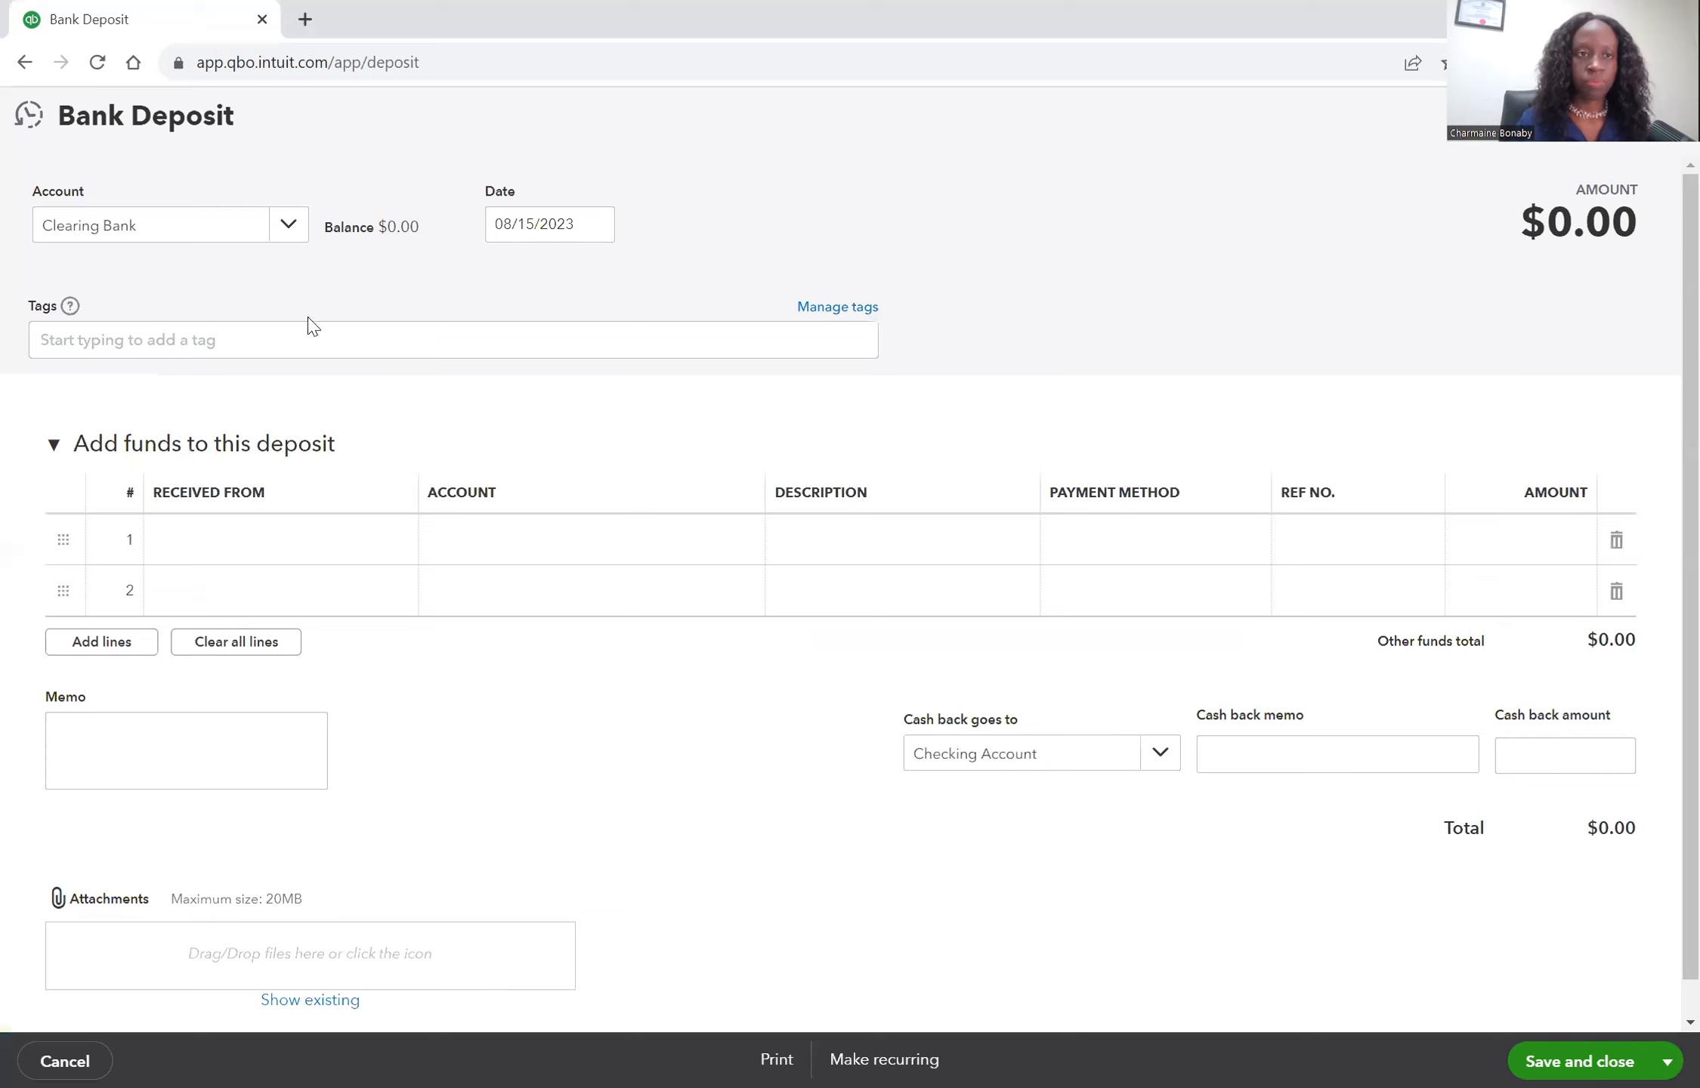
pyautogui.click(280, 229)
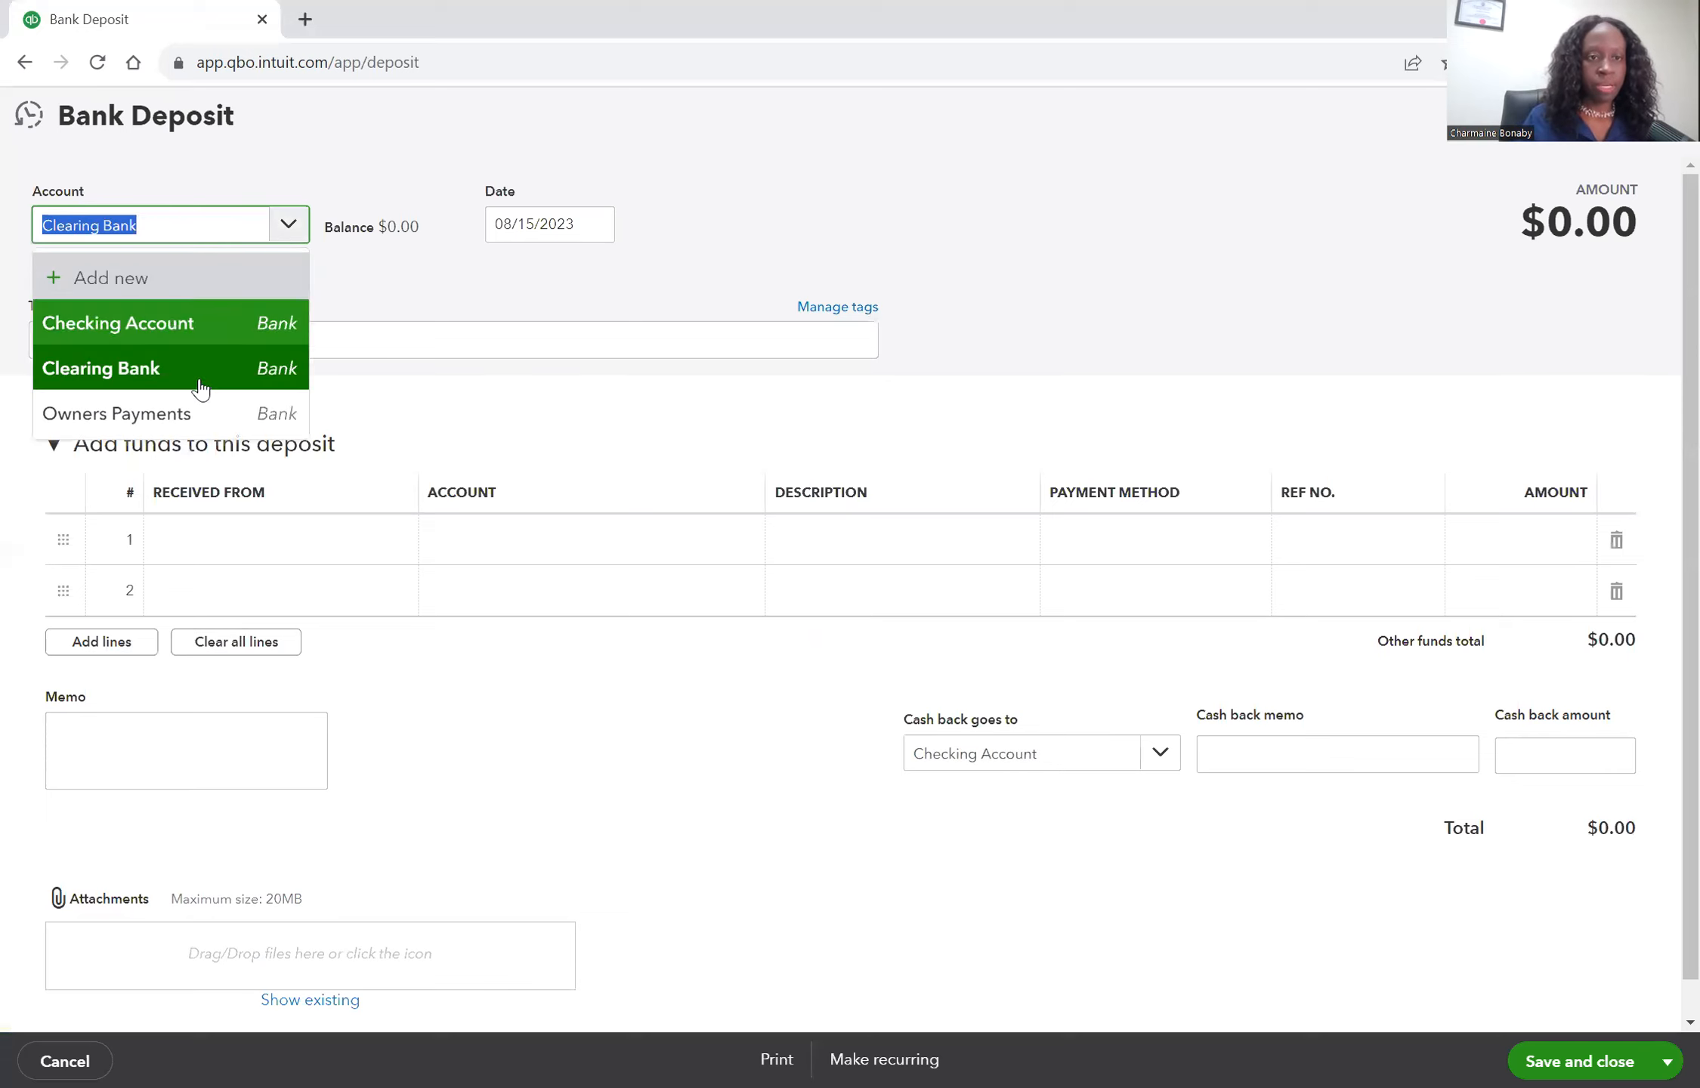
pyautogui.click(203, 414)
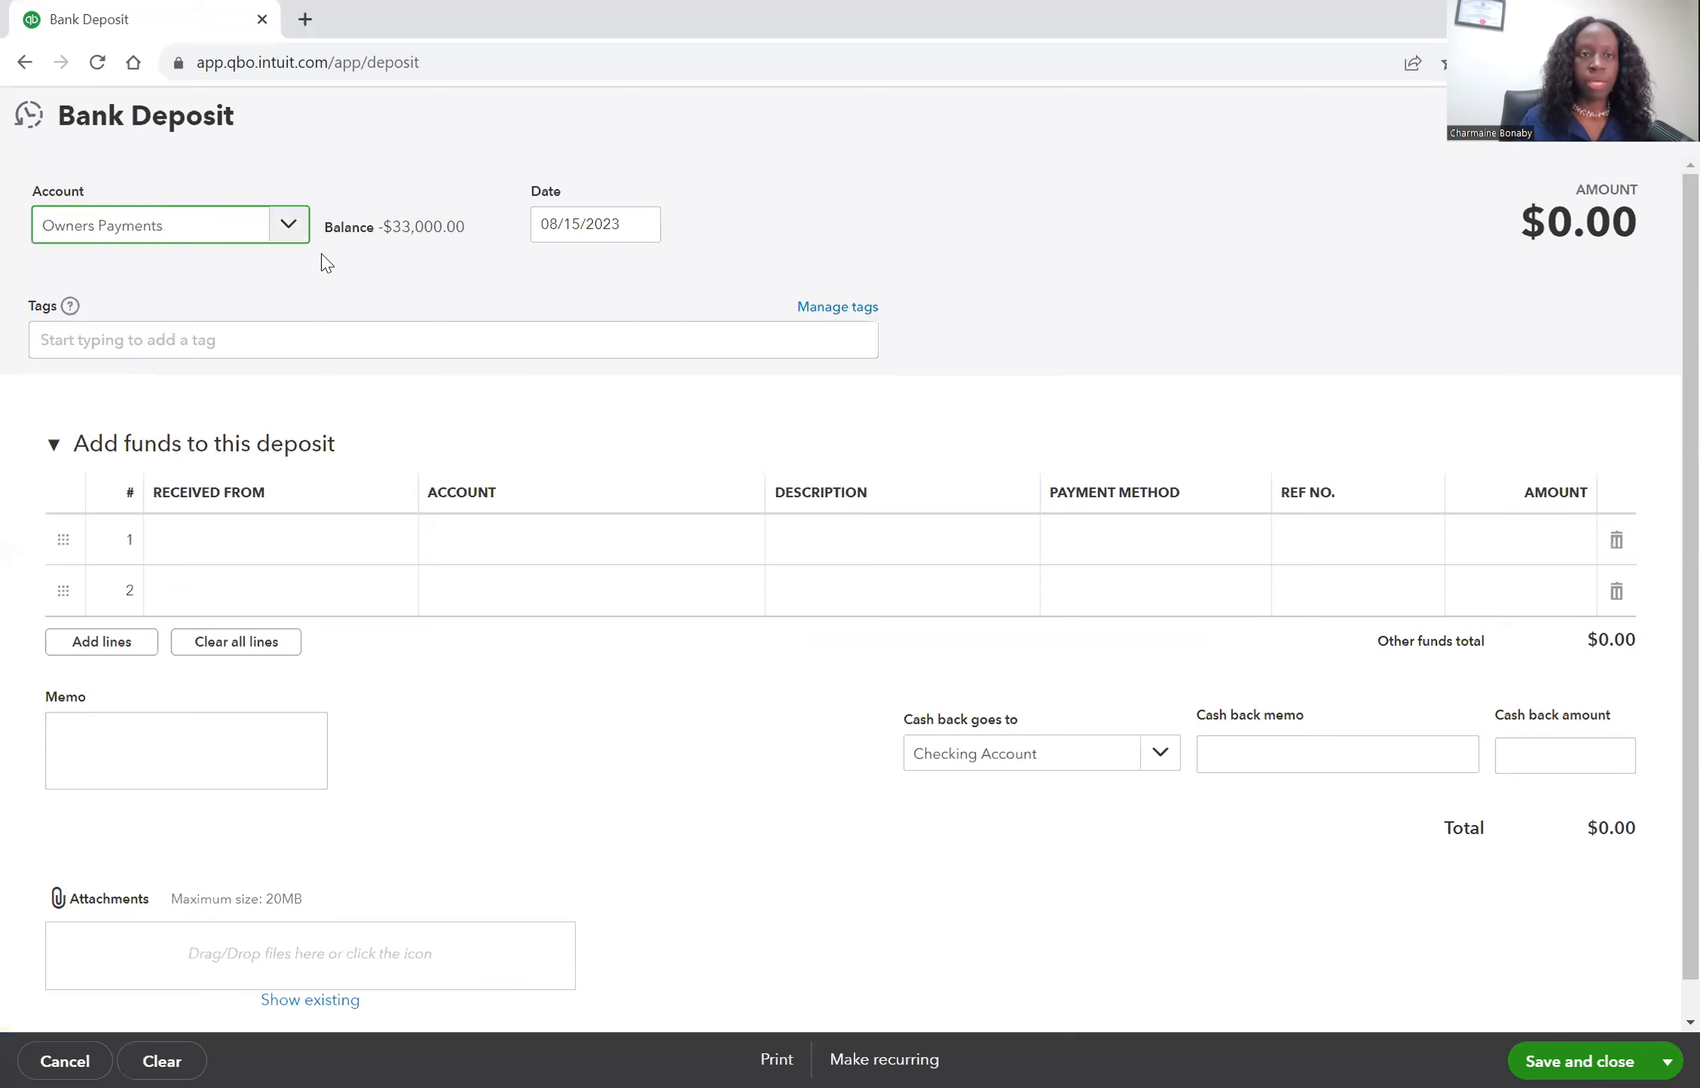
pyautogui.click(280, 236)
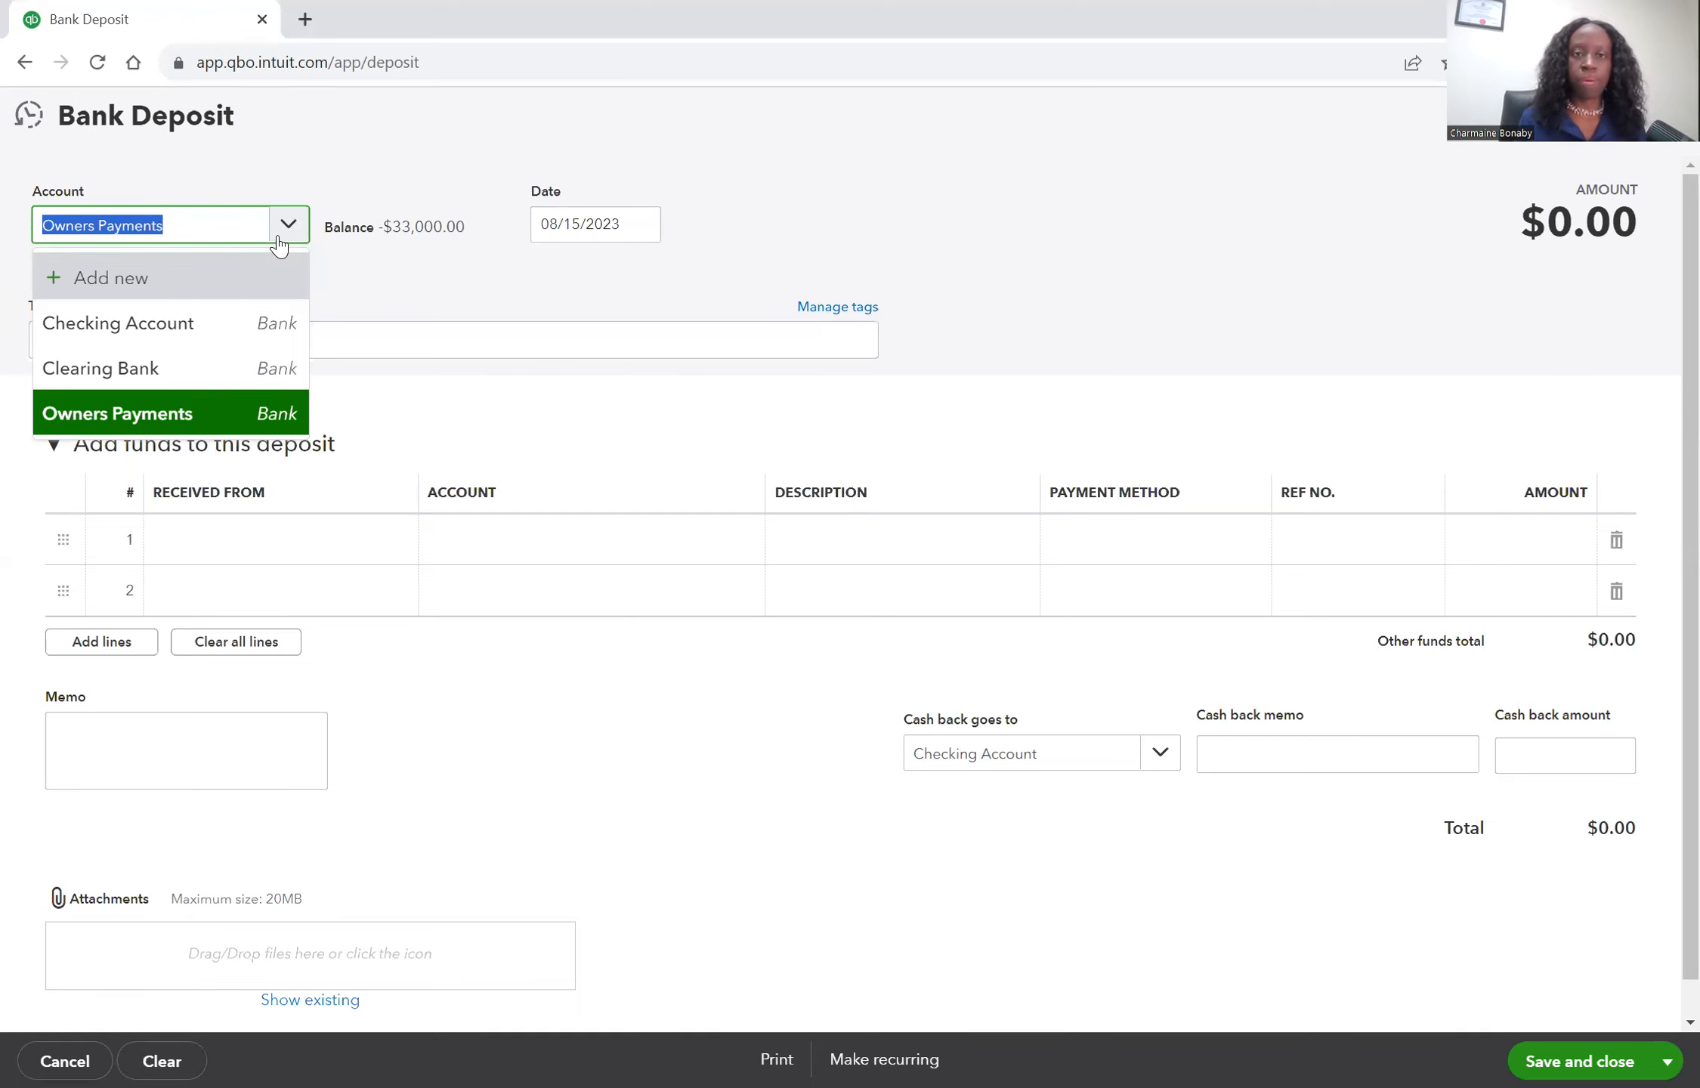
pyautogui.click(221, 414)
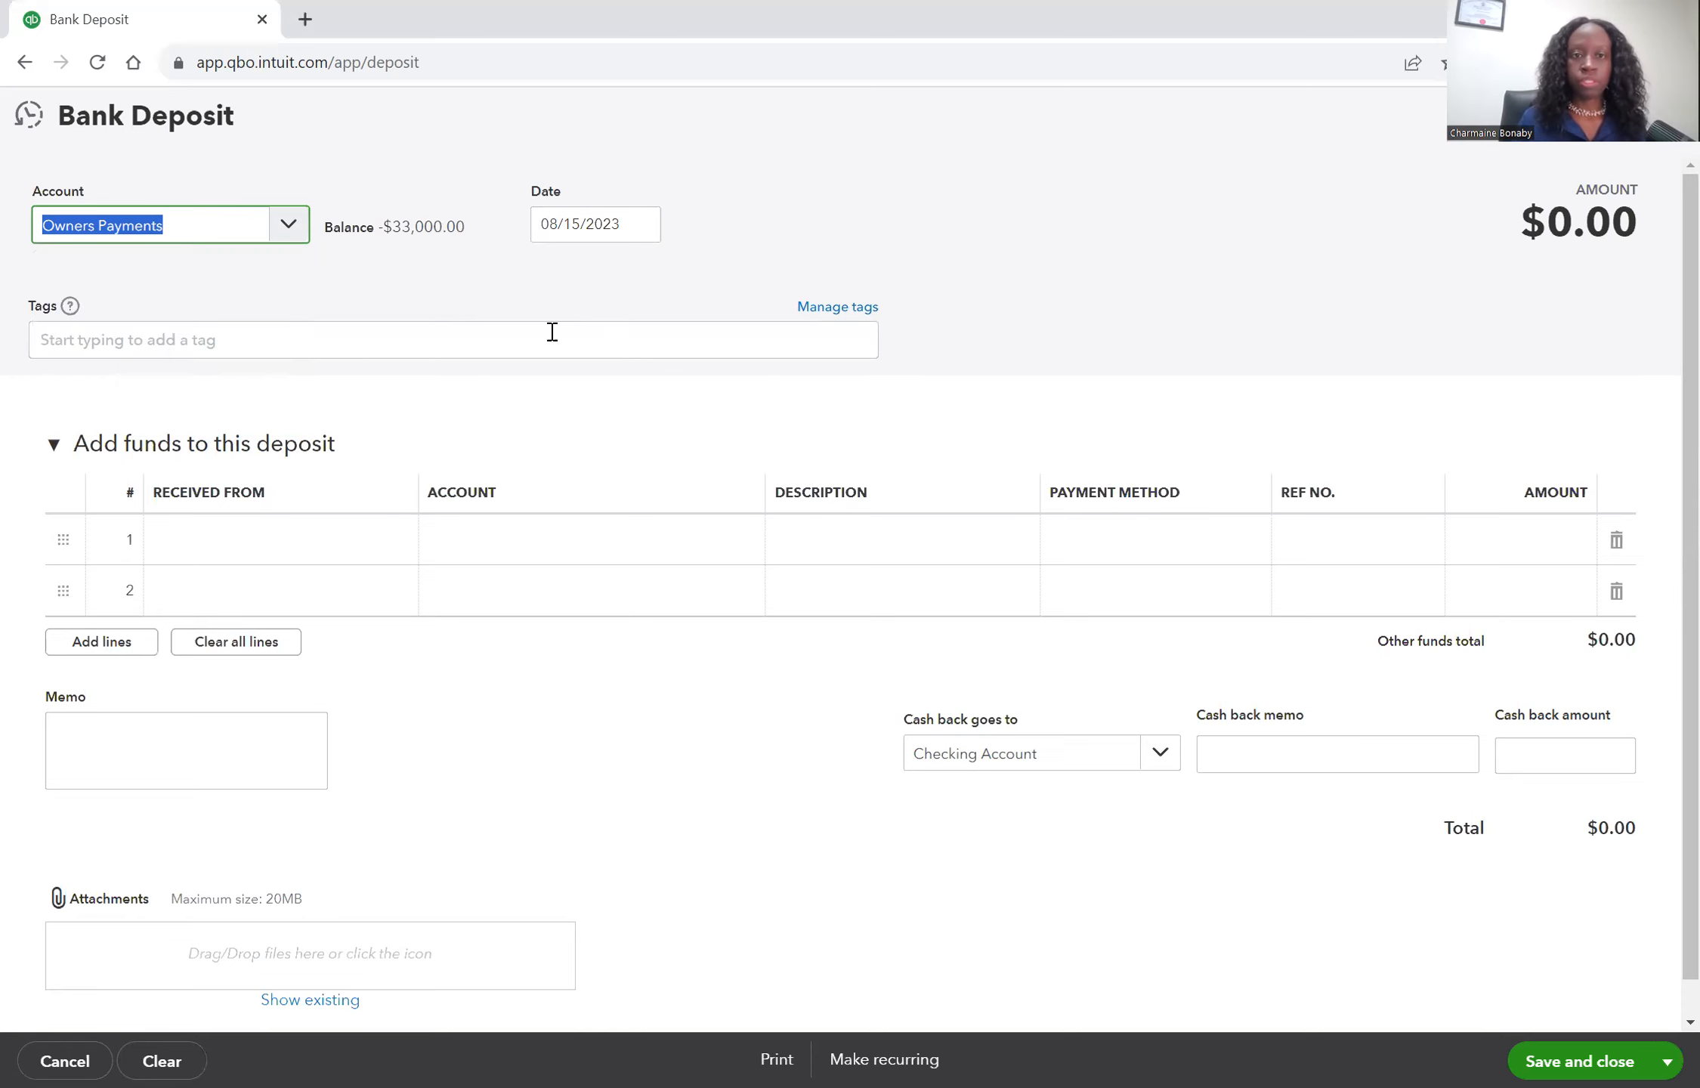
# Set the deposit's first line account to Owners Contribution.
pyautogui.click(457, 550)
pyautogui.write('own')
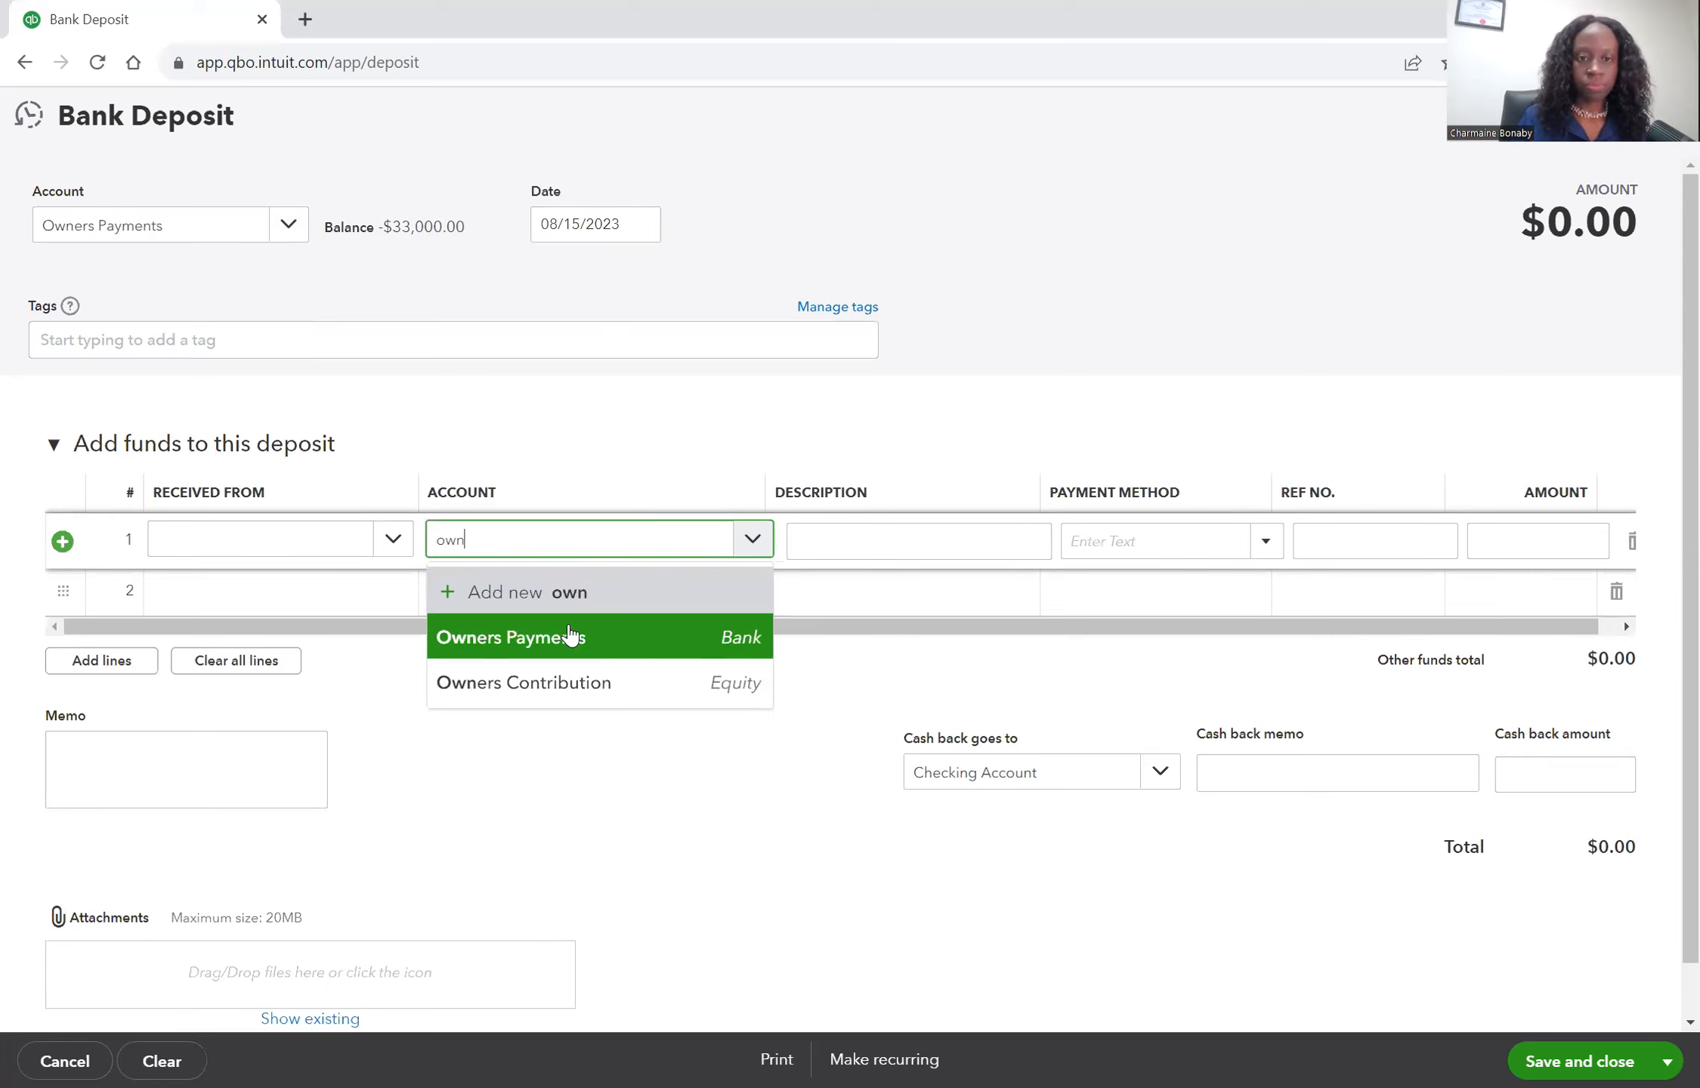
pyautogui.click(595, 683)
# Describe the first deposit line as "owners paid for Dodge Ram truck 08/15".
pyautogui.click(827, 538)
pyautogui.write('ow')
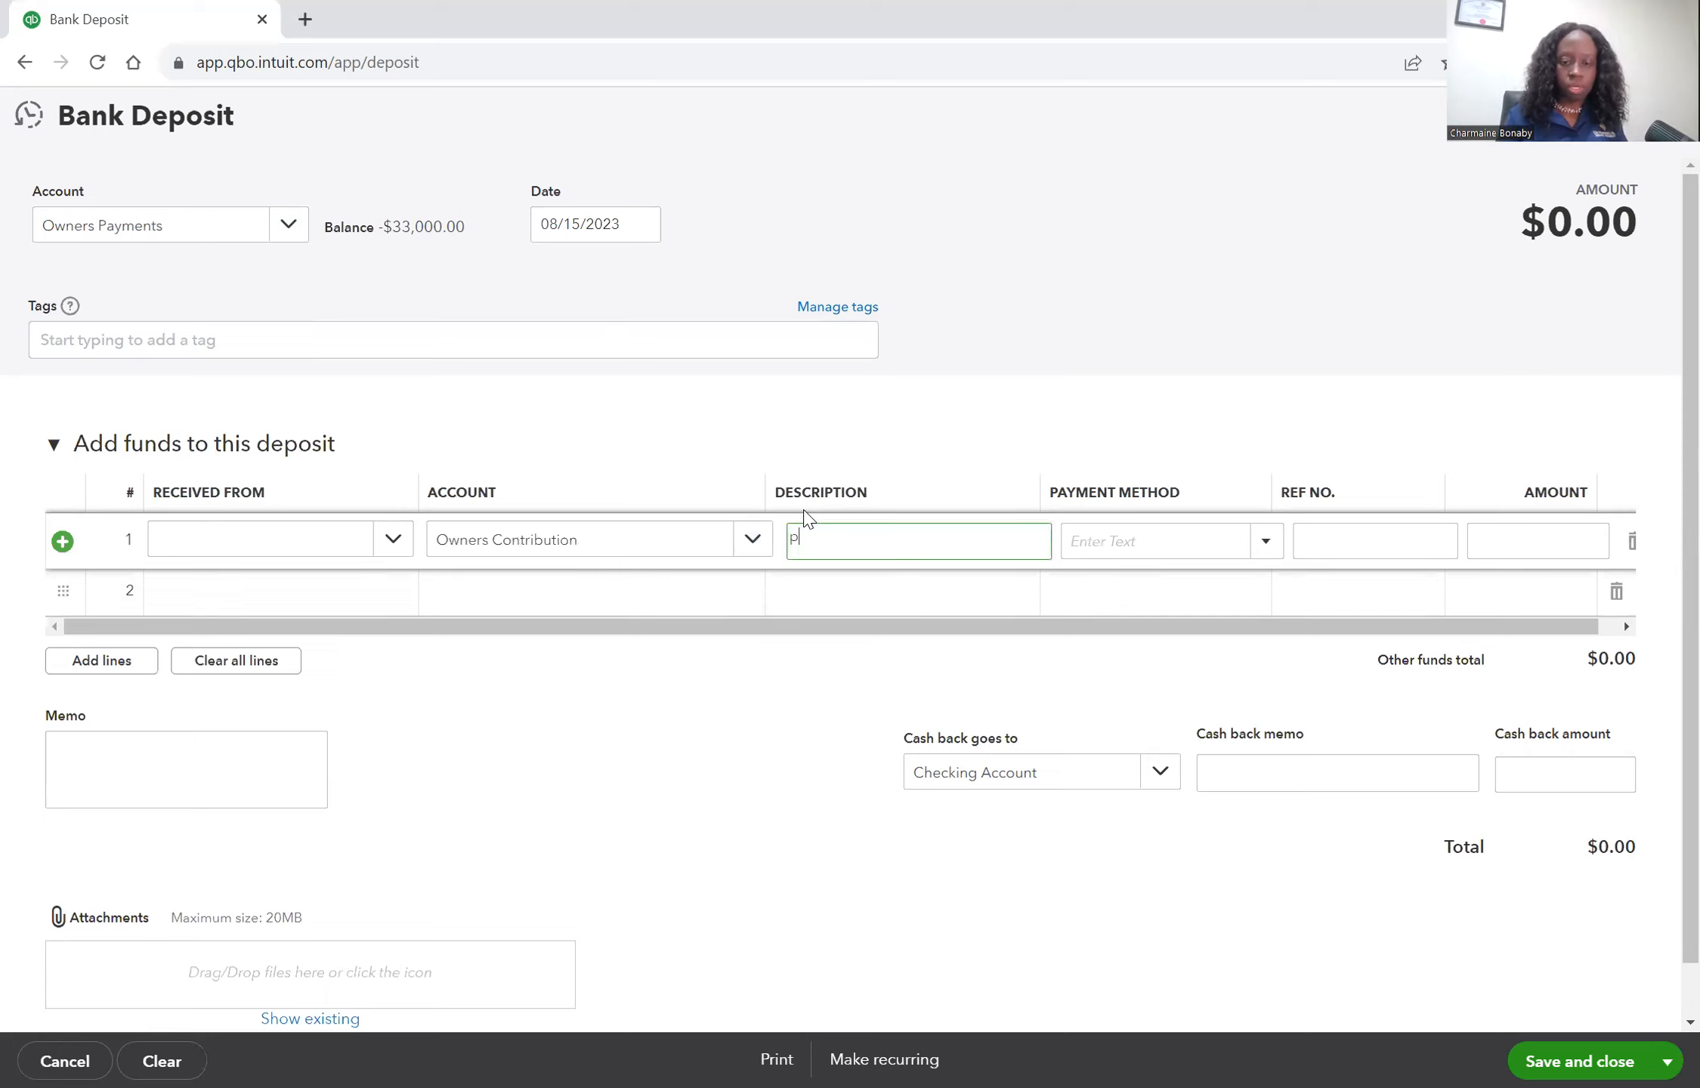
pyautogui.press('BackSpace')
pyautogui.press('BackSpace')
pyautogui.write('owne')
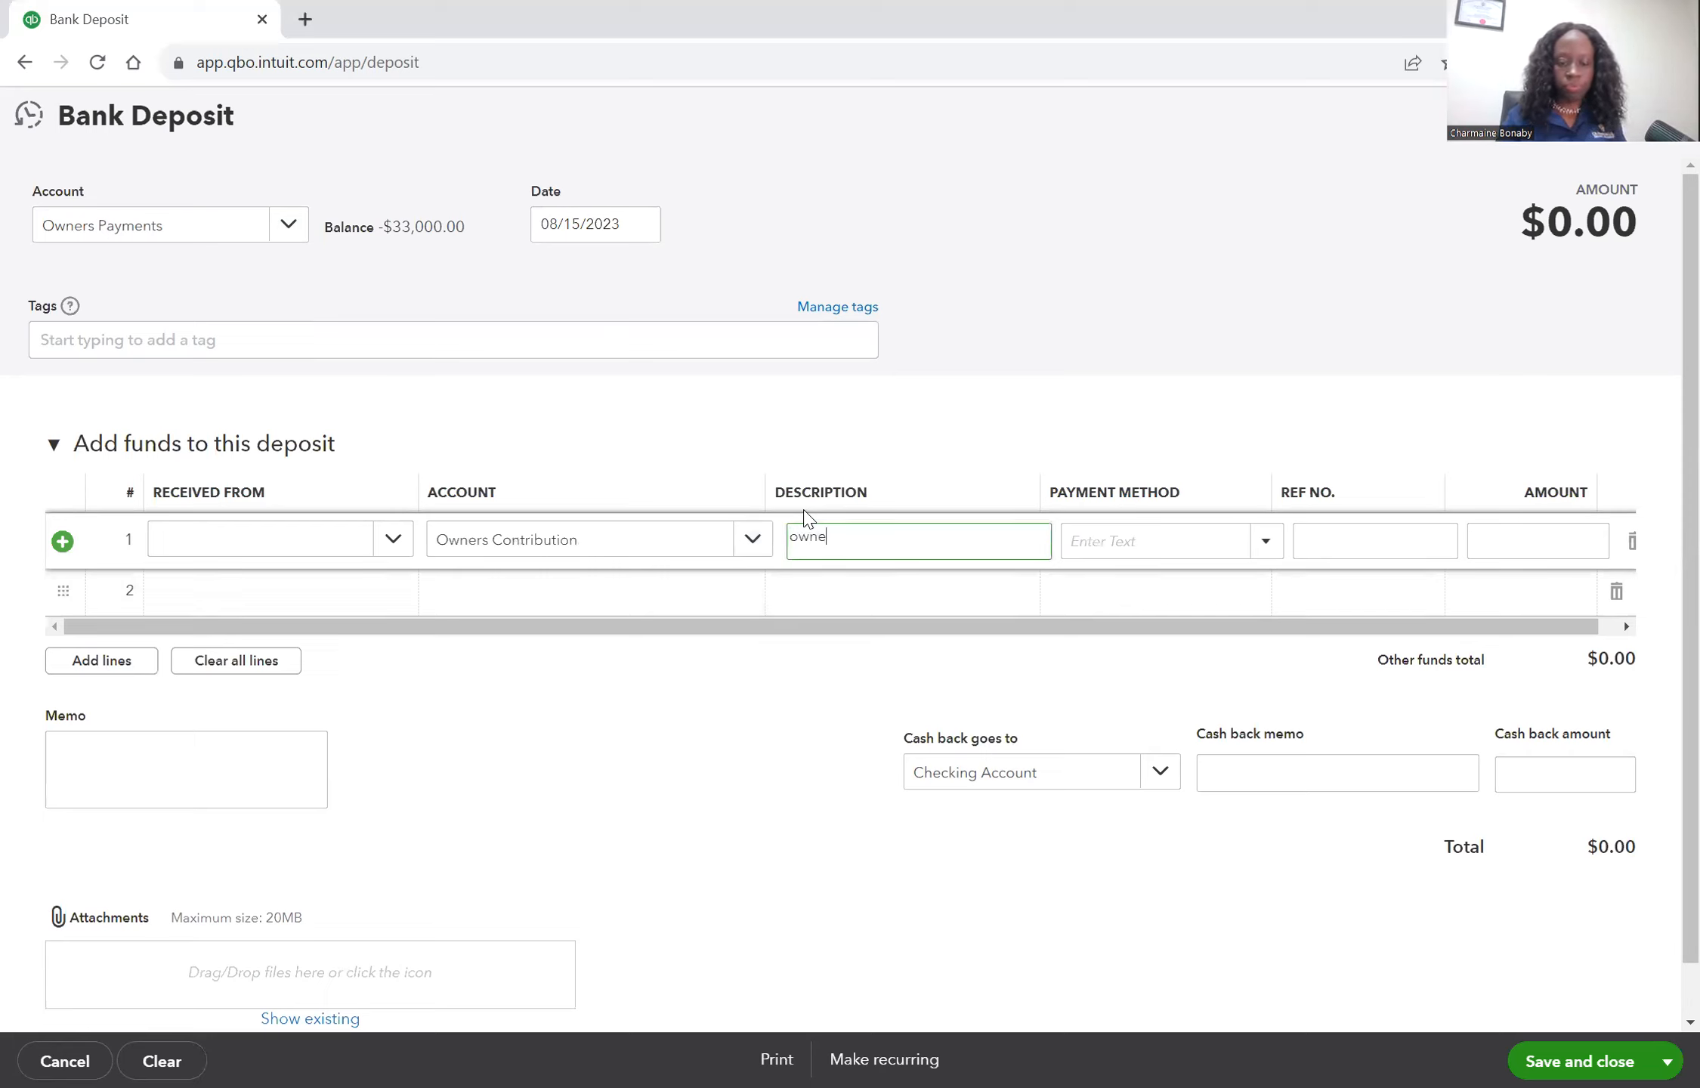
pyautogui.write('rs paid for D')
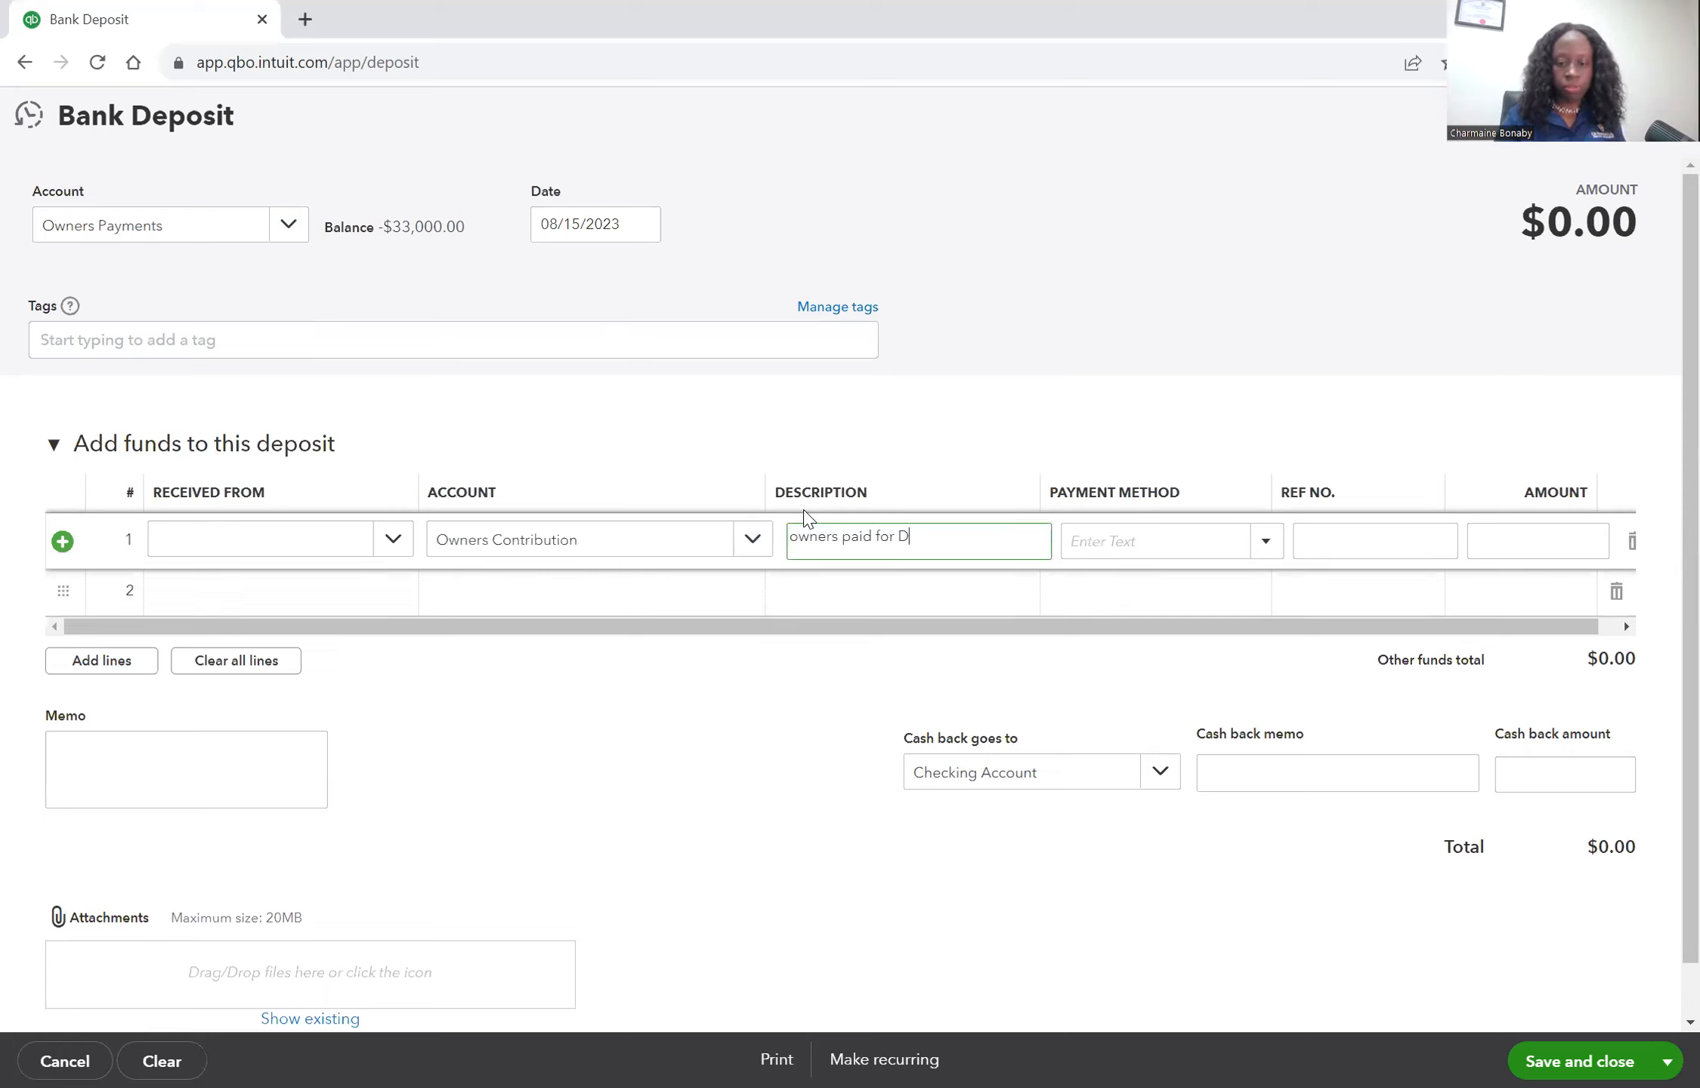
pyautogui.write('o')
pyautogui.write('dge')
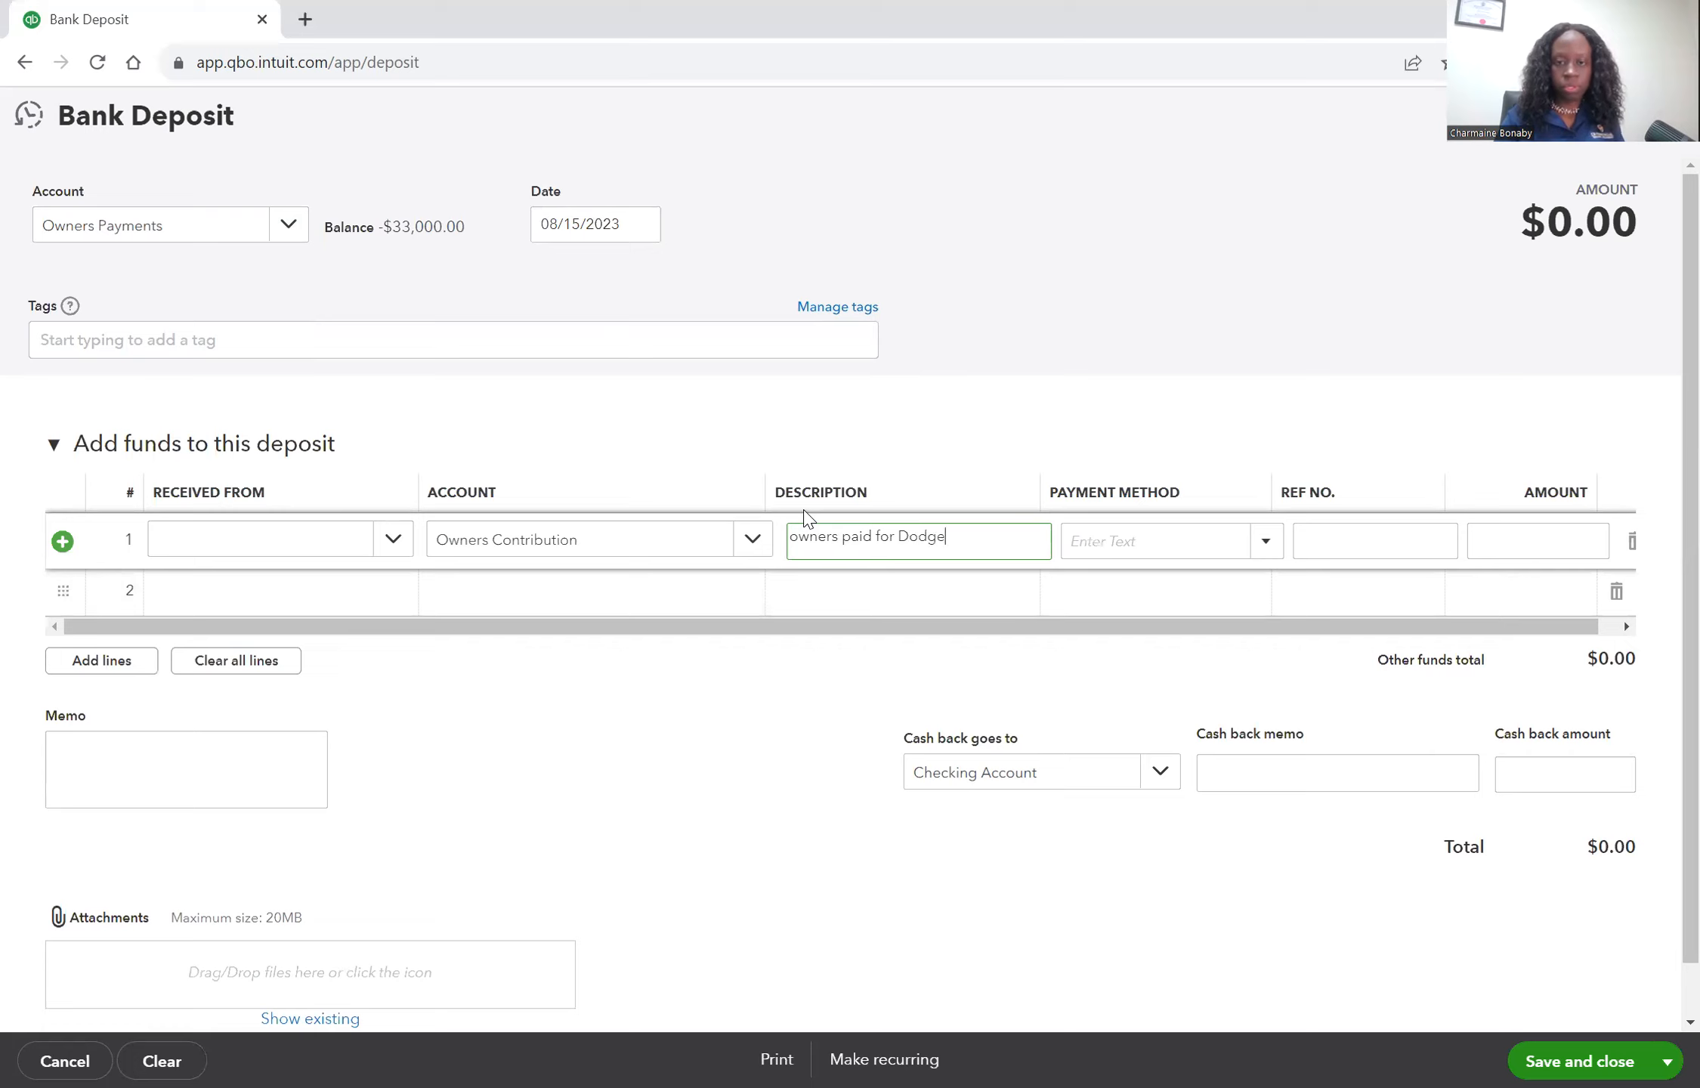
pyautogui.write(' Ram truck 08/15')
# Enter 330,000 as the first line's amount.
pyautogui.press('Tab')
pyautogui.press('Tab')
pyautogui.press('Tab')
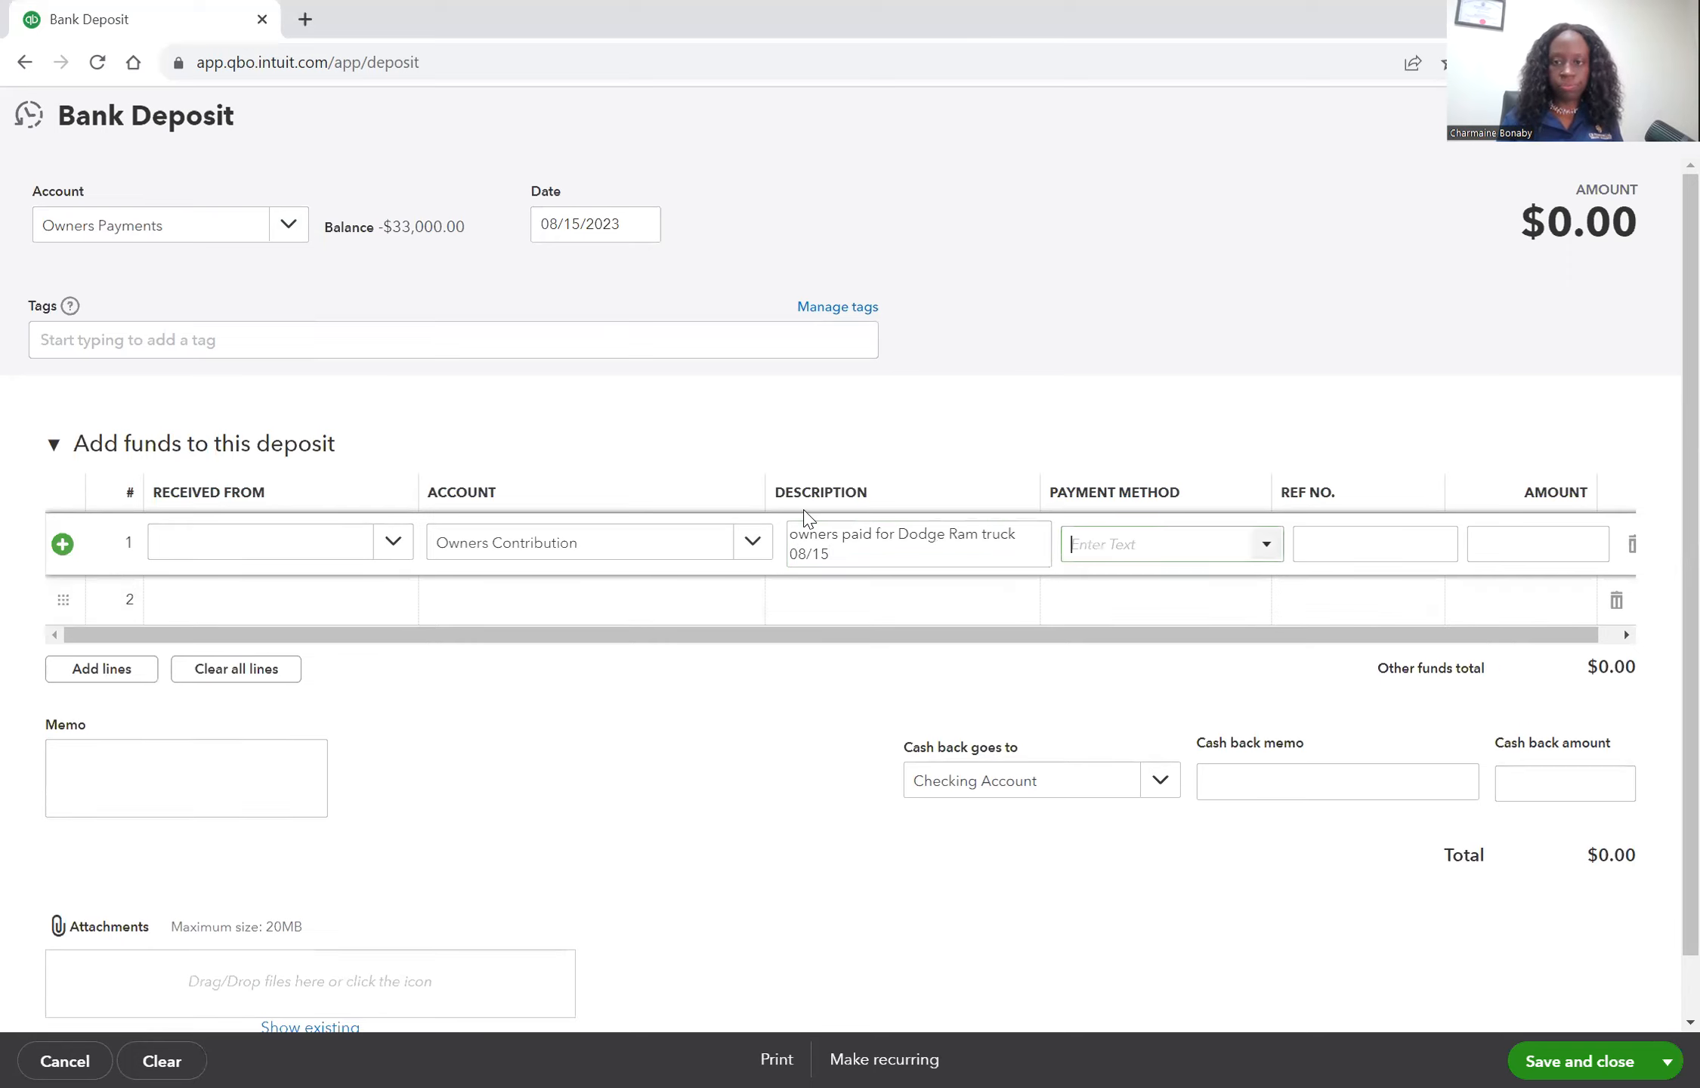
pyautogui.write('330,00')
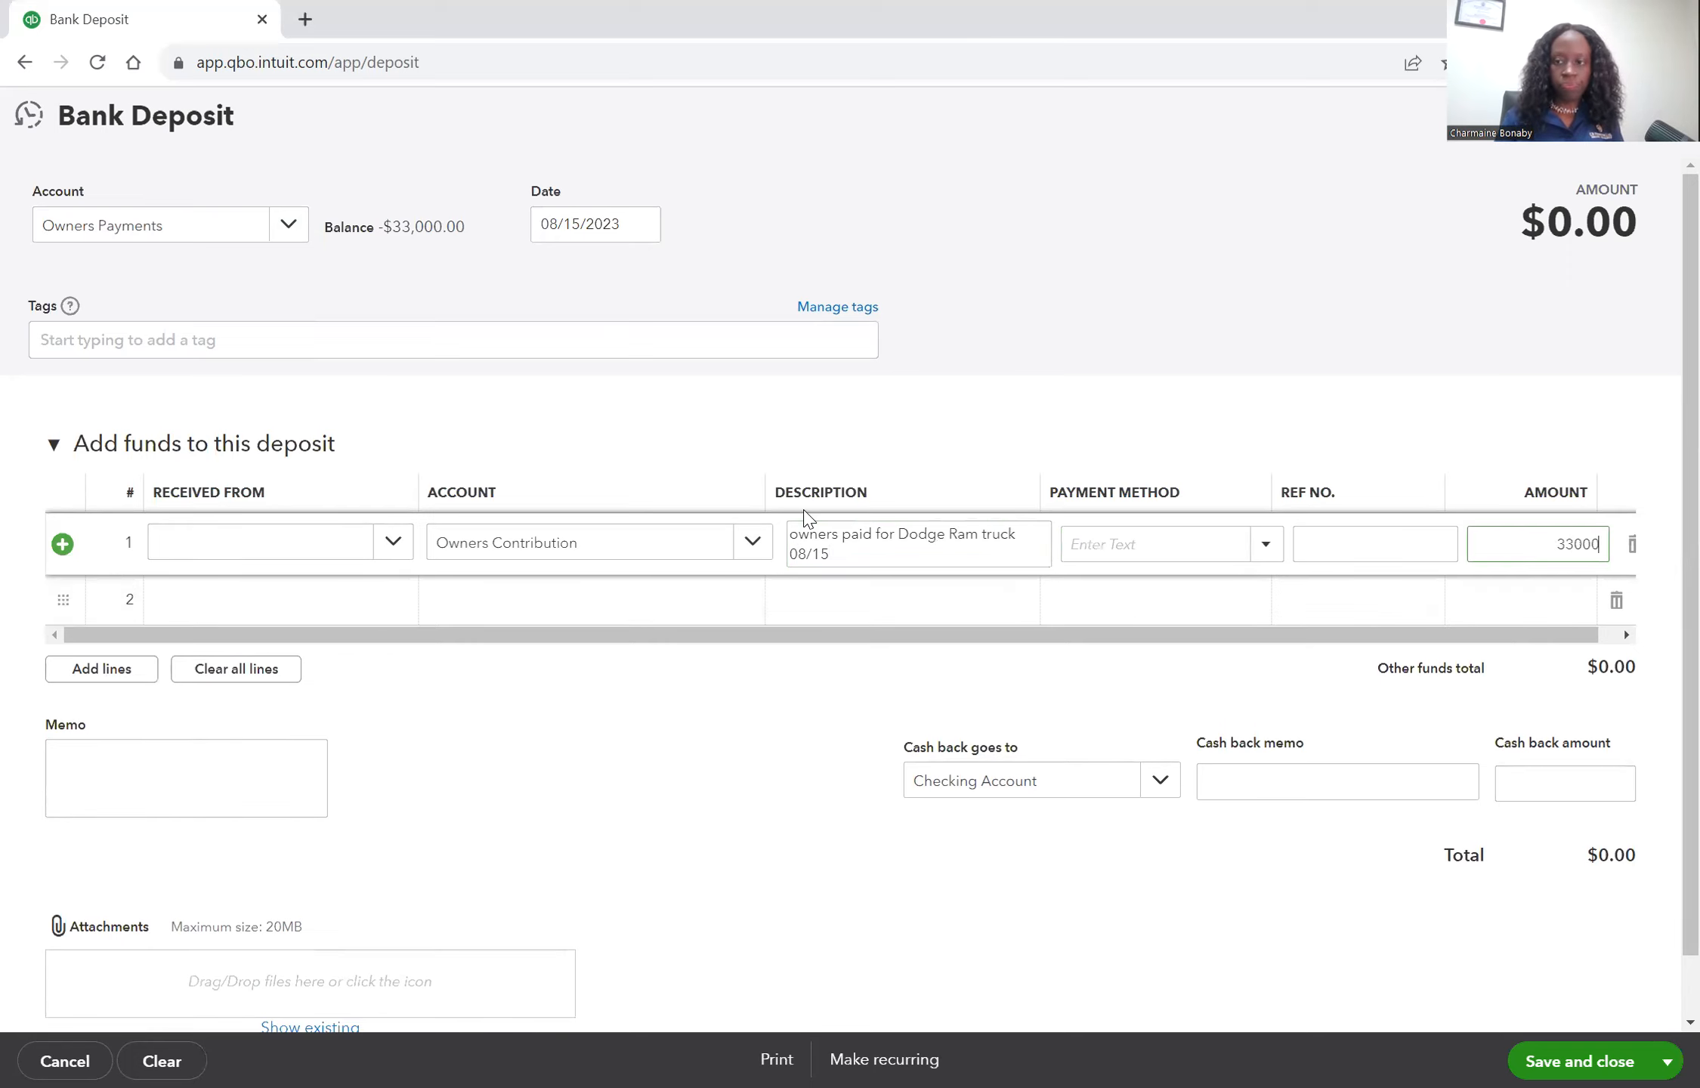
pyautogui.write('0')
pyautogui.press('Tab')
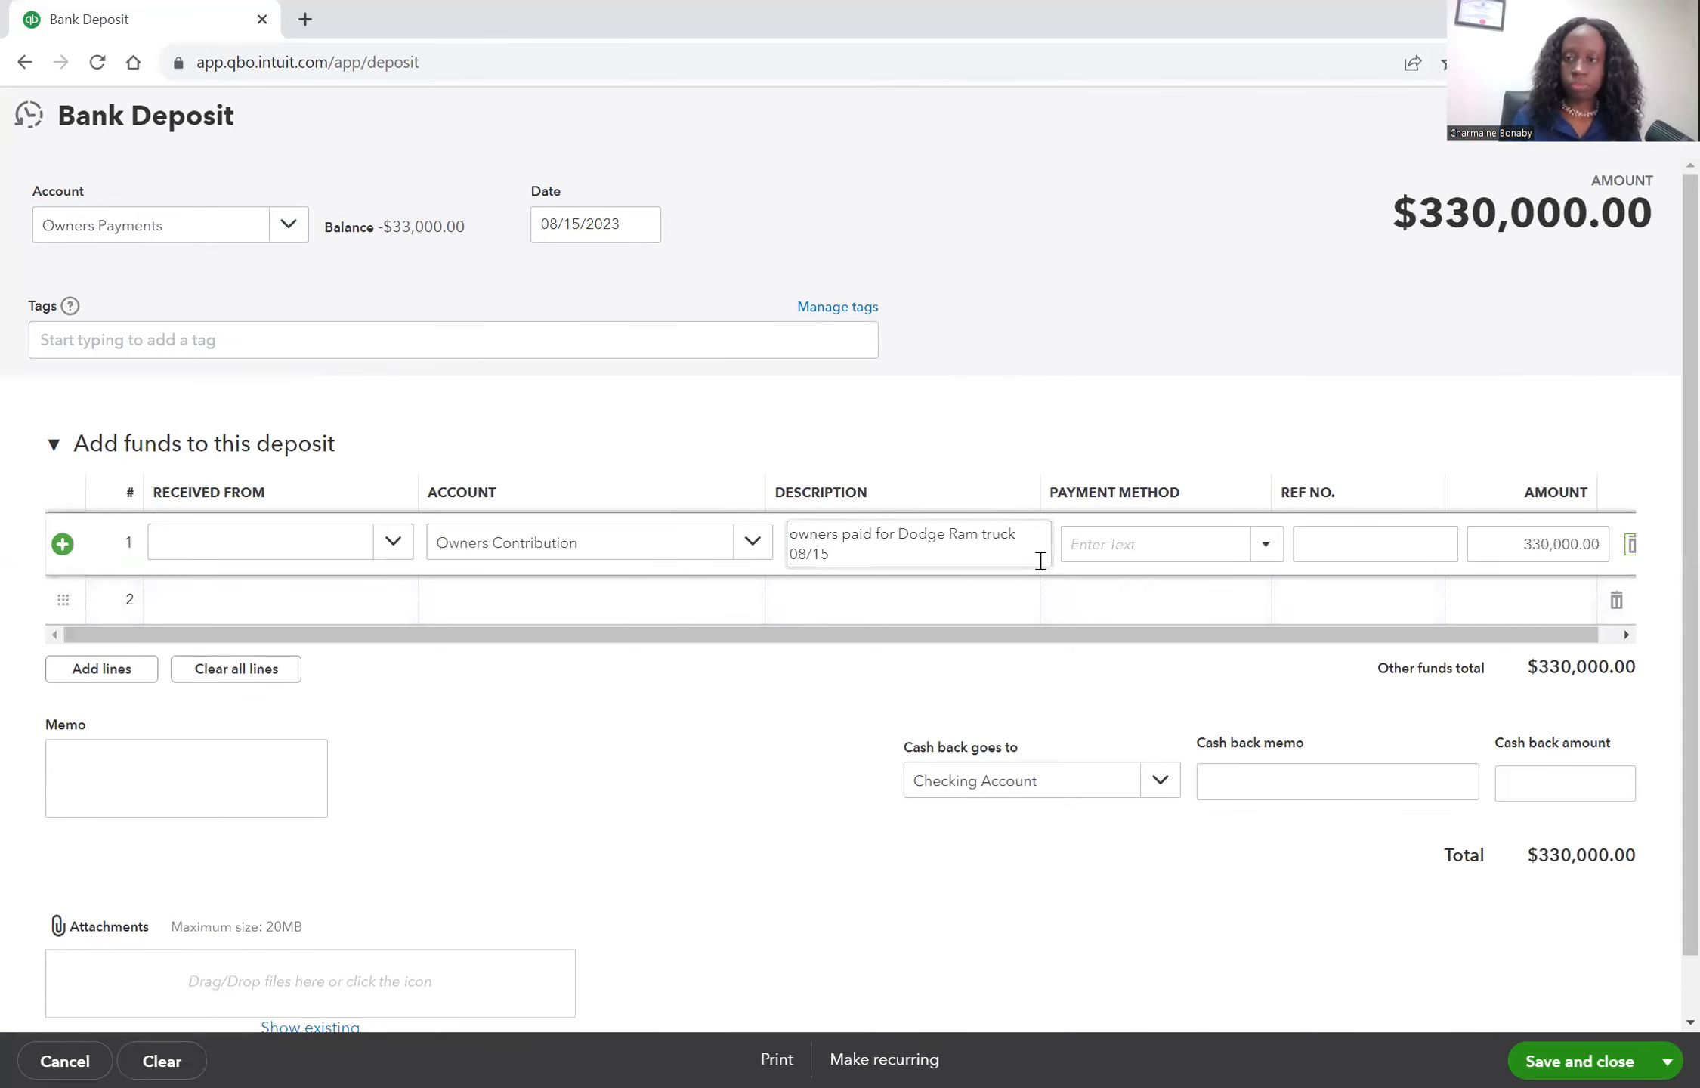
# Correct the line amount to 33,000 and save and close the bank deposit.
pyautogui.click(1559, 545)
pyautogui.click(1561, 546)
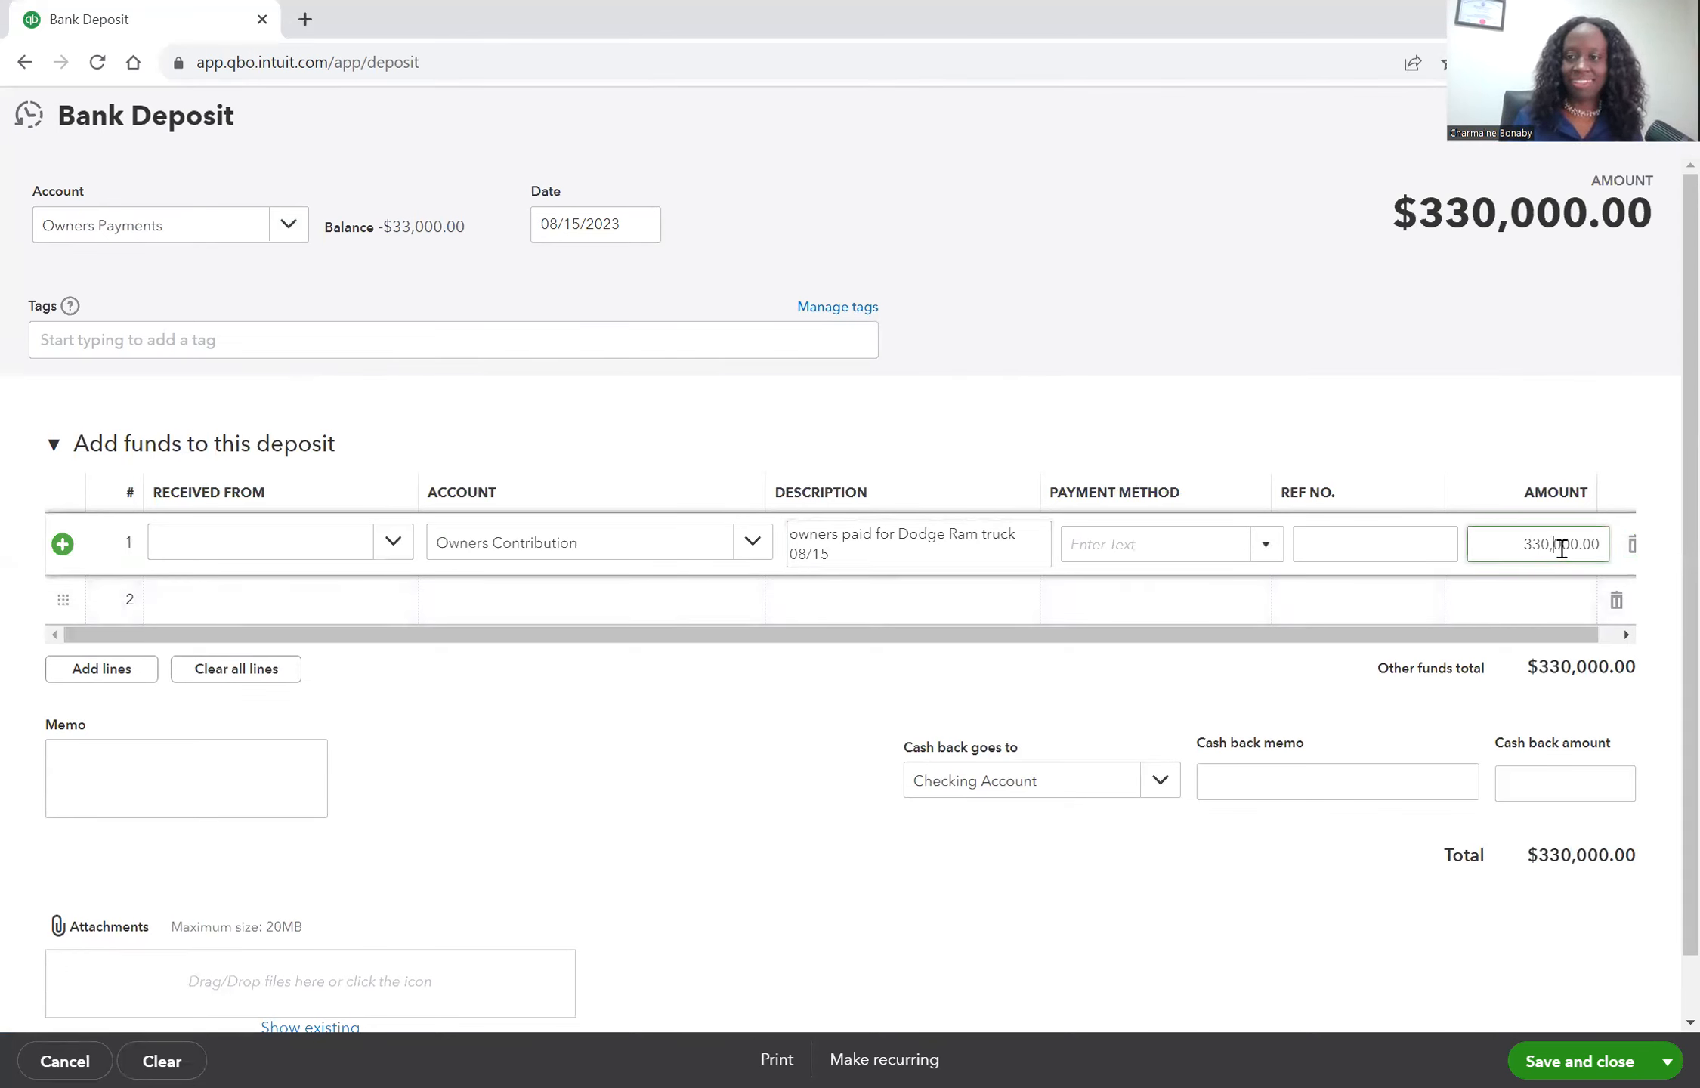
pyautogui.press('BackSpace')
pyautogui.press('BackSpace')
pyautogui.write(',')
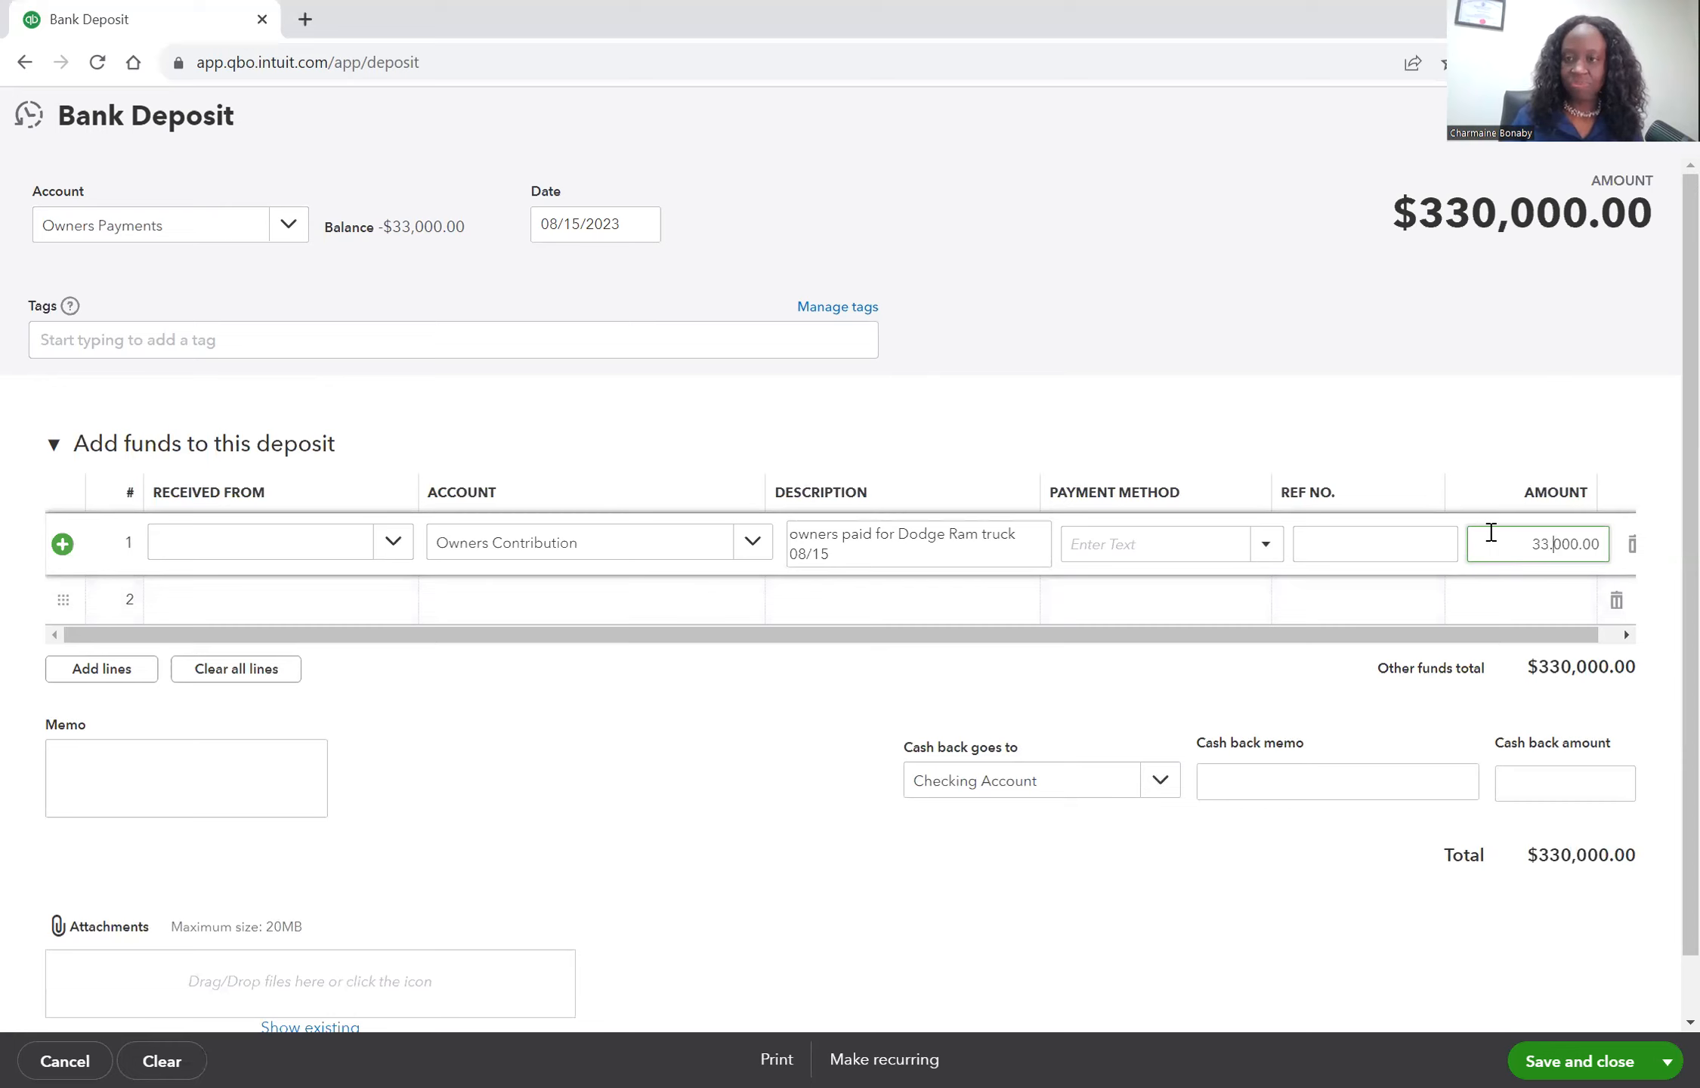
pyautogui.click(1545, 538)
pyautogui.moveTo(1544, 539); pyautogui.dragTo(1603, 542)
pyautogui.write('33,000')
pyautogui.press('Tab')
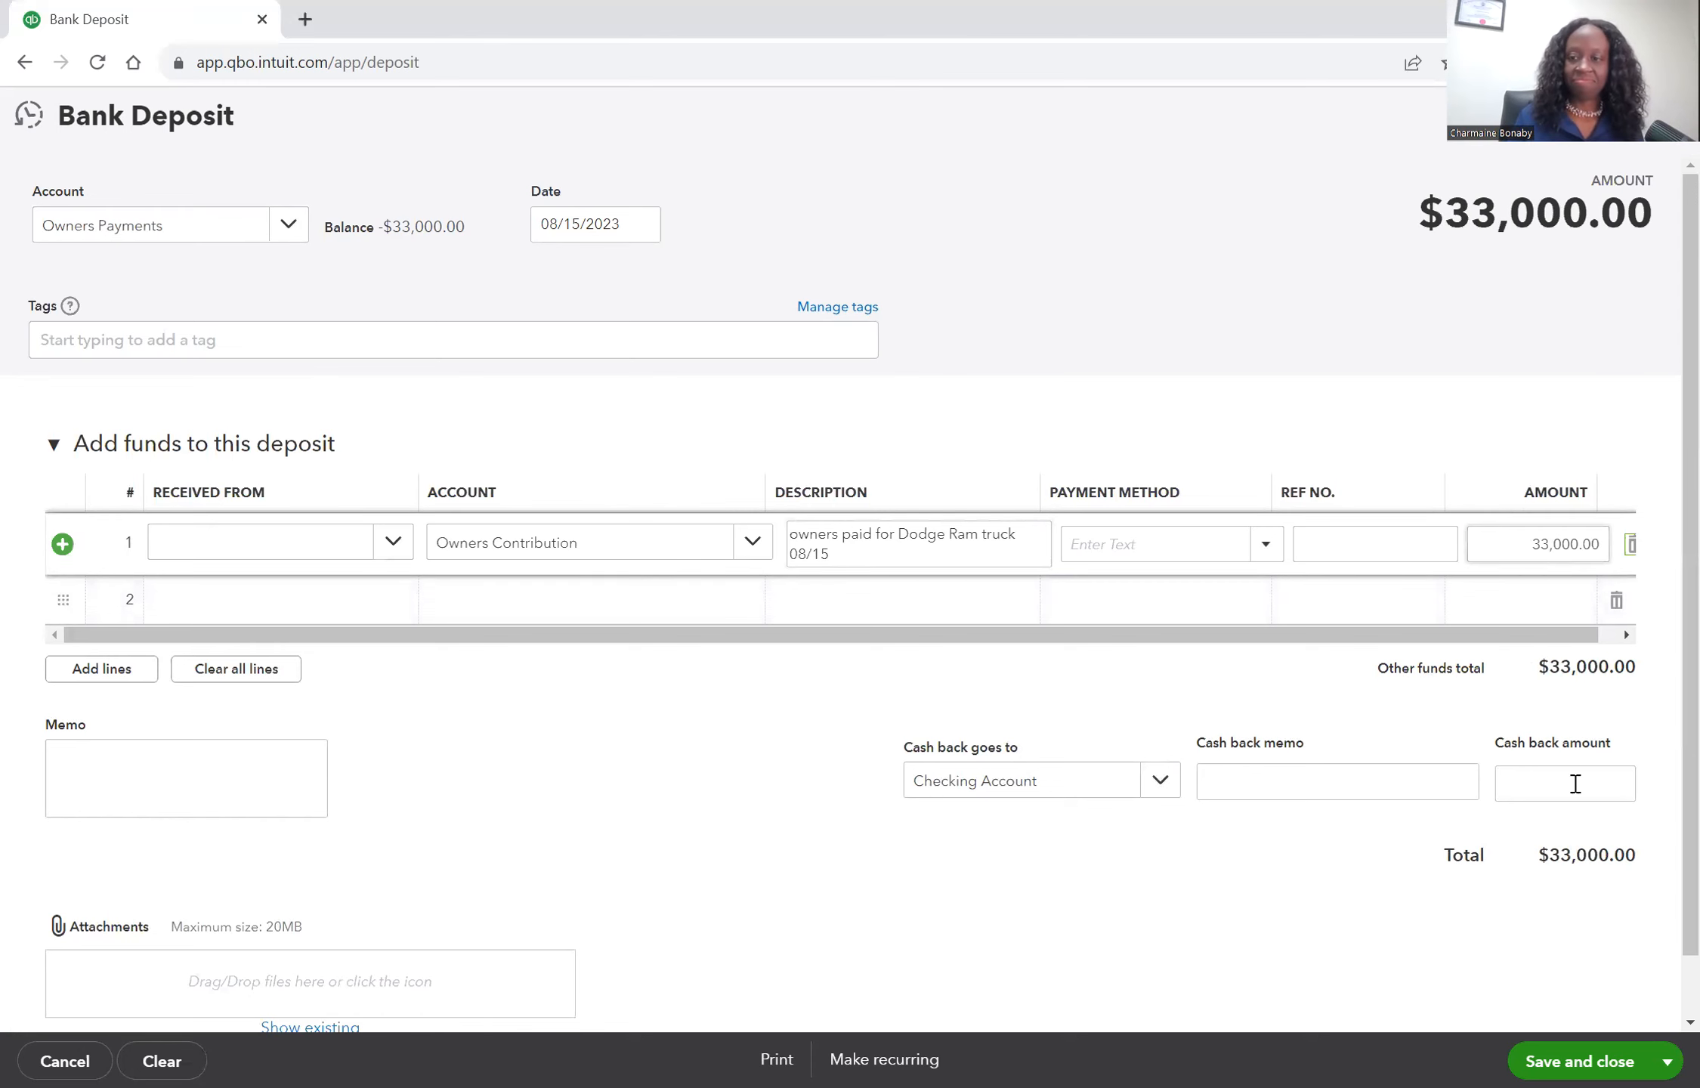
pyautogui.click(1563, 1056)
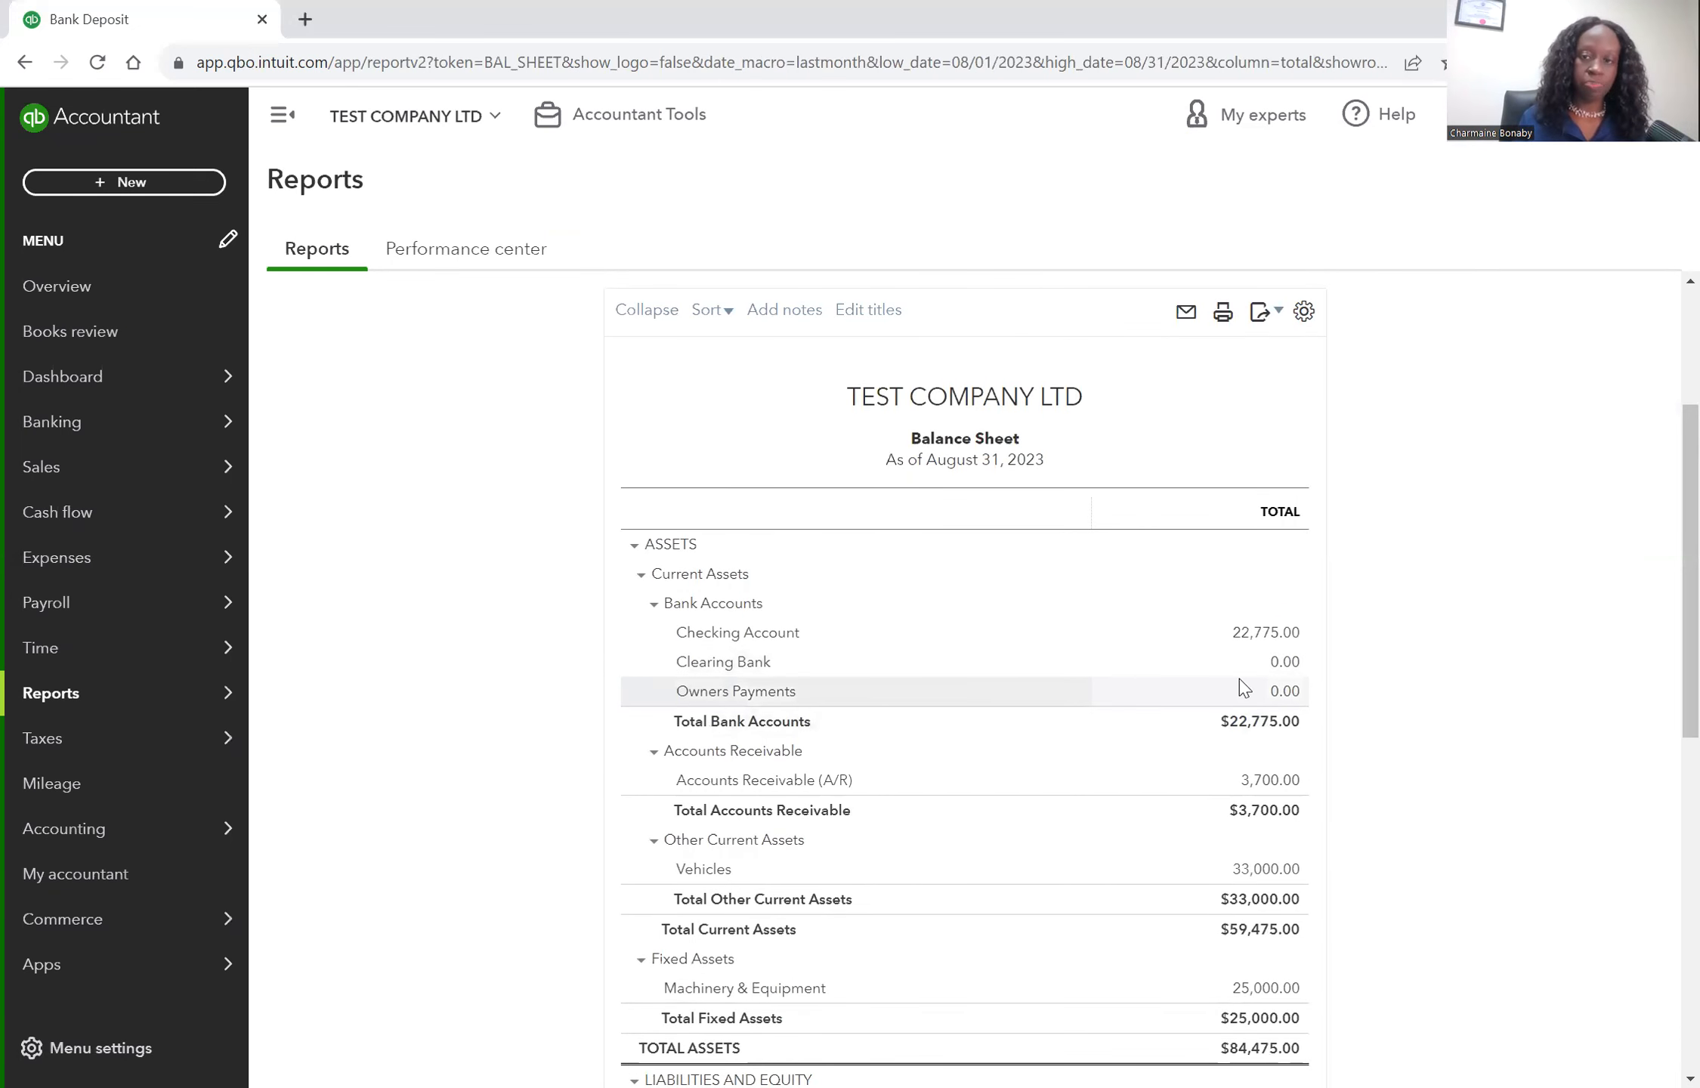
# Review the balance sheet's bank accounts and equity sections.
pyautogui.scroll(-10, 1427, 717)
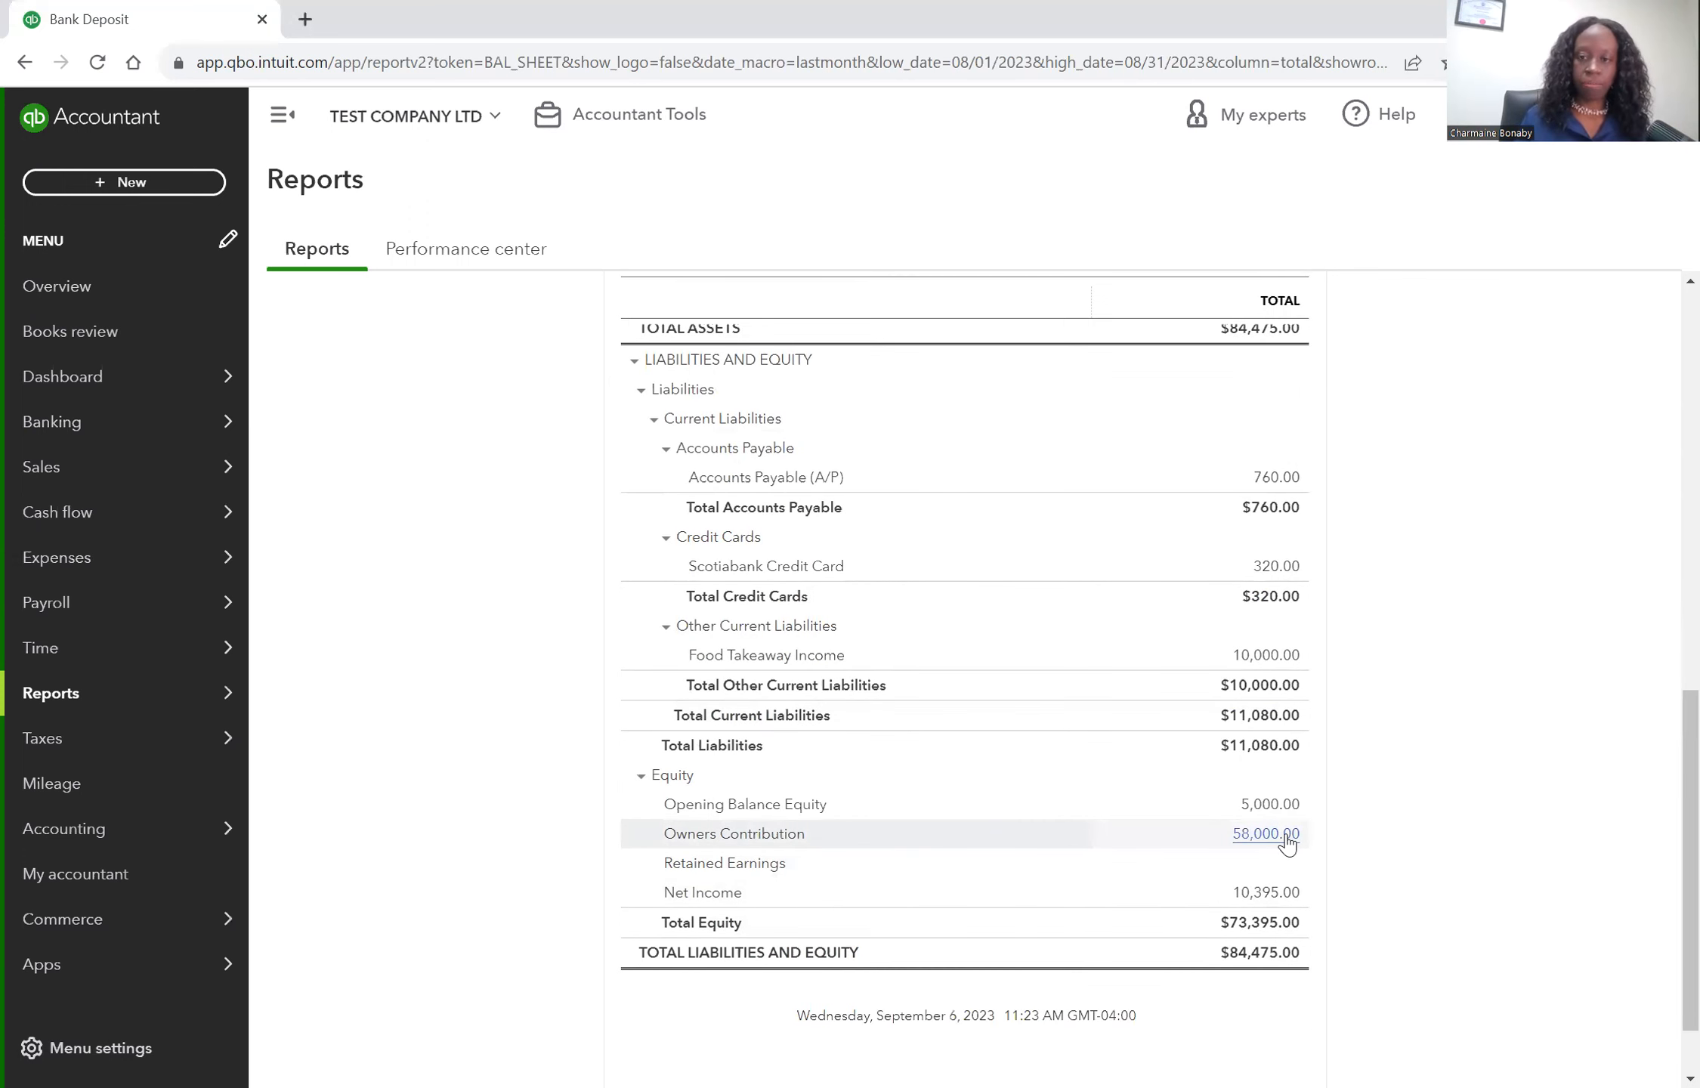
pyautogui.scroll(10, 1402, 831)
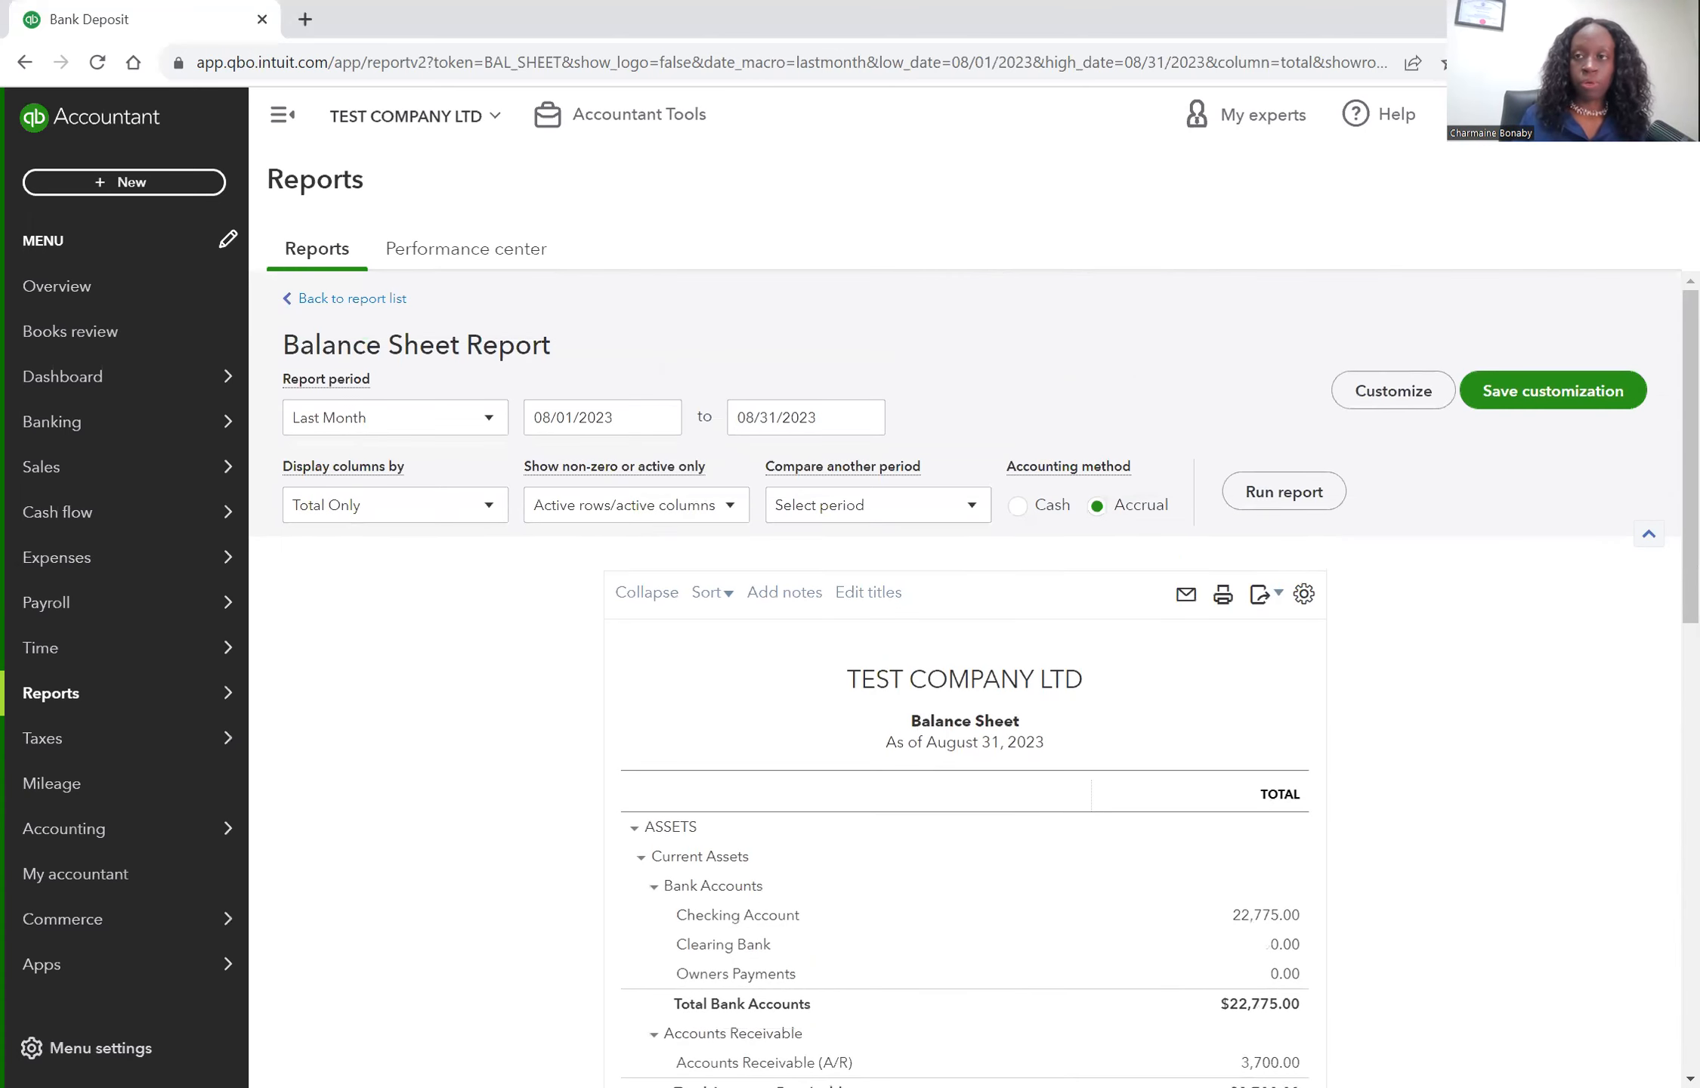
# Make the Owners Payments account inactive in the chart of accounts and go to the dashboard.
pyautogui.click(1465, 115)
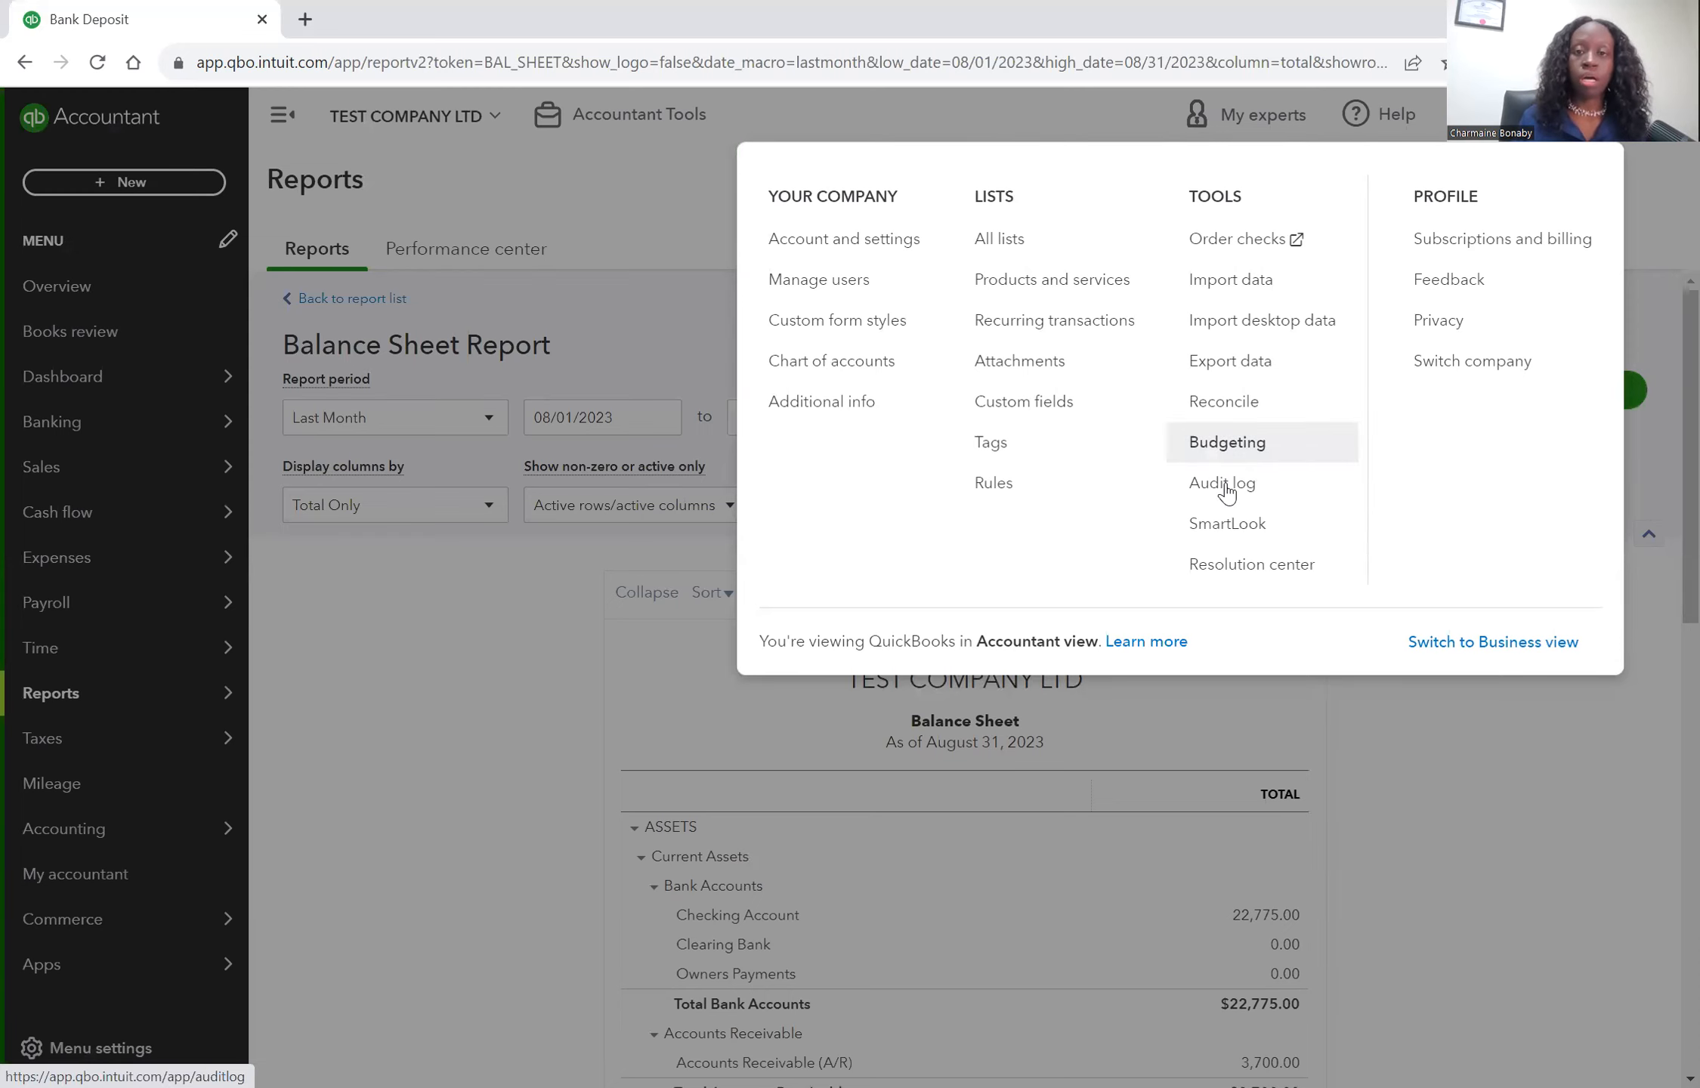
pyautogui.click(869, 364)
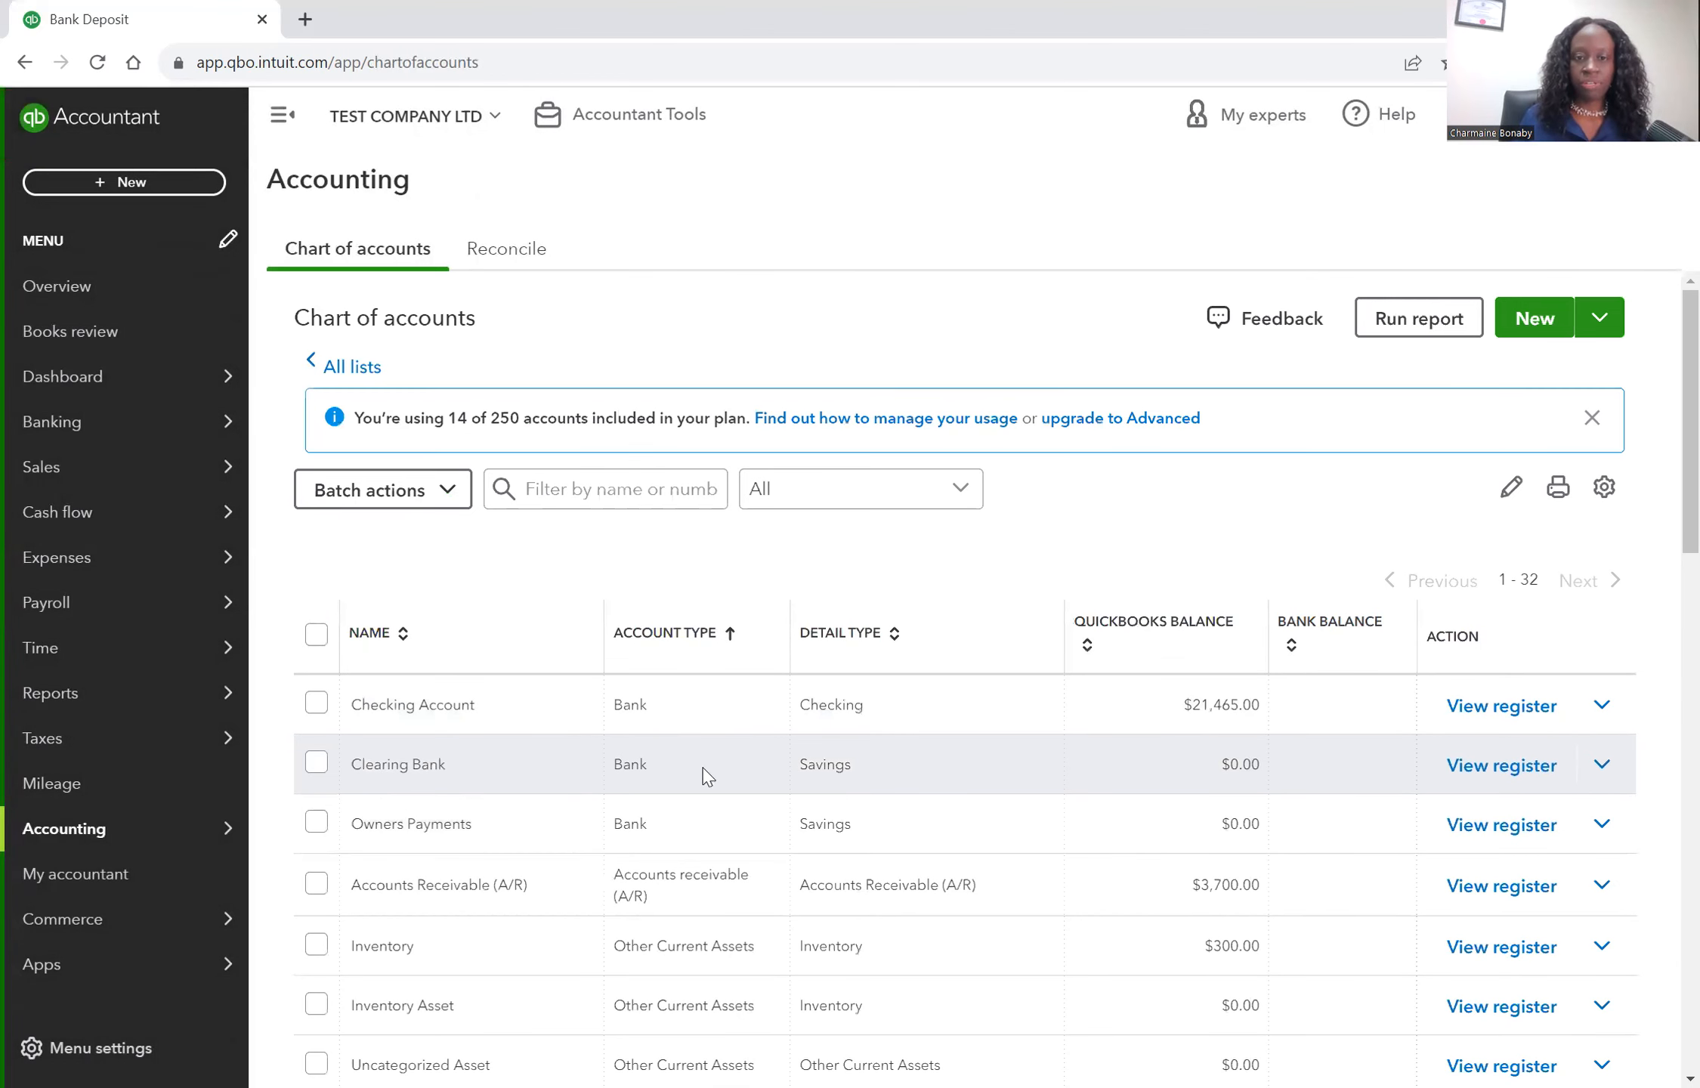
pyautogui.click(1602, 825)
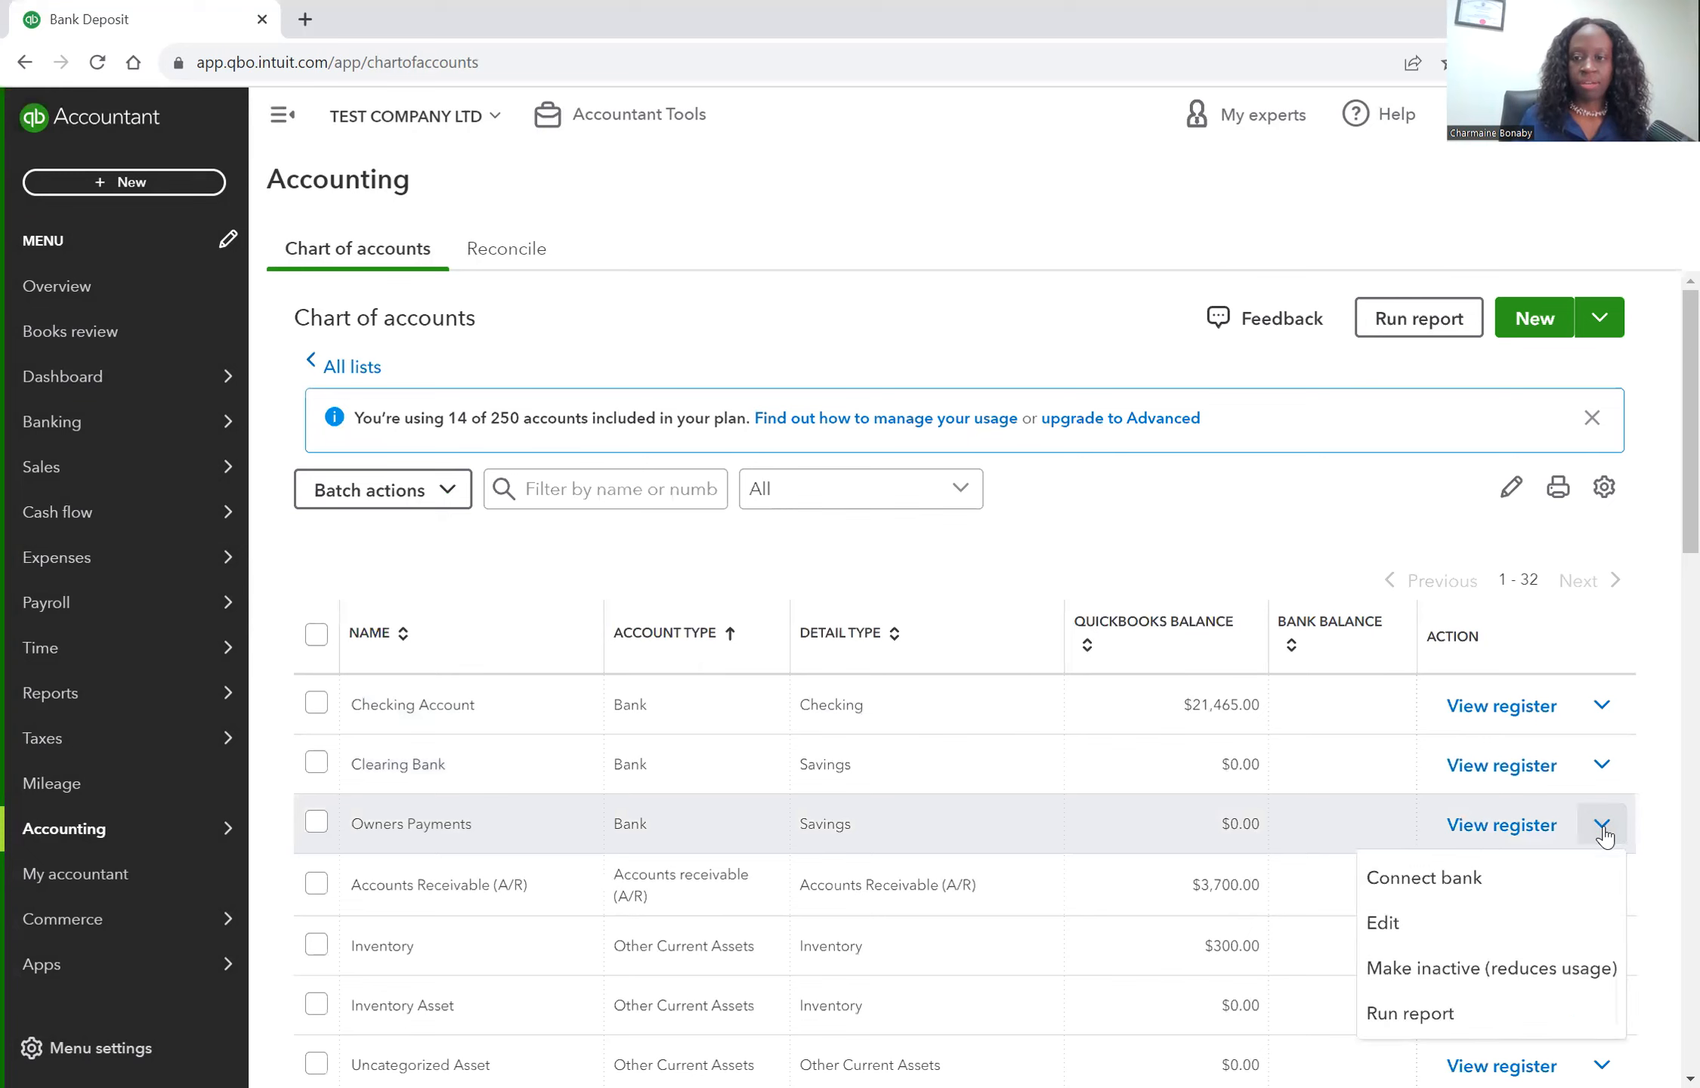
pyautogui.click(1479, 981)
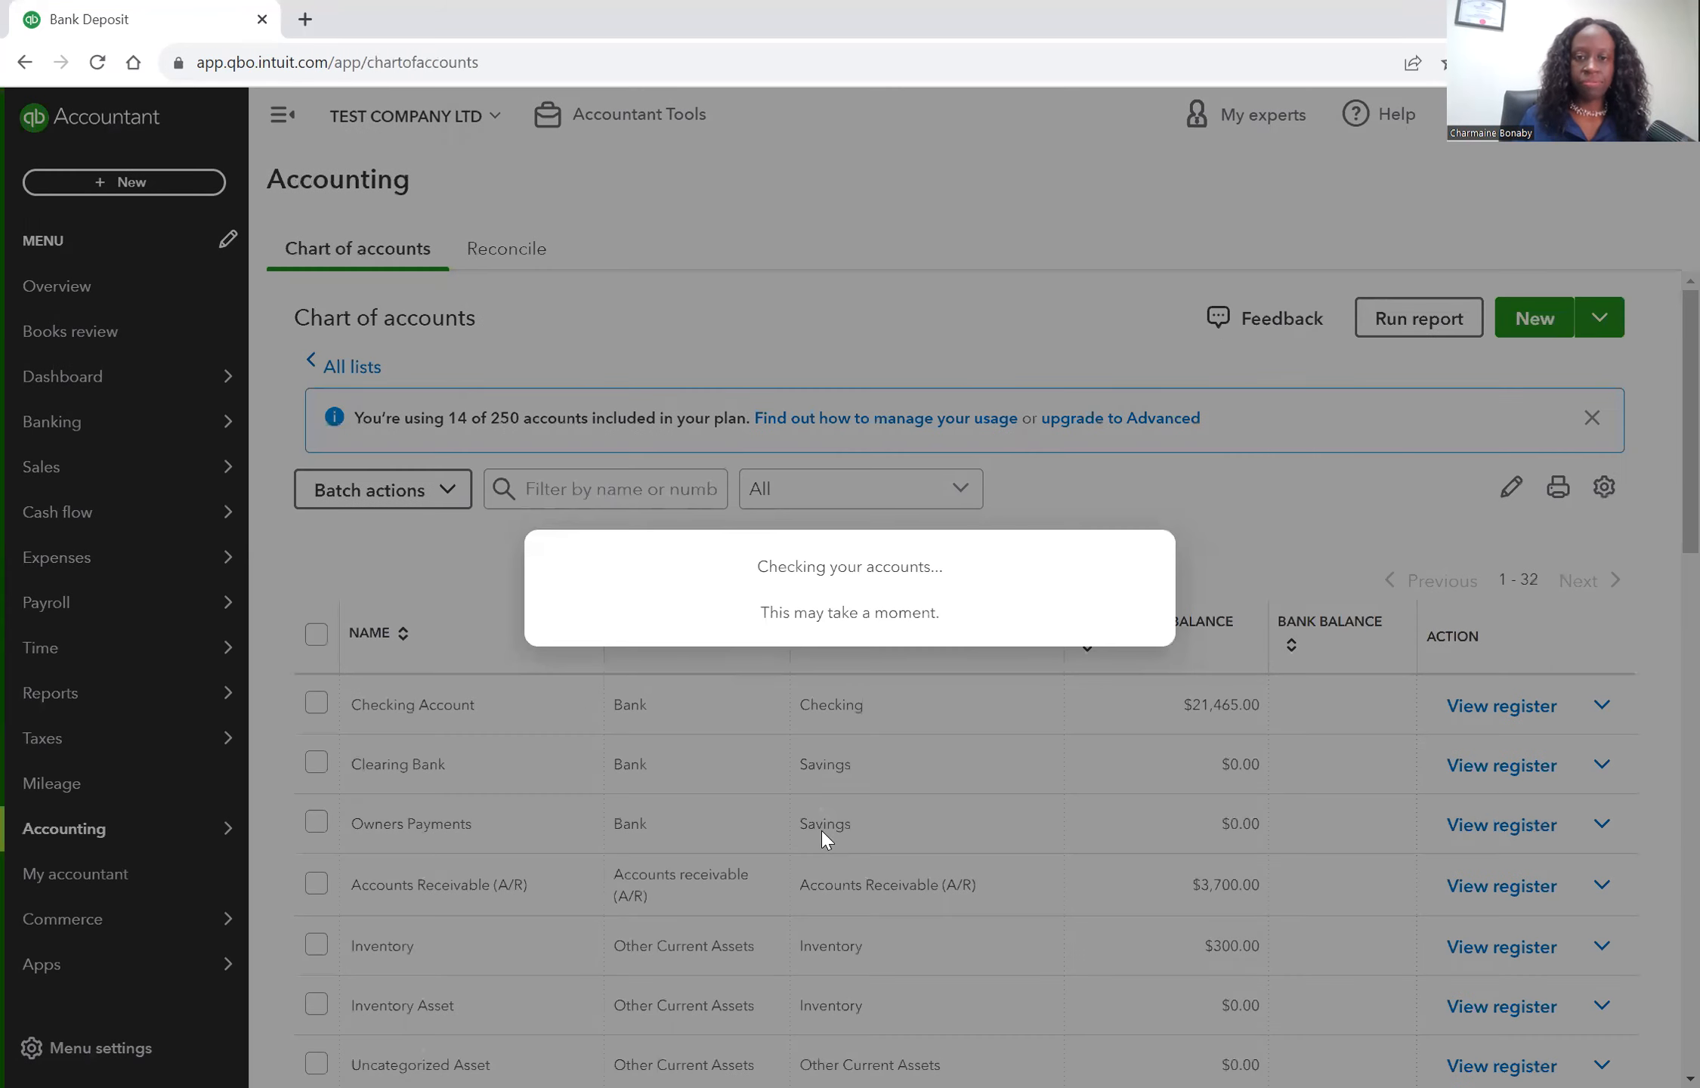
pyautogui.click(929, 707)
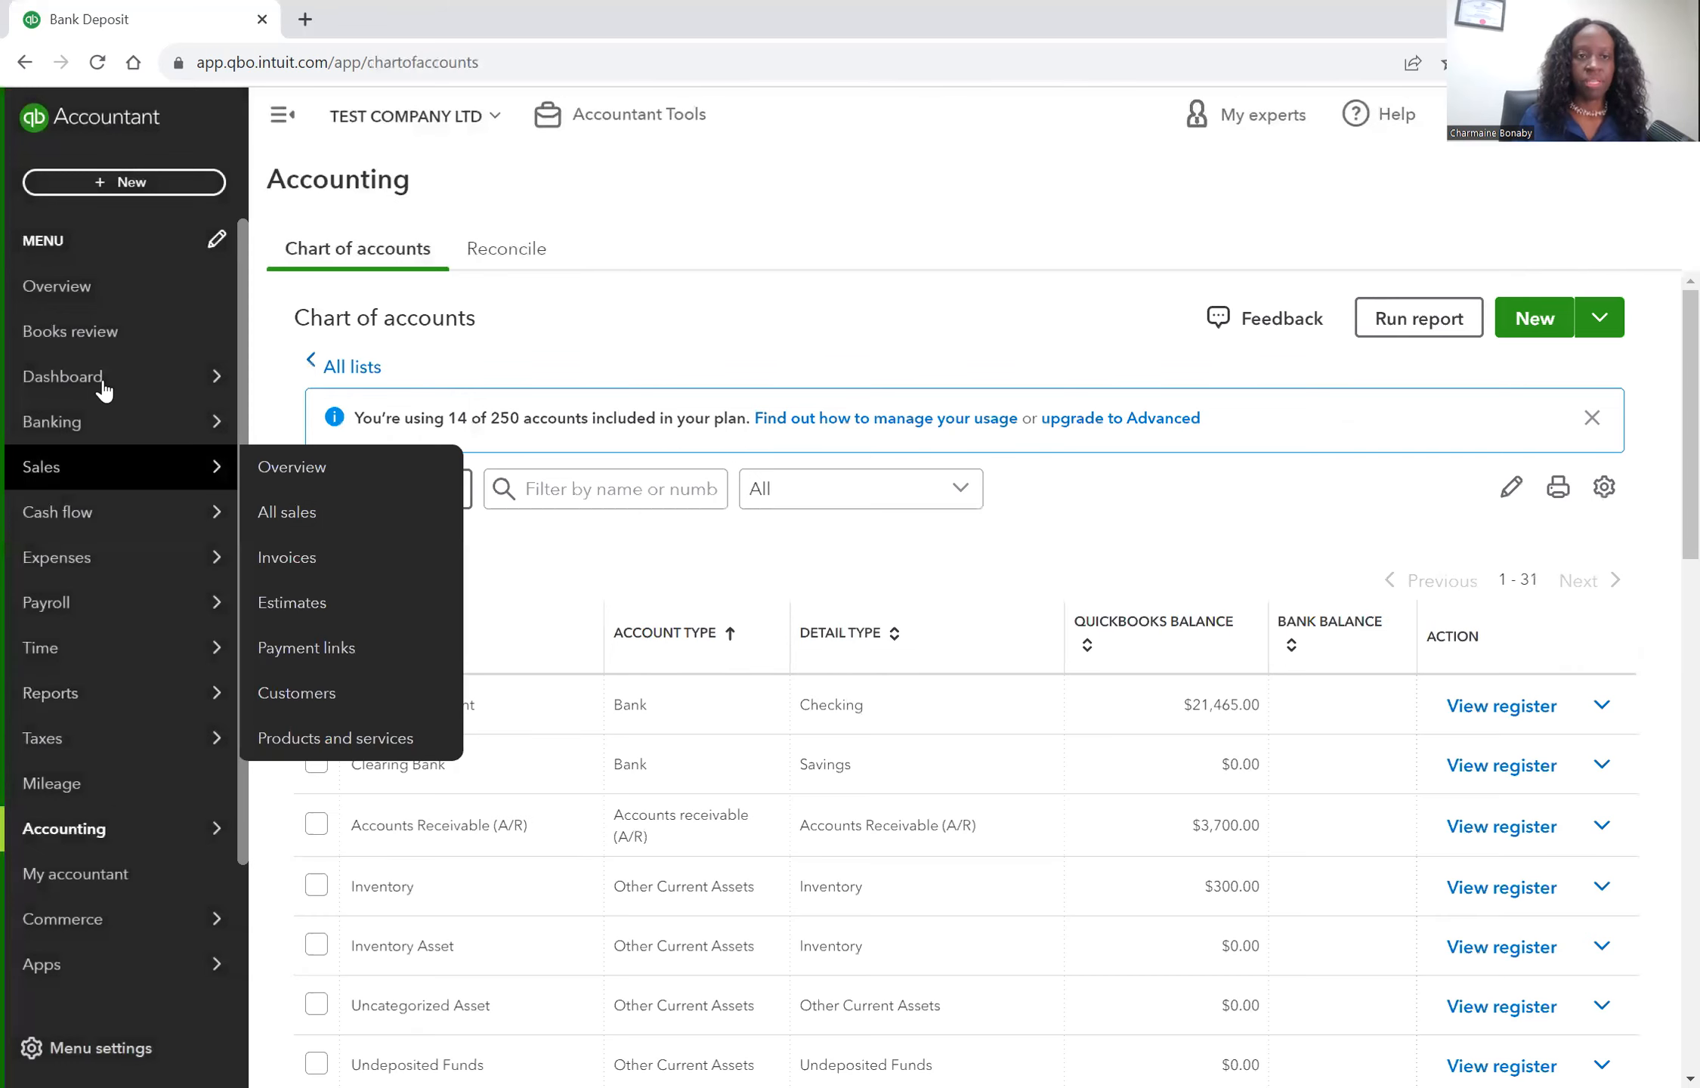
pyautogui.click(104, 390)
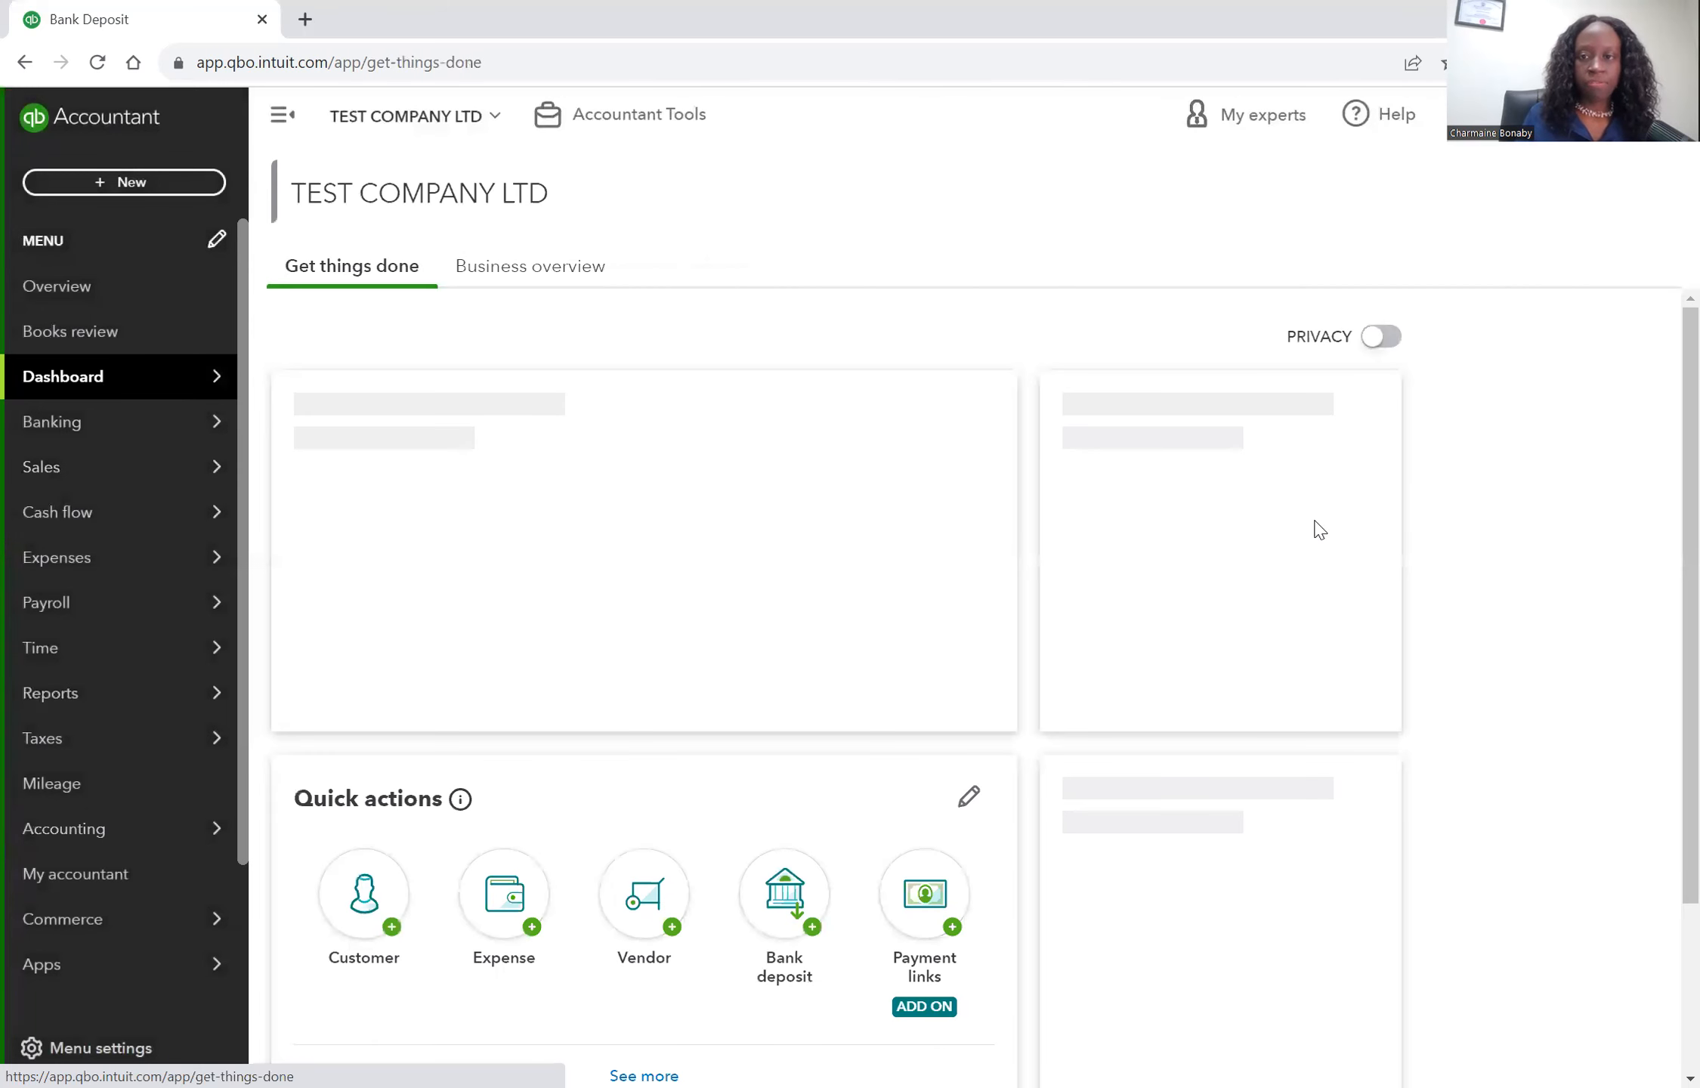